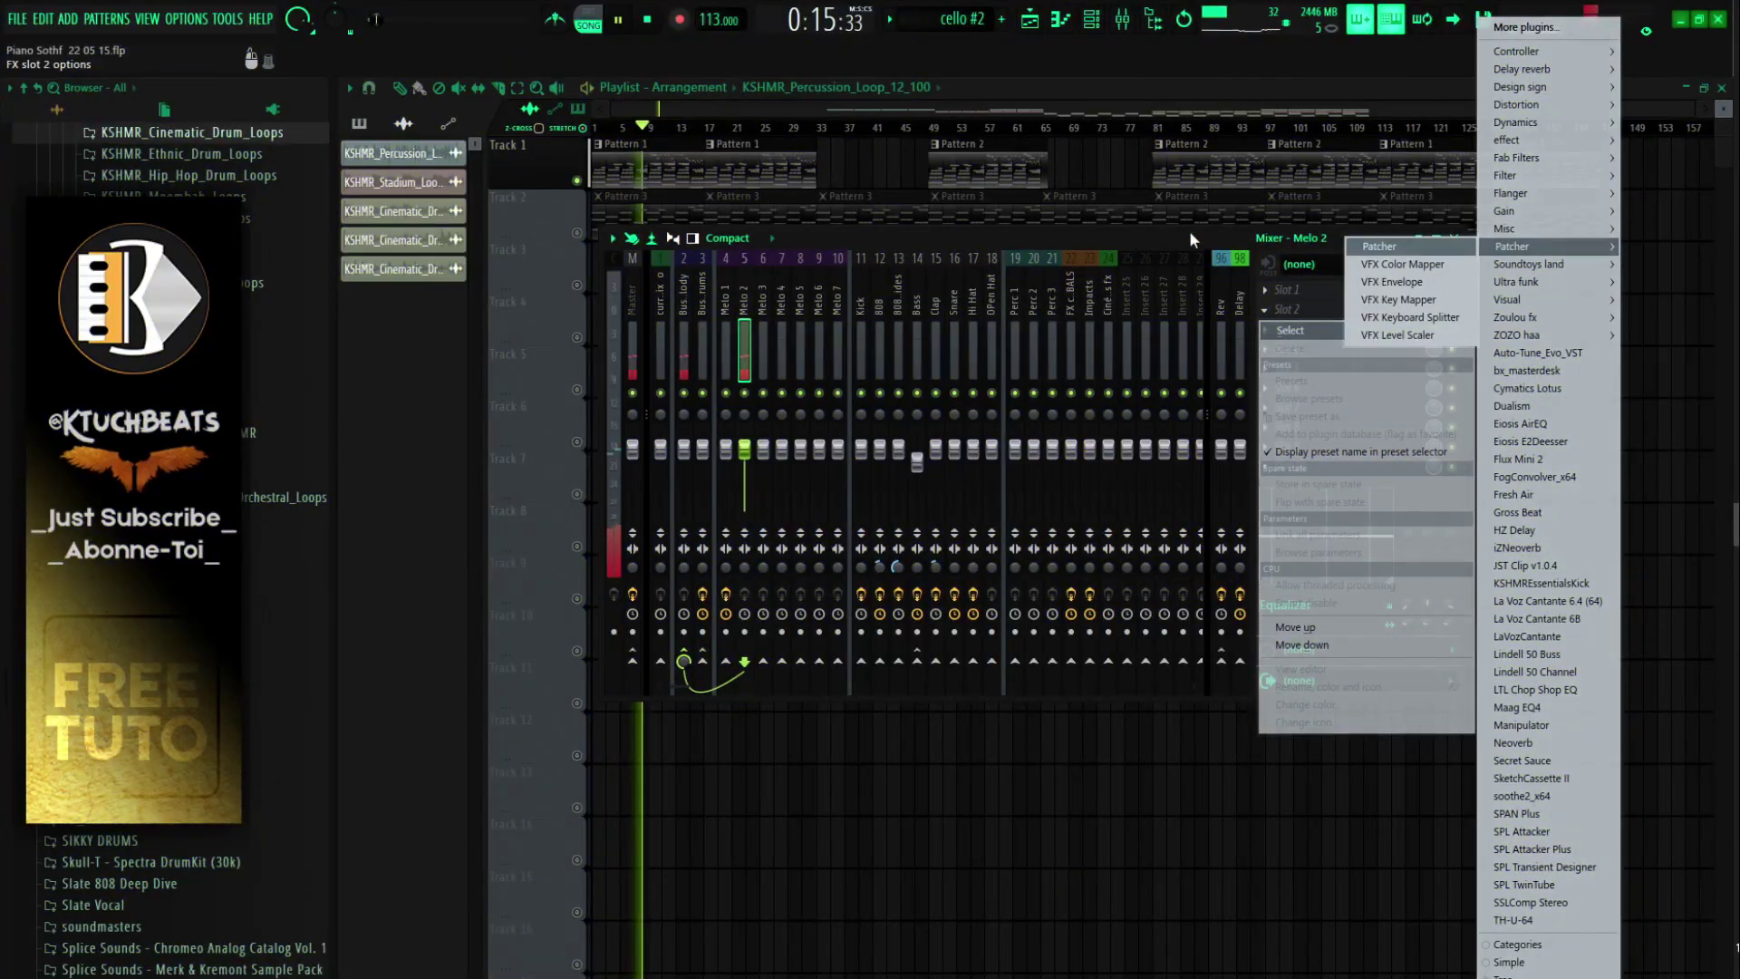
Step: Add ValhallaVintageVerb to Melo 2 with a reduced mix, 0.67 ms predelay, 1.78 s decay and a 40 Hz LowCut
{"action": "left_click", "coordinate": [1189, 230]}
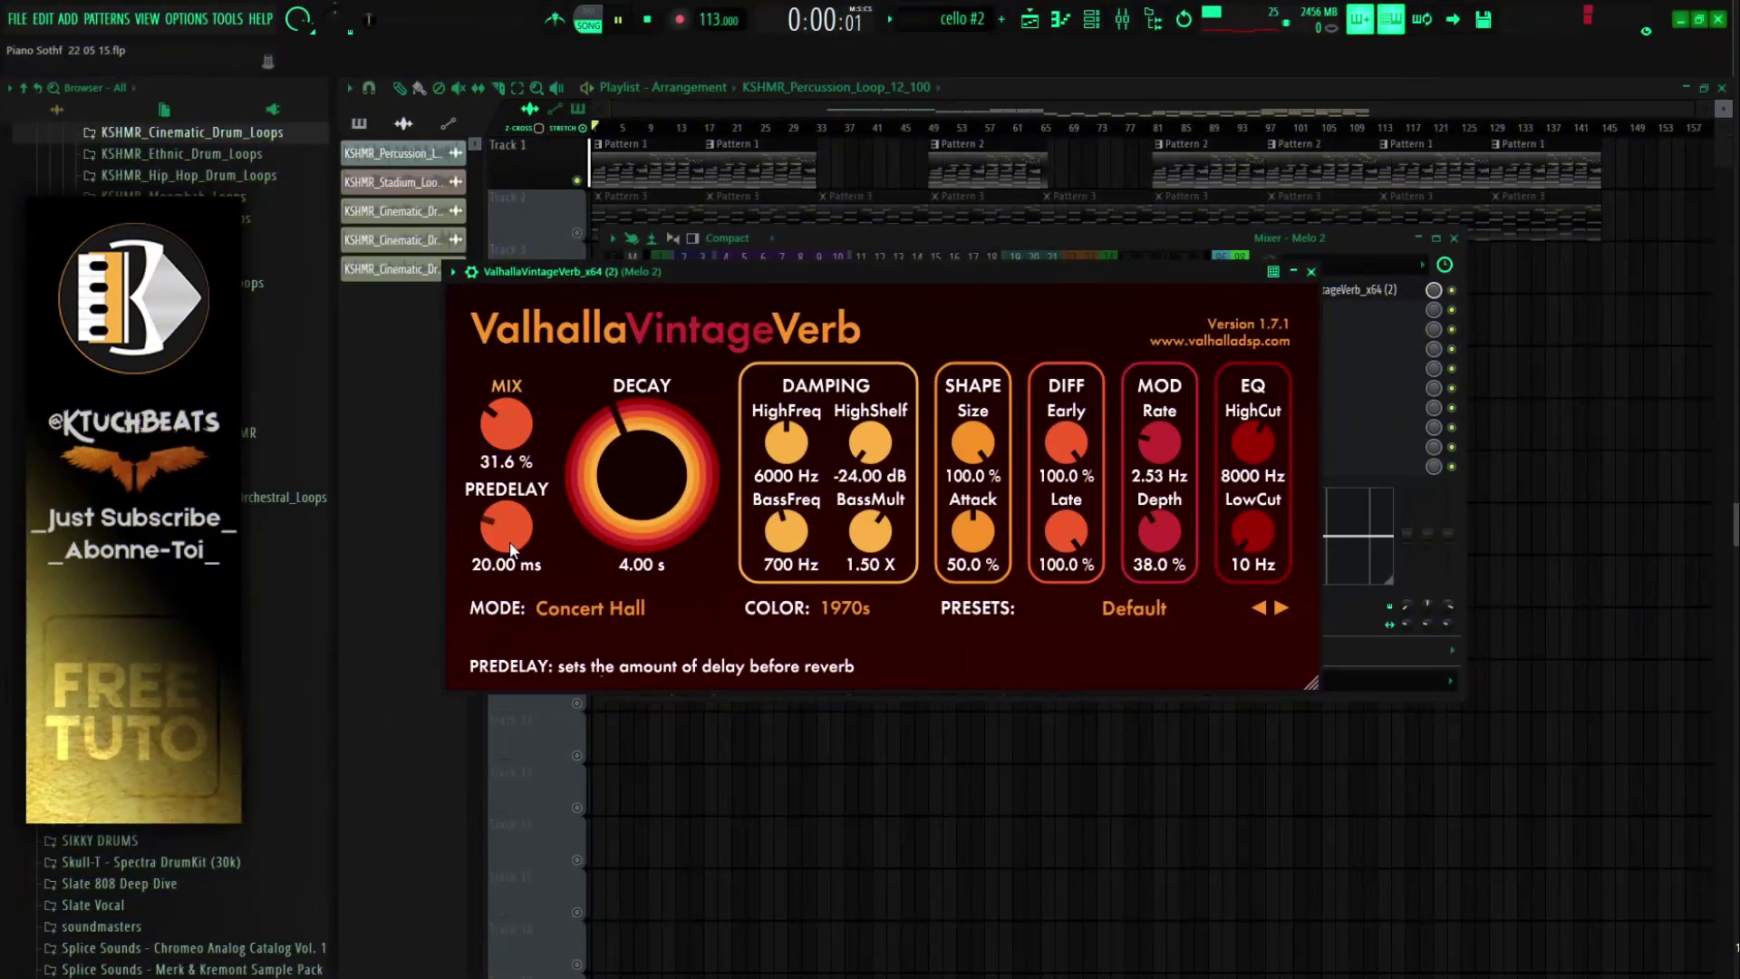
{"action": "left_click_drag", "start_coordinate": [507, 530], "coordinate": [519, 574]}
{"action": "left_click_drag", "start_coordinate": [647, 475], "coordinate": [639, 526]}
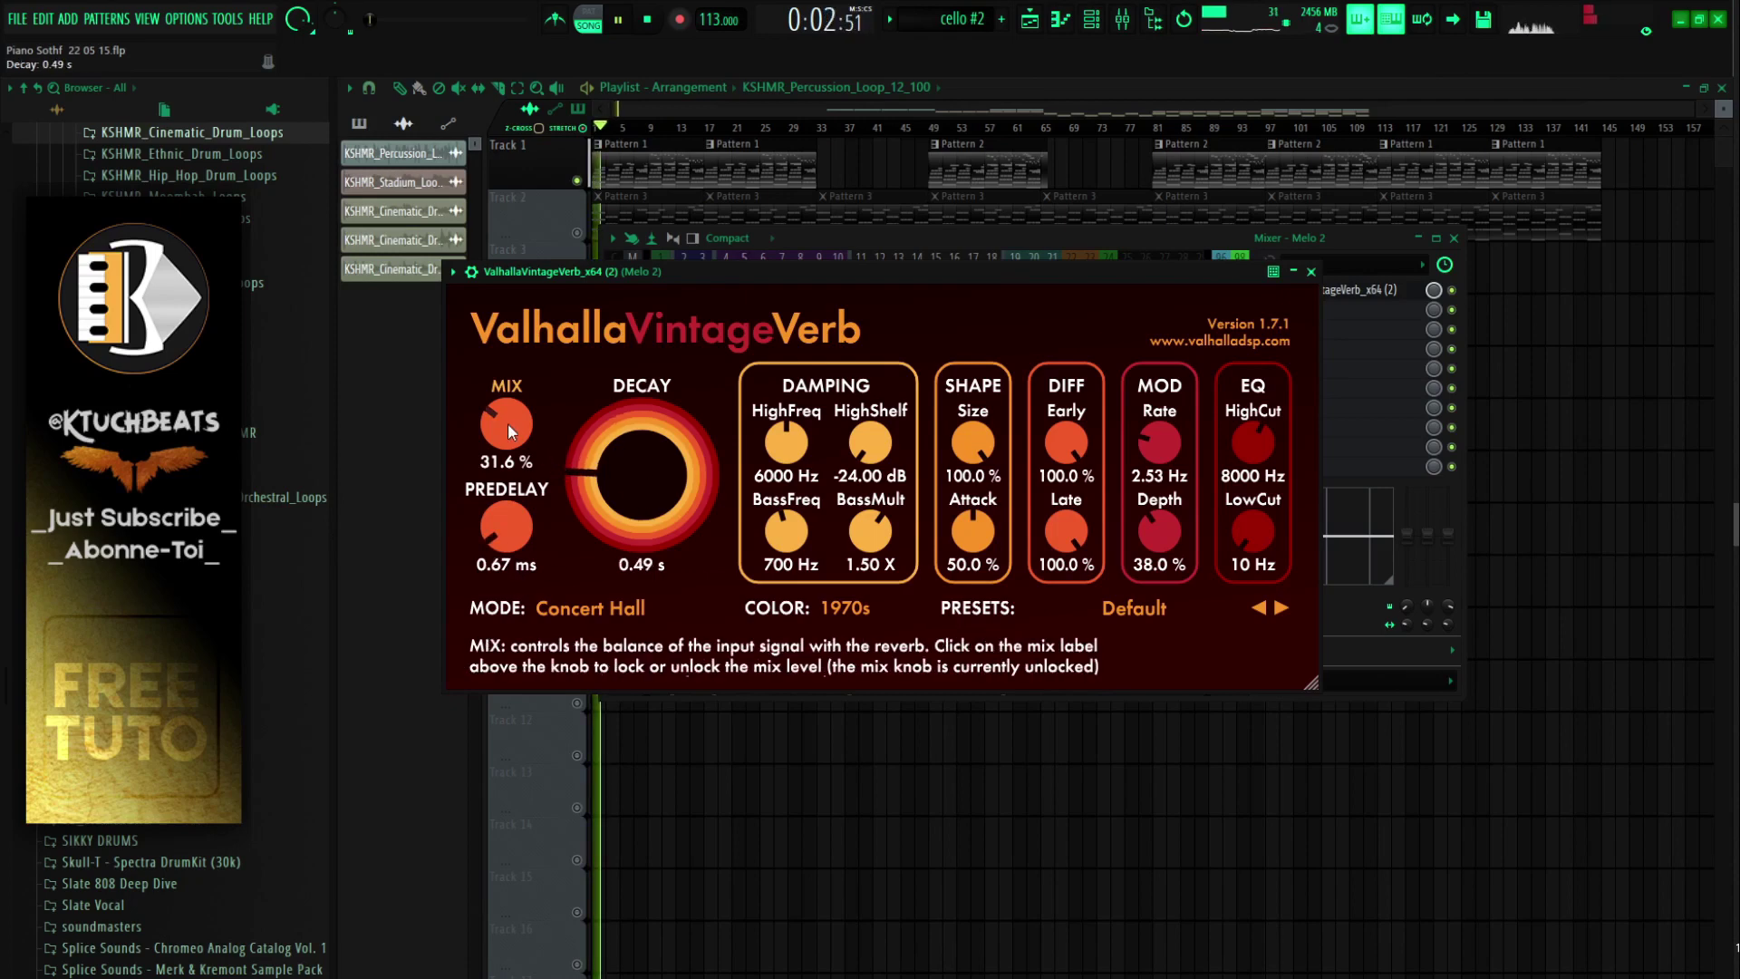
{"action": "left_click_drag", "start_coordinate": [508, 423], "coordinate": [513, 455]}
{"action": "left_click_drag", "start_coordinate": [623, 492], "coordinate": [623, 461]}
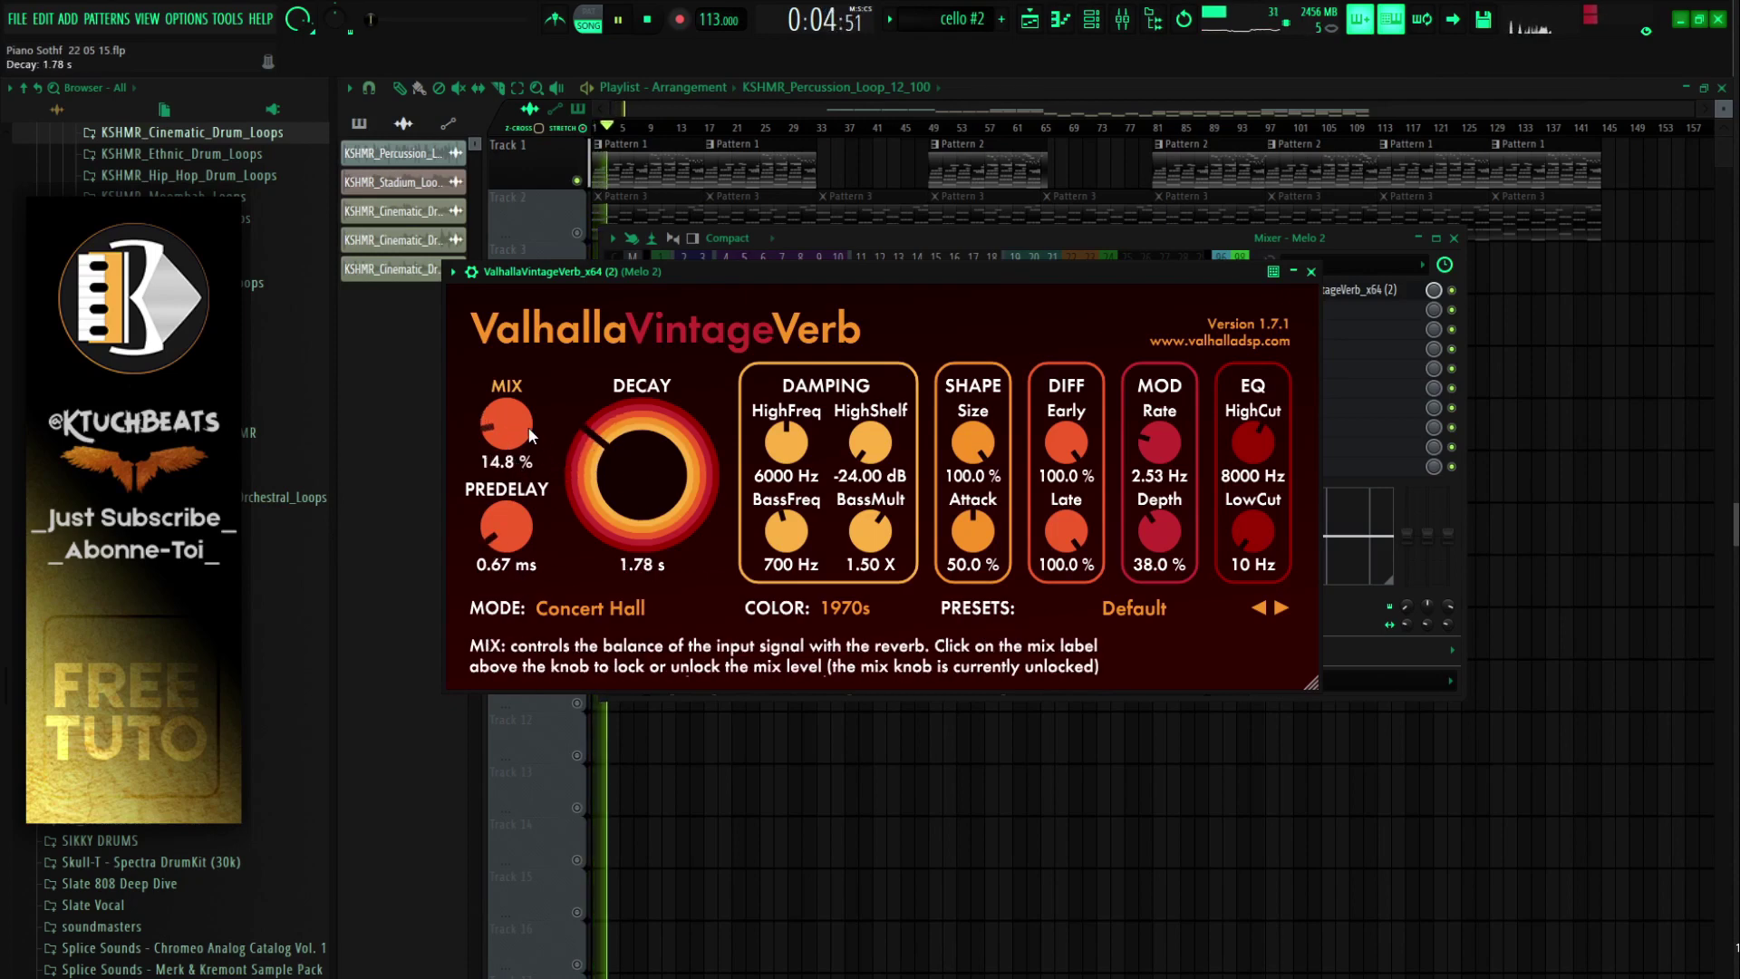
{"action": "left_click_drag", "start_coordinate": [508, 425], "coordinate": [510, 443]}
{"action": "left_click_drag", "start_coordinate": [1257, 533], "coordinate": [1257, 528]}
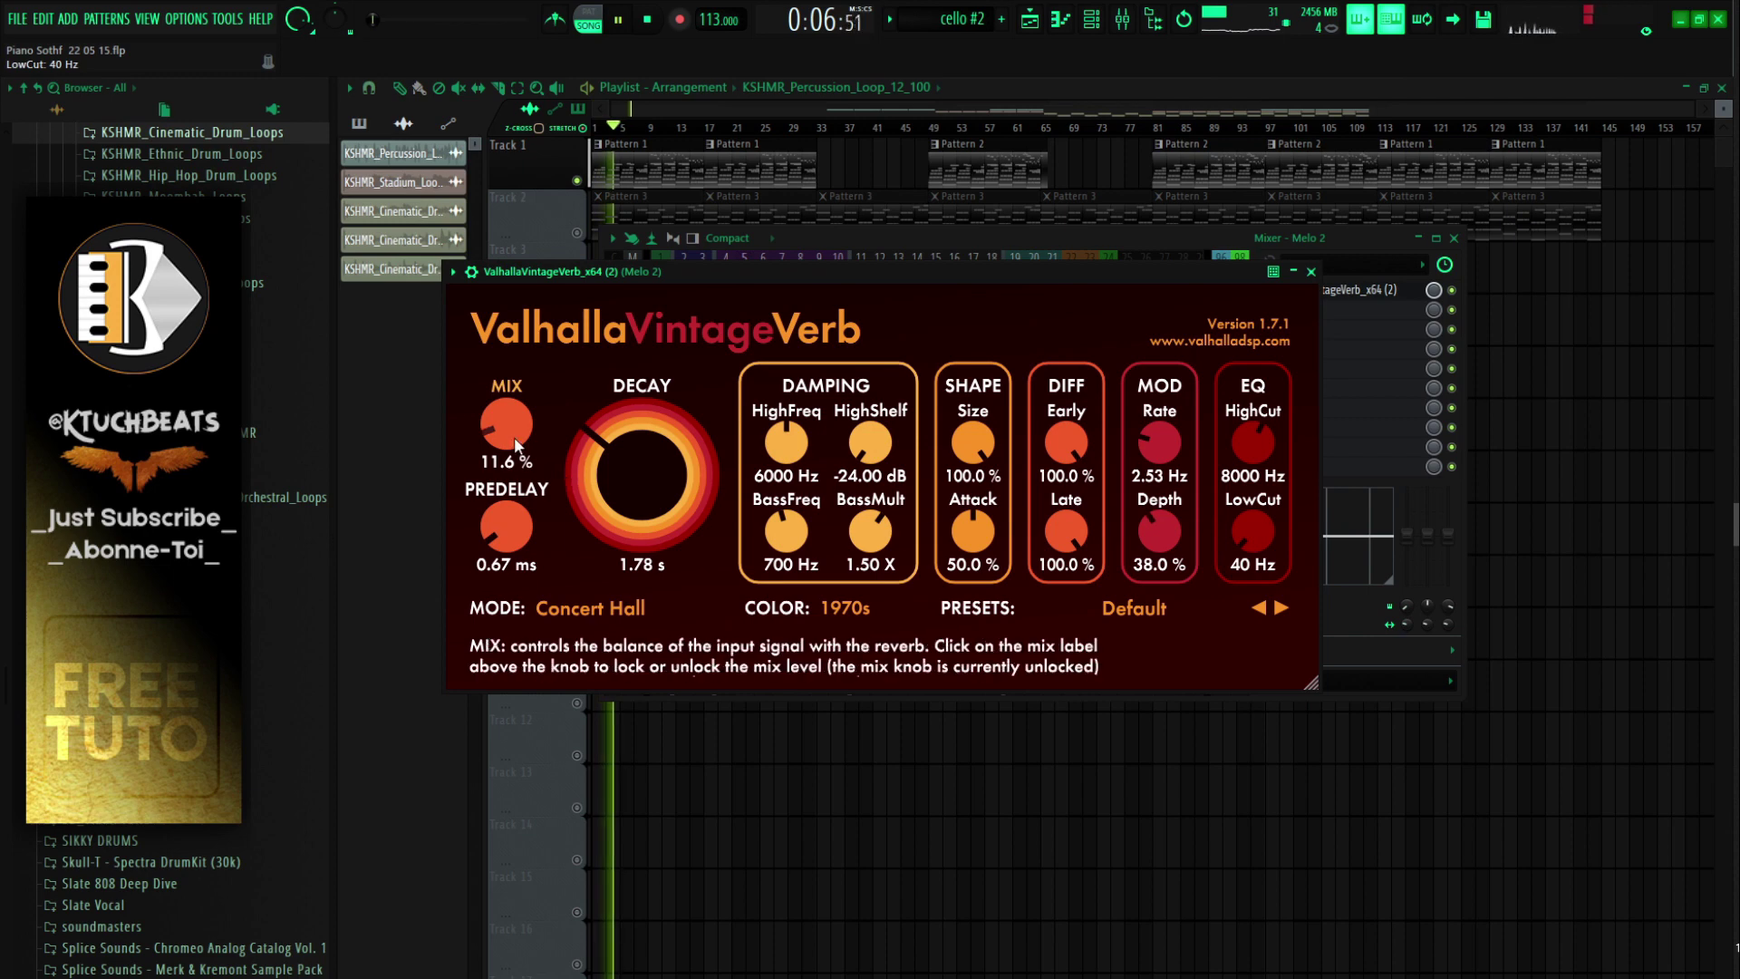
{"action": "left_click_drag", "start_coordinate": [513, 436], "coordinate": [513, 428]}
{"action": "left_click", "coordinate": [1311, 272]}
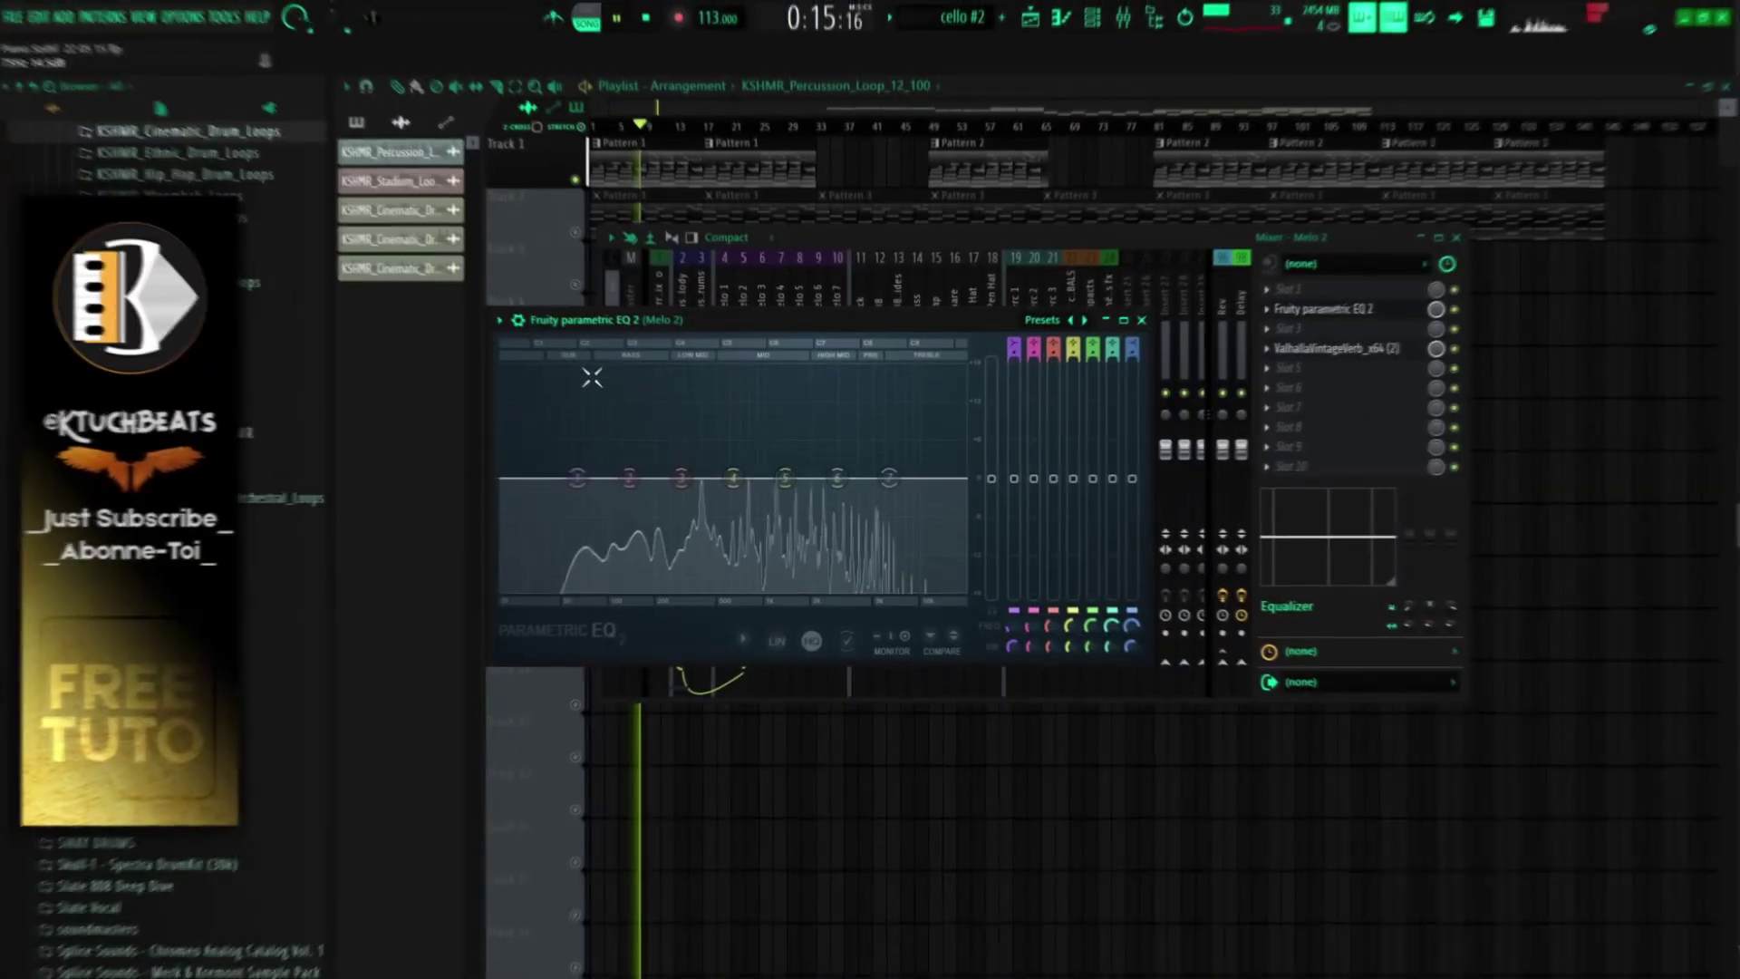
Step: Turn band 1 of Melo 2's Fruity parametric EQ 2 into a steep high-pass filter at about 111 Hz
{"action": "left_click_drag", "start_coordinate": [558, 549], "coordinate": [630, 587]}
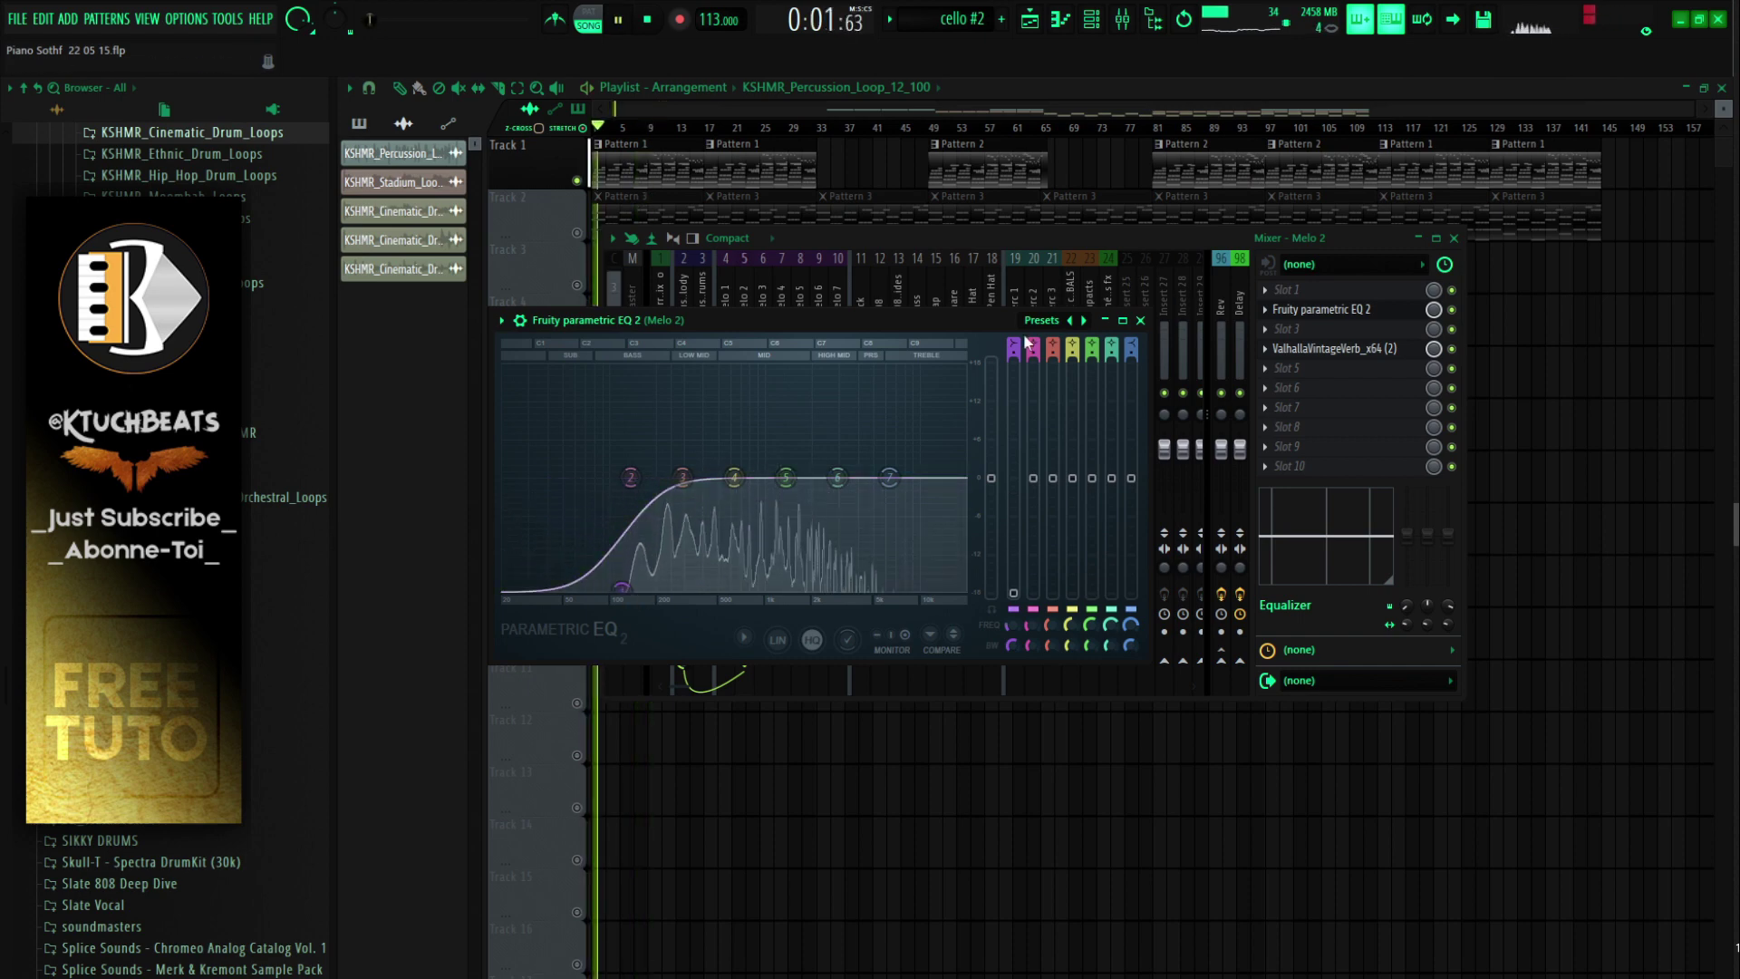
{"action": "scroll", "coordinate": [630, 588], "scroll_direction": "up", "scroll_amount": 3}
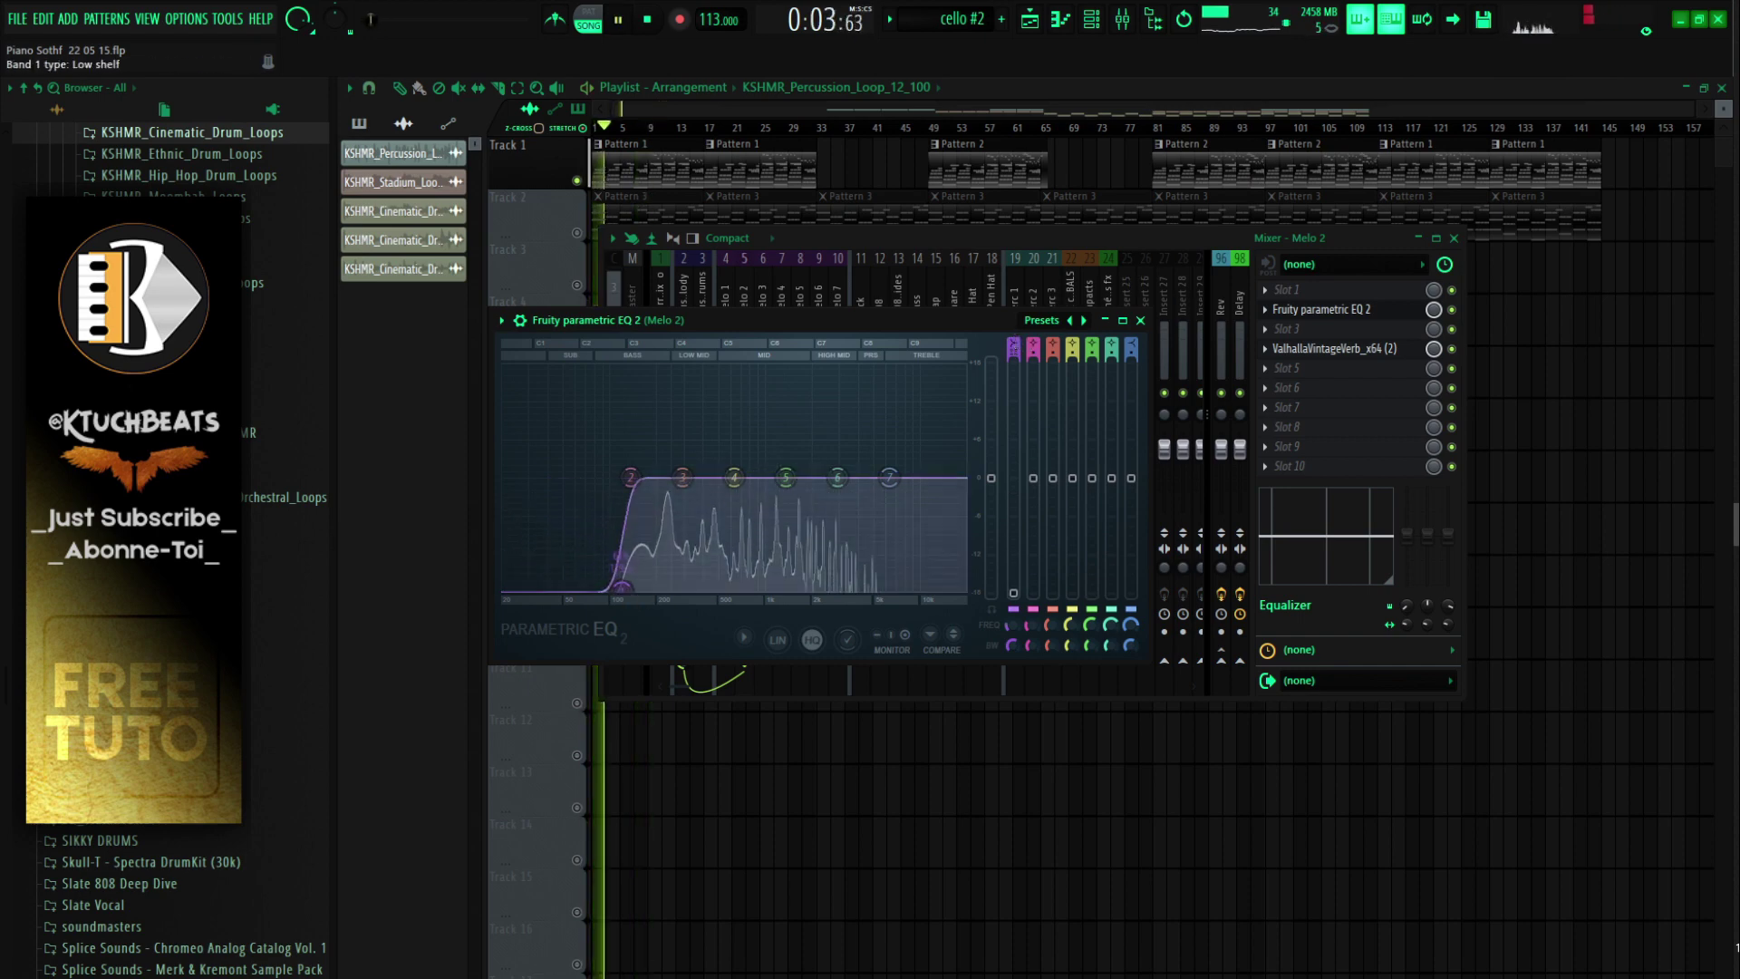
{"action": "left_click_drag", "start_coordinate": [1014, 341], "coordinate": [1015, 359]}
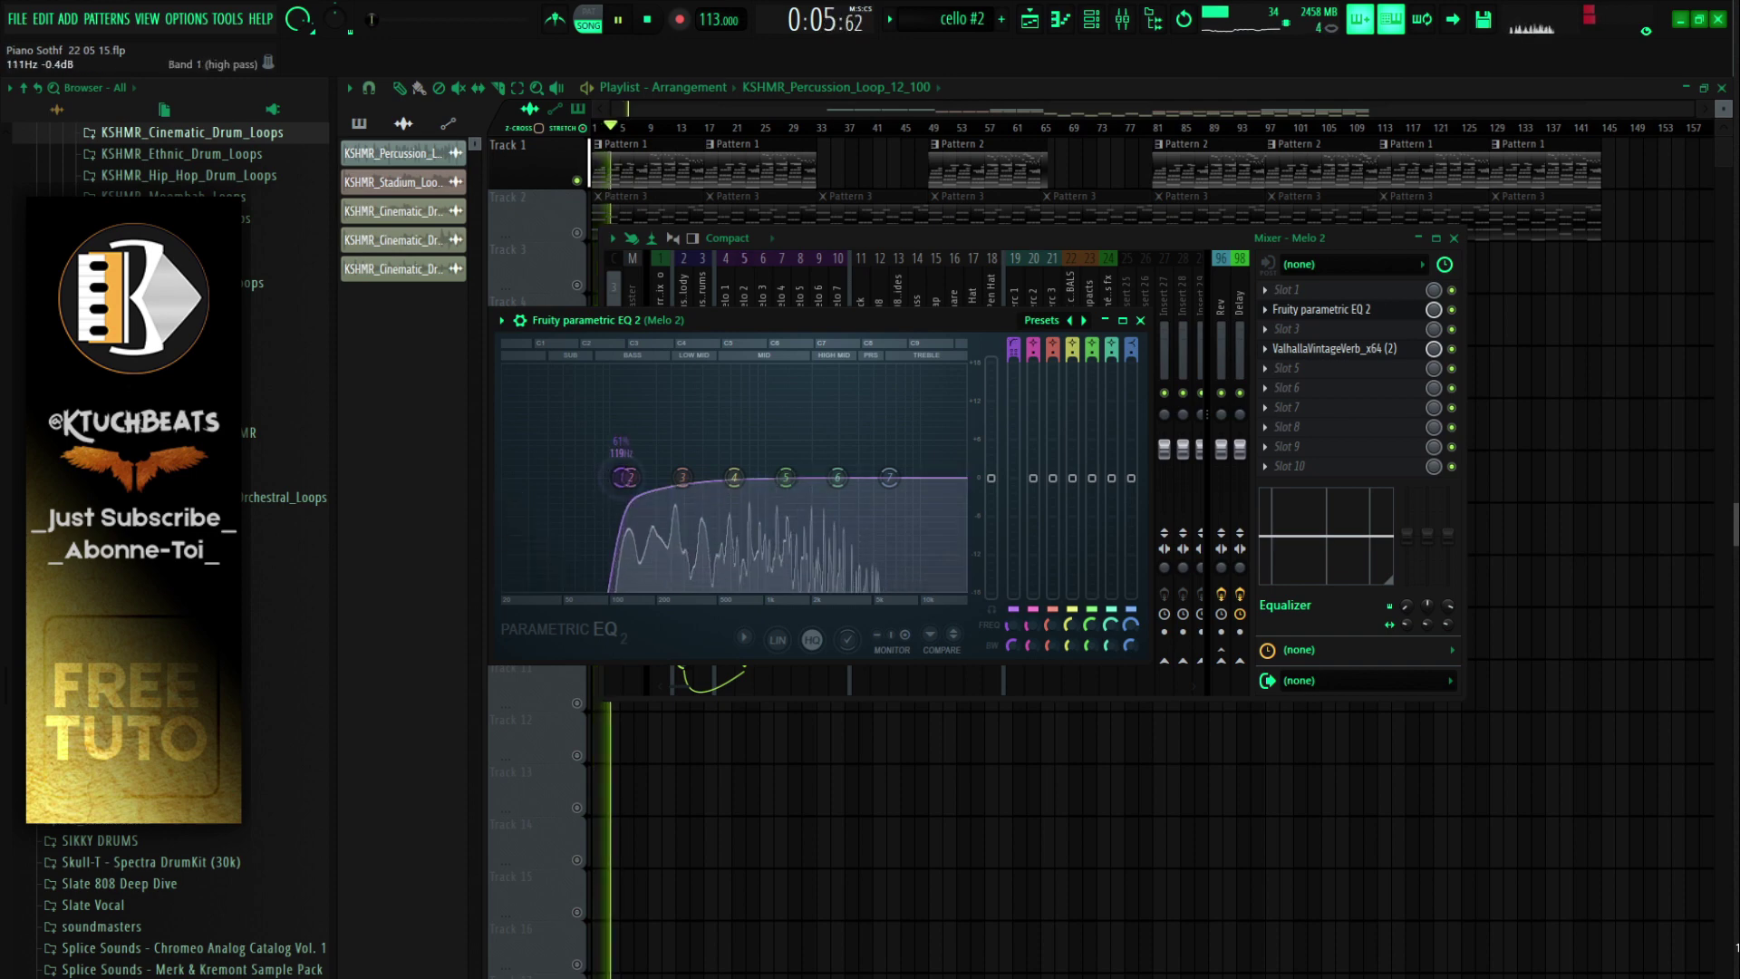
Step: Boost band 3 in the bass range and raise the band 7 high shelf in Melo 2's EQ, fine-tuning the high-pass frequency
{"action": "mouse_move", "coordinate": [621, 478]}
{"action": "left_mouse_down"}
{"action": "mouse_move", "coordinate": [603, 478]}
{"action": "mouse_move", "coordinate": [666, 479]}
{"action": "mouse_move", "coordinate": [633, 454]}
{"action": "left_mouse_up"}
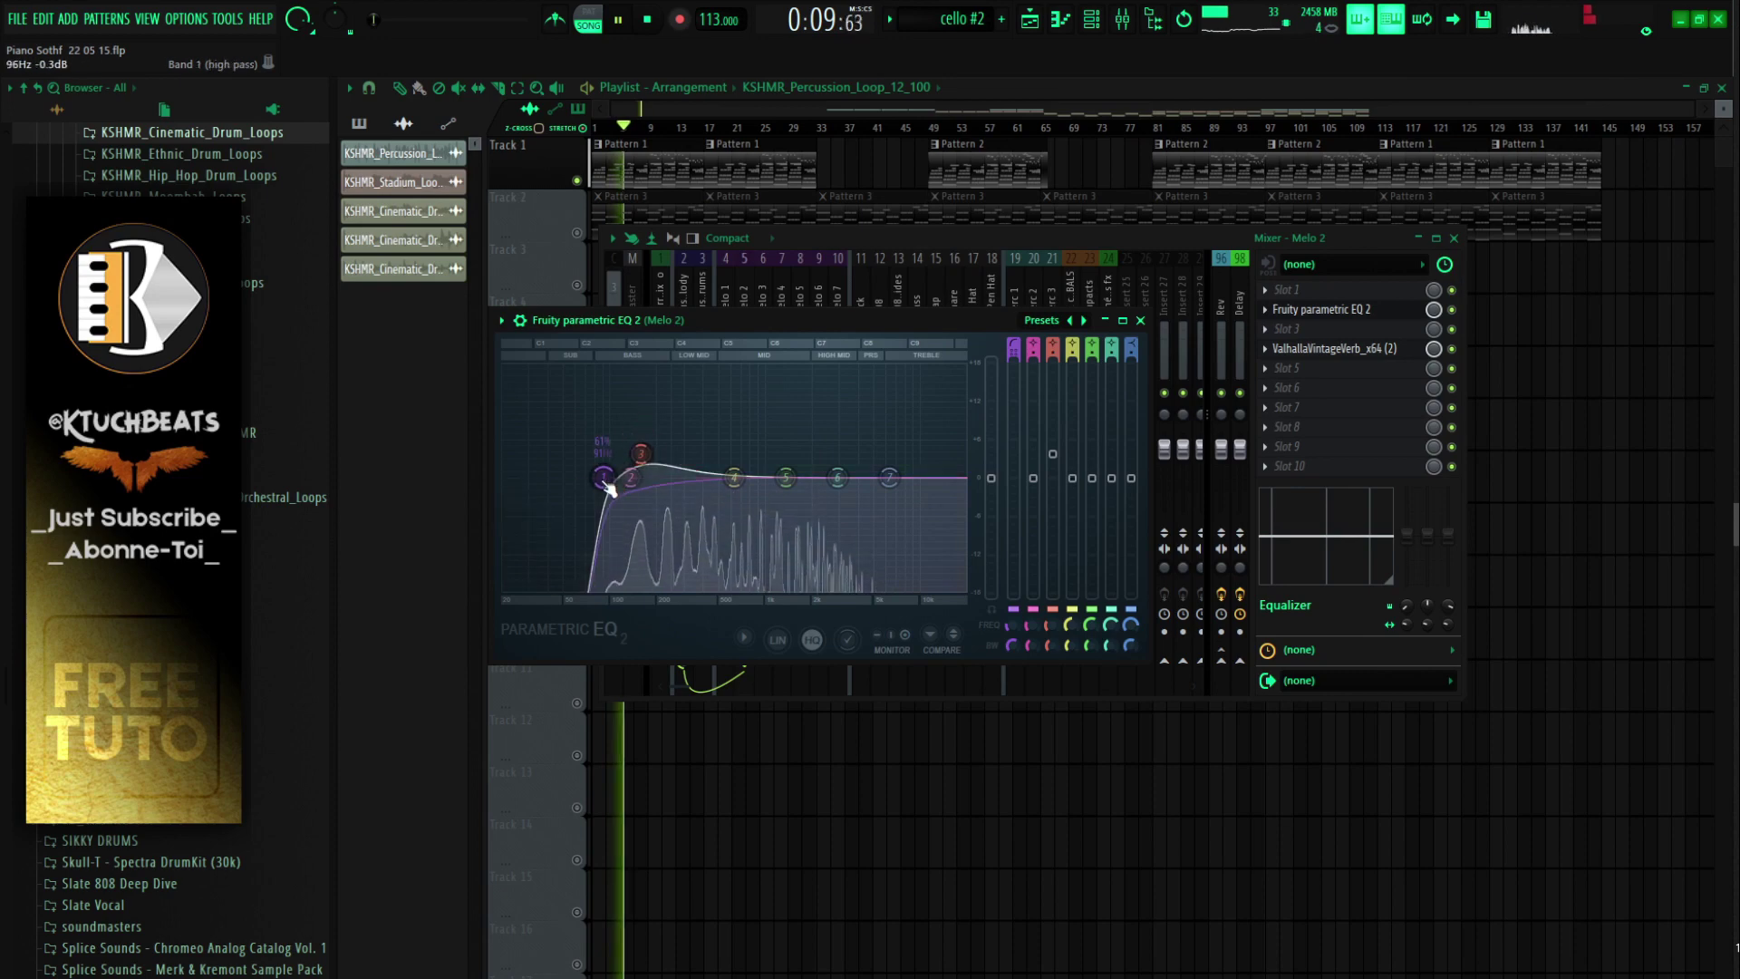
{"action": "left_click_drag", "start_coordinate": [602, 477], "coordinate": [611, 478]}
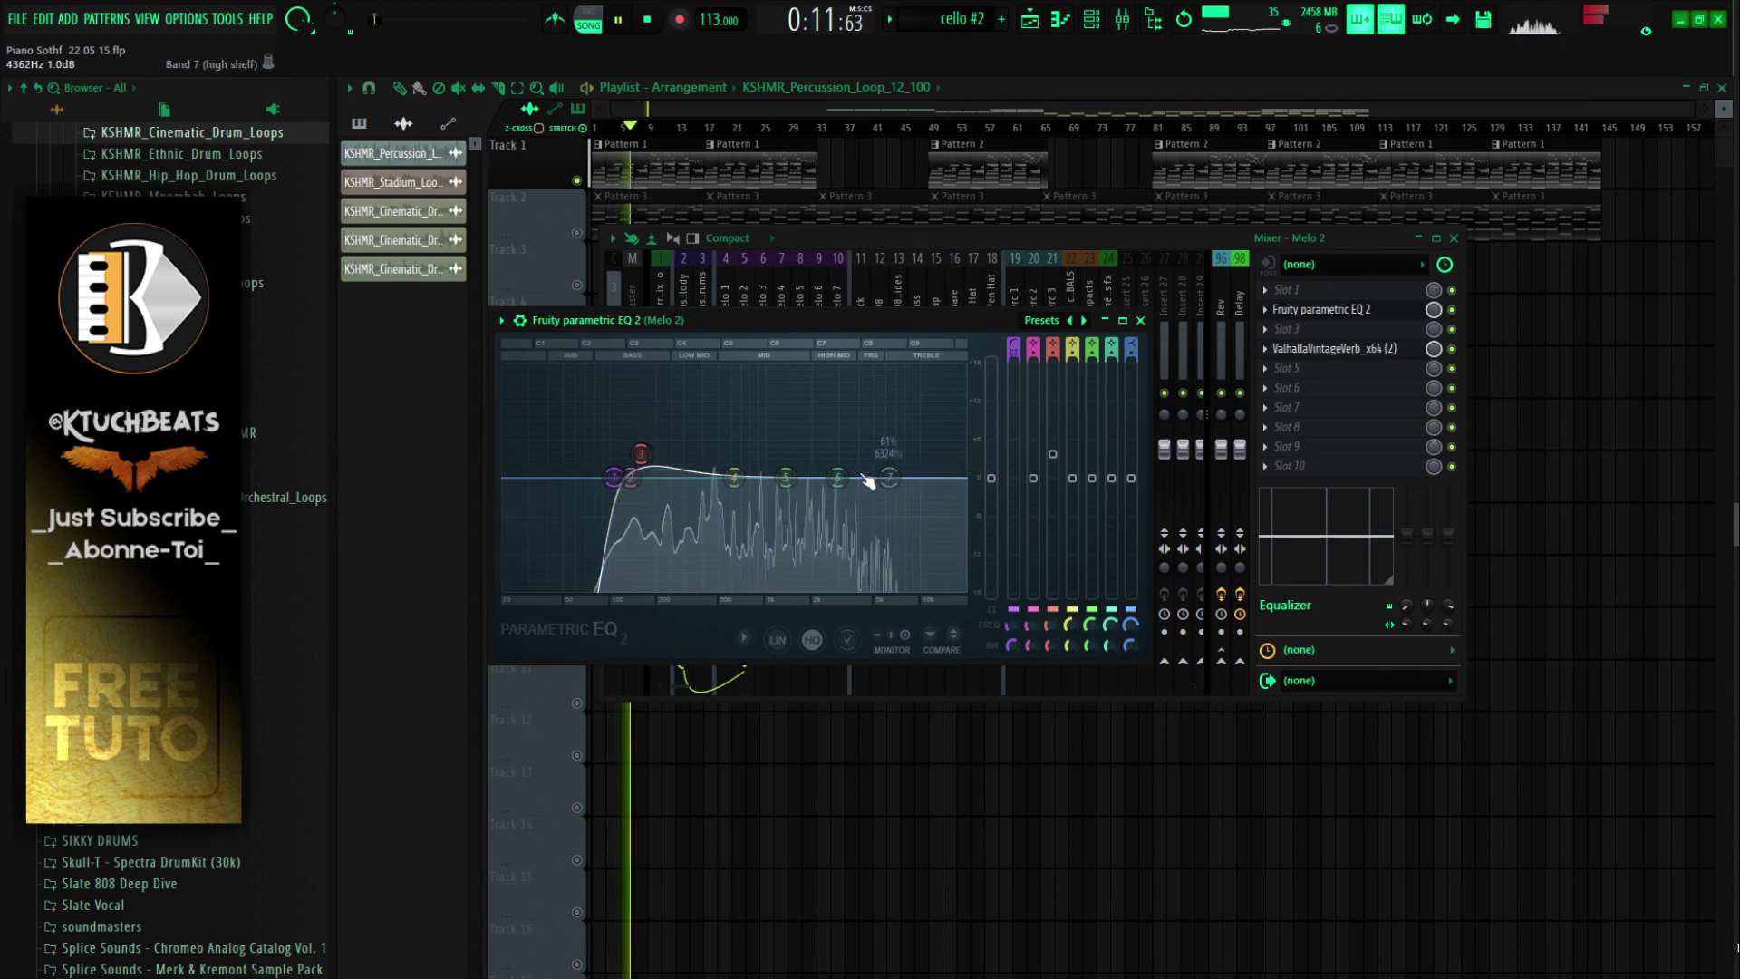
{"action": "left_click_drag", "start_coordinate": [889, 478], "coordinate": [893, 464]}
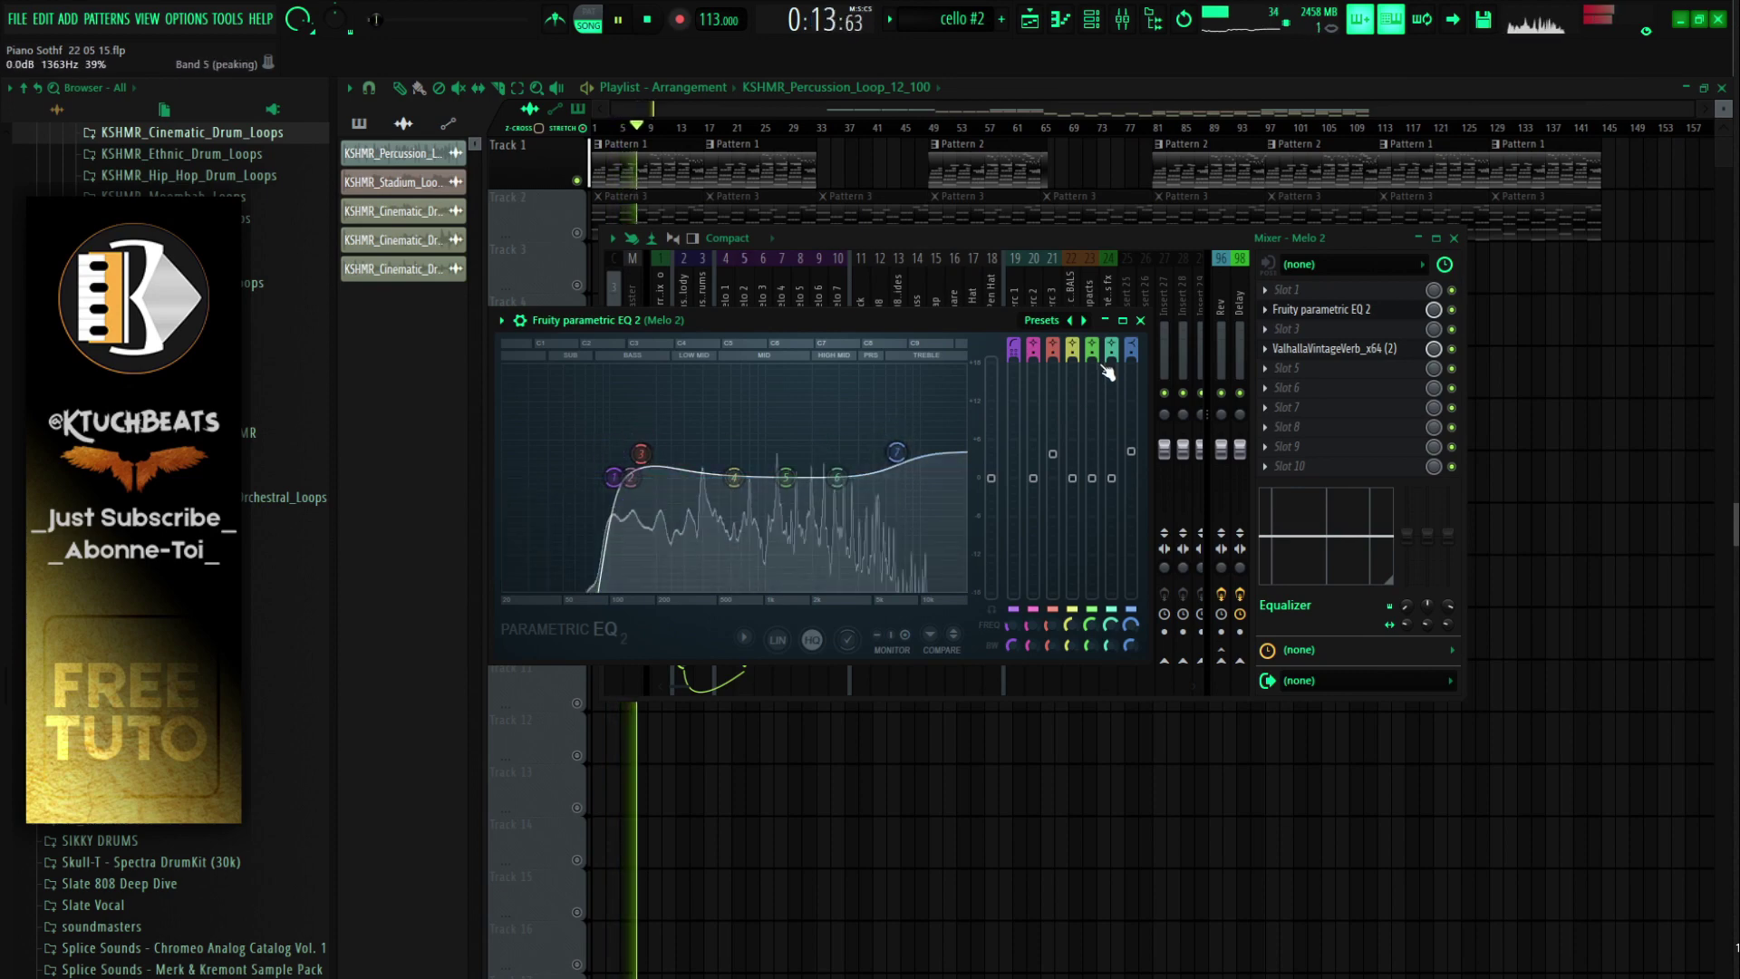
{"action": "left_click", "coordinate": [1140, 320]}
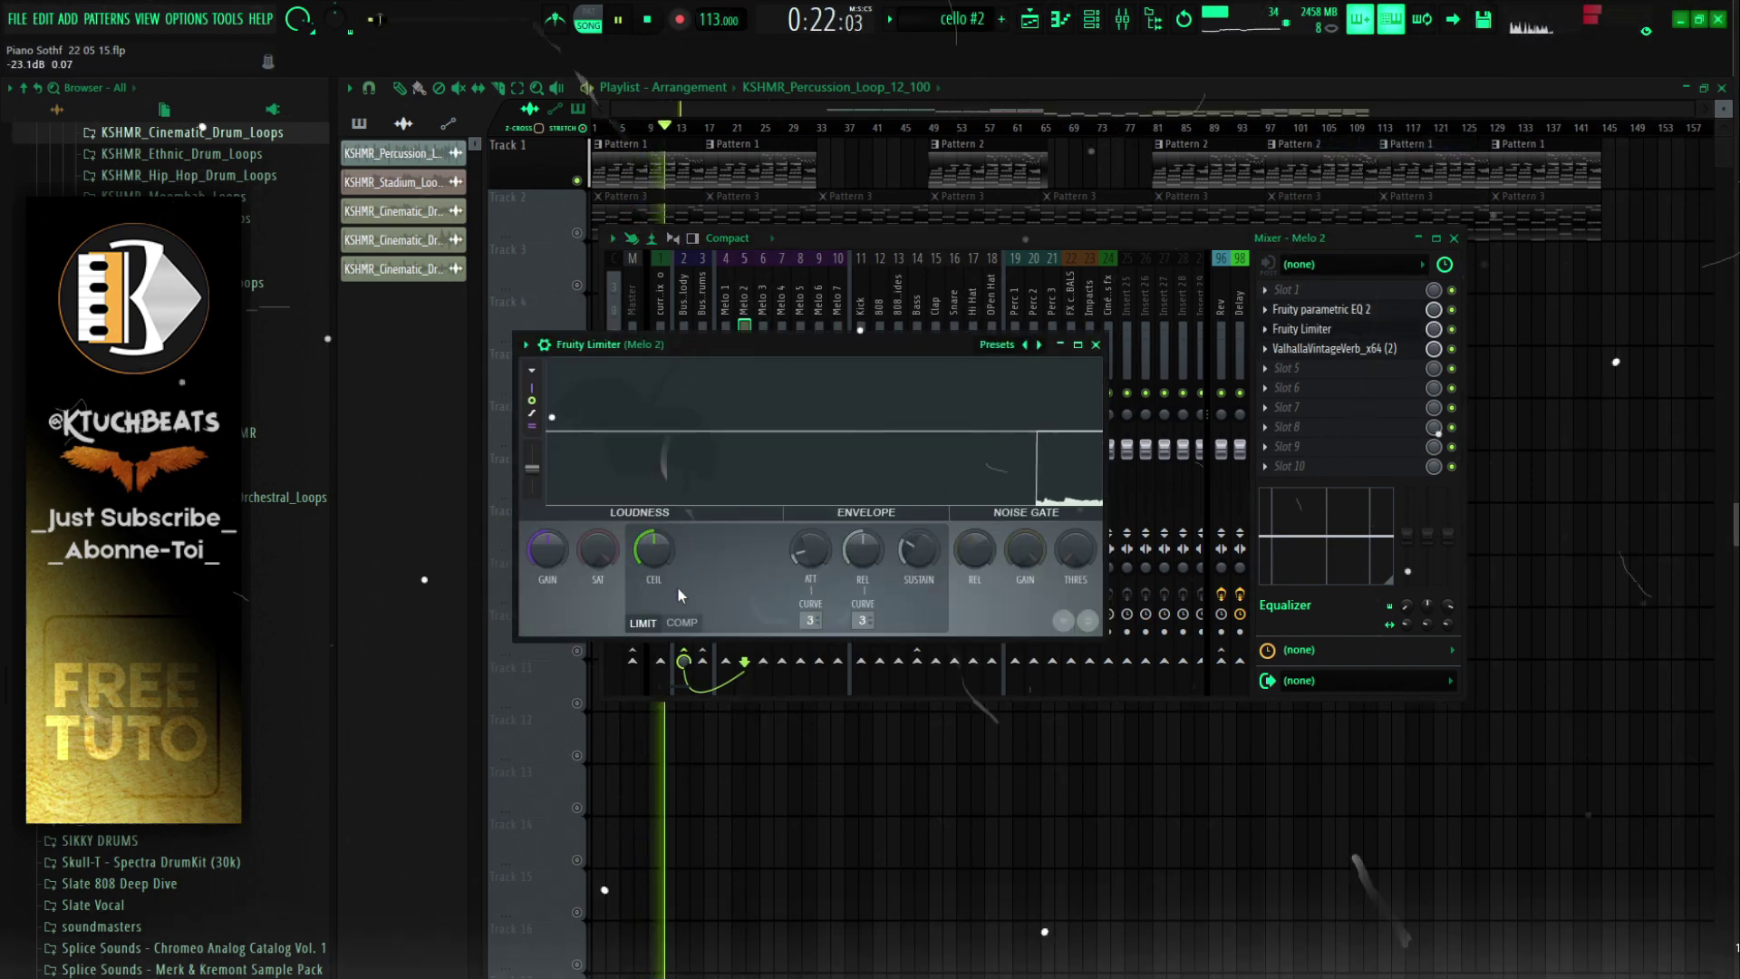
Step: Compress Melo 2 with Fruity Limiter in COMP mode, lowering the threshold, raising the ratio and setting a 1.29 ms attack
{"action": "left_click_drag", "start_coordinate": [658, 544], "coordinate": [659, 597]}
{"action": "left_click_drag", "start_coordinate": [755, 549], "coordinate": [755, 530]}
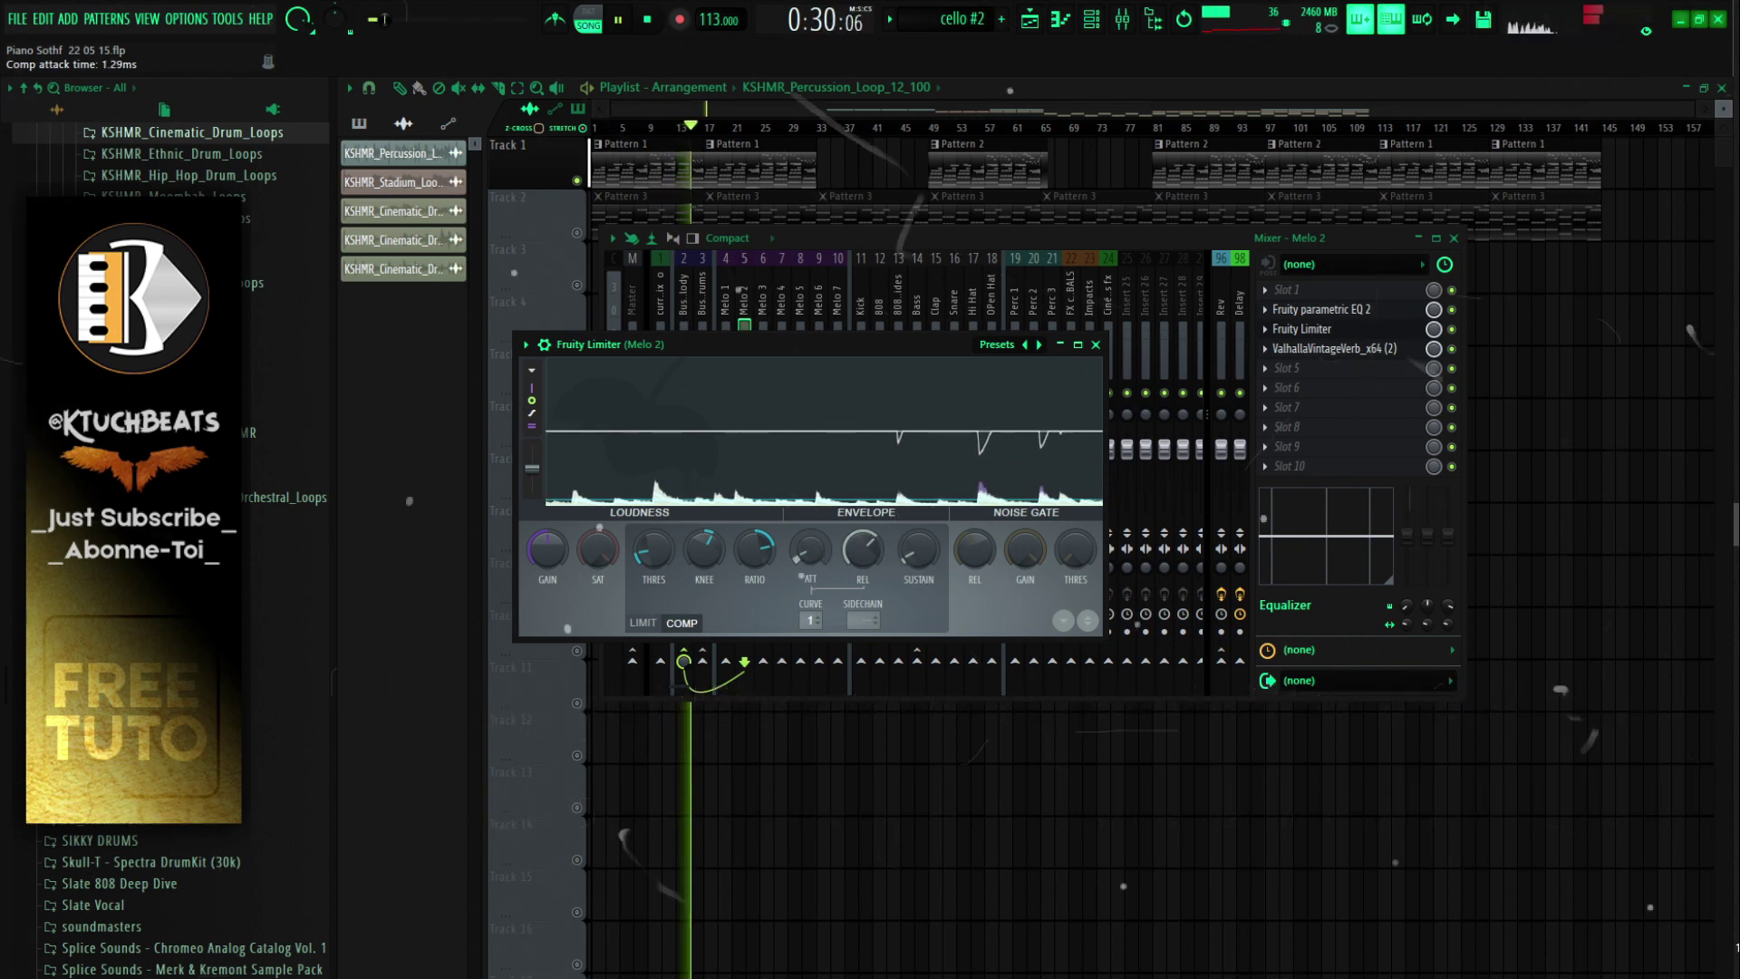
{"action": "left_click", "coordinate": [1096, 345]}
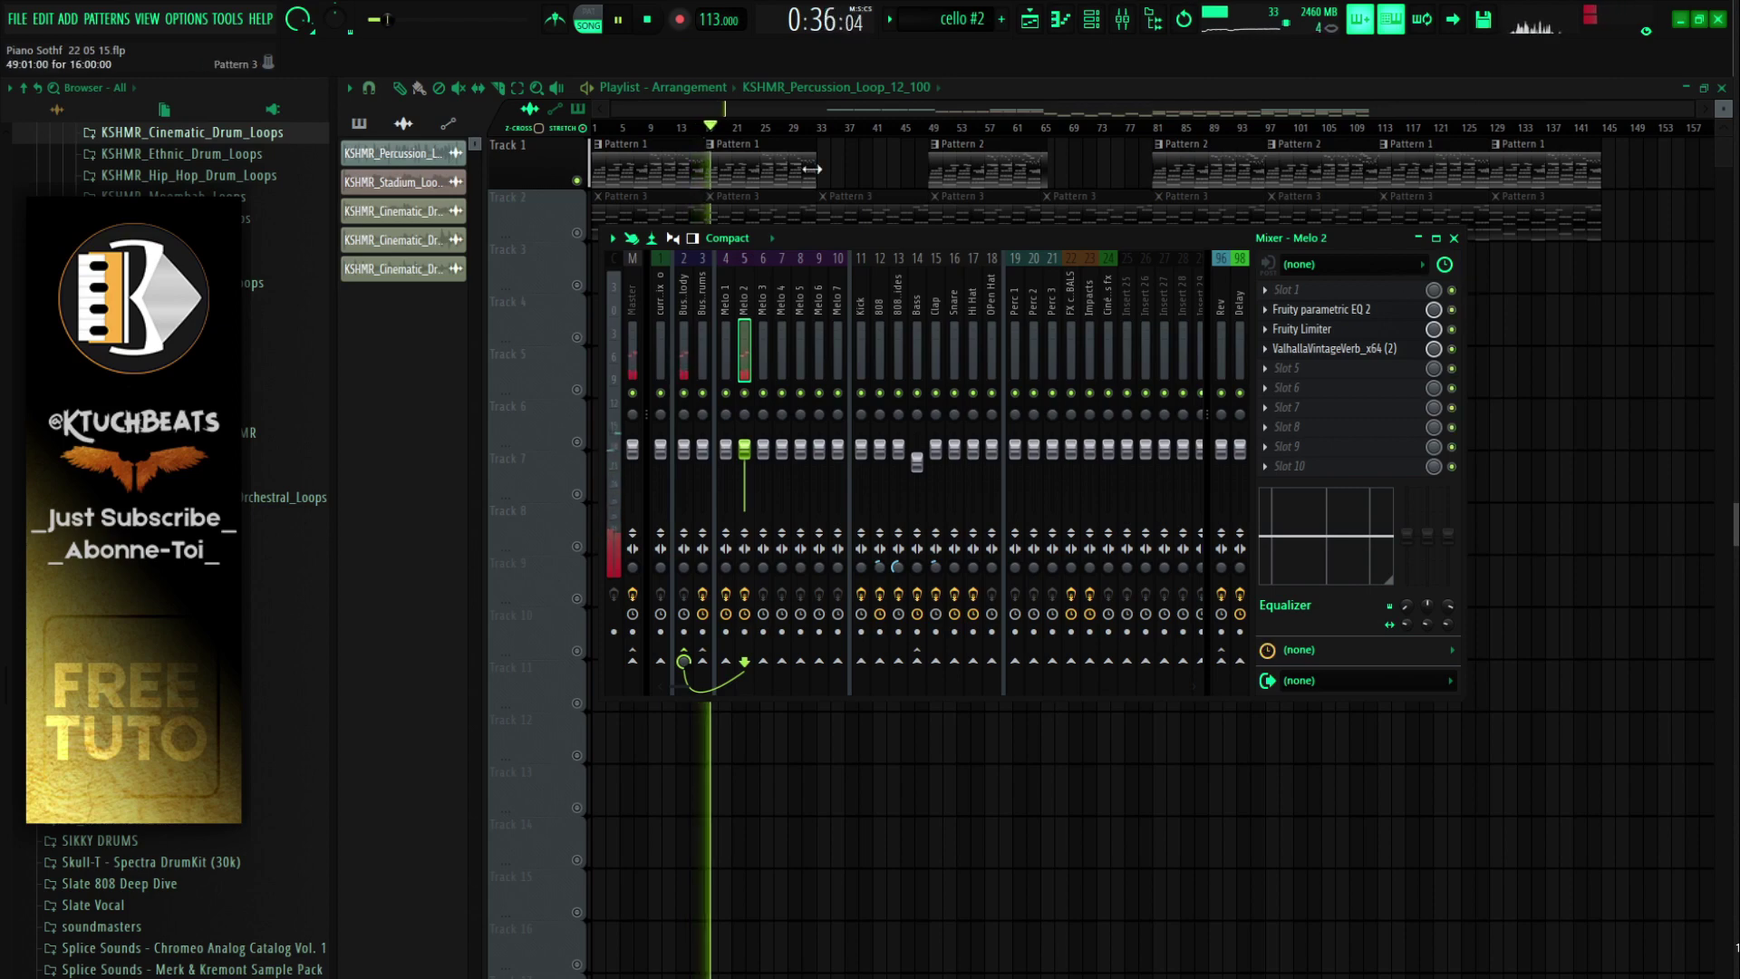
Step: Save the project and play playlist track 2 soloed from the start
{"action": "key", "text": "ctrl+s"}
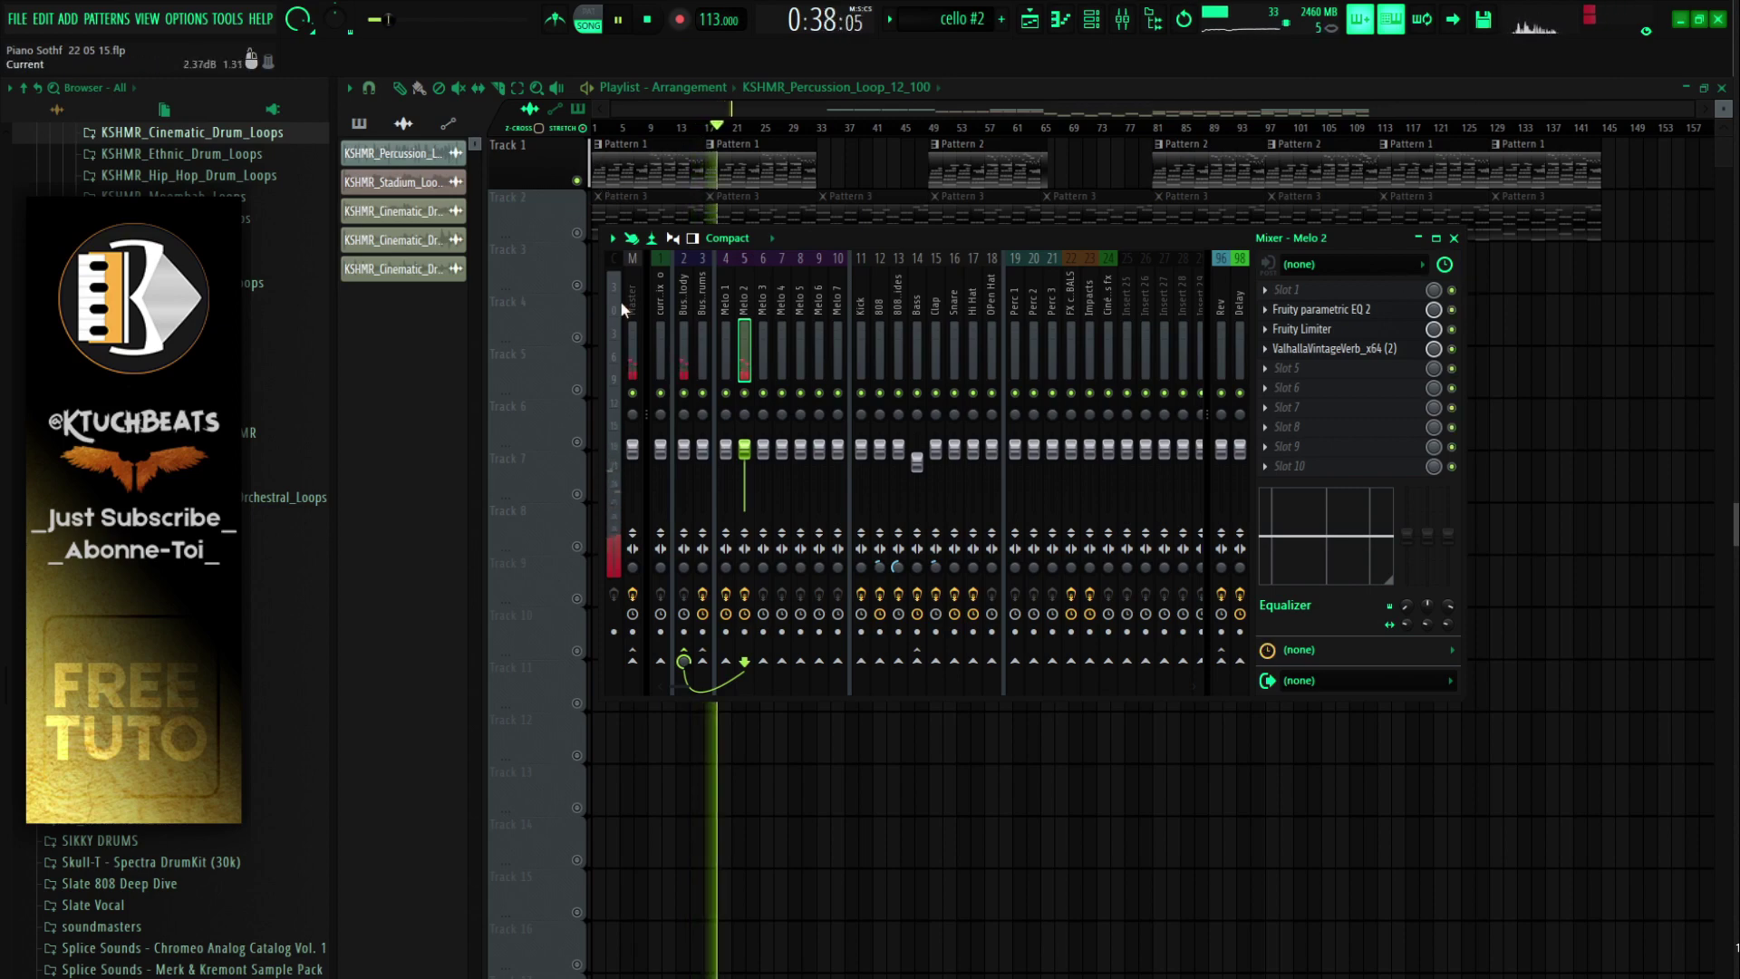
{"action": "key", "text": "space"}
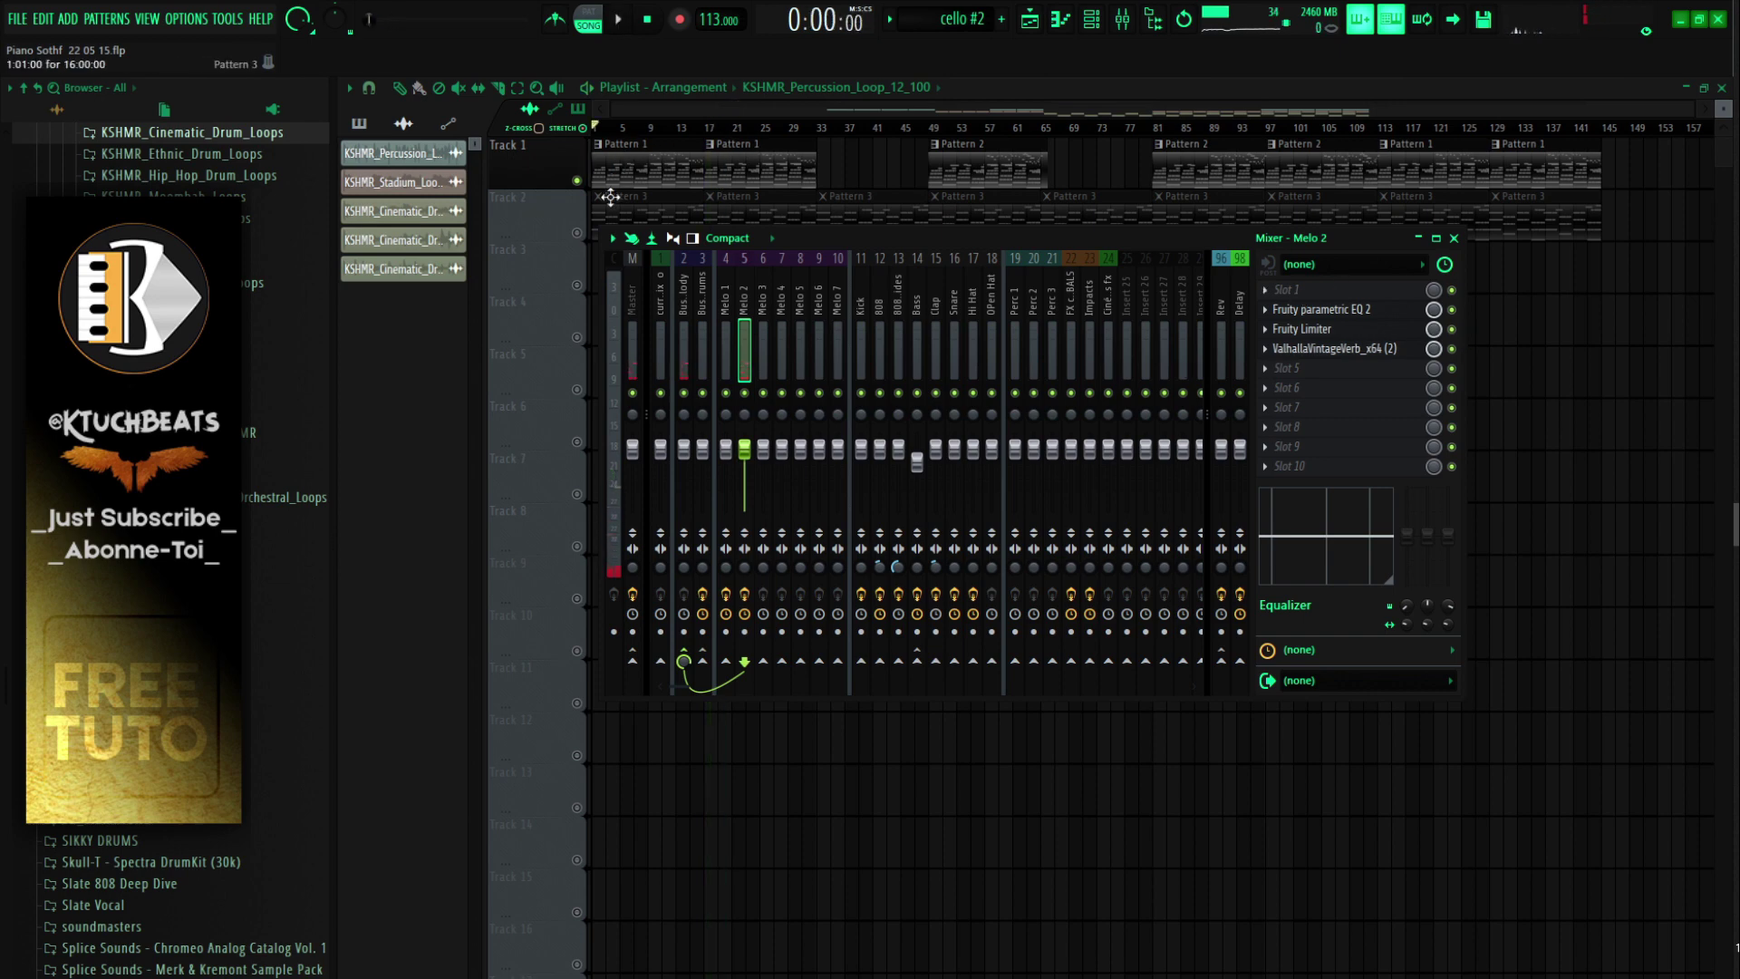
{"action": "right_click", "coordinate": [583, 228]}
{"action": "key", "text": "space"}
Step: Cut bands 2 and 3 slightly in the Fruity parametric EQ 2 on mixer track Melo 1
{"action": "left_click", "coordinate": [1123, 23]}
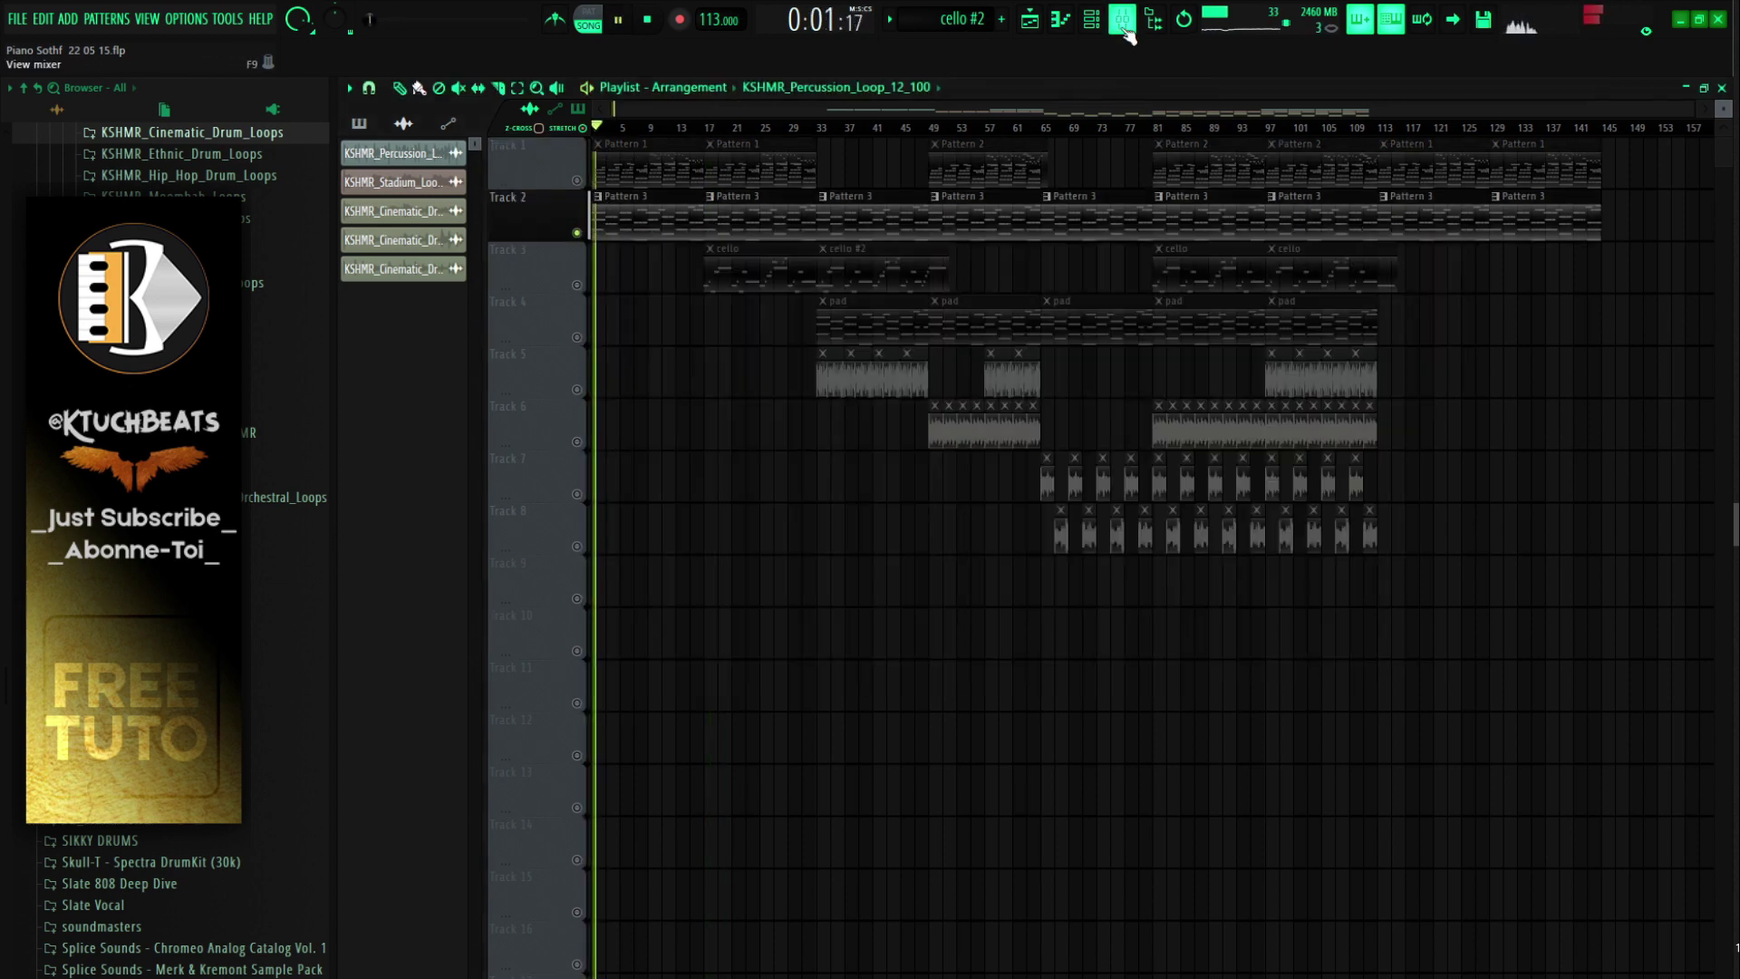
{"action": "left_click", "coordinate": [725, 357]}
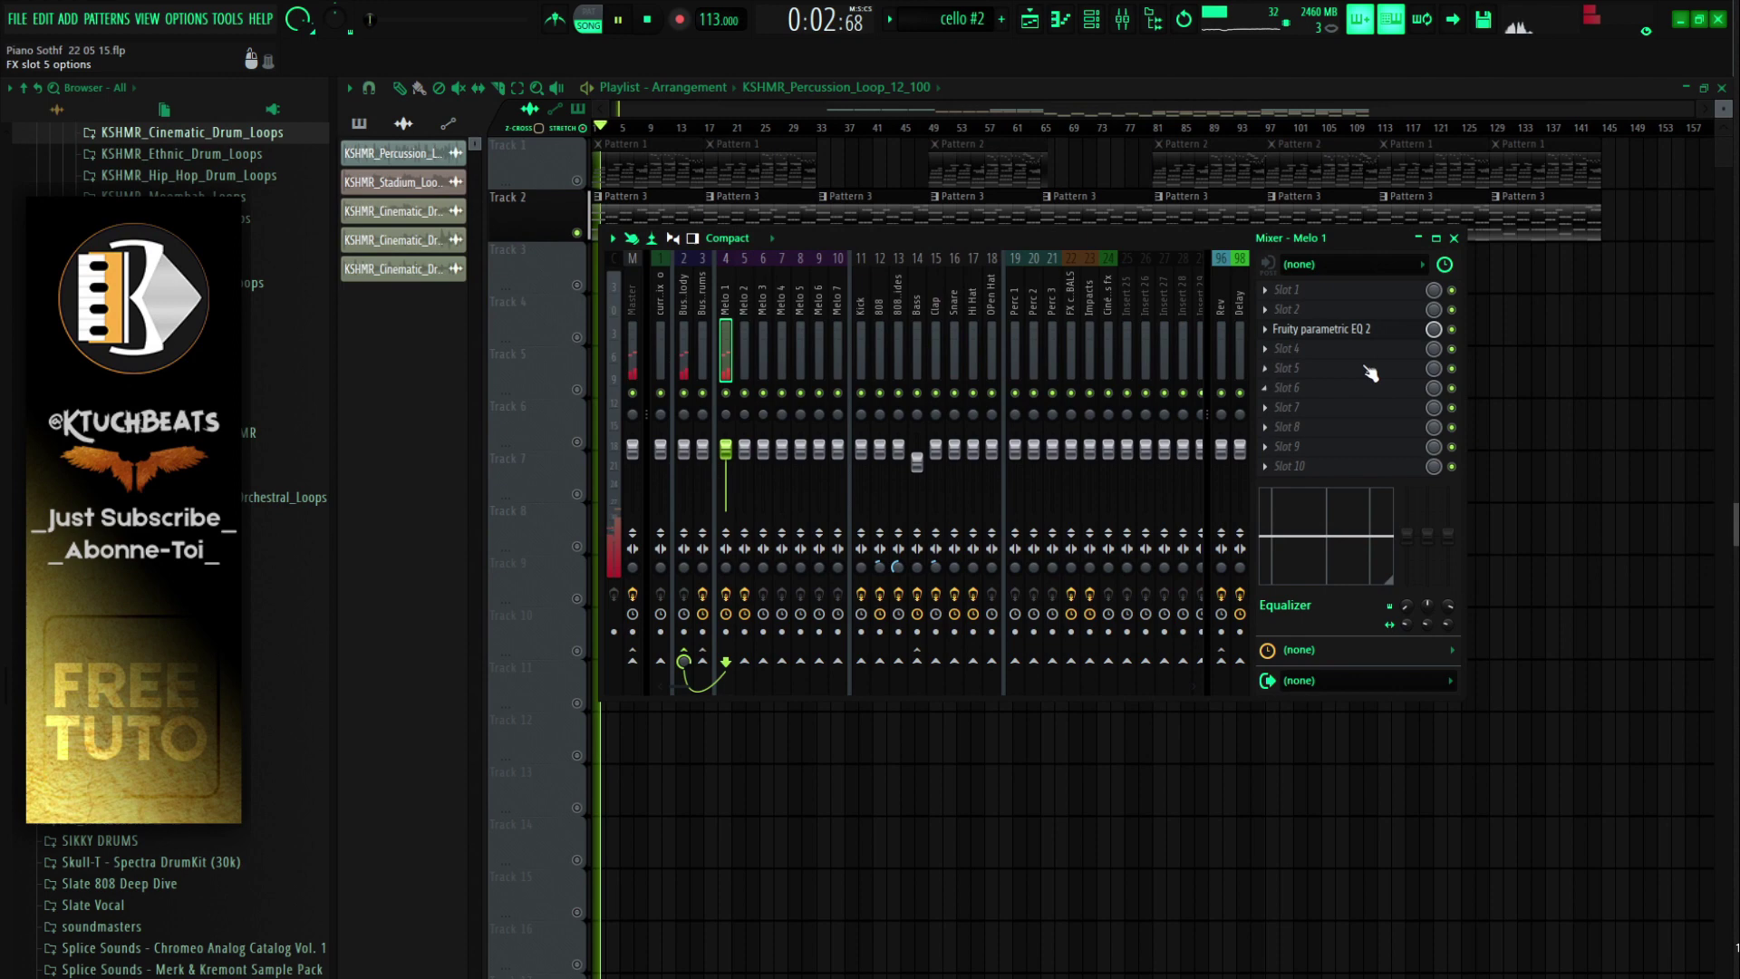
{"action": "left_click", "coordinate": [1350, 330]}
{"action": "left_click_drag", "start_coordinate": [545, 430], "coordinate": [633, 447]}
{"action": "scroll", "coordinate": [587, 451], "scroll_direction": "down", "scroll_amount": 4}
{"action": "scroll", "coordinate": [633, 449], "scroll_direction": "down", "scroll_amount": 4}
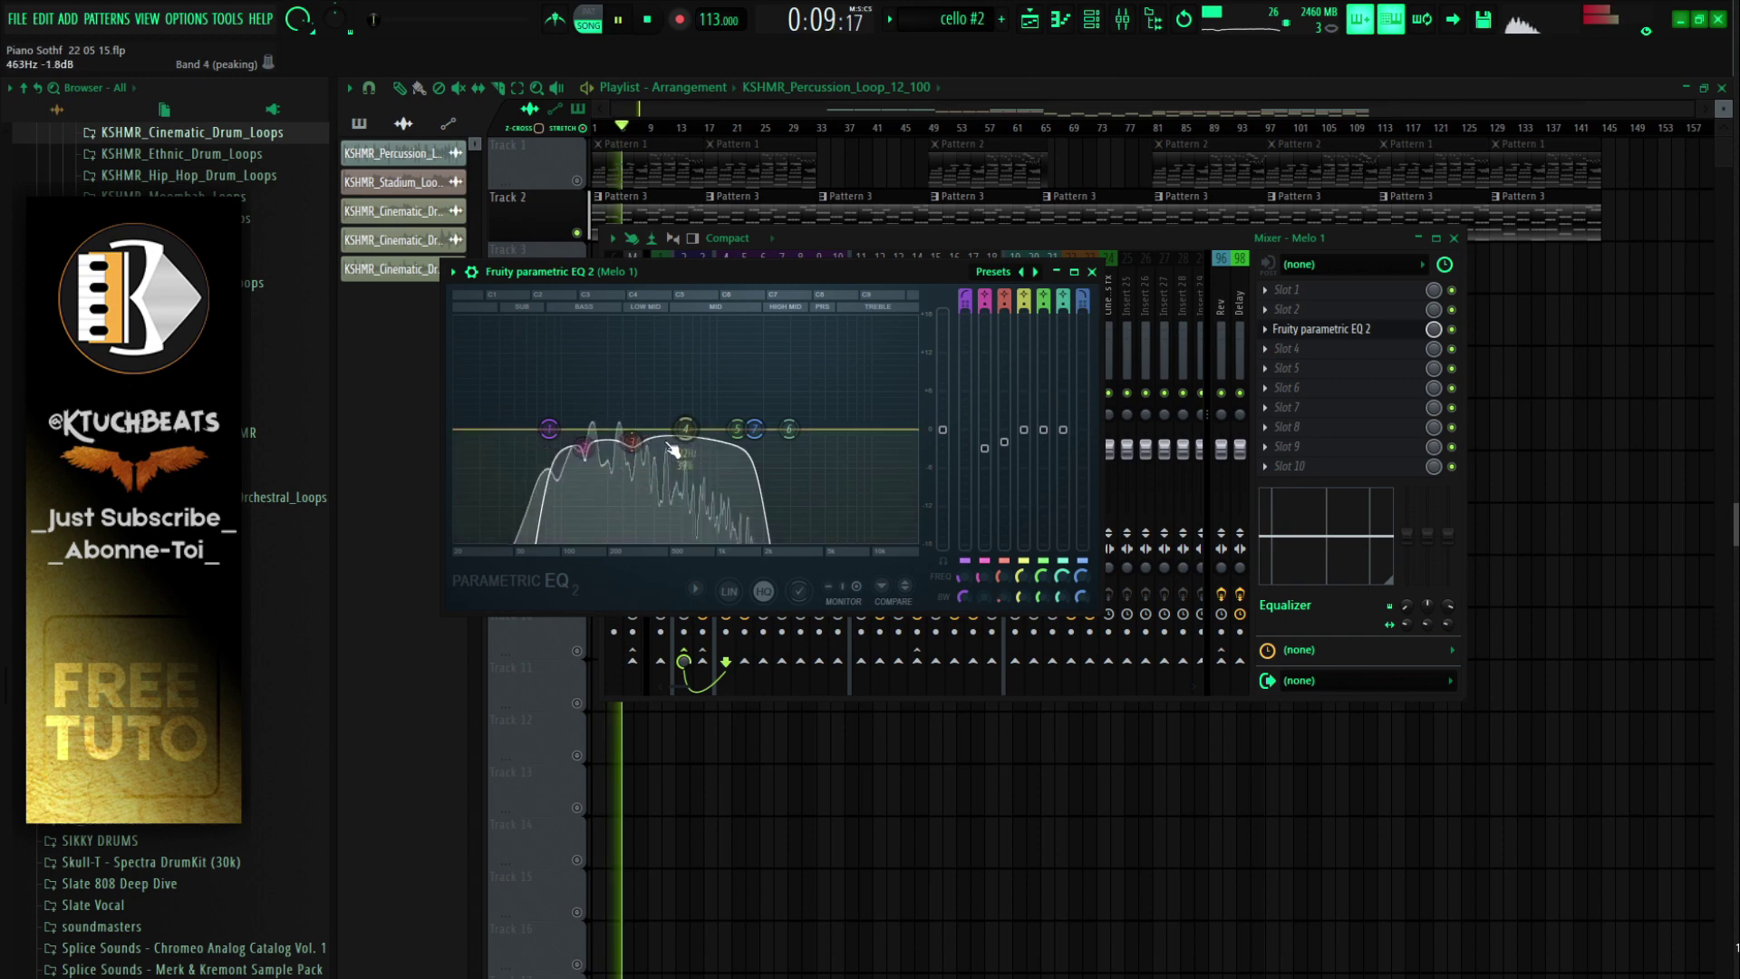
{"action": "left_click", "coordinate": [1092, 272]}
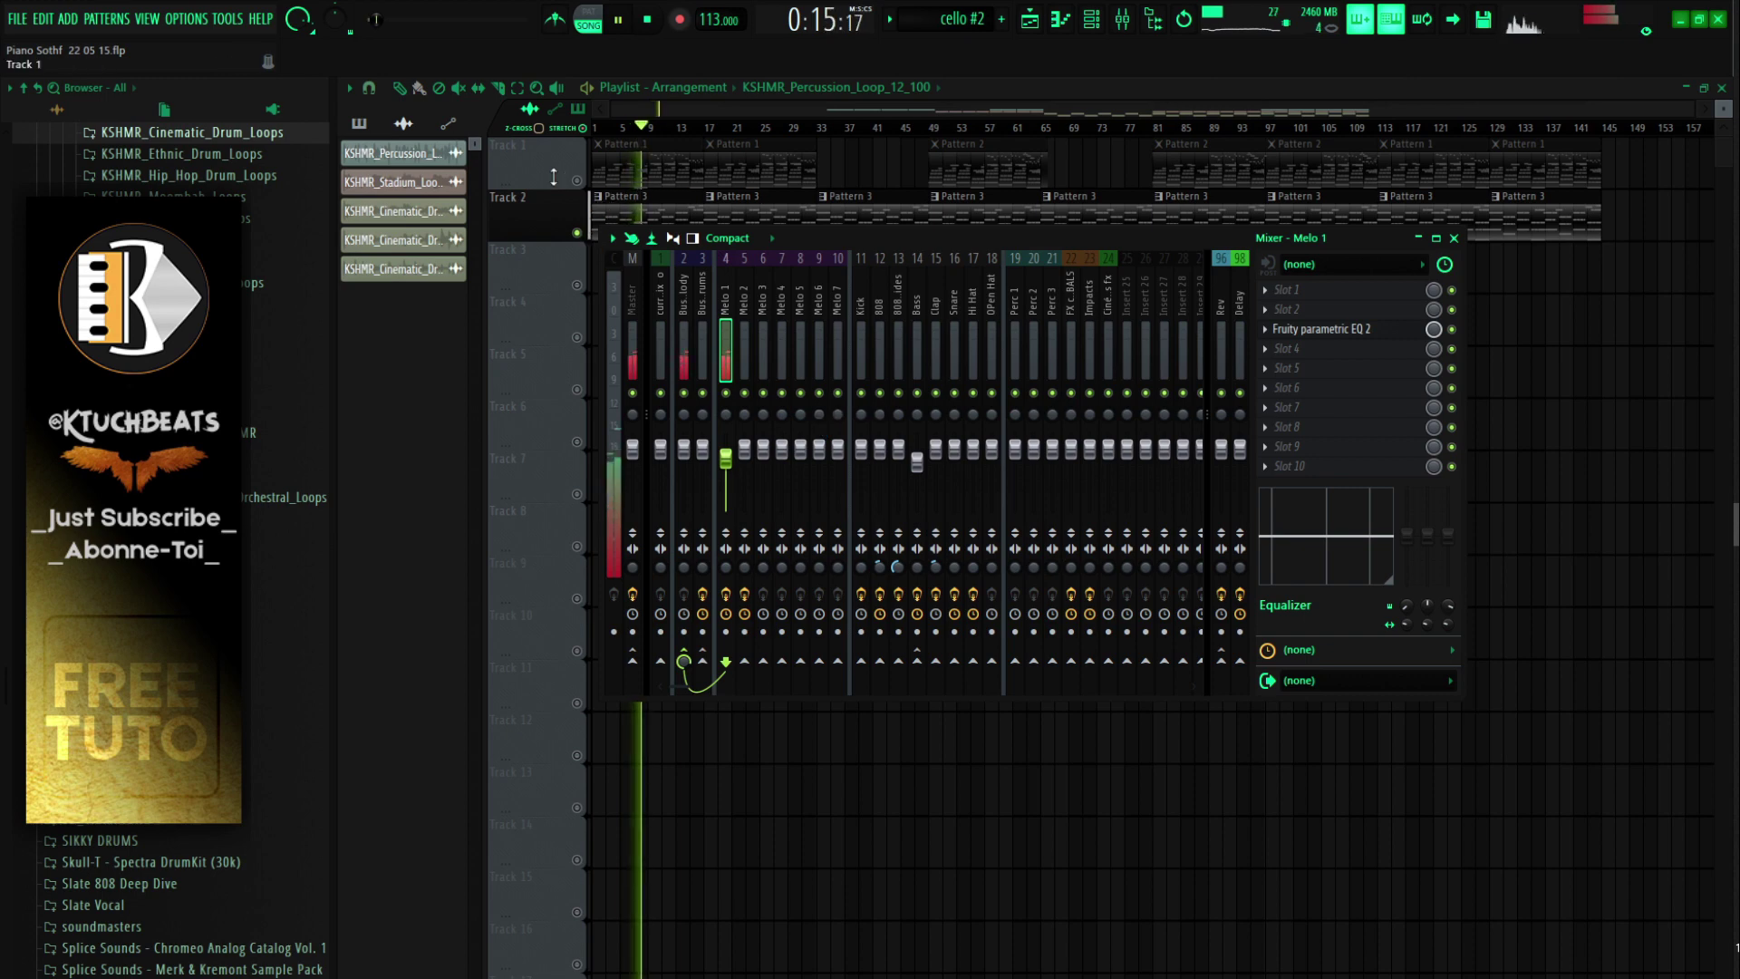
Step: Unmute playlist track 1 and lower the Melo 1 mixer fader to balance the two melodies
{"action": "key", "text": "F9"}
{"action": "left_click", "coordinate": [576, 181]}
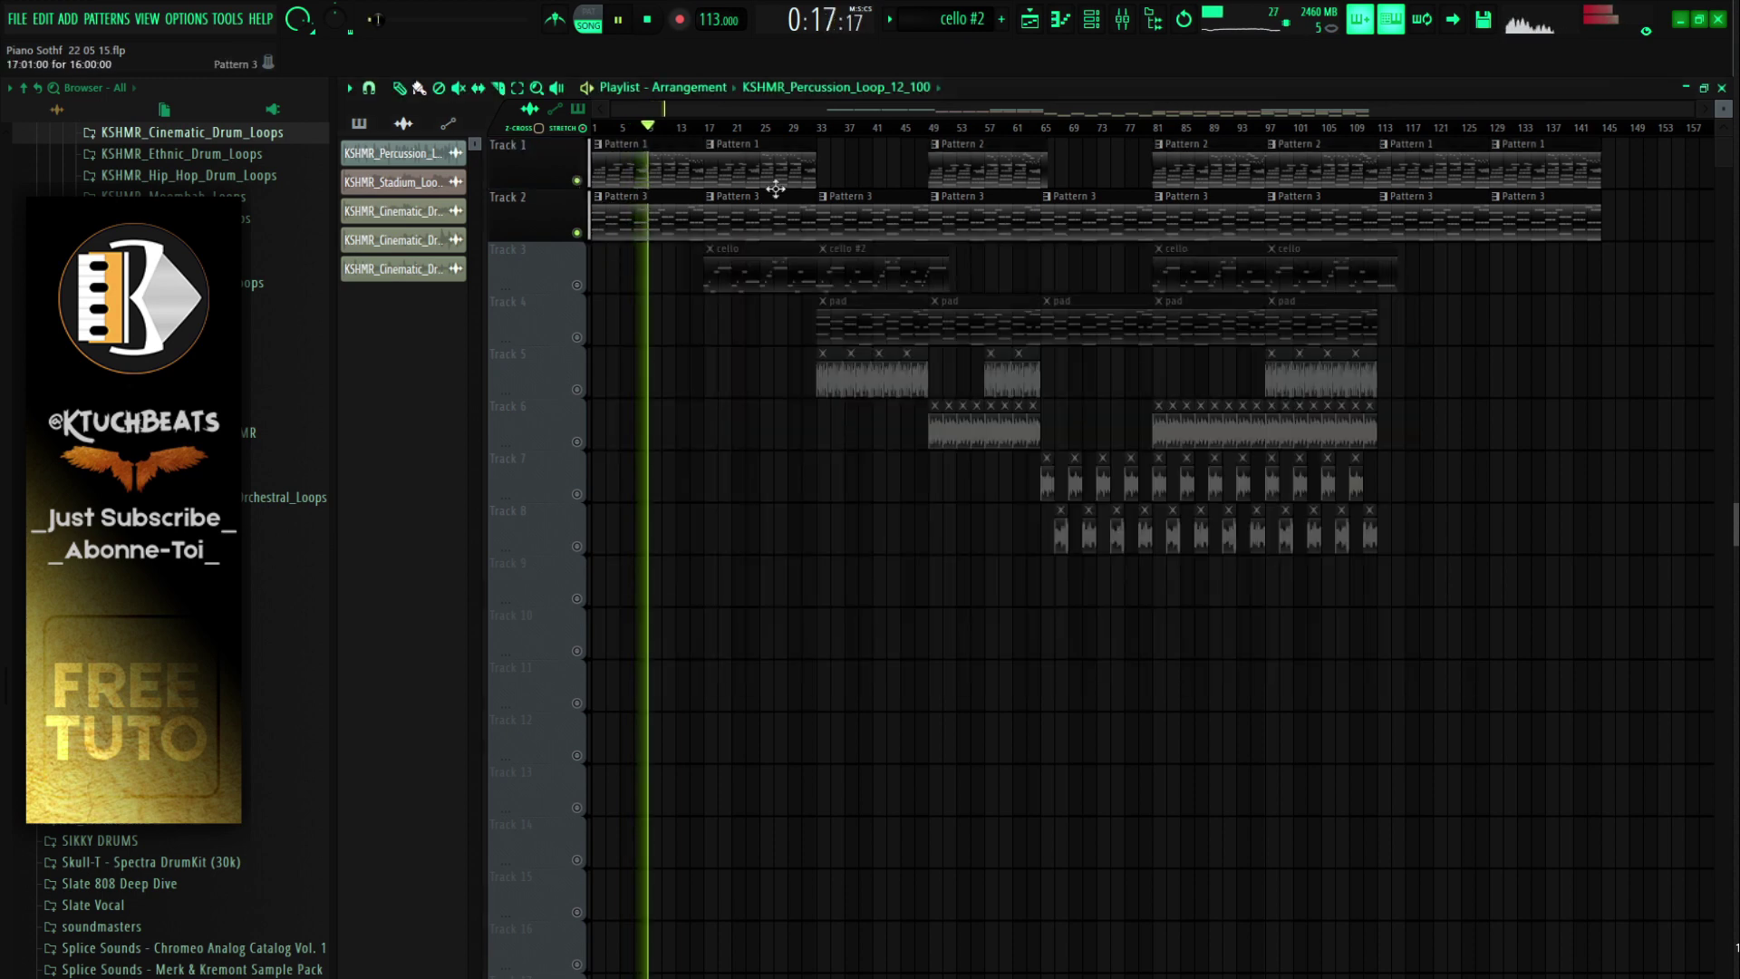
{"action": "left_click", "coordinate": [1123, 19]}
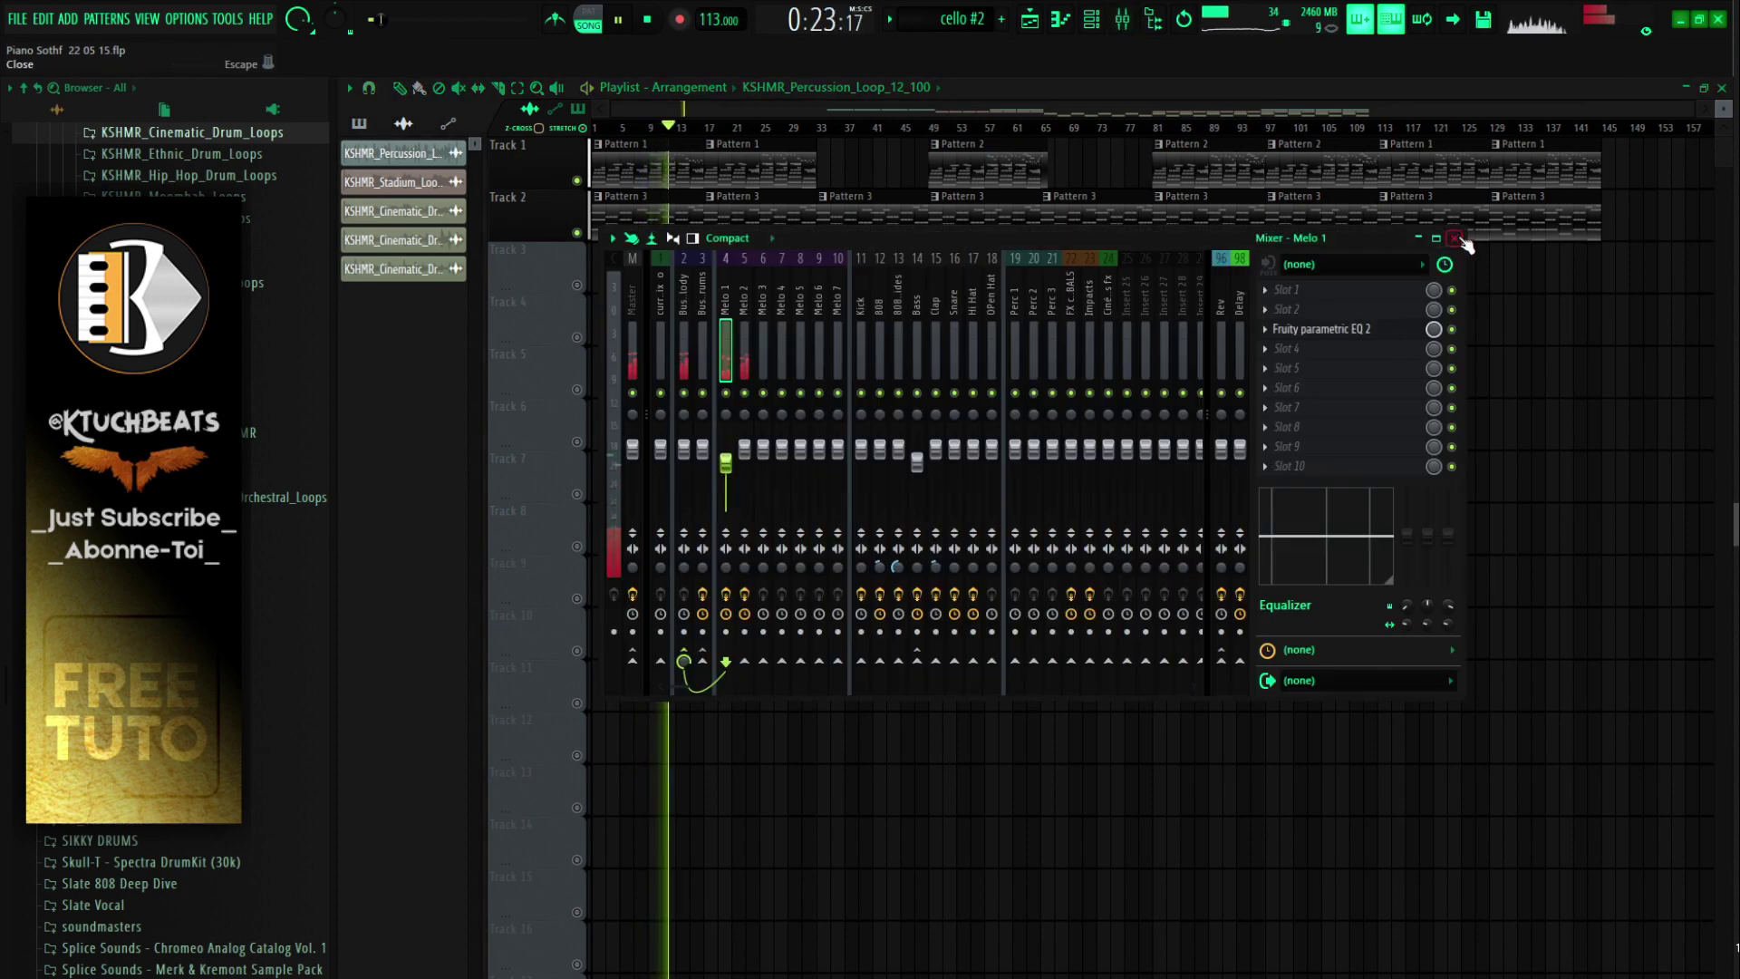
{"action": "left_click", "coordinate": [1456, 239]}
Step: Unmute playlist tracks 3 to 8
{"action": "left_click", "coordinate": [576, 285]}
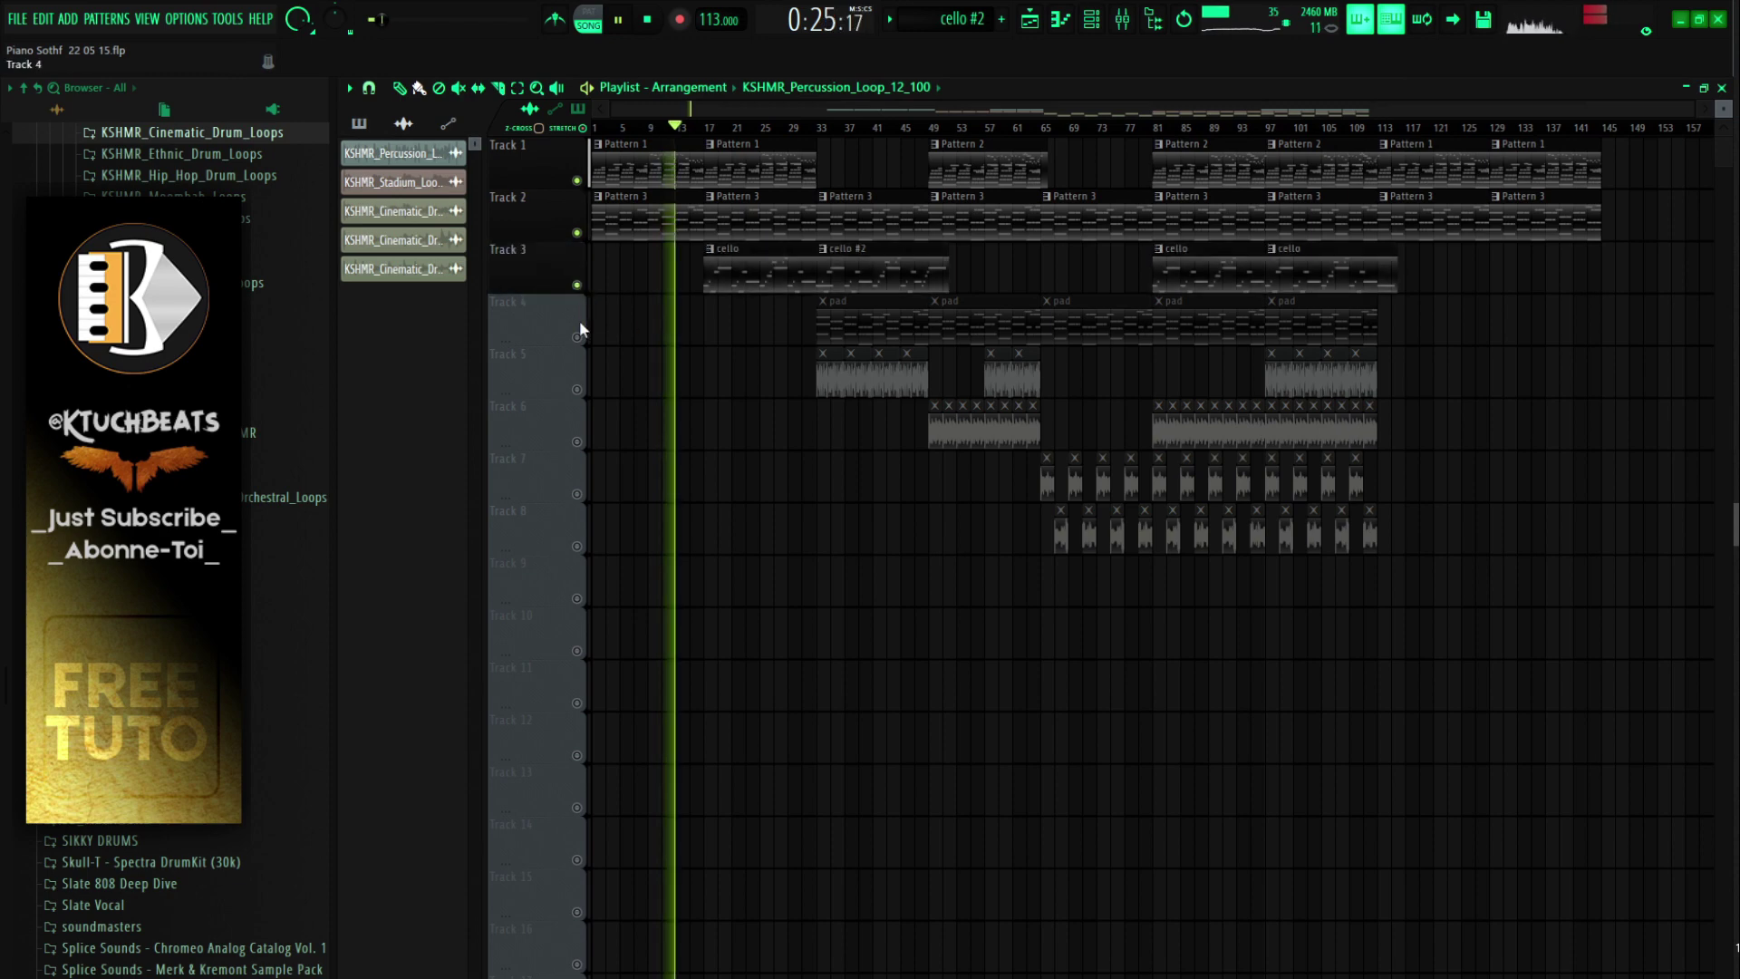
{"action": "left_click", "coordinate": [576, 337]}
{"action": "left_click", "coordinate": [577, 390]}
{"action": "left_click", "coordinate": [577, 442]}
{"action": "left_click", "coordinate": [577, 495]}
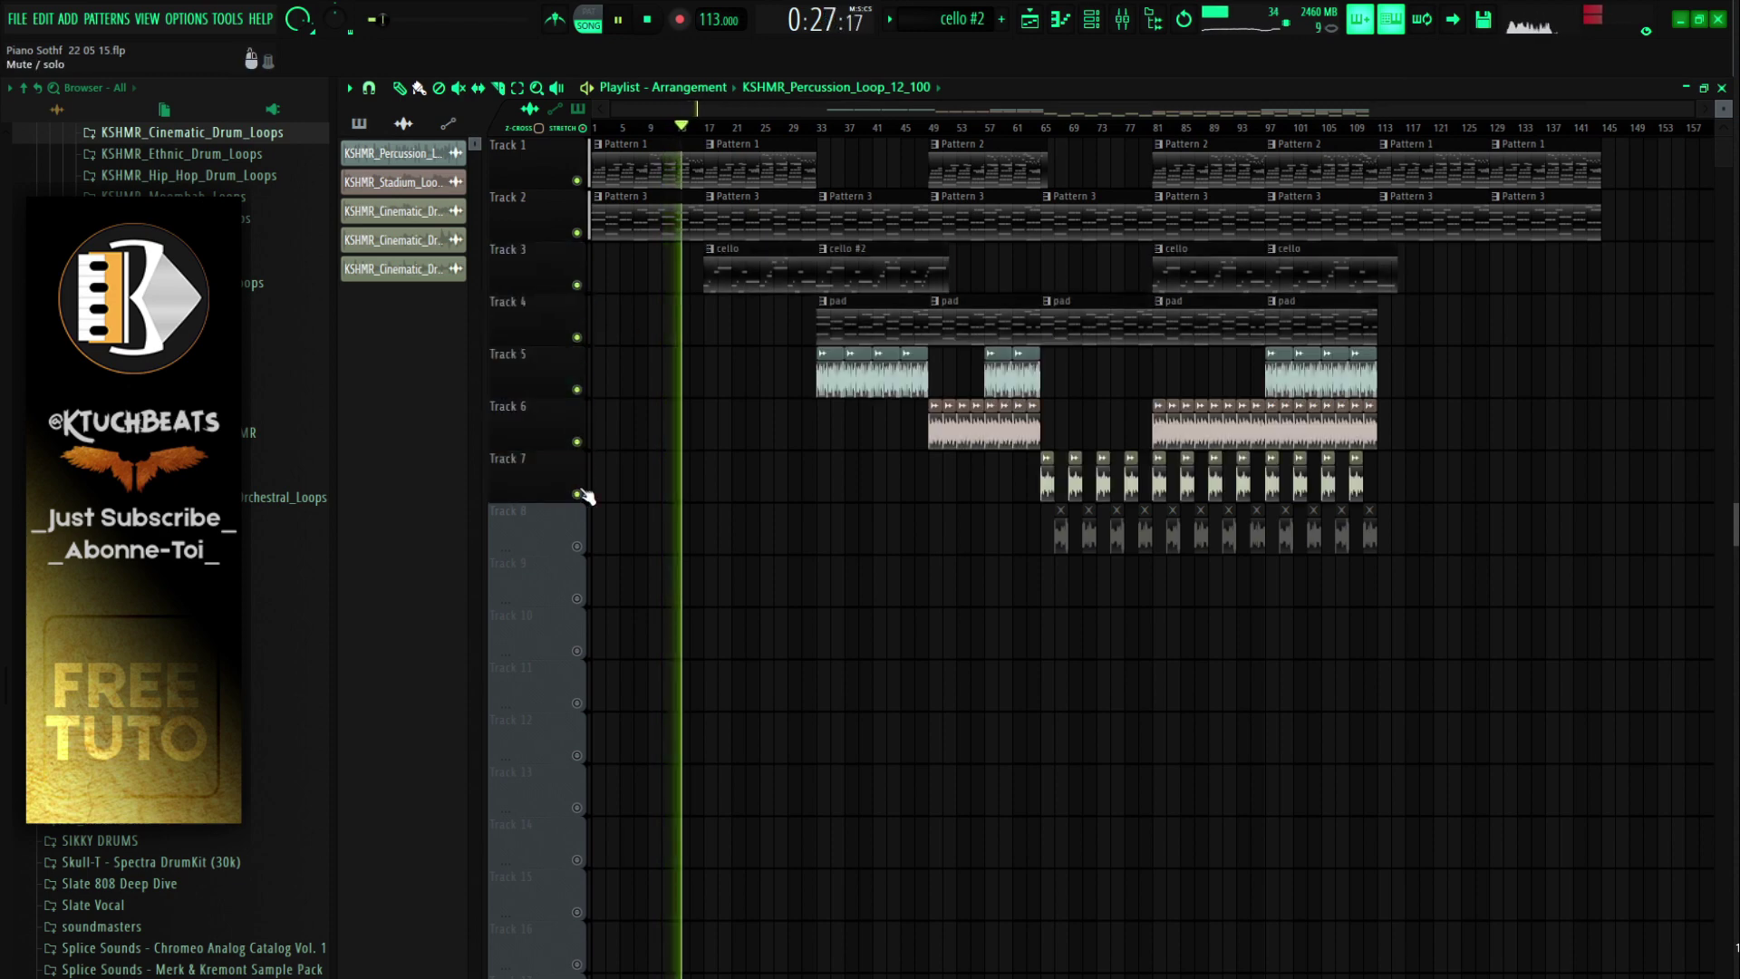
{"action": "left_click", "coordinate": [578, 547]}
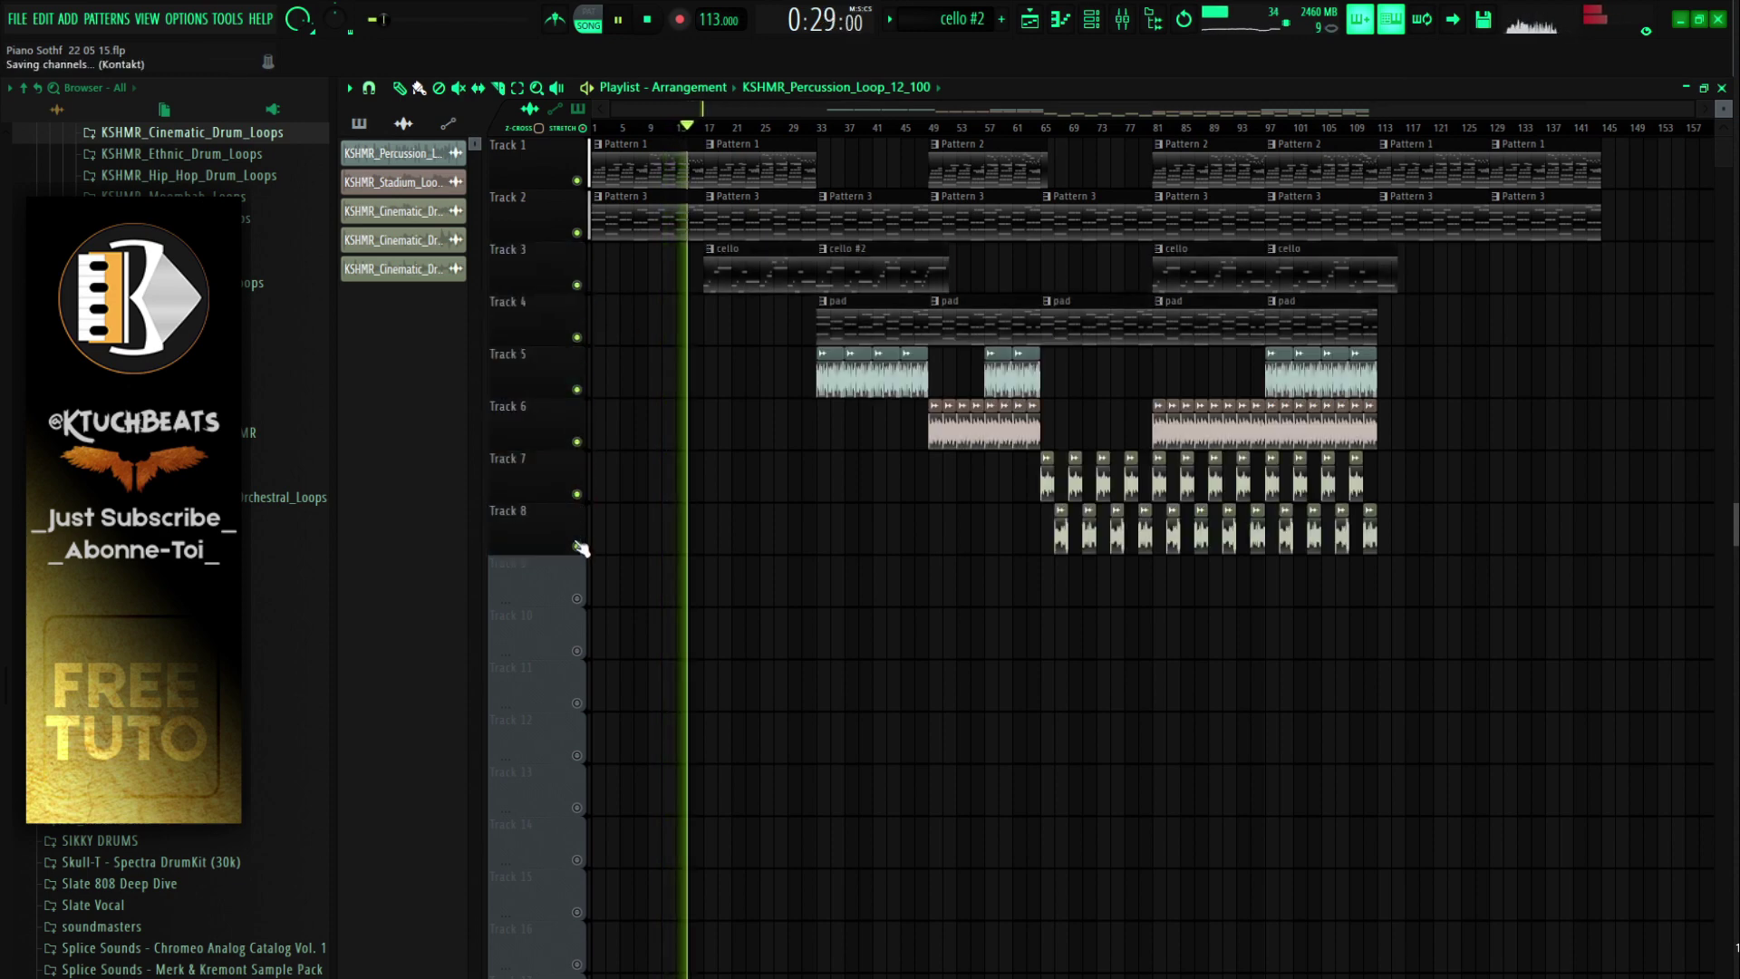
Step: Apply a Sine-like pan wave in ShaperBox 2 on the cello's mixer track, Melo 3, and change its LFO length
{"action": "left_click", "coordinate": [750, 283]}
{"action": "left_click", "coordinate": [1121, 20]}
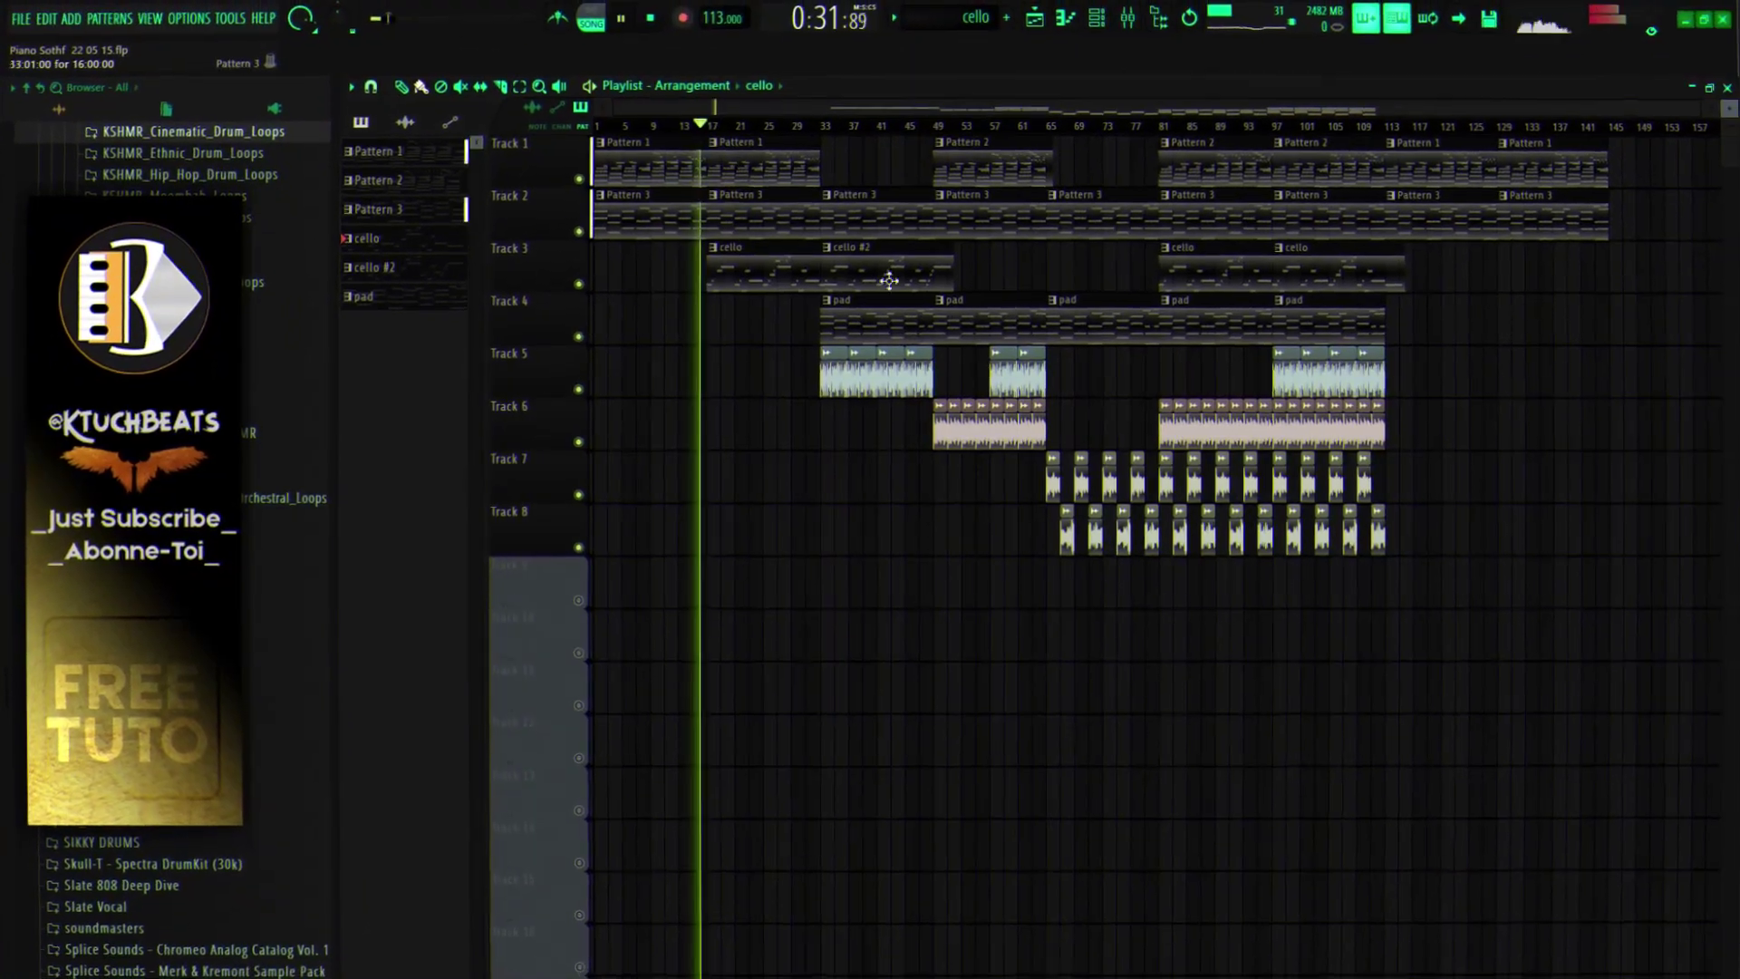
{"action": "left_click", "coordinate": [1121, 20]}
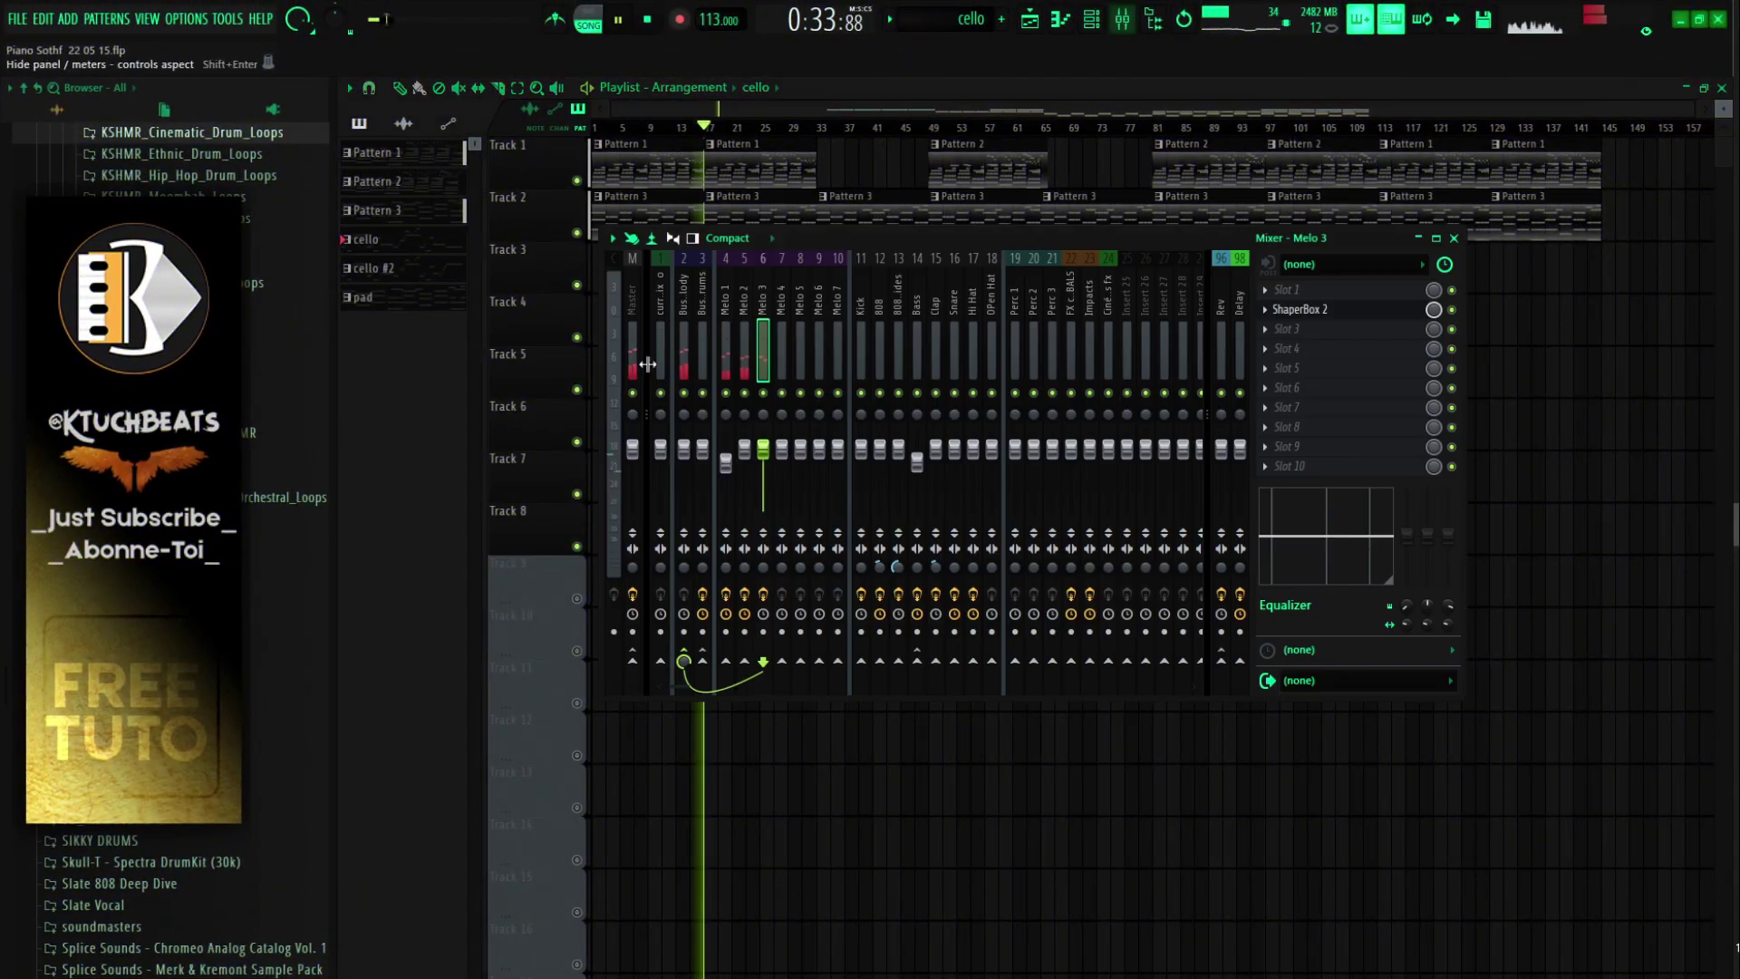
{"action": "left_click", "coordinate": [1339, 317]}
{"action": "left_click", "coordinate": [1269, 494]}
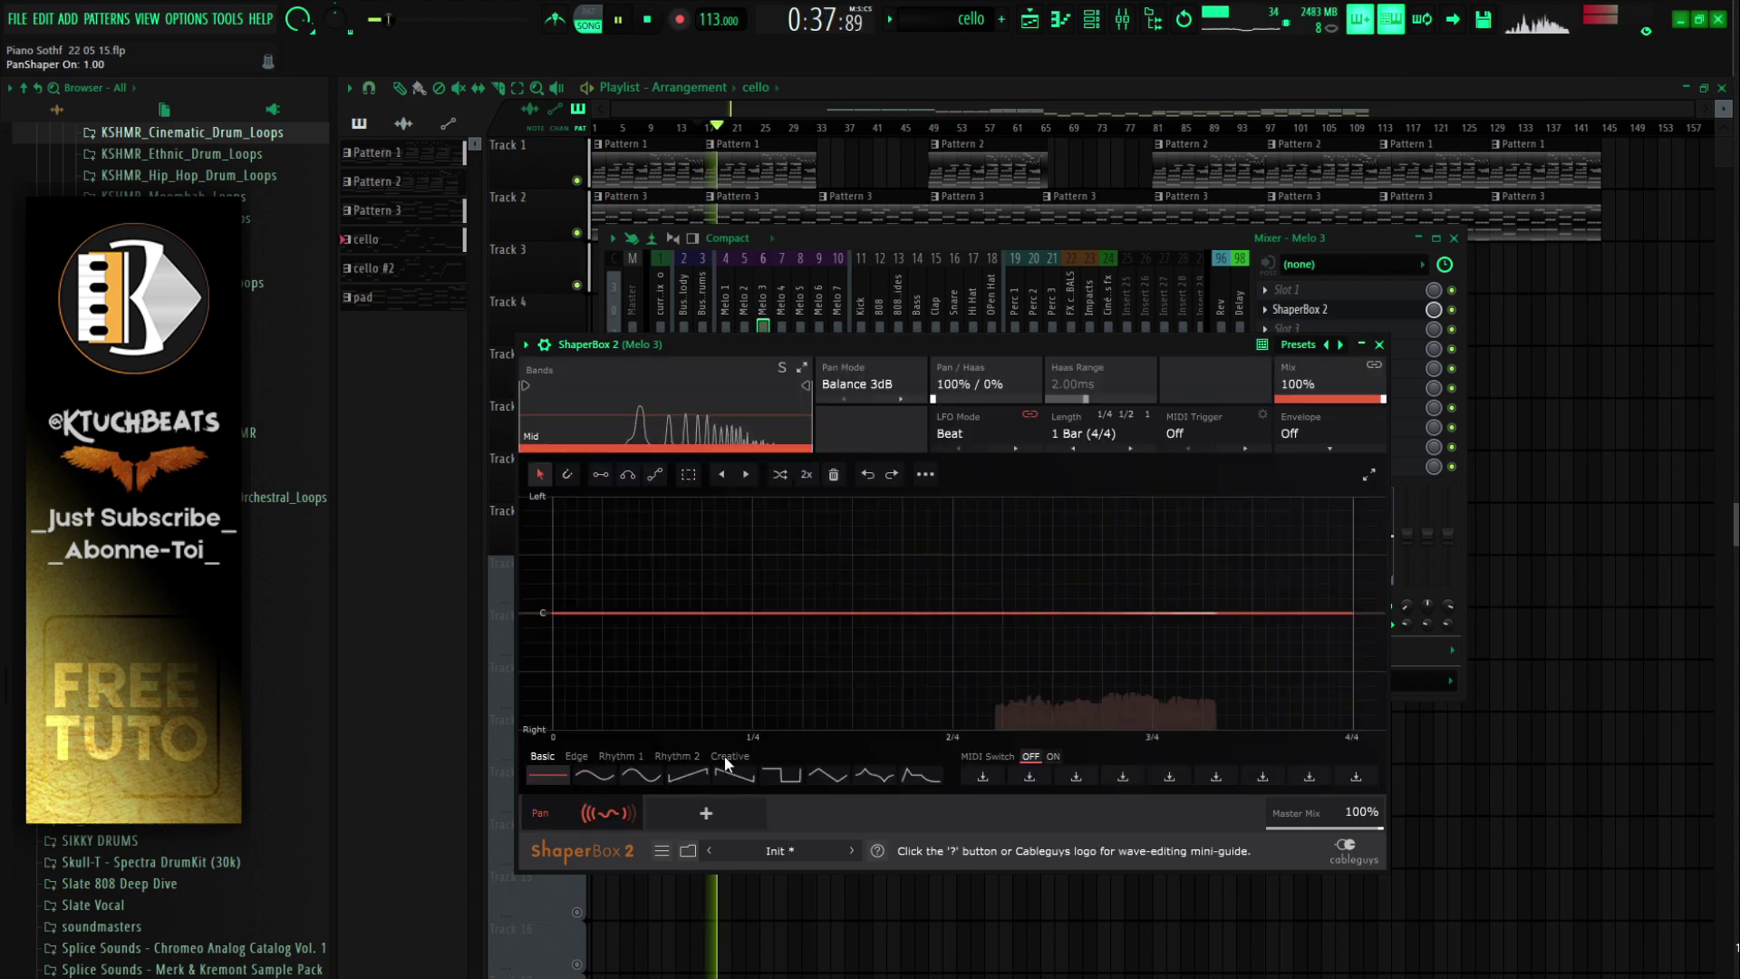
{"action": "left_click", "coordinate": [643, 774]}
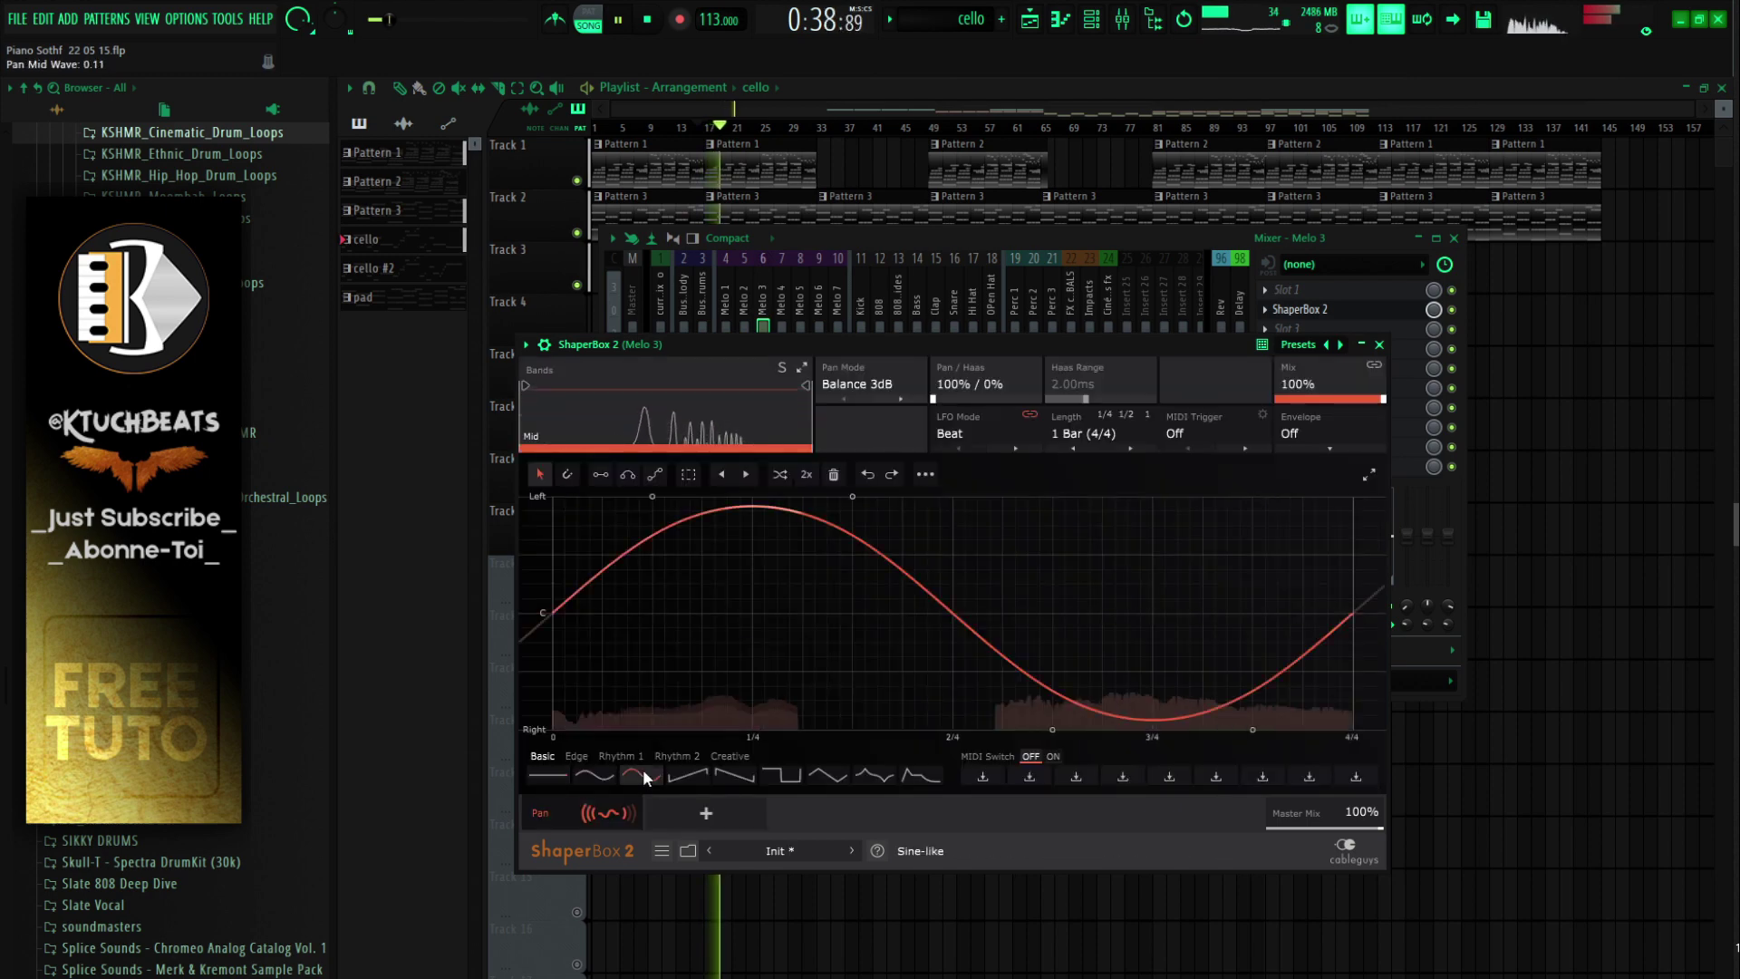
{"action": "left_click", "coordinate": [1062, 448]}
{"action": "left_click", "coordinate": [1061, 804]}
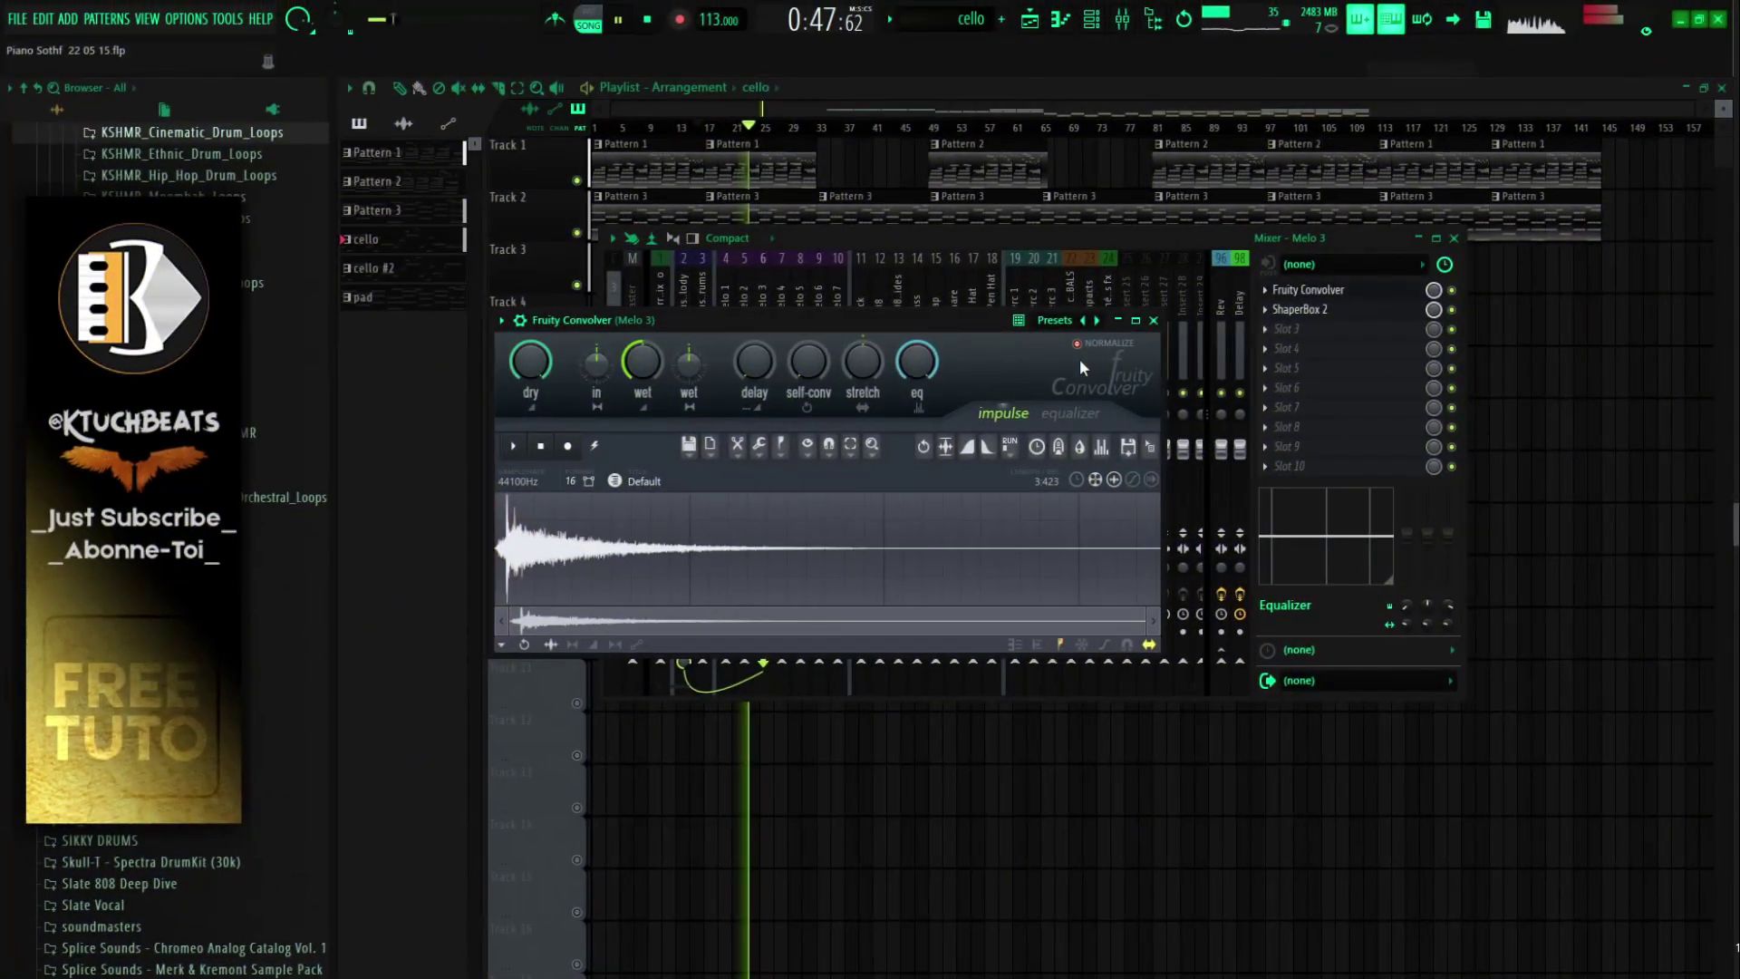
Step: Finish Melo 3's Fruity Convolver reverb with a reduced effect mix and lower the Melo 3 mixer fader
{"action": "left_click", "coordinate": [1153, 320]}
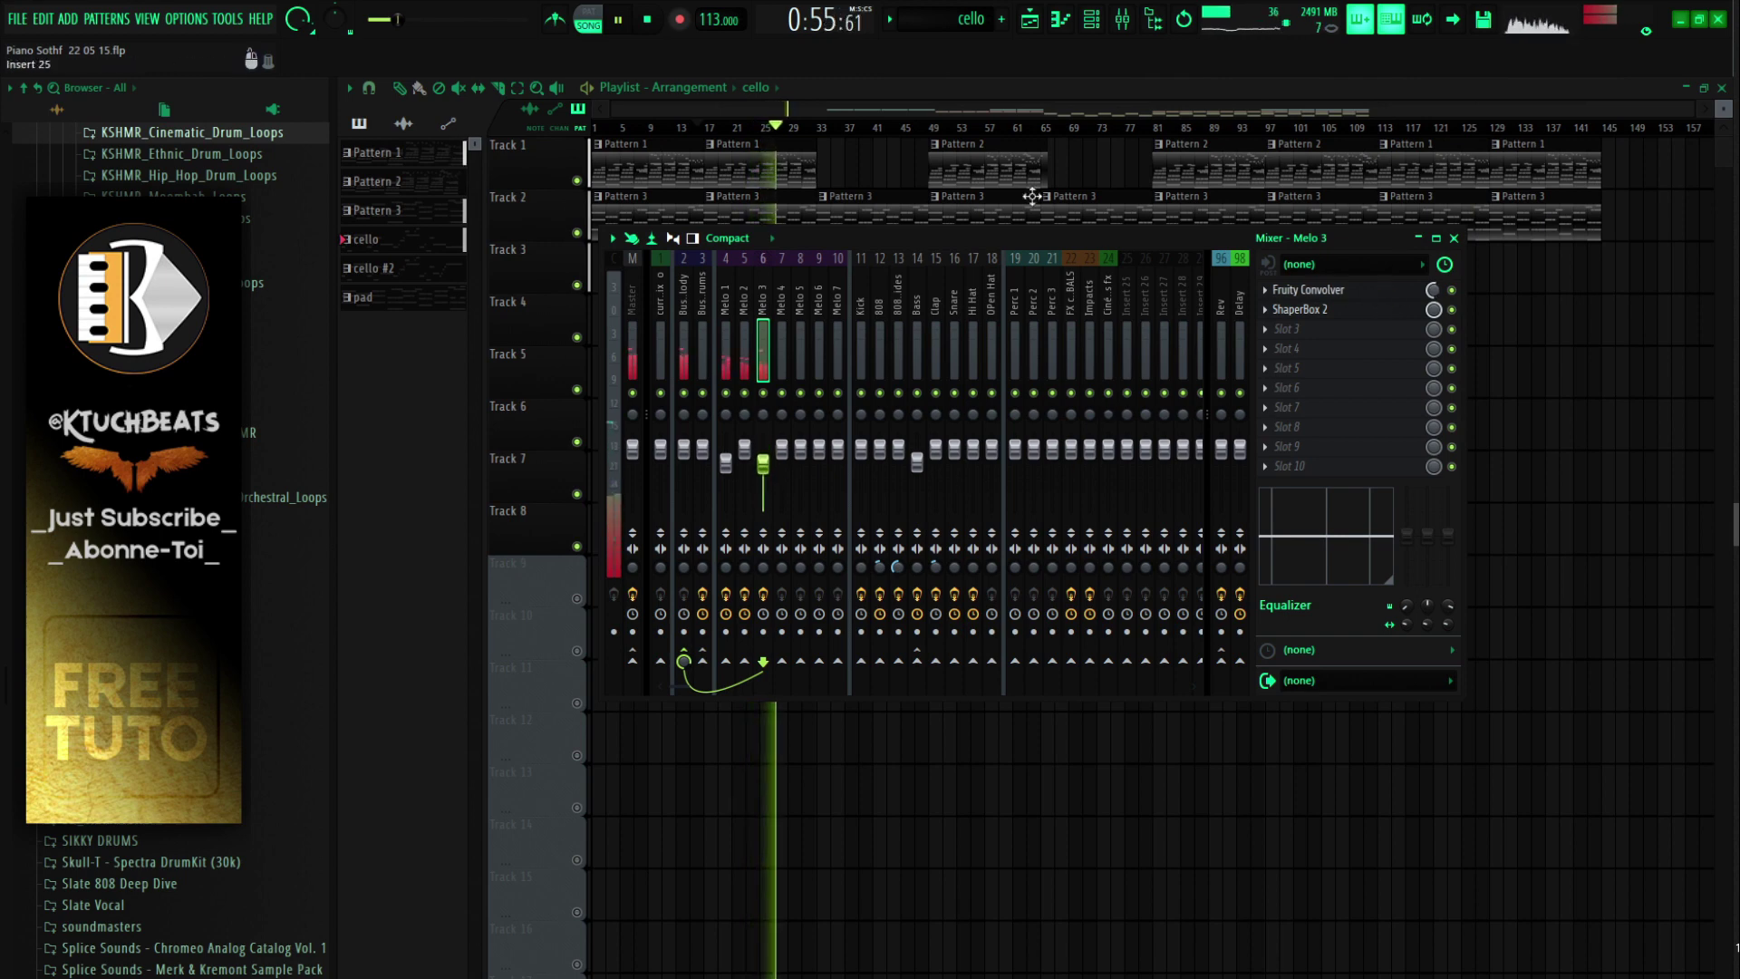
{"action": "key", "text": "F9"}
Step: Solo playlist track 4 and play the arrangement from bar 34
{"action": "left_click", "coordinate": [827, 128]}
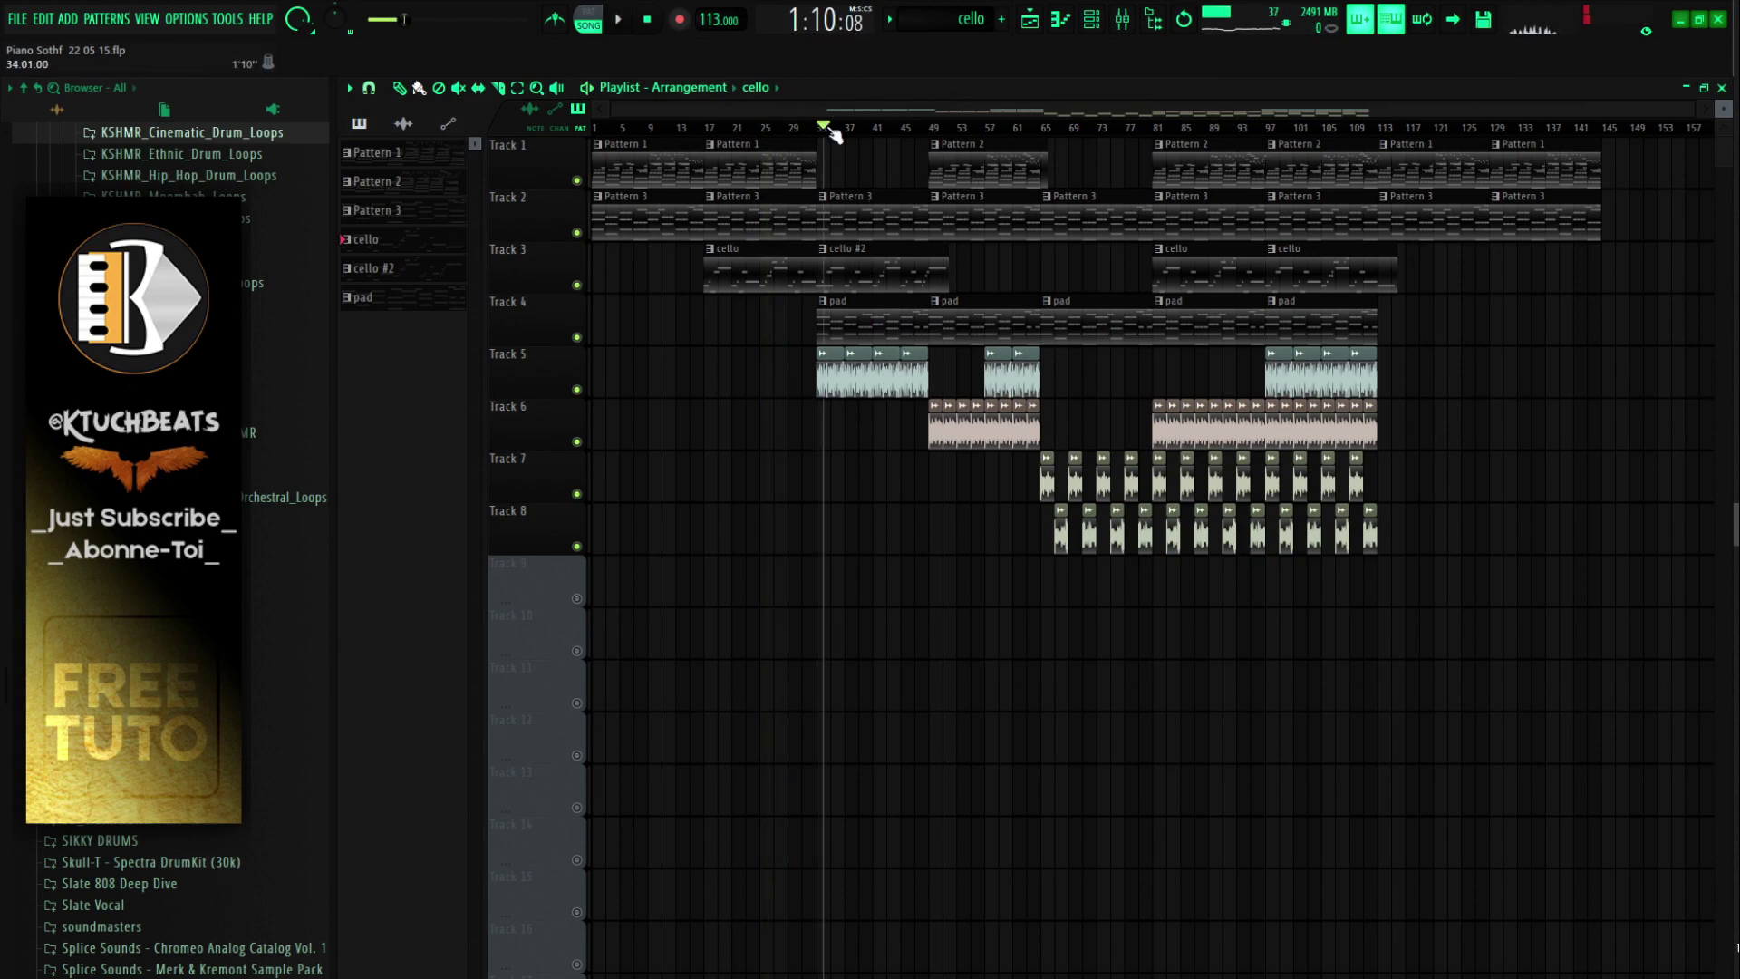
{"action": "right_click", "coordinate": [577, 338]}
{"action": "key", "text": "space"}
Step: Lower the fader of the pad's mixer track, Melo 4, and cut its low end with the track equalizer's low shelf
{"action": "double_click", "coordinate": [866, 333]}
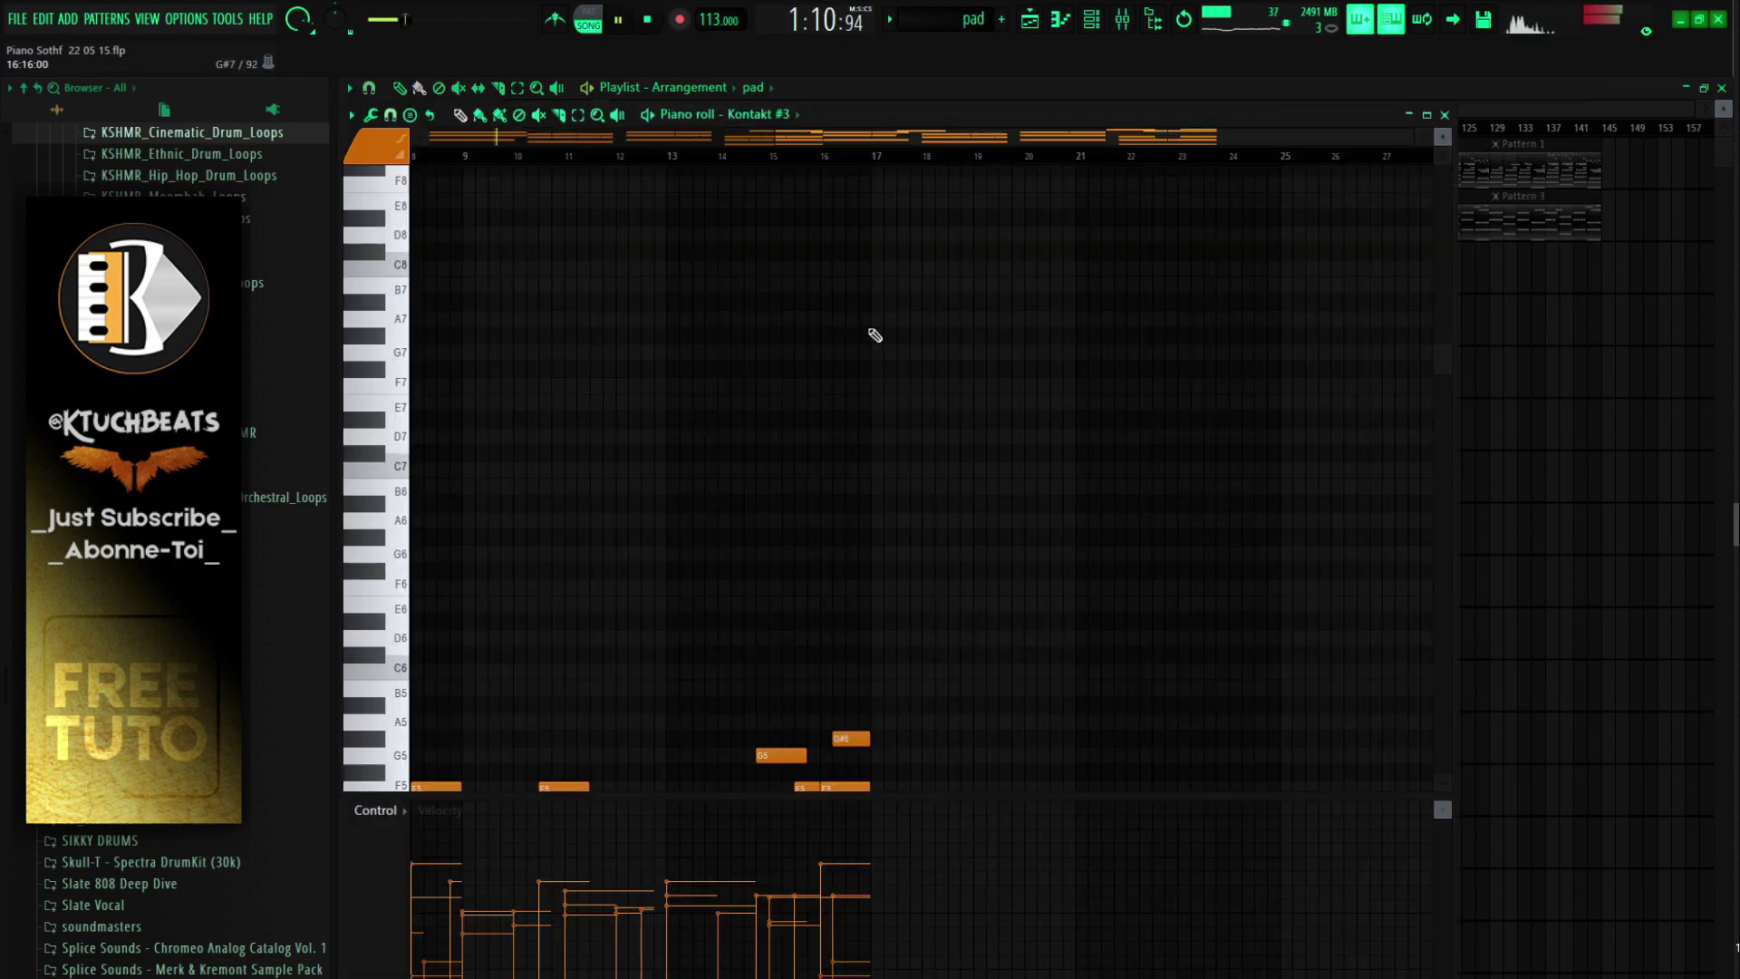
{"action": "left_click", "coordinate": [1122, 22]}
{"action": "left_click", "coordinate": [1097, 22]}
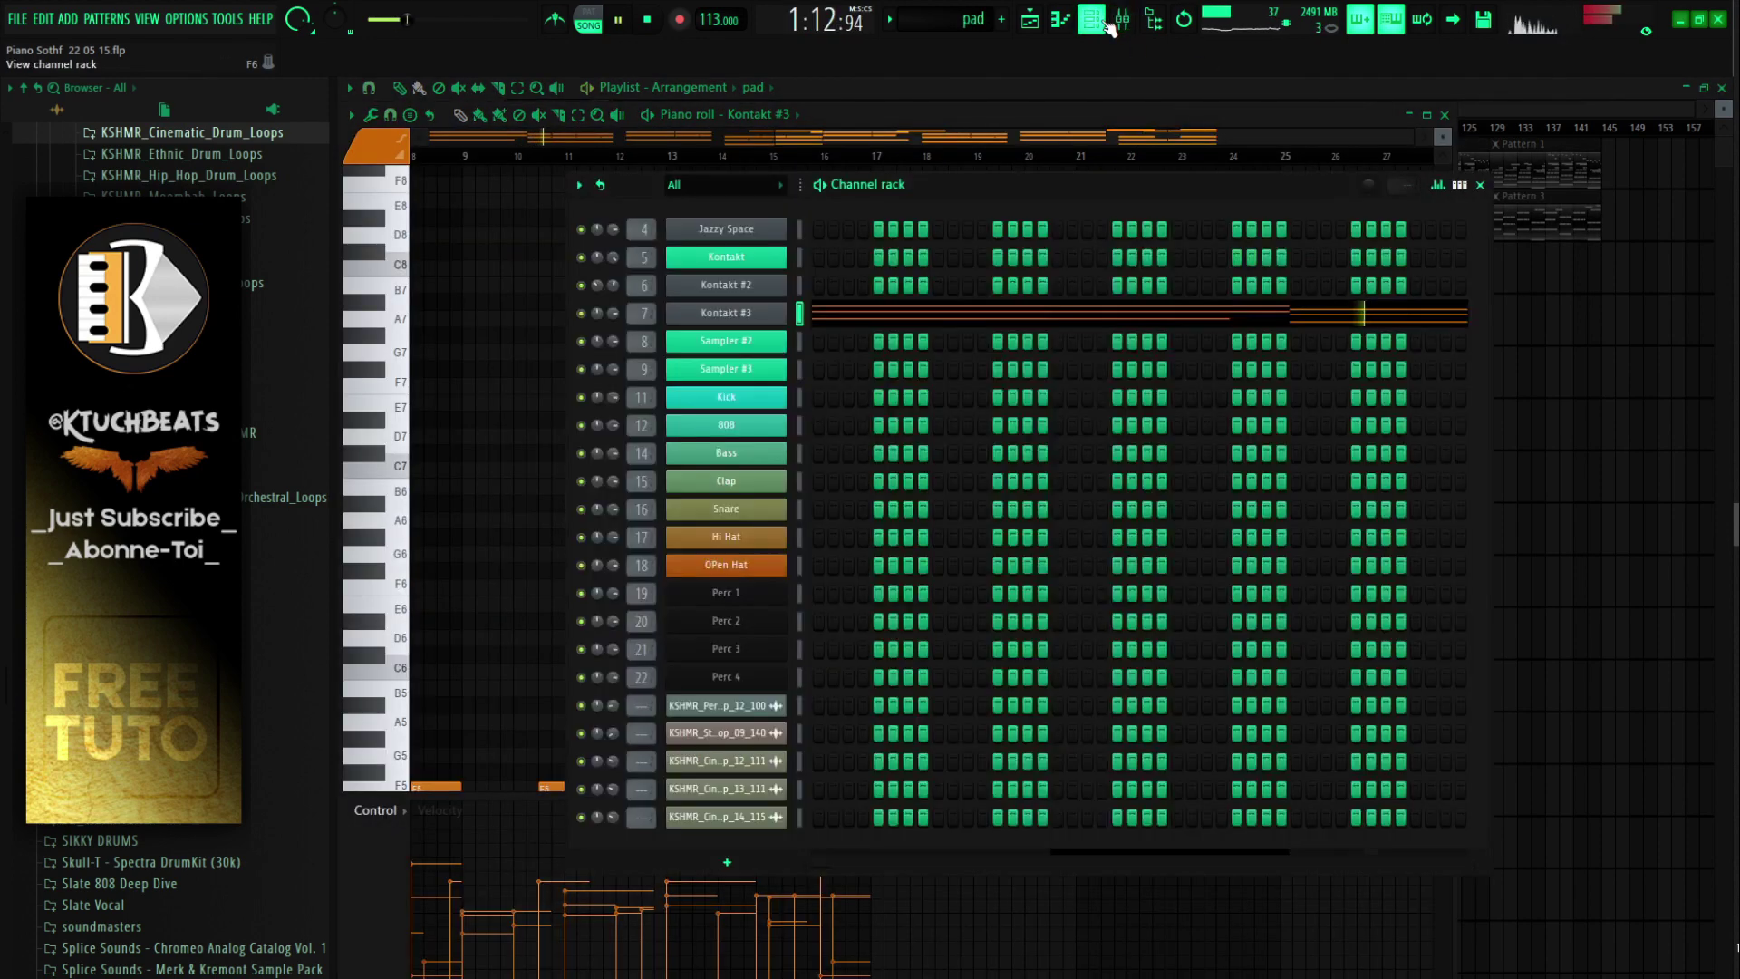
{"action": "left_click", "coordinate": [1123, 24]}
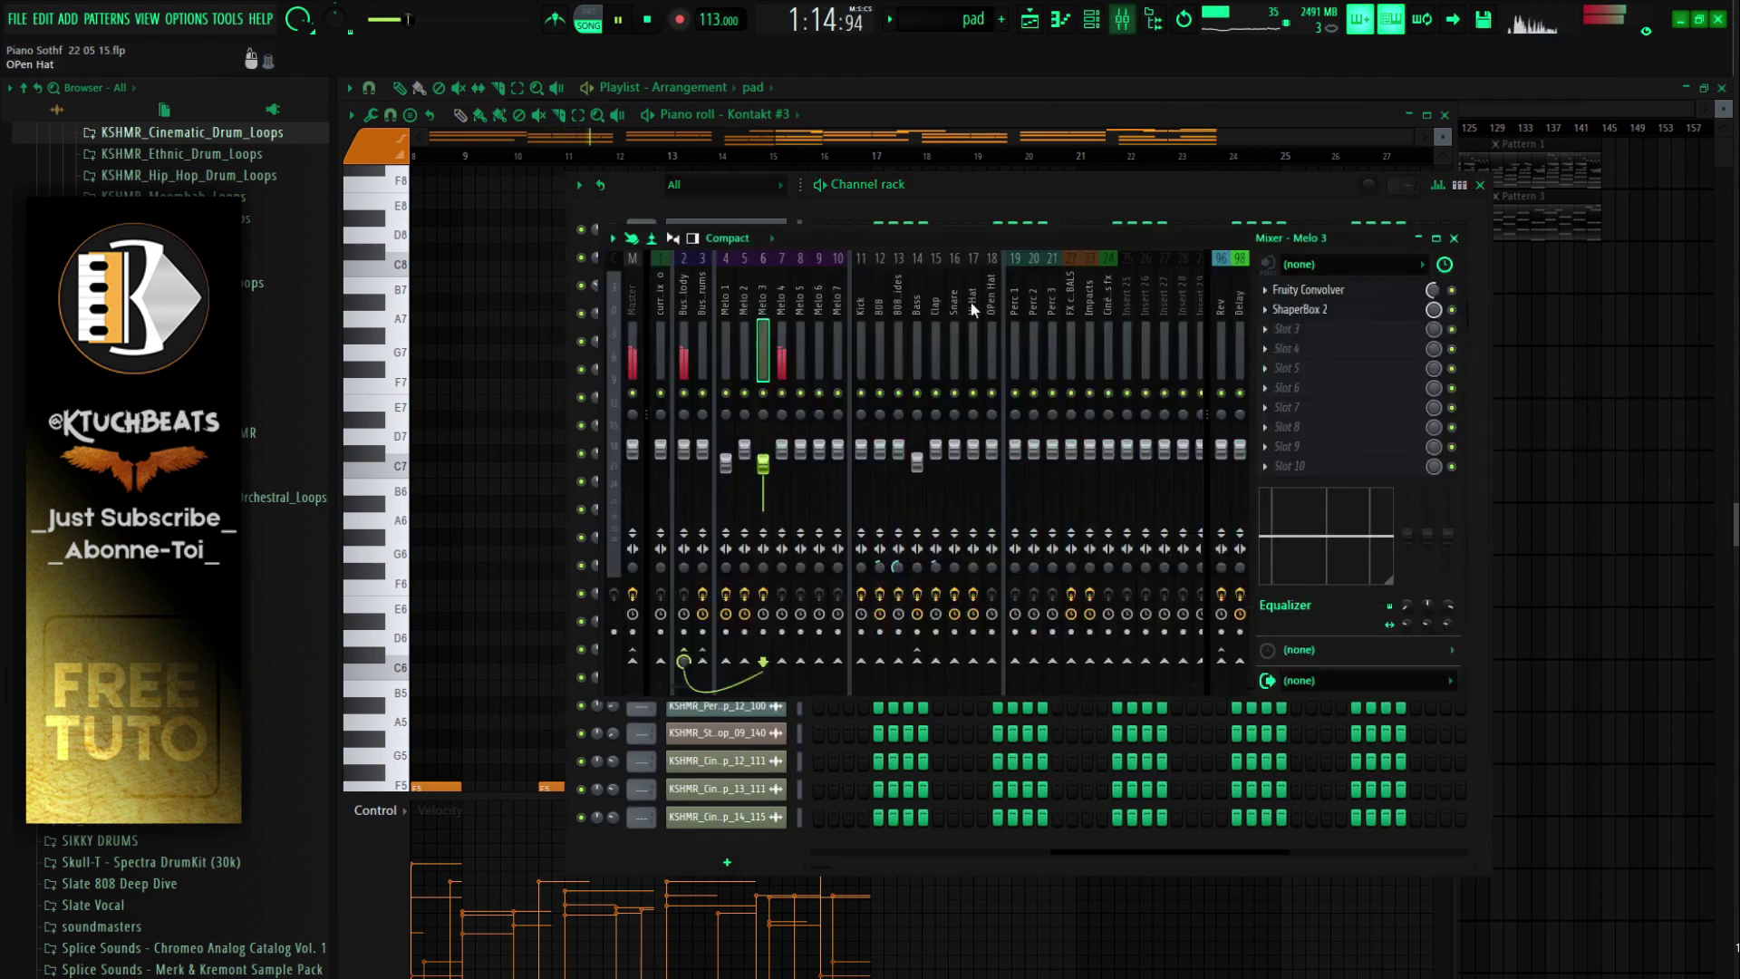
{"action": "left_click_drag", "start_coordinate": [782, 449], "coordinate": [781, 463]}
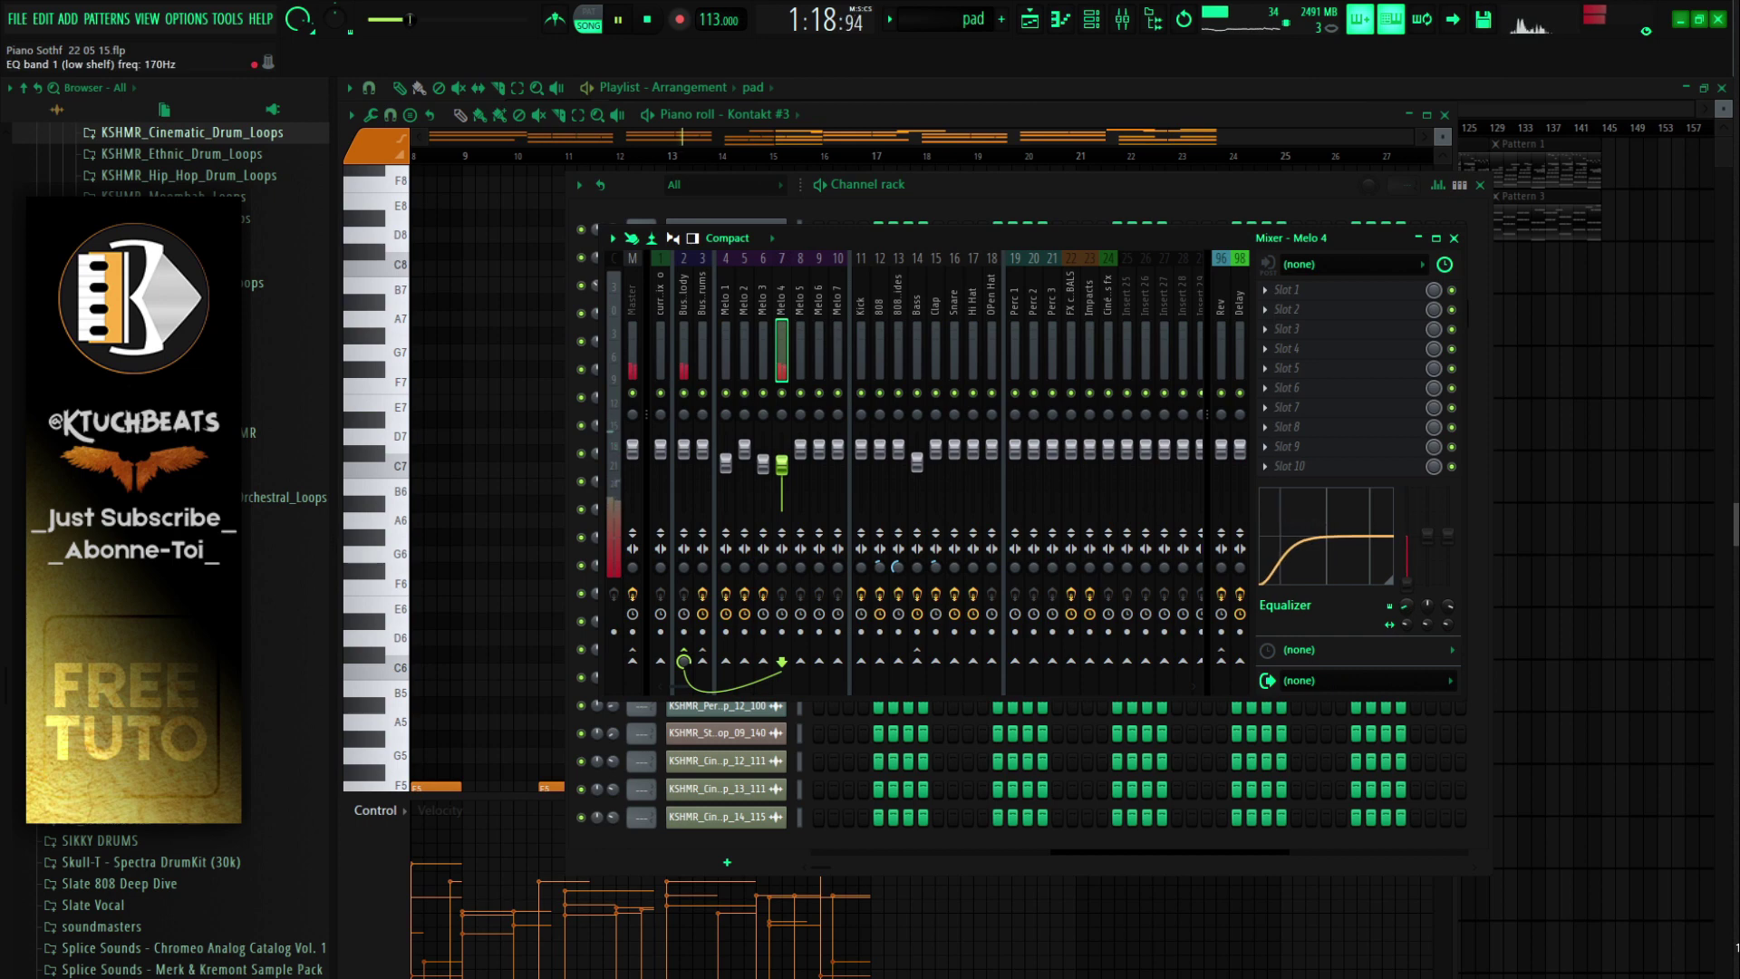
{"action": "left_click_drag", "start_coordinate": [1407, 606], "coordinate": [1407, 617]}
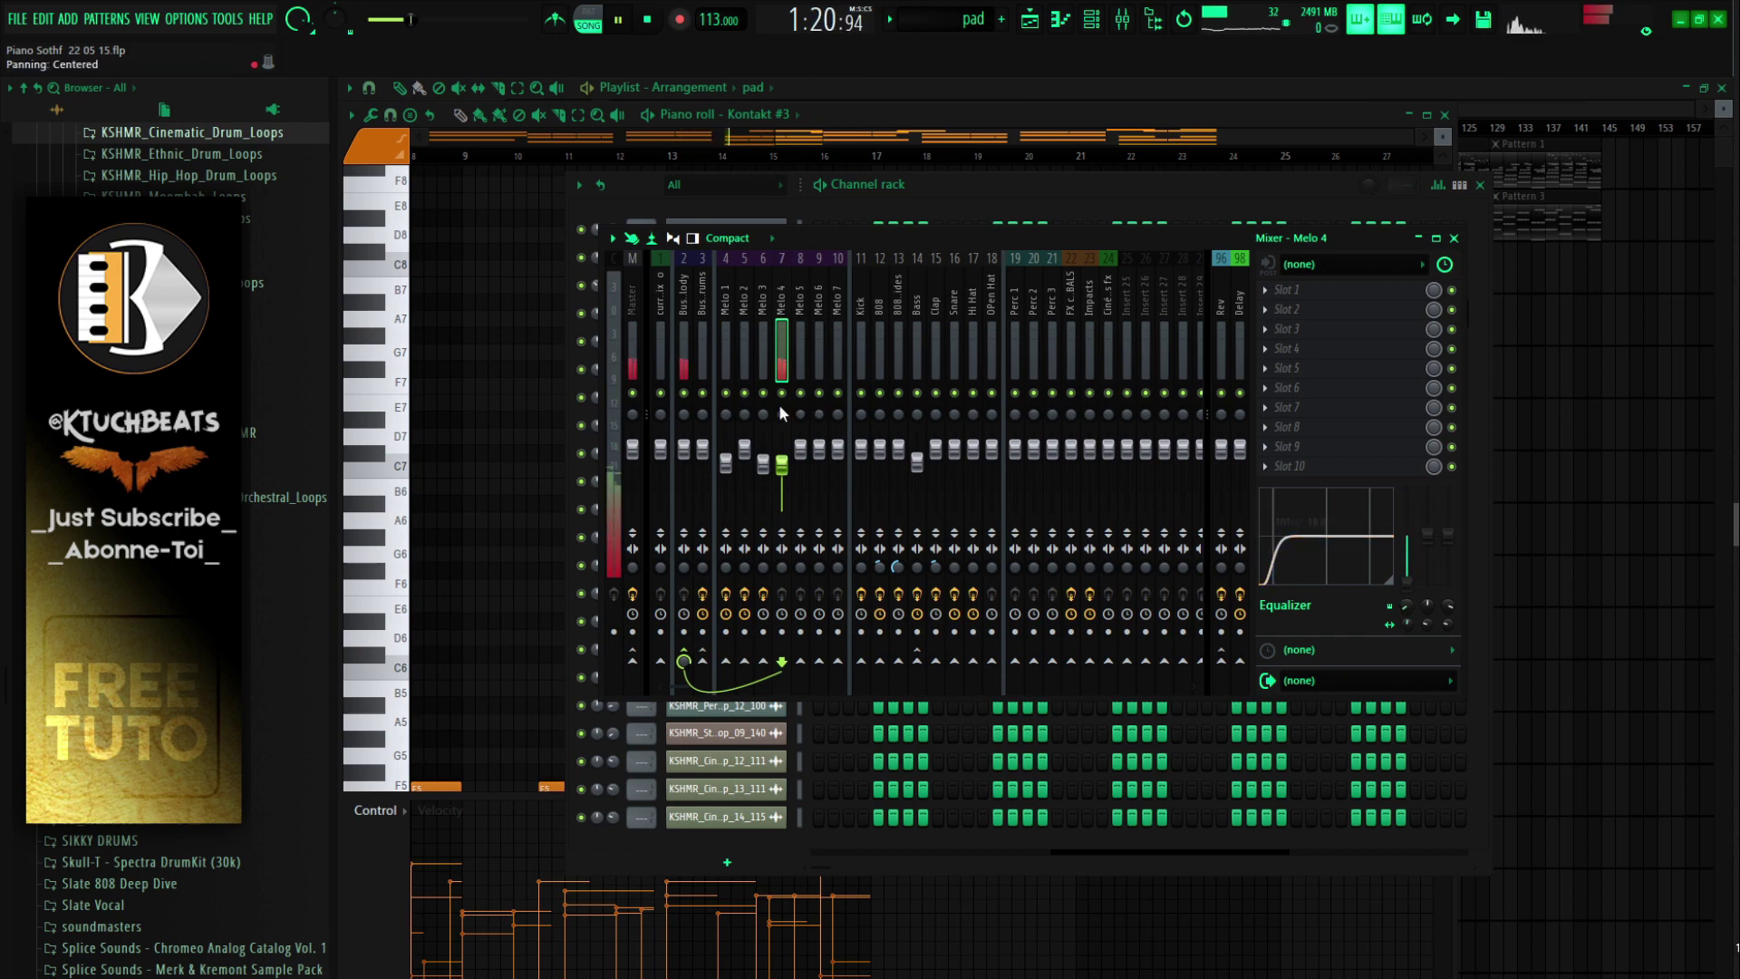
Step: Pan the Melo 4 and Melo 1 mixer tracks off-centre and unmute playlist track 2 to play it with the pad
{"action": "left_click", "coordinate": [730, 412]}
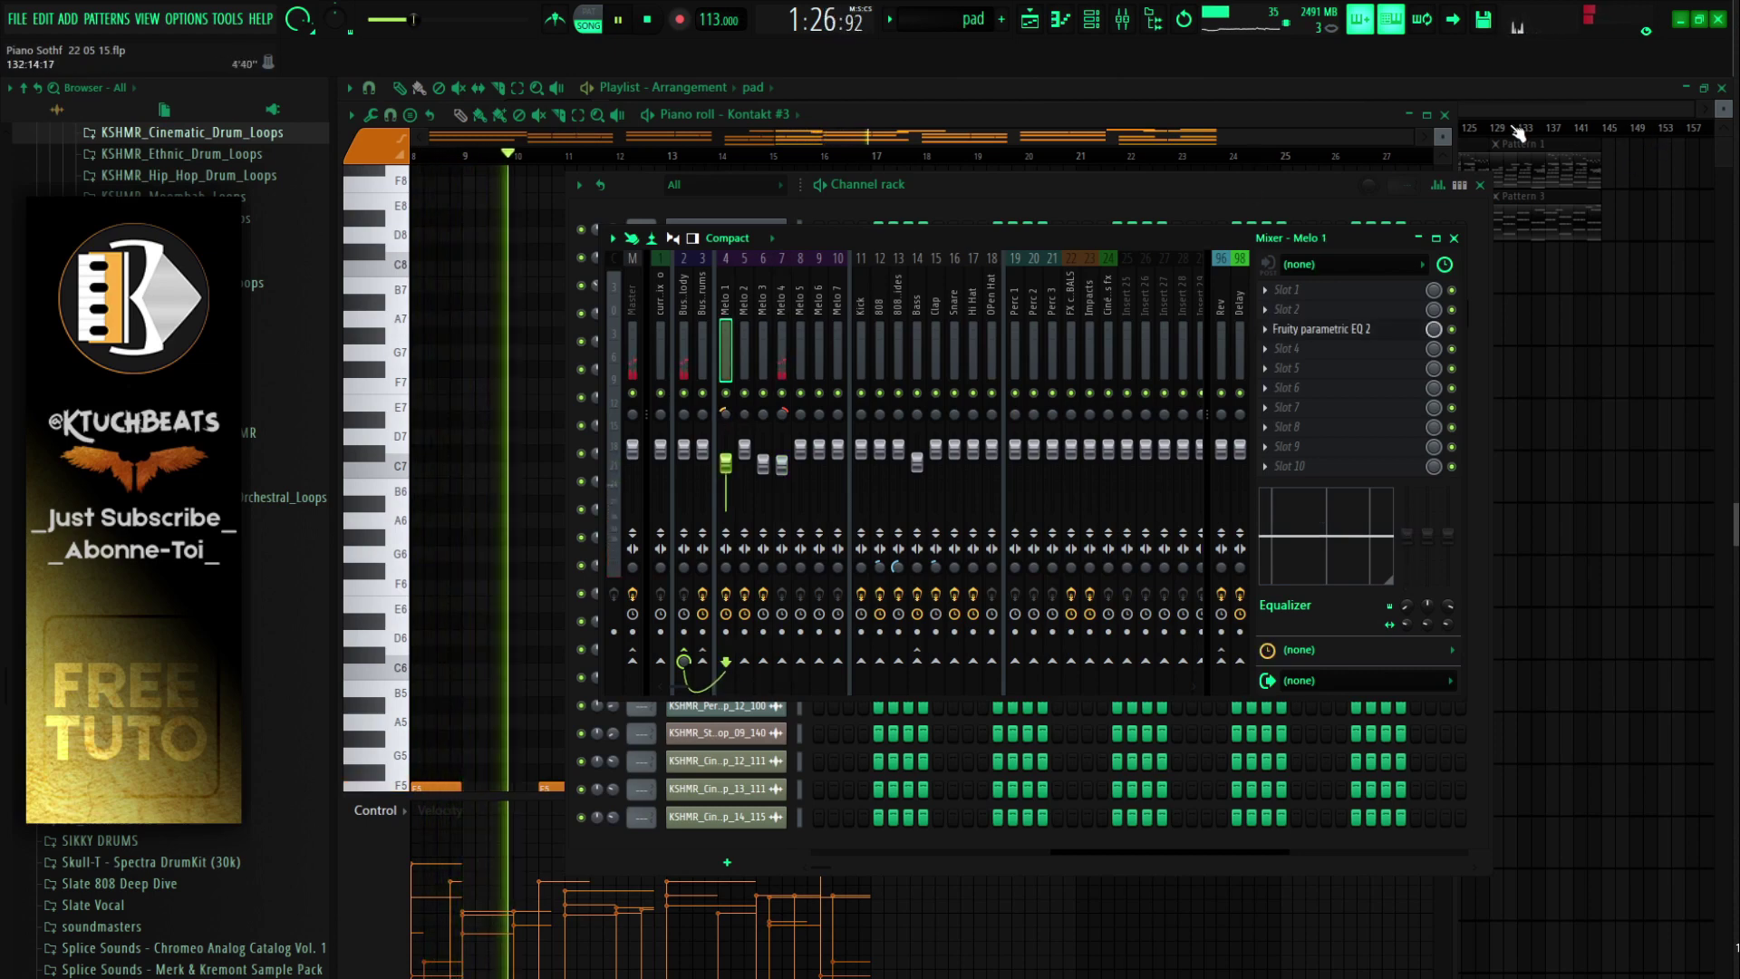
{"action": "left_click", "coordinate": [1444, 115]}
{"action": "left_click", "coordinate": [961, 109]}
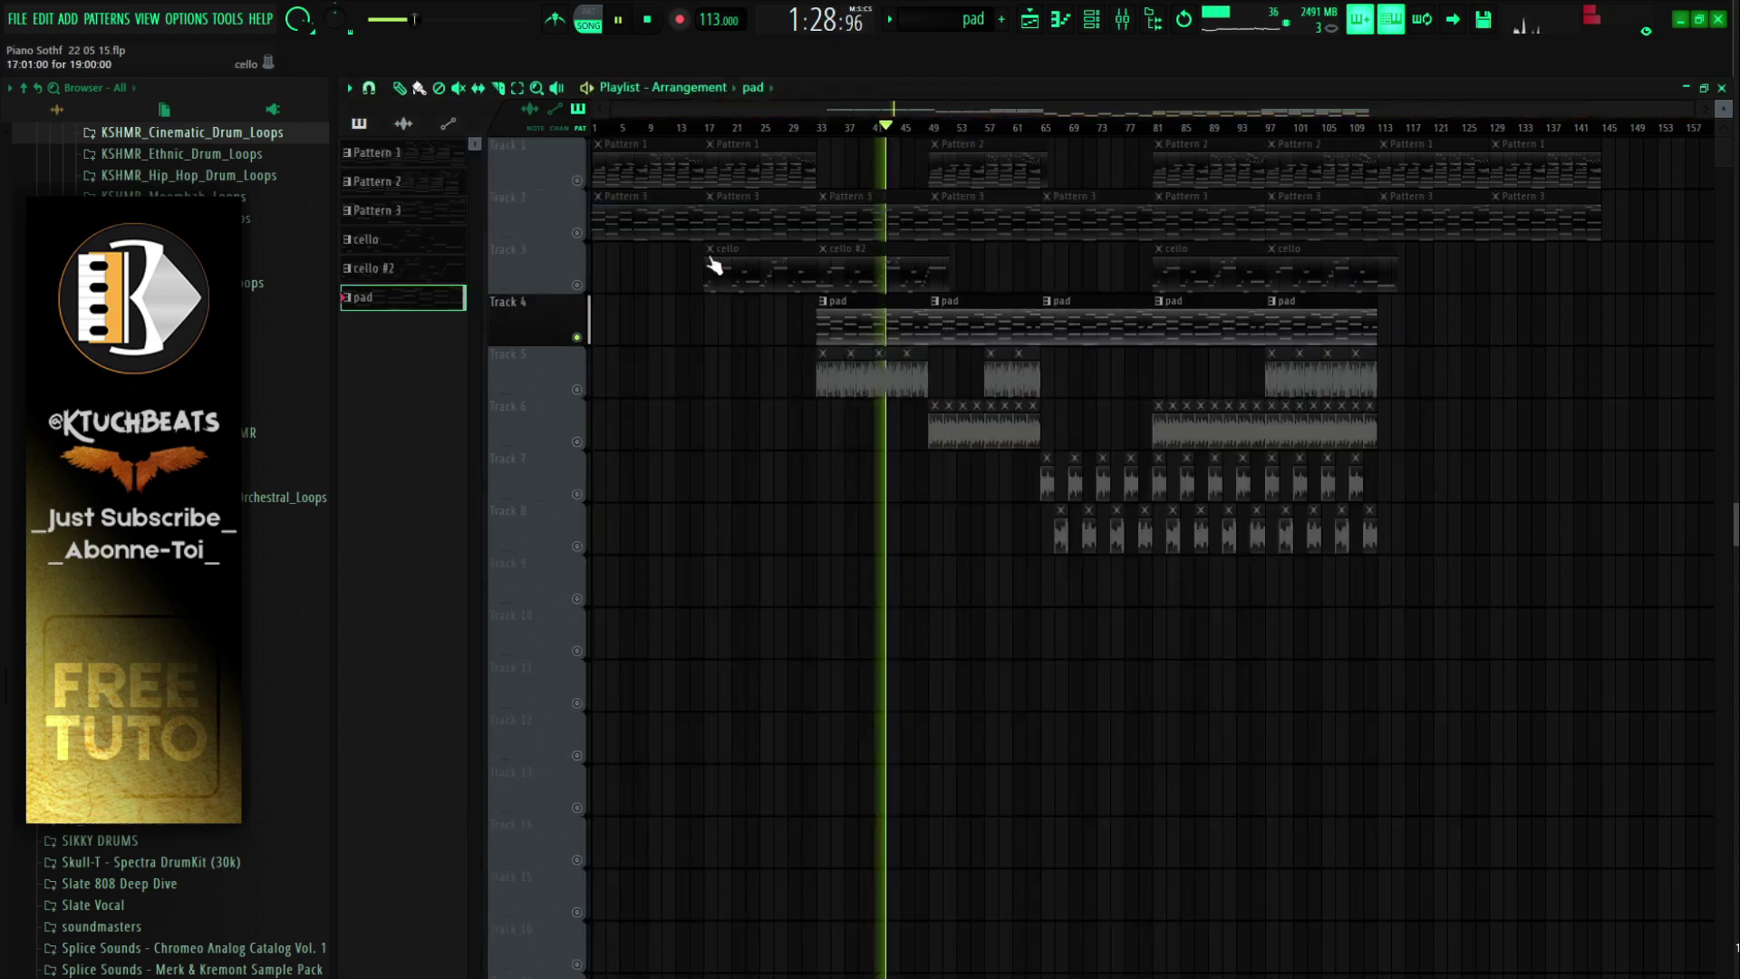
{"action": "left_click", "coordinate": [578, 234]}
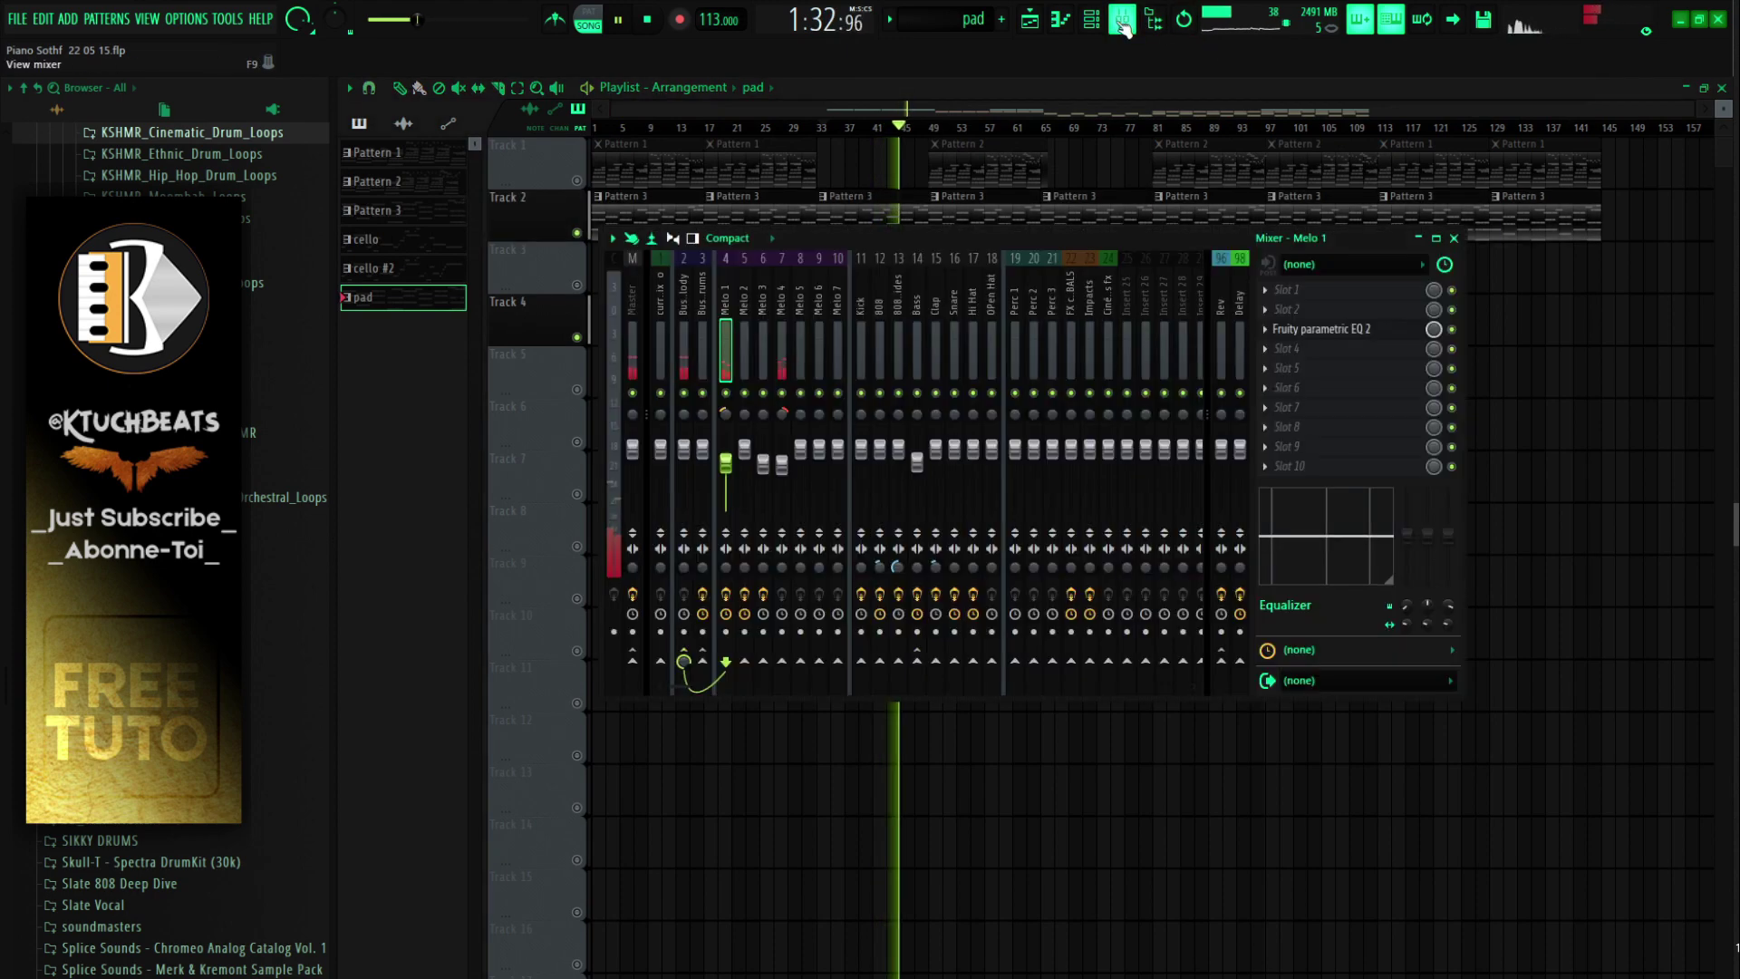
{"action": "key", "text": "F9"}
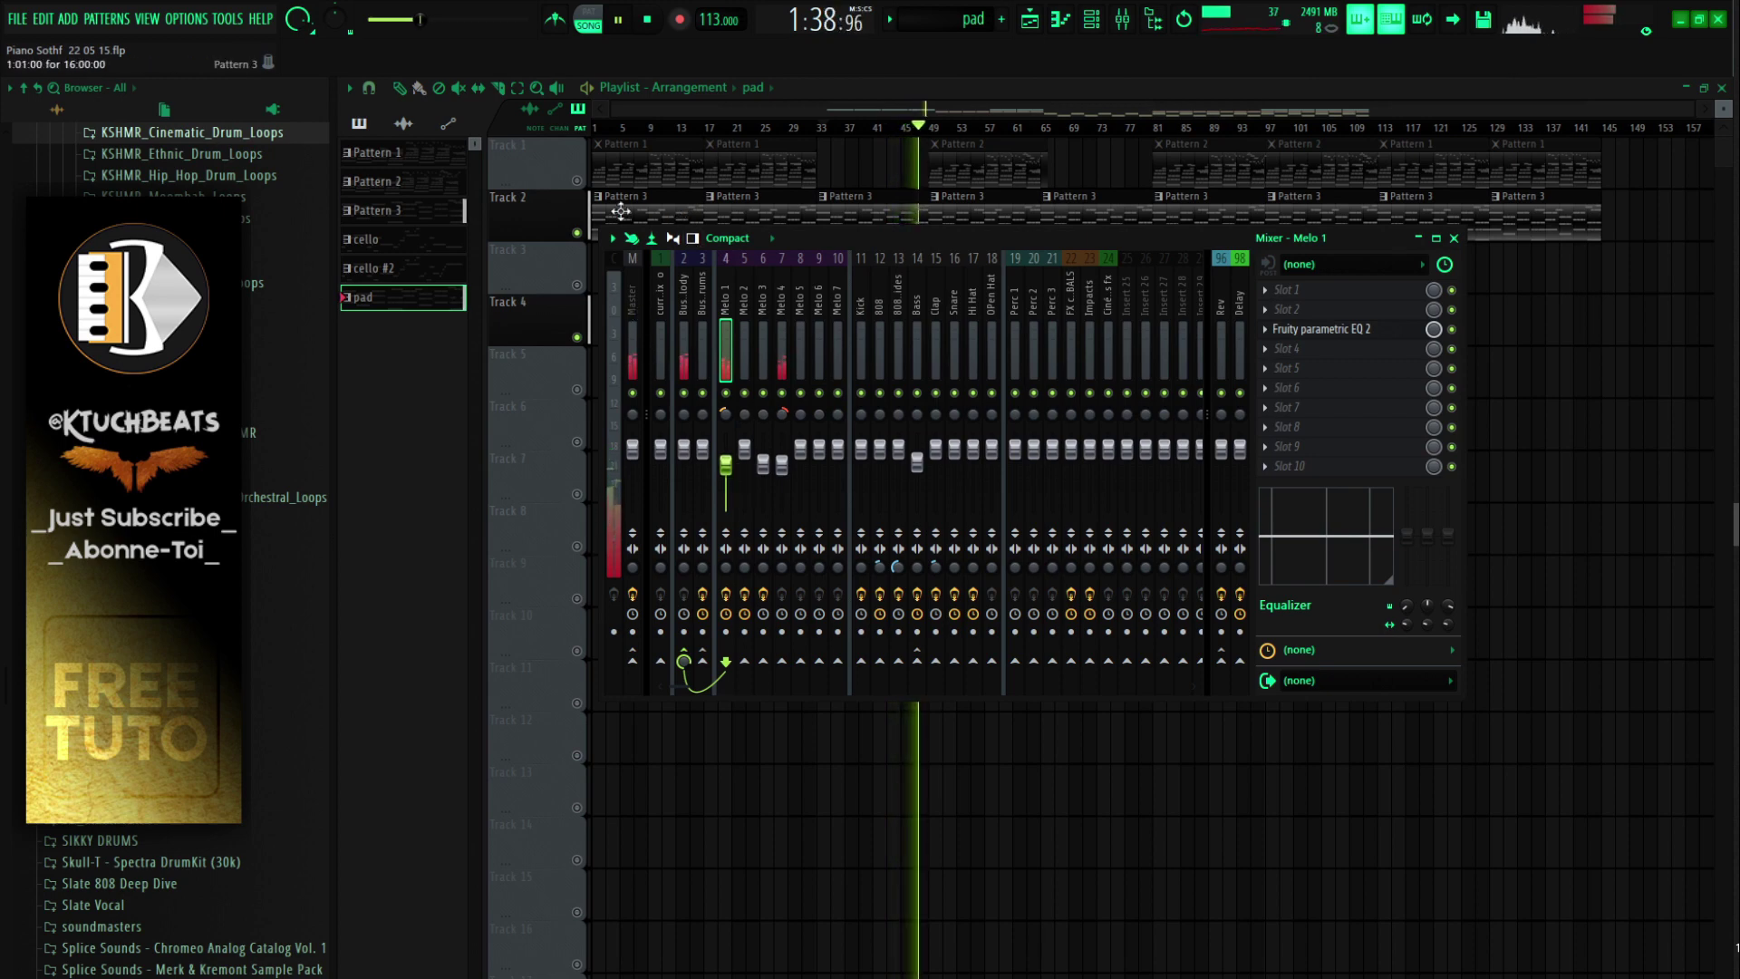
Step: Unmute all playlist tracks and replay the full arrangement from bar 34
{"action": "key", "text": "space"}
{"action": "right_click", "coordinate": [570, 176]}
{"action": "left_click", "coordinate": [542, 180]}
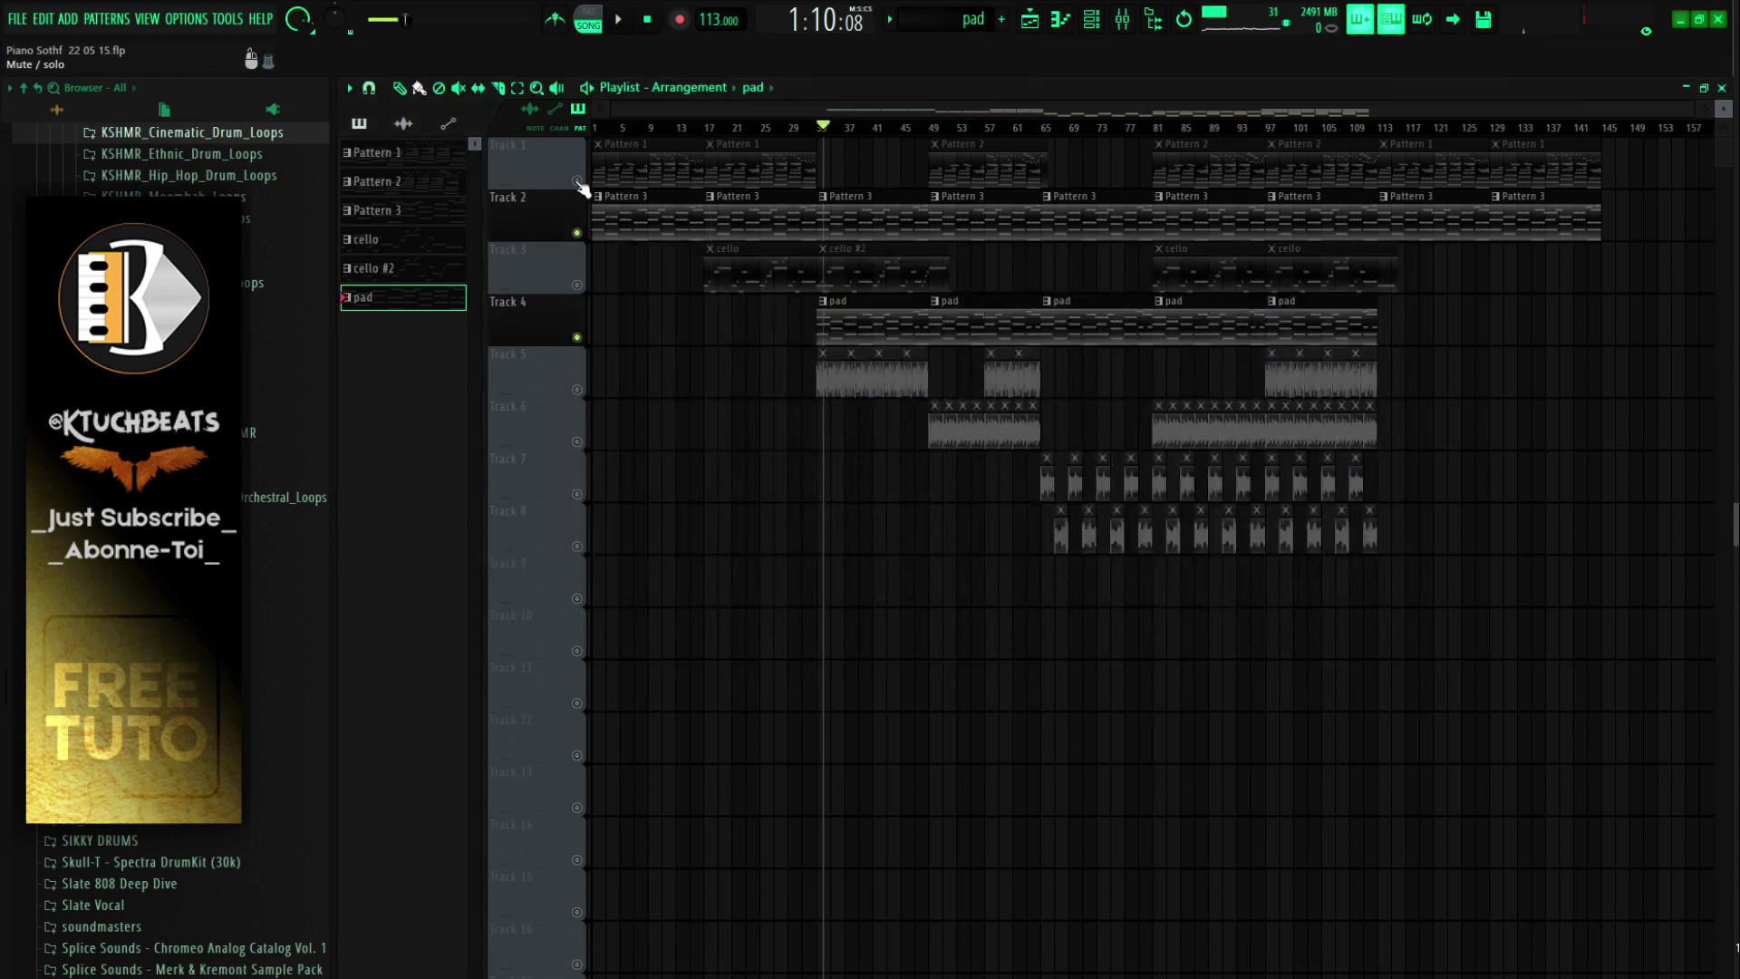
{"action": "right_click", "coordinate": [577, 182]}
{"action": "right_click", "coordinate": [578, 182]}
{"action": "key", "text": "space"}
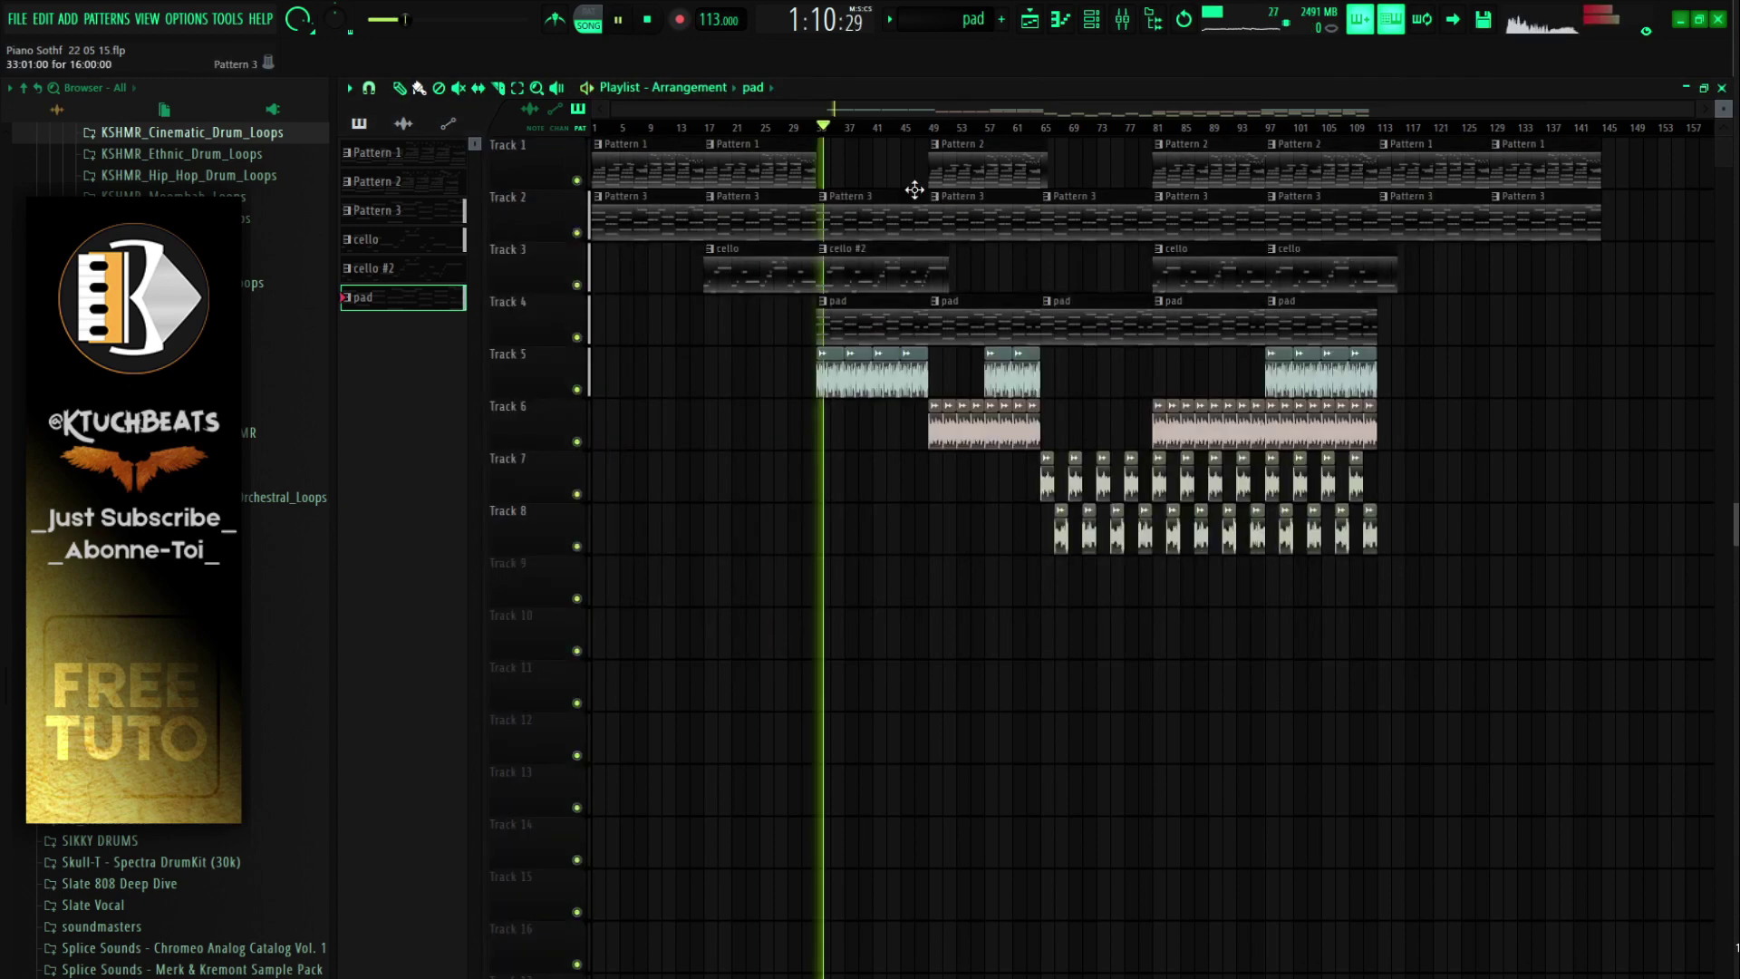
Step: Route the KSHMR_Percussion_Loop_12_100 clip on playlist track 5 to mixer track 19, Perc 1
{"action": "double_click", "coordinate": [838, 383]}
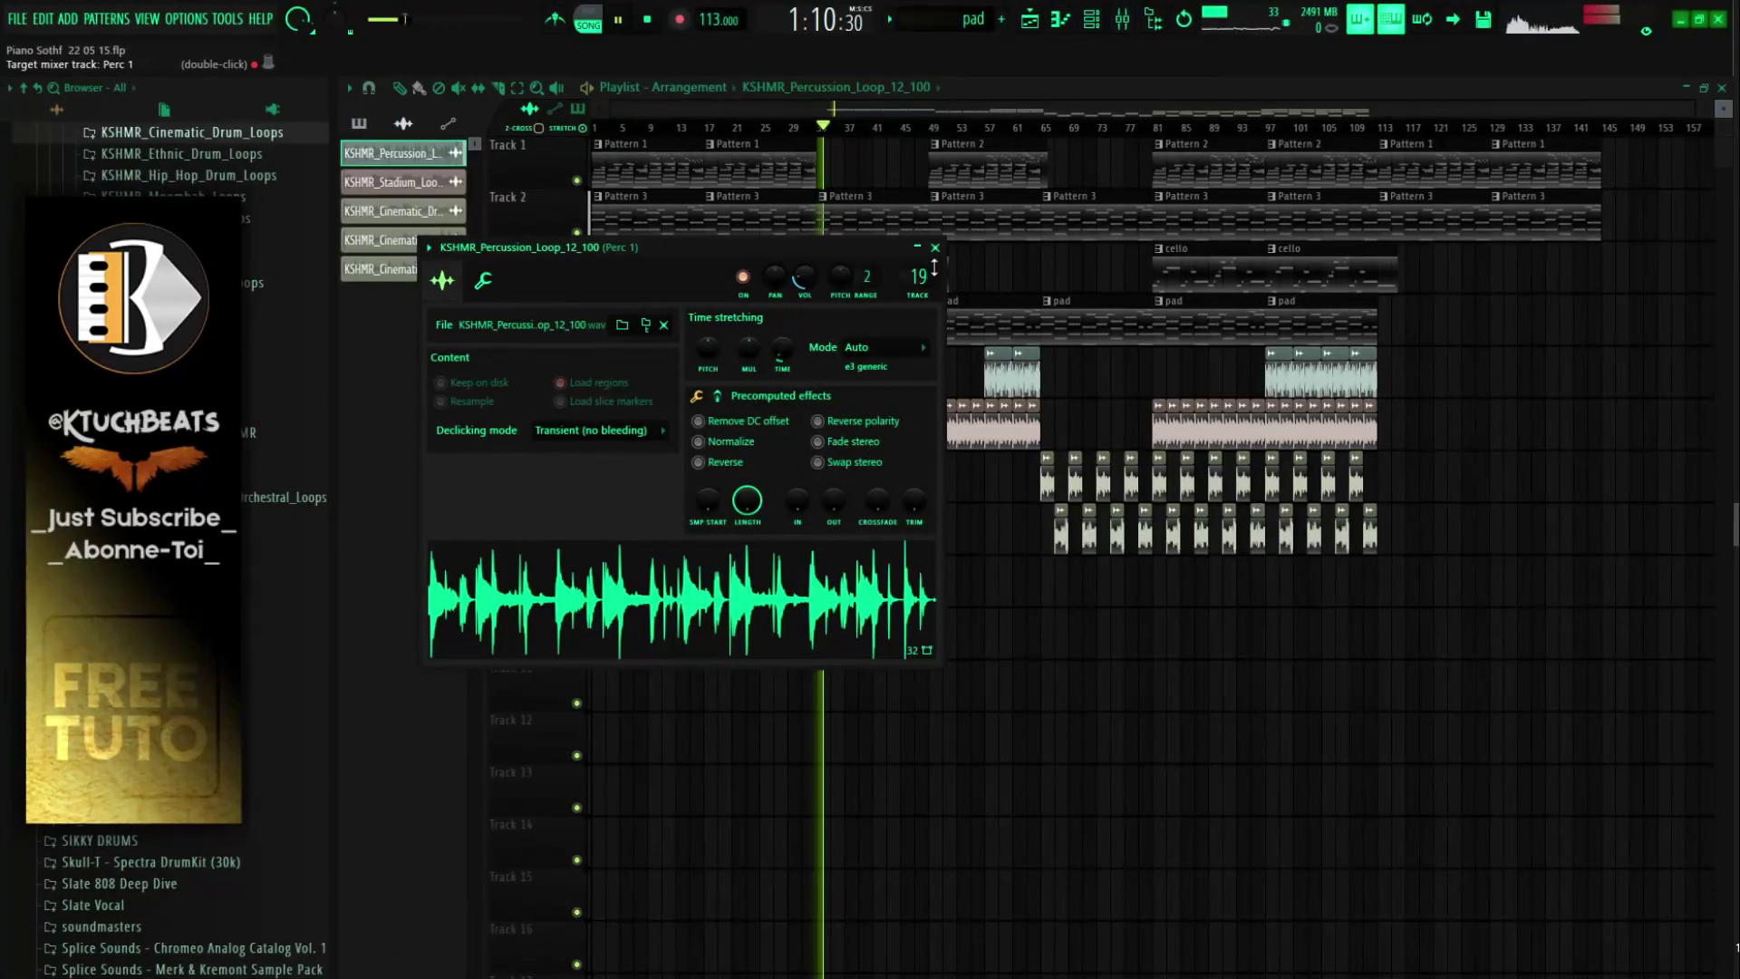
{"action": "left_click", "coordinate": [935, 247]}
{"action": "left_click", "coordinate": [1122, 18]}
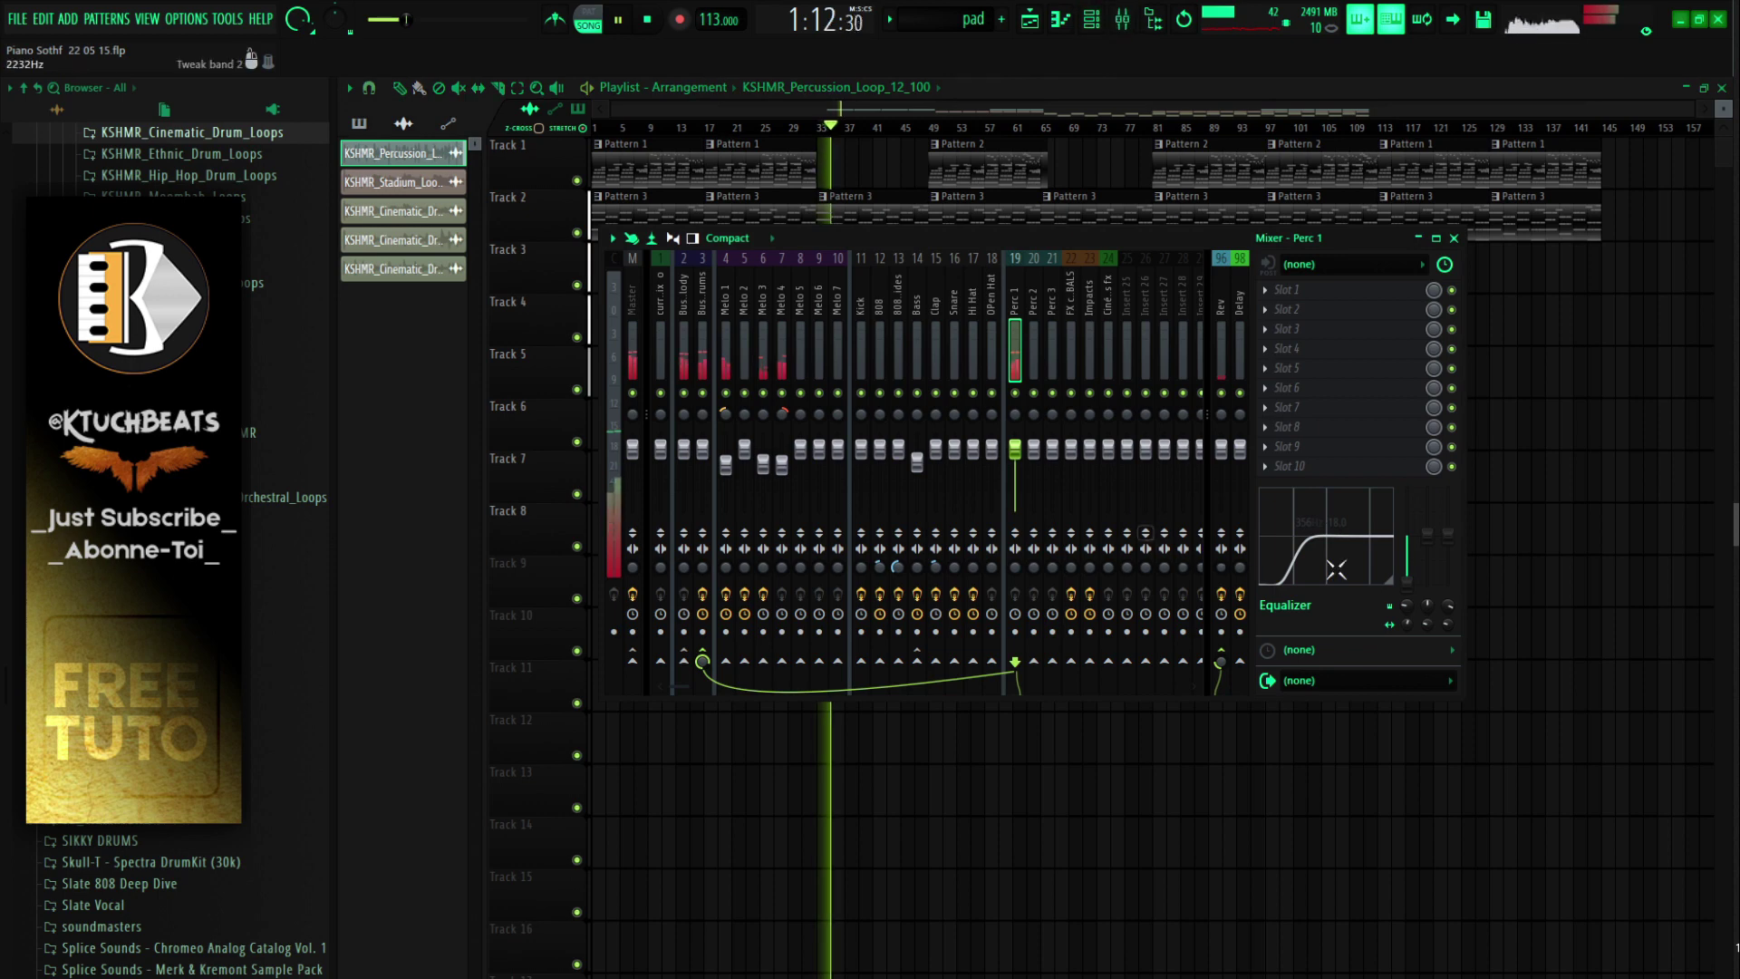
Step: Cut Perc 1's lows with the low shelf at 70 Hz, boost its highs, and lower its fader slightly
{"action": "left_click_drag", "start_coordinate": [1406, 605], "coordinate": [1407, 619]}
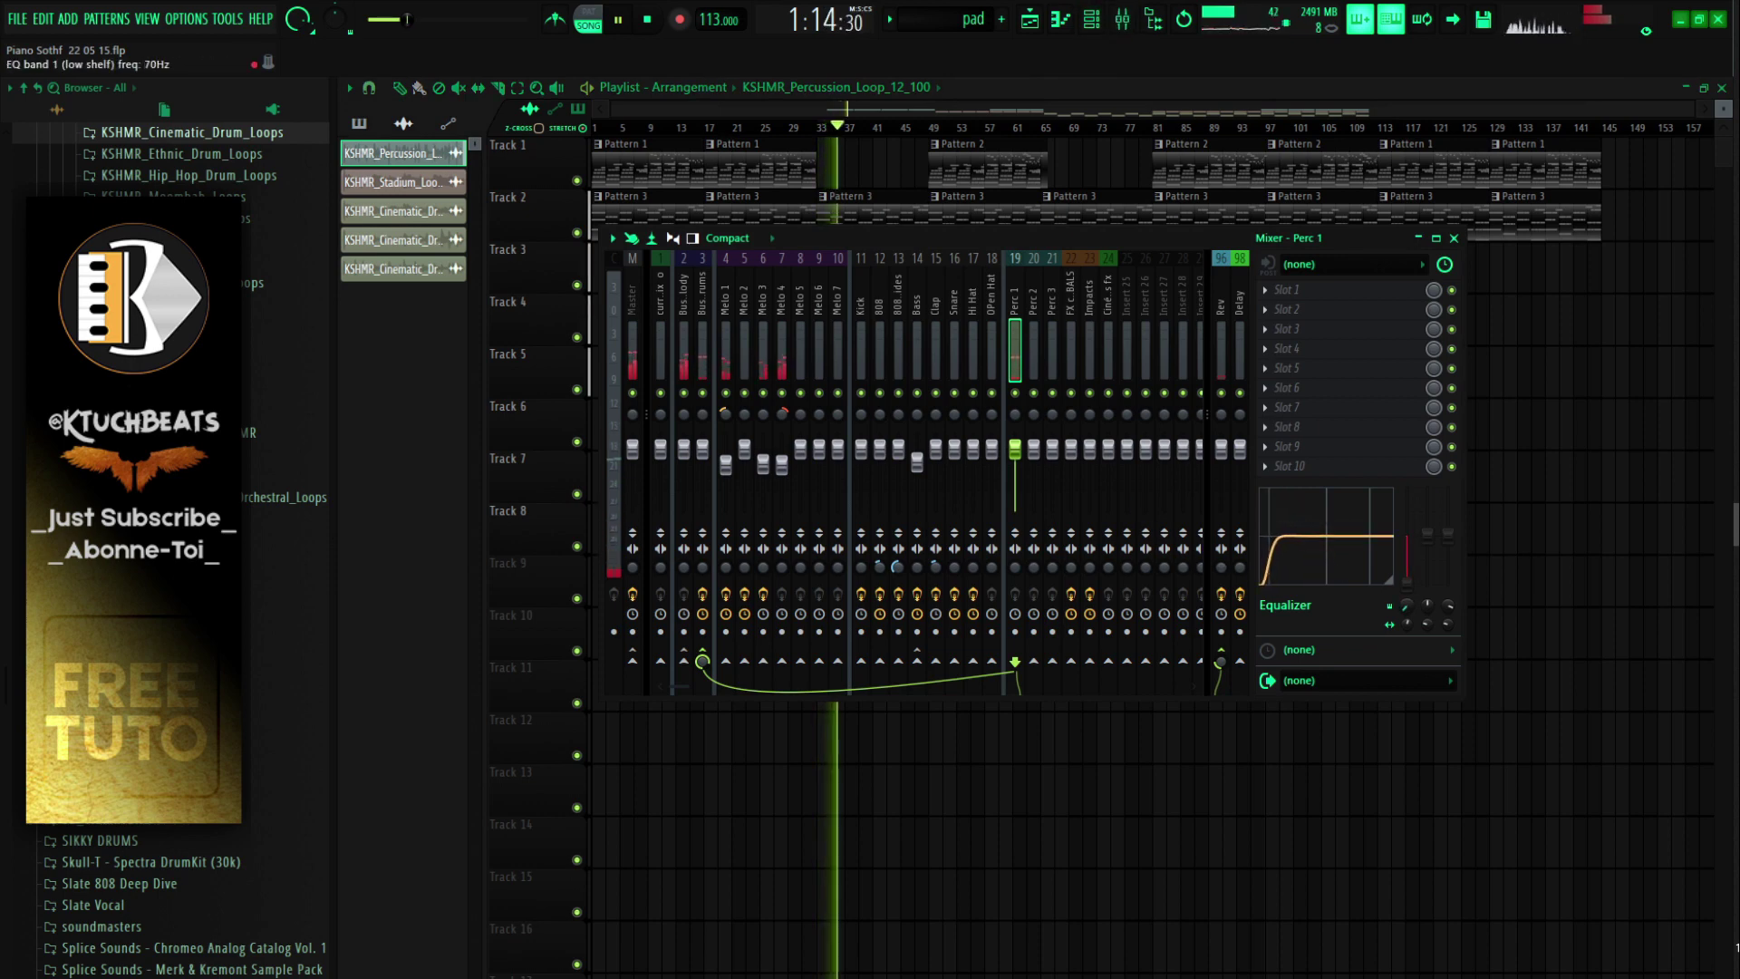
{"action": "left_click_drag", "start_coordinate": [1386, 543], "coordinate": [1385, 535]}
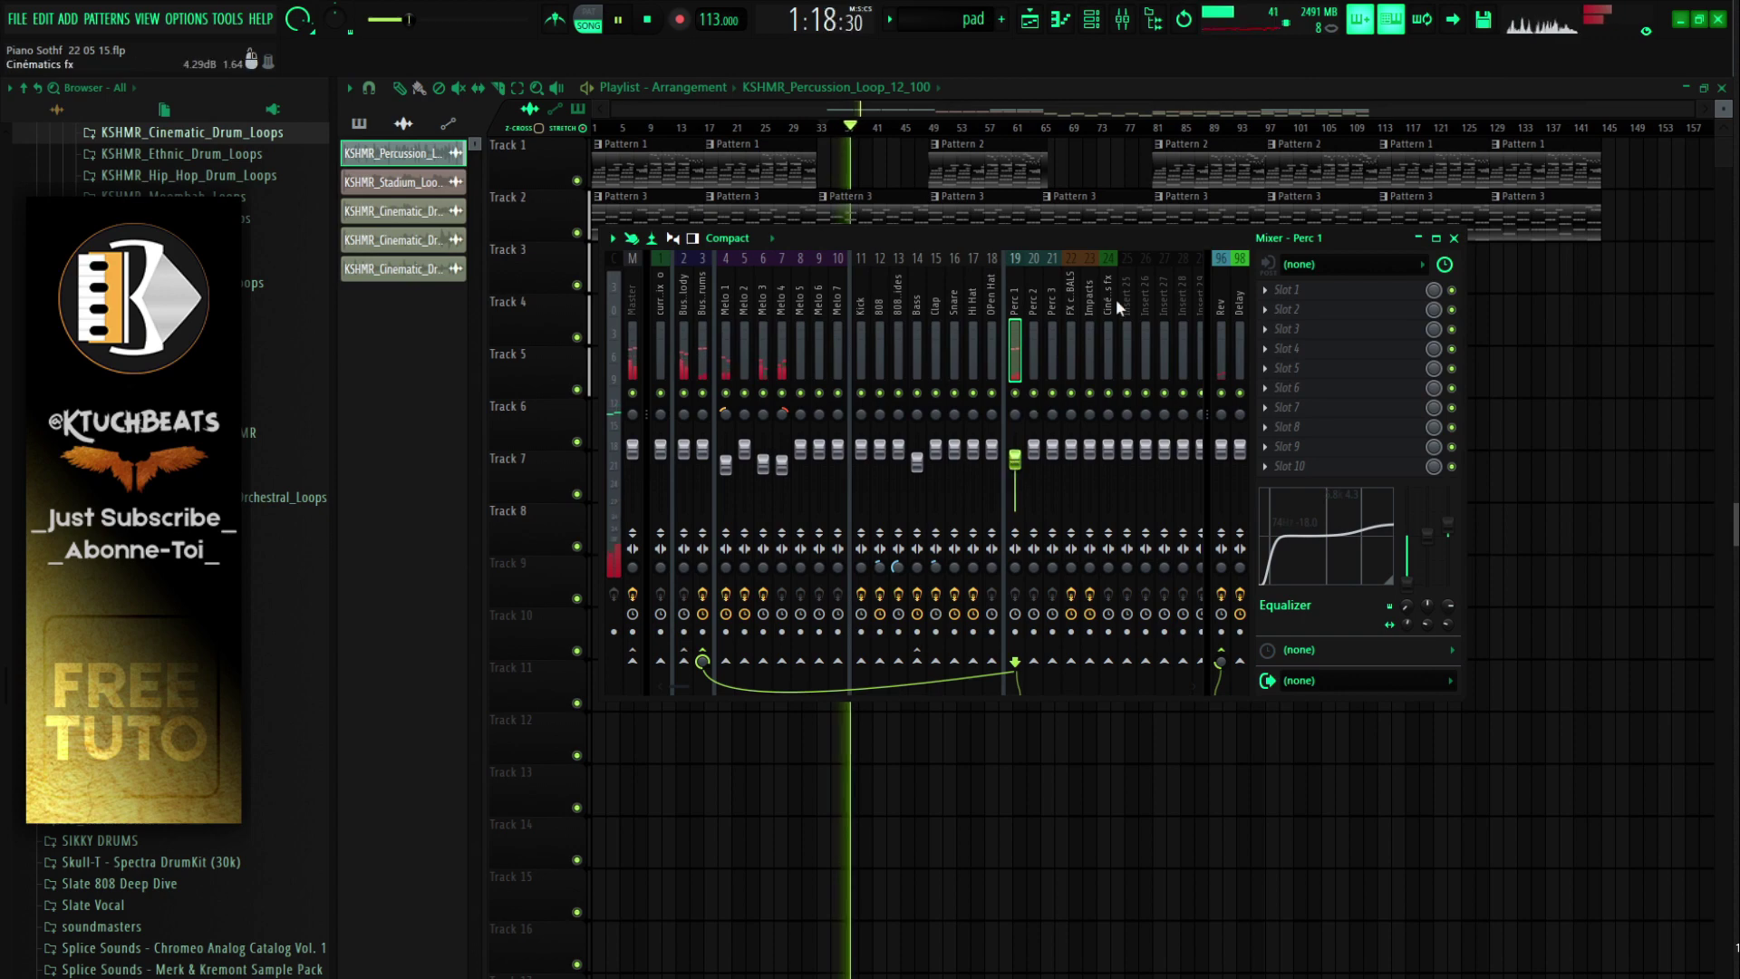
{"action": "left_click", "coordinate": [1122, 20]}
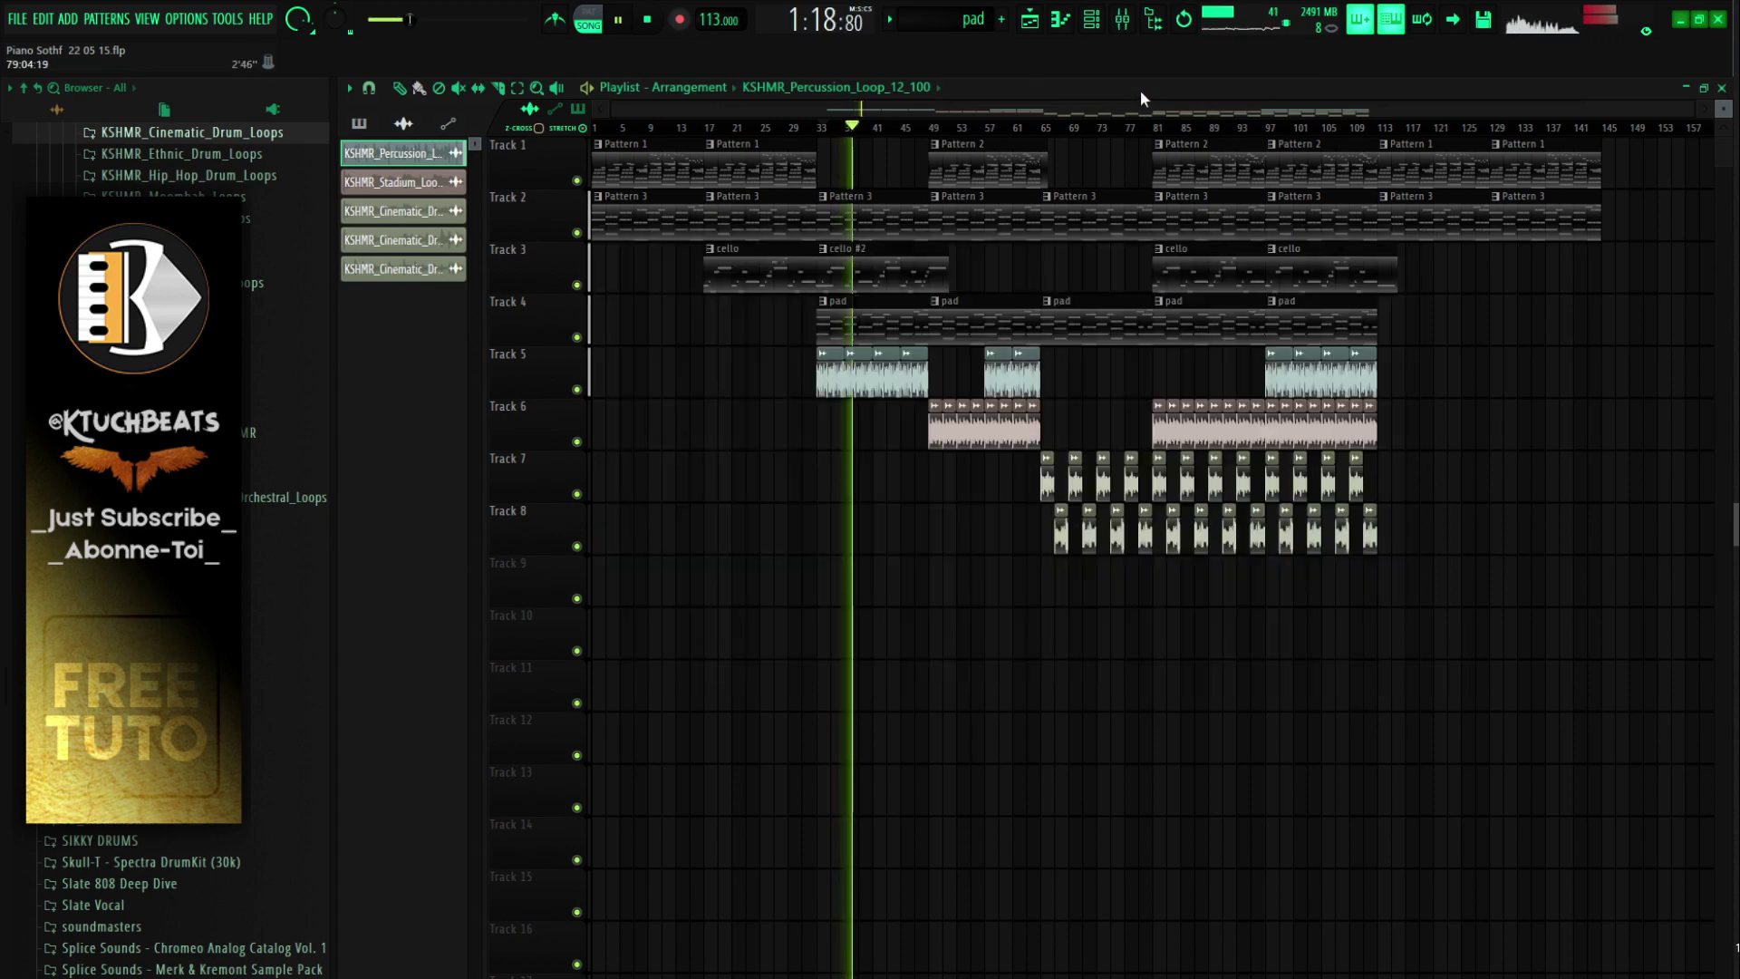
Step: Play from bar 49, route KSHMR_Stadium_Loop_09_140 to mixer track 15, Clap, and set its channel volume to 12%
{"action": "left_click", "coordinate": [929, 129]}
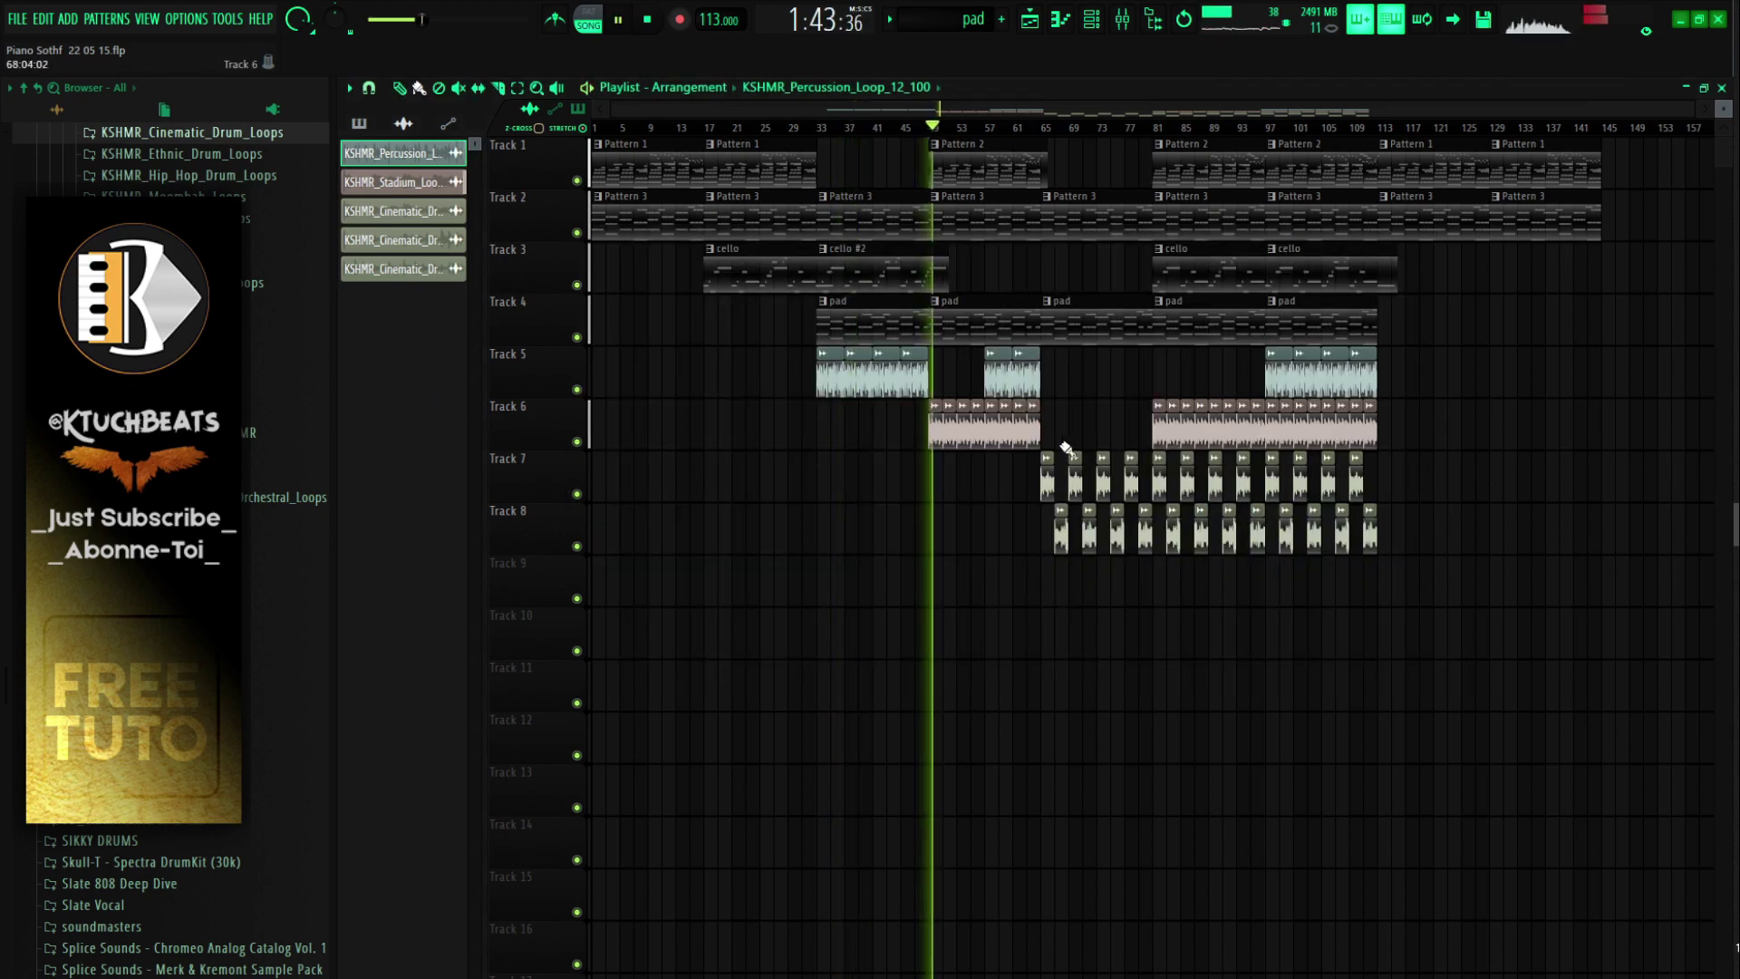
{"action": "double_click", "coordinate": [981, 434]}
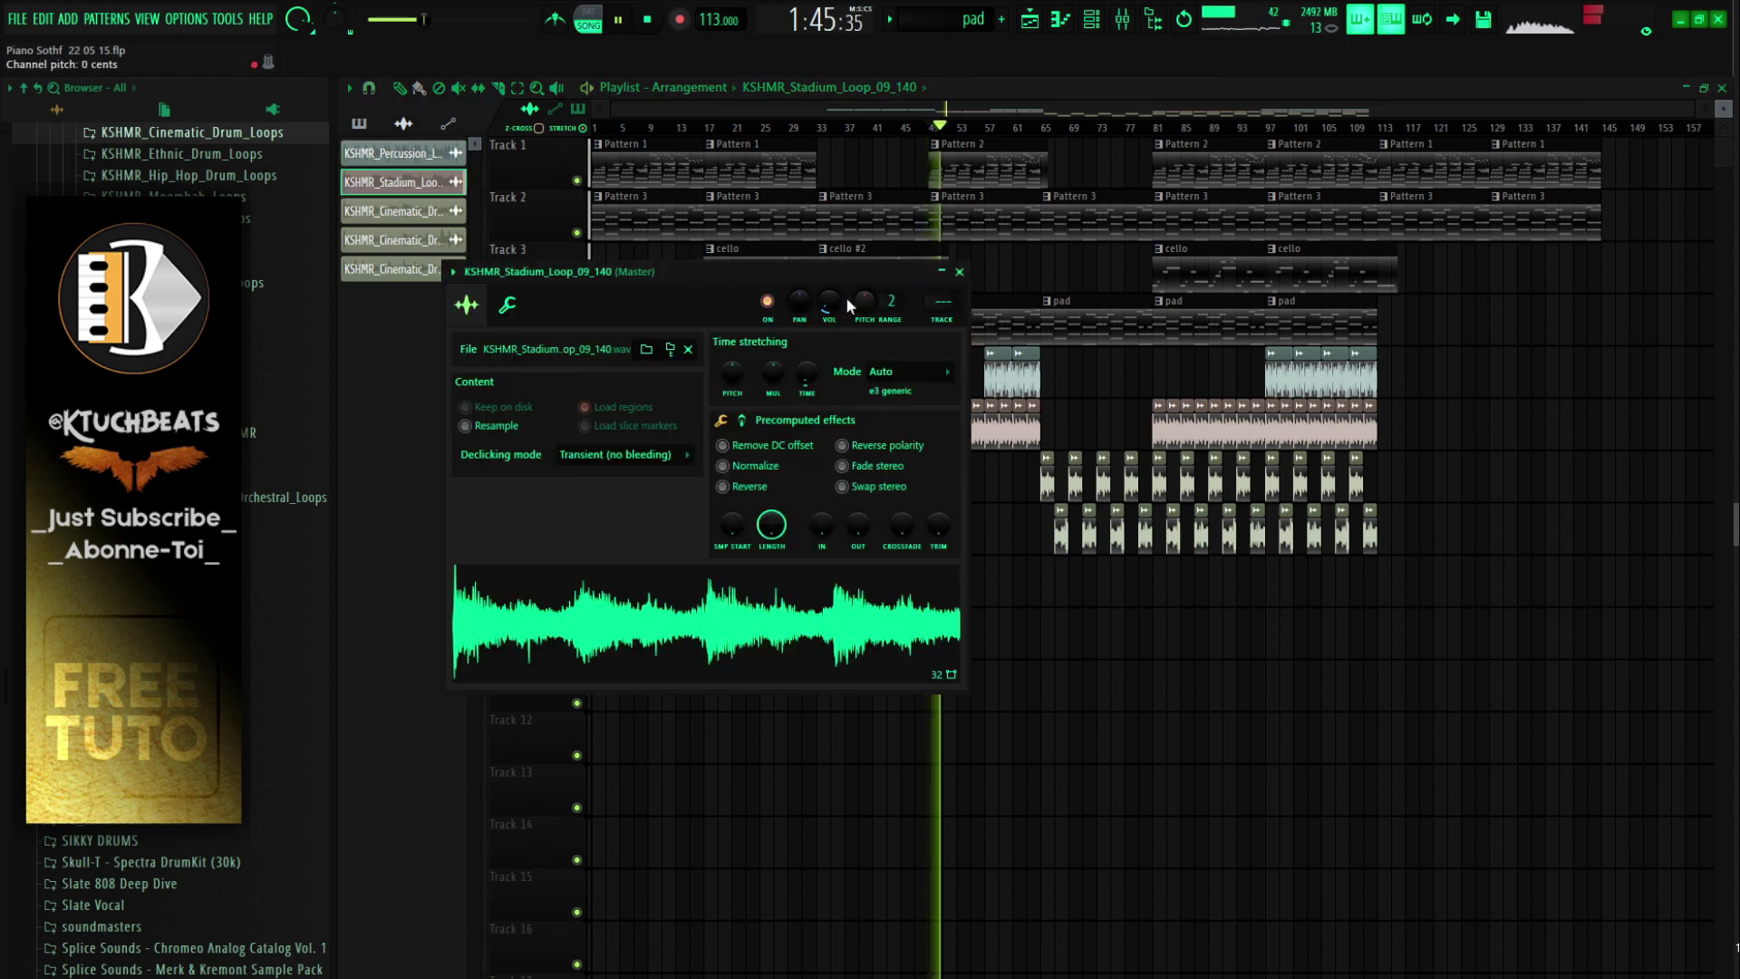
{"action": "left_click_drag", "start_coordinate": [942, 301], "coordinate": [942, 263]}
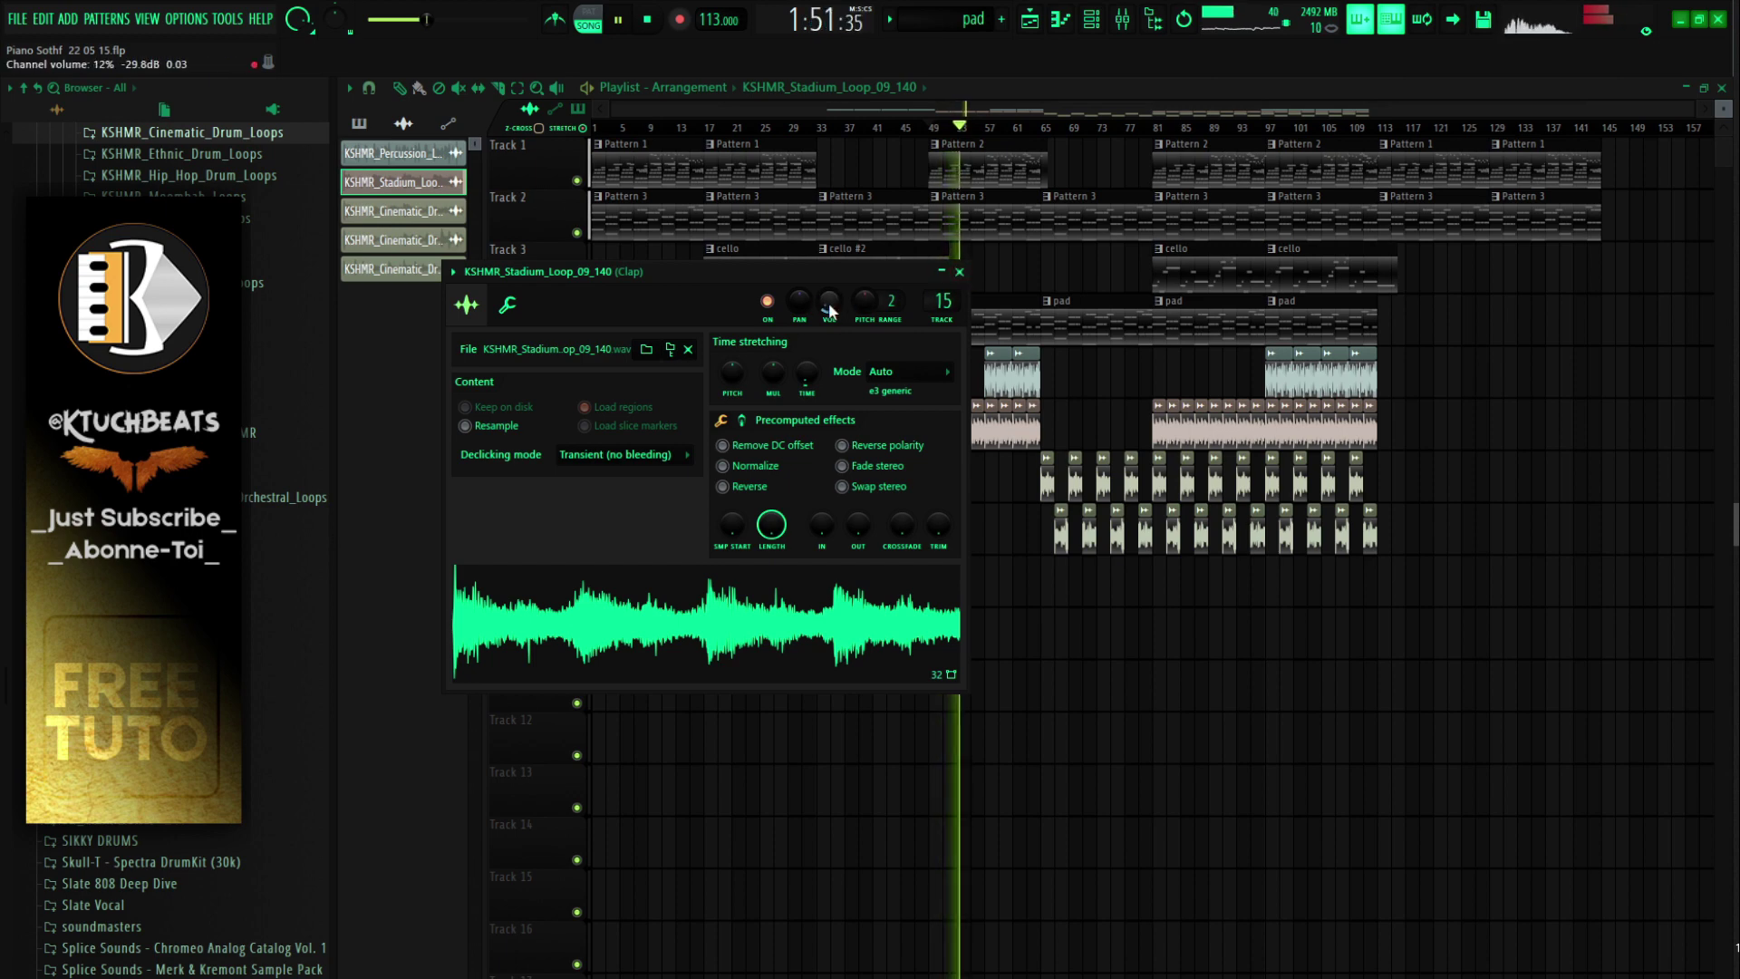
{"action": "left_click", "coordinate": [958, 271]}
Step: Raise the band 1 high-pass cutoff in the Clap track's Fruity parametric EQ 2 to around 300 Hz
{"action": "left_click", "coordinate": [1122, 19]}
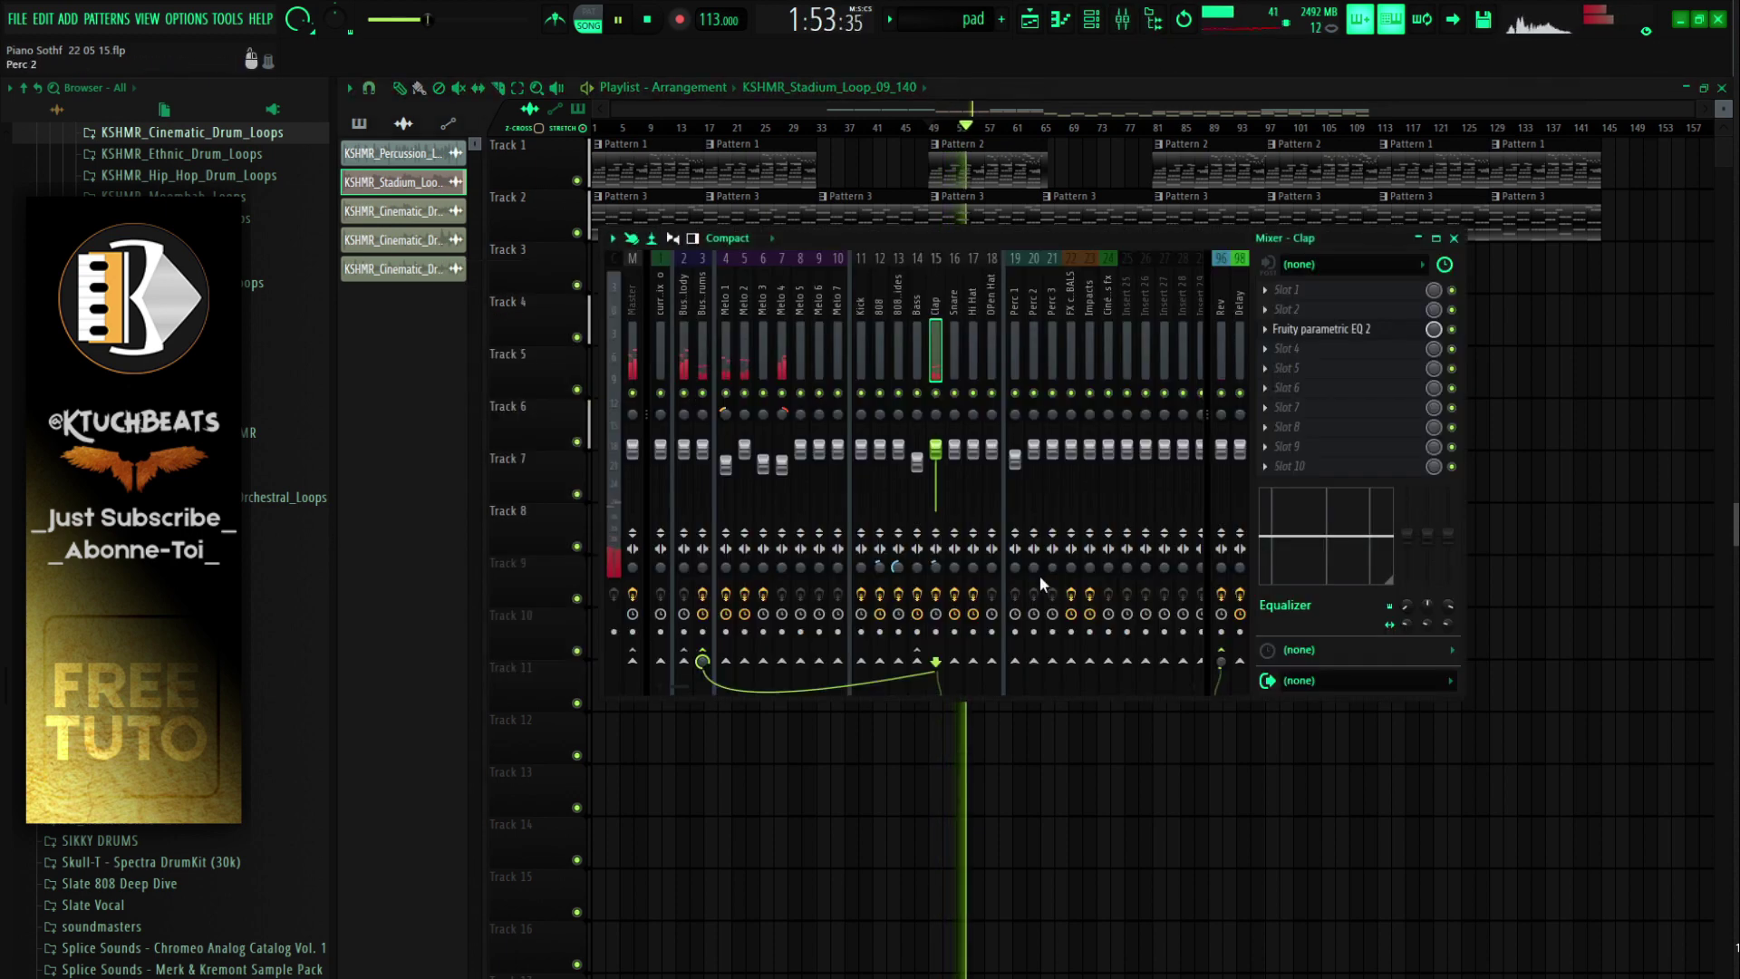
{"action": "left_click", "coordinate": [1327, 334]}
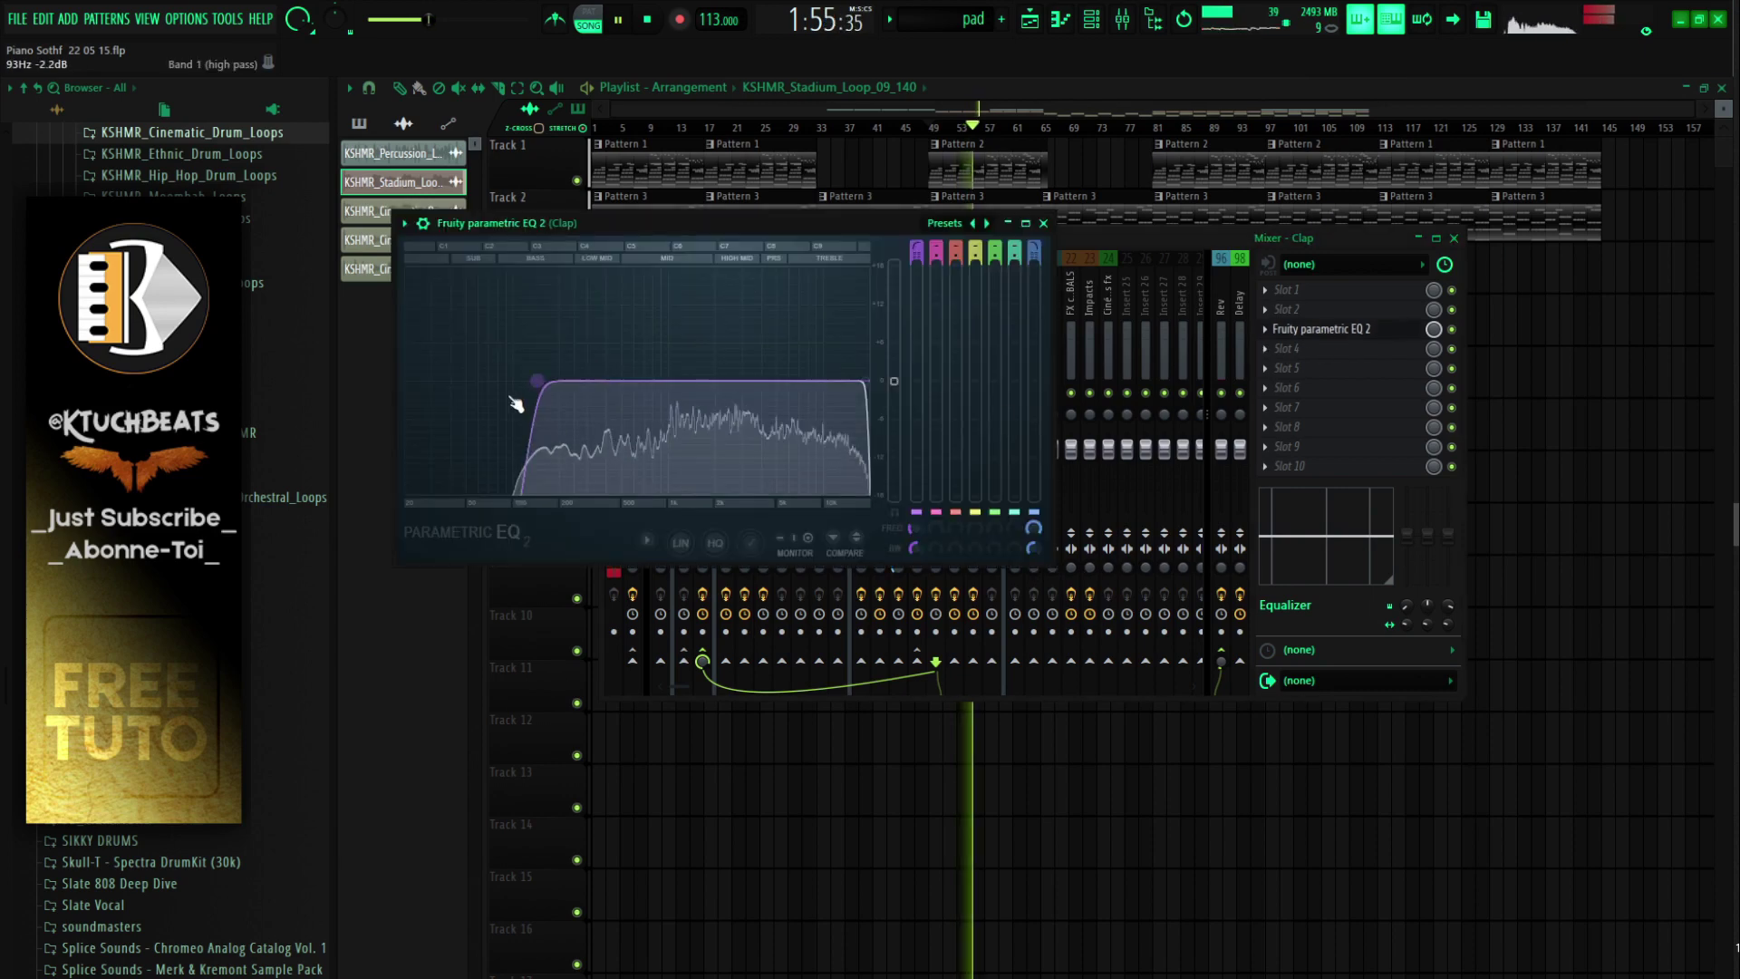
{"action": "left_click_drag", "start_coordinate": [523, 382], "coordinate": [586, 382]}
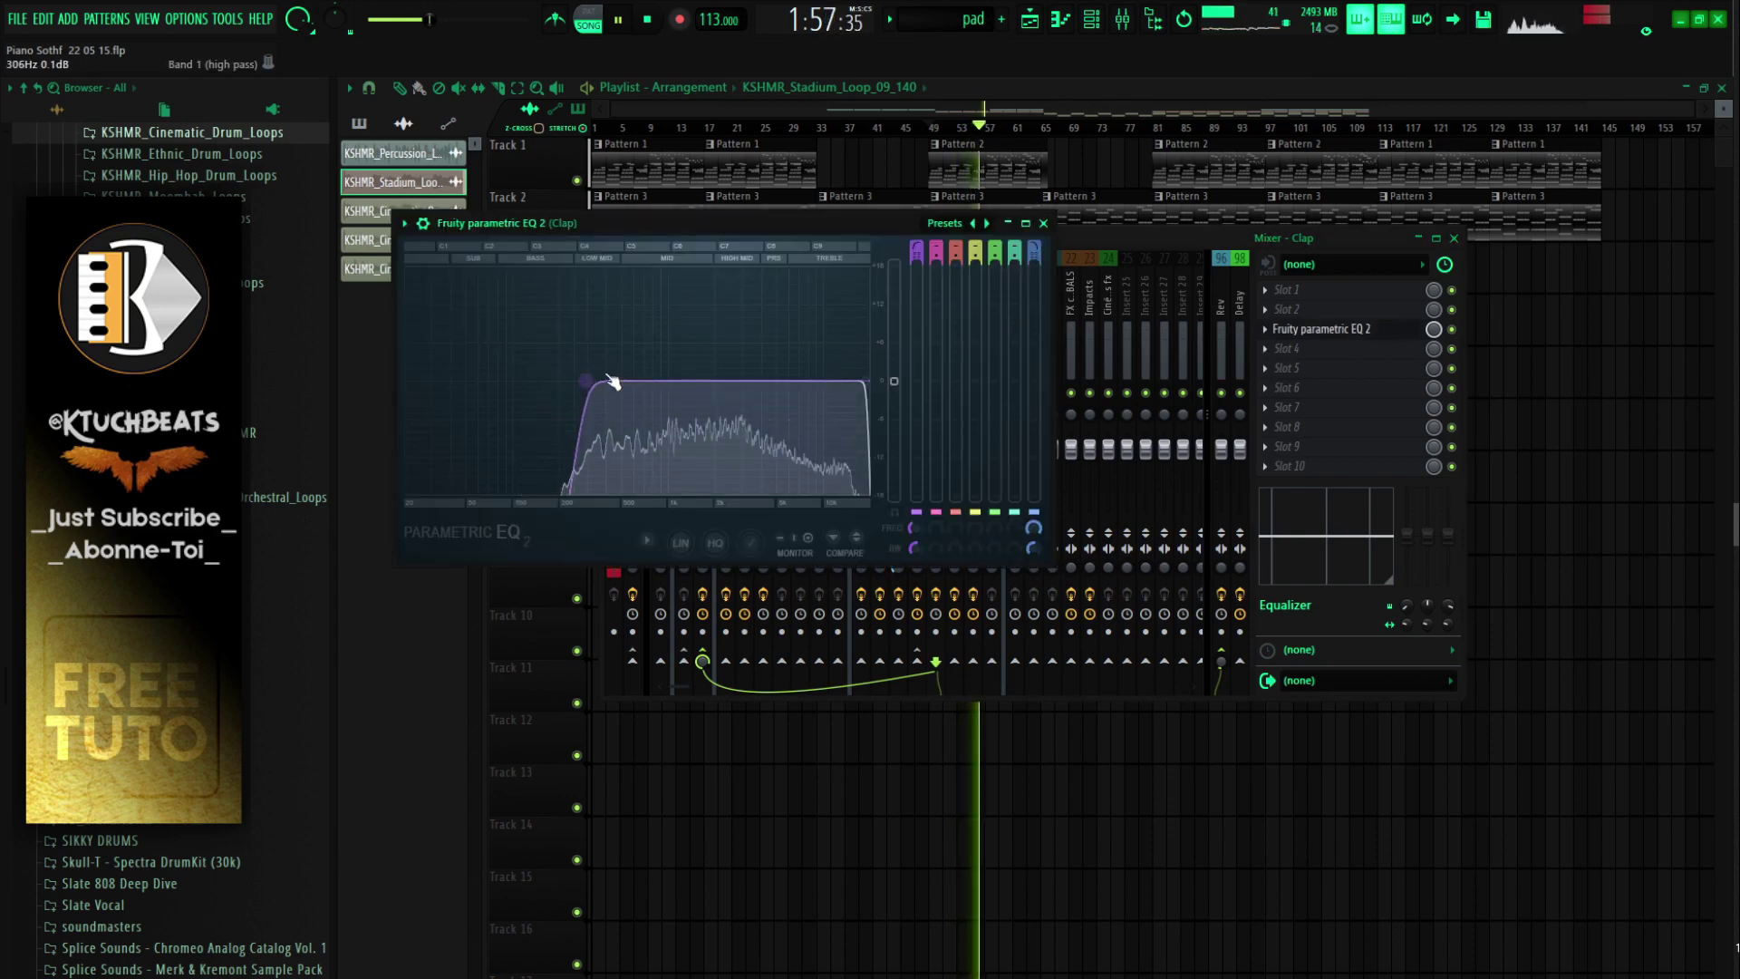
{"action": "left_click", "coordinate": [1043, 223]}
{"action": "key", "text": "F9"}
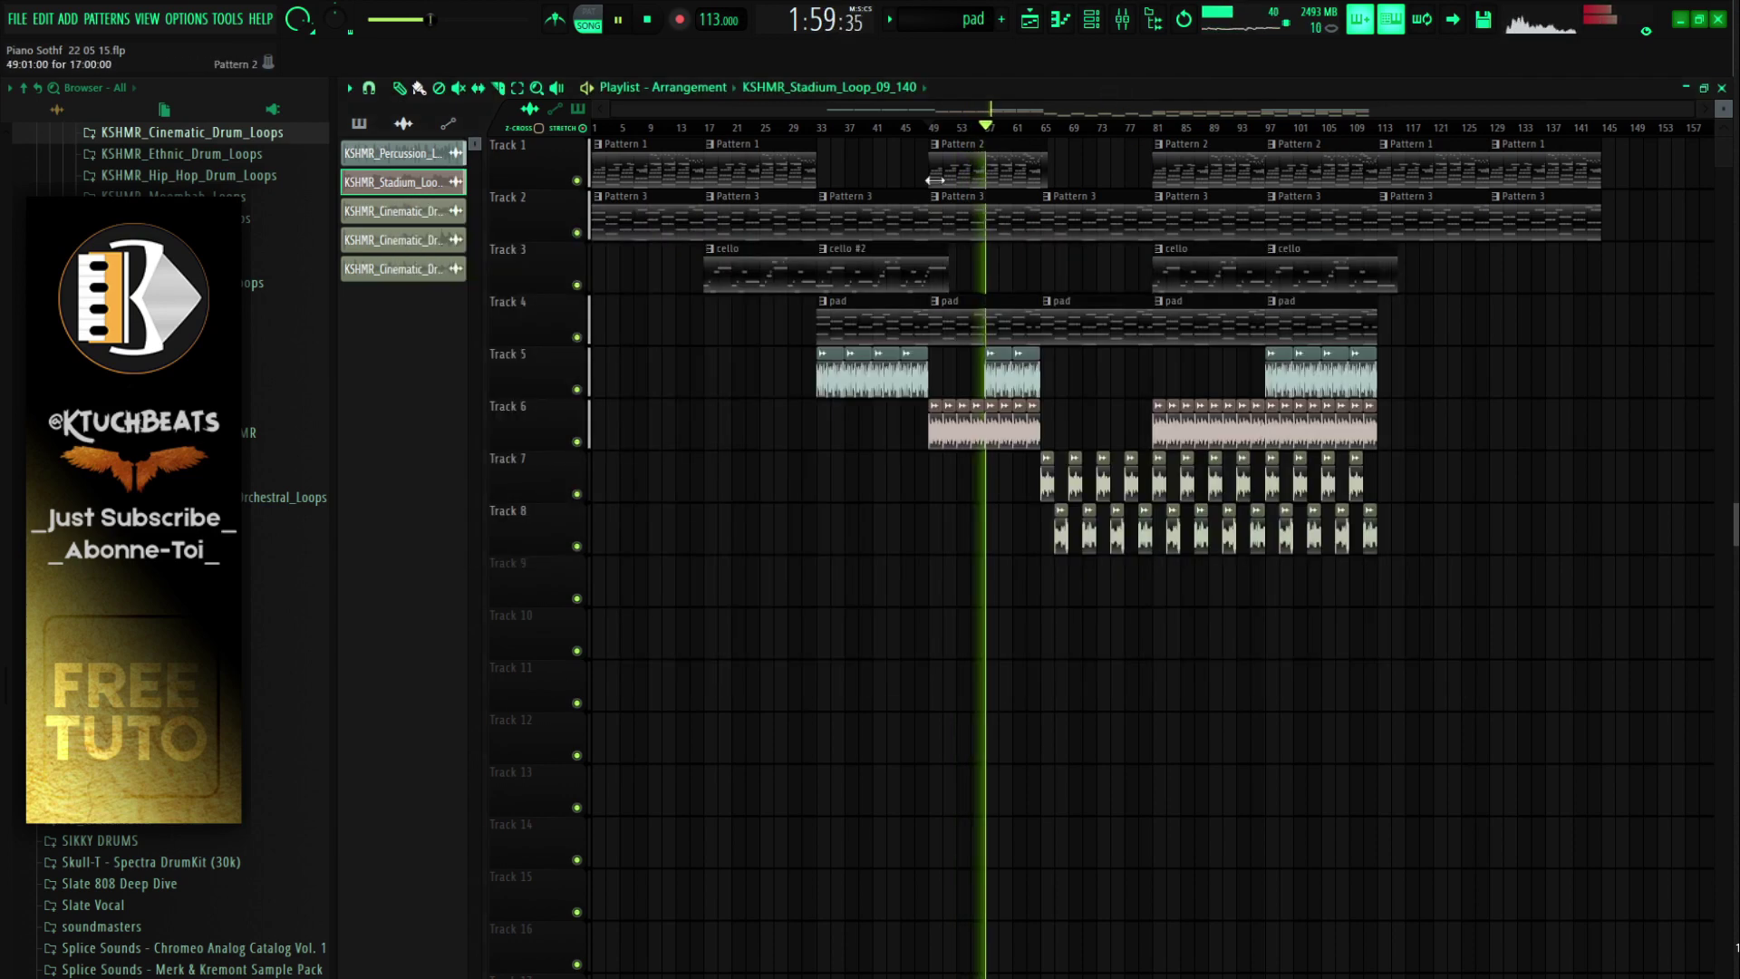
Step: Play from bar 65 and route the KSHMR Cinematic Drum Loop clips to mixer track 20, Perc 2
{"action": "left_click", "coordinate": [1048, 495]}
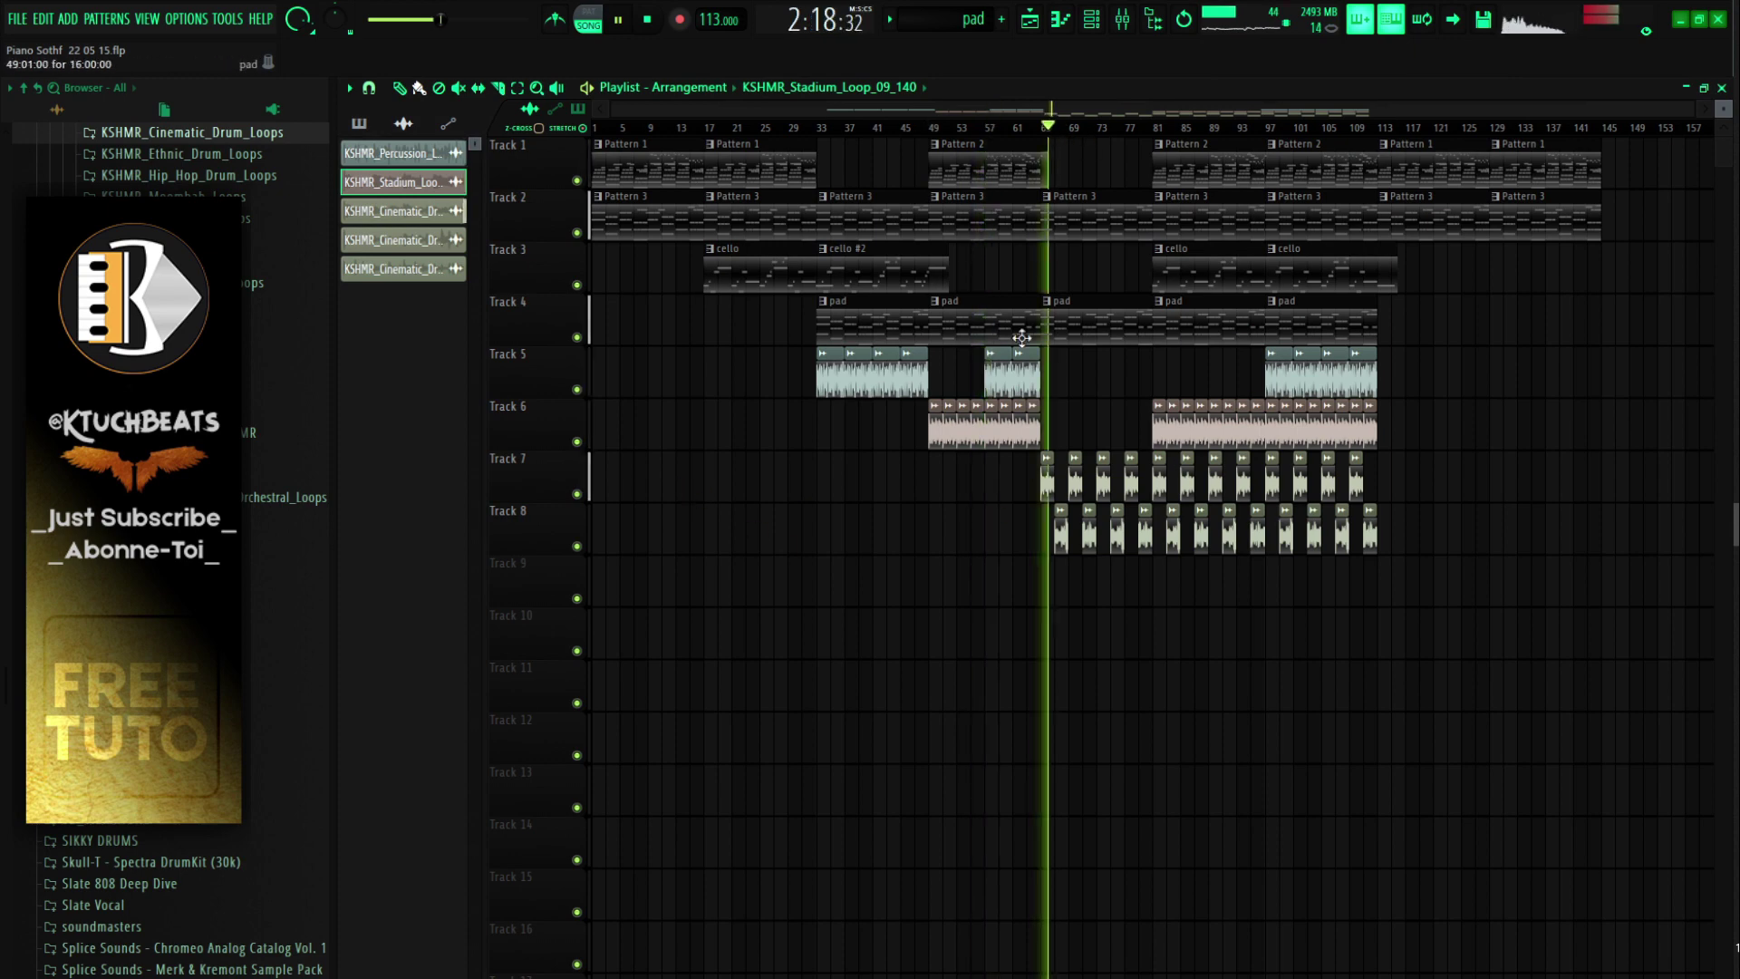
{"action": "double_click", "coordinate": [1049, 496]}
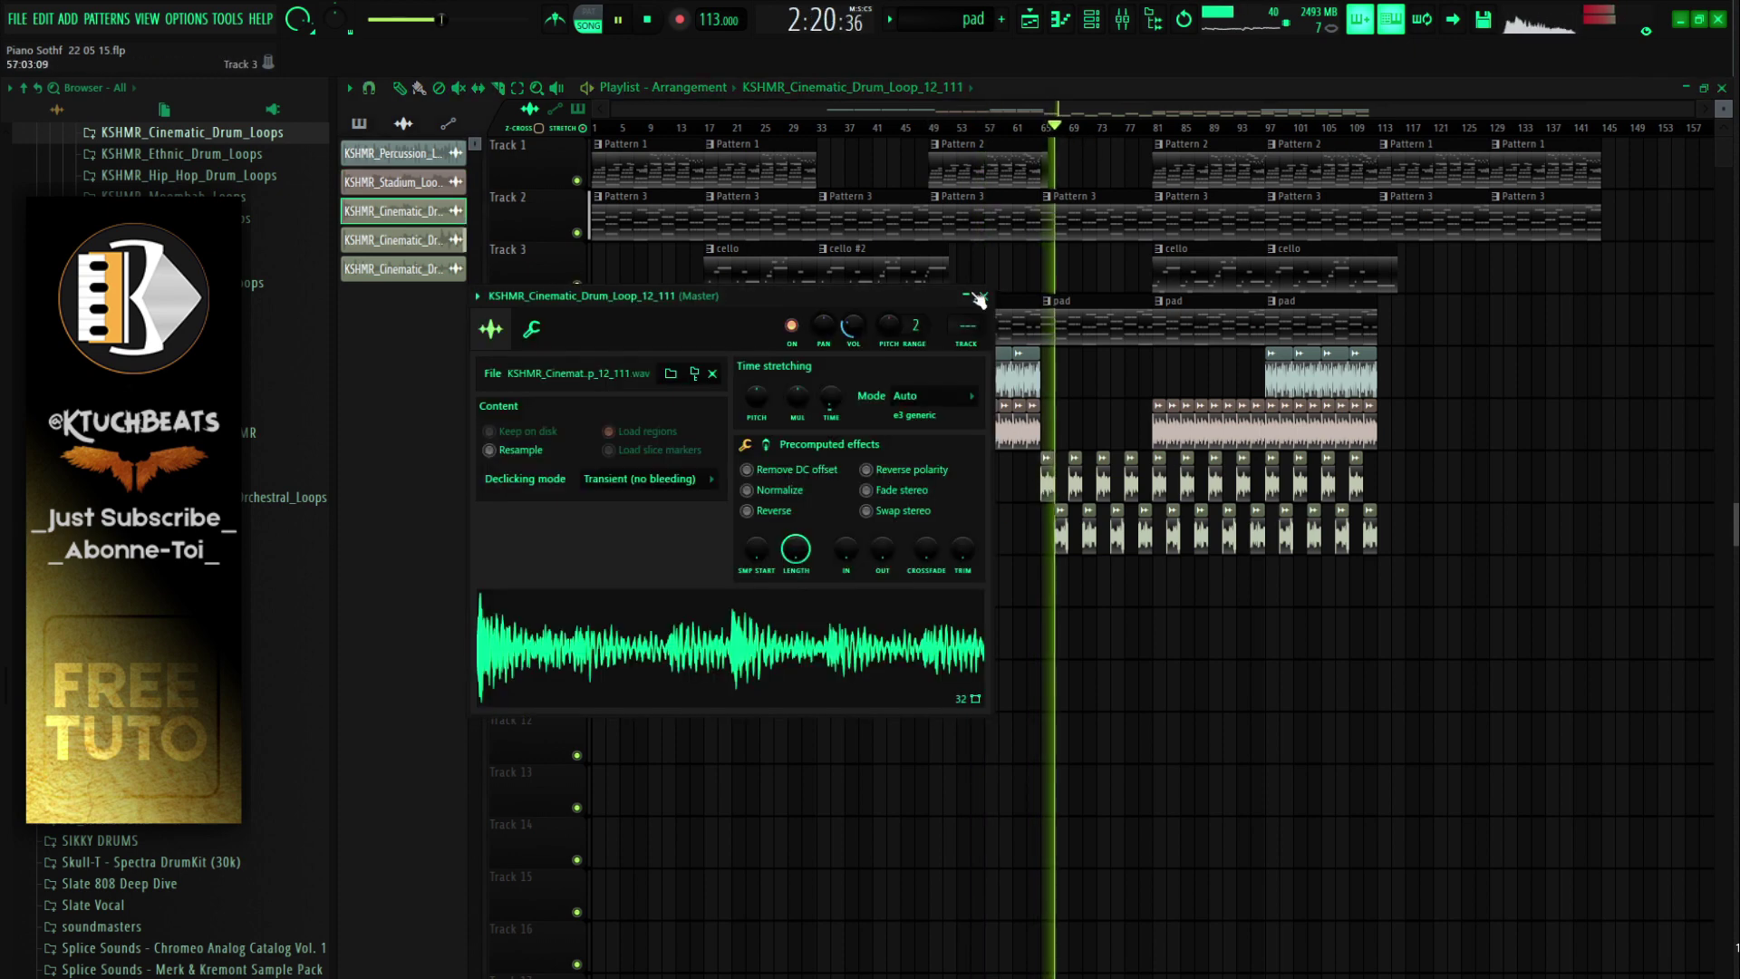
{"action": "left_click_drag", "start_coordinate": [967, 325], "coordinate": [967, 300]}
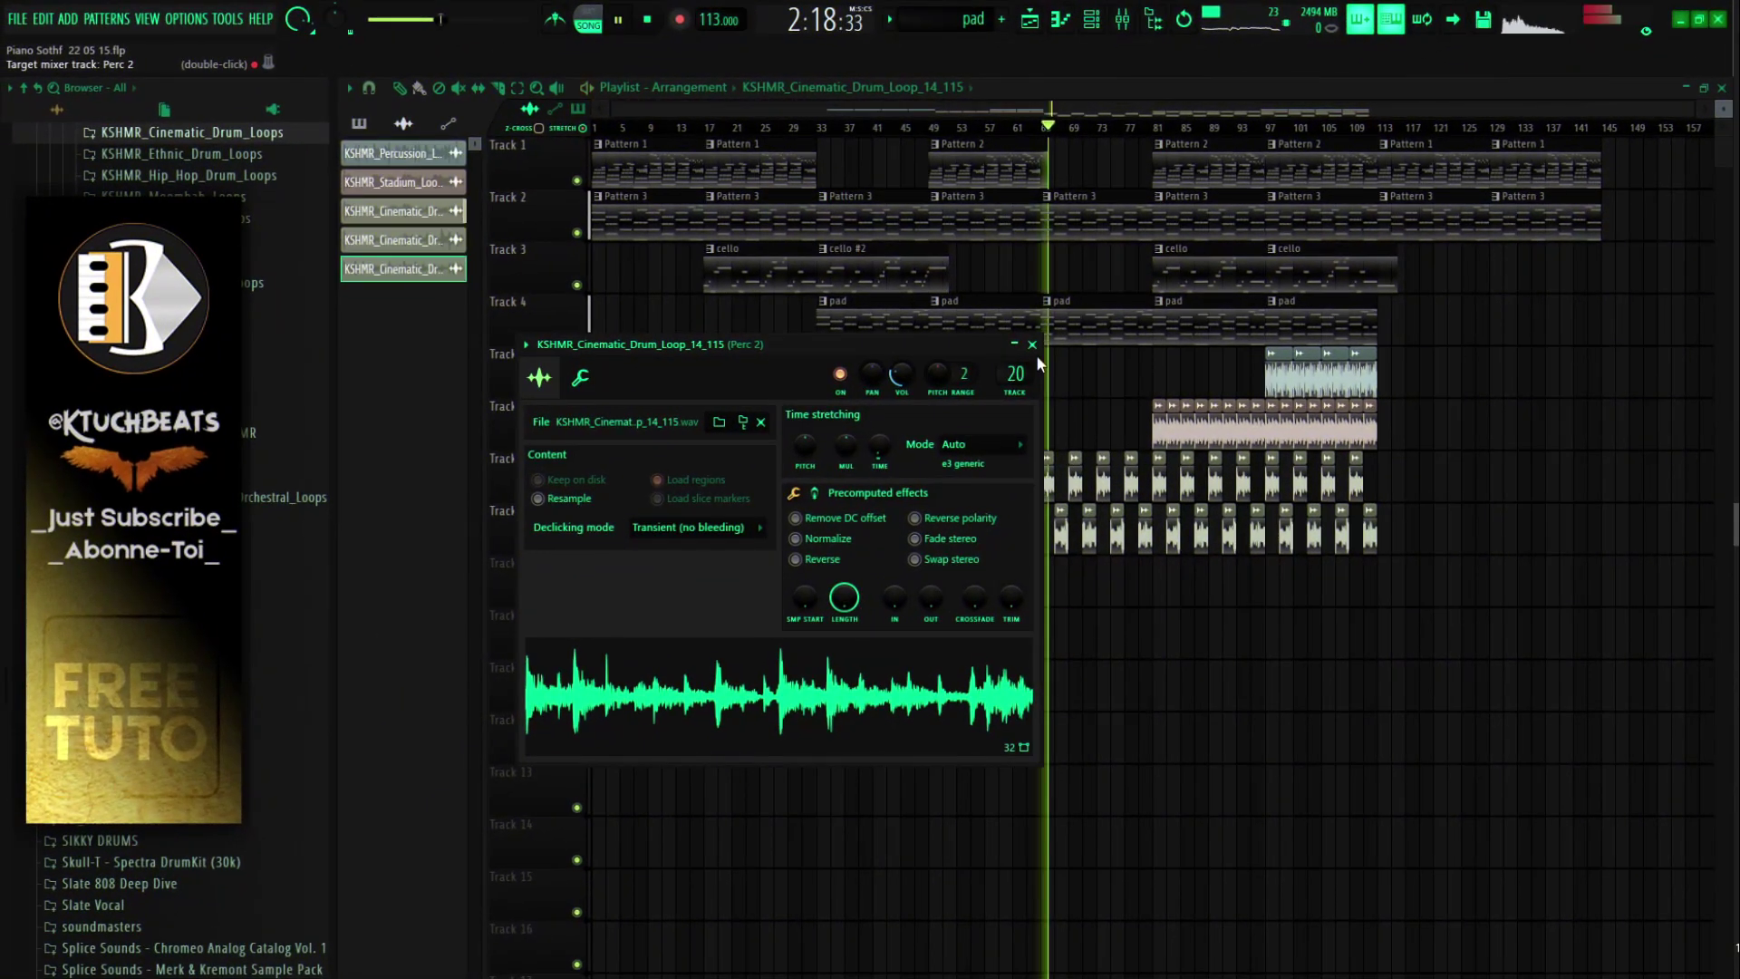
{"action": "left_click", "coordinate": [1031, 345]}
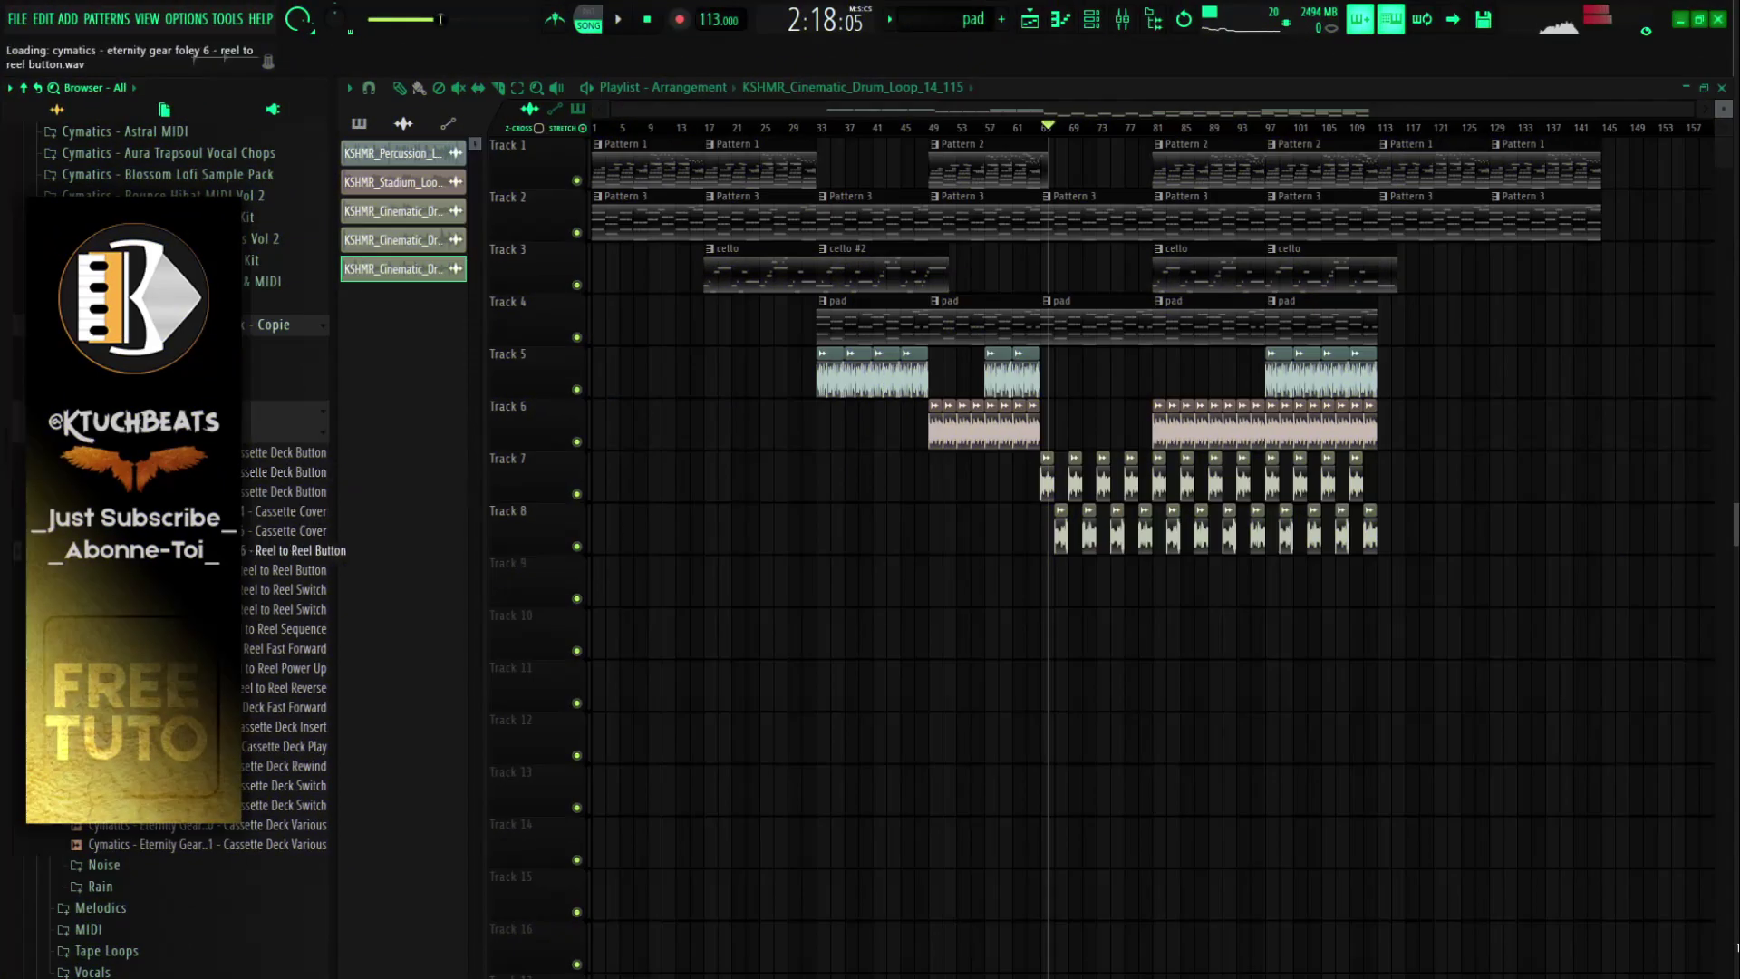
Step: Place the Cymatics - Eternity - Thunder 1 sample at bar 1 of playlist track 9 and set its channel volume to 17%
{"action": "left_click", "coordinate": [136, 432]}
{"action": "left_click", "coordinate": [136, 475]}
{"action": "left_click", "coordinate": [163, 496]}
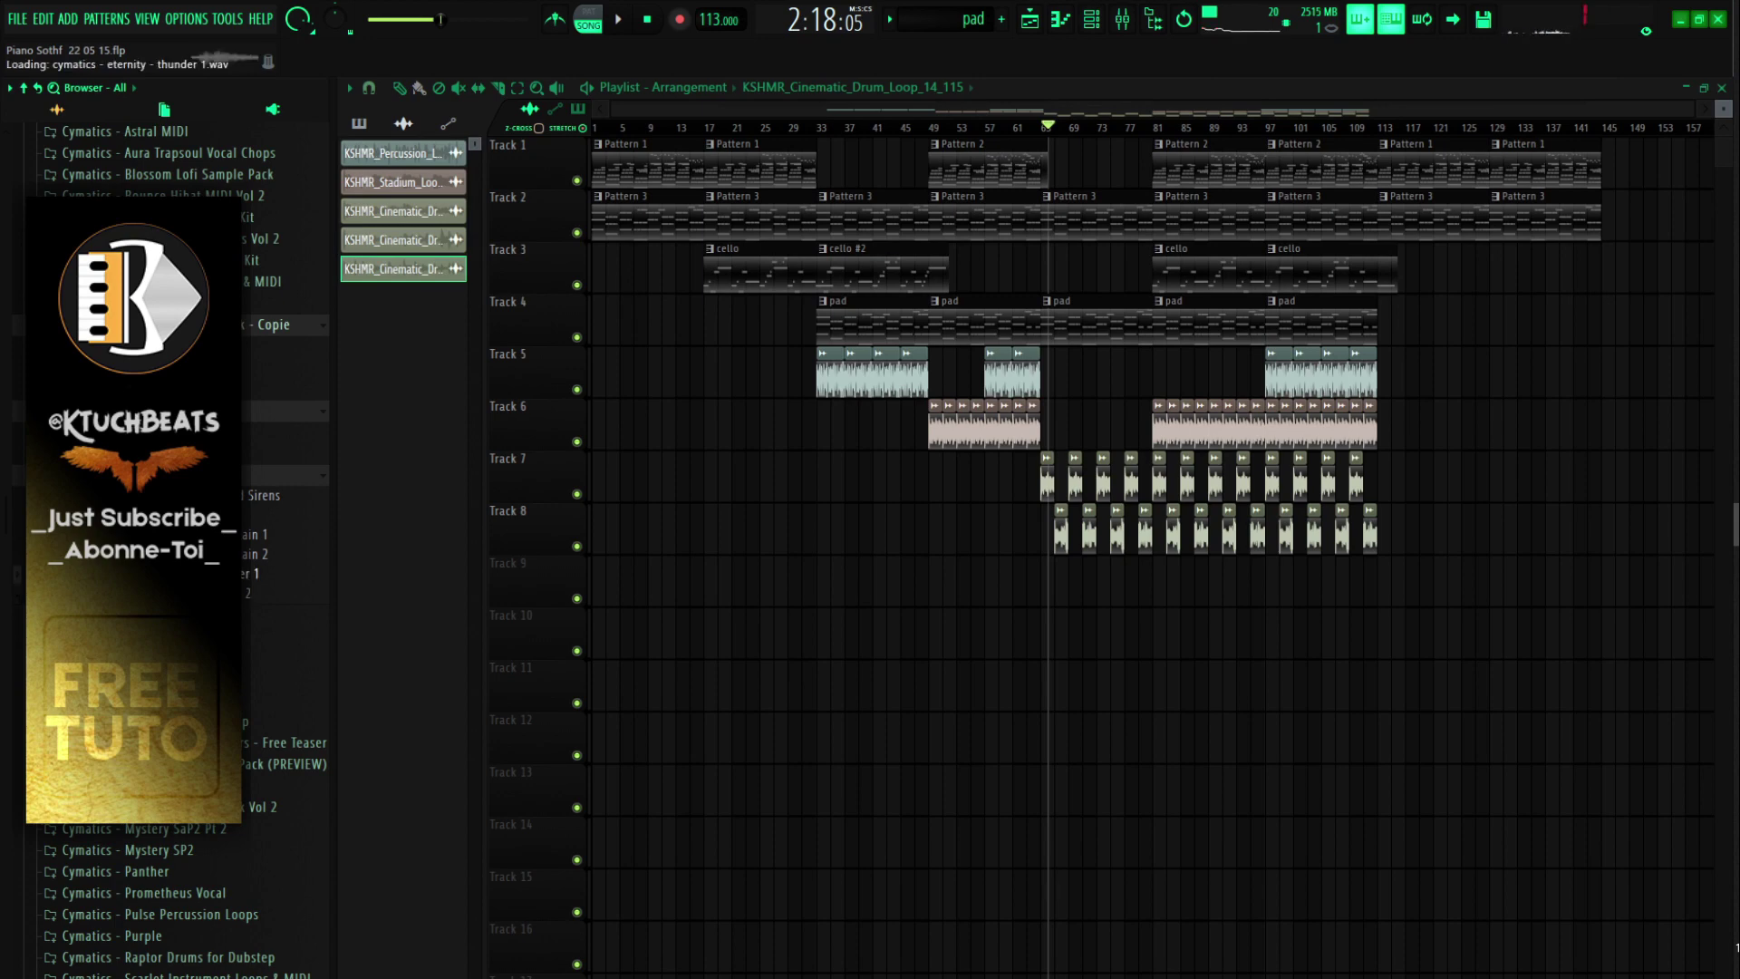
{"action": "left_click_drag", "start_coordinate": [748, 631], "coordinate": [600, 578]}
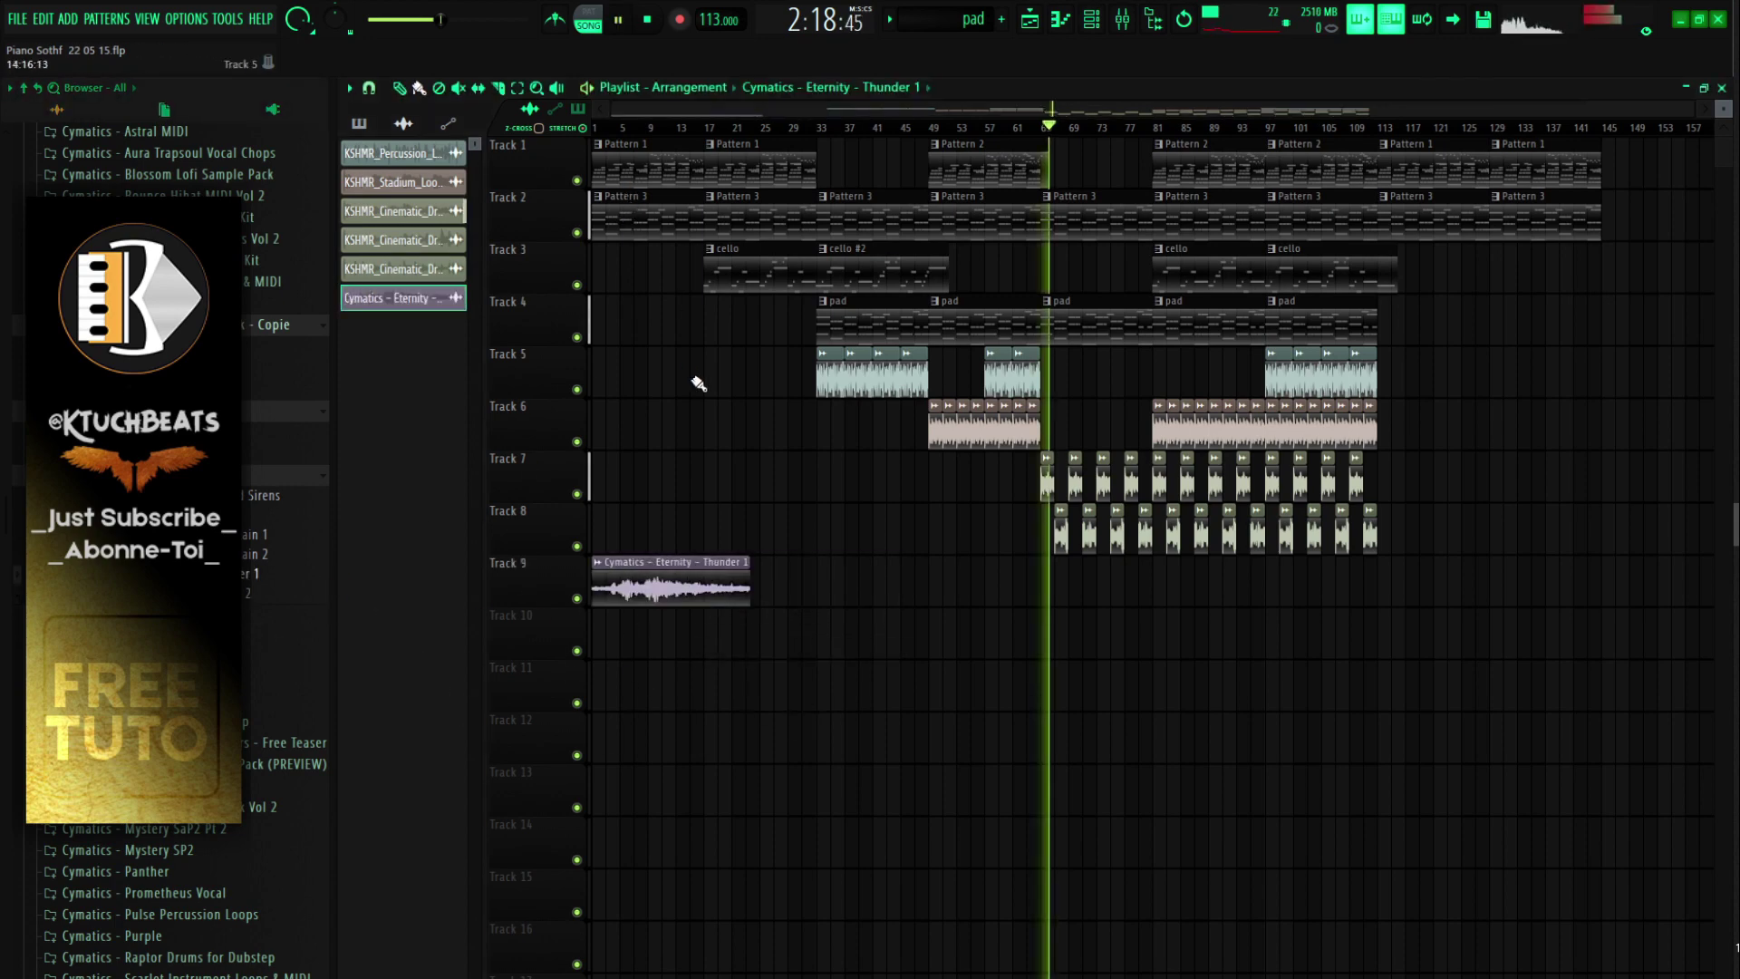
{"action": "double_click", "coordinate": [686, 592]}
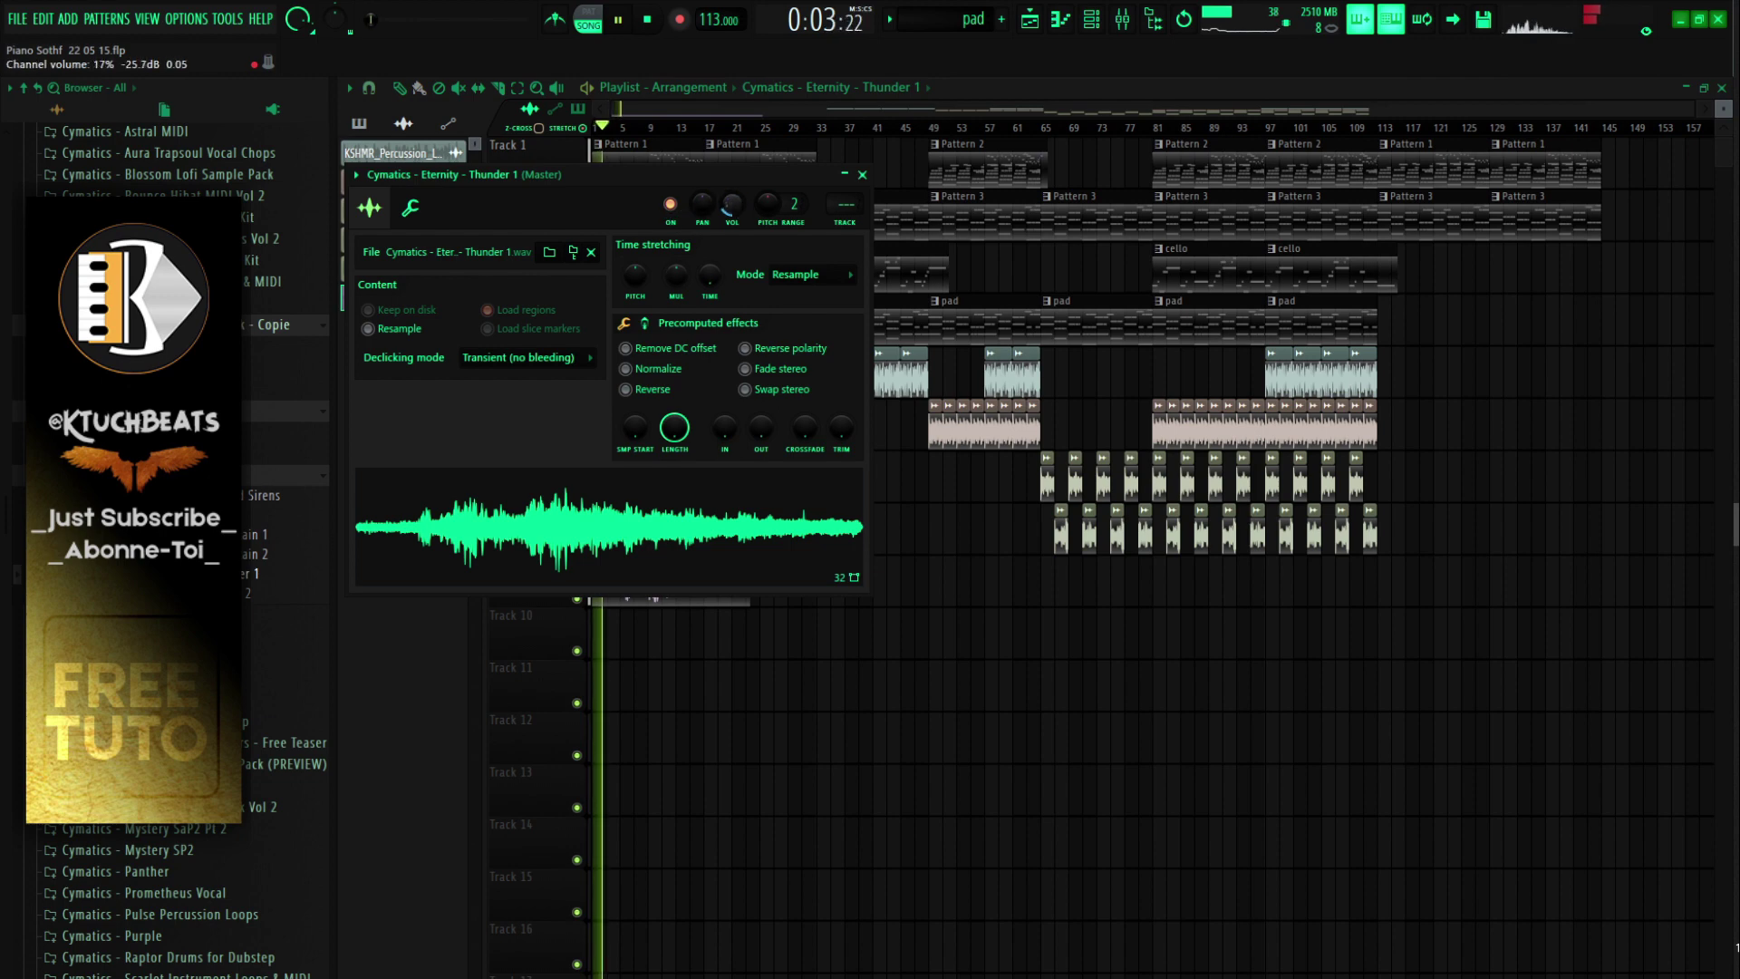
{"action": "left_click", "coordinate": [862, 174]}
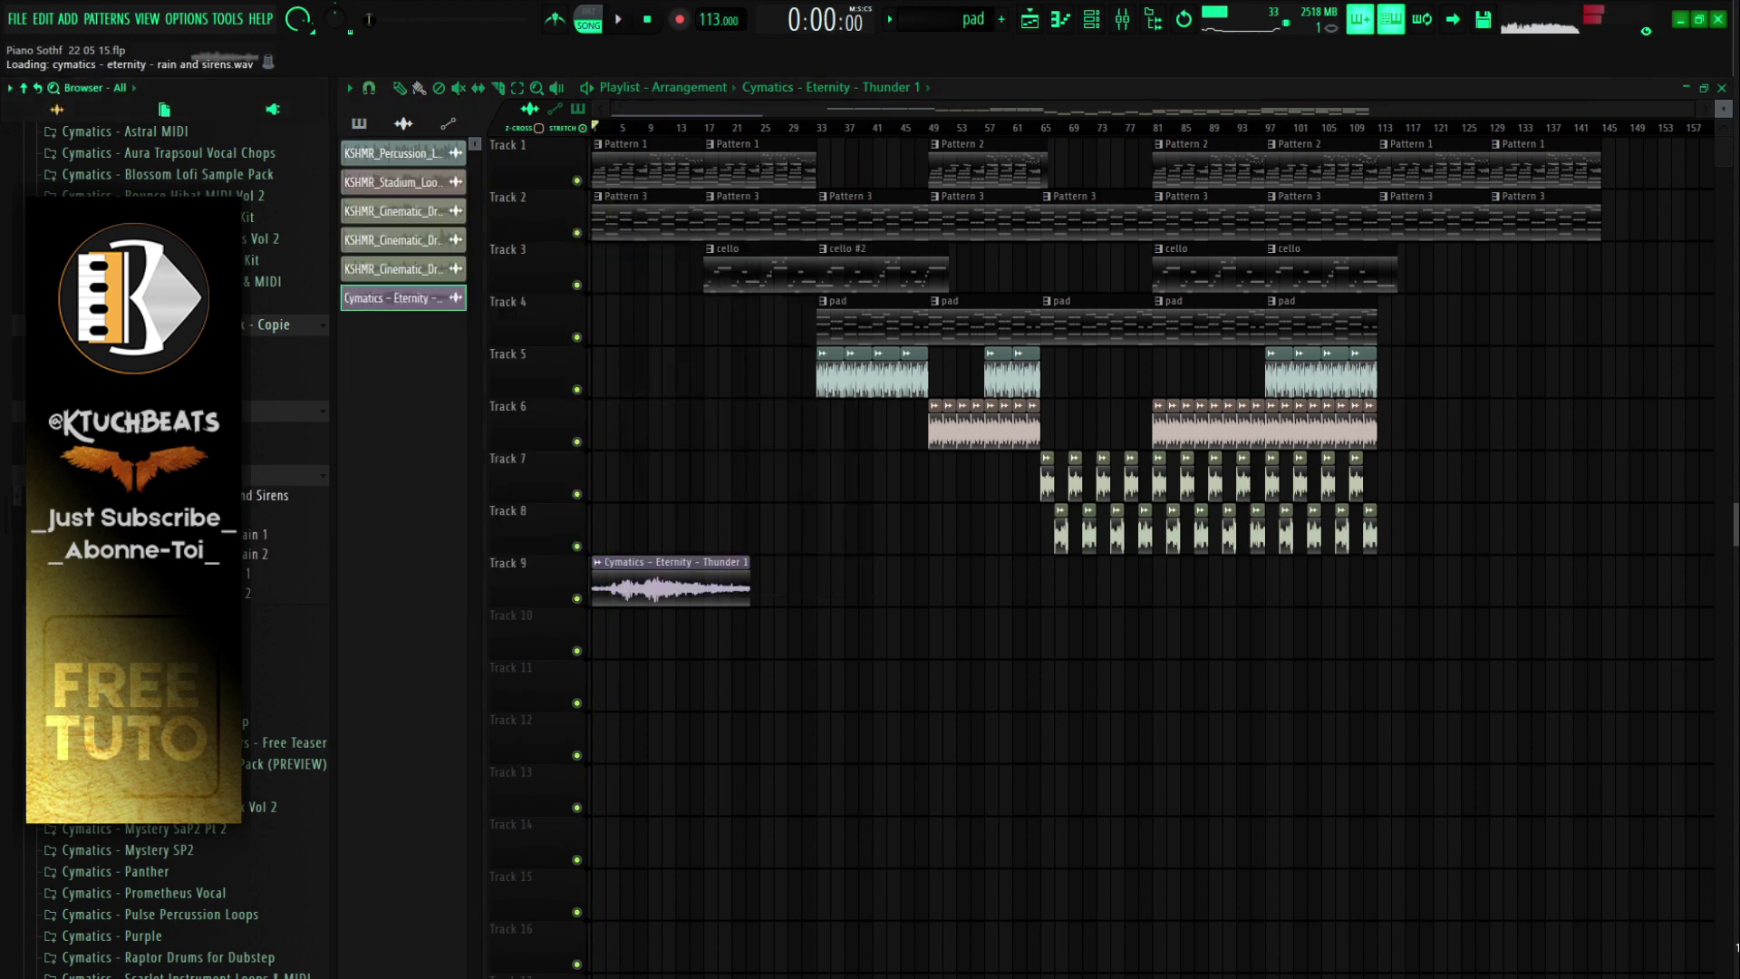
Step: Place Cymatics Eternity Rain on track 10 and Rain and Sirens on track 9 after the thunder, and set Rain's volume to 24%
{"action": "left_click_drag", "start_coordinate": [841, 649], "coordinate": [748, 627]}
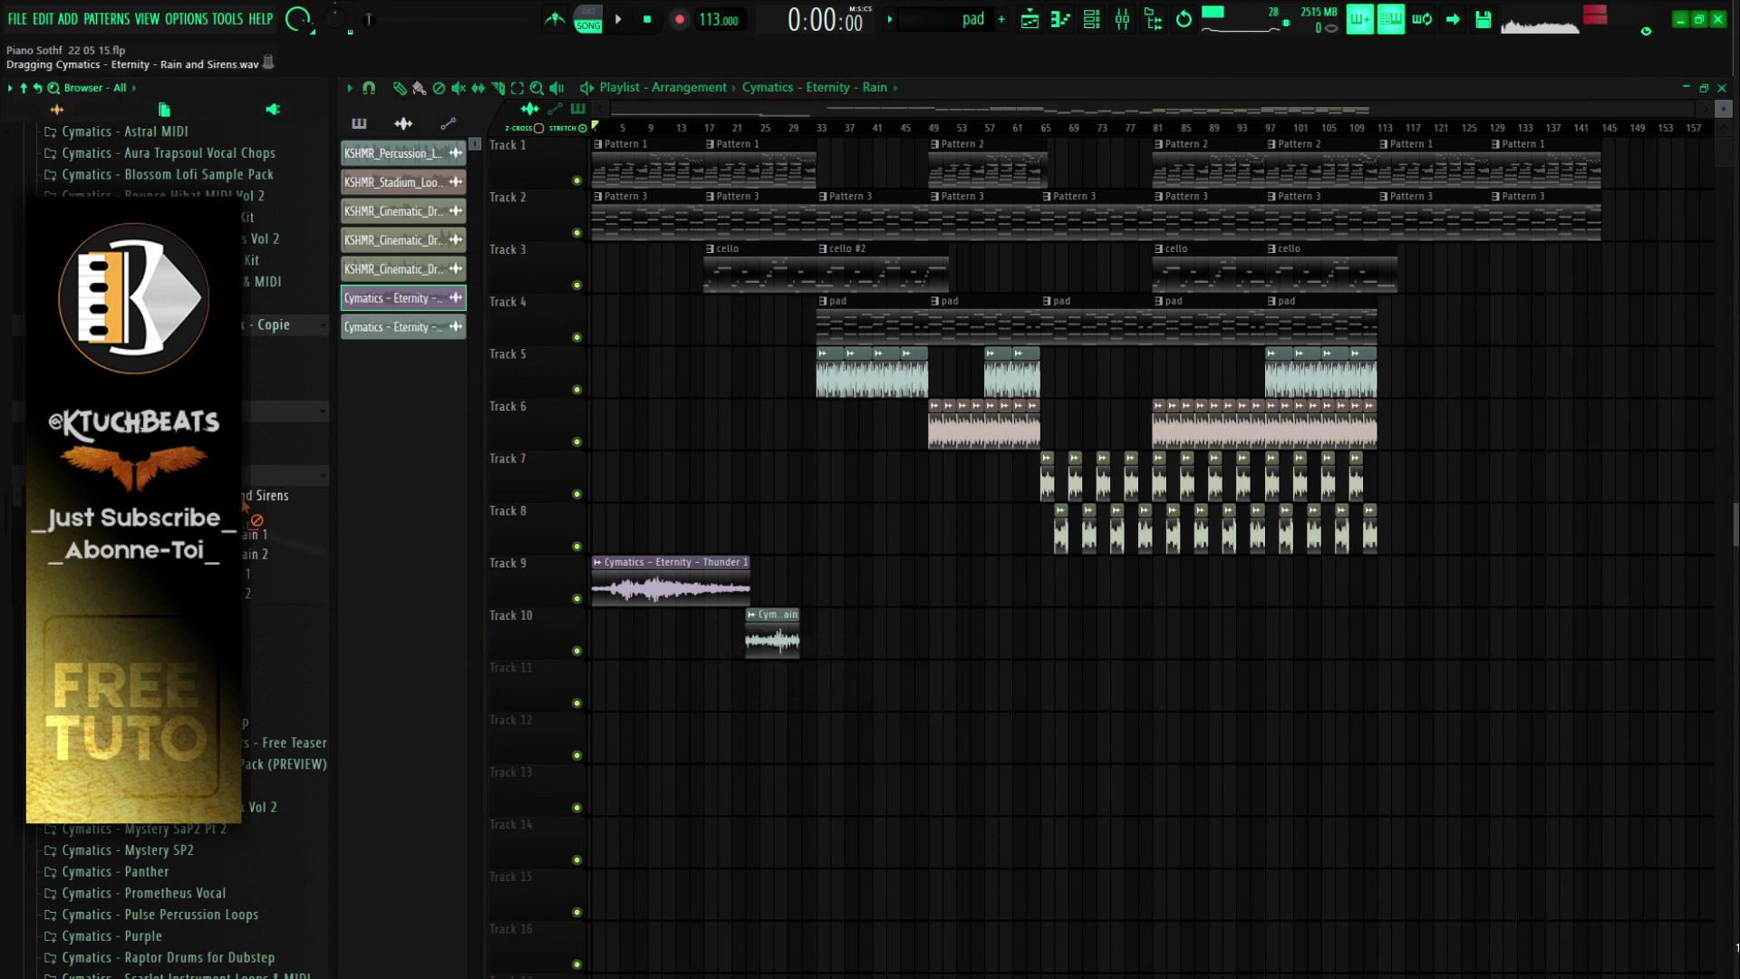
{"action": "left_click_drag", "start_coordinate": [809, 580], "coordinate": [802, 580]}
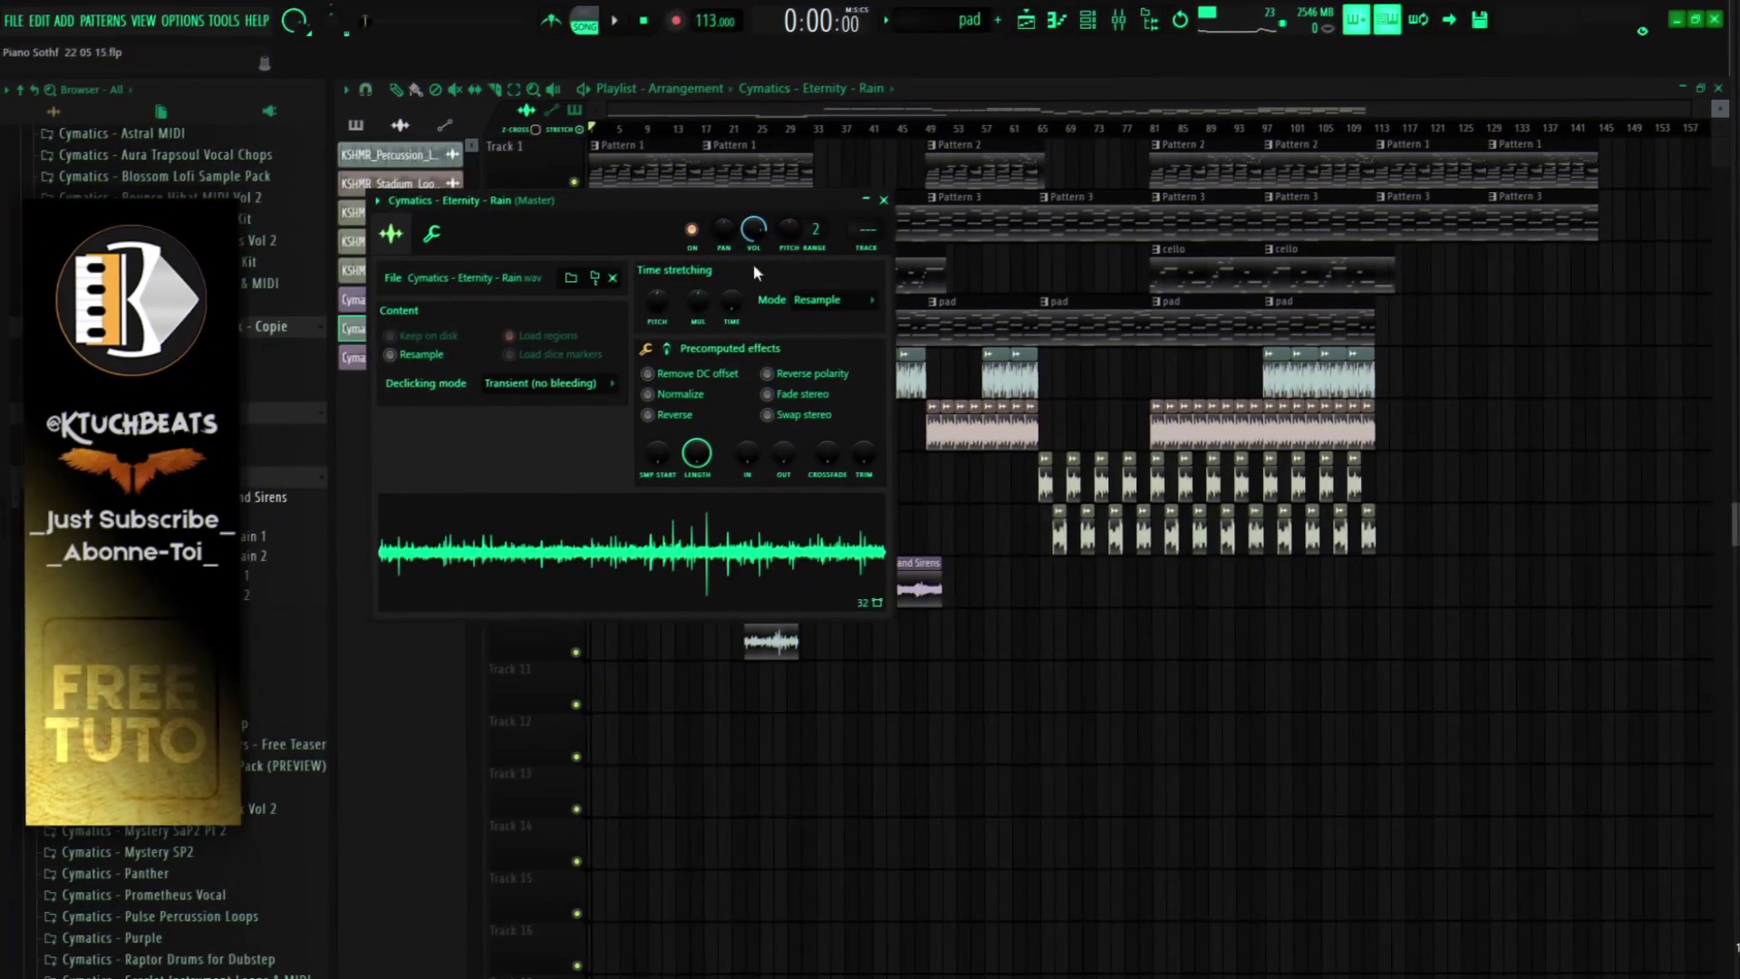
{"action": "left_click_drag", "start_coordinate": [753, 230], "coordinate": [754, 272]}
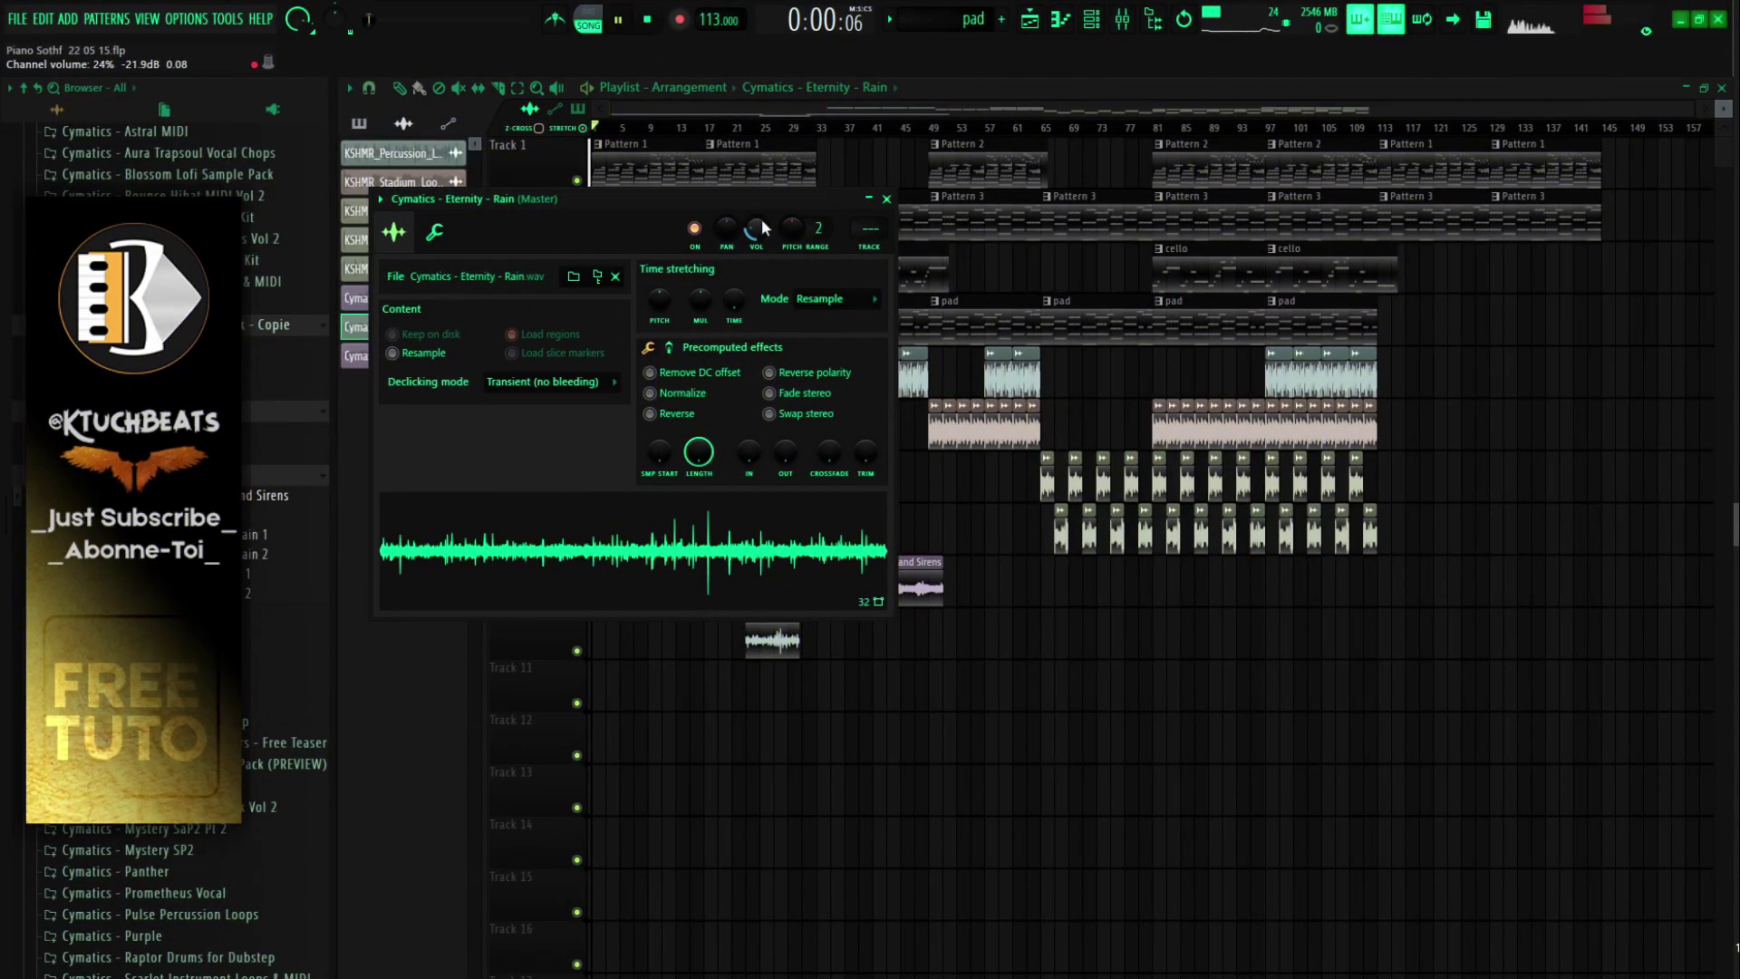
{"action": "left_click", "coordinate": [886, 199]}
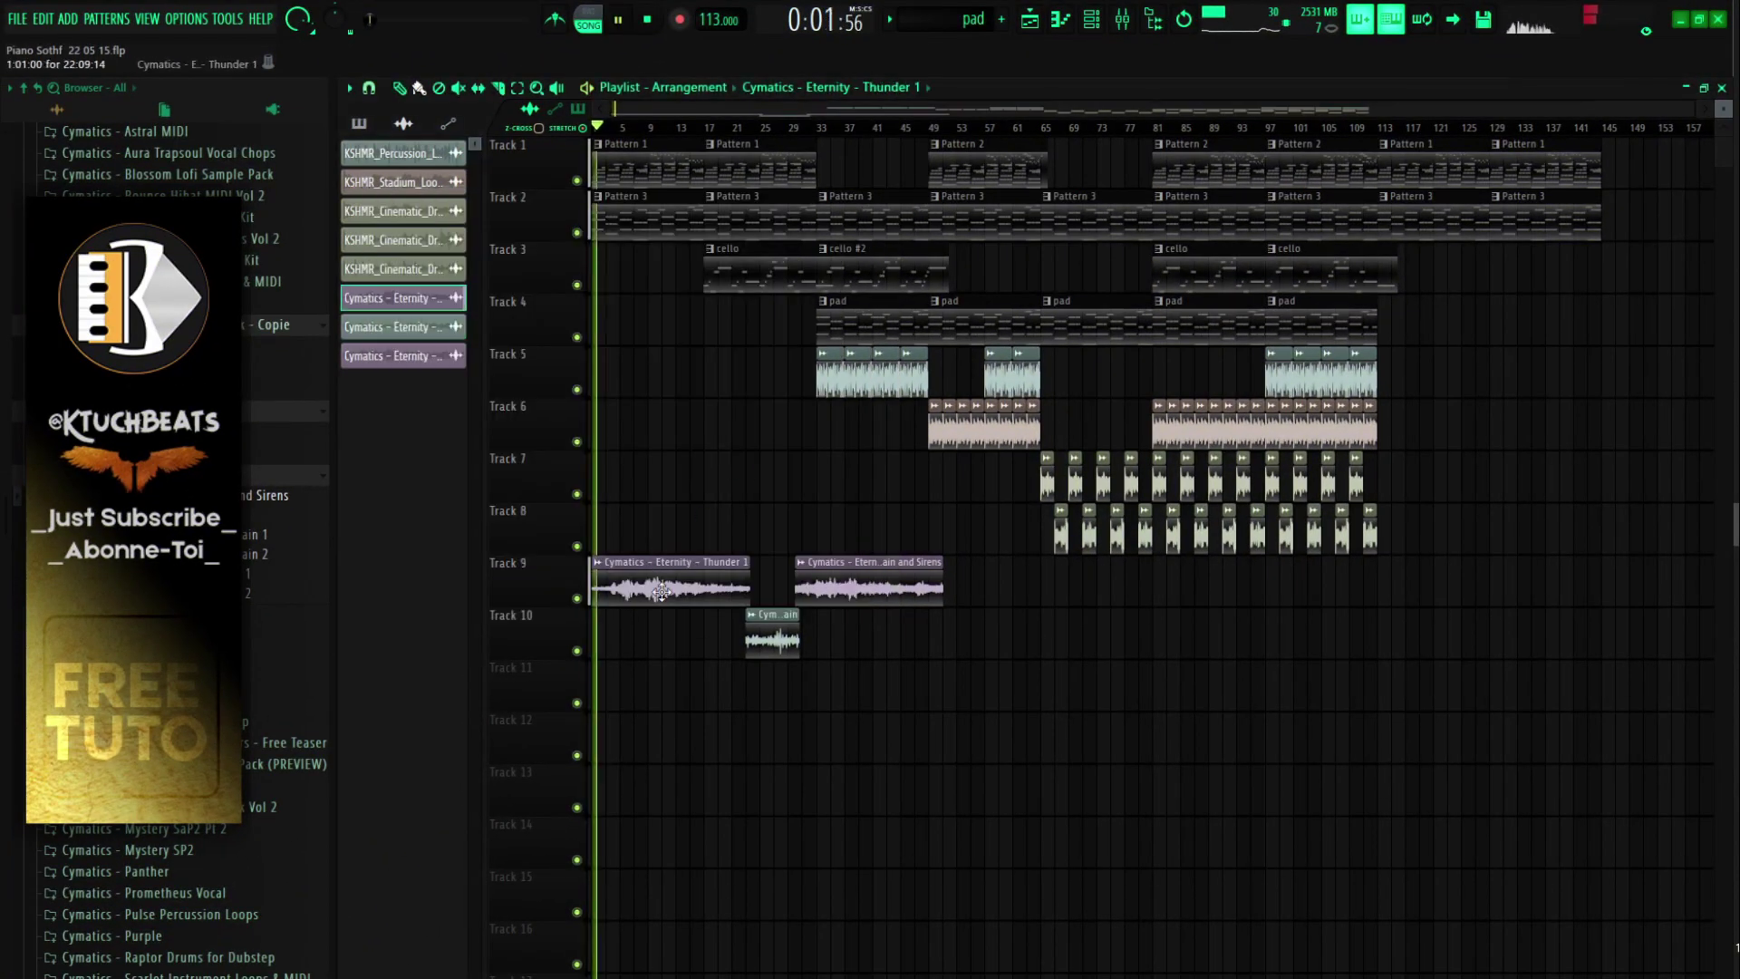
Step: Set the channel volumes of the ambience samples: Thunder 1 to 6%, Rain to 8%, and Rain and Sirens to 7%
{"action": "double_click", "coordinate": [661, 592]}
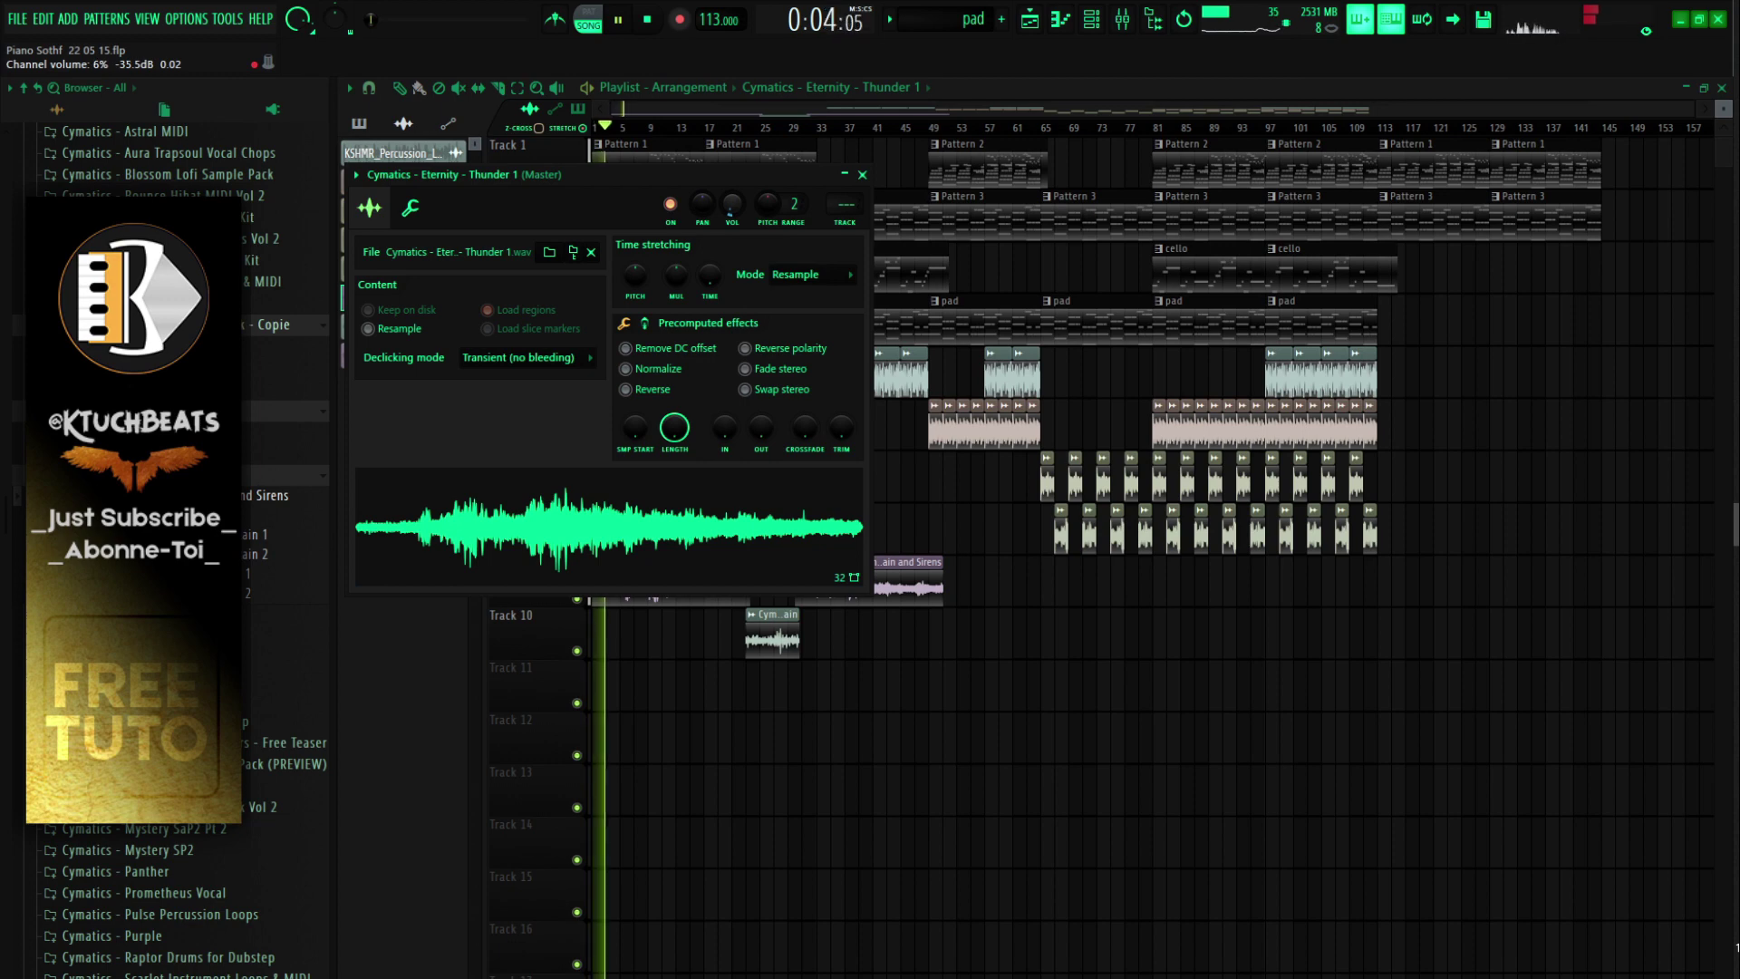
{"action": "left_click", "coordinate": [862, 176]}
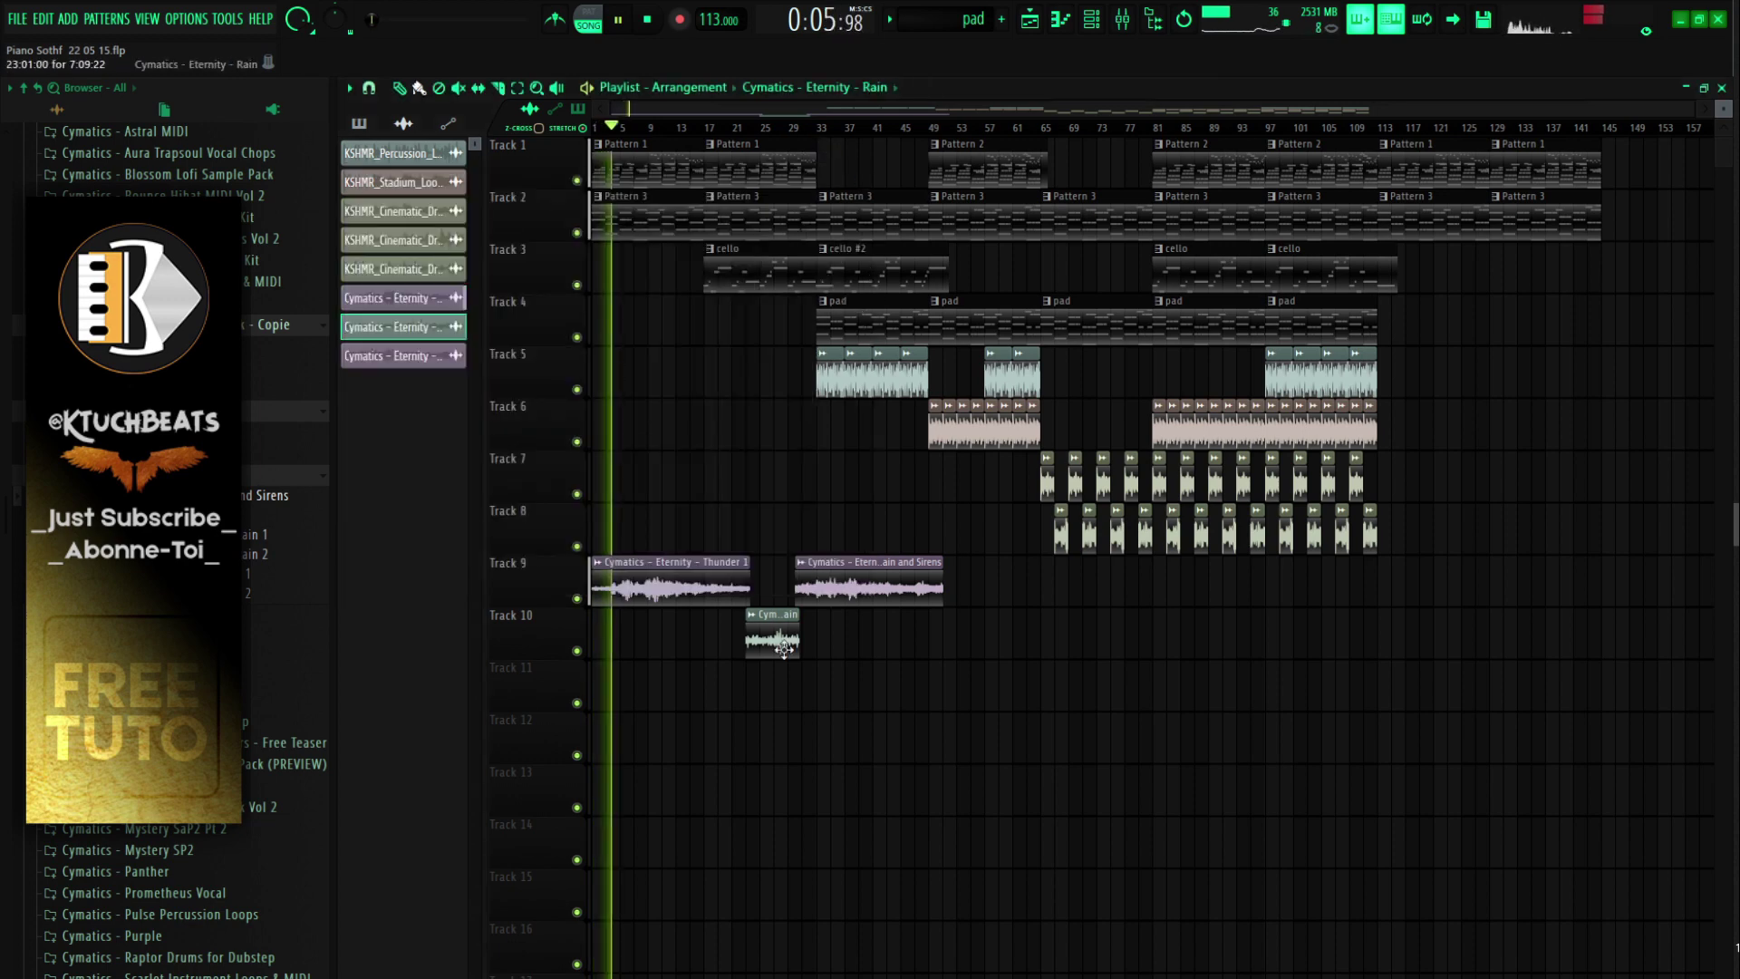
{"action": "double_click", "coordinate": [784, 647]}
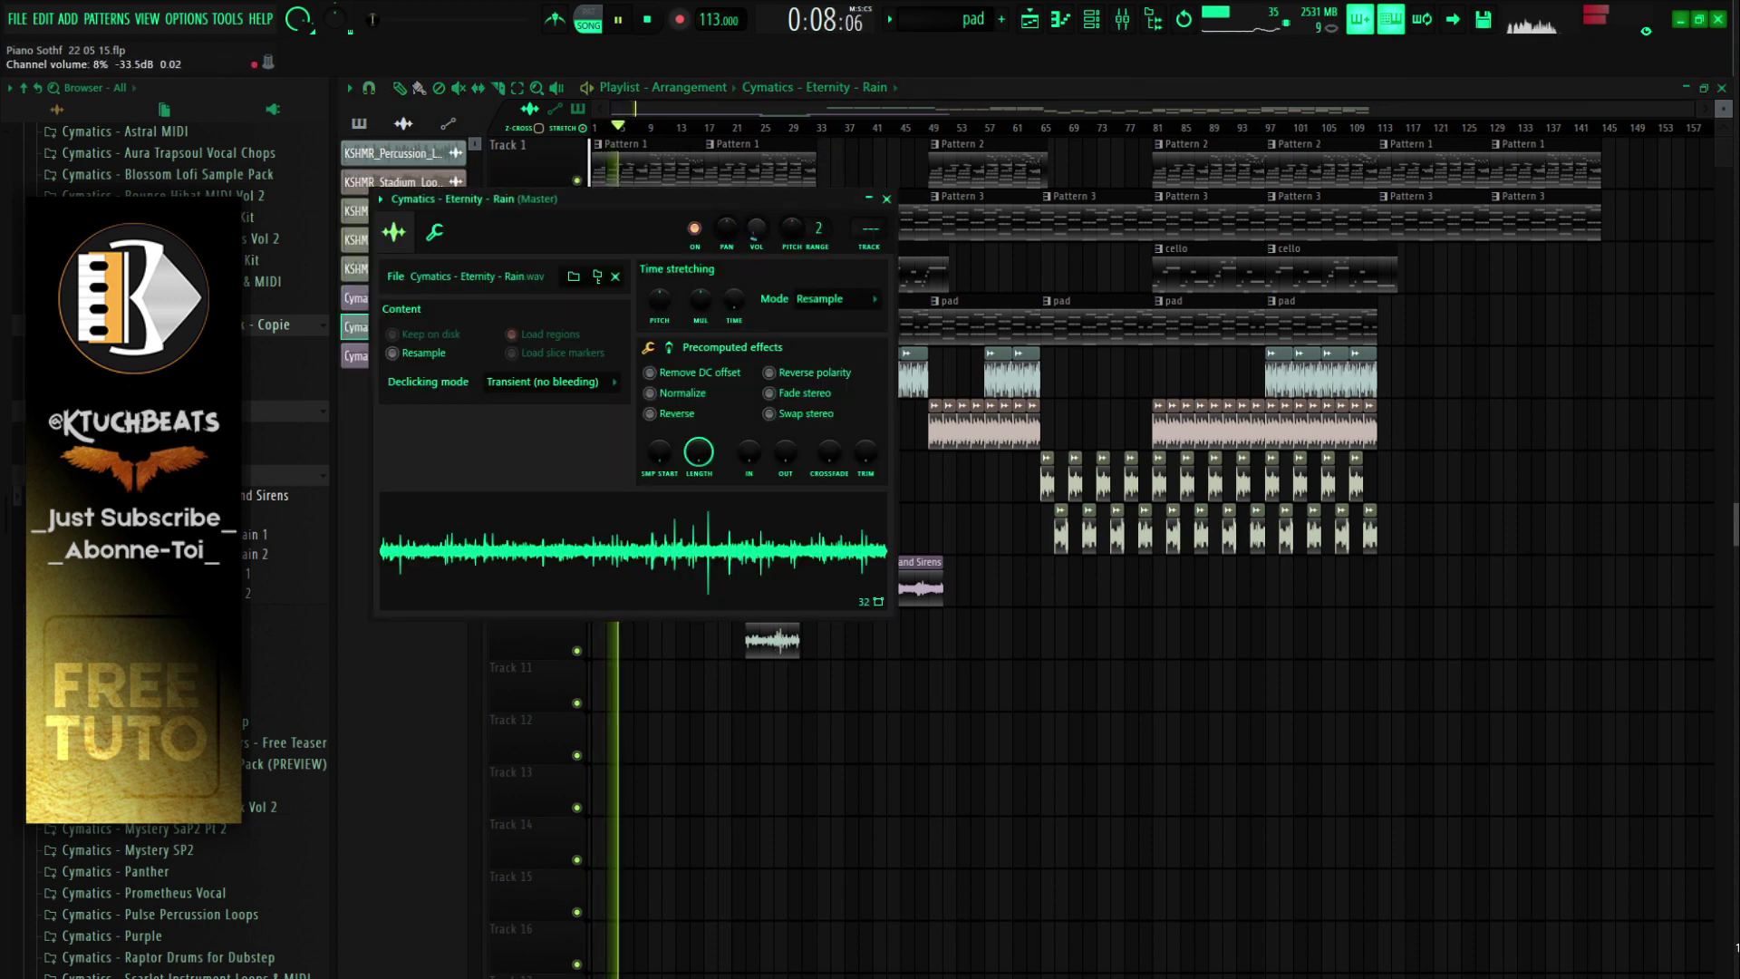
{"action": "left_click", "coordinate": [891, 202]}
{"action": "double_click", "coordinate": [897, 580]}
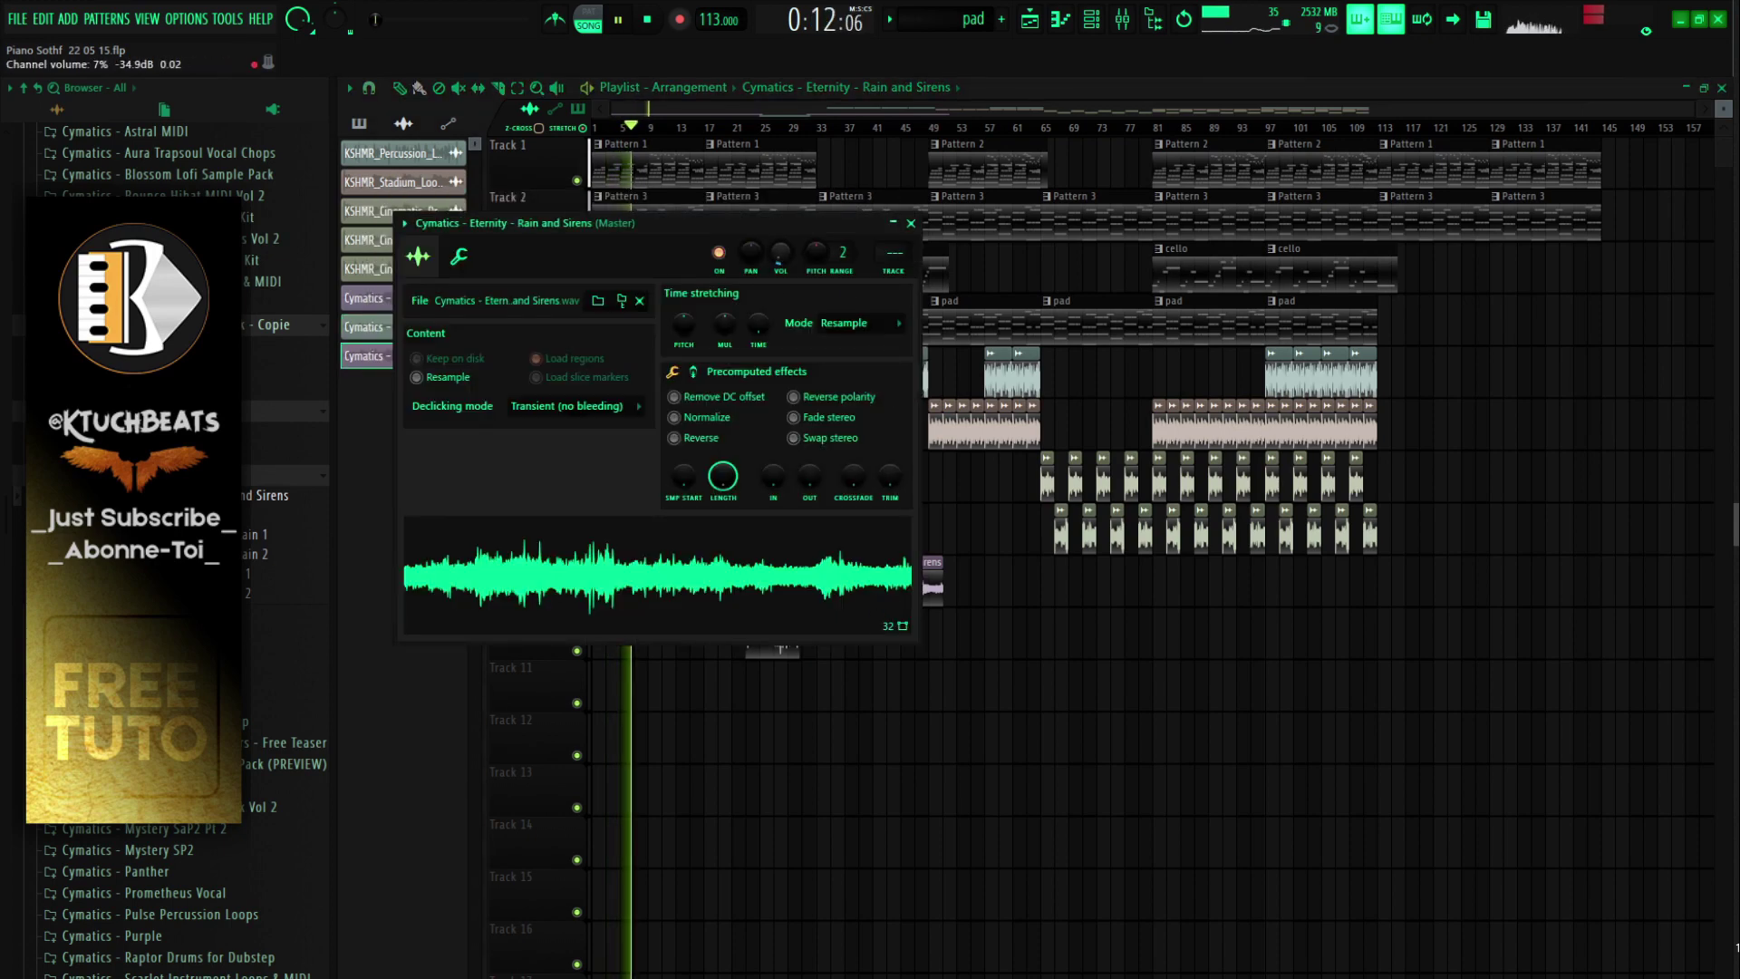
{"action": "left_click", "coordinate": [911, 223]}
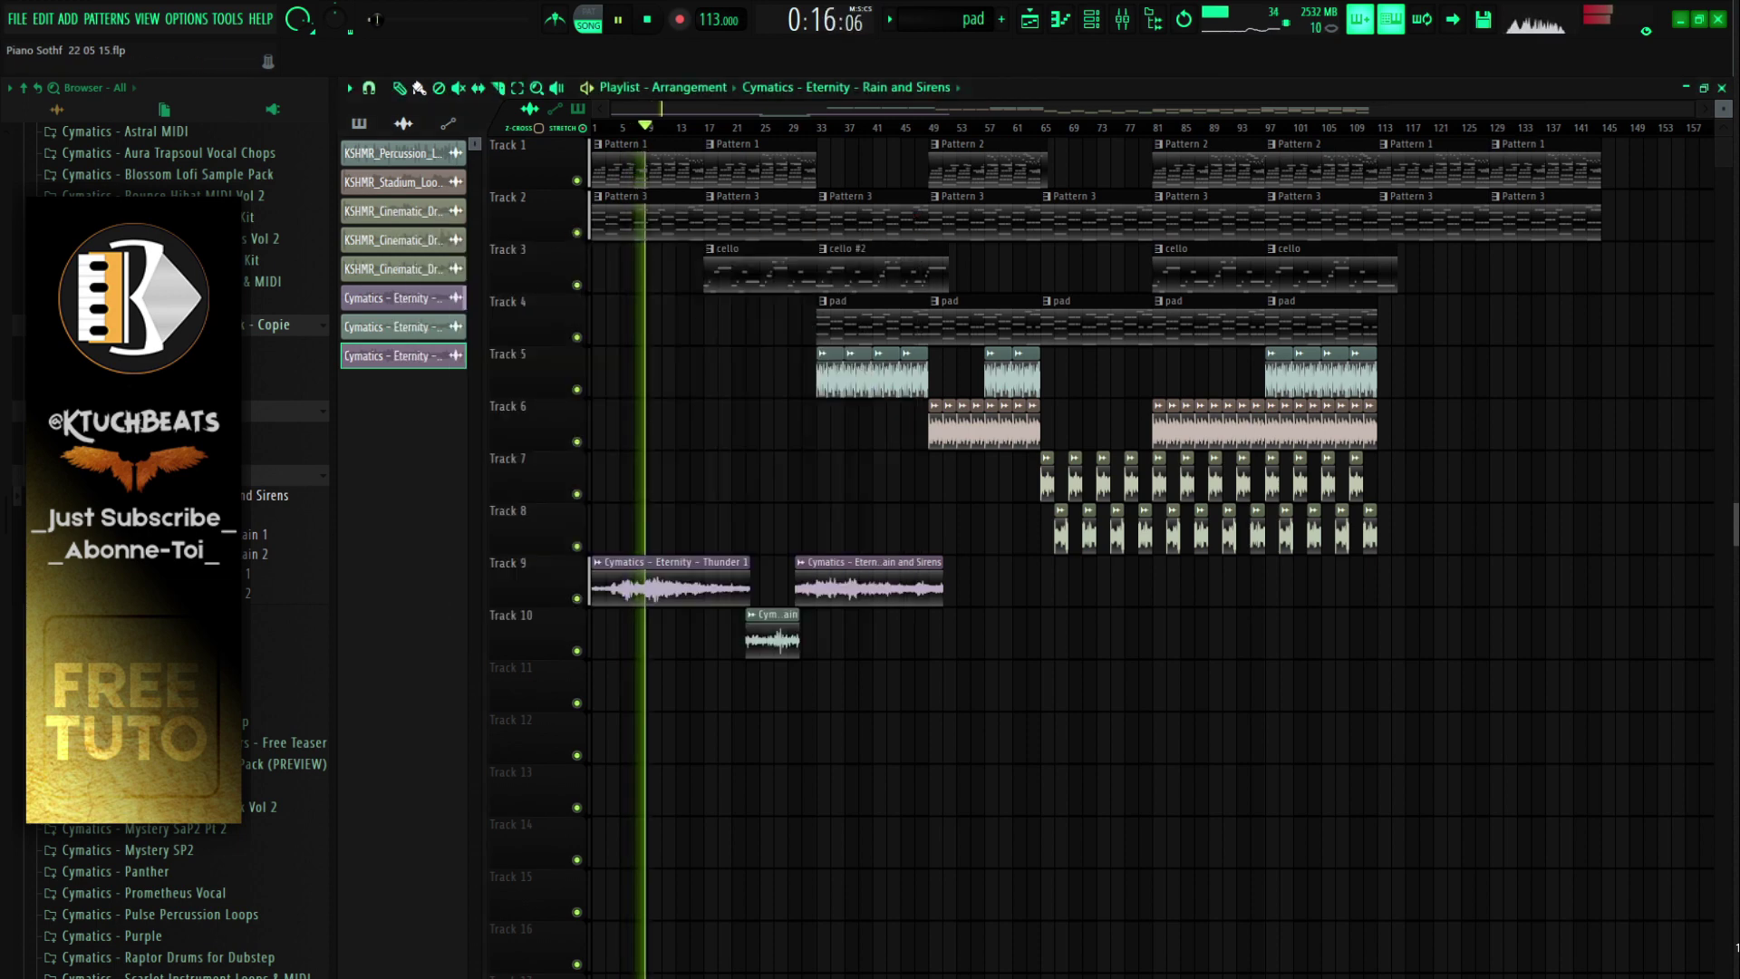
Step: Place the Cymatics LIFE samples Rain and Windchimes 2 on track 11, Thunder Close 5 on track 12, and Car Driving on Metal Bridge 6 on track 10
{"action": "key", "text": "space"}
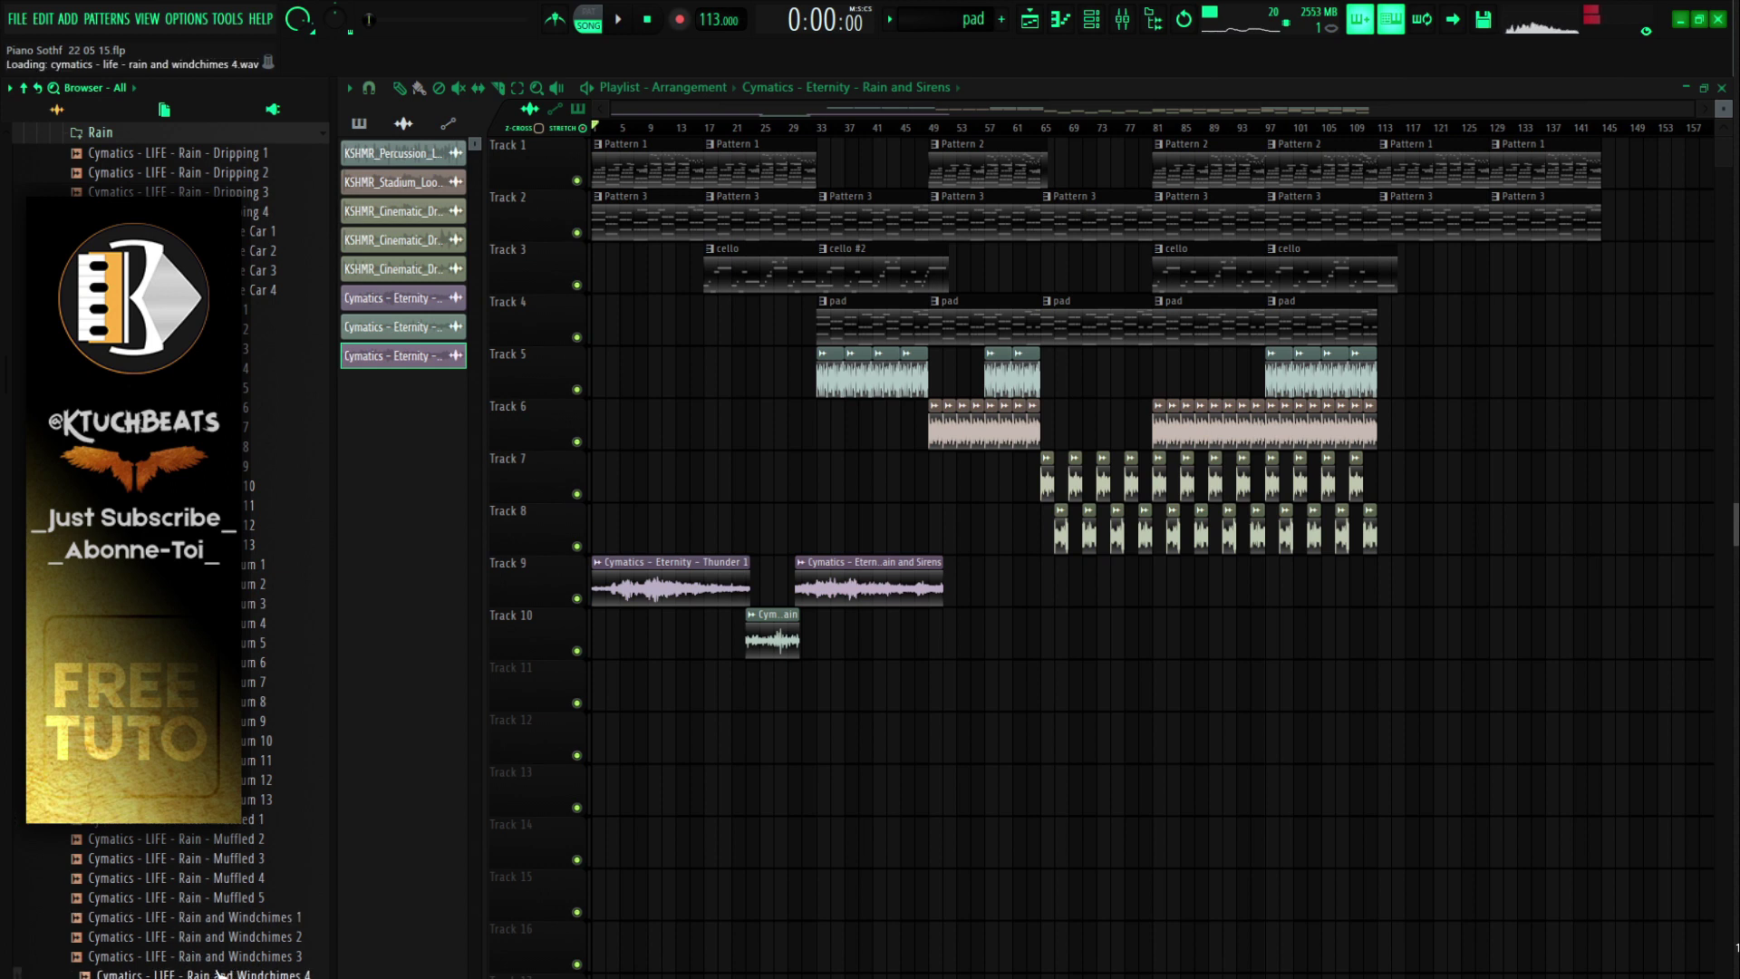
{"action": "scroll", "coordinate": [272, 816], "scroll_direction": "down", "scroll_amount": 6}
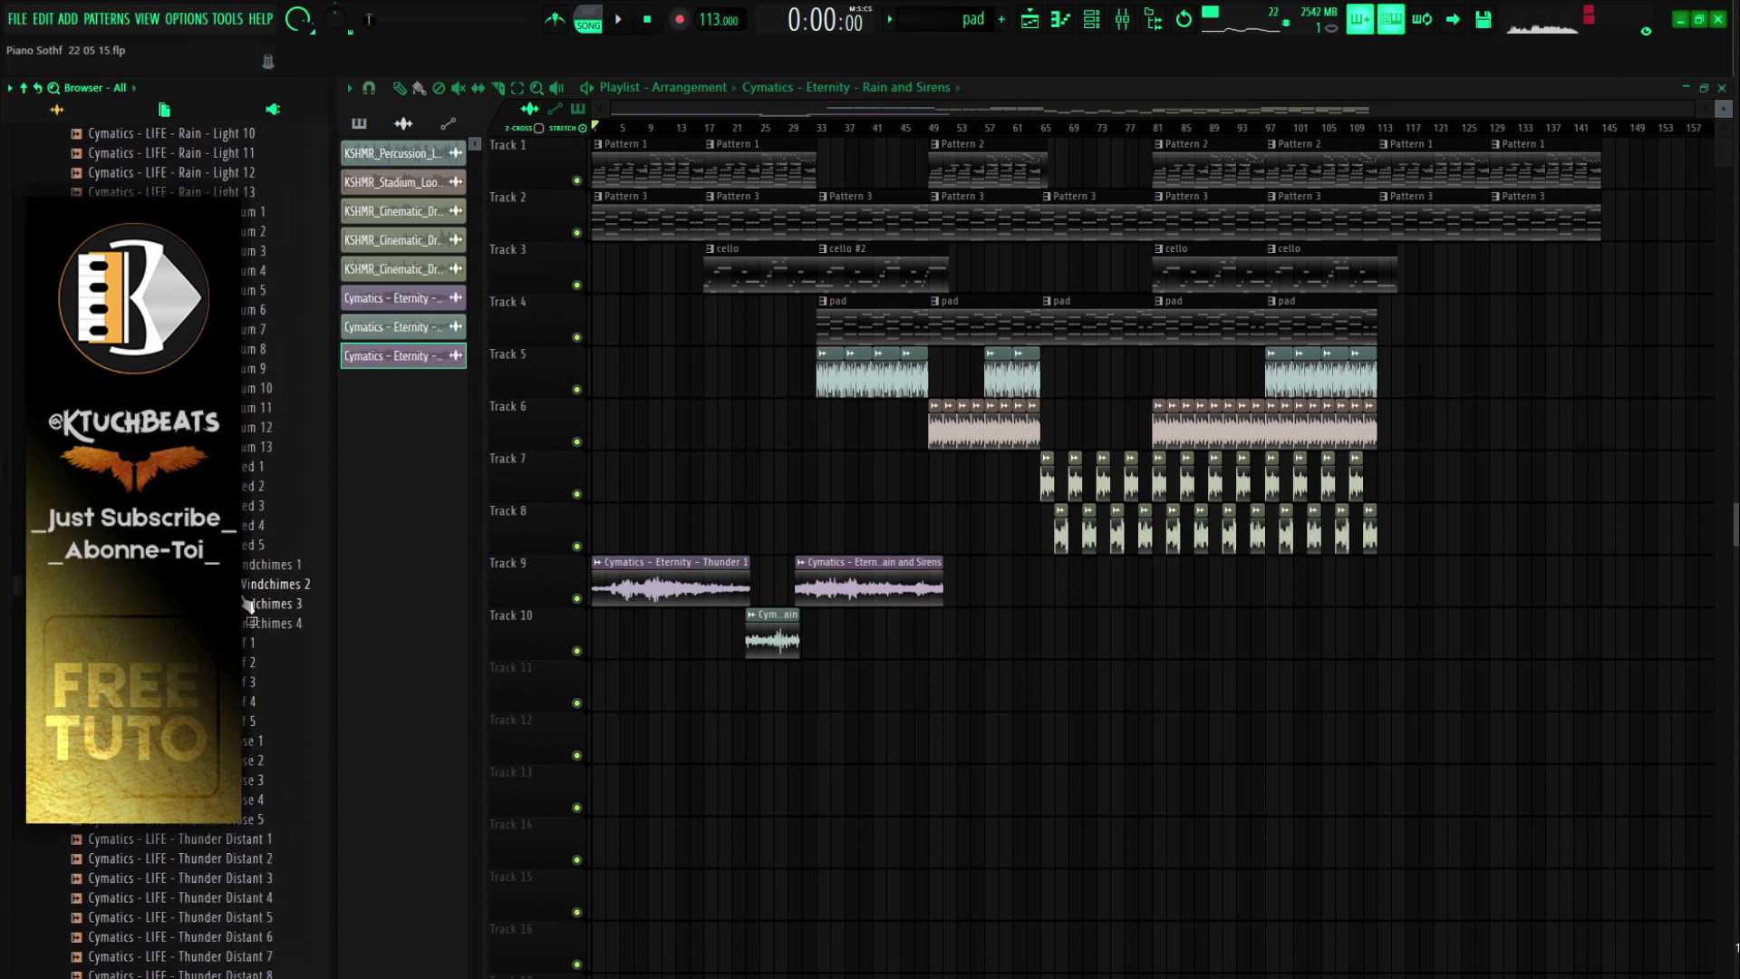
{"action": "left_click_drag", "start_coordinate": [245, 600], "coordinate": [710, 648]}
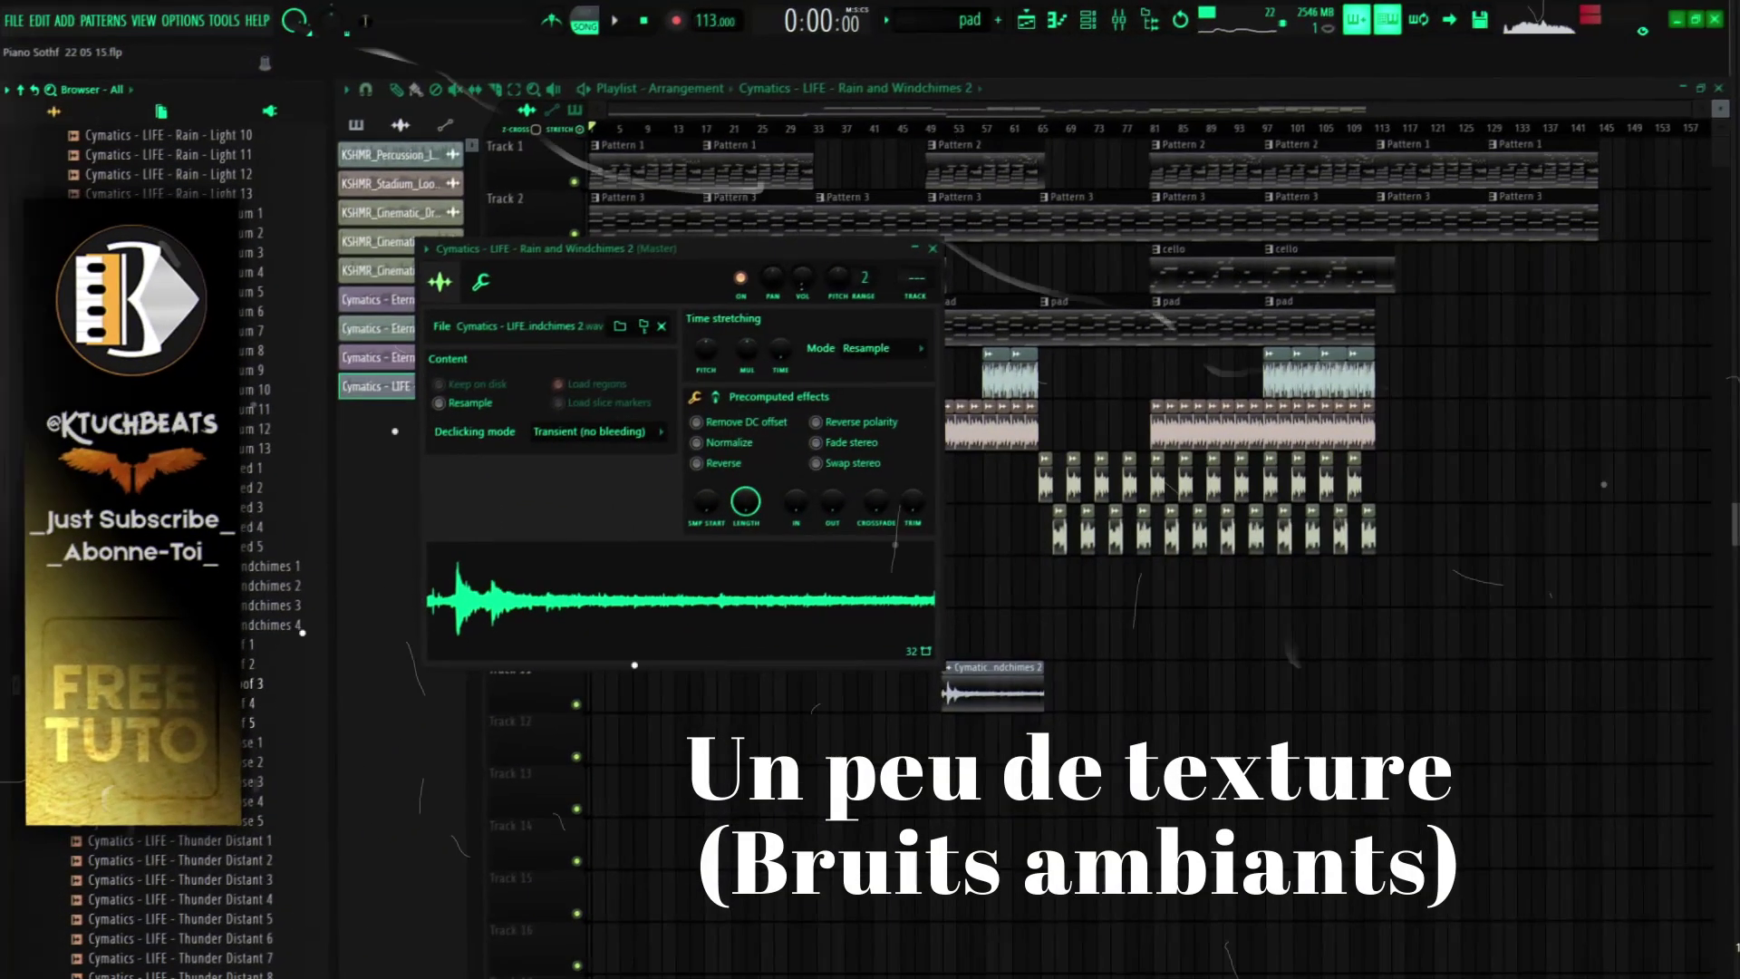
{"action": "left_click_drag", "start_coordinate": [254, 819], "coordinate": [798, 729]}
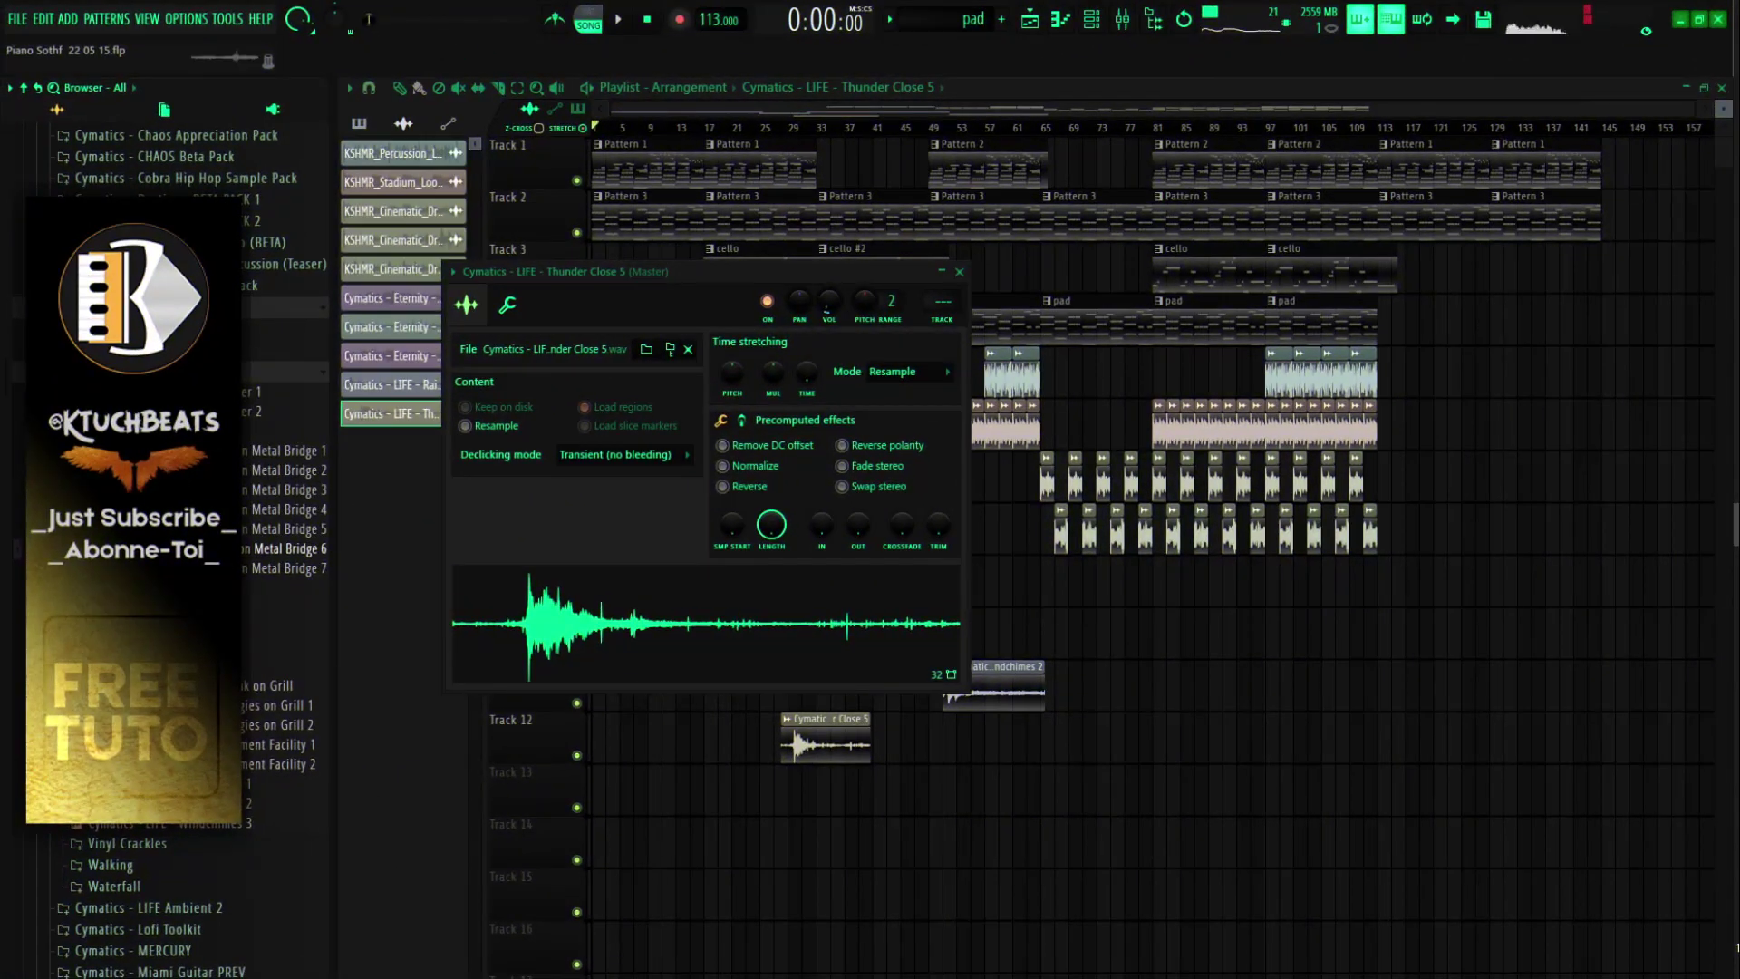
{"action": "left_click_drag", "start_coordinate": [1053, 628], "coordinate": [1051, 630]}
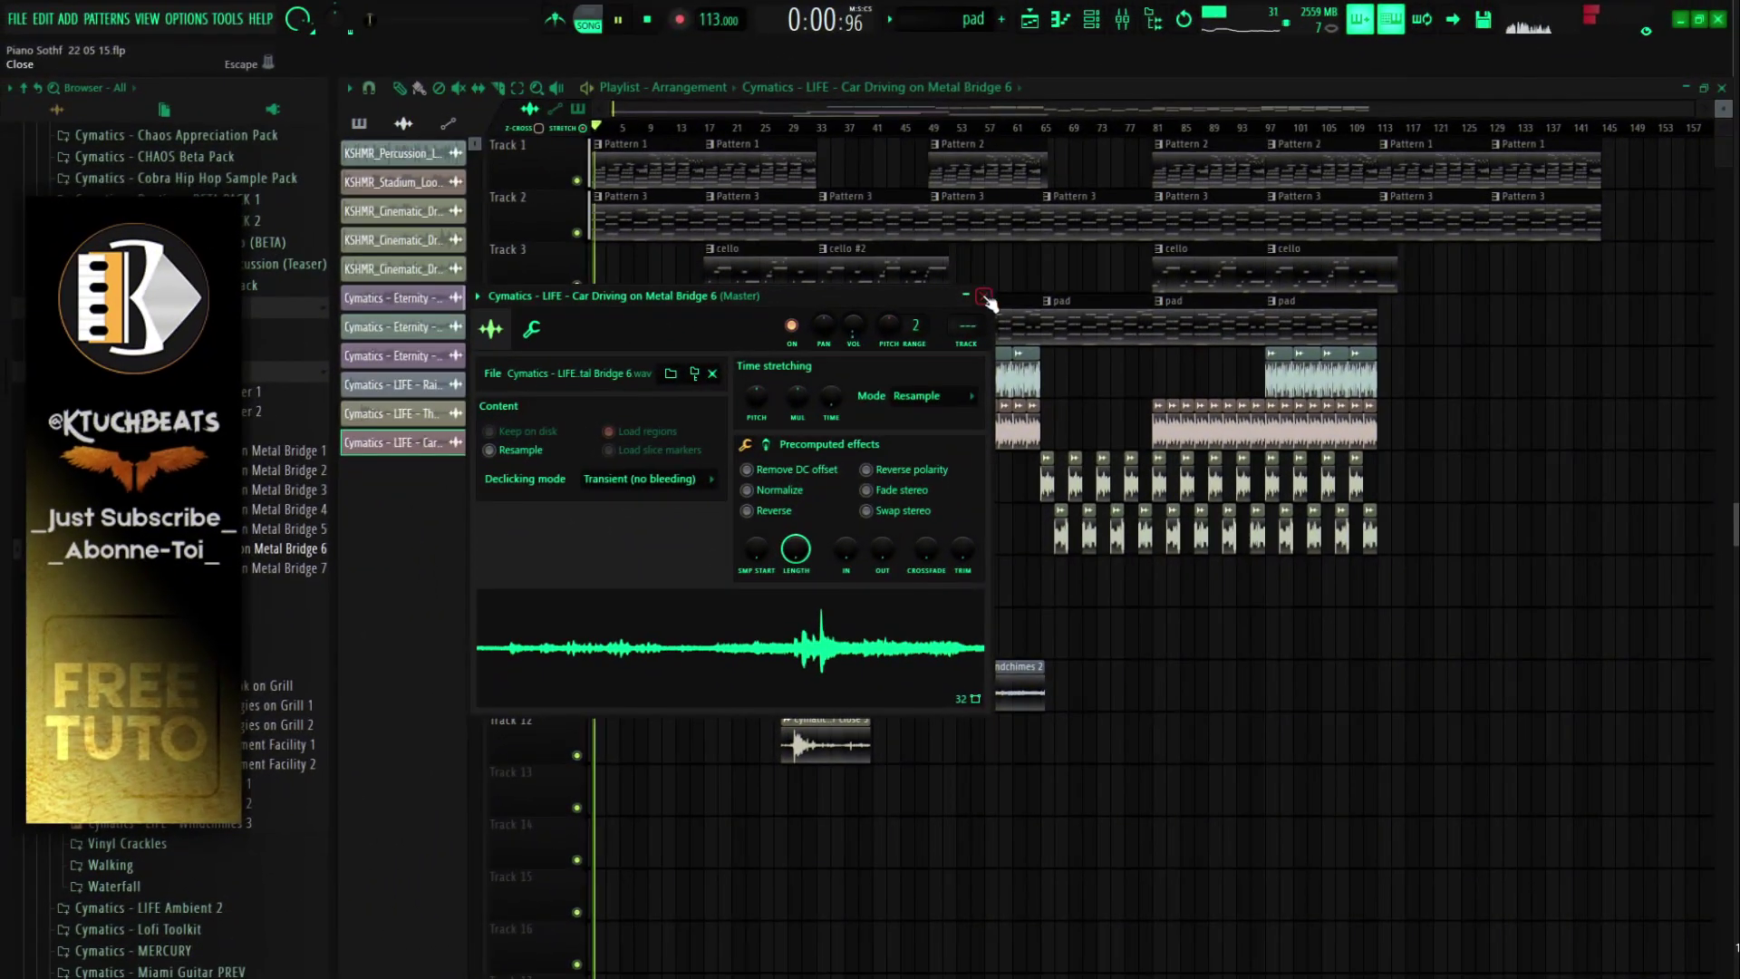
{"action": "left_click", "coordinate": [984, 297]}
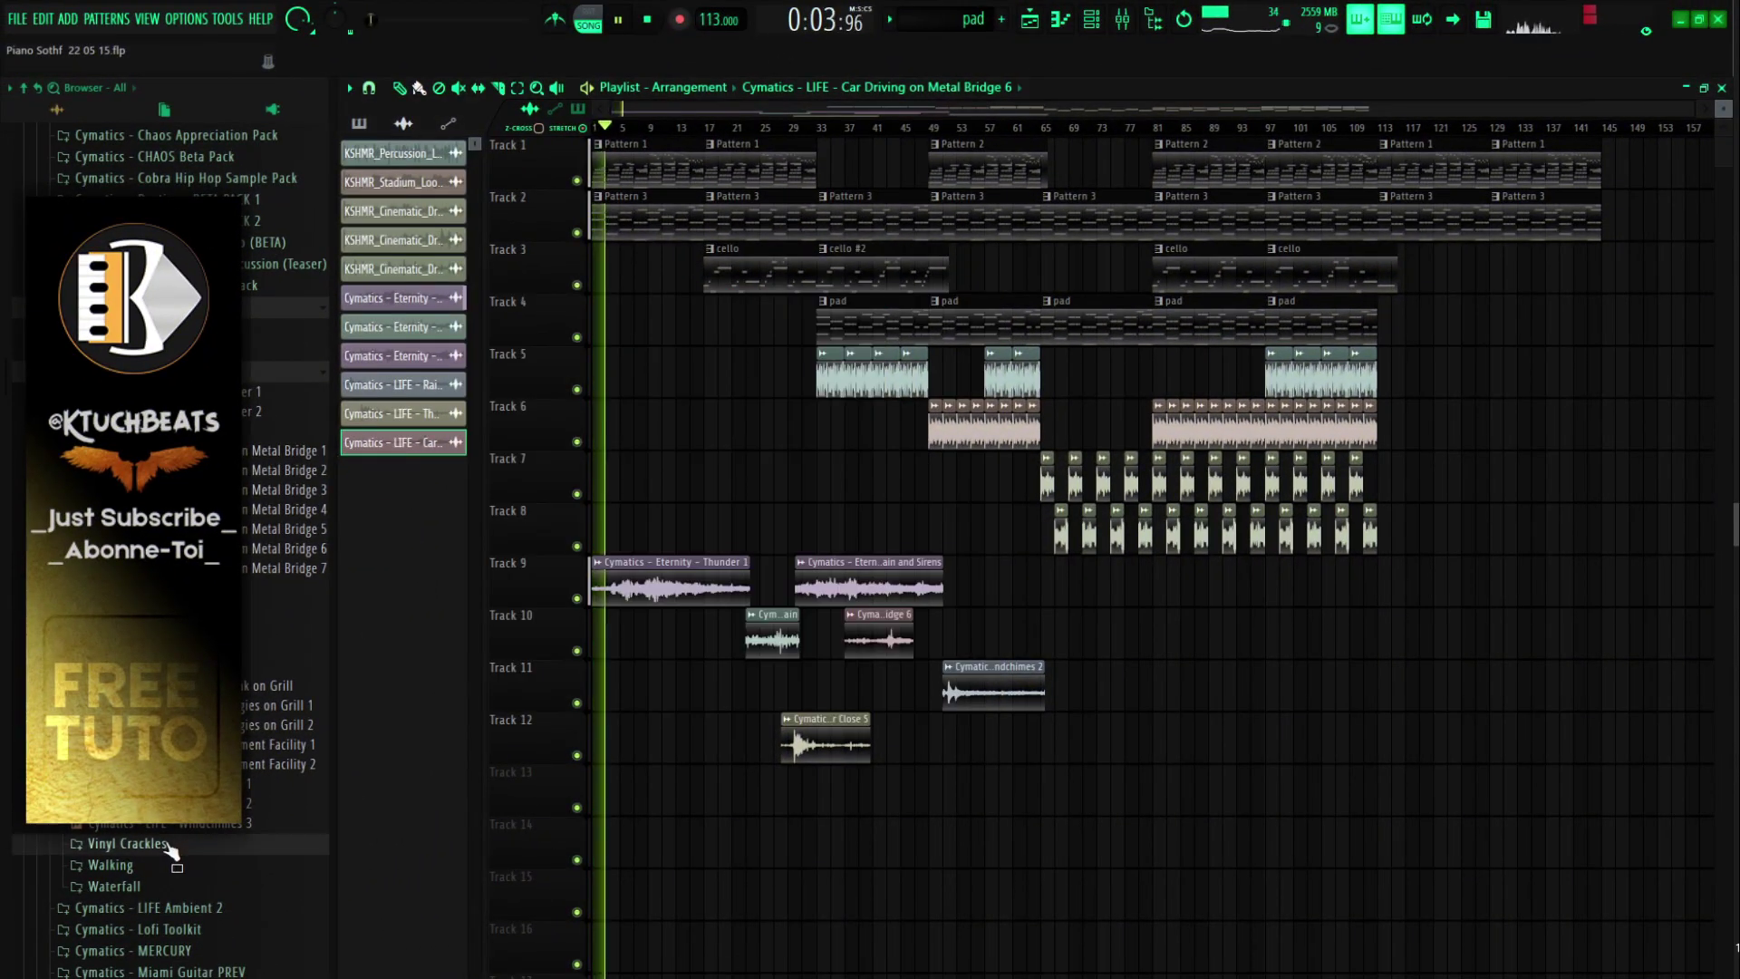
Step: Lay out staggered copies of the Cymatics LIFE Vinyl Crackle 23, 28 and 13 samples from bar 1 across playlist tracks 13 to 15
{"action": "left_click", "coordinate": [127, 843]}
{"action": "key", "text": "space"}
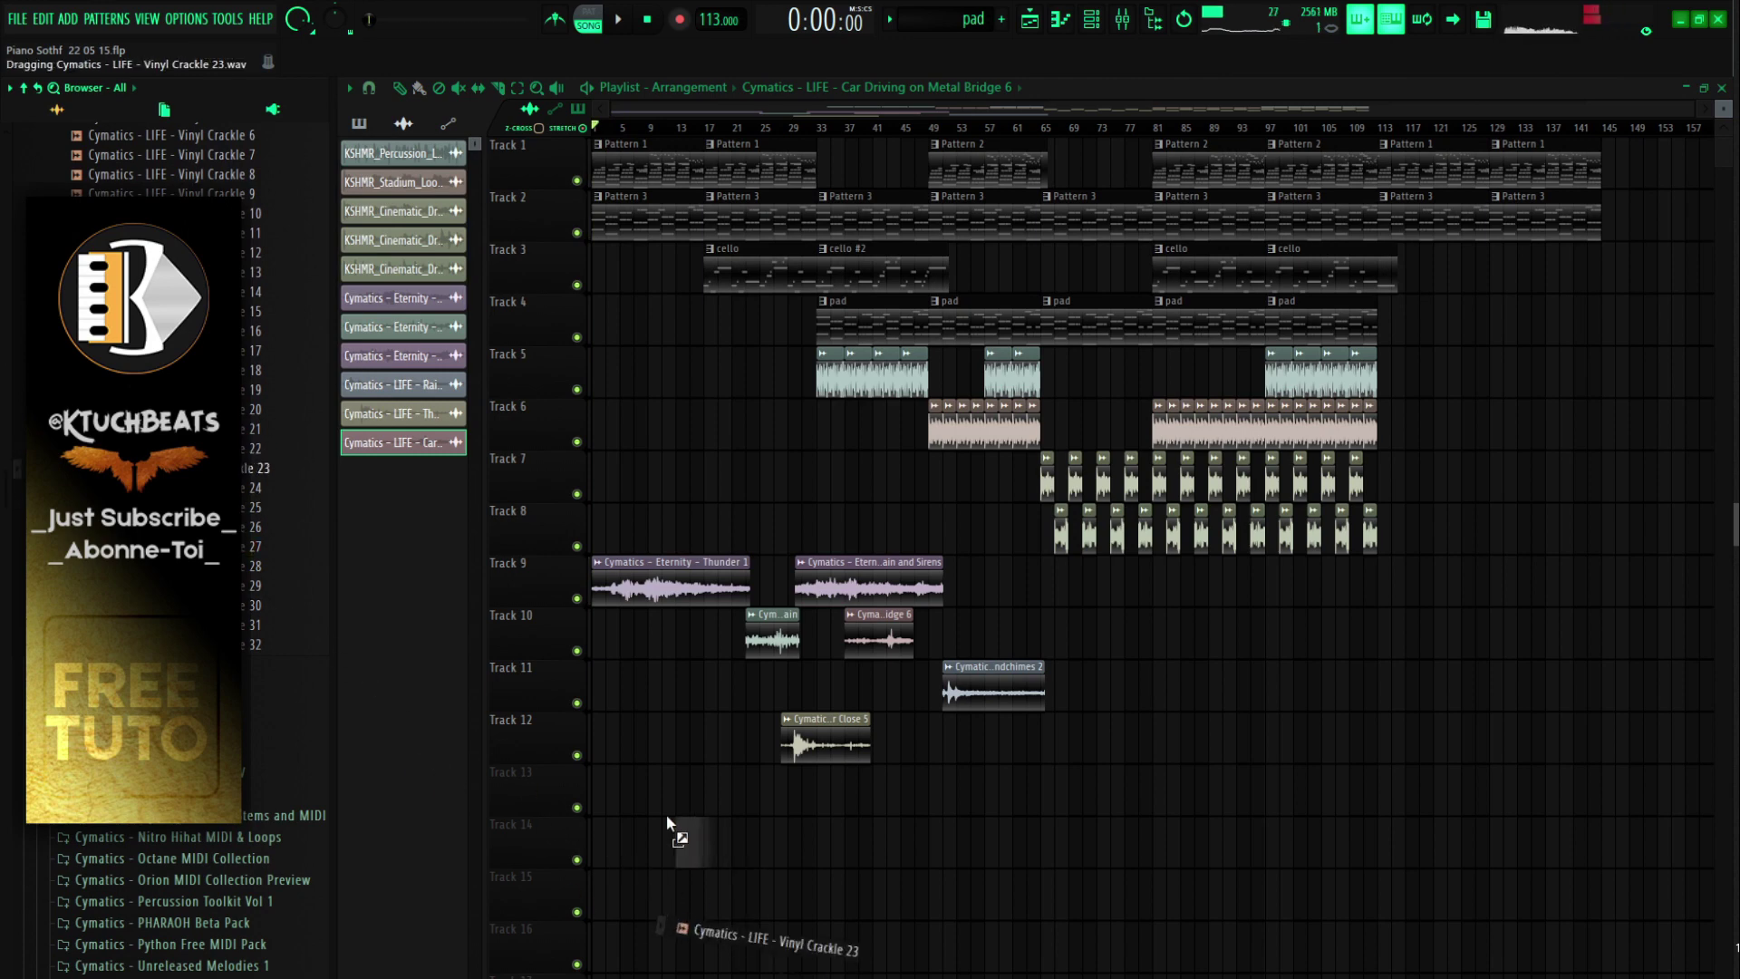
{"action": "left_click_drag", "start_coordinate": [667, 813], "coordinate": [598, 793]}
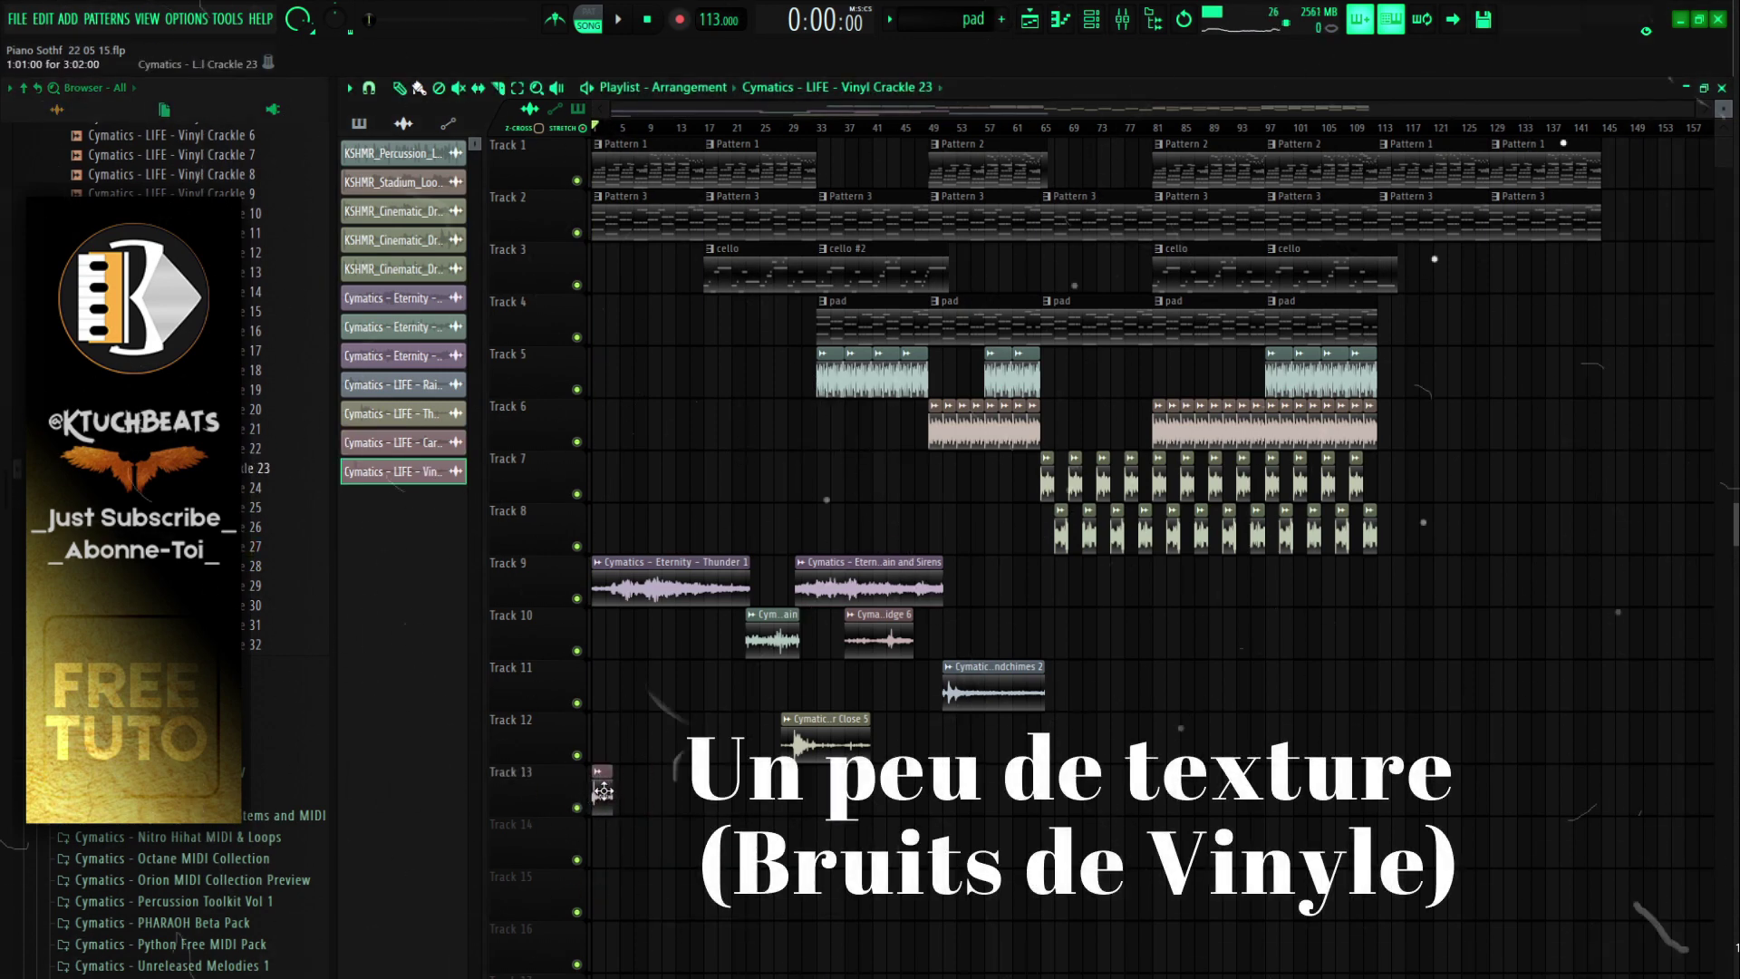
{"action": "left_click", "coordinate": [218, 566]}
{"action": "left_click_drag", "start_coordinate": [218, 567], "coordinate": [609, 856]}
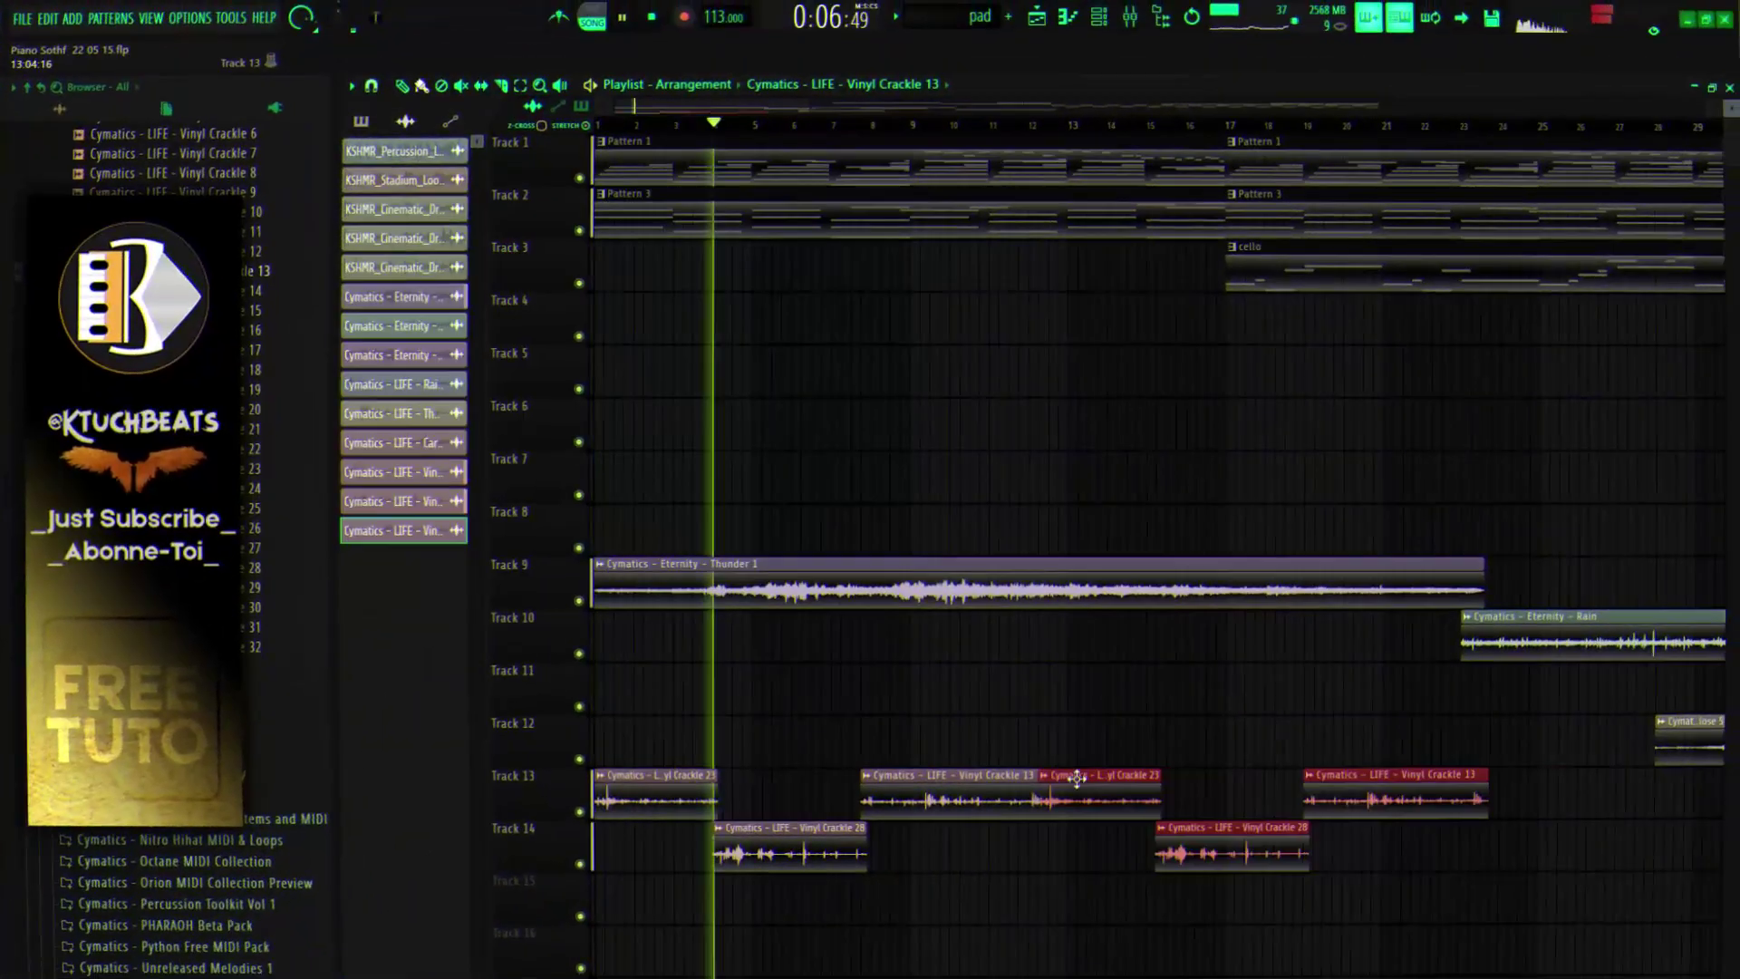
{"action": "scroll", "coordinate": [1077, 779], "scroll_direction": "down", "scroll_amount": 1}
{"action": "left_click_drag", "start_coordinate": [1234, 797], "coordinate": [1236, 856]}
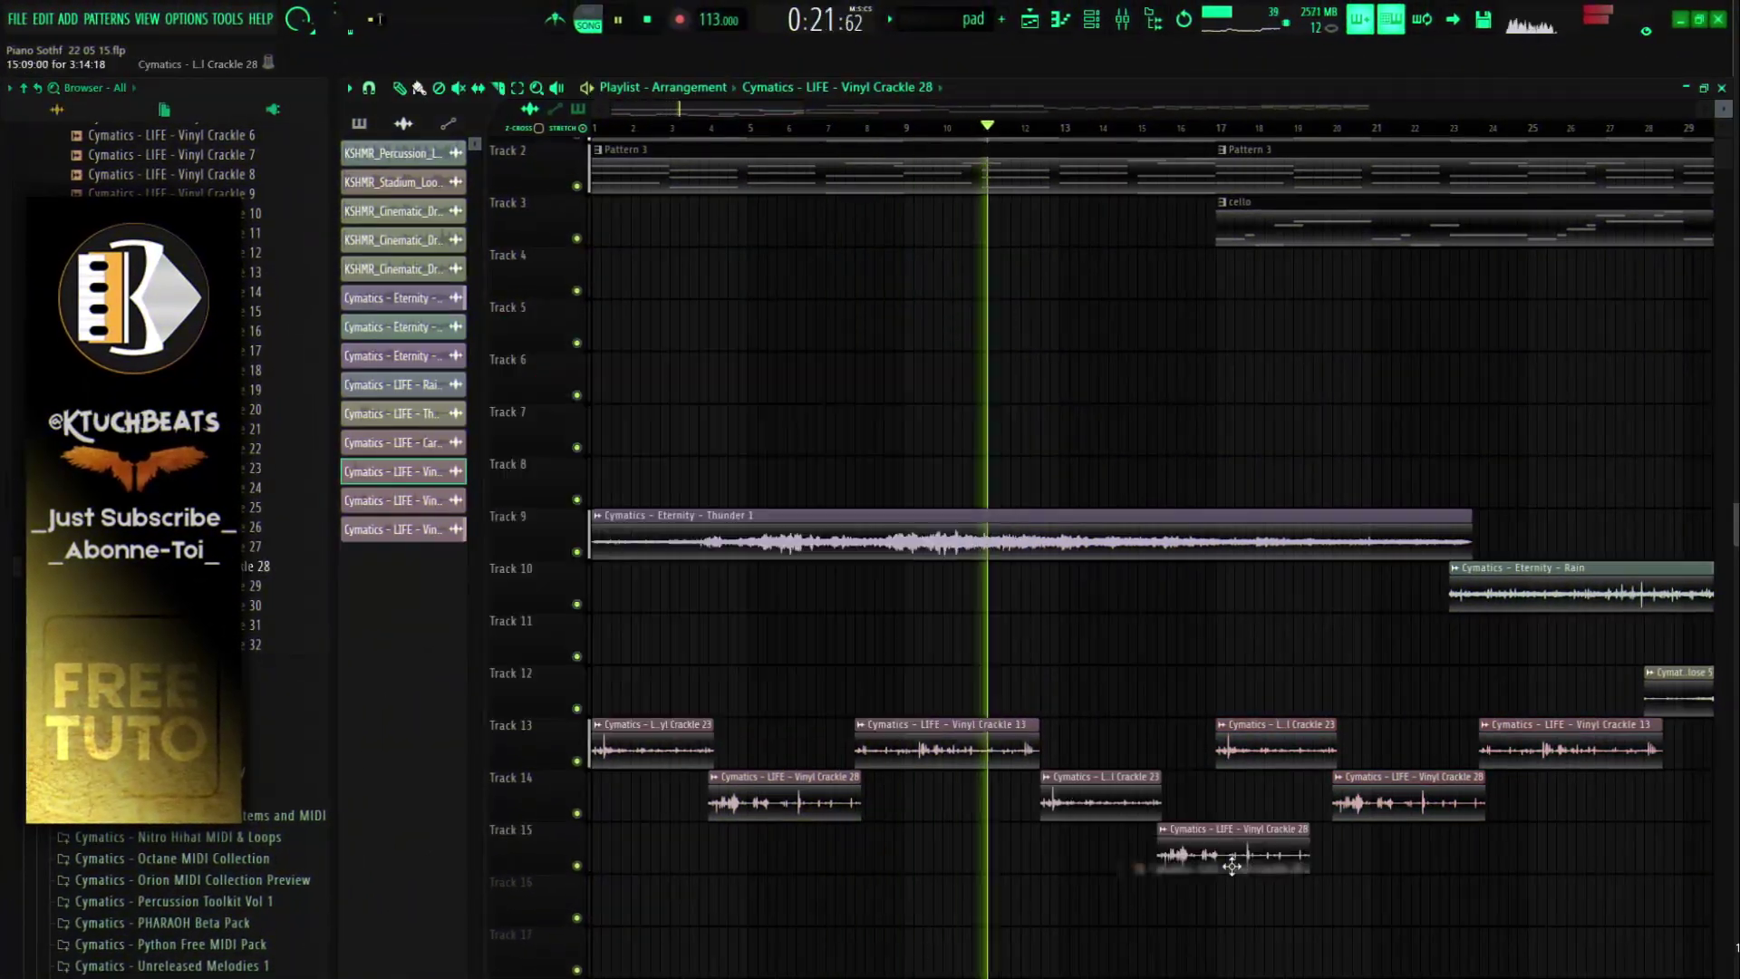
Step: Place the Cymatics LIFE Waterfall Stream 4 sample on playlist track 10 after the Metal Bridge clip
{"action": "scroll", "coordinate": [1069, 823], "scroll_direction": "down", "scroll_amount": 5}
{"action": "scroll", "coordinate": [975, 725], "scroll_direction": "up", "scroll_amount": 5}
{"action": "scroll", "coordinate": [793, 682], "scroll_direction": "down", "scroll_amount": 5}
{"action": "left_click_drag", "start_coordinate": [172, 862], "coordinate": [884, 585]}
{"action": "double_click", "coordinate": [897, 568]}
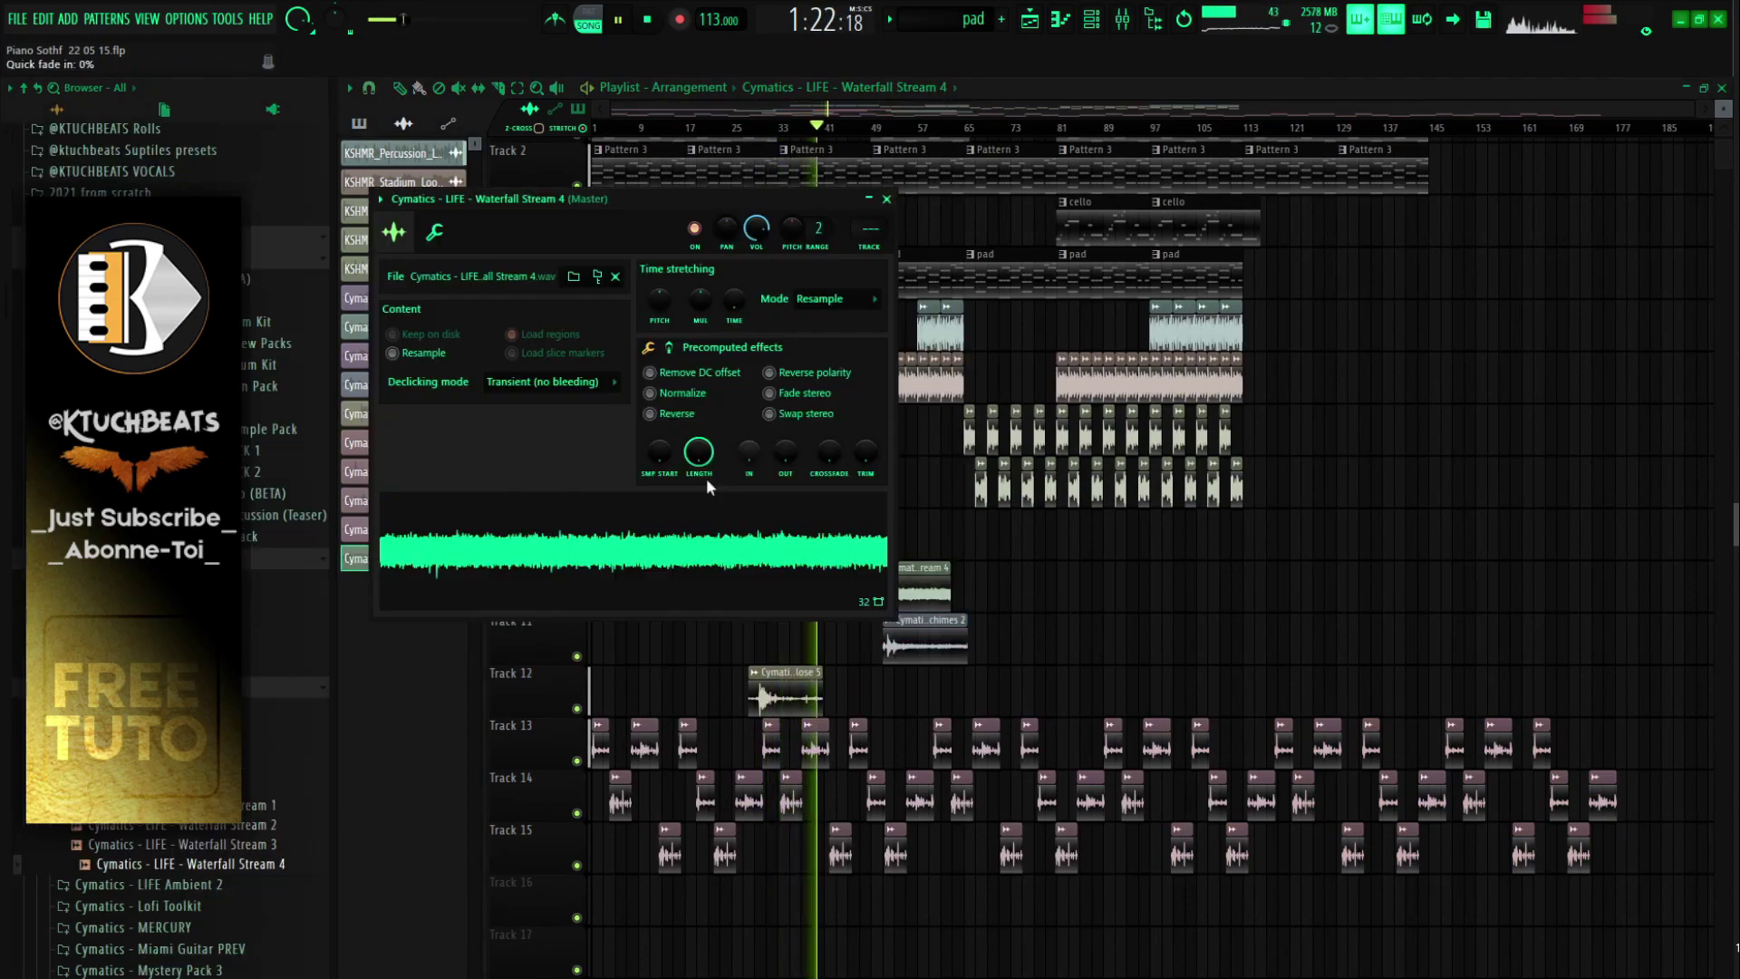
{"action": "left_click", "coordinate": [882, 196]}
Step: Select the ambience clips on tracks 9 to 11 and duplicate them twice along the timeline
{"action": "left_click_drag", "start_coordinate": [594, 521], "coordinate": [988, 655]}
{"action": "key", "text": "ctrl+b"}
{"action": "key", "text": "ctrl+b"}
{"action": "key", "text": "F9"}
{"action": "left_click", "coordinate": [744, 299]}
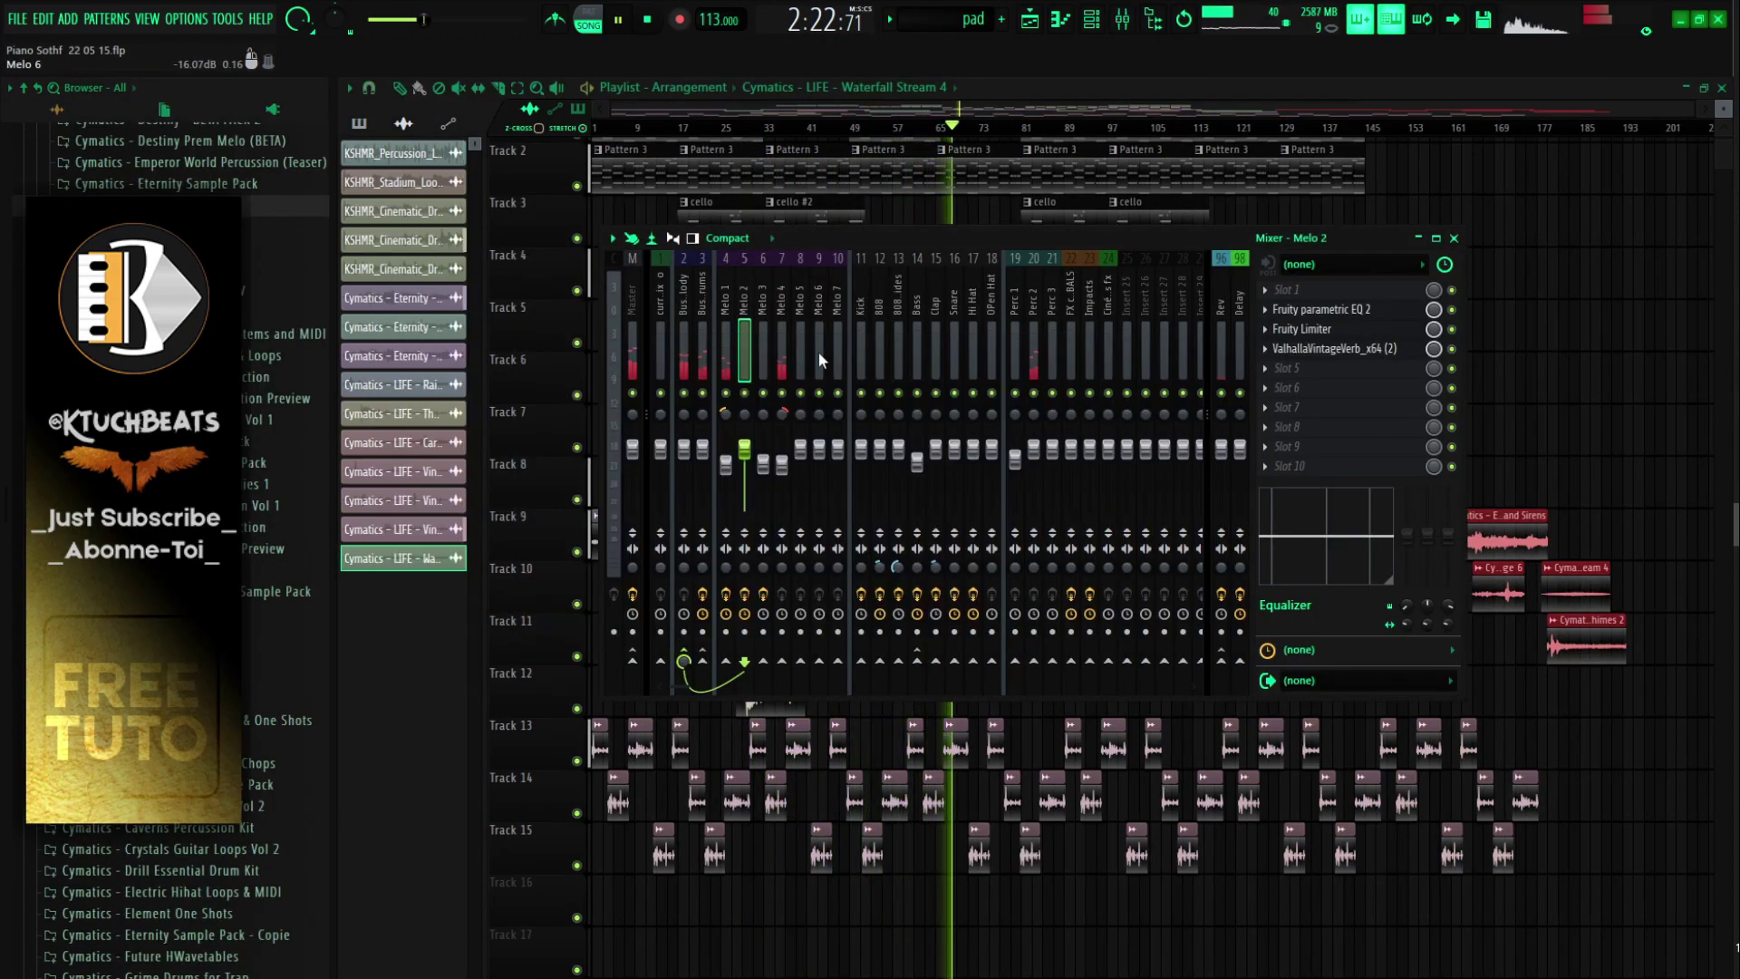
{"action": "key", "text": "F9"}
Step: Deselect the clips, move the Thunder Close 5 clip up to track 11, and narrow the browser
{"action": "key", "text": "ctrl+d"}
{"action": "left_click_drag", "start_coordinate": [777, 693], "coordinate": [777, 641]}
{"action": "left_click_drag", "start_coordinate": [334, 453], "coordinate": [269, 453]}
{"action": "scroll", "coordinate": [1047, 362], "scroll_direction": "down", "scroll_amount": 4}
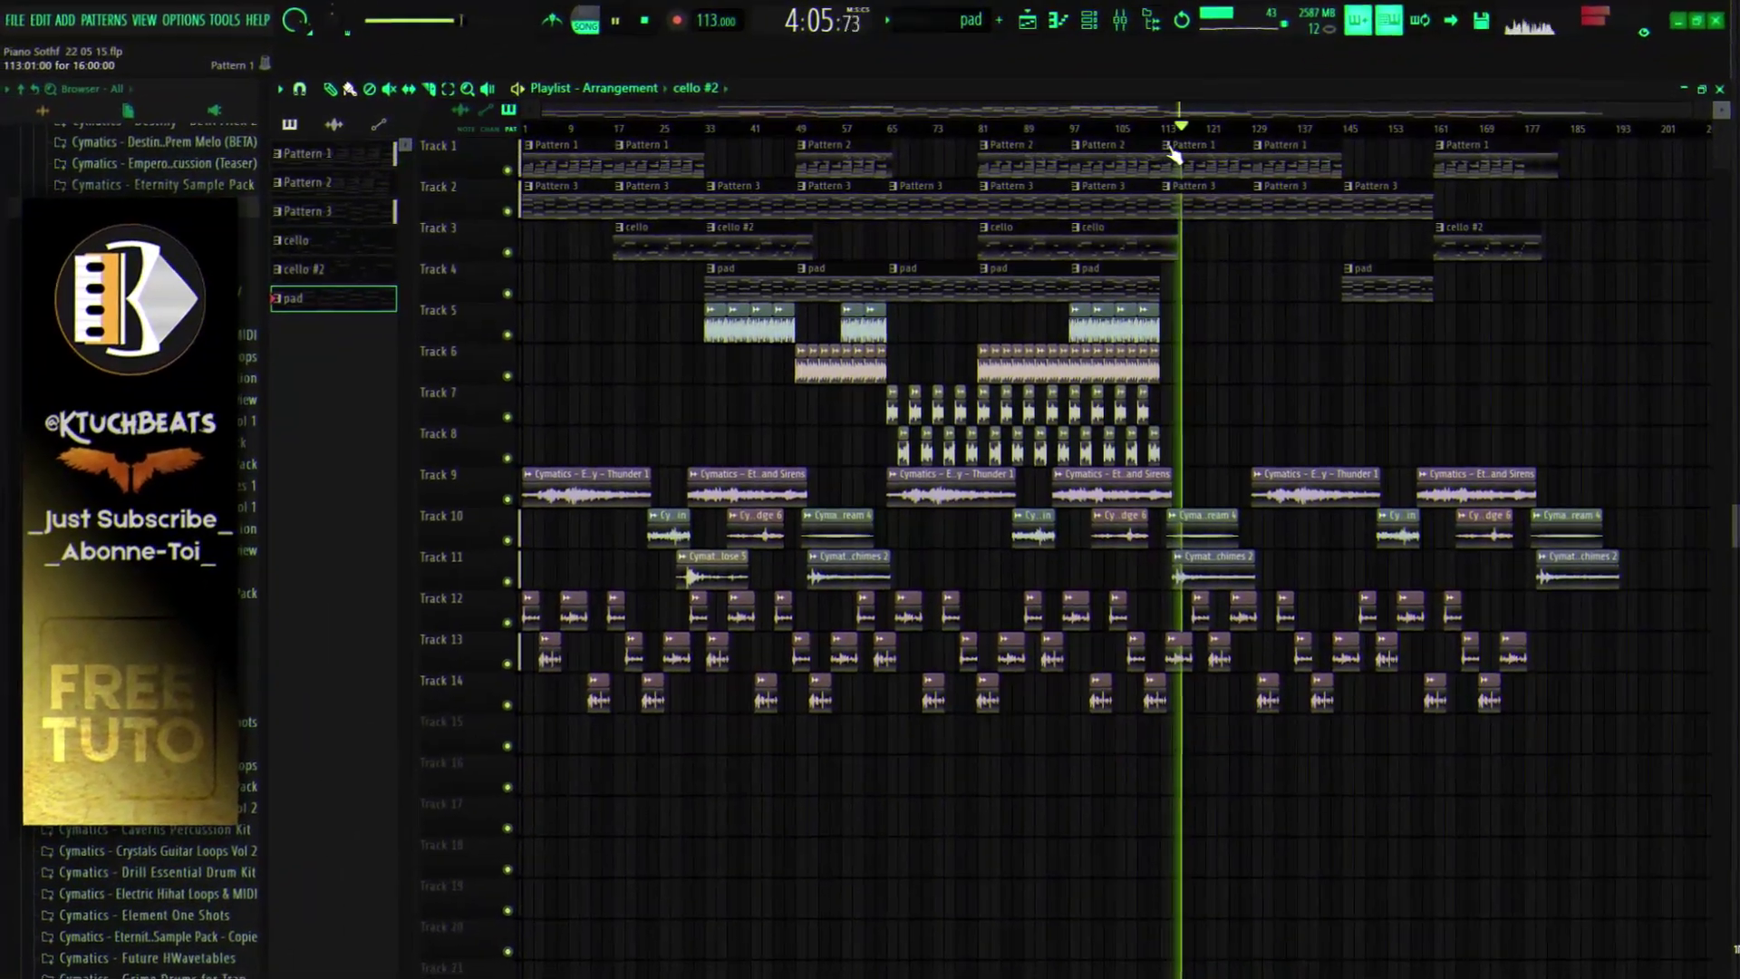
Step: Make the Pattern 1 clip at bar 113 of track 1 unique and open it in the piano roll
{"action": "right_click", "coordinate": [1157, 154]}
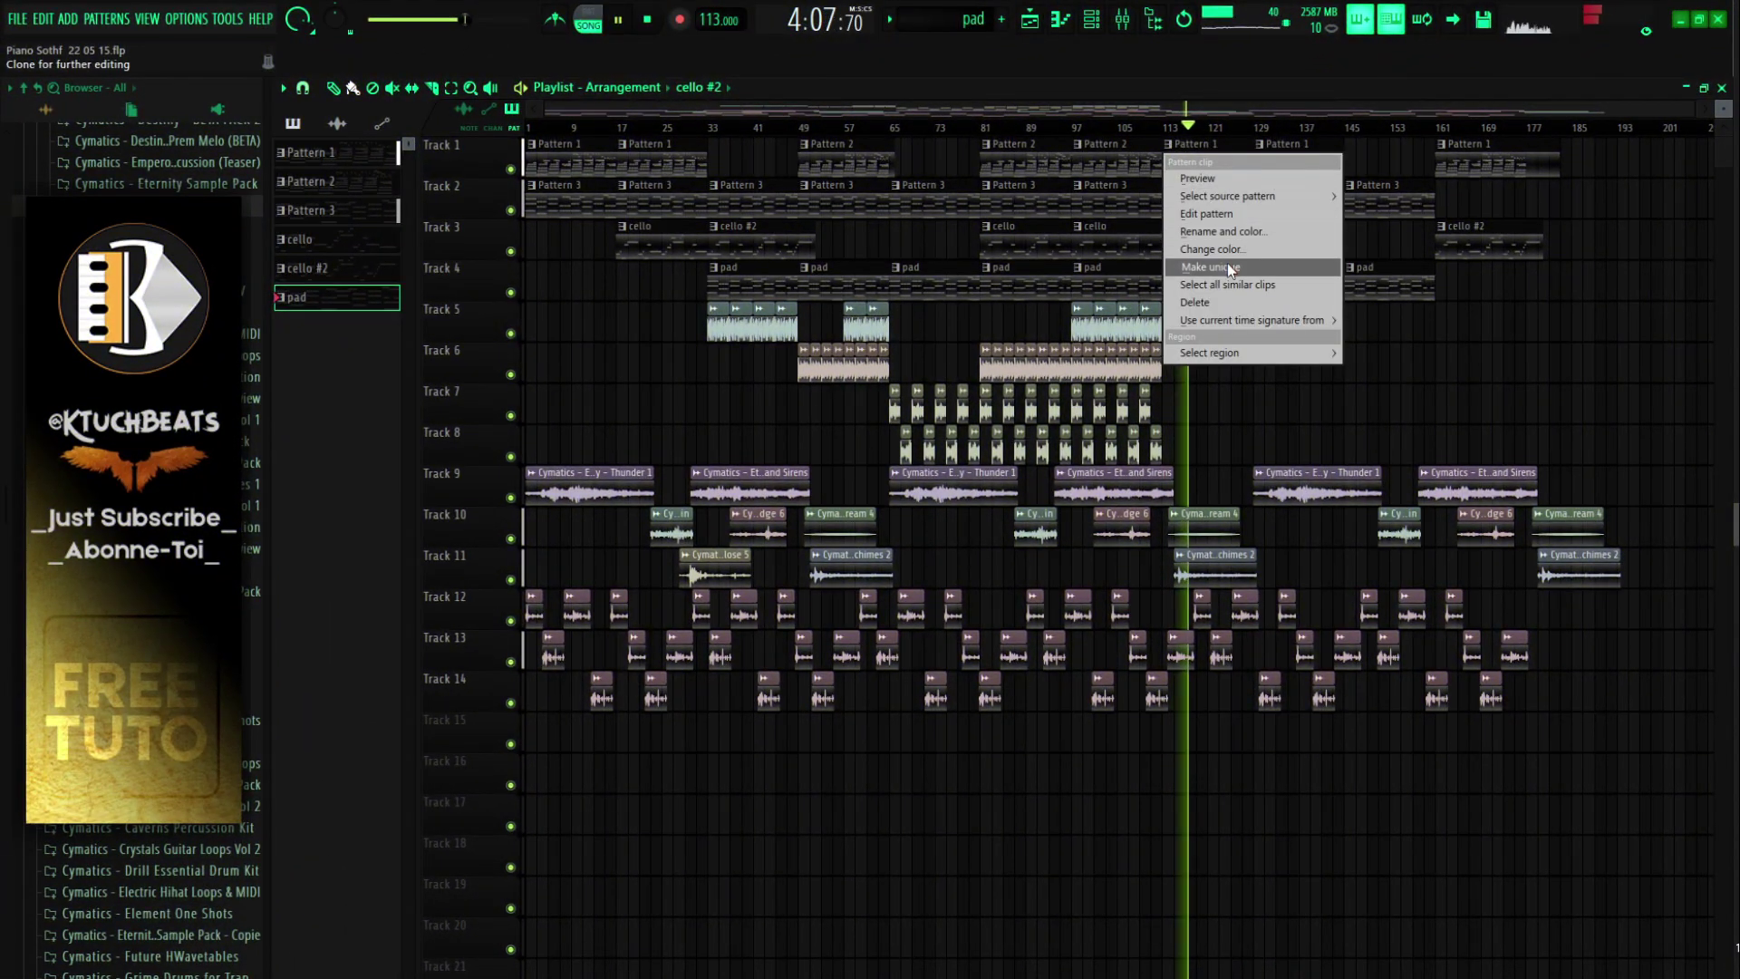
{"action": "left_click", "coordinate": [1224, 266]}
{"action": "double_click", "coordinate": [1209, 163]}
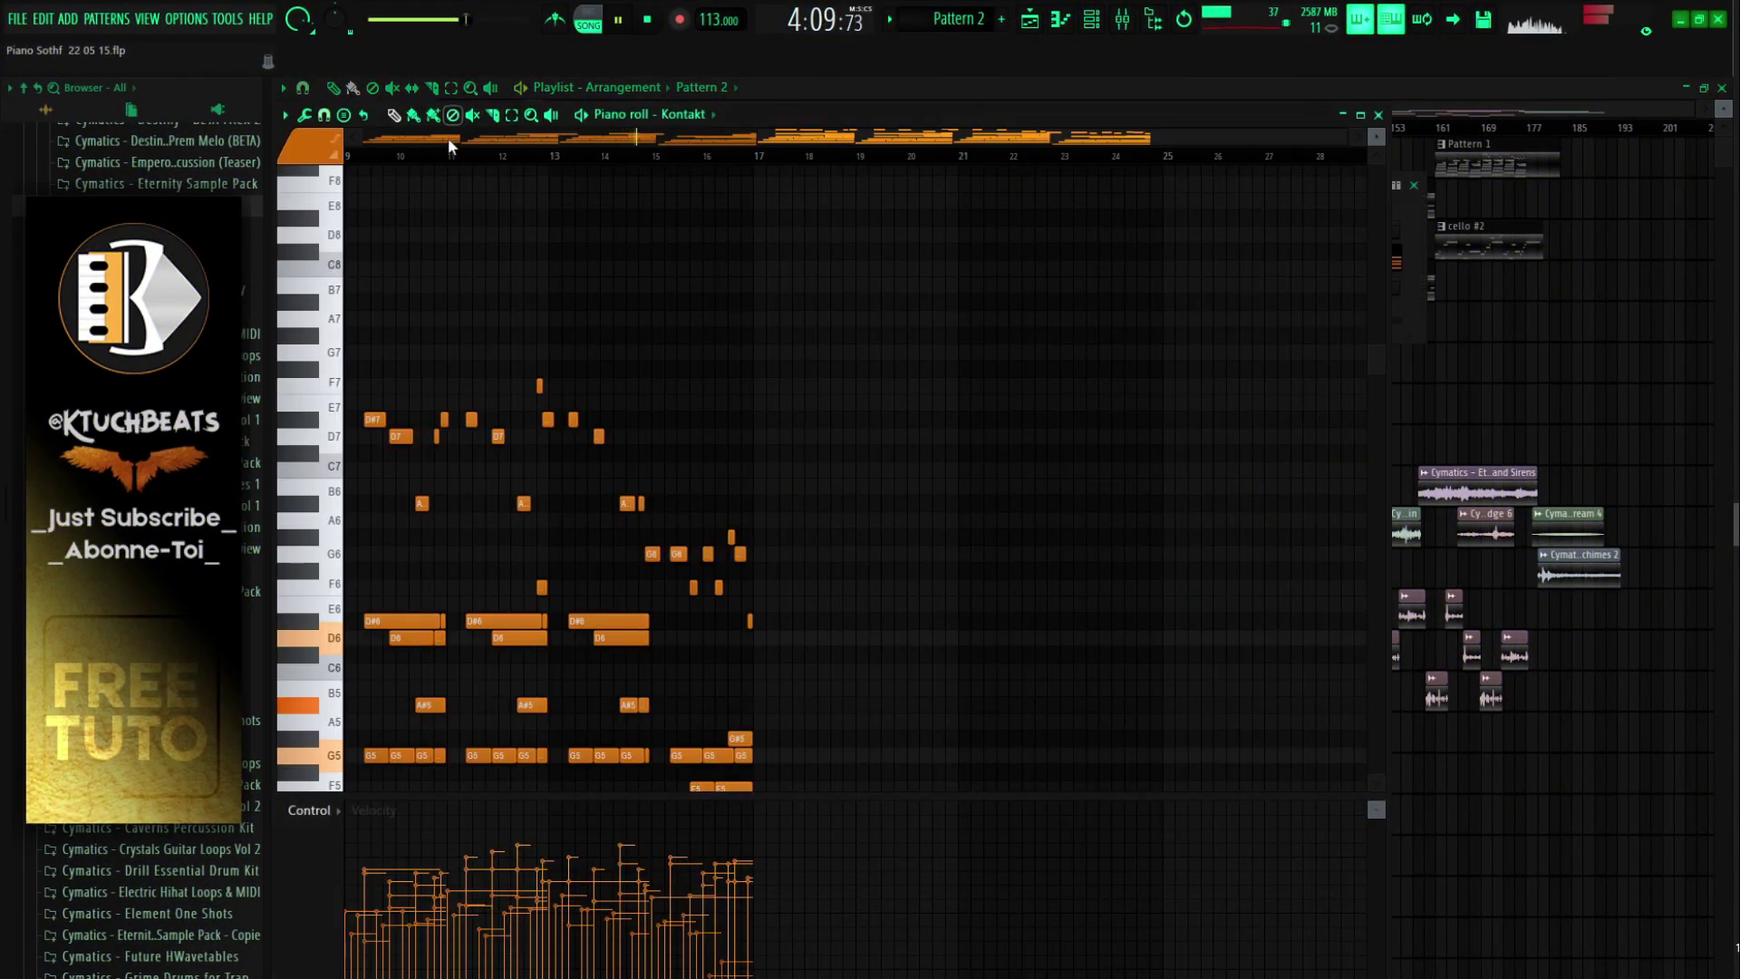
{"action": "scroll", "coordinate": [847, 447], "scroll_direction": "down", "scroll_amount": 5}
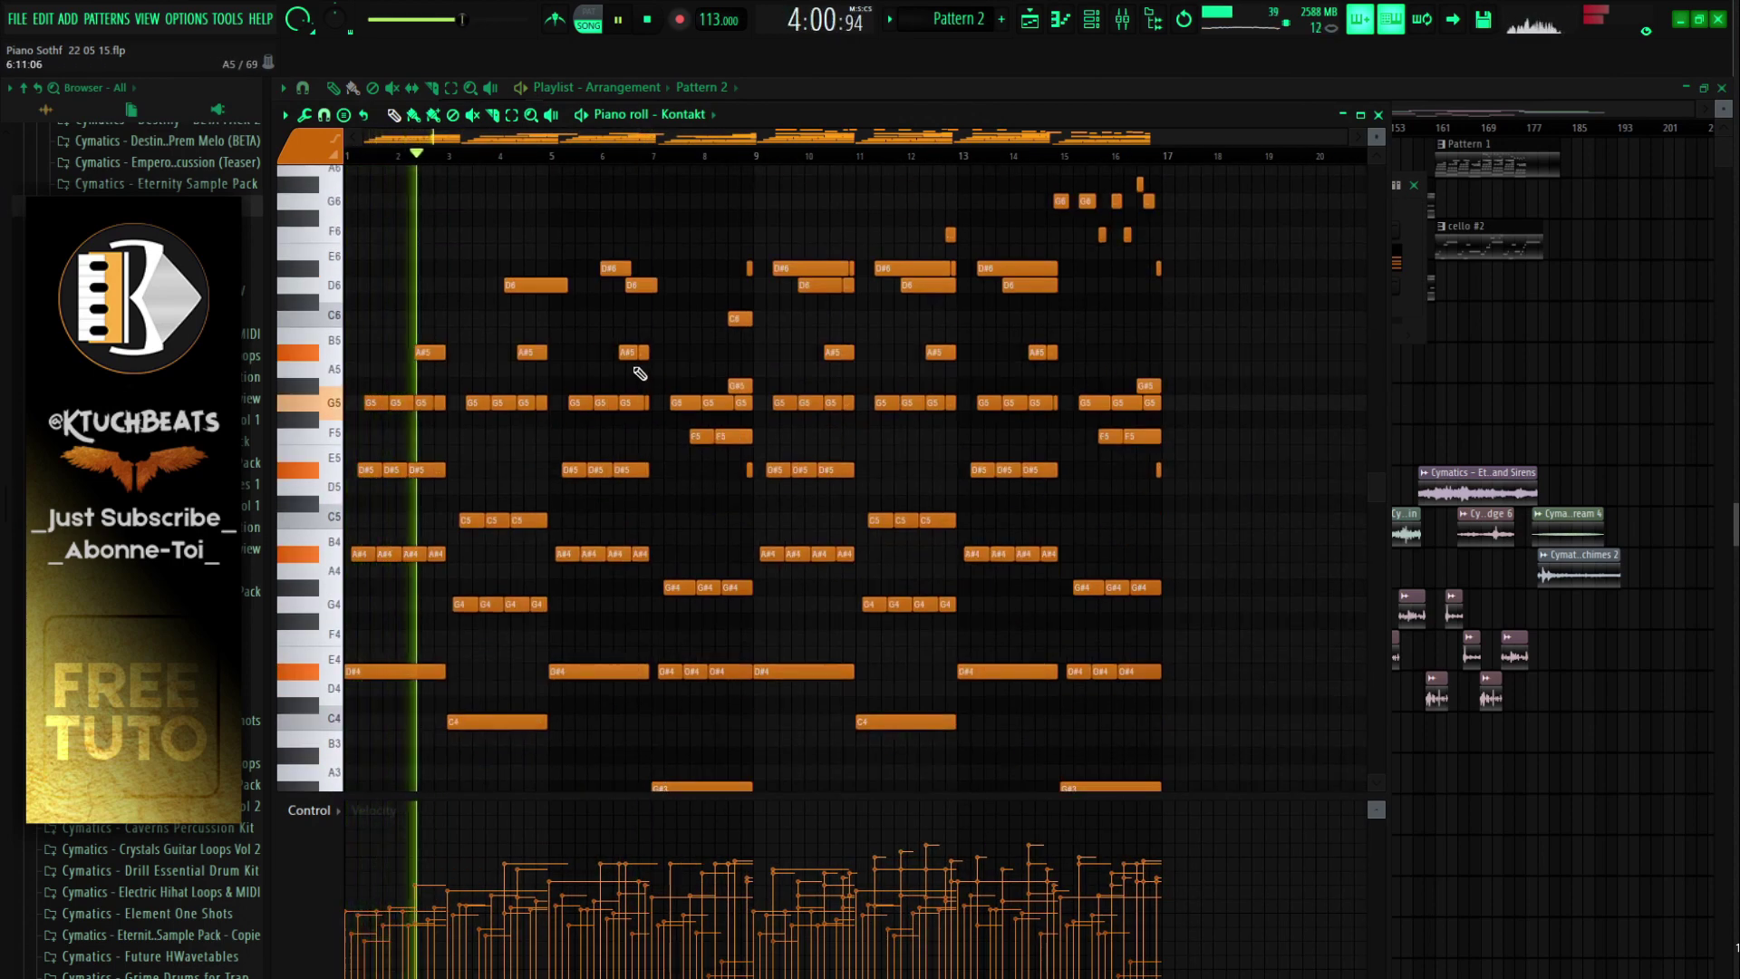
Step: Select the accompaniment notes in bars 1 to 6 and shorten them slightly
{"action": "left_click_drag", "start_coordinate": [639, 330], "coordinate": [342, 736]}
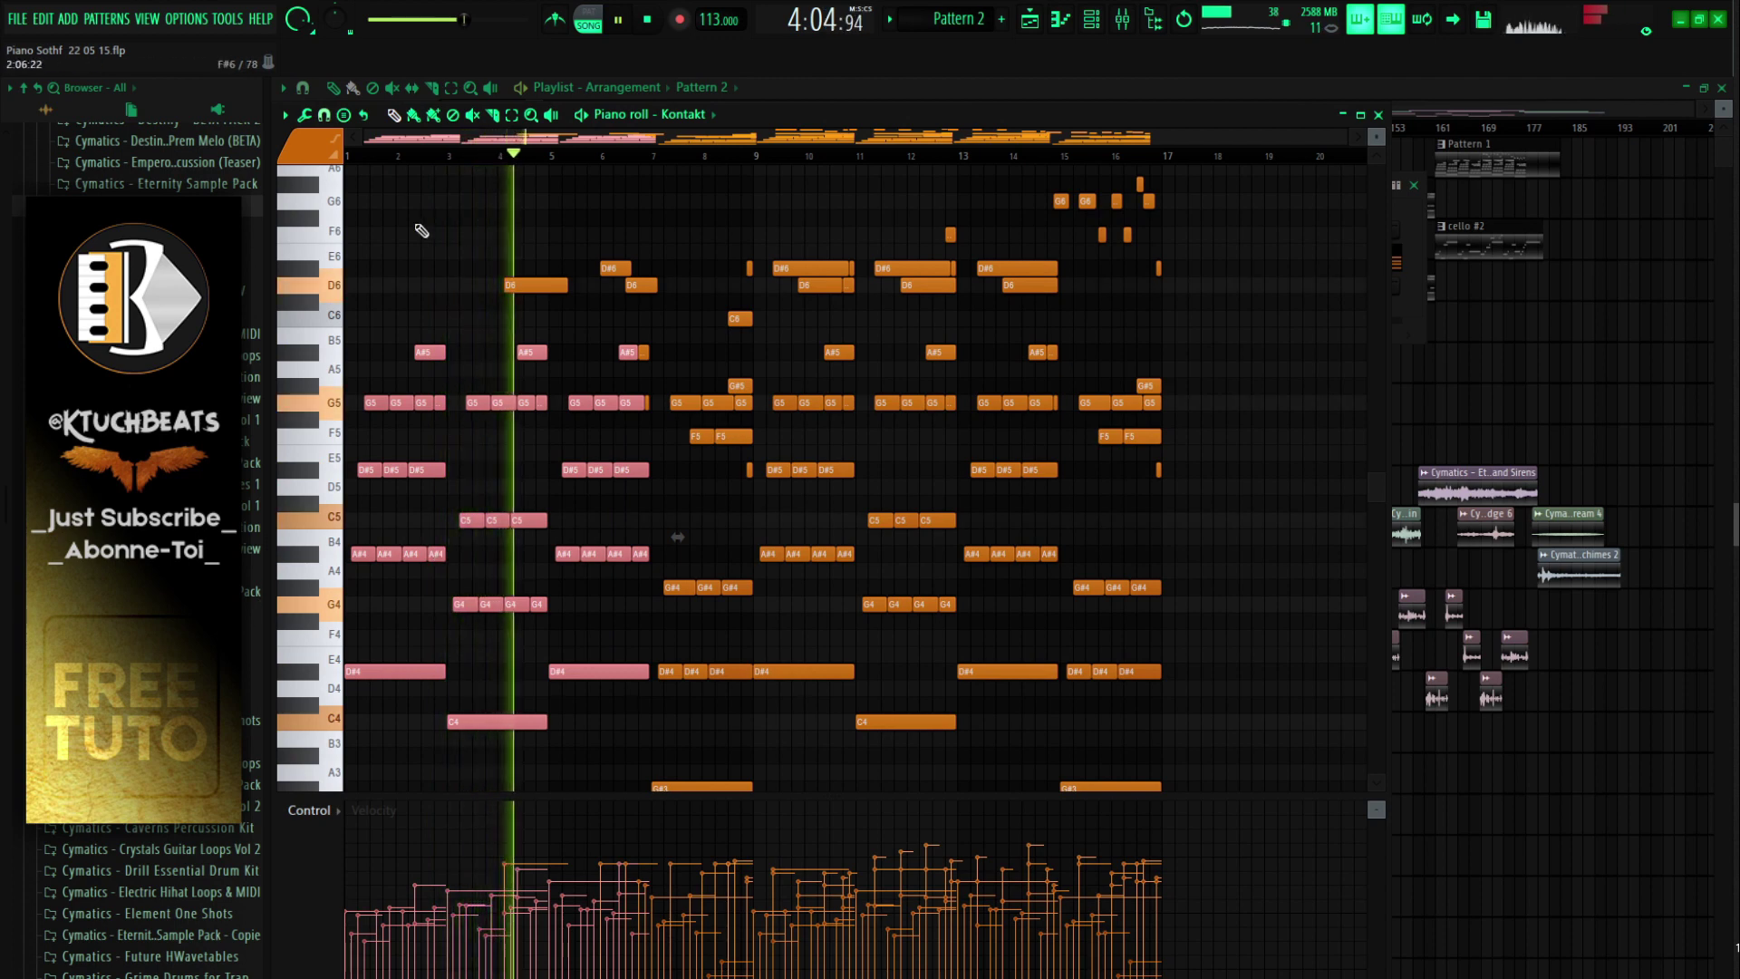
{"action": "scroll", "coordinate": [439, 168], "scroll_direction": "up", "scroll_amount": 4}
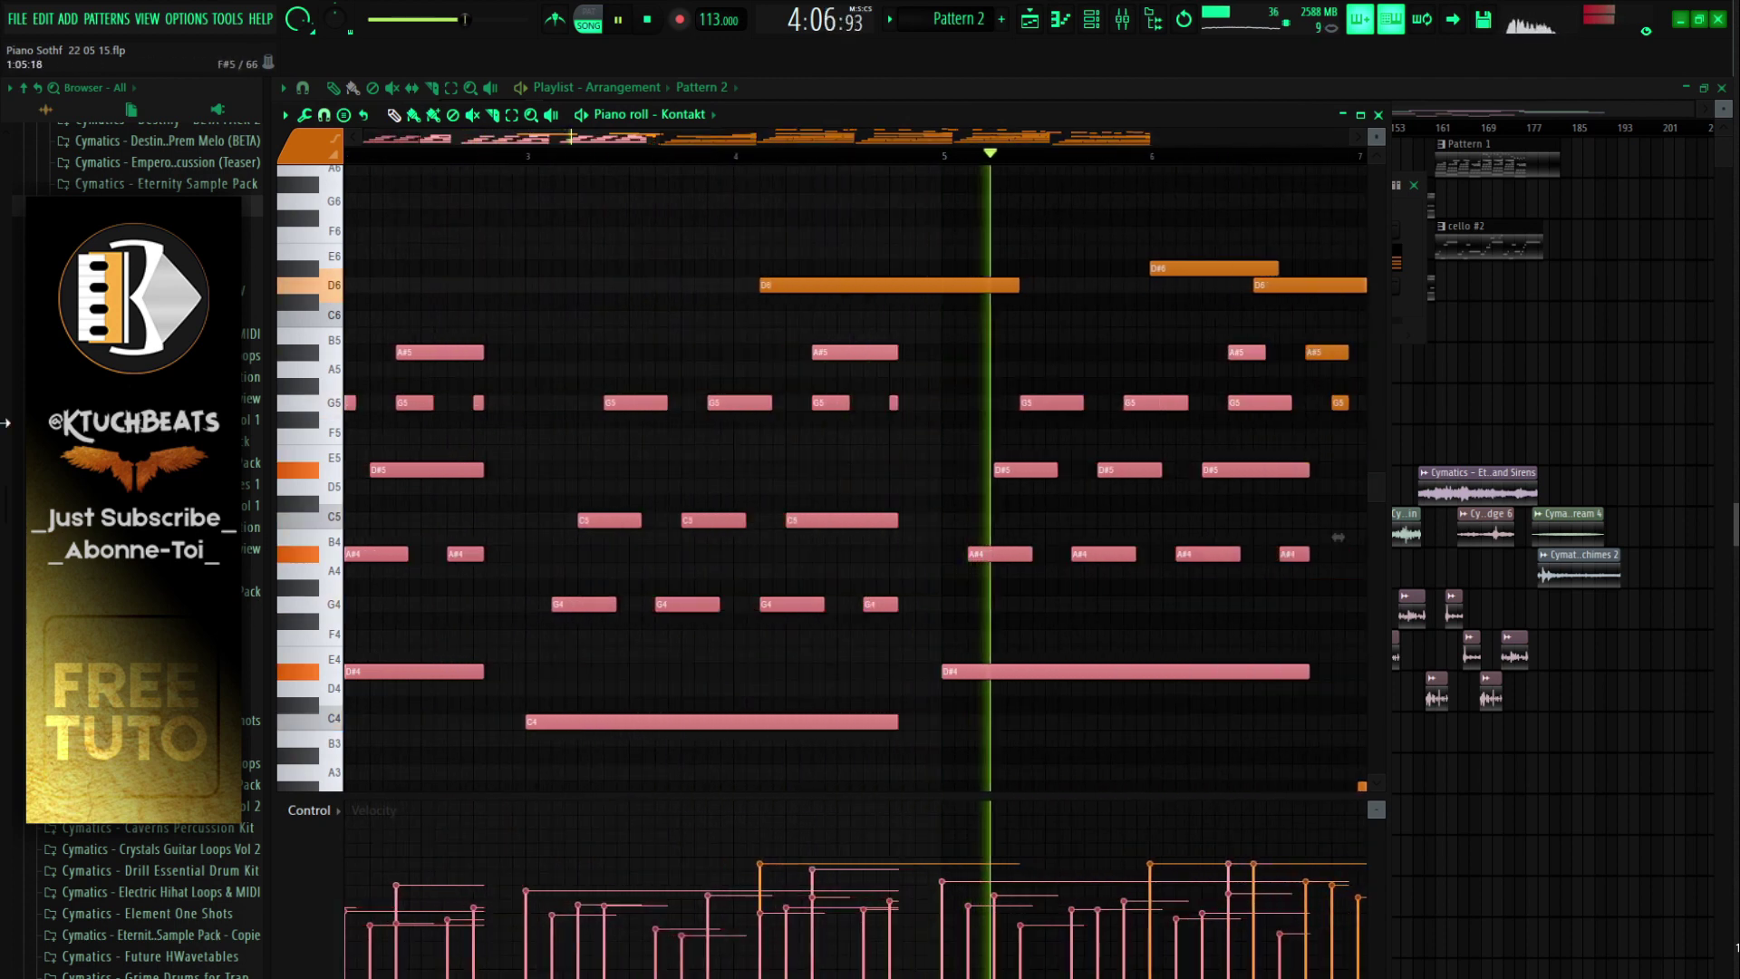
{"action": "key", "text": "ctrl+z"}
{"action": "scroll", "coordinate": [552, 160], "scroll_direction": "down", "scroll_amount": 4}
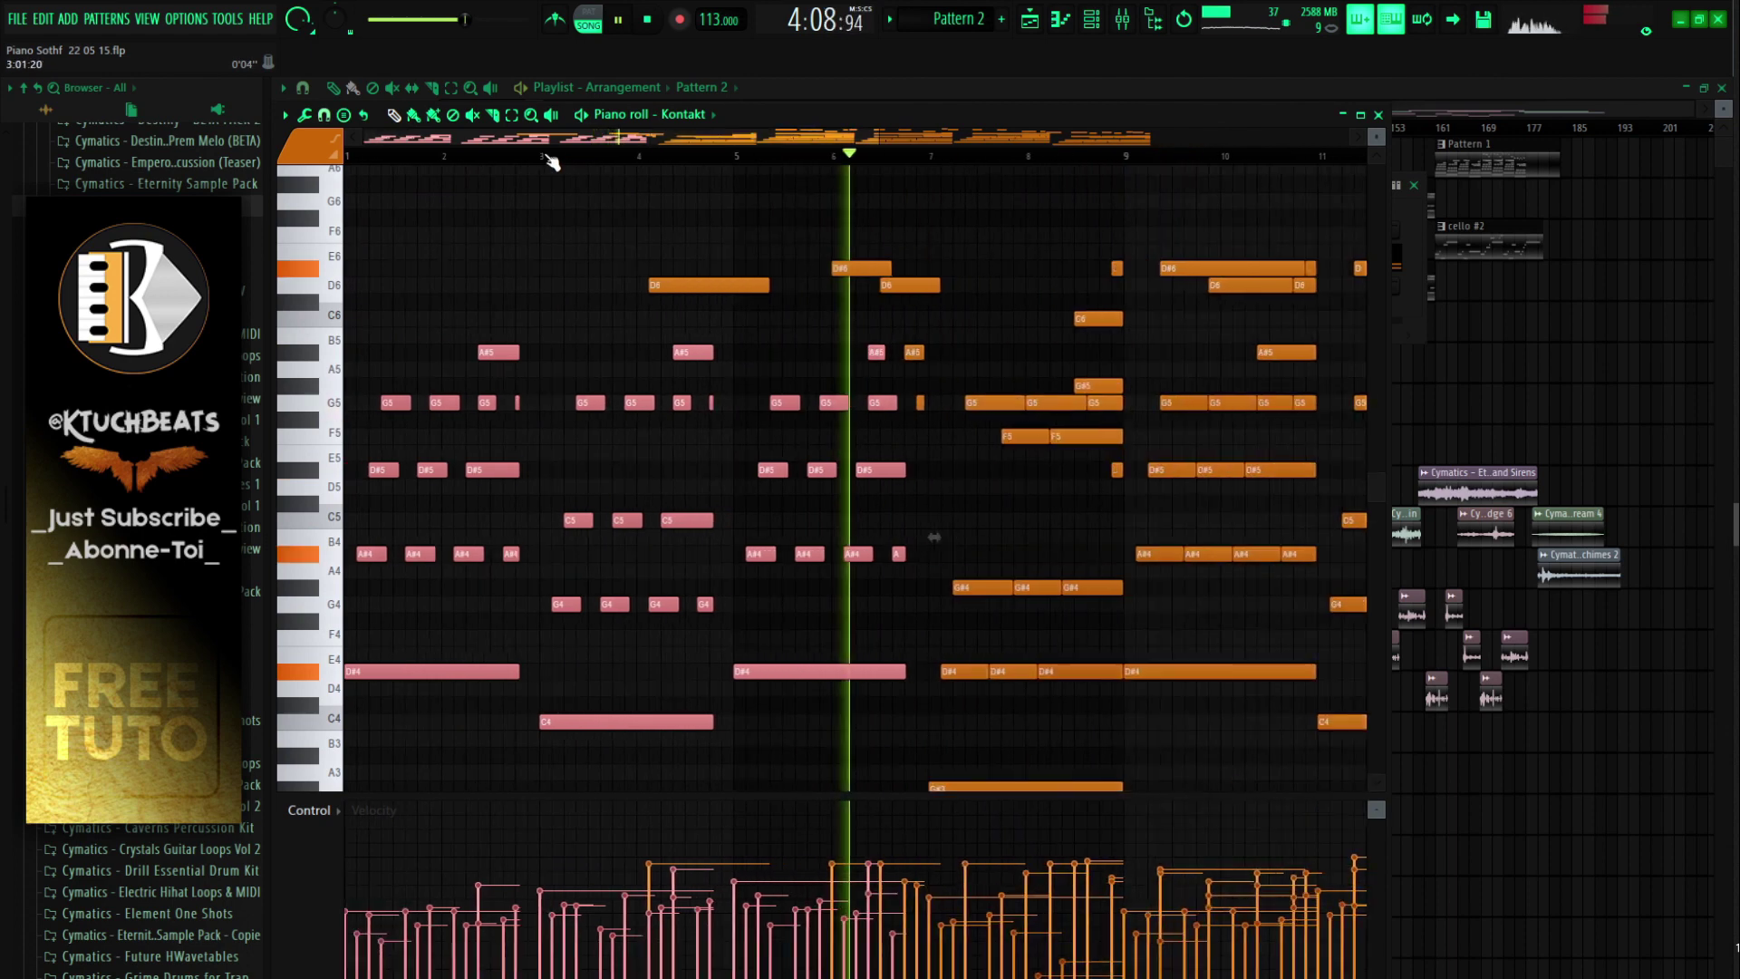
Step: Delete the long bass notes in the first half: D#4 at bars 1 and 5, C4 at bar 3, and G#3 at bar 7
{"action": "right_click", "coordinate": [404, 674]}
{"action": "right_click", "coordinate": [613, 673]}
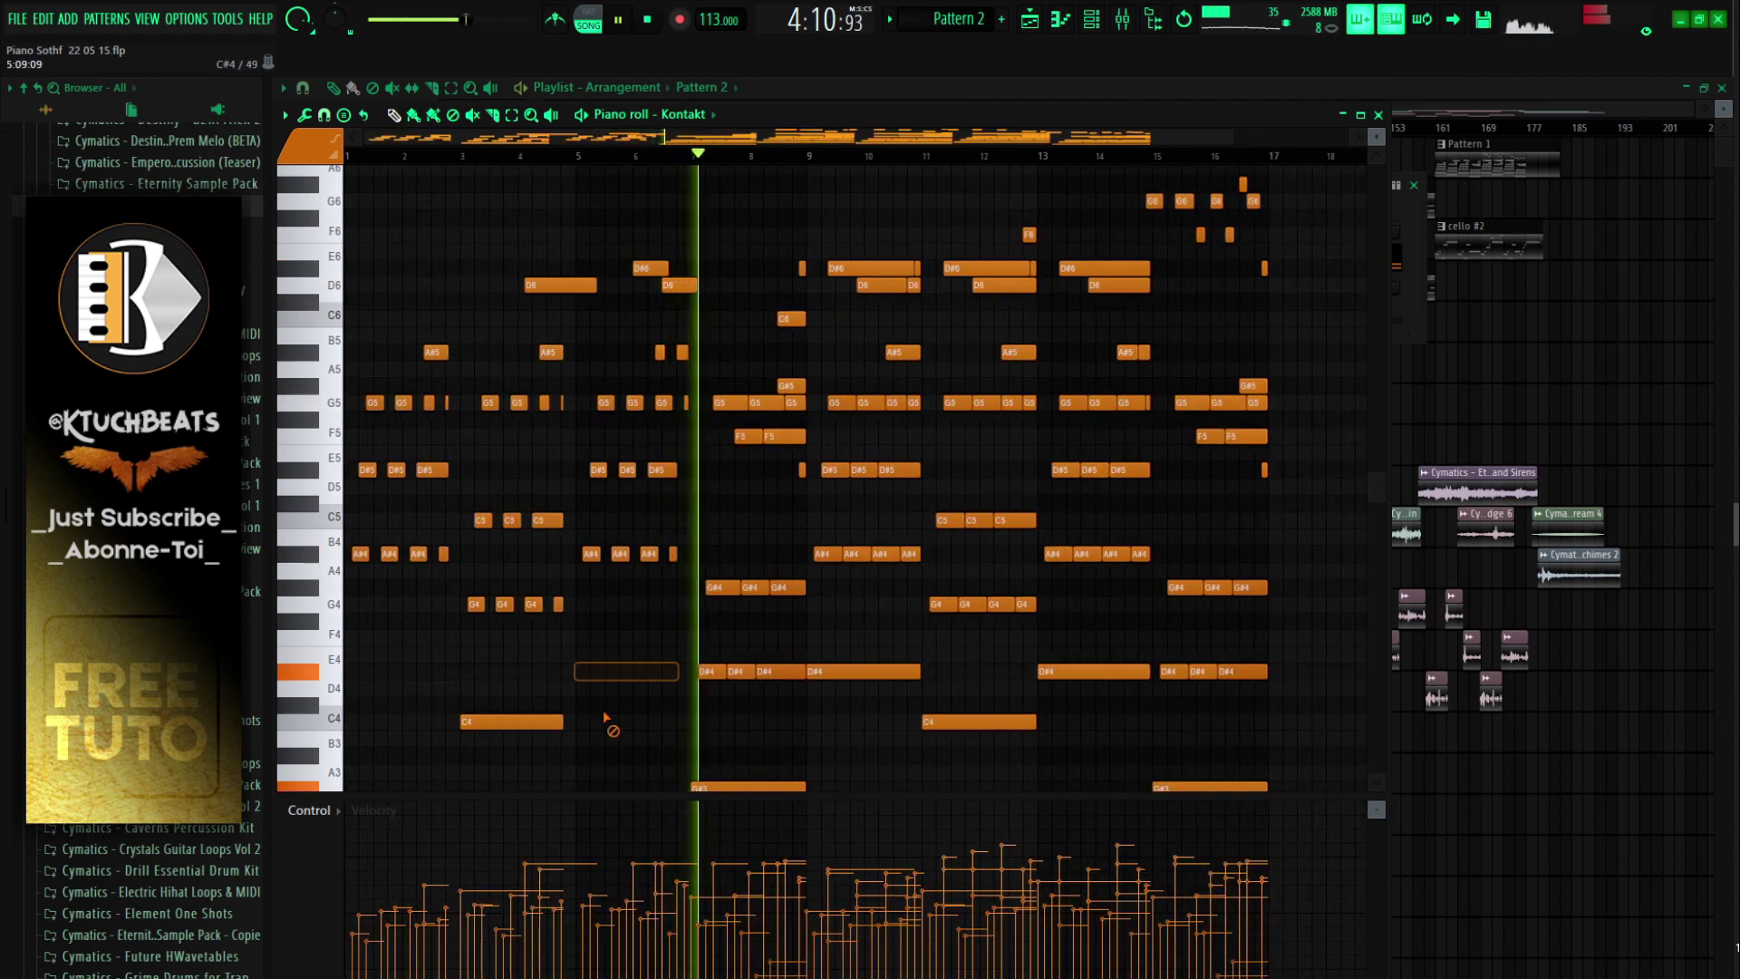
{"action": "right_click", "coordinate": [549, 723]}
{"action": "scroll", "coordinate": [603, 721], "scroll_direction": "down", "scroll_amount": 4}
{"action": "right_click", "coordinate": [757, 487]}
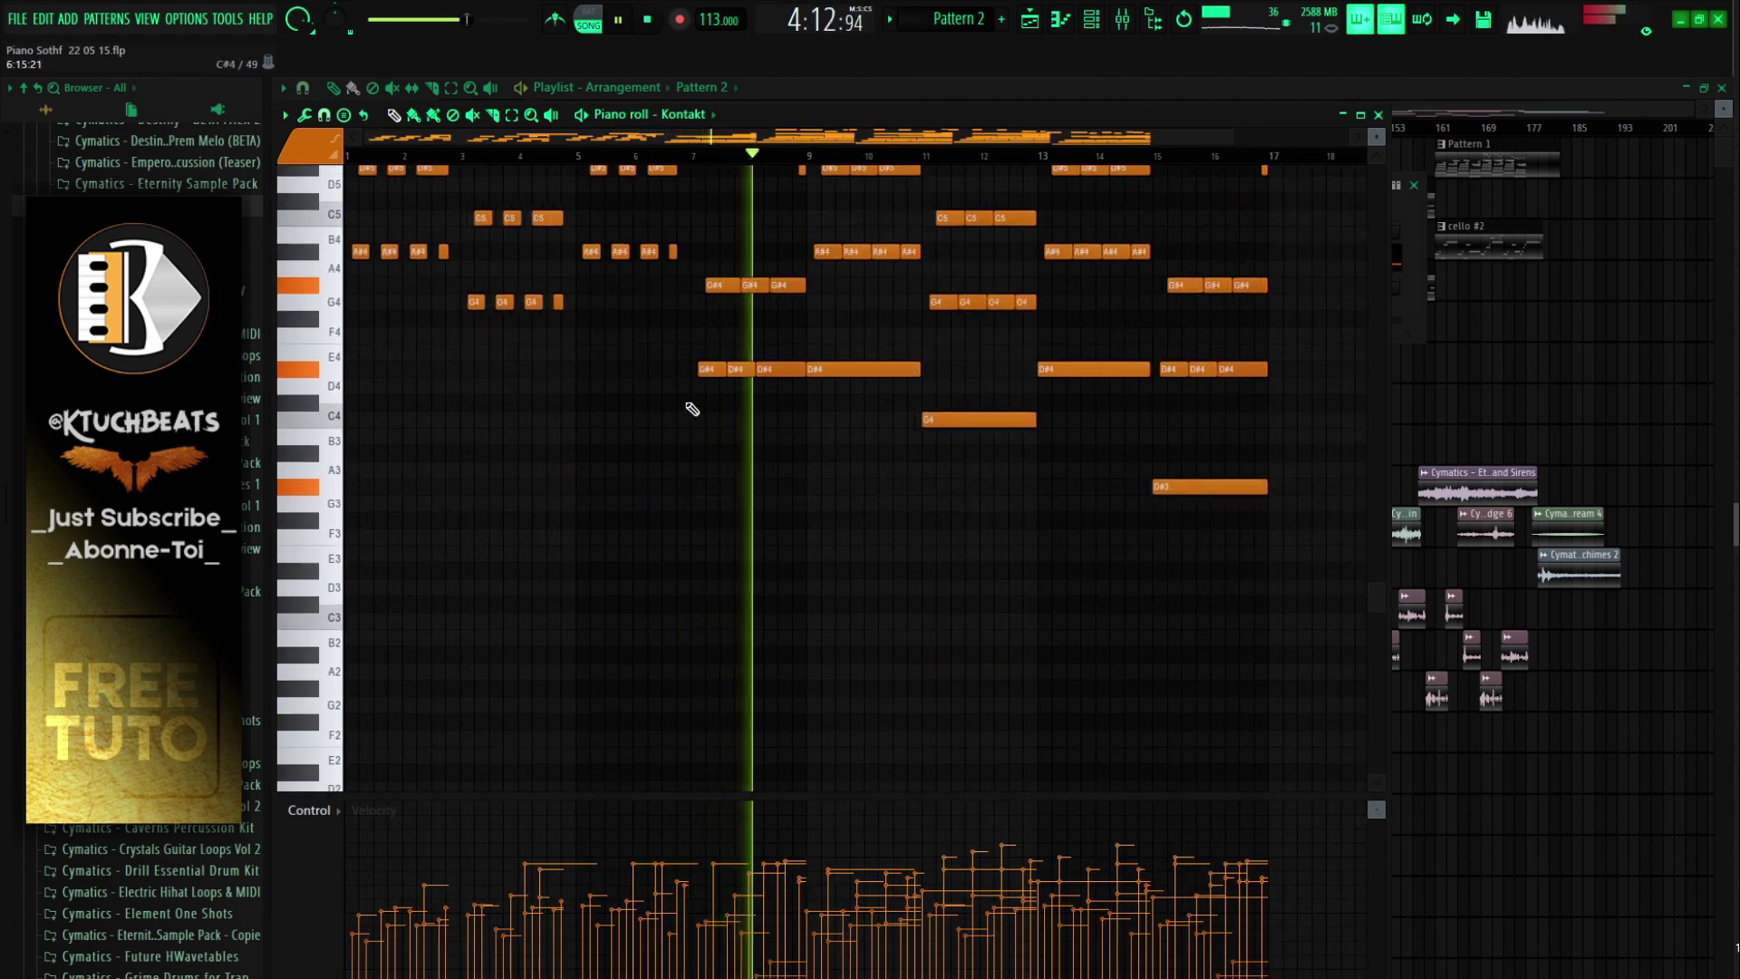
{"action": "scroll", "coordinate": [862, 466], "scroll_direction": "up", "scroll_amount": 4}
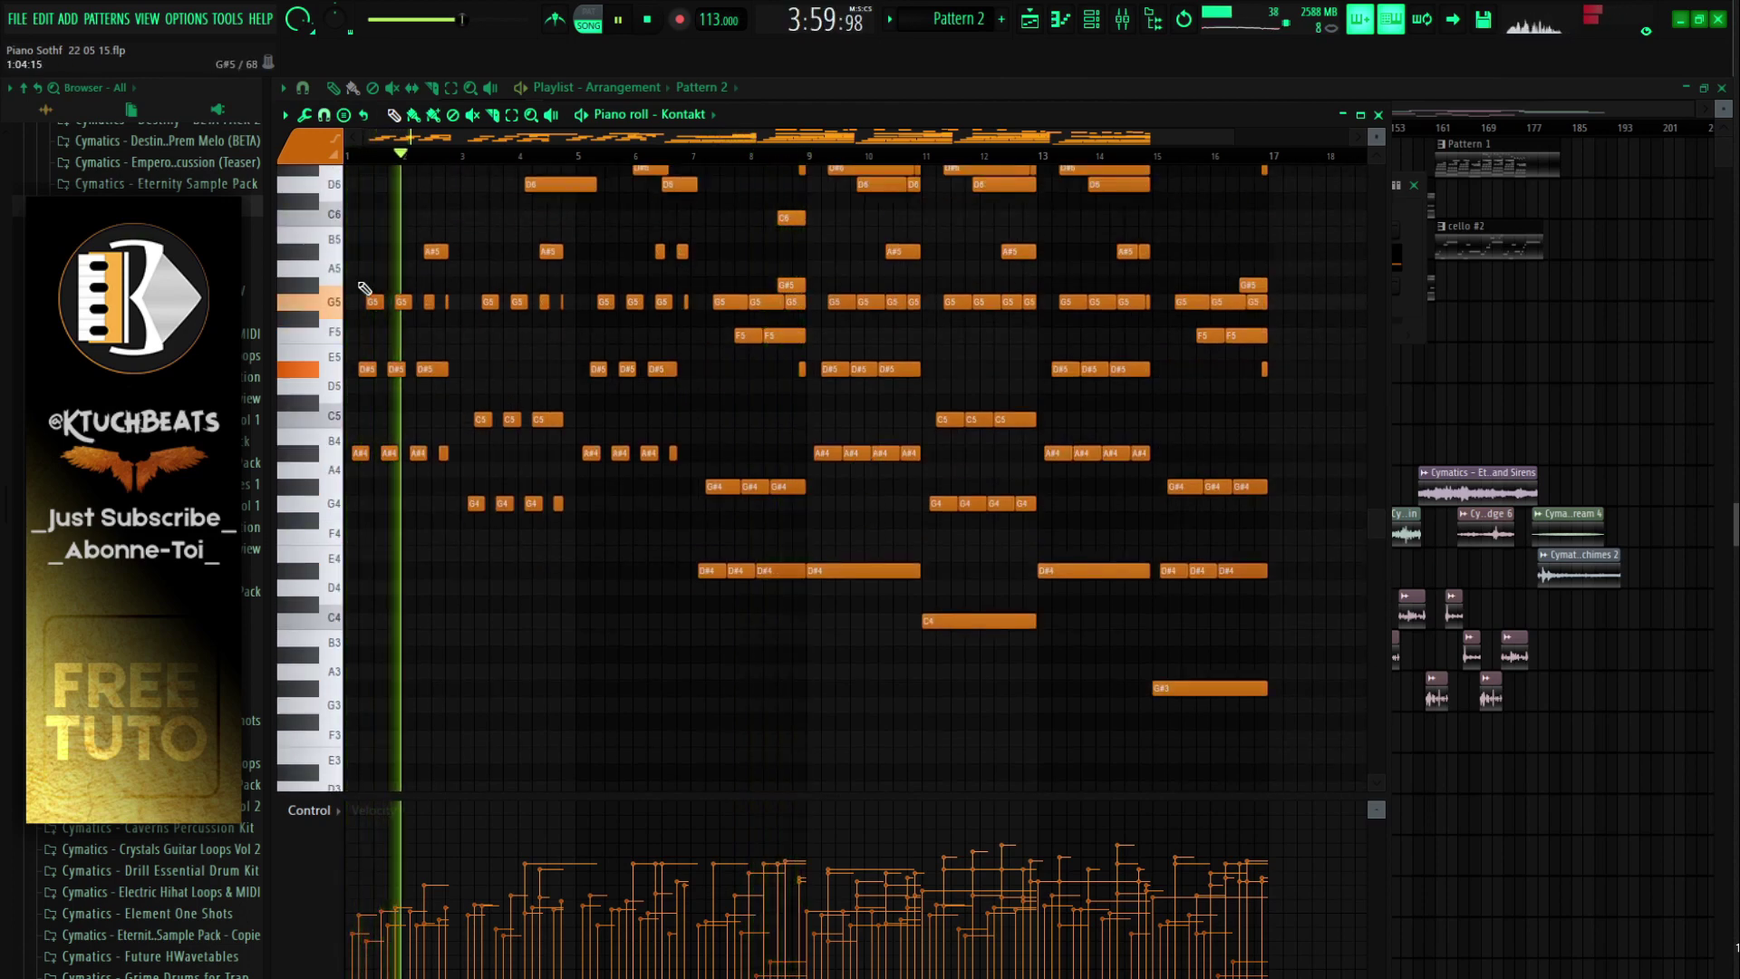
Step: Try shortening the first G5, D#5 and A#4 notes in bar 1 to very short stabs
{"action": "left_click_drag", "start_coordinate": [358, 263], "coordinate": [338, 474]}
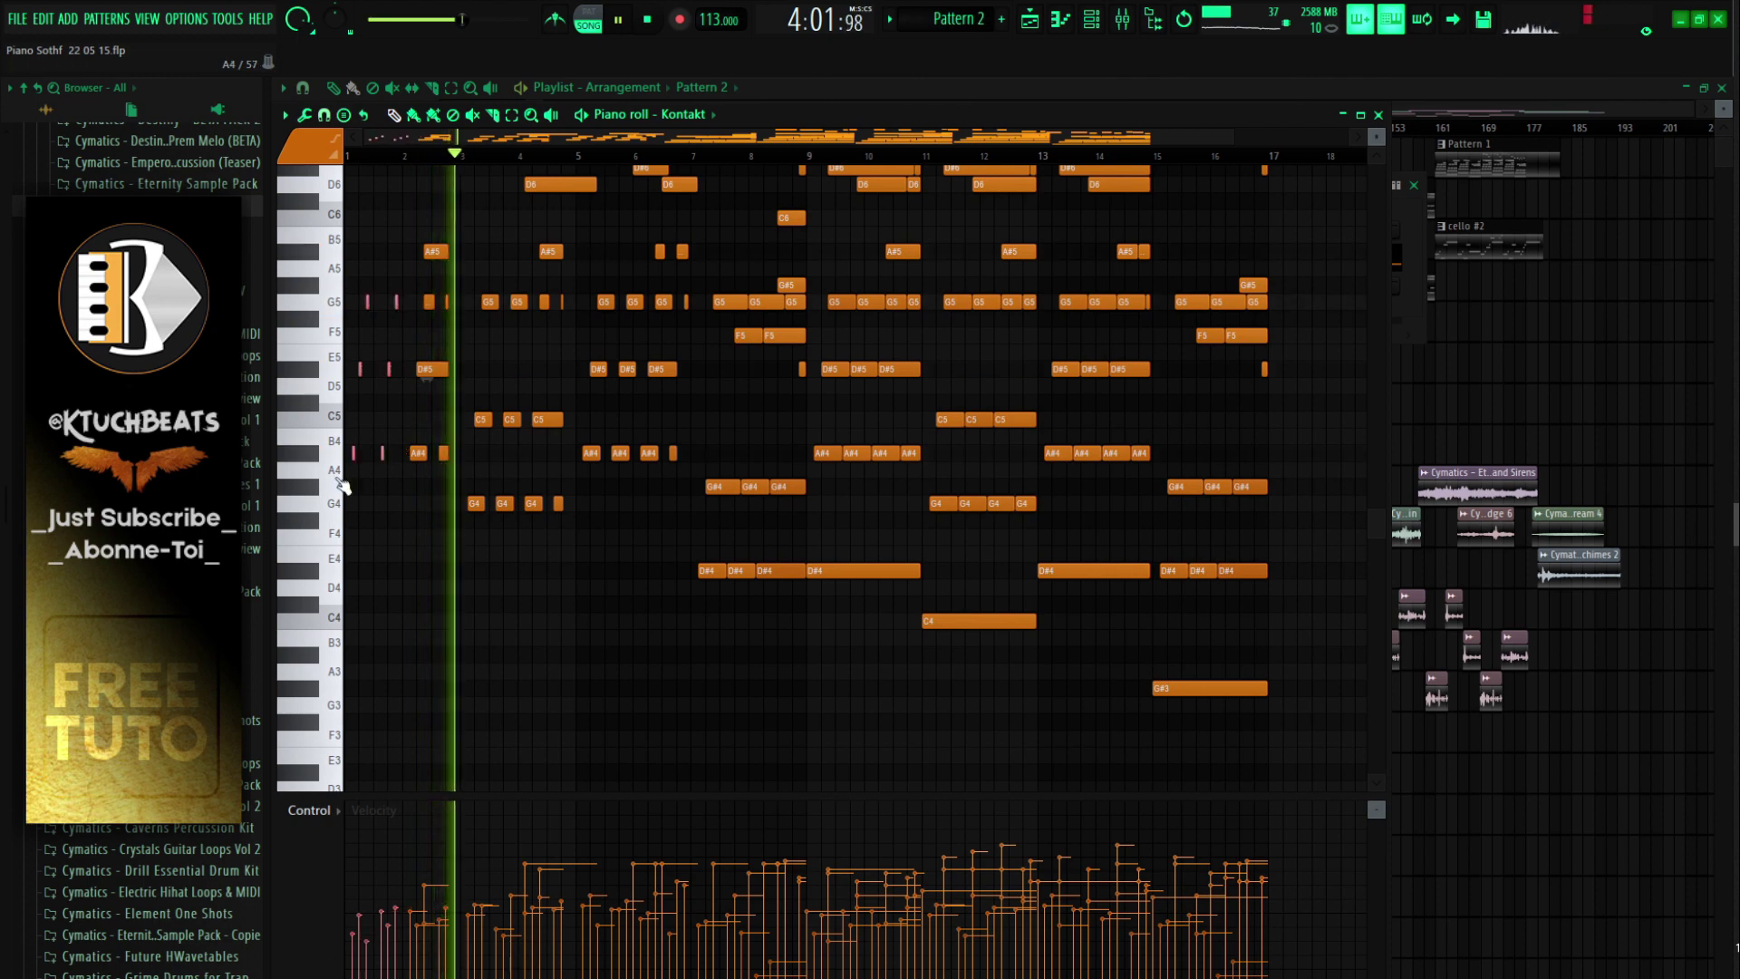
{"action": "left_click", "coordinate": [398, 156]}
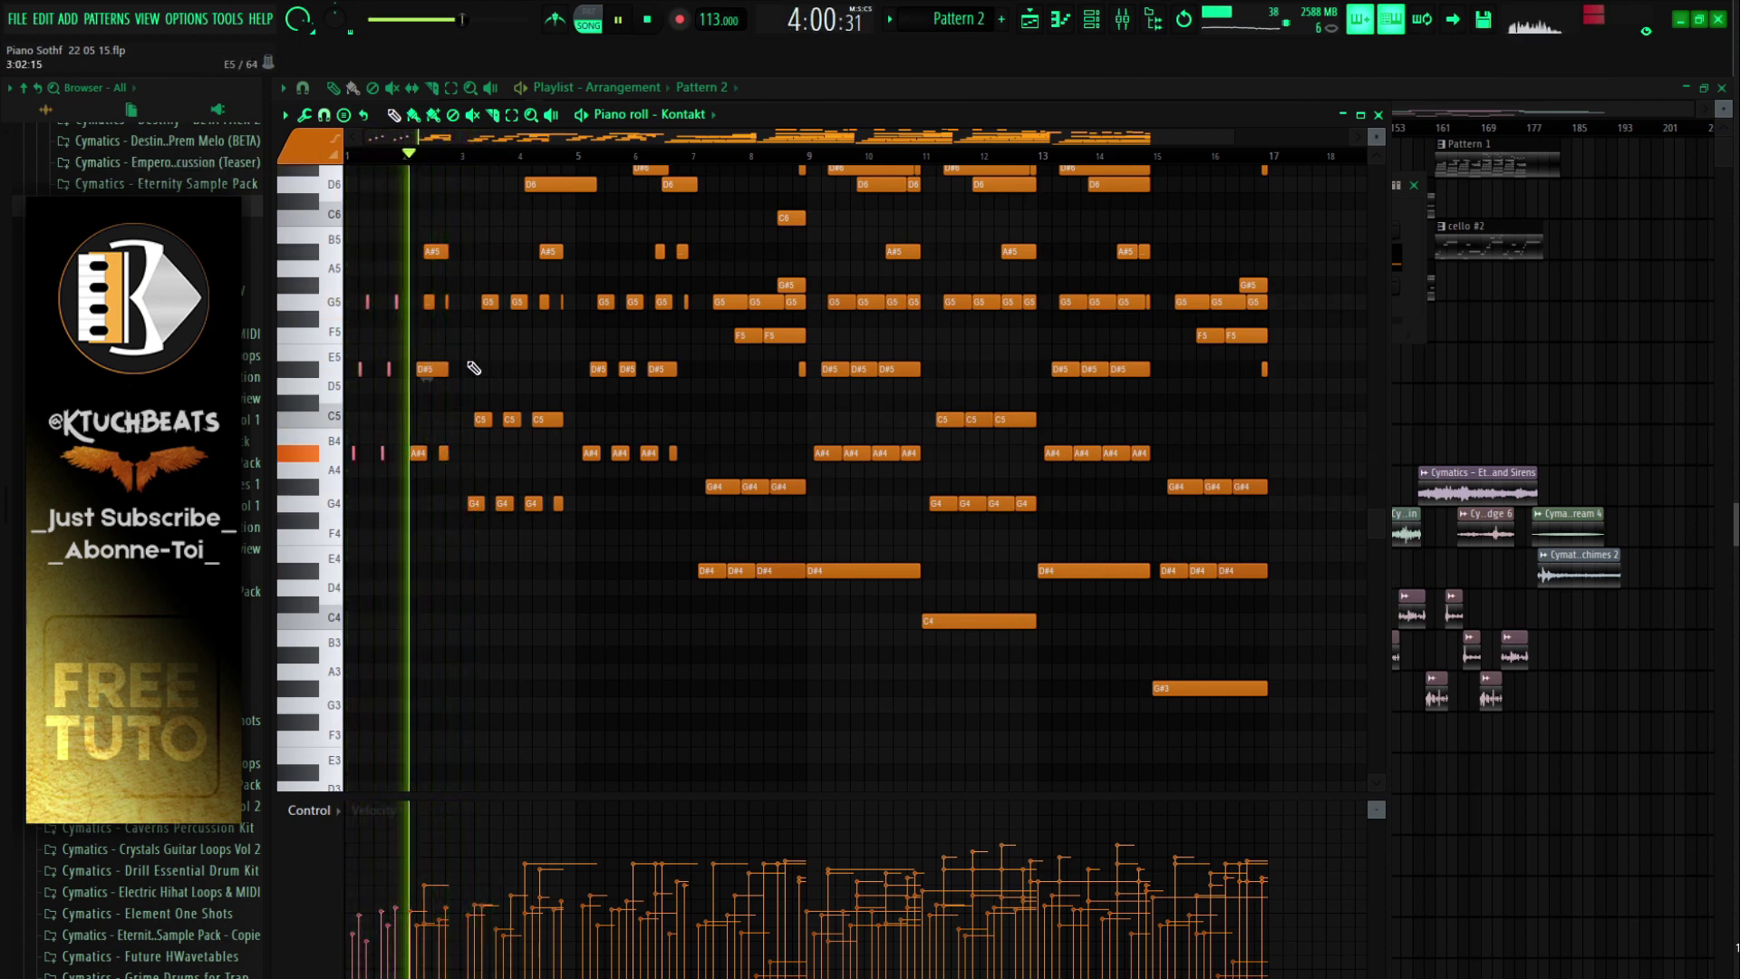
{"action": "key", "text": "ctrl+z"}
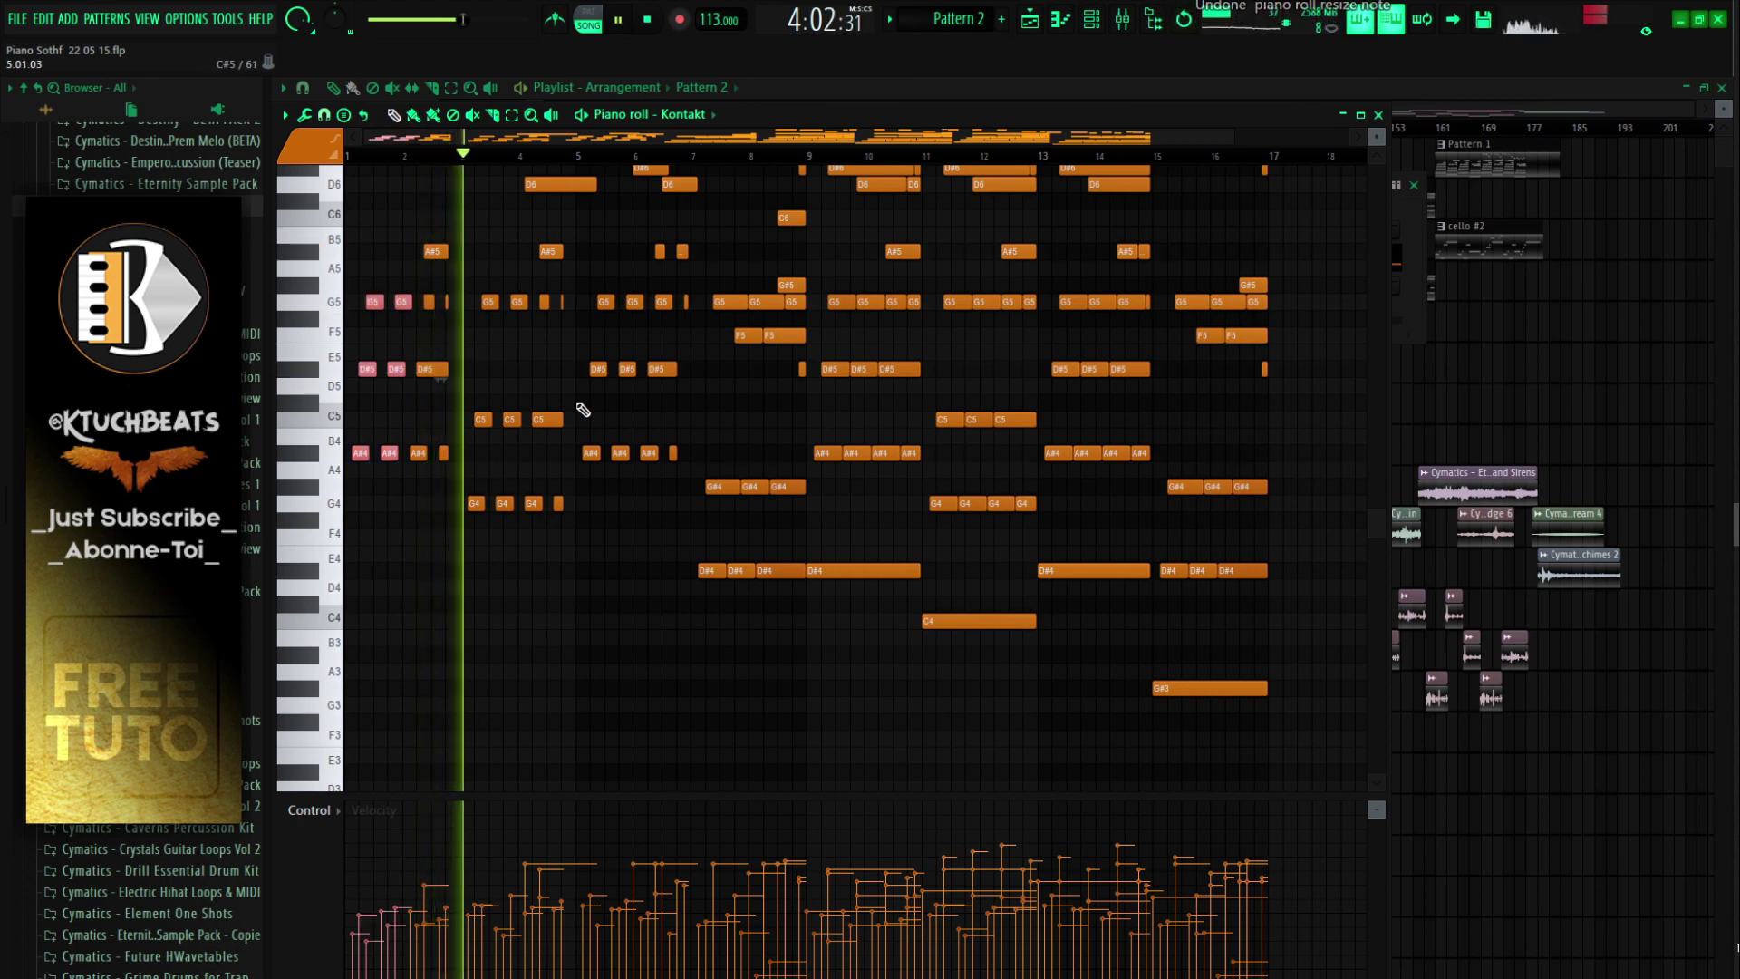
Step: Delete the long D6 note at bar 4, add a G6 melody note at bar 7, and replay the pattern
{"action": "scroll", "coordinate": [656, 524], "scroll_direction": "up", "scroll_amount": 4}
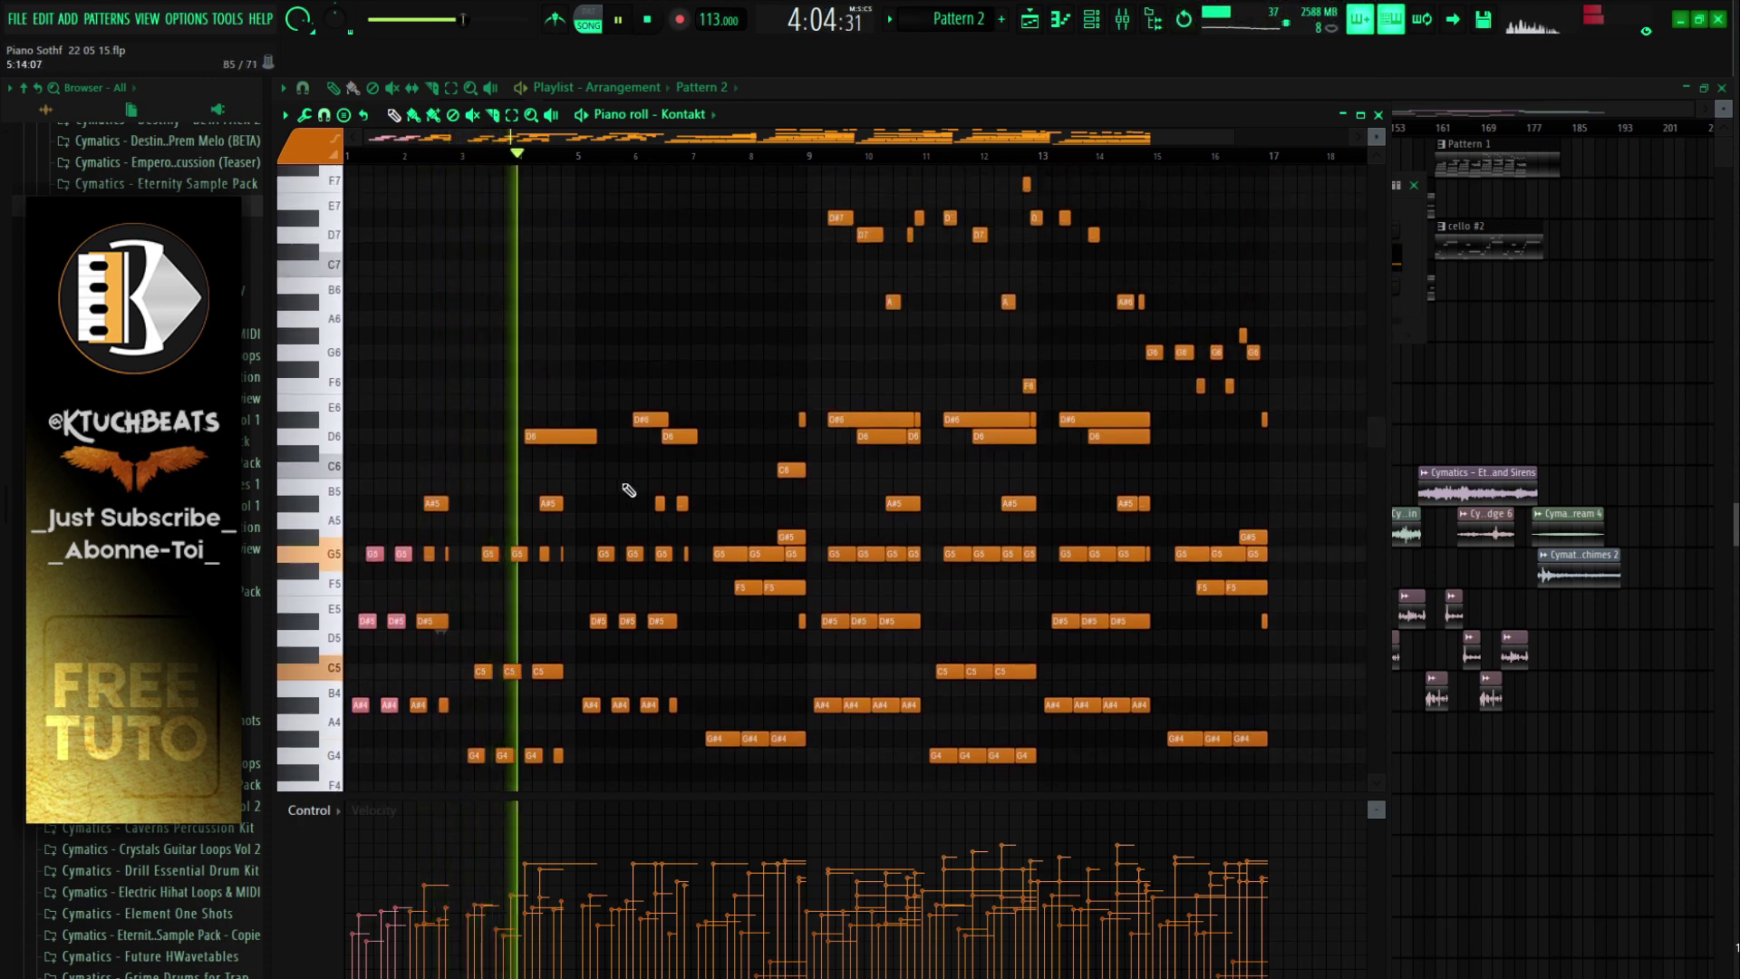
{"action": "right_click", "coordinate": [591, 438]}
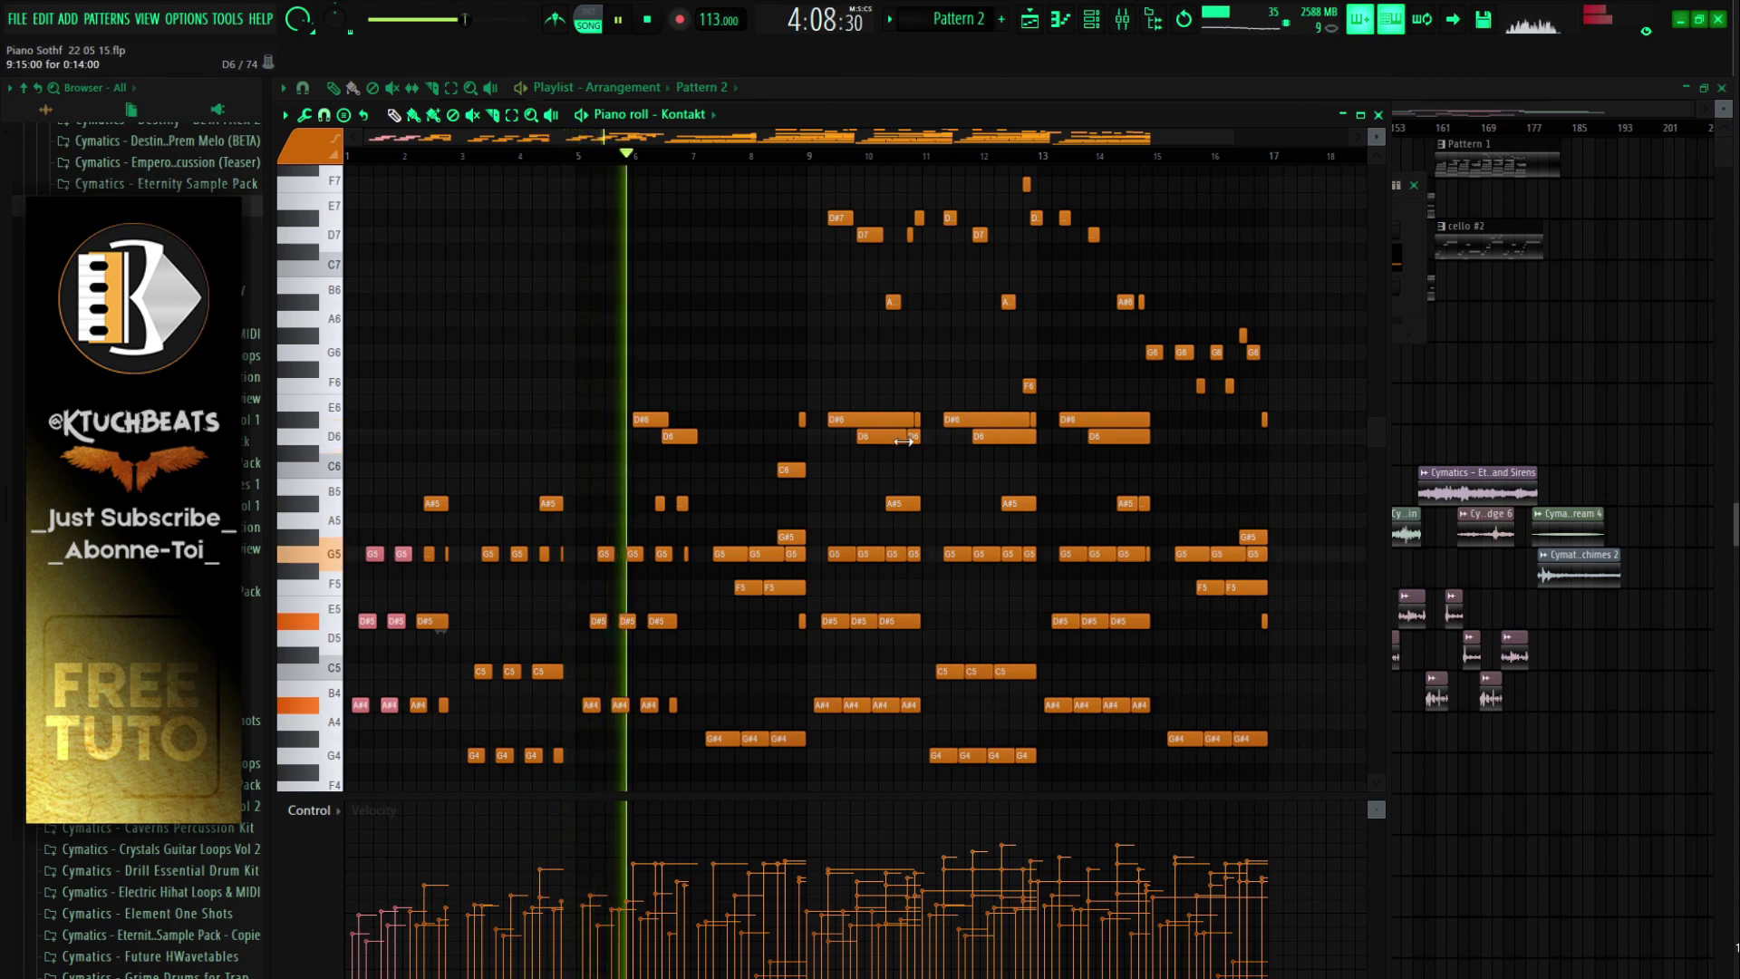
{"action": "left_click", "coordinate": [693, 367]}
{"action": "key", "text": "space"}
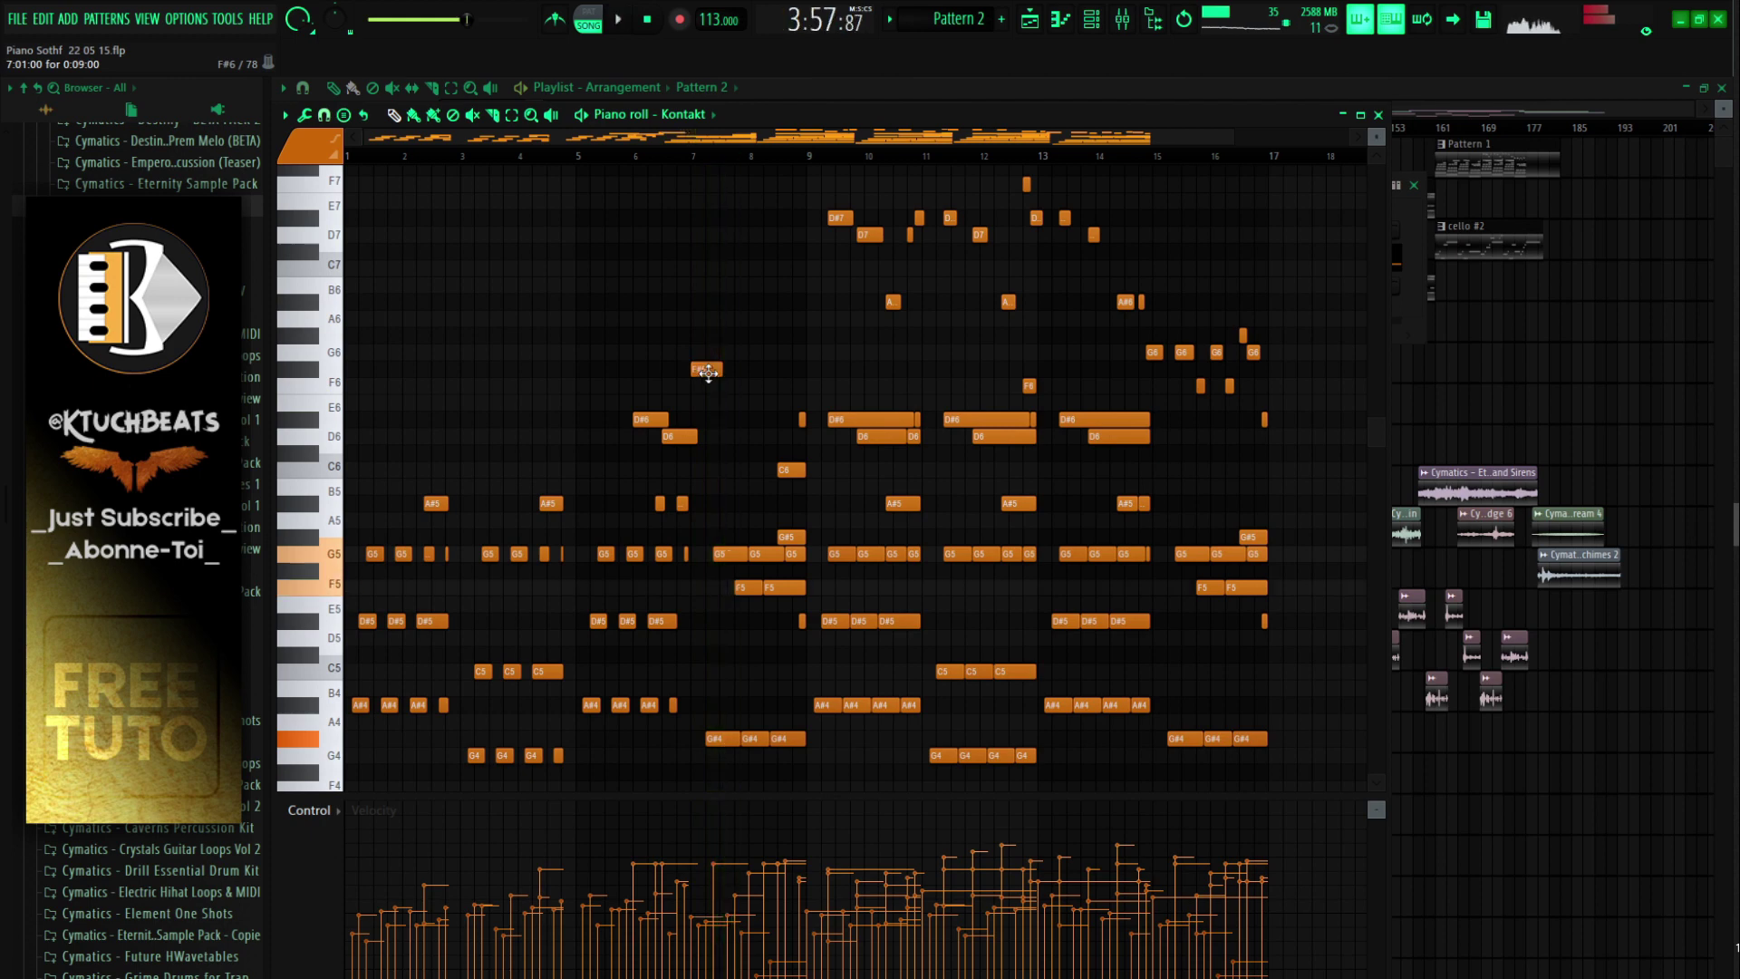
{"action": "left_click", "coordinate": [708, 352]}
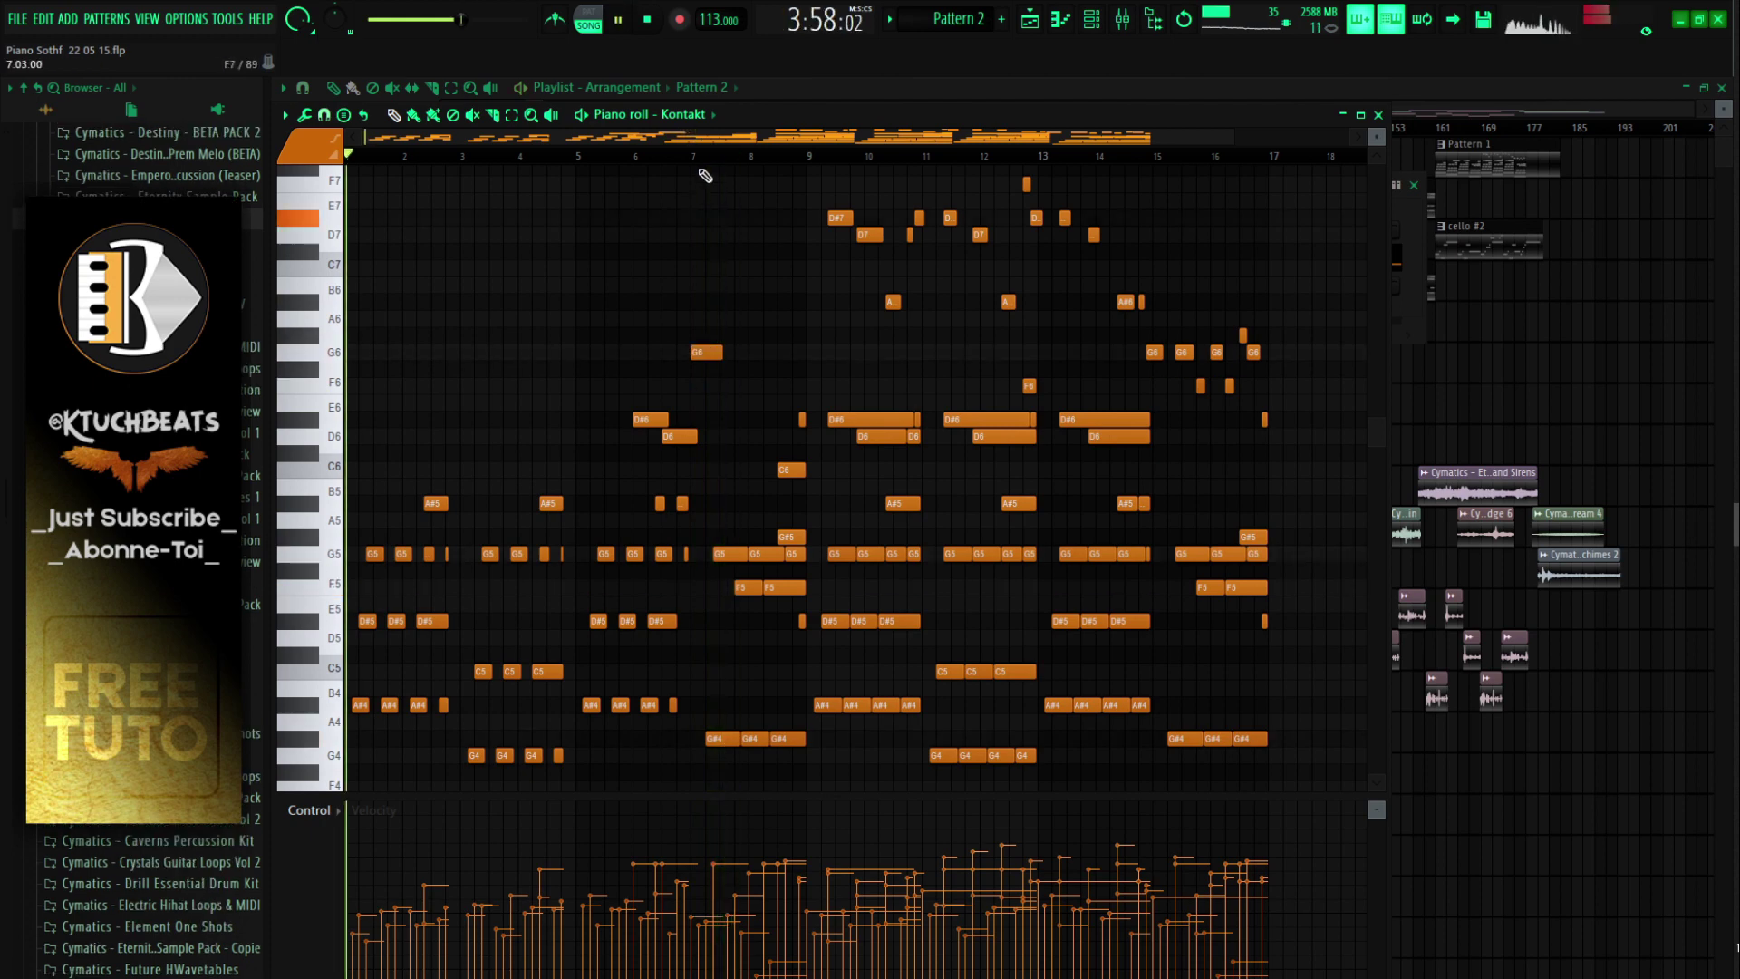
{"action": "key", "text": "space"}
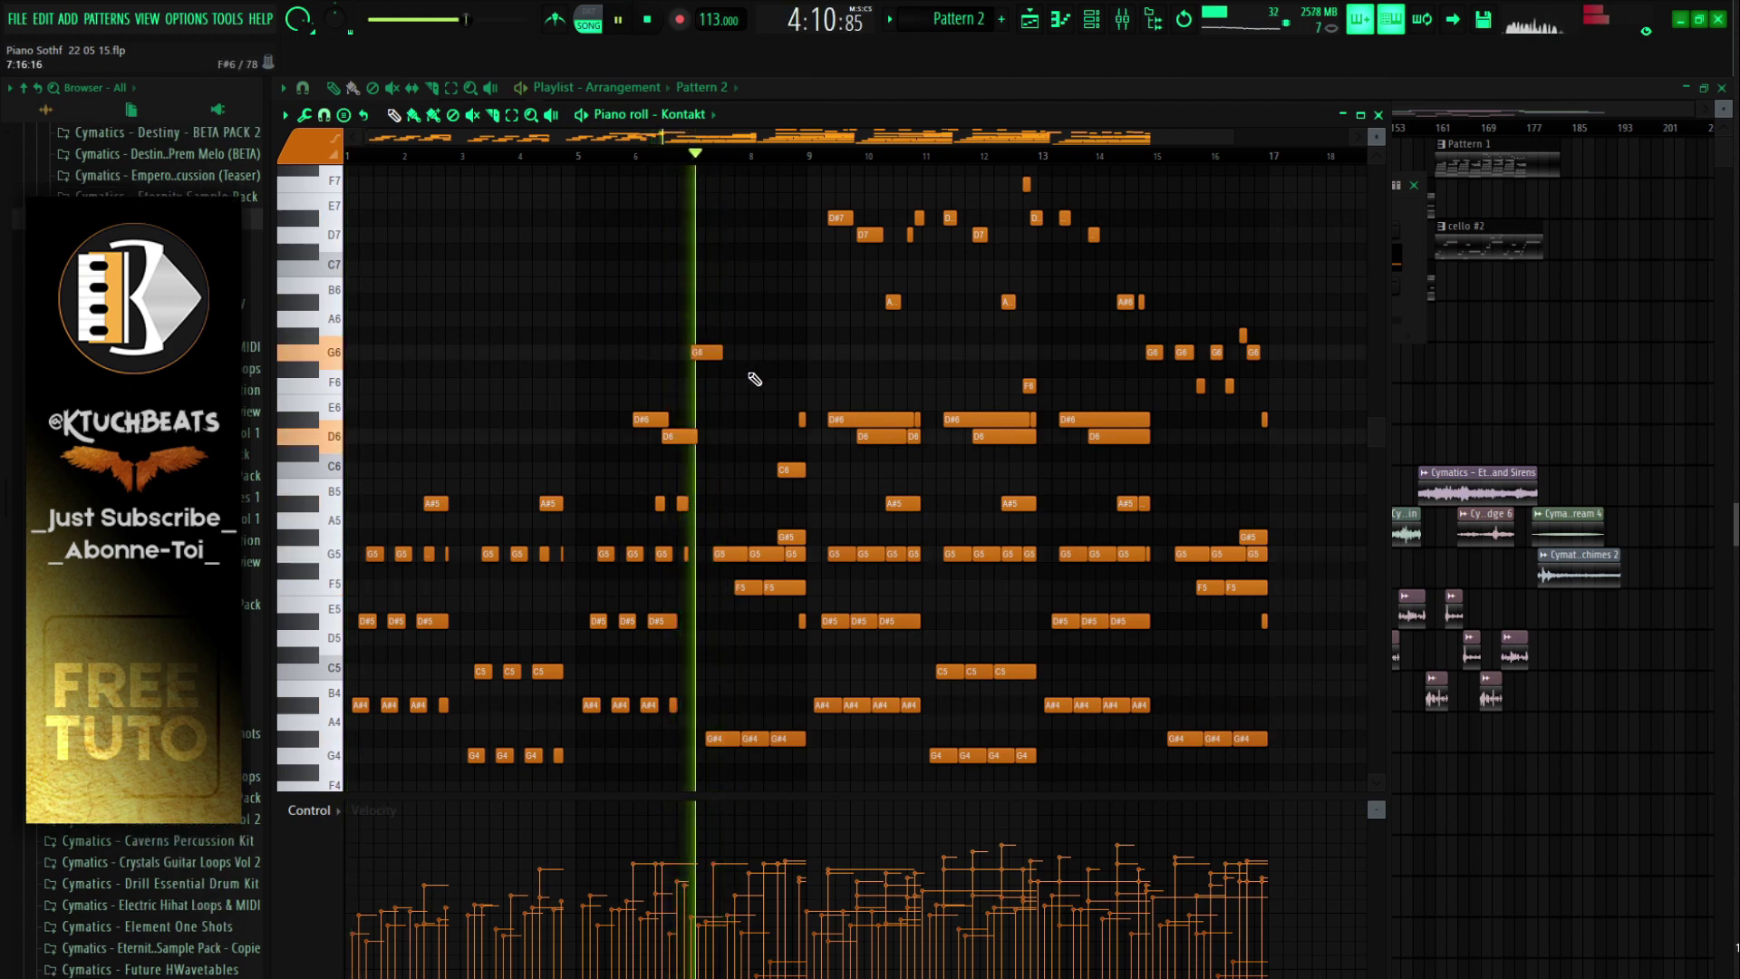
Step: Continue the piano melody across bars 7 to 9 with G#6, G6, F#6 and F6 notes, and replay it
{"action": "left_click", "coordinate": [723, 335]}
{"action": "left_click", "coordinate": [755, 352]}
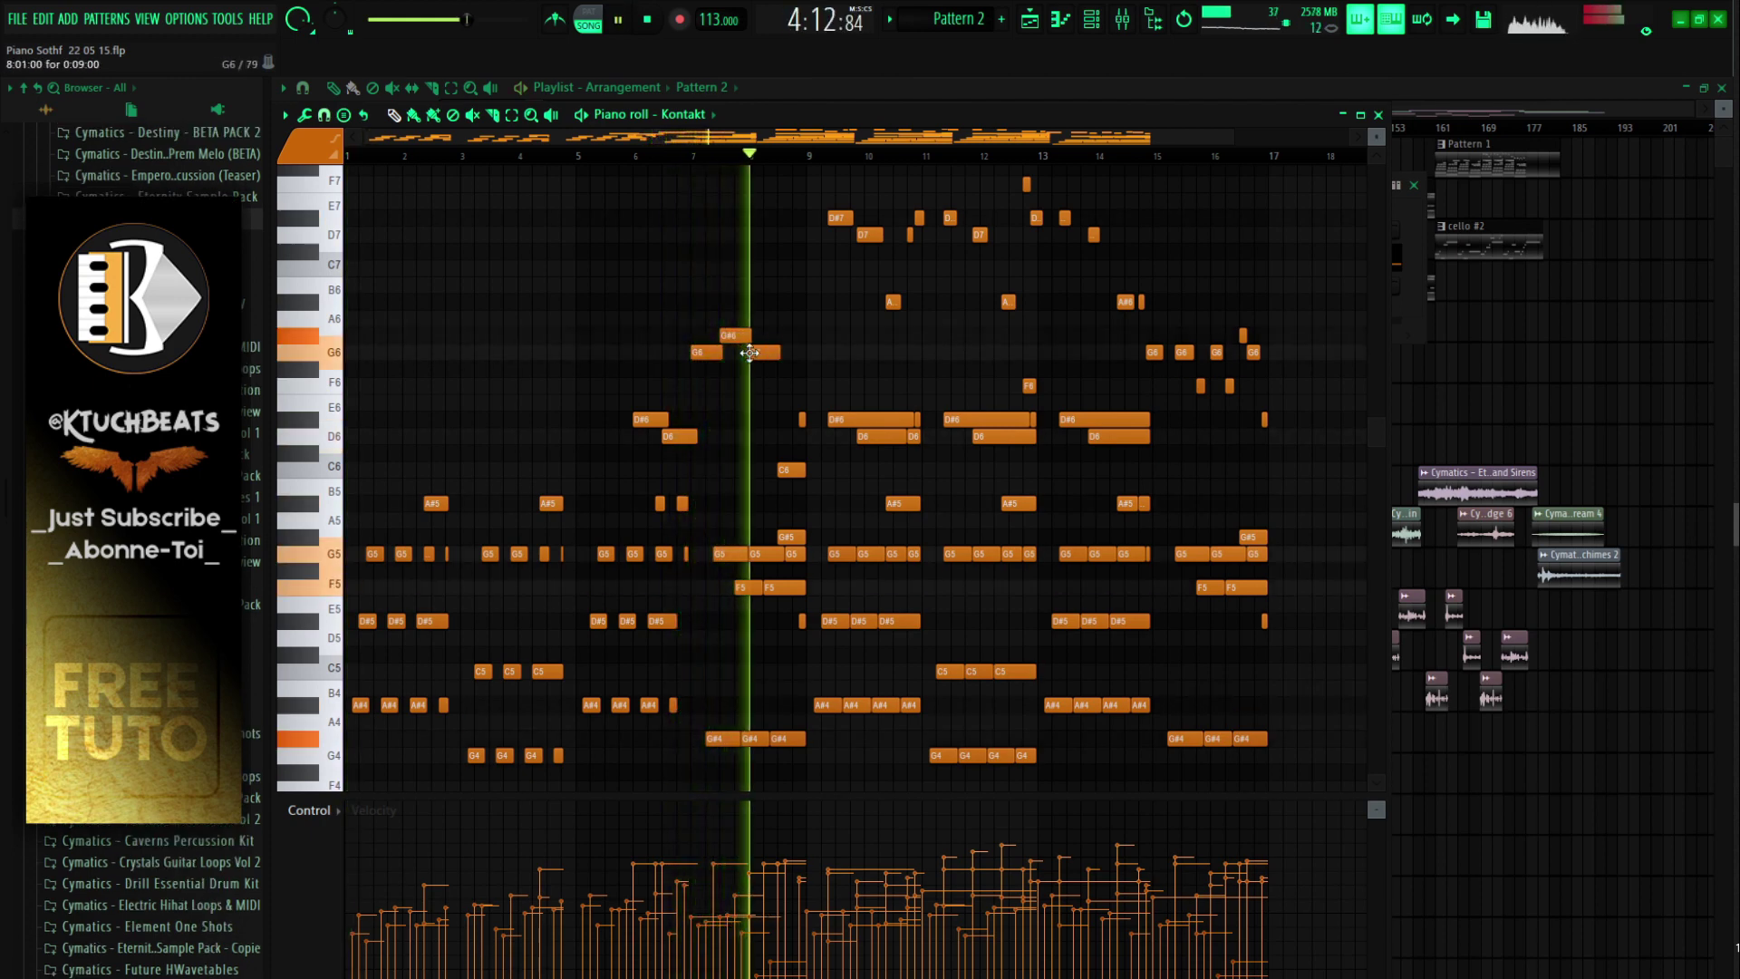
{"action": "left_click", "coordinate": [782, 369]}
{"action": "key", "text": "space"}
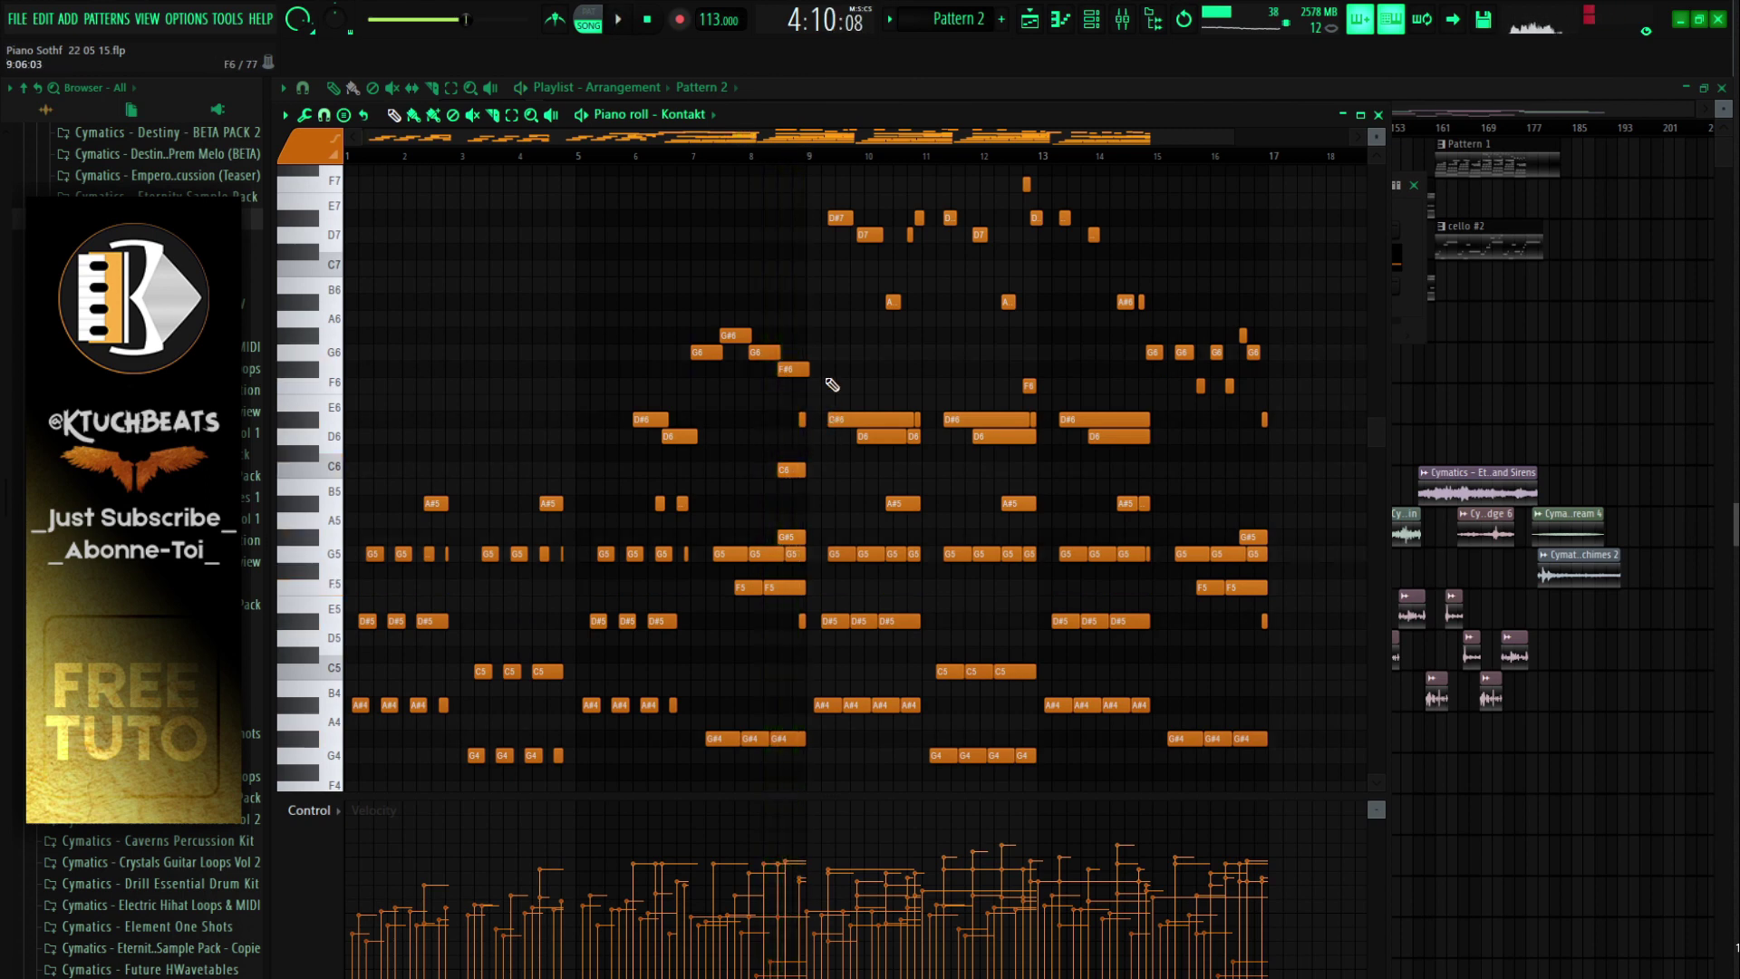
{"action": "key", "text": "space"}
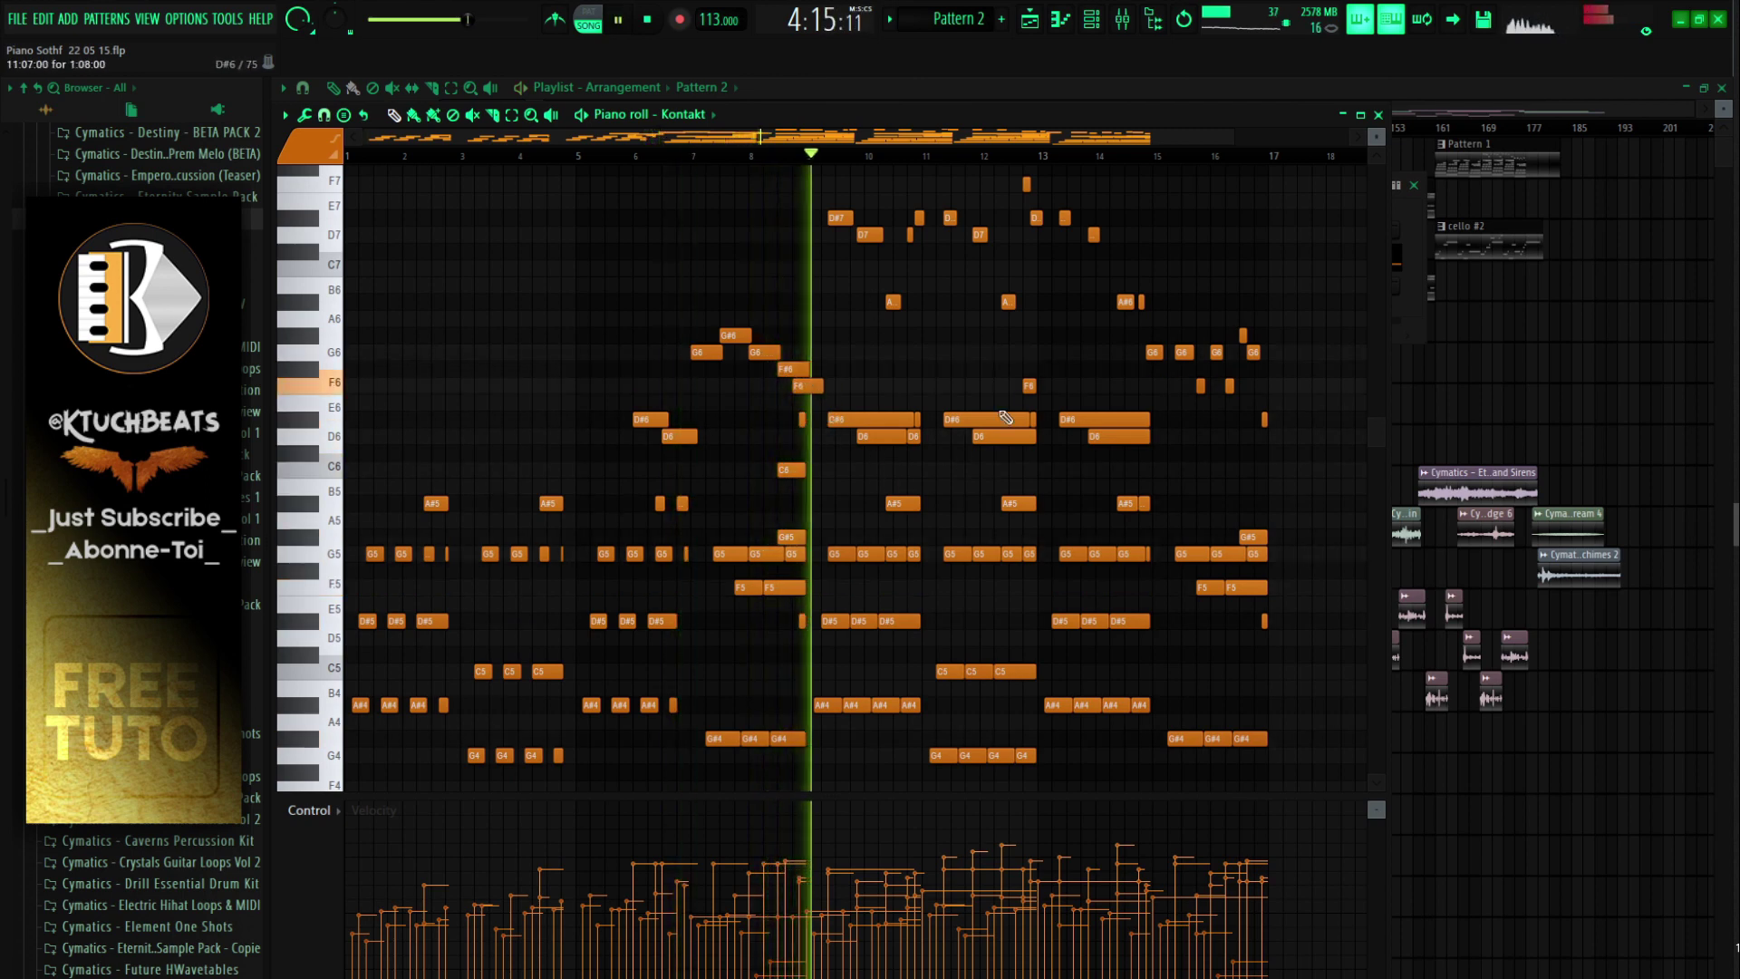
{"action": "left_click", "coordinate": [1379, 115]}
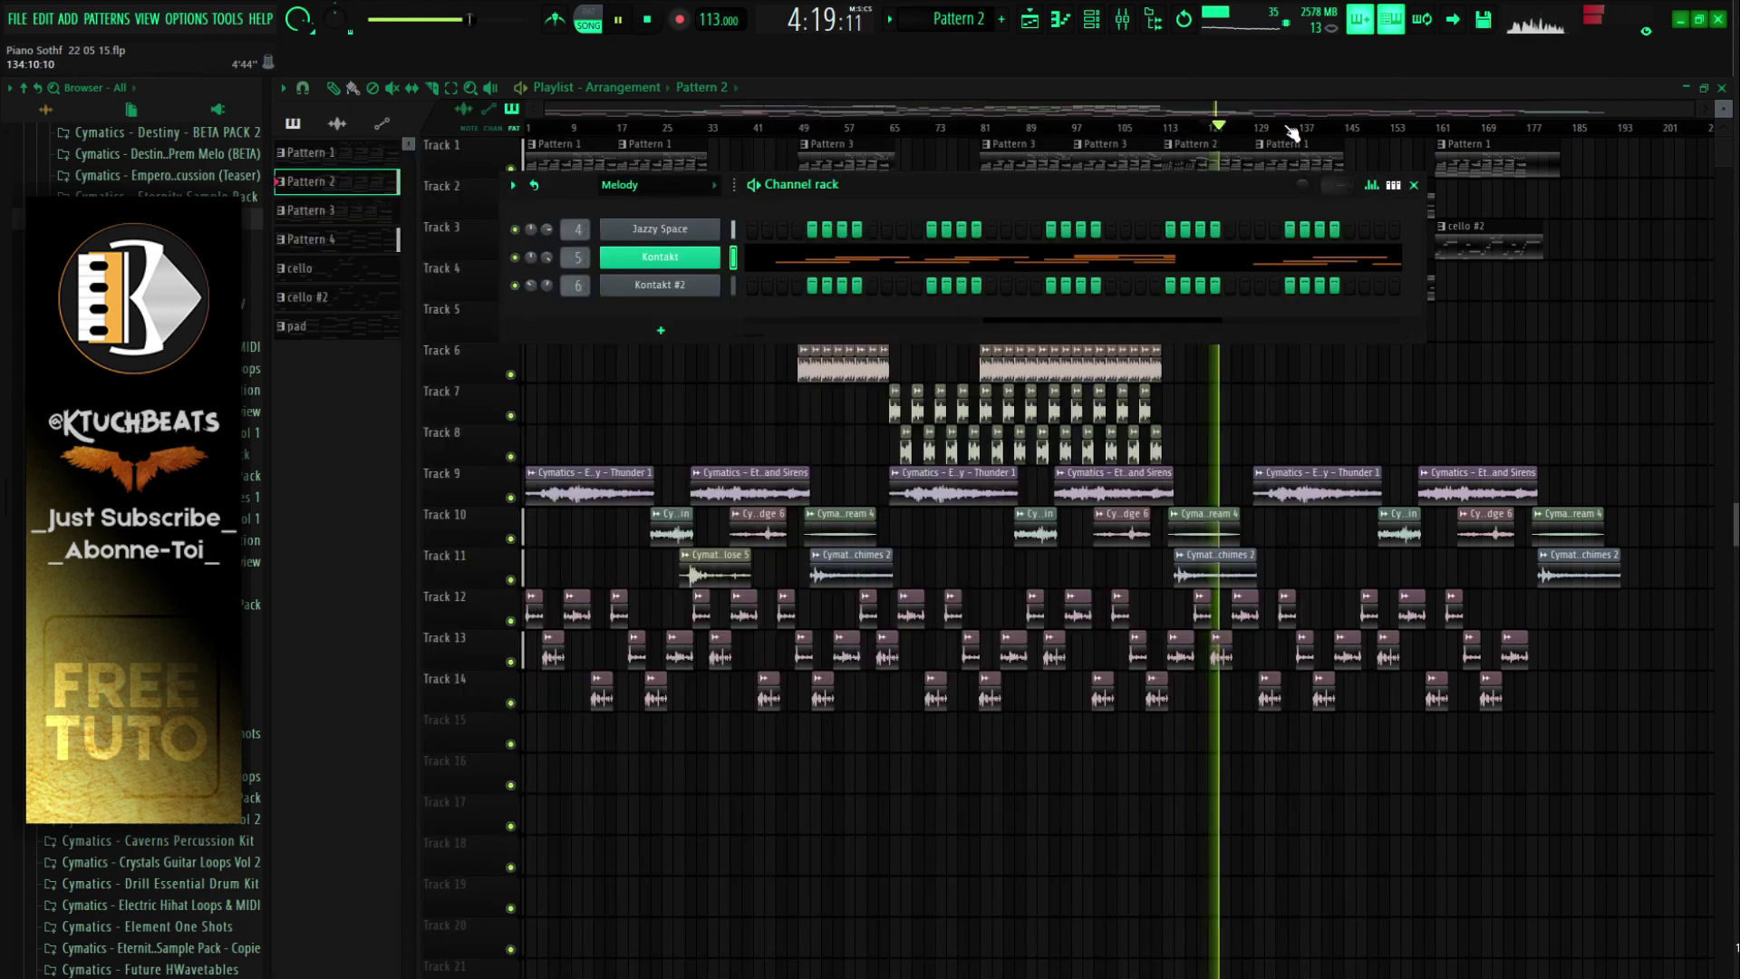
Step: Copy the last 16 bars of drum loop clips on Tracks 5 to 8 to bar 129 in the playlist
{"action": "key", "text": "F6"}
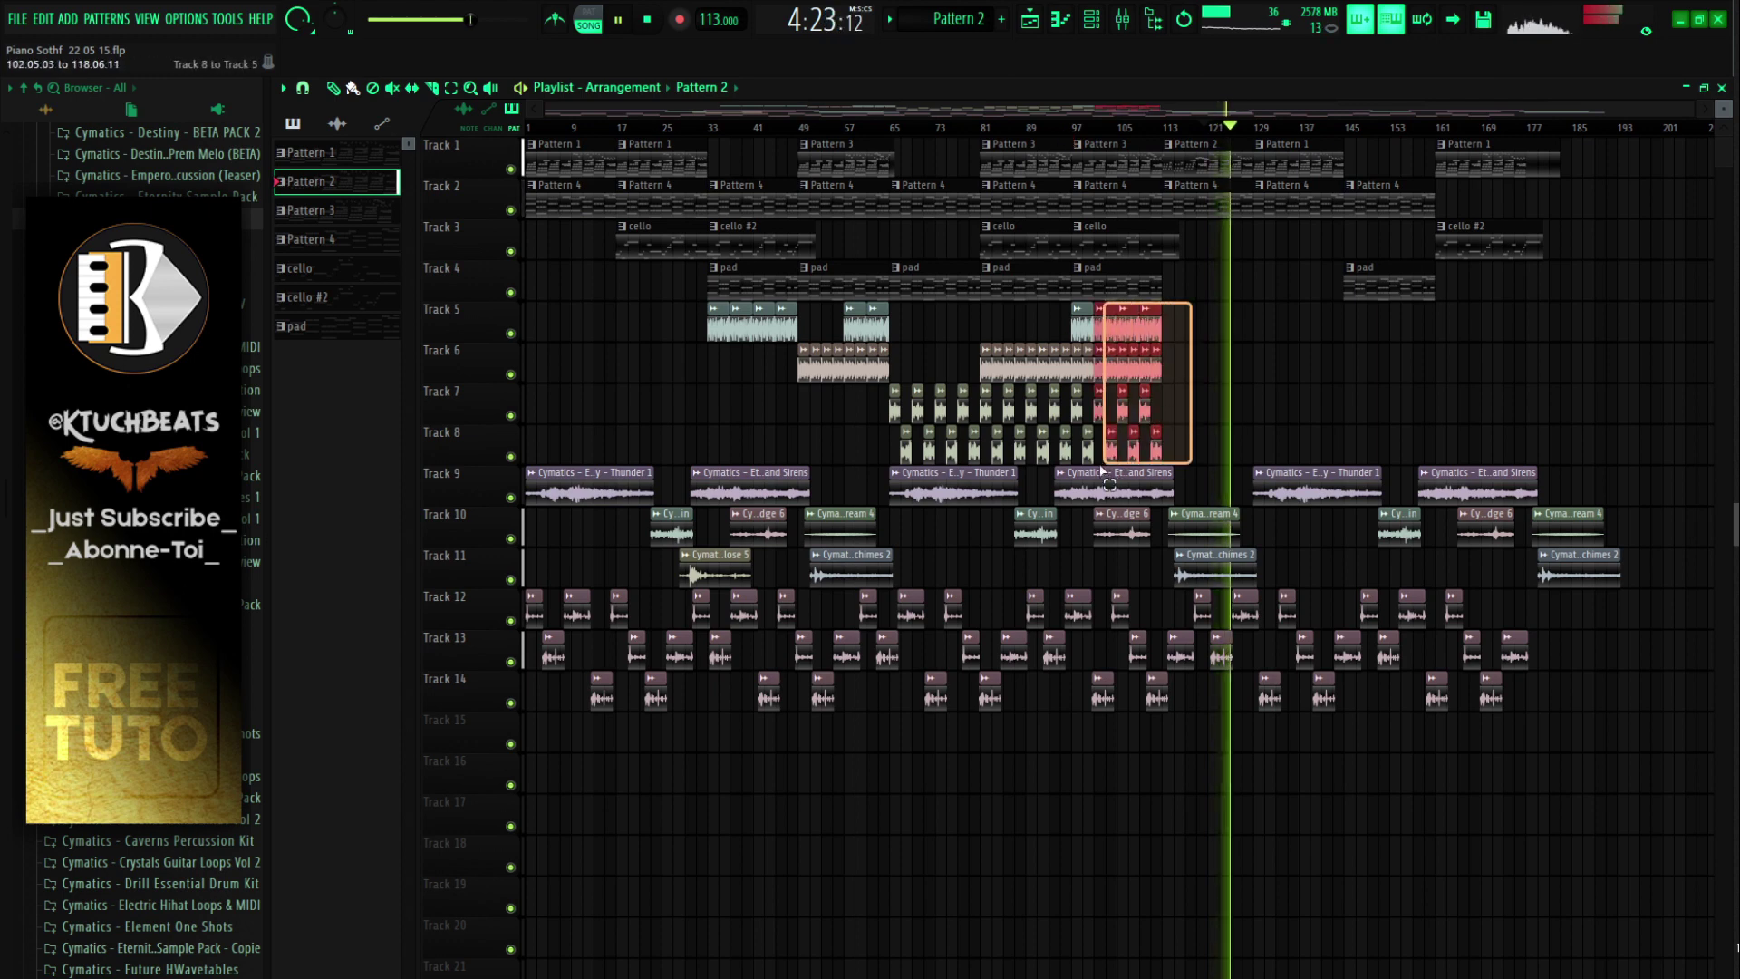
{"action": "left_click_drag", "start_coordinate": [1087, 500], "coordinate": [1094, 437]}
{"action": "left_click_drag", "start_coordinate": [1083, 323], "coordinate": [1260, 339]}
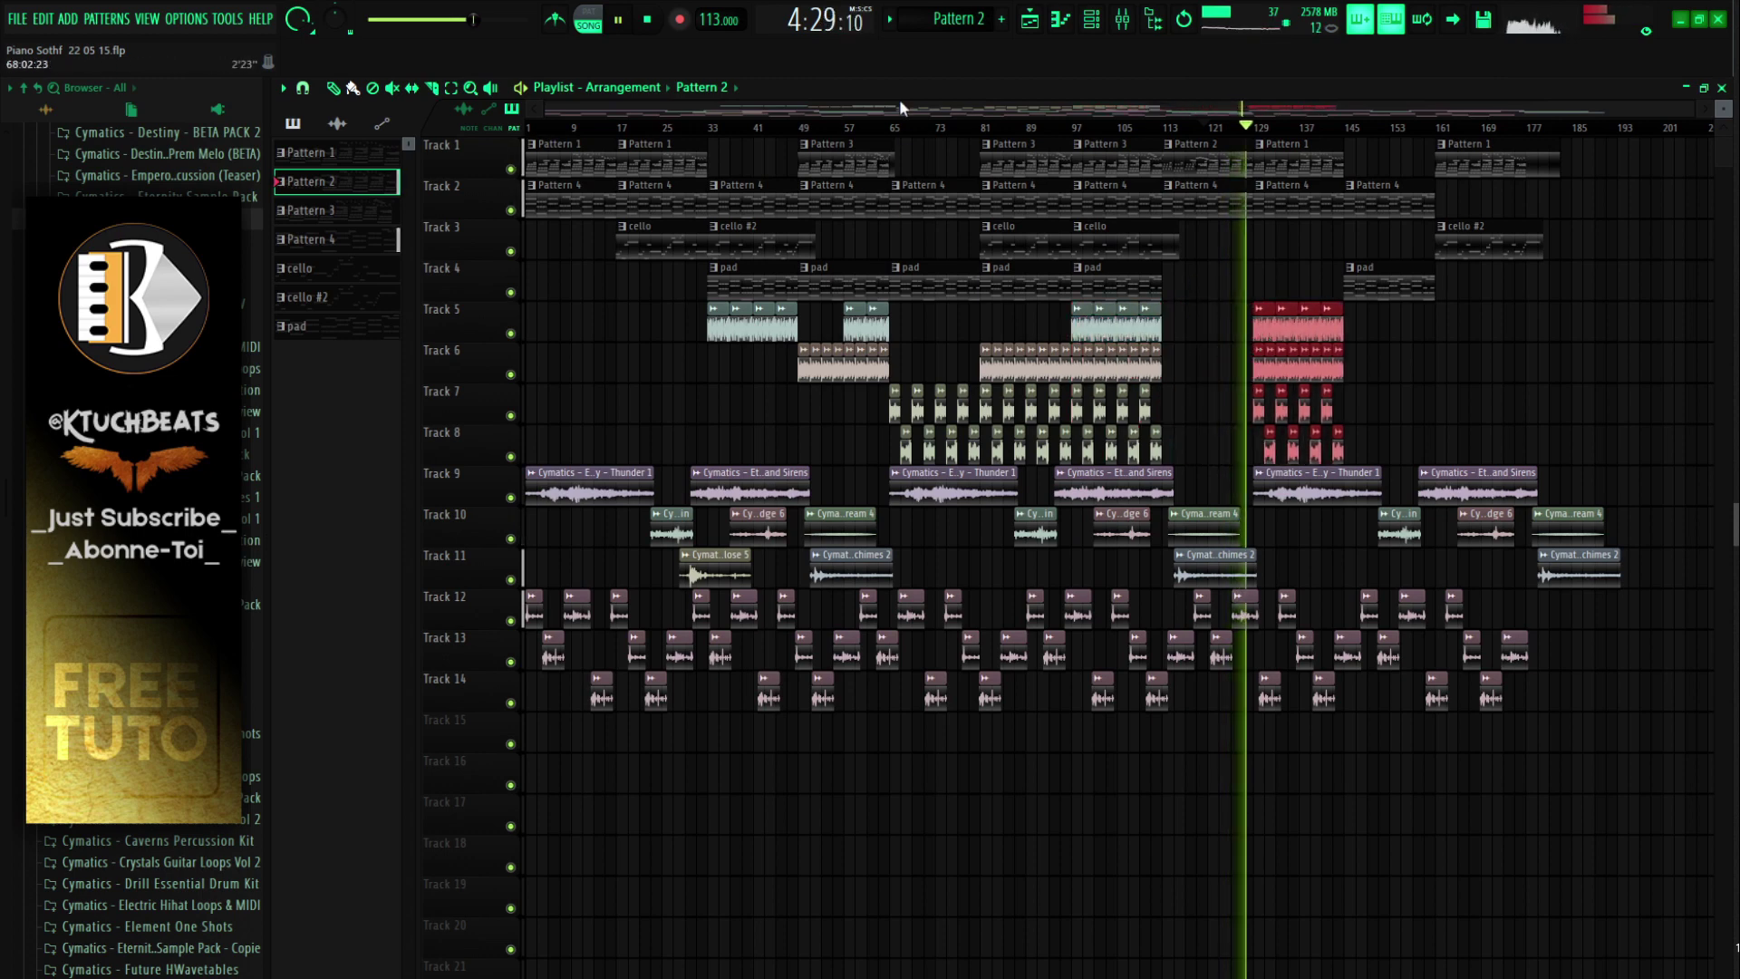
Step: Create a new pattern named bass and open the Bass channel of the Unsorted group for note editing
{"action": "left_click", "coordinate": [1002, 19]}
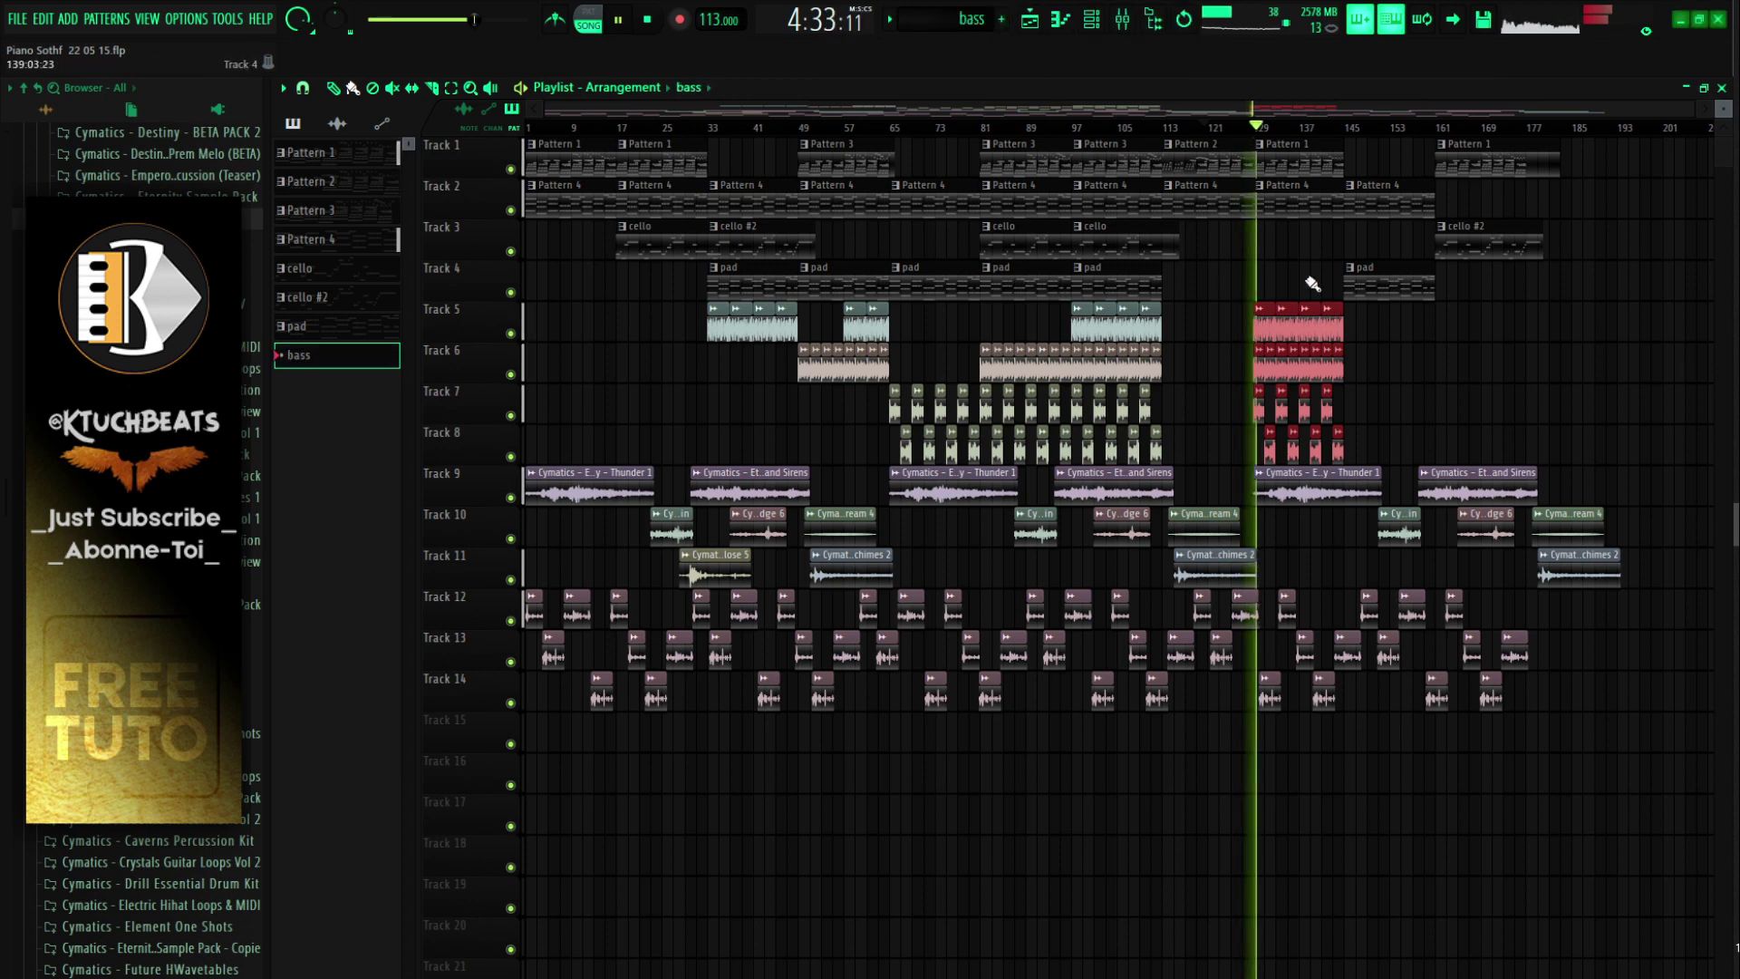
{"action": "key", "text": "F6"}
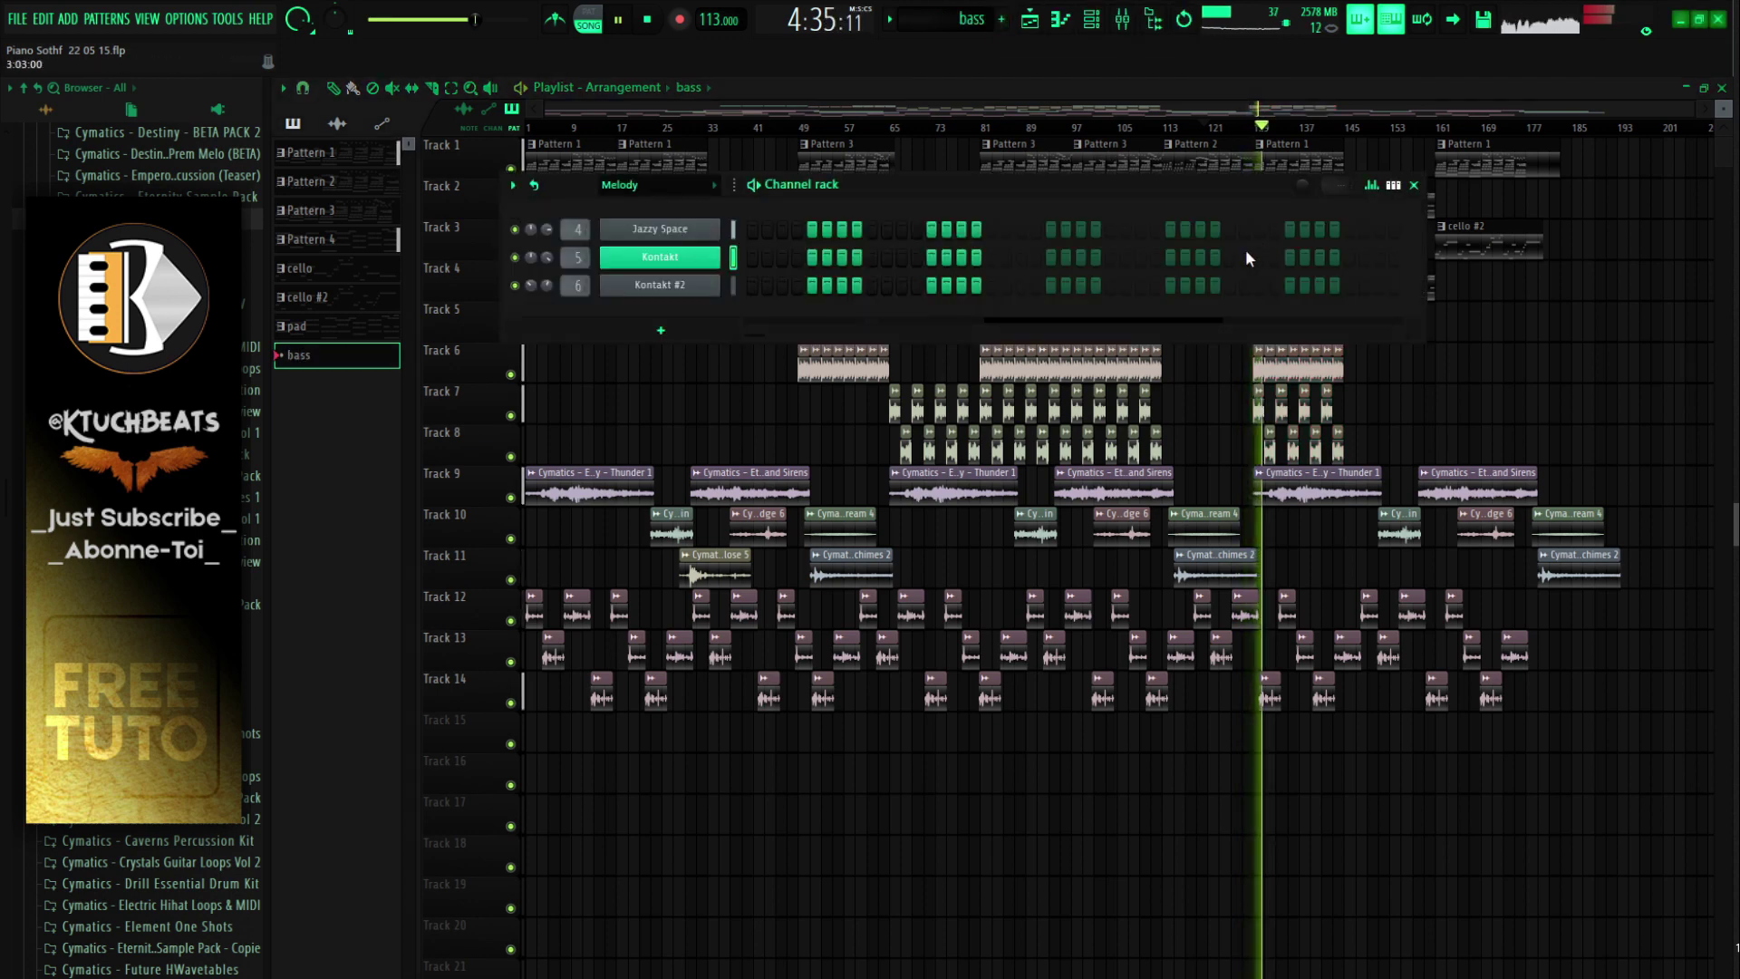
{"action": "left_click", "coordinate": [637, 184]}
{"action": "left_click", "coordinate": [623, 300]}
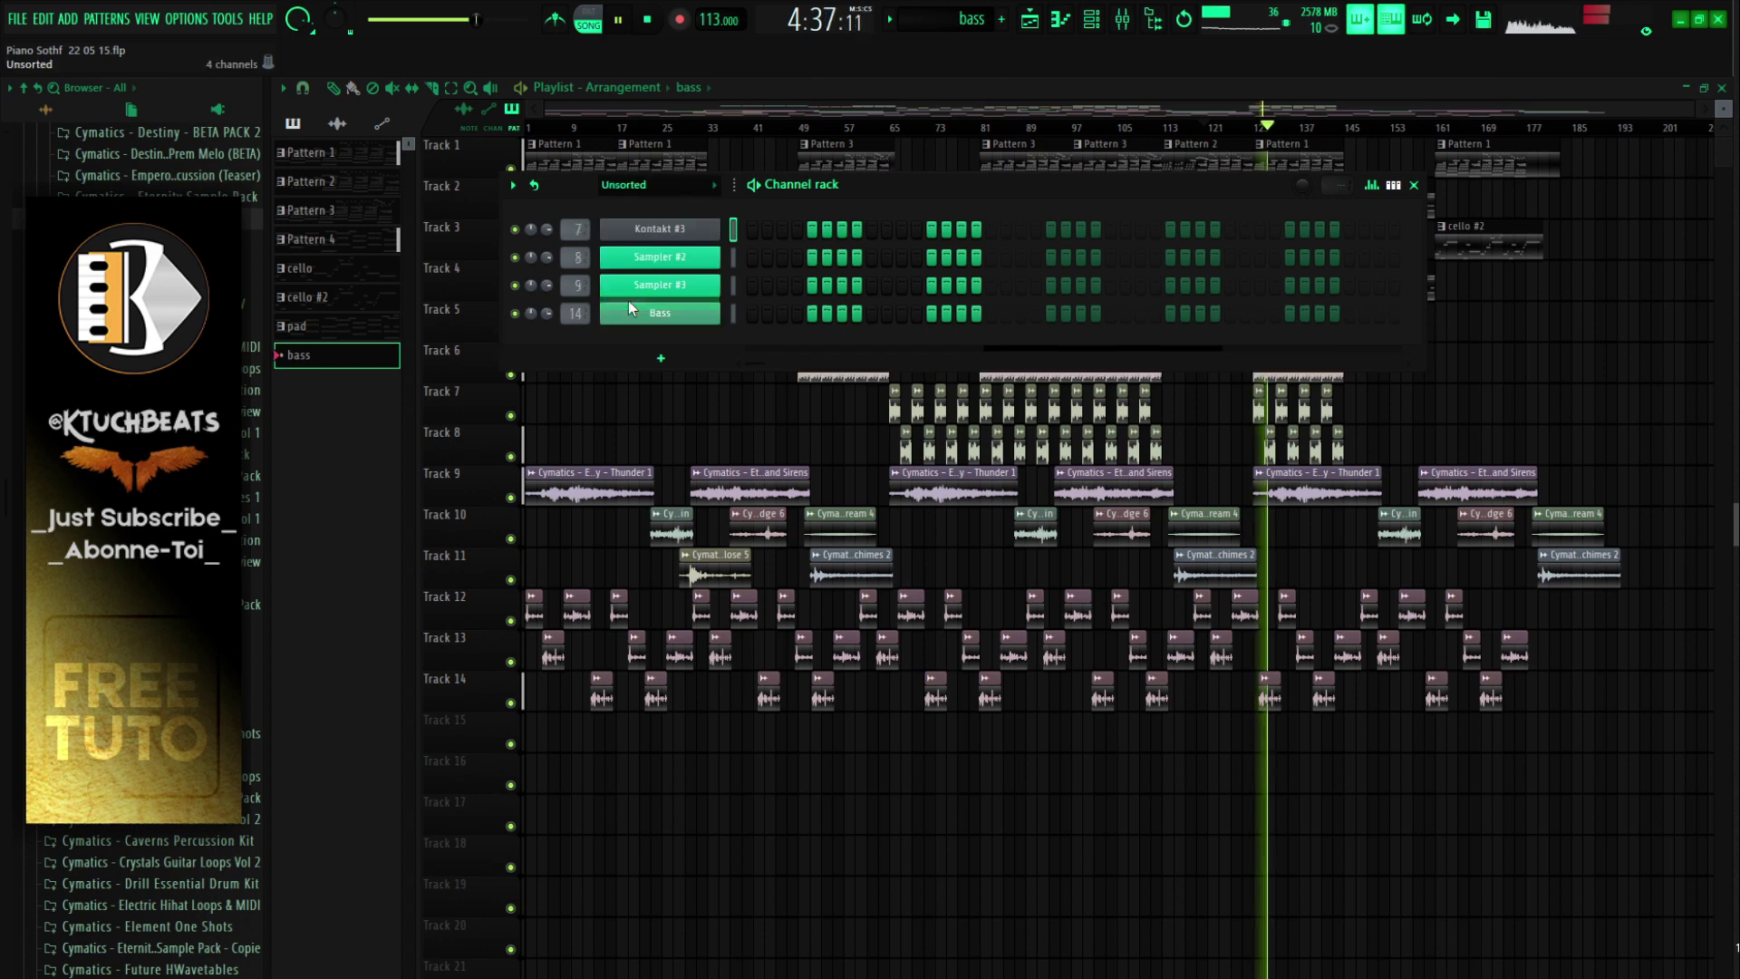
{"action": "right_click", "coordinate": [661, 318]}
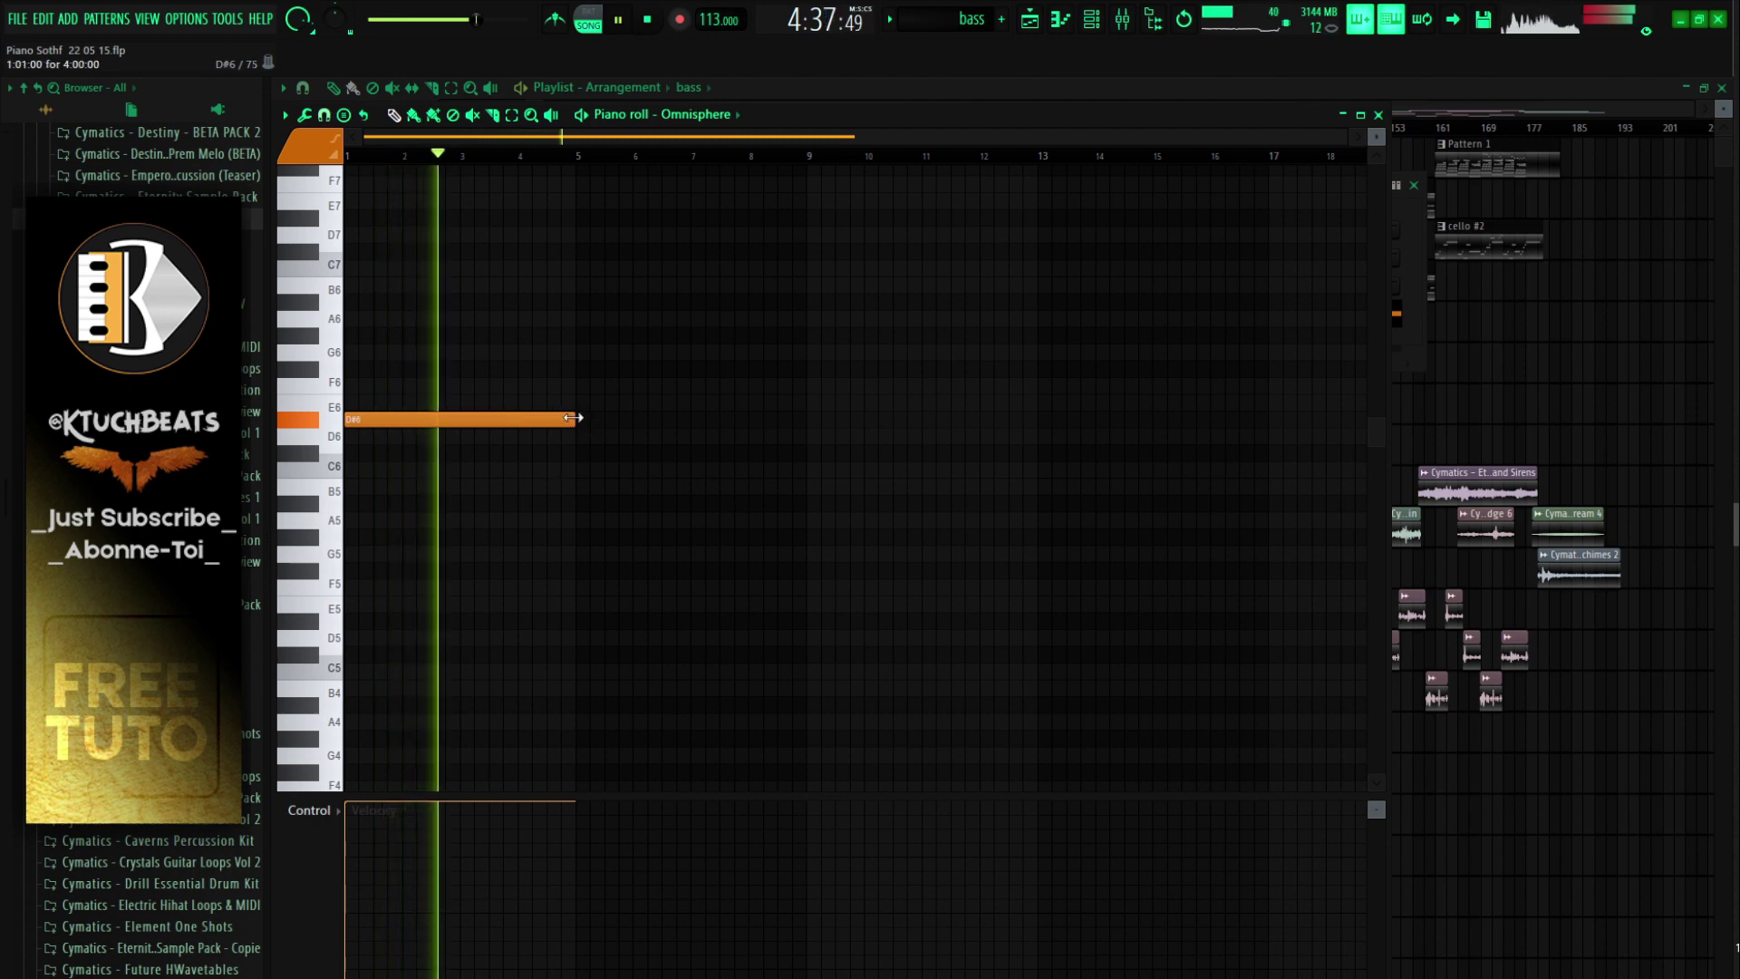
Step: Write a bass line of two-bar notes over bars 1 to 8: D#6, C6, D#6 and G#5
{"action": "left_click_drag", "start_coordinate": [575, 420], "coordinate": [460, 420]}
{"action": "key", "text": "space"}
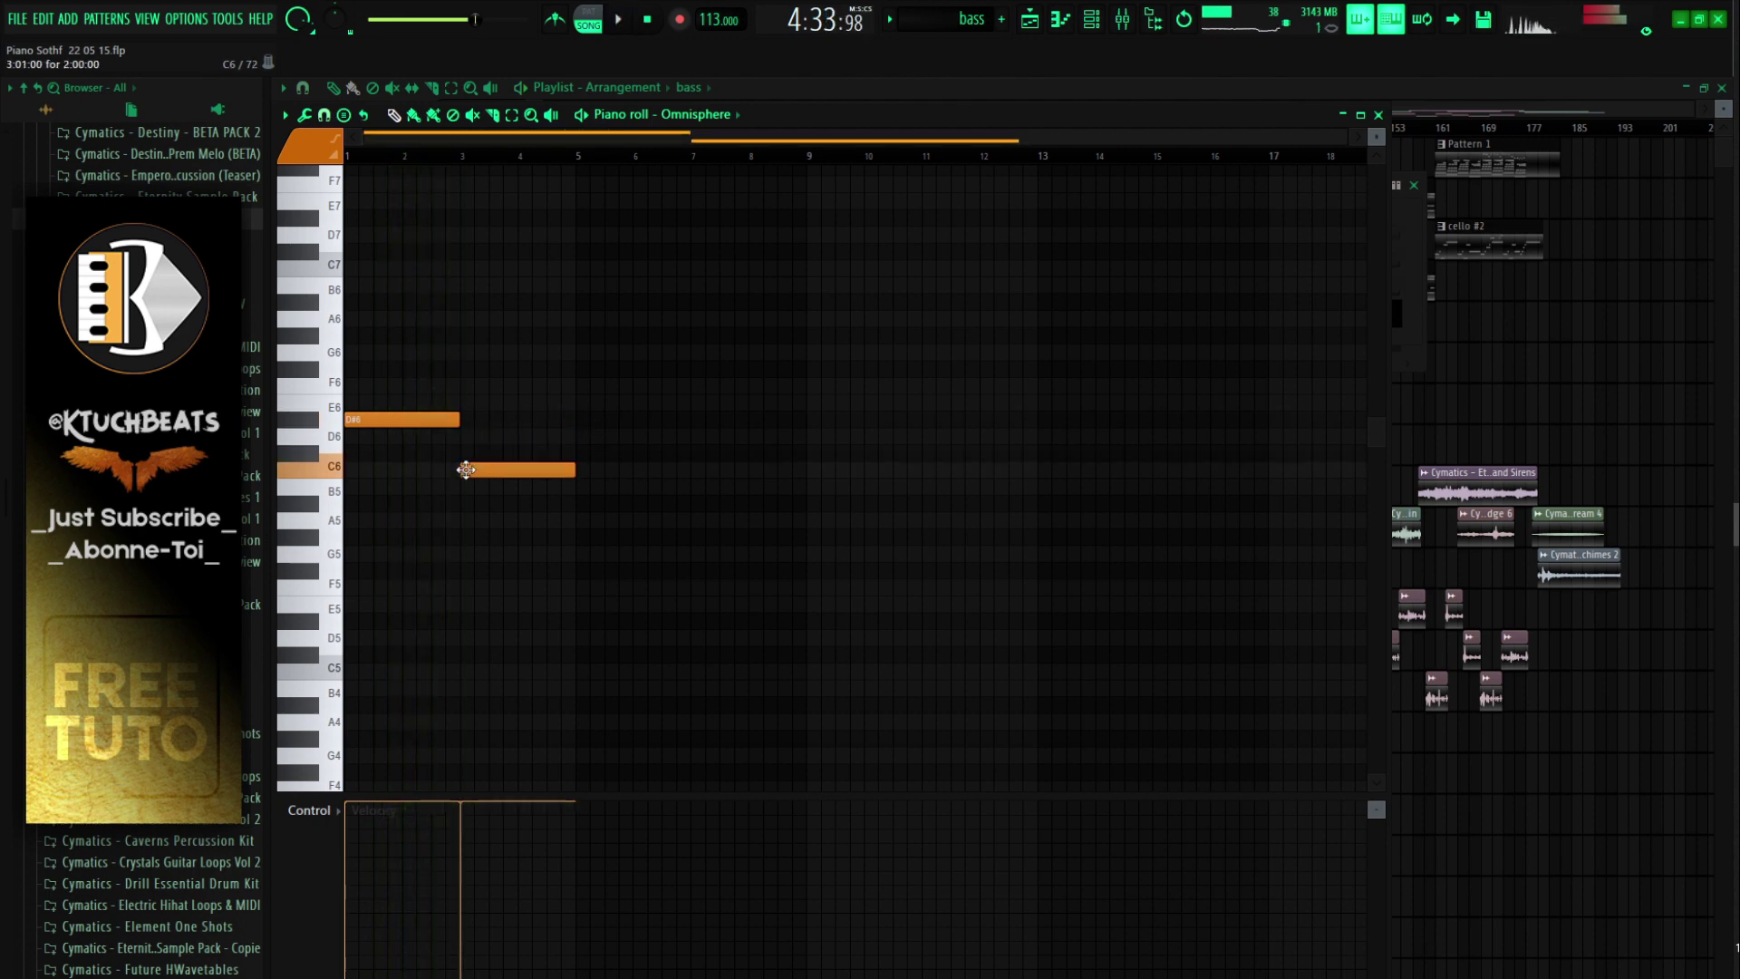
{"action": "left_click_drag", "start_coordinate": [788, 328], "coordinate": [344, 543]}
{"action": "left_click_drag", "start_coordinate": [408, 419], "coordinate": [665, 402]}
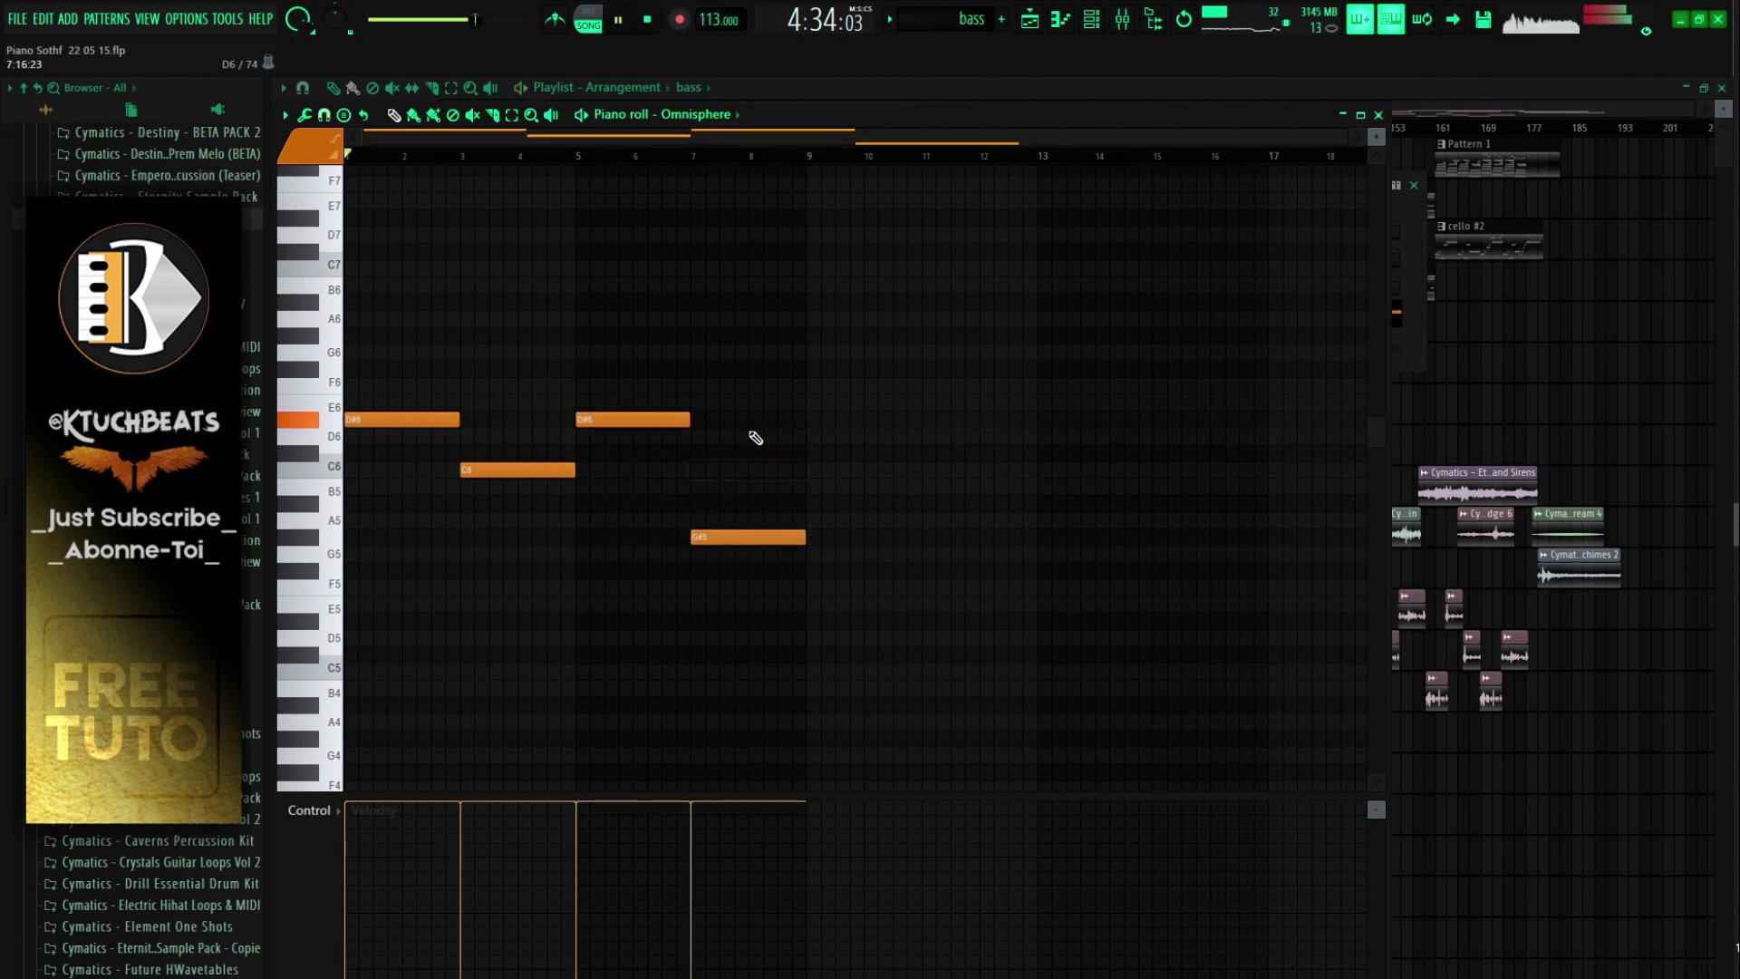
Step: Transpose the whole bass line down two octaves and play it back
{"action": "key", "text": "ctrl+Down"}
{"action": "key", "text": "space"}
{"action": "key", "text": "ctrl+Down"}
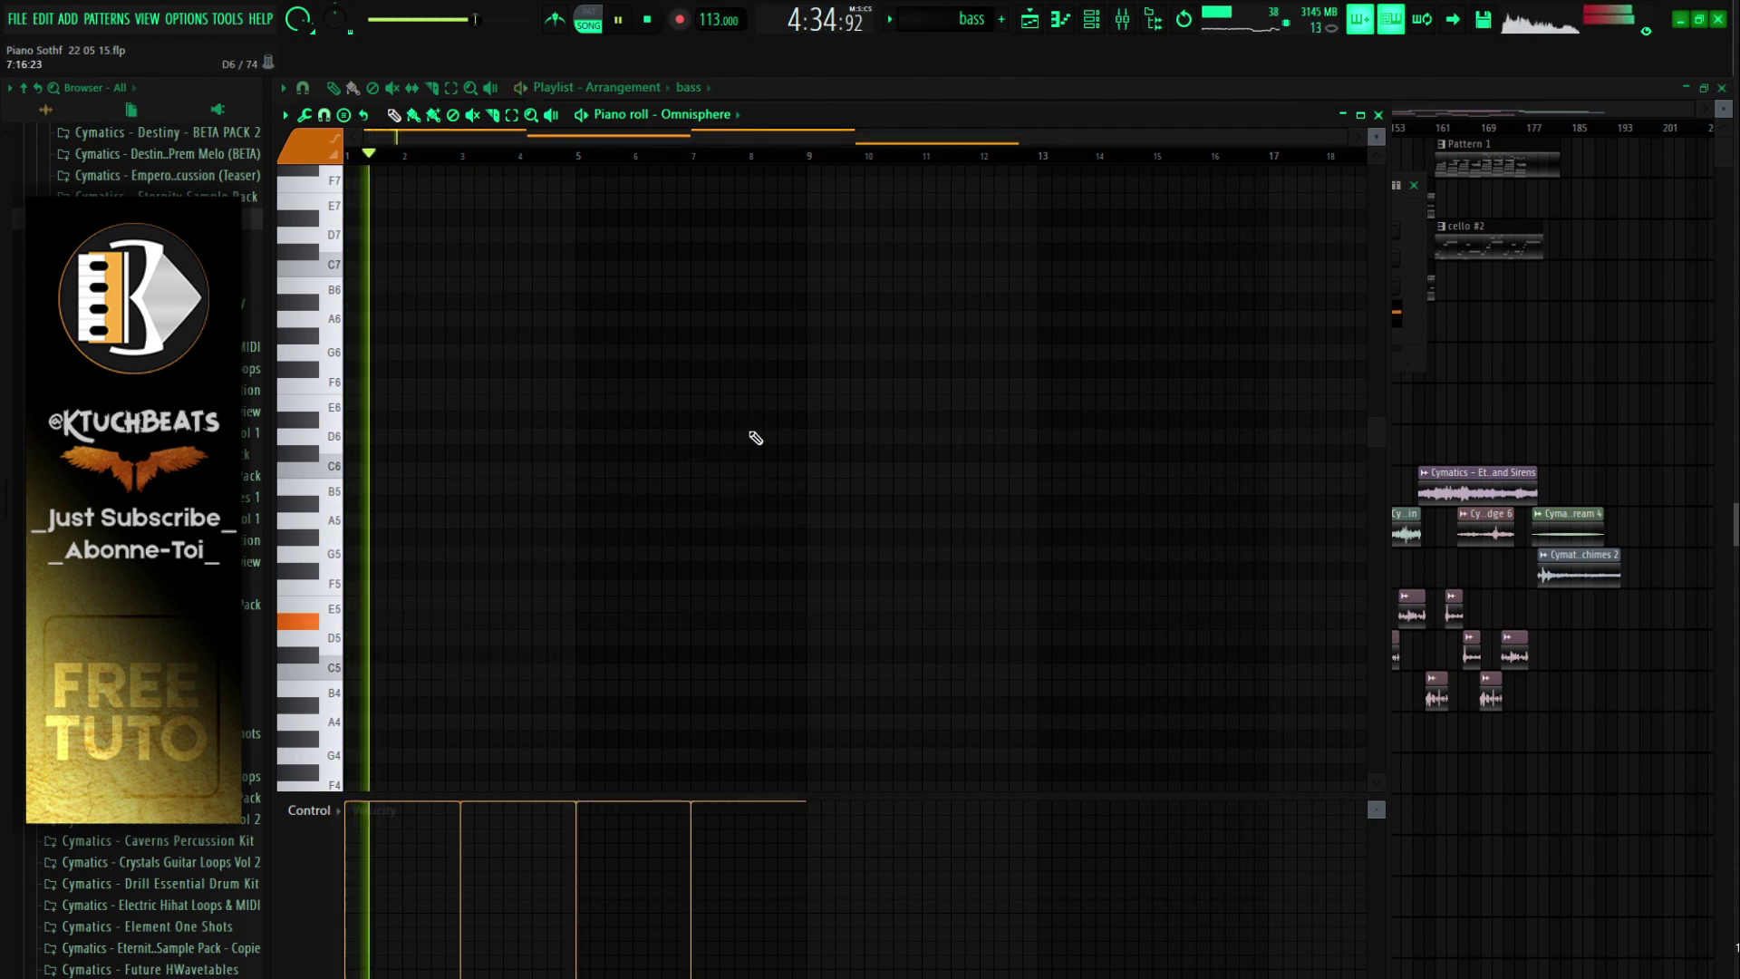
{"action": "scroll", "coordinate": [757, 447], "scroll_direction": "down", "scroll_amount": 5}
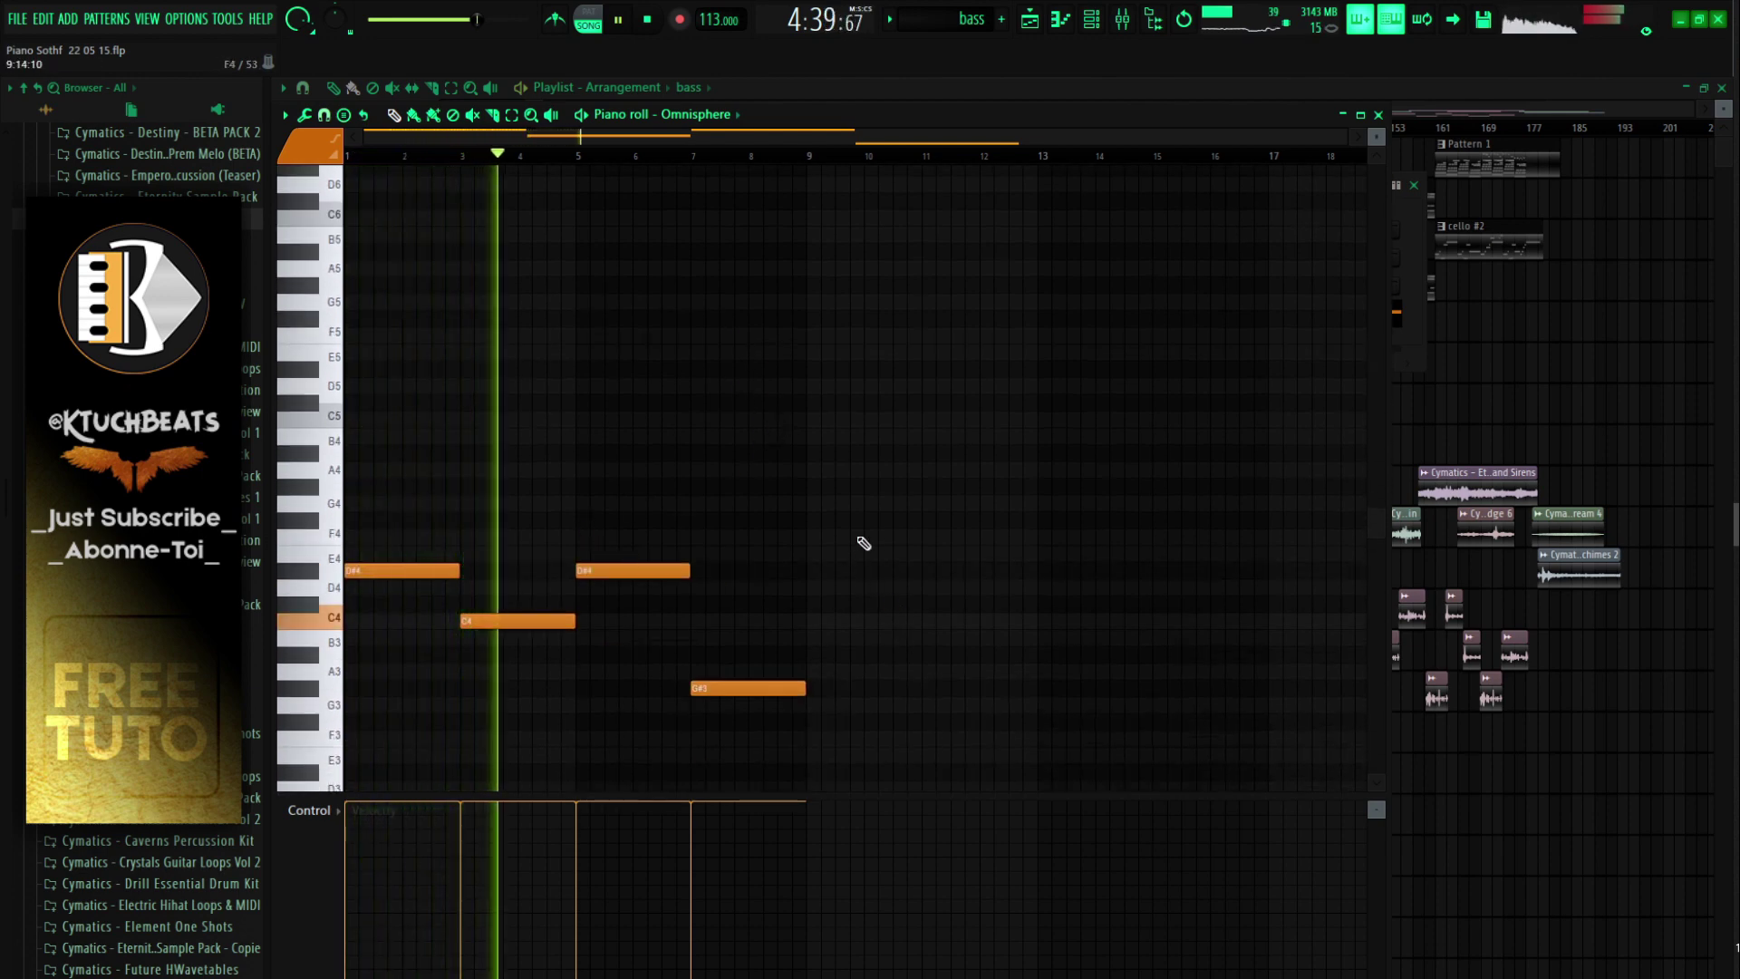
Step: Lower the velocity of all four bass notes and duplicate them to bars 9 to 16
{"action": "key", "text": "ctrl+a"}
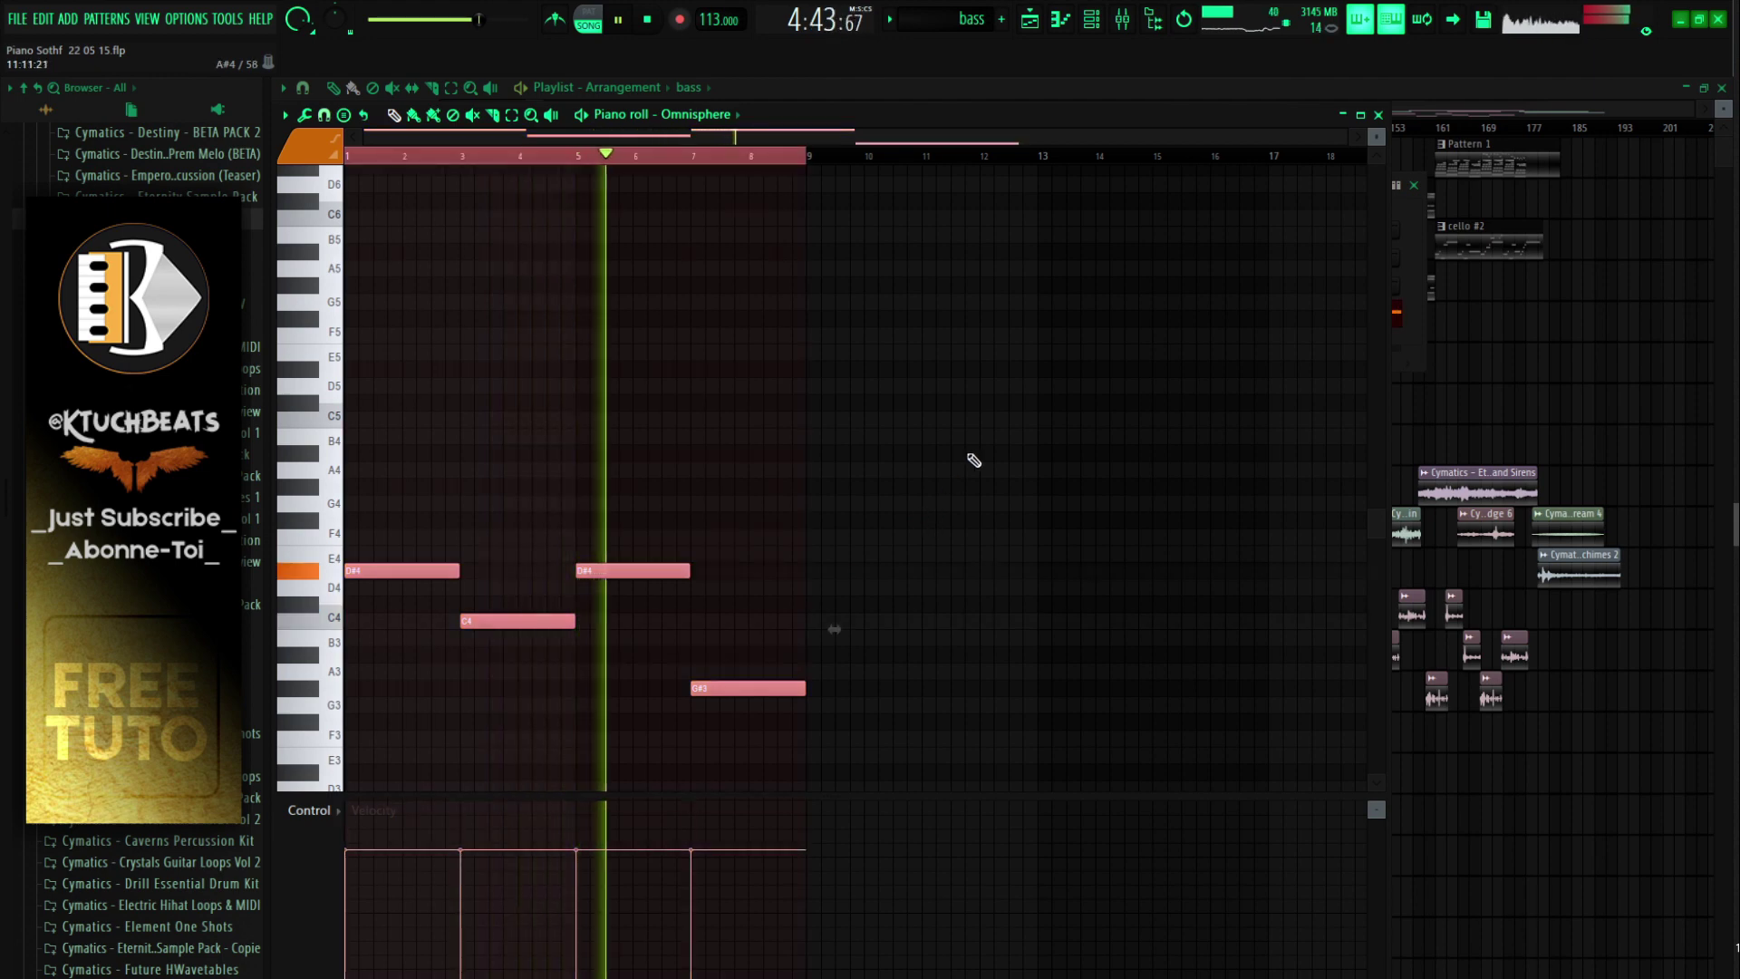
{"action": "left_click_drag", "start_coordinate": [972, 445], "coordinate": [147, 856]}
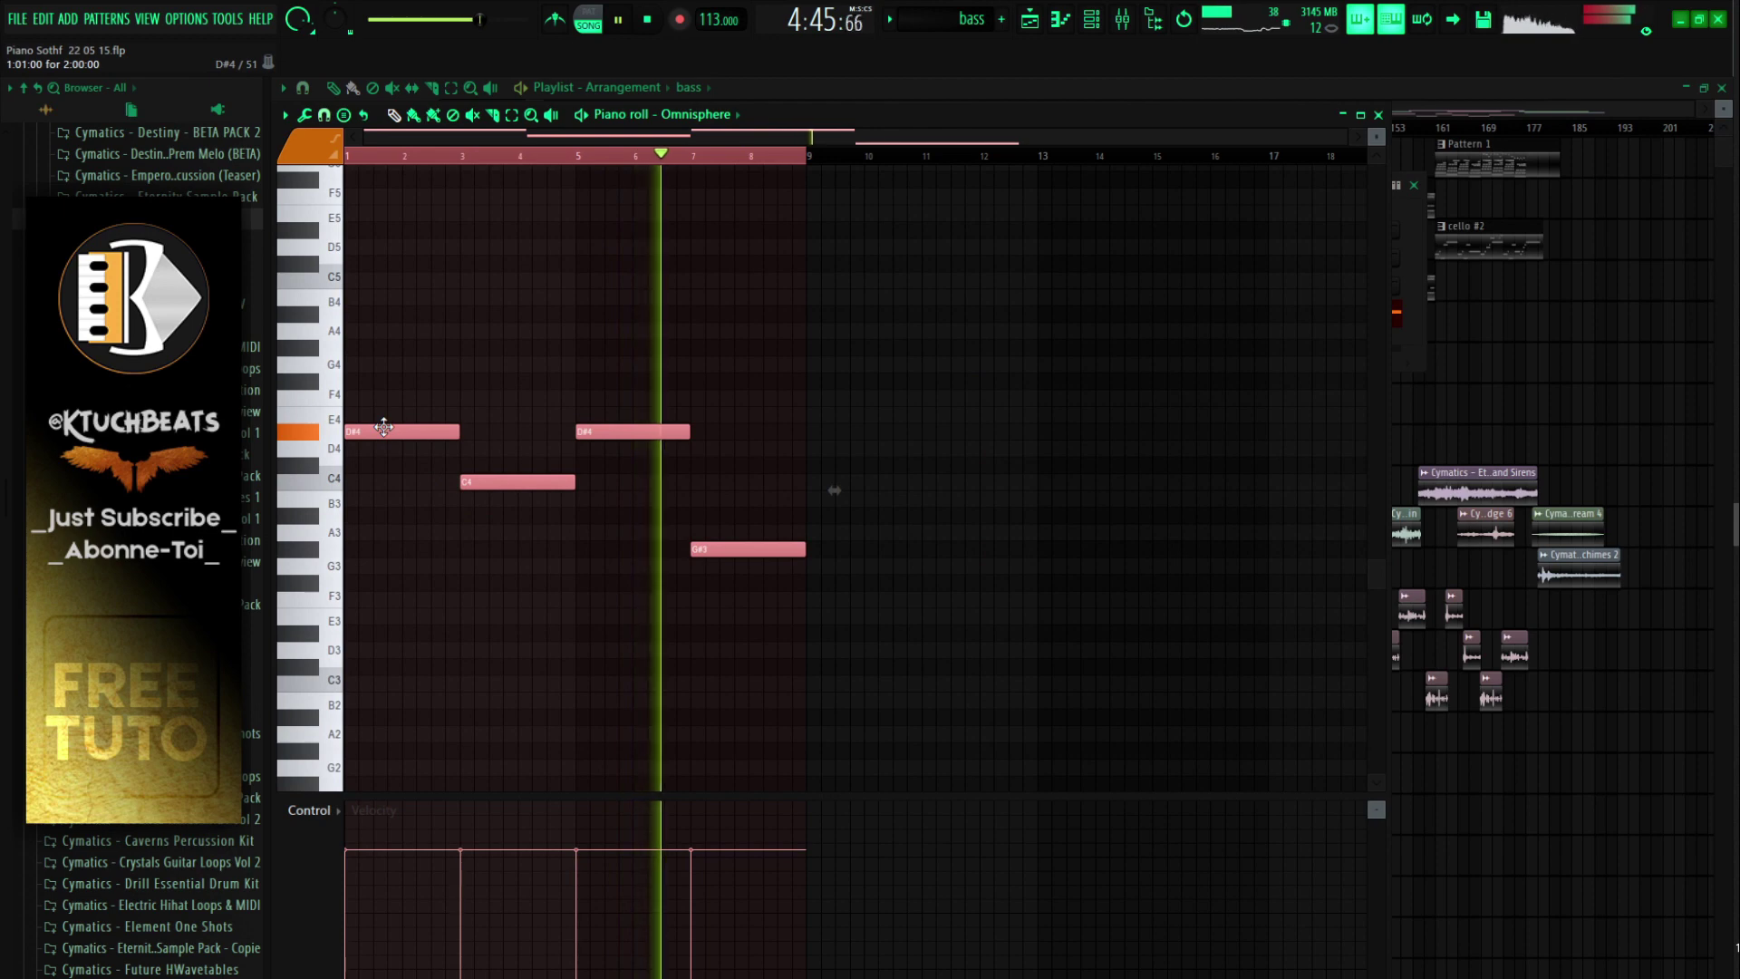
{"action": "mouse_move", "coordinate": [384, 427]}
{"action": "left_mouse_down"}
{"action": "mouse_move", "coordinate": [909, 419]}
{"action": "mouse_move", "coordinate": [851, 420]}
{"action": "left_mouse_up"}
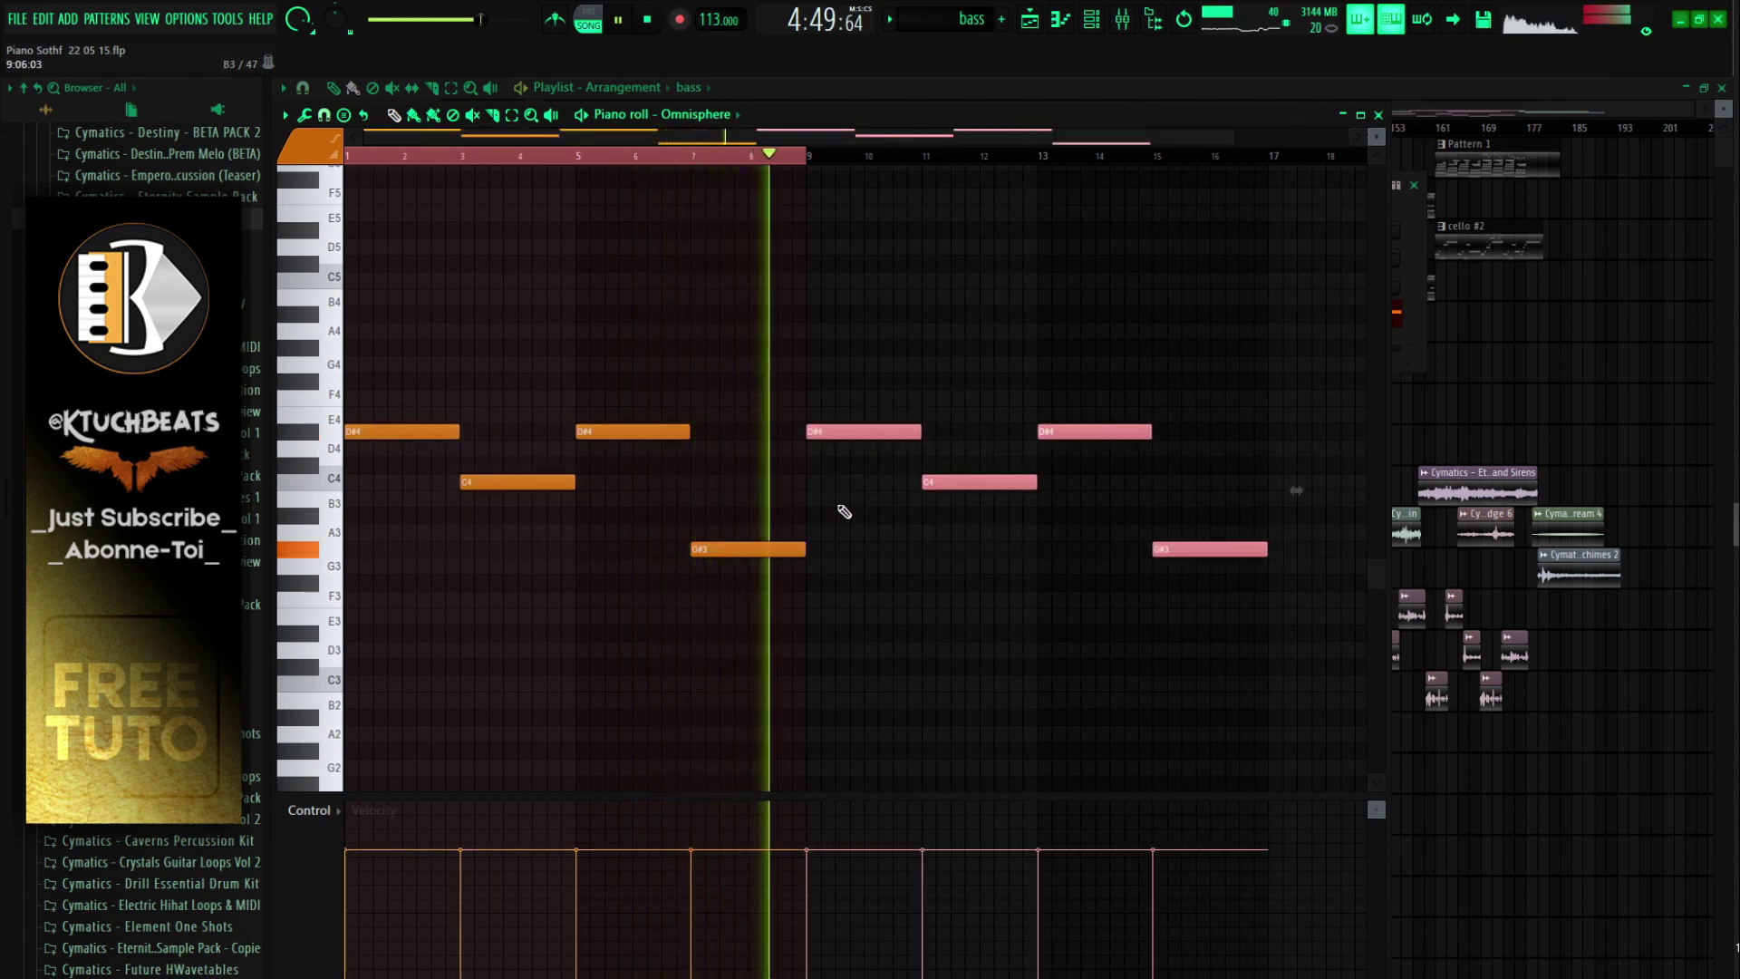
{"action": "left_click", "coordinate": [1377, 115]}
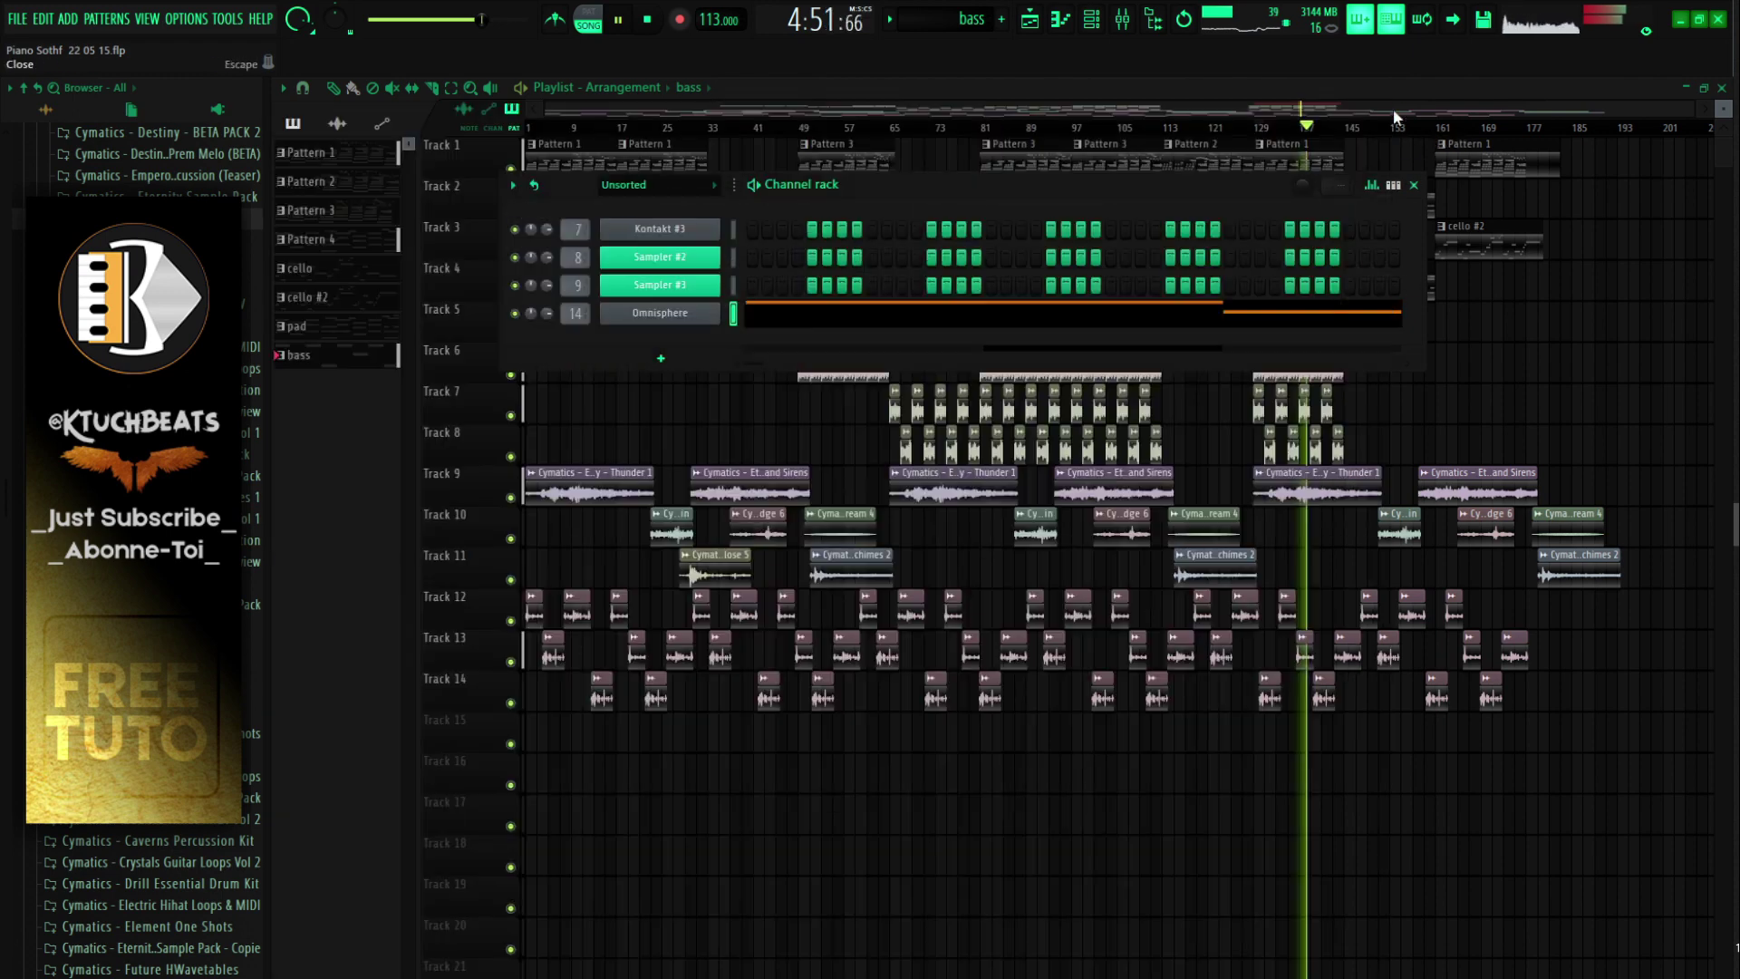
Step: Place the bass pattern on Track 3 at bar 129, play that section, and lower the Bass track's volume in the mixer
{"action": "key", "text": "space"}
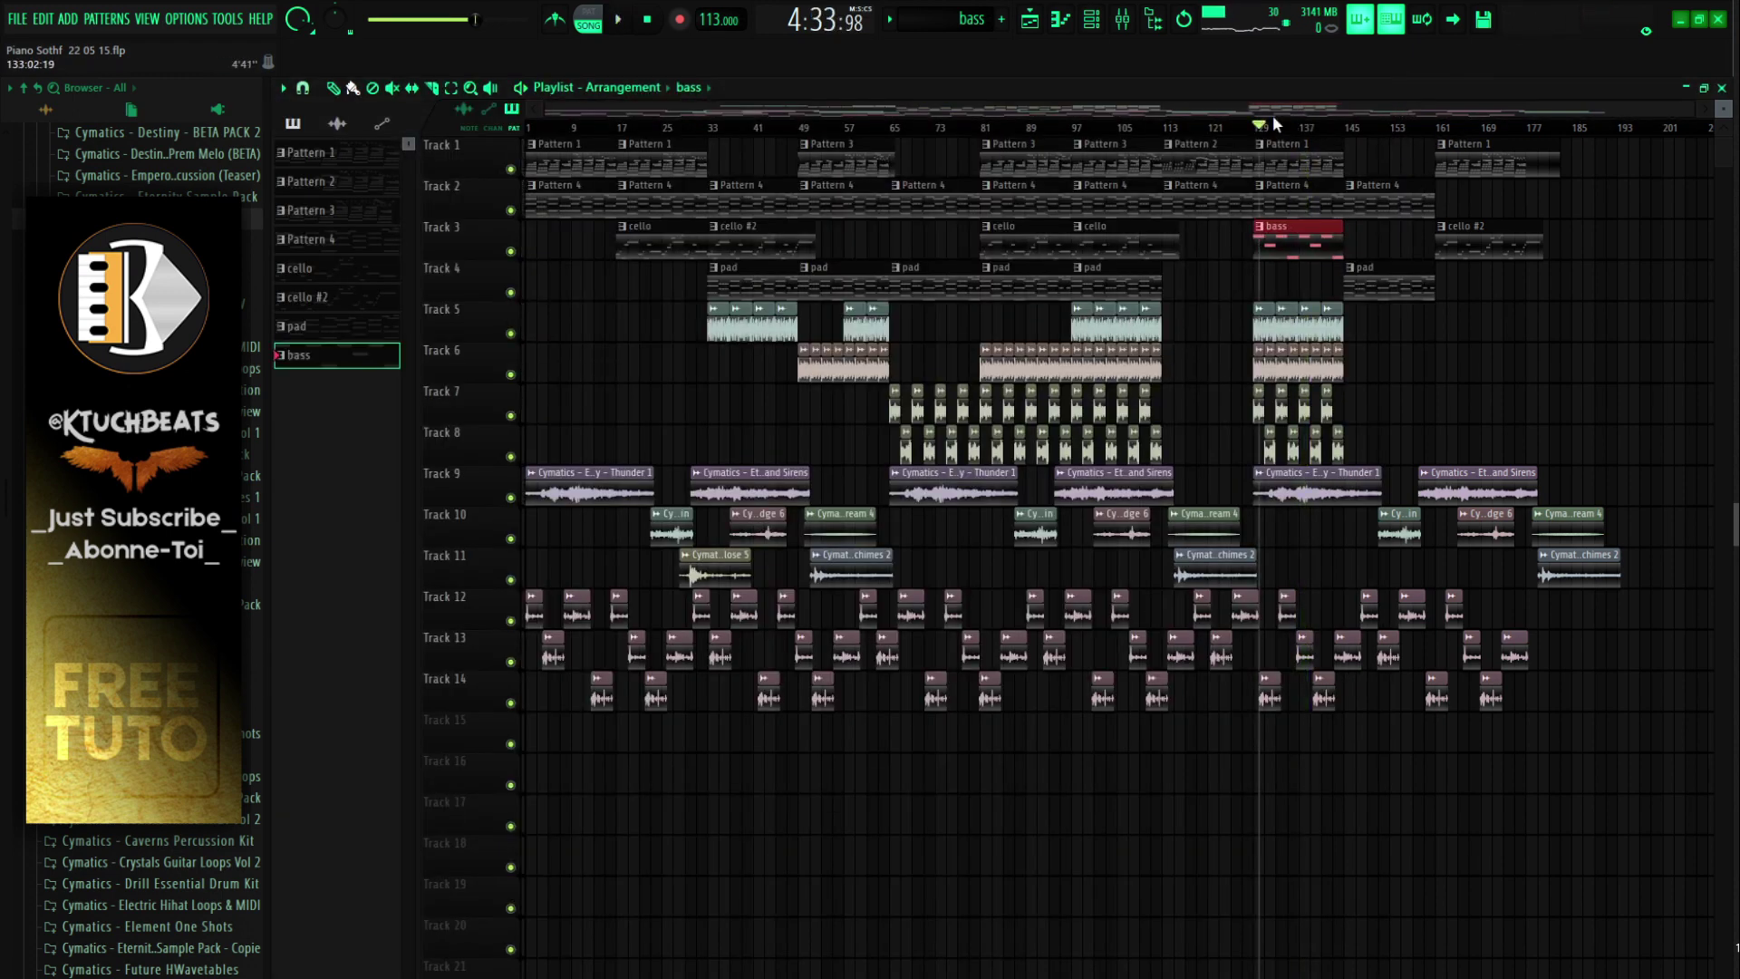
{"action": "key", "text": "space"}
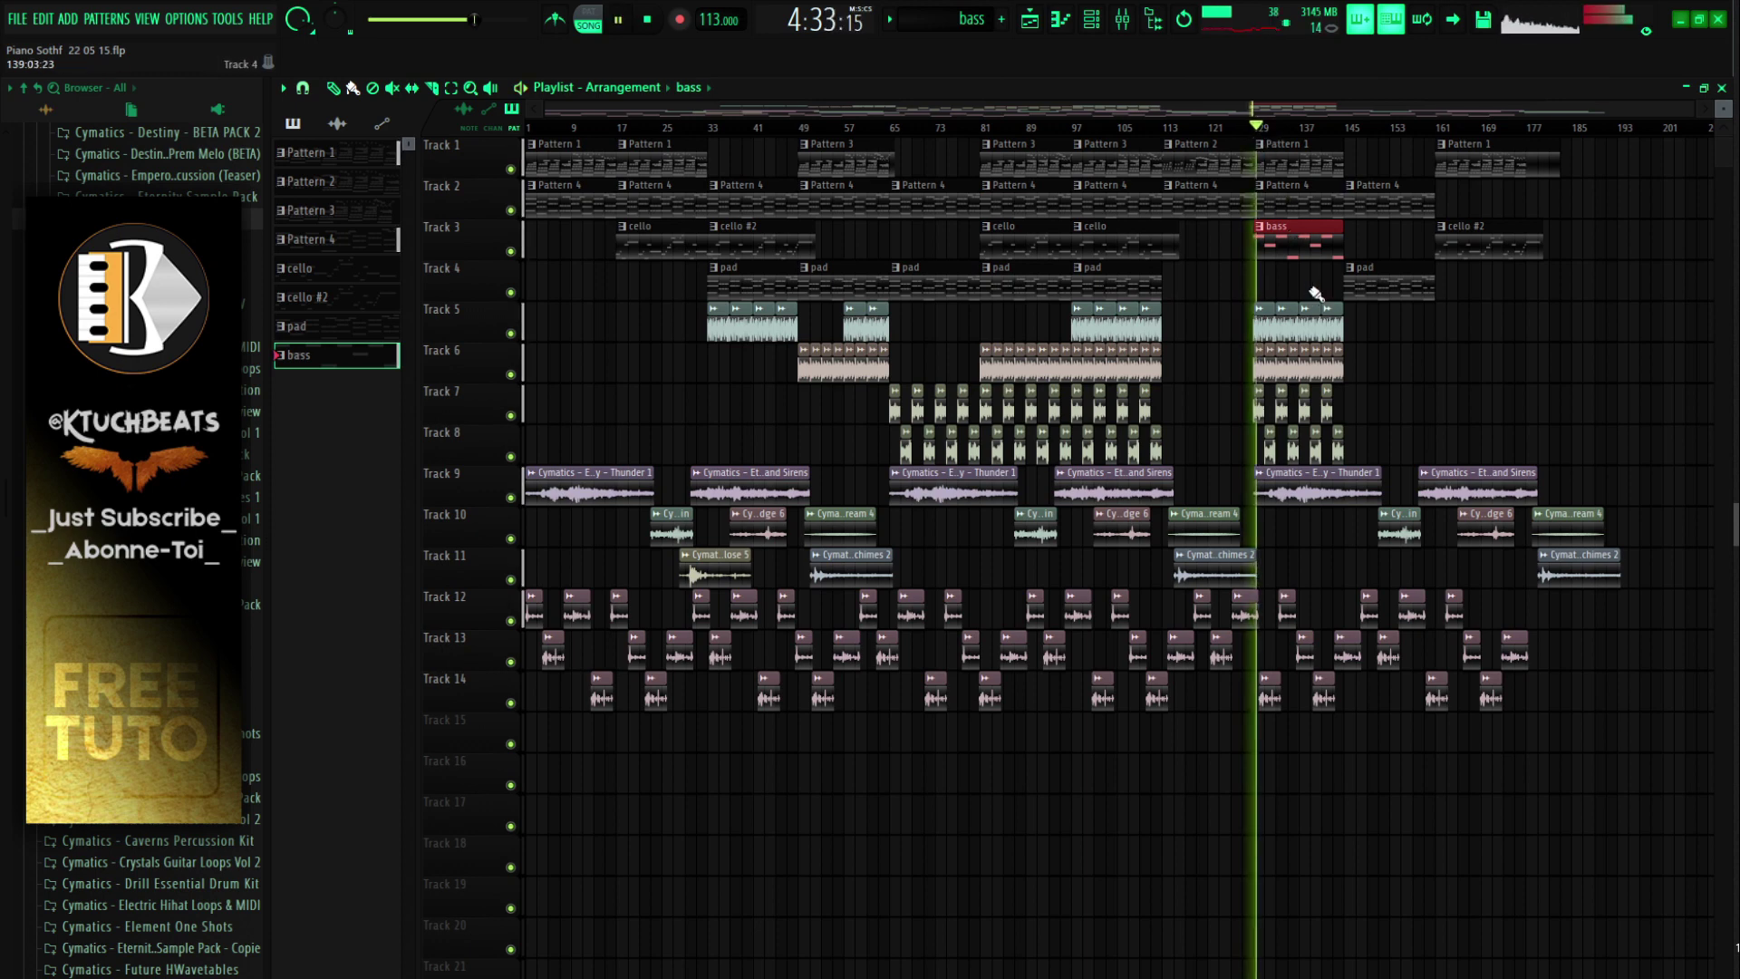
{"action": "left_click_drag", "start_coordinate": [1130, 112], "coordinate": [1493, 69]}
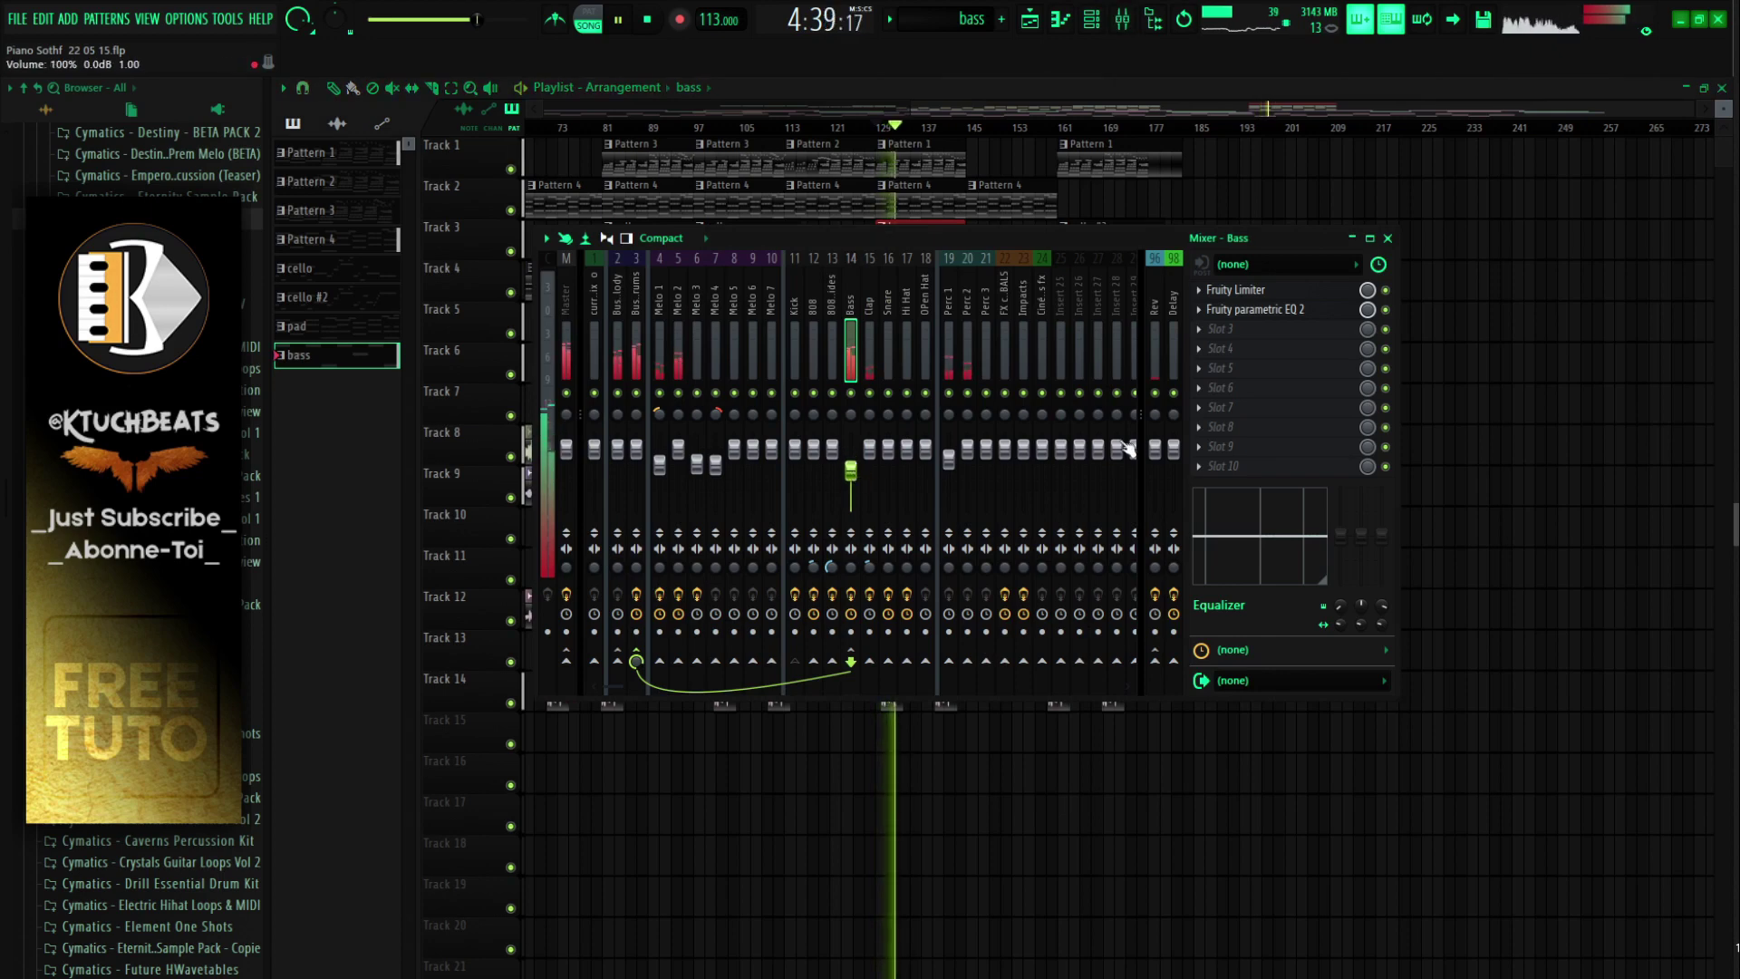
{"action": "left_click", "coordinate": [1390, 238]}
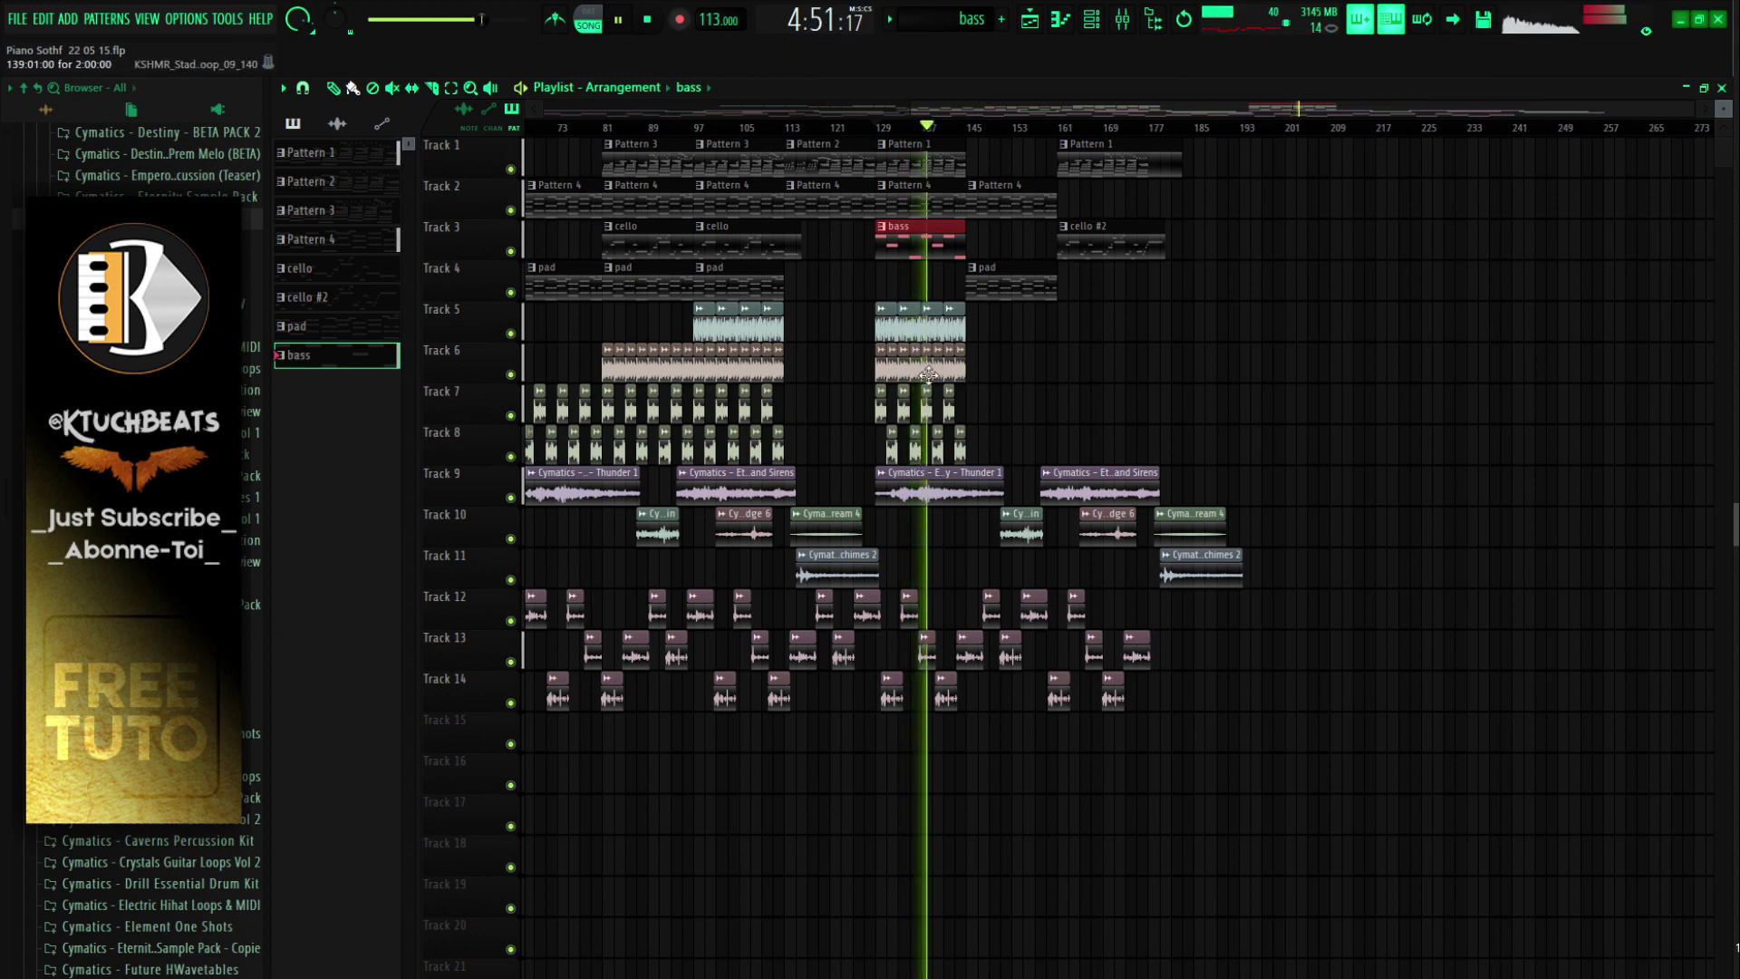
Step: Change the target mixer track of KSHMR_Cinematic_Drum_Loop_12_111 on Track 7, and open the settings of the drum loop on Track 8
{"action": "double_click", "coordinate": [923, 416]}
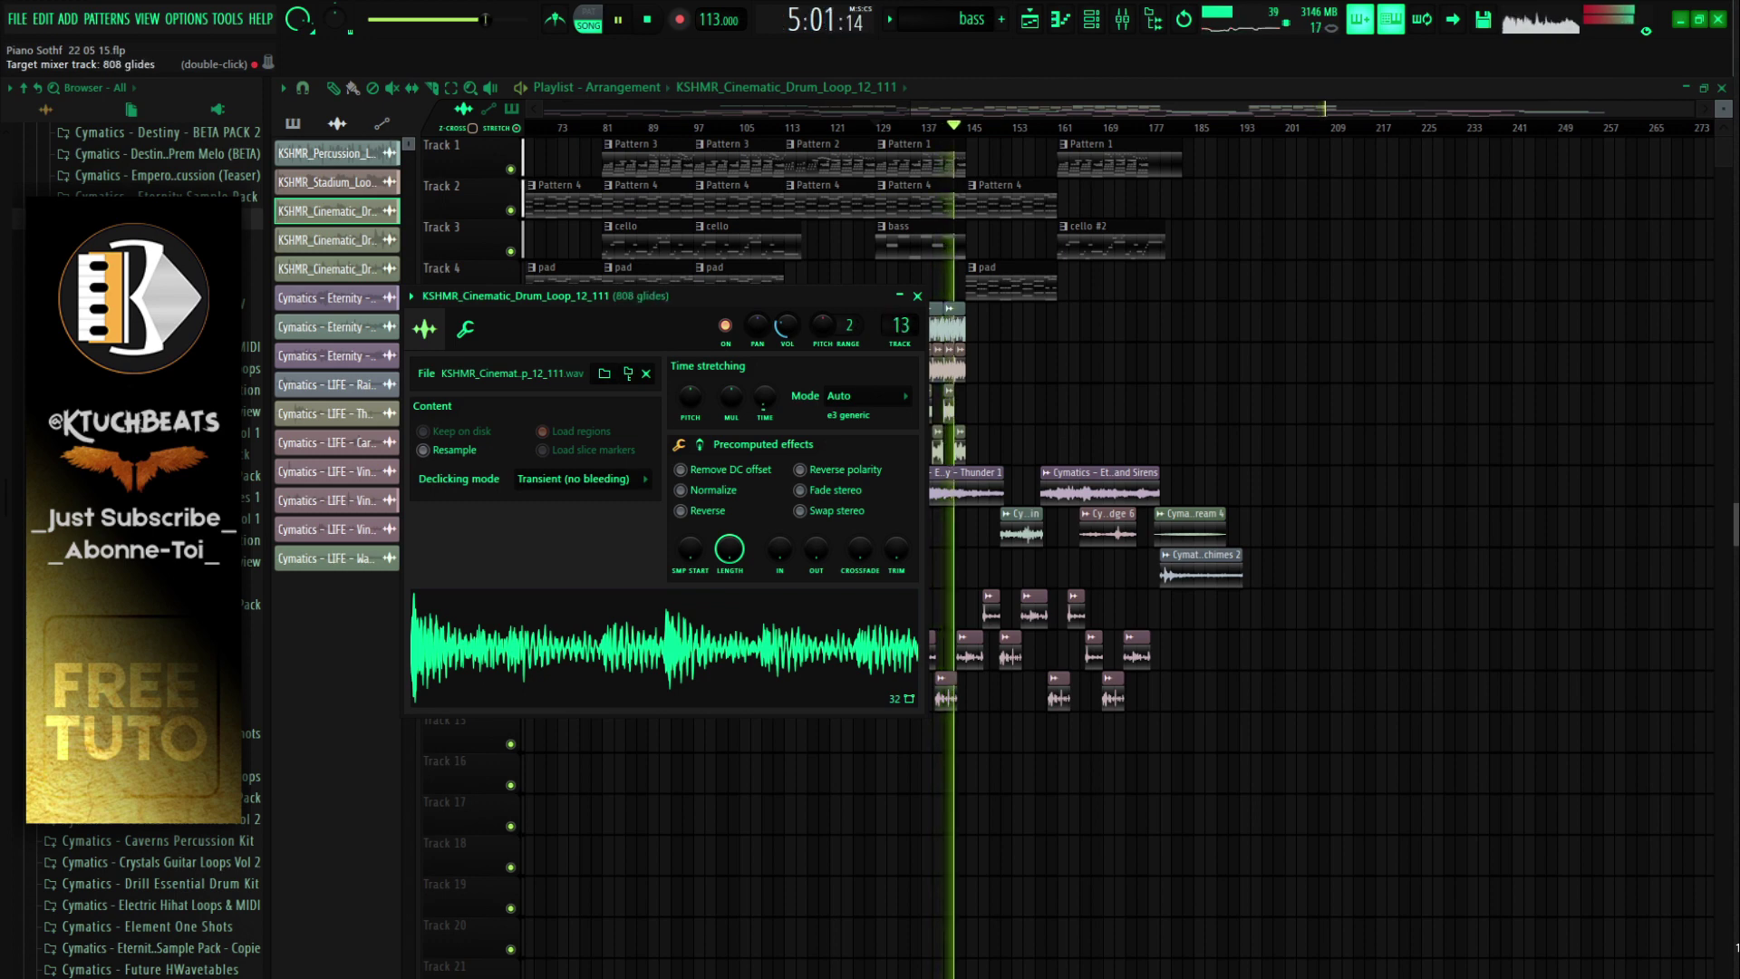
{"action": "left_click_drag", "start_coordinate": [901, 326], "coordinate": [901, 330]}
{"action": "left_click", "coordinate": [918, 296]}
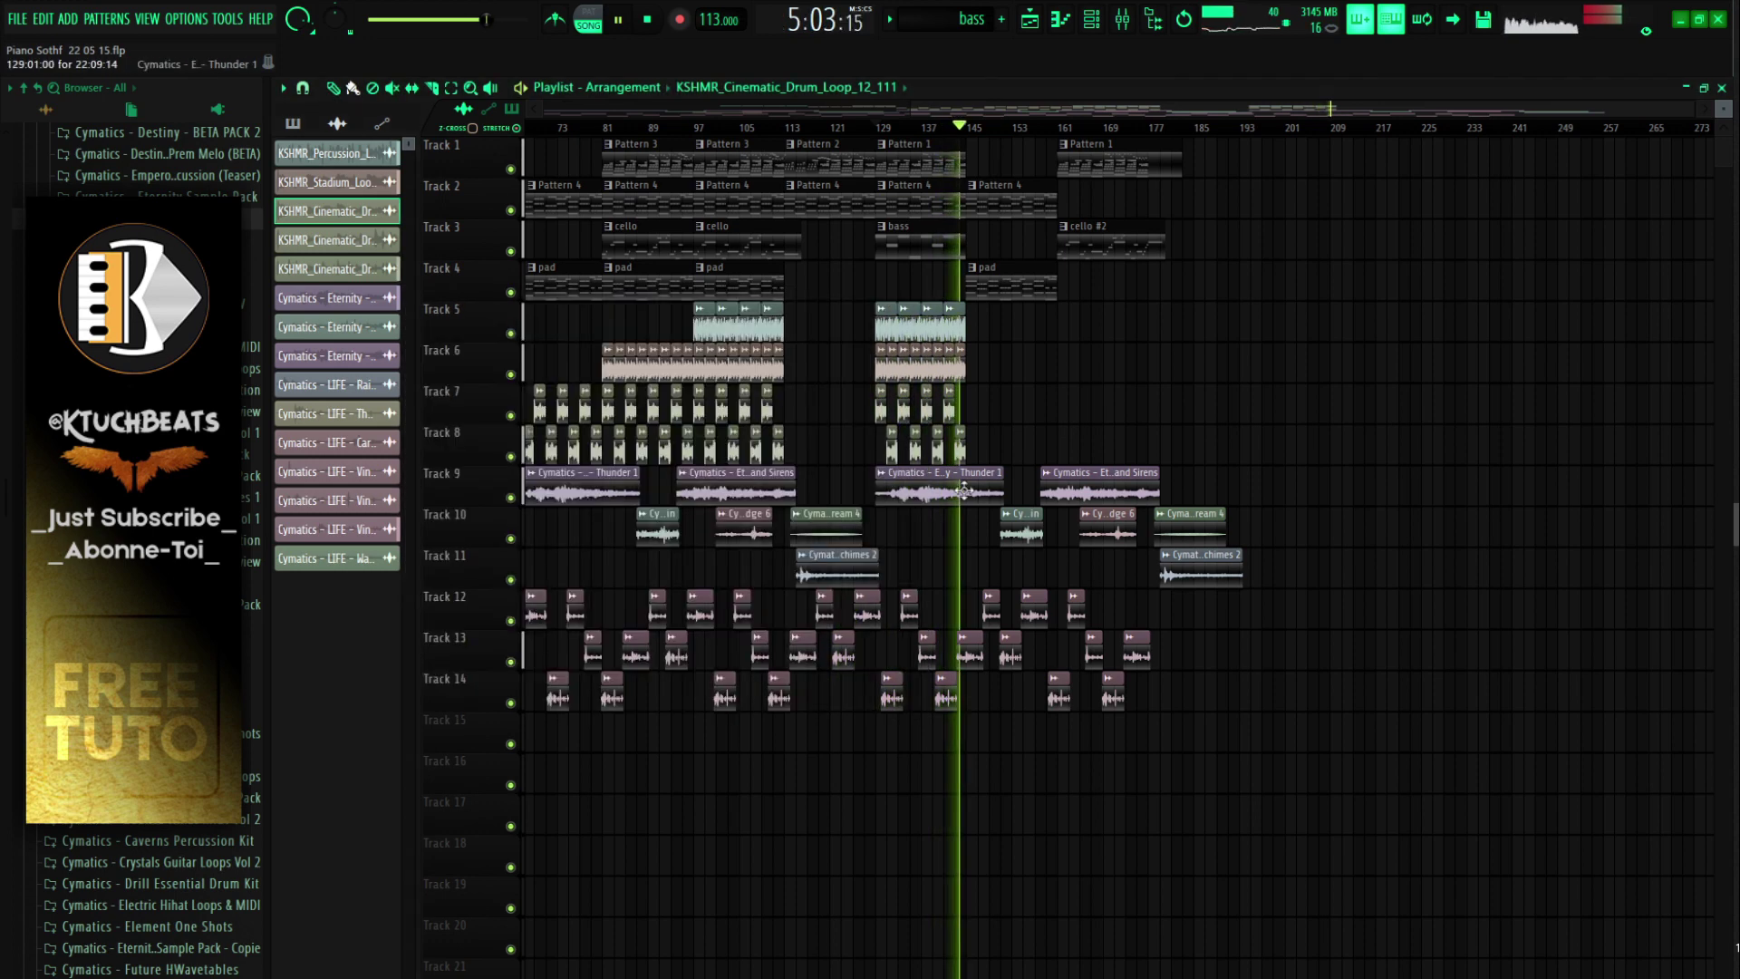
{"action": "double_click", "coordinate": [963, 448]}
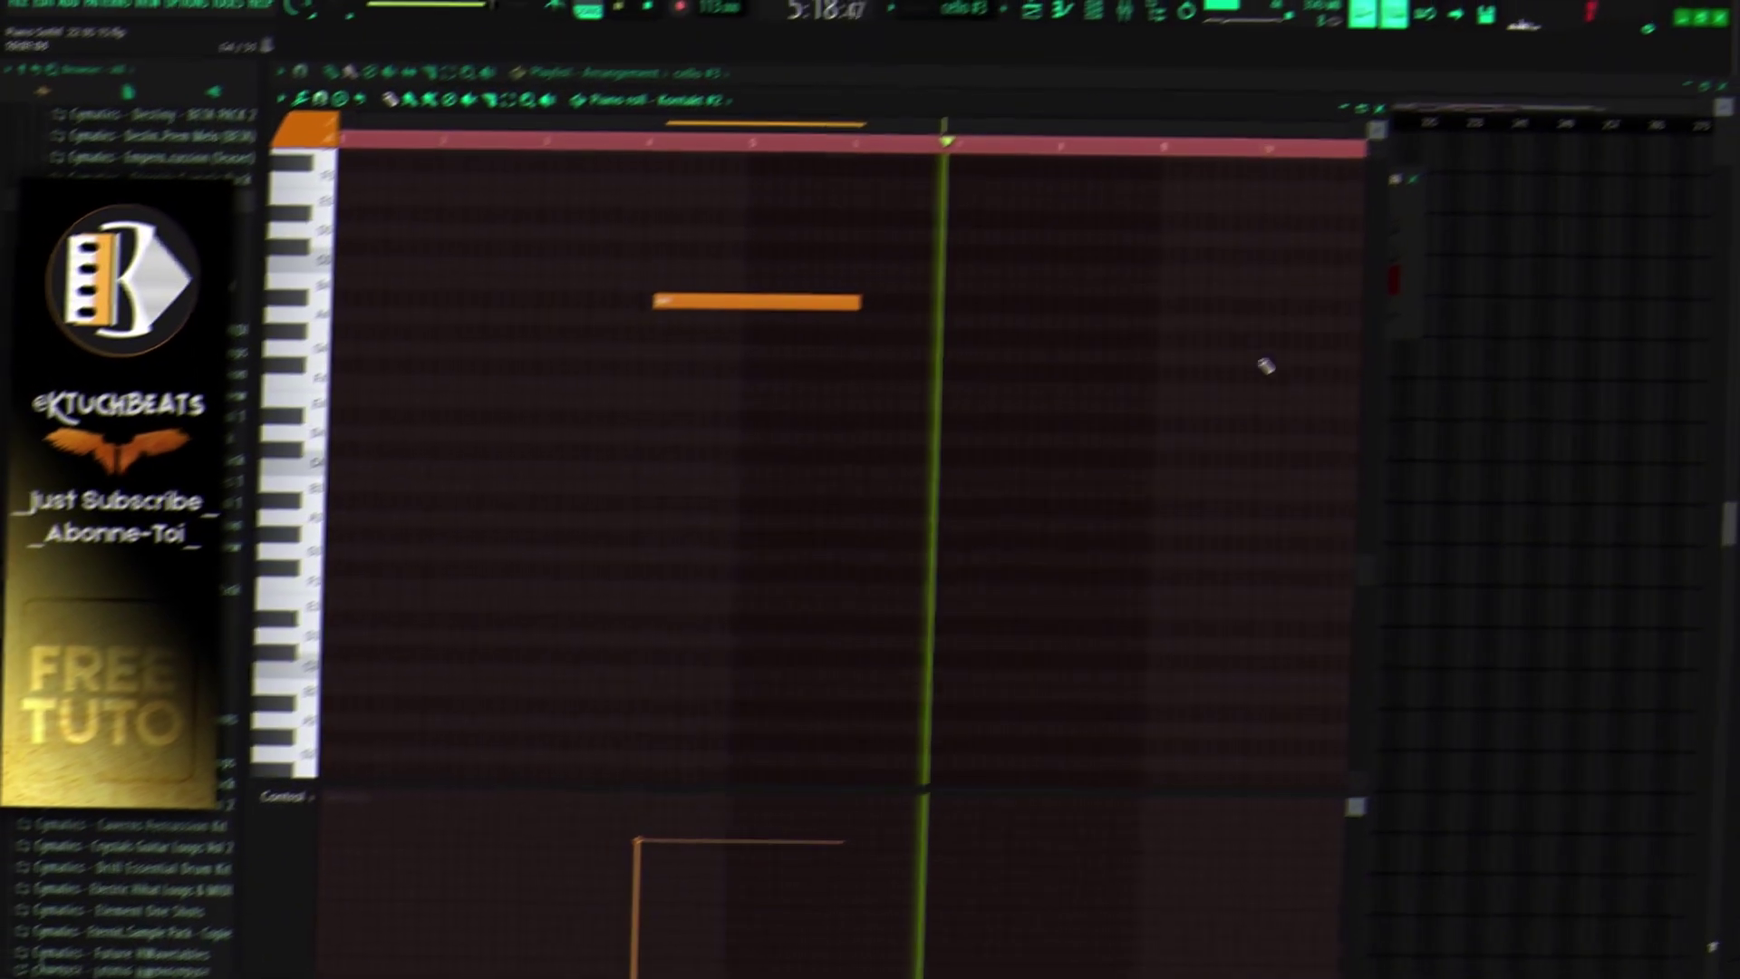
Step: Replace the long note at bar 4 of the cello #3 pattern with a two-bar A4 note in bar 9, and play it
{"action": "right_click", "coordinate": [833, 303]}
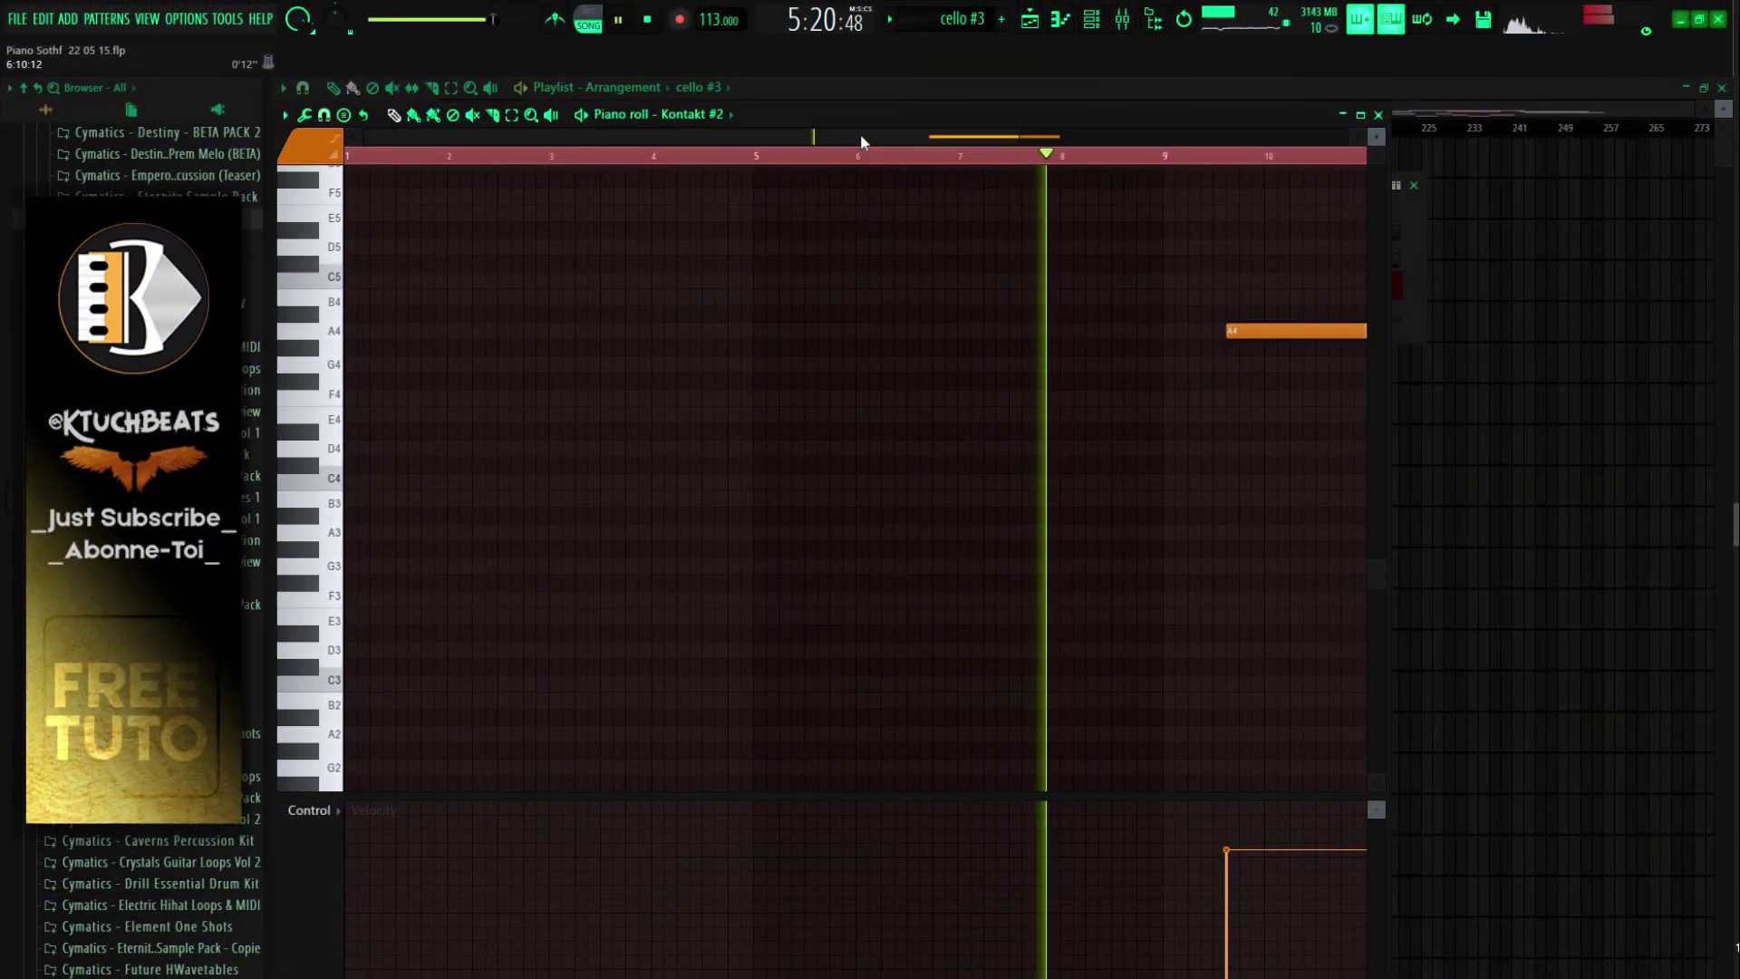
{"action": "left_click_drag", "start_coordinate": [861, 136], "coordinate": [1047, 145]}
{"action": "scroll", "coordinate": [938, 467], "scroll_direction": "up", "scroll_amount": 3}
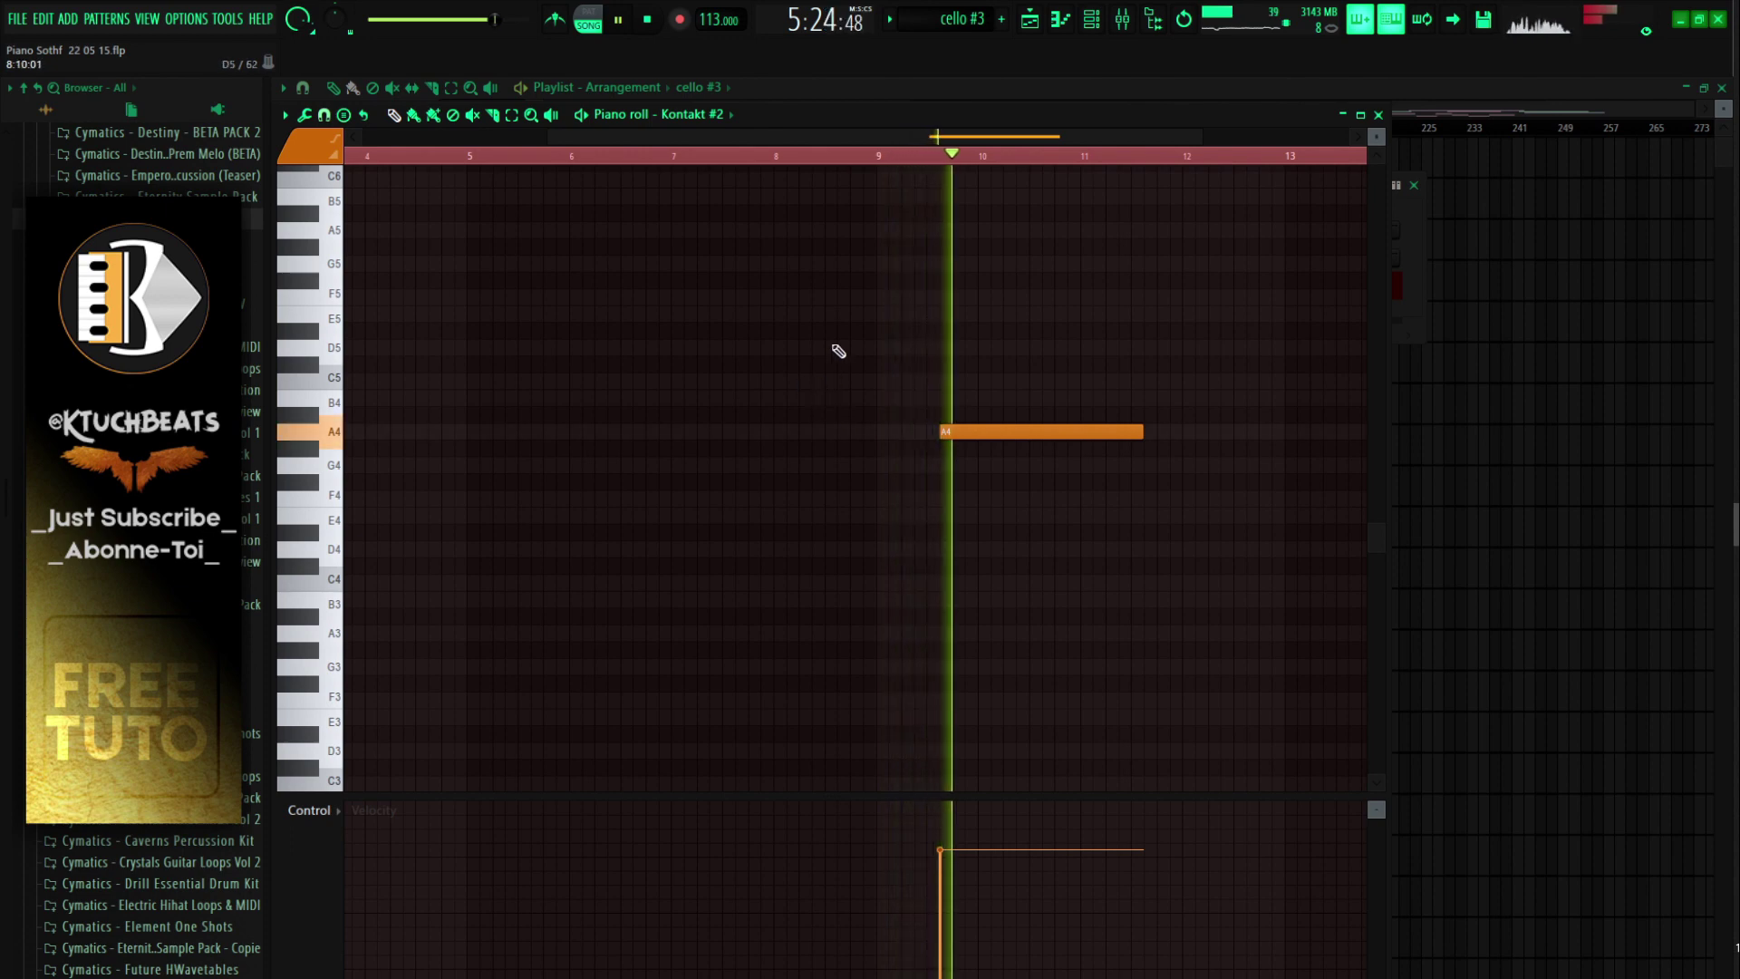
{"action": "key", "text": "space"}
Step: Add a run of two-step cello notes in bar 8, ahead of the long A4: A#4, C5, A#4 and C5
{"action": "left_click_drag", "start_coordinate": [813, 431], "coordinate": [813, 404]}
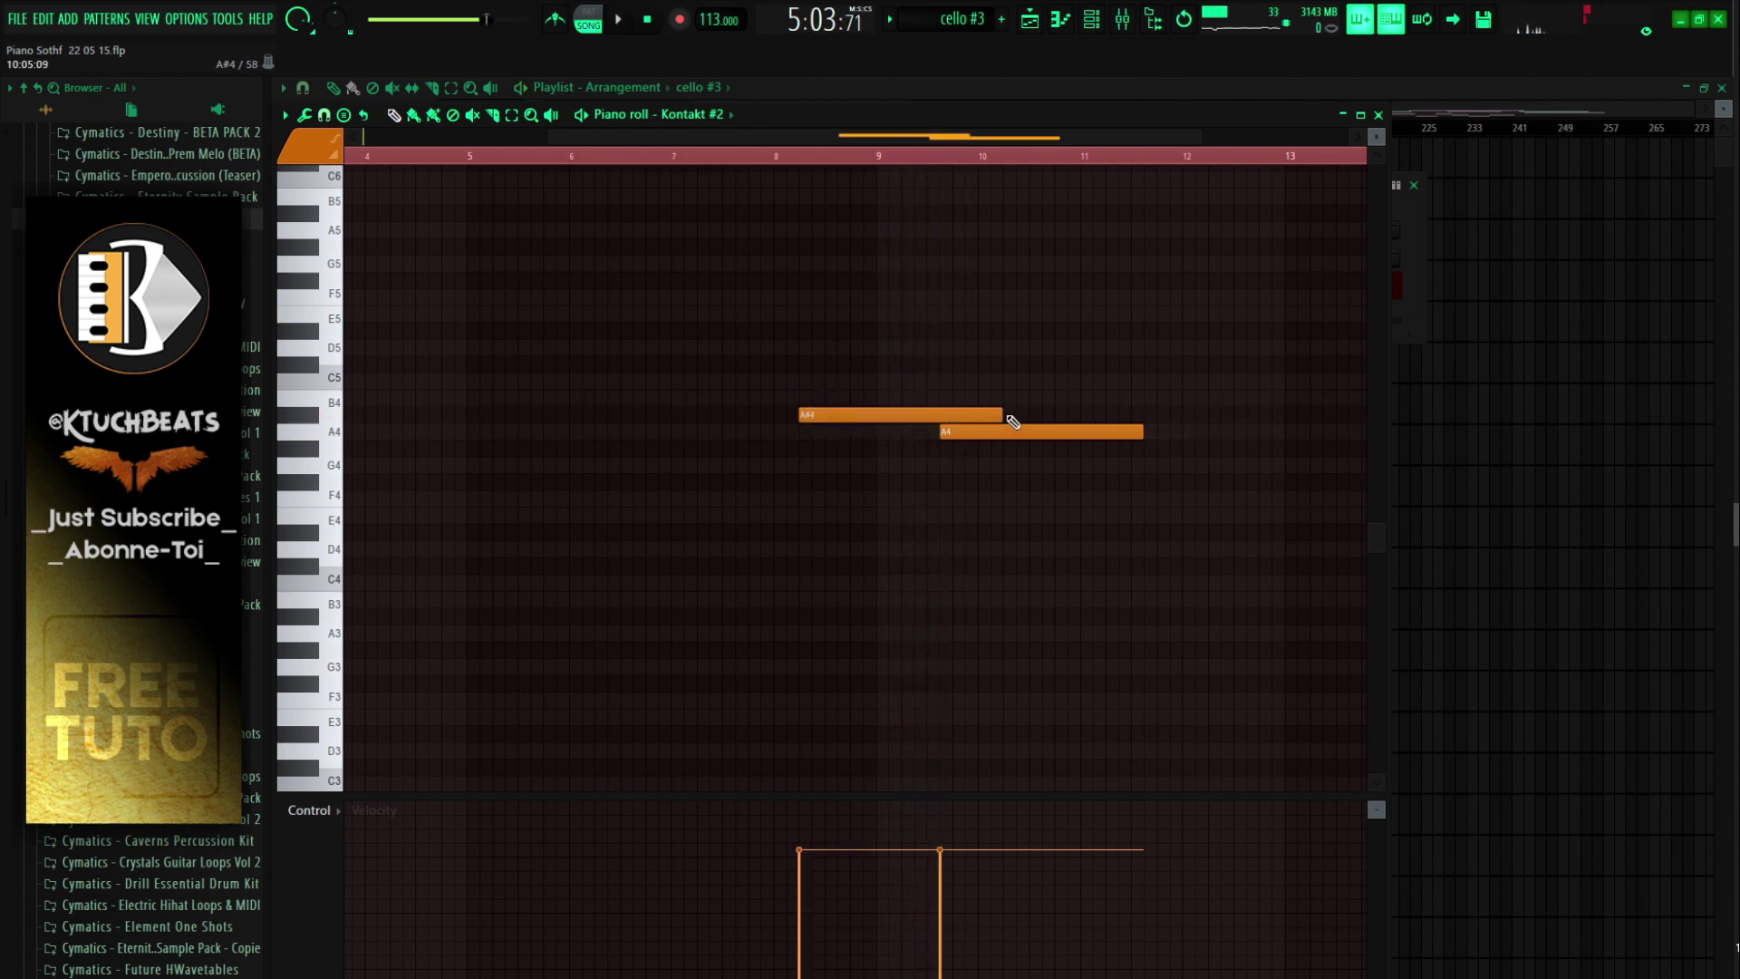
{"action": "left_click", "coordinate": [750, 158]}
{"action": "scroll", "coordinate": [846, 158], "scroll_direction": "up", "scroll_amount": 3}
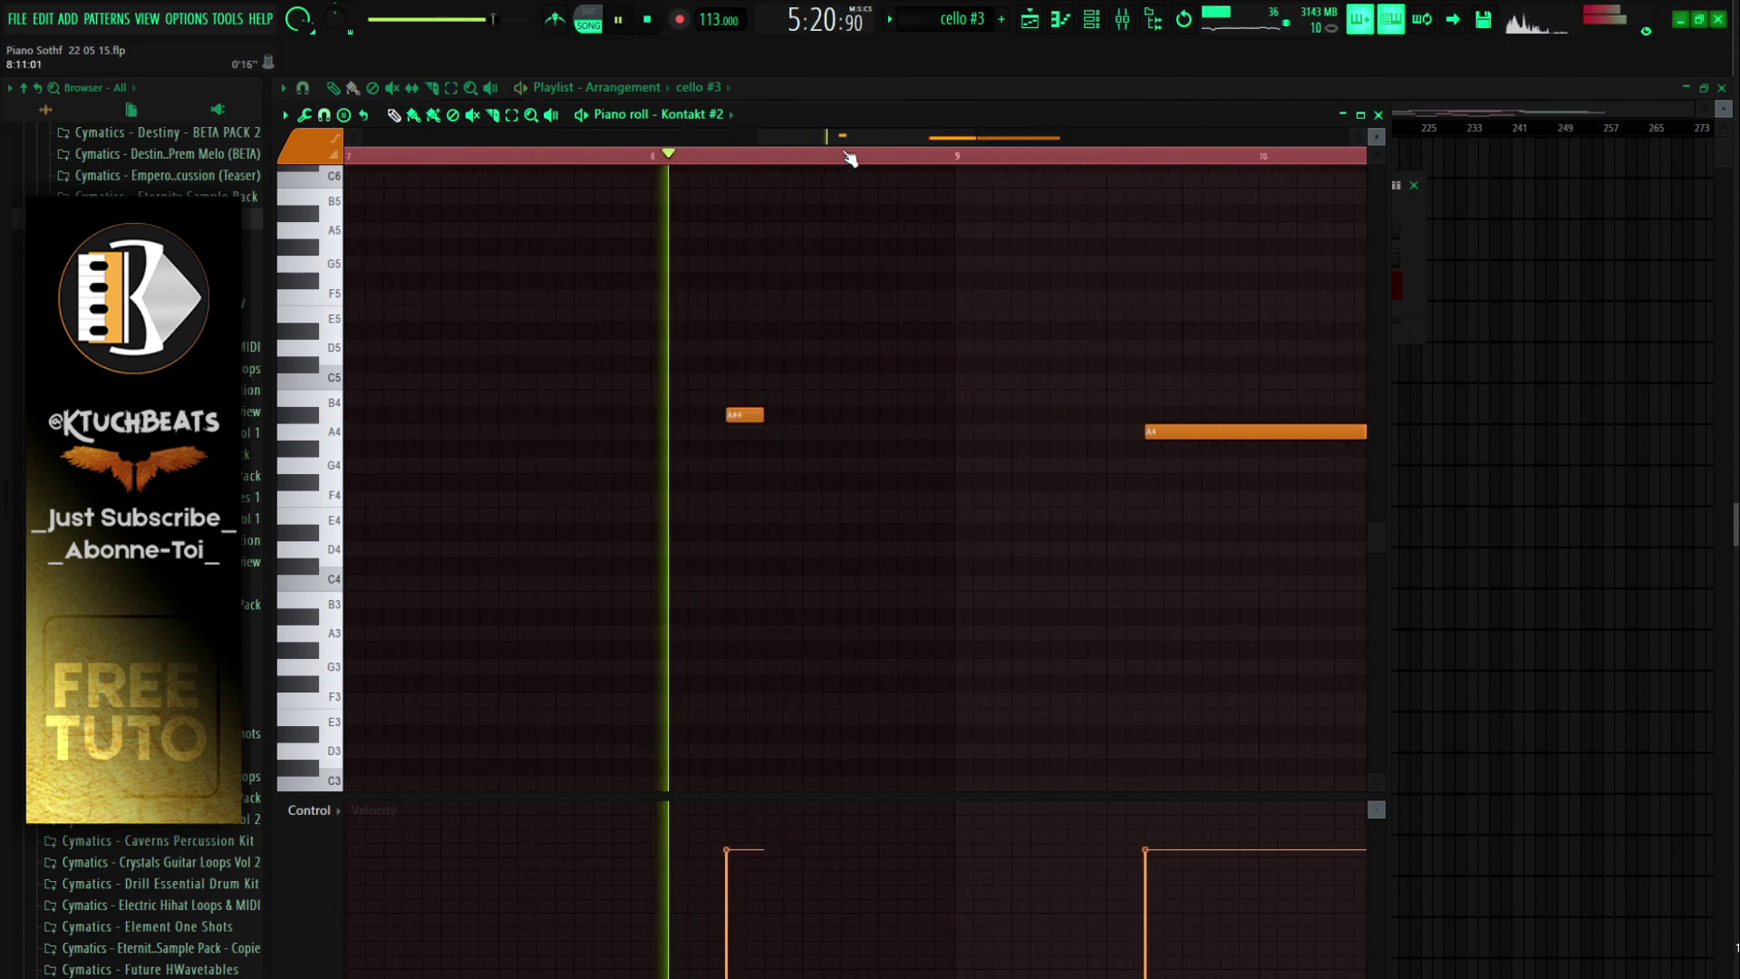
{"action": "key", "text": "space"}
{"action": "left_click", "coordinate": [776, 367]}
{"action": "left_click_drag", "start_coordinate": [776, 367], "coordinate": [817, 406]}
{"action": "left_click", "coordinate": [862, 532]}
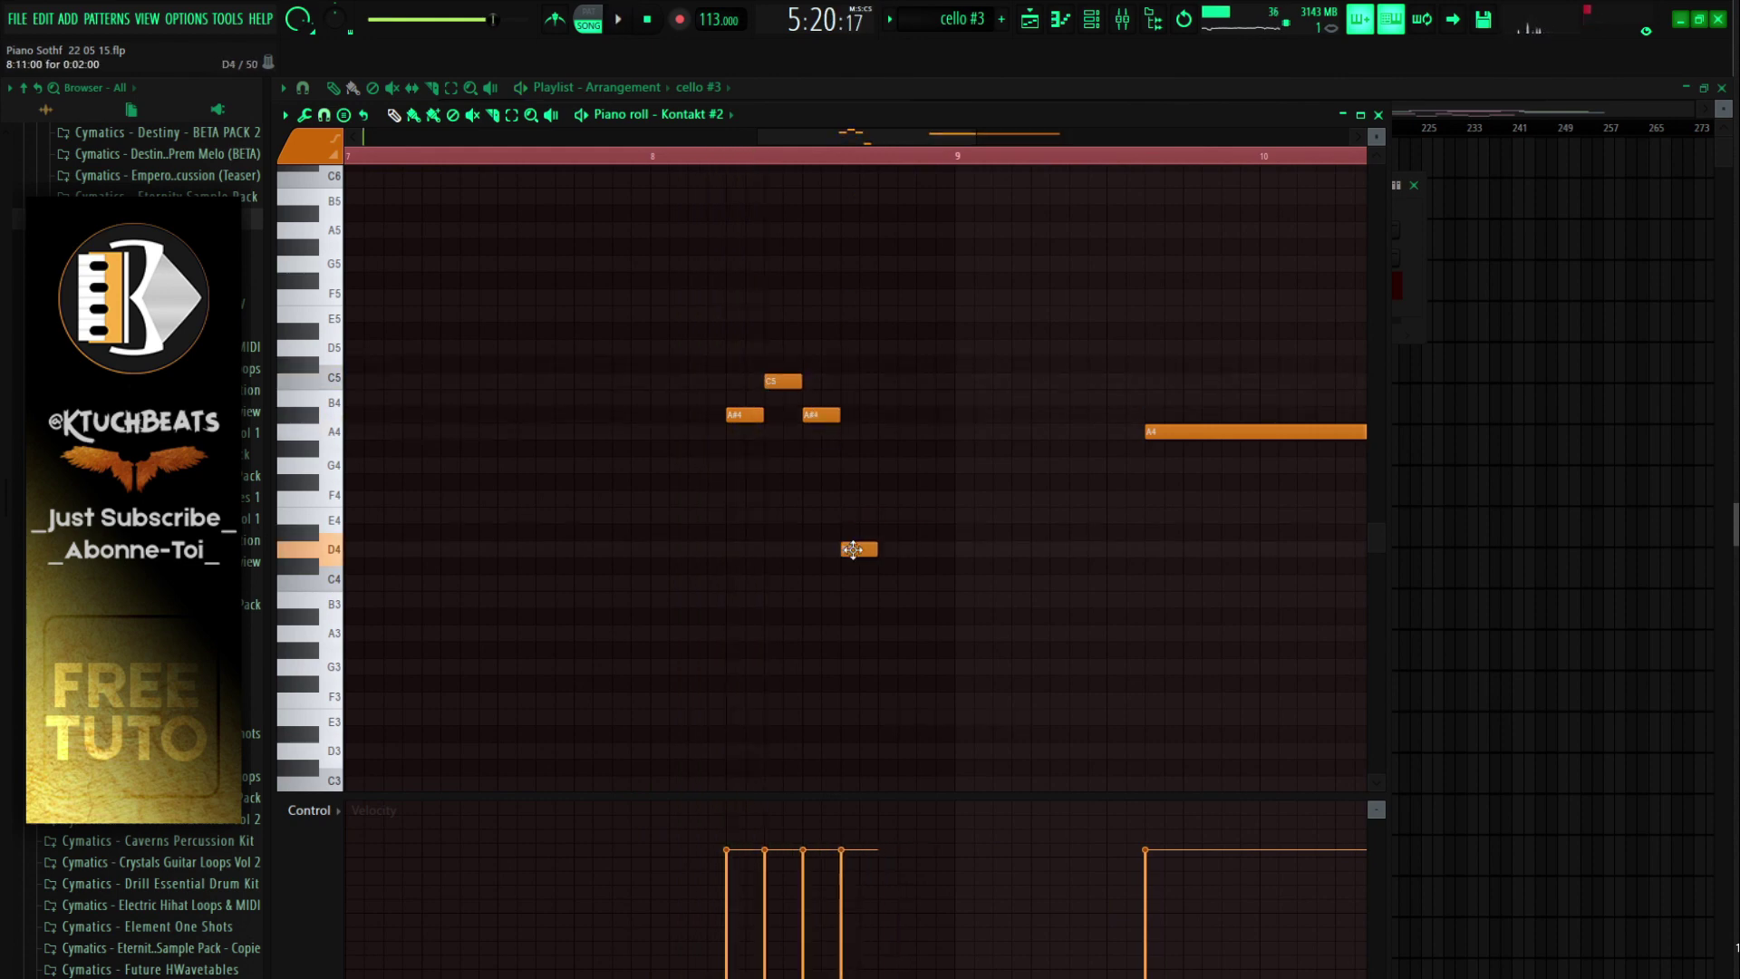
{"action": "left_click_drag", "start_coordinate": [853, 550], "coordinate": [853, 377]}
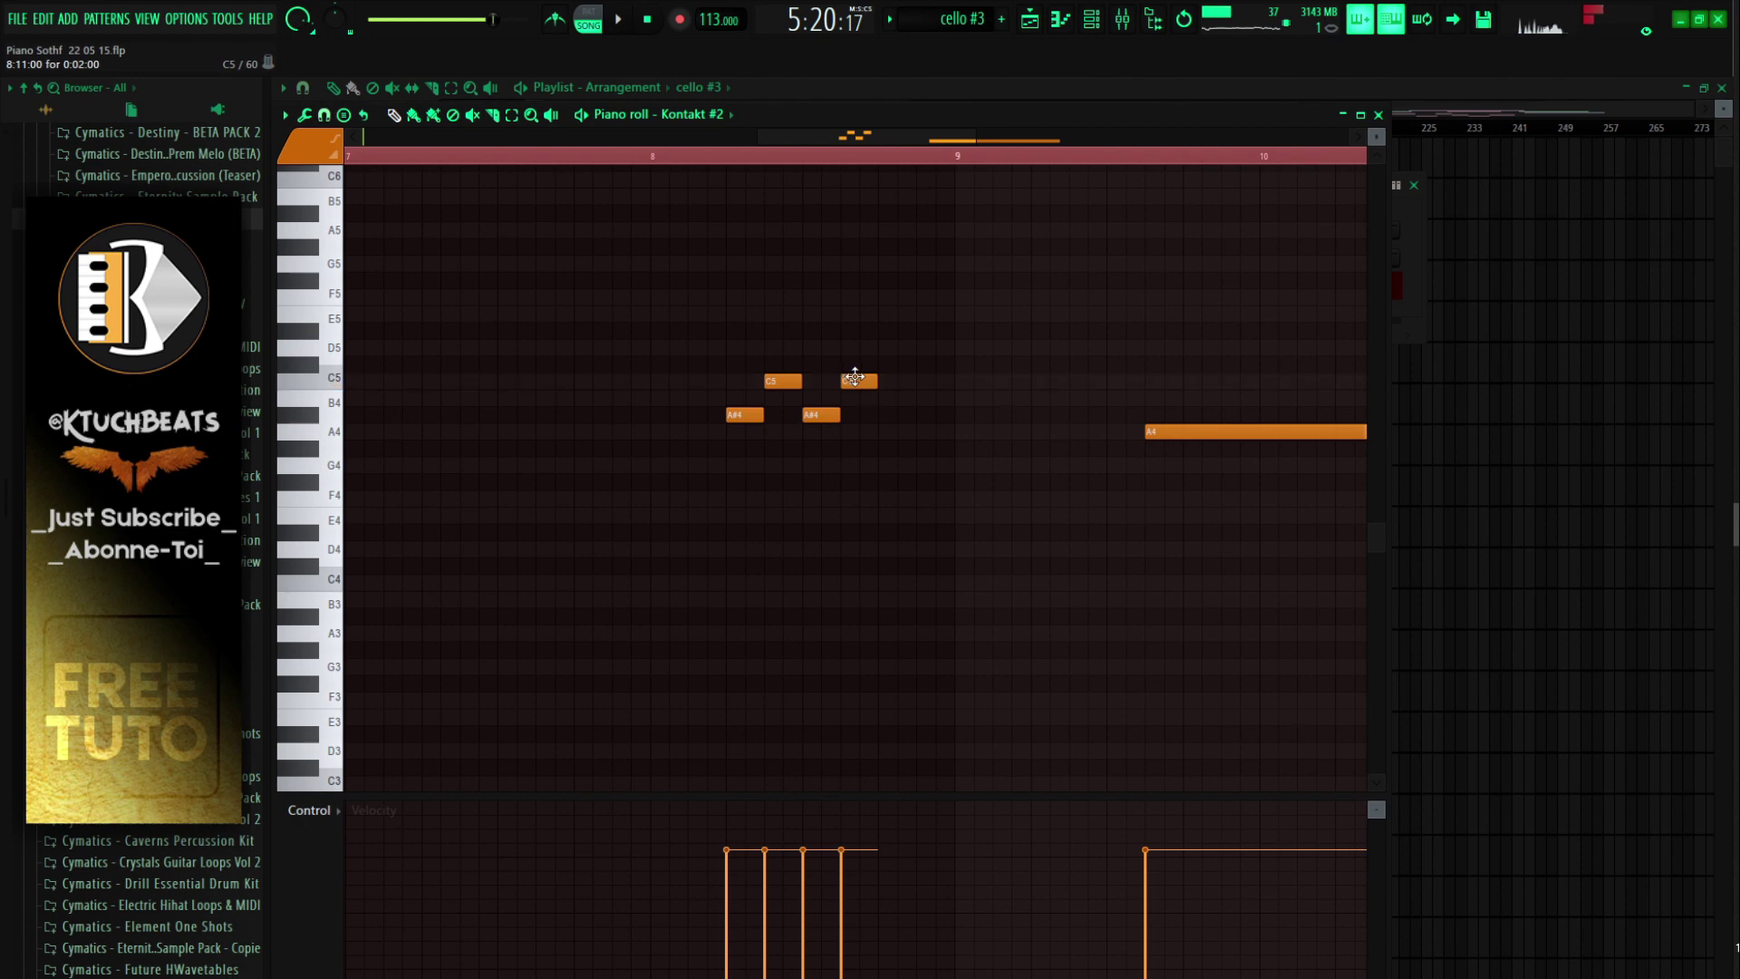
Step: Transpose the cello notes up one octave and lower the run's last note to F5
{"action": "key", "text": "ctrl+Up"}
{"action": "mouse_move", "coordinate": [865, 309]}
{"action": "left_mouse_down"}
{"action": "mouse_move", "coordinate": [855, 250]}
{"action": "mouse_move", "coordinate": [845, 290]}
{"action": "left_mouse_up"}
{"action": "scroll", "coordinate": [900, 357], "scroll_direction": "up", "scroll_amount": 3}
Step: Shorten the four notes of the cello run to one step each and move them one beat further into bar 8
{"action": "left_click_drag", "start_coordinate": [927, 574], "coordinate": [638, 239]}
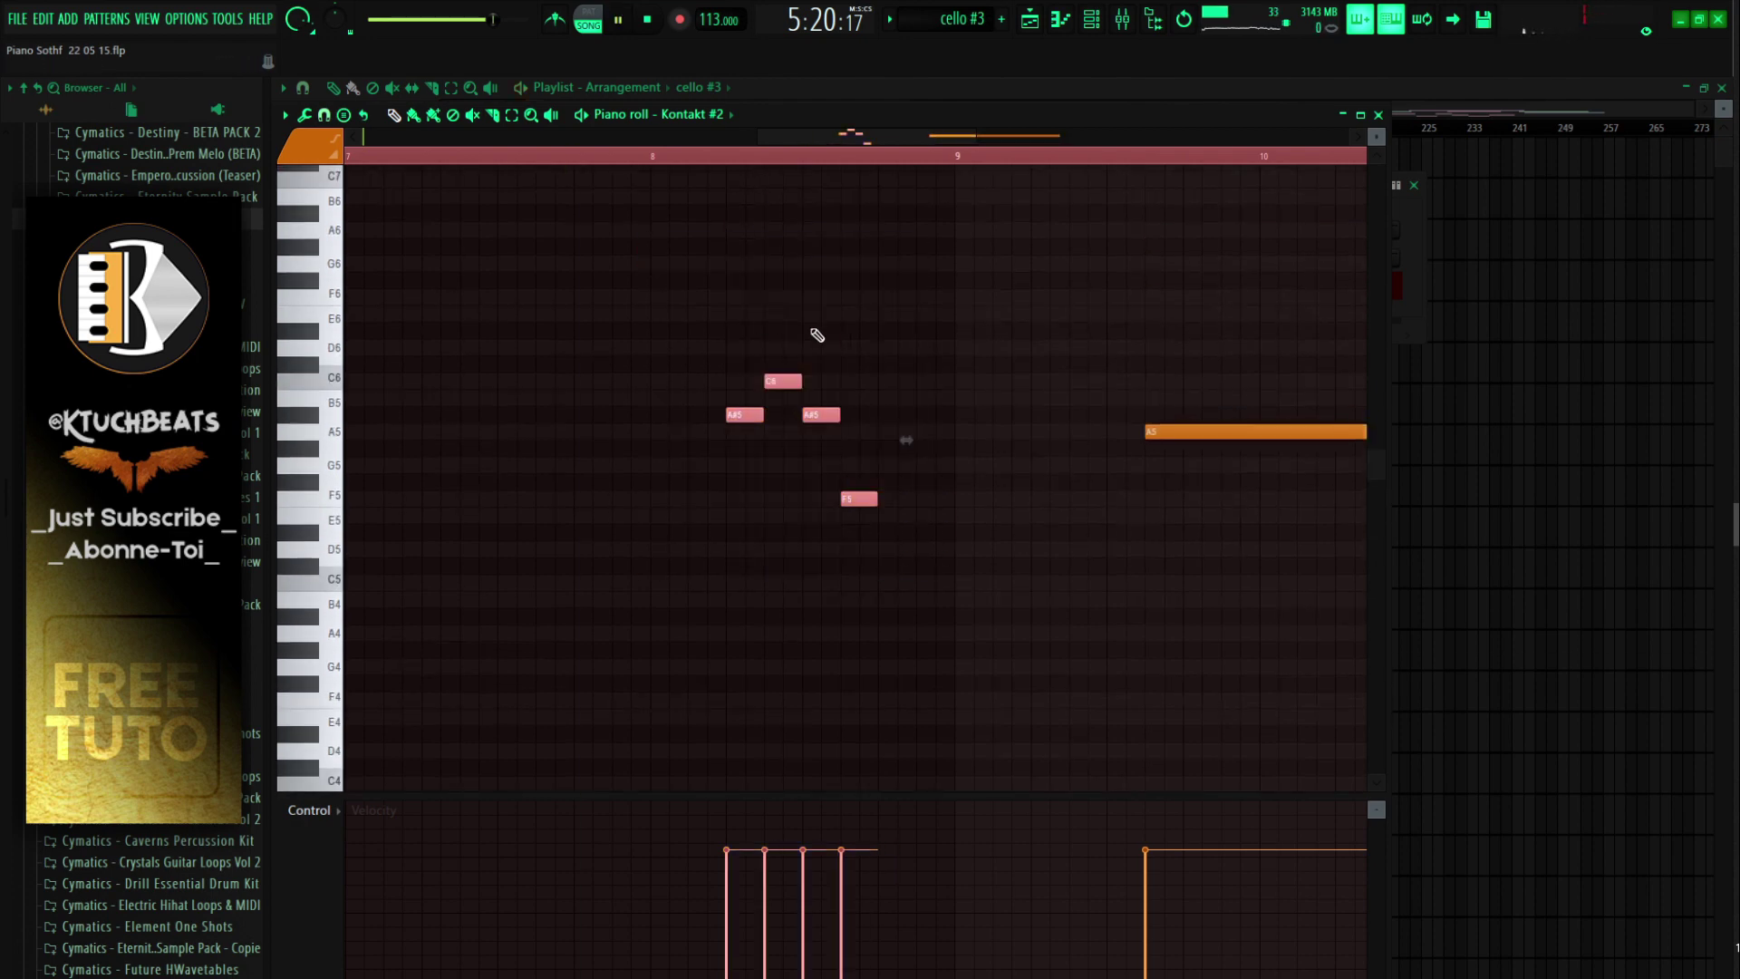
{"action": "key", "text": "space"}
{"action": "left_click_drag", "start_coordinate": [836, 417], "coordinate": [817, 418]}
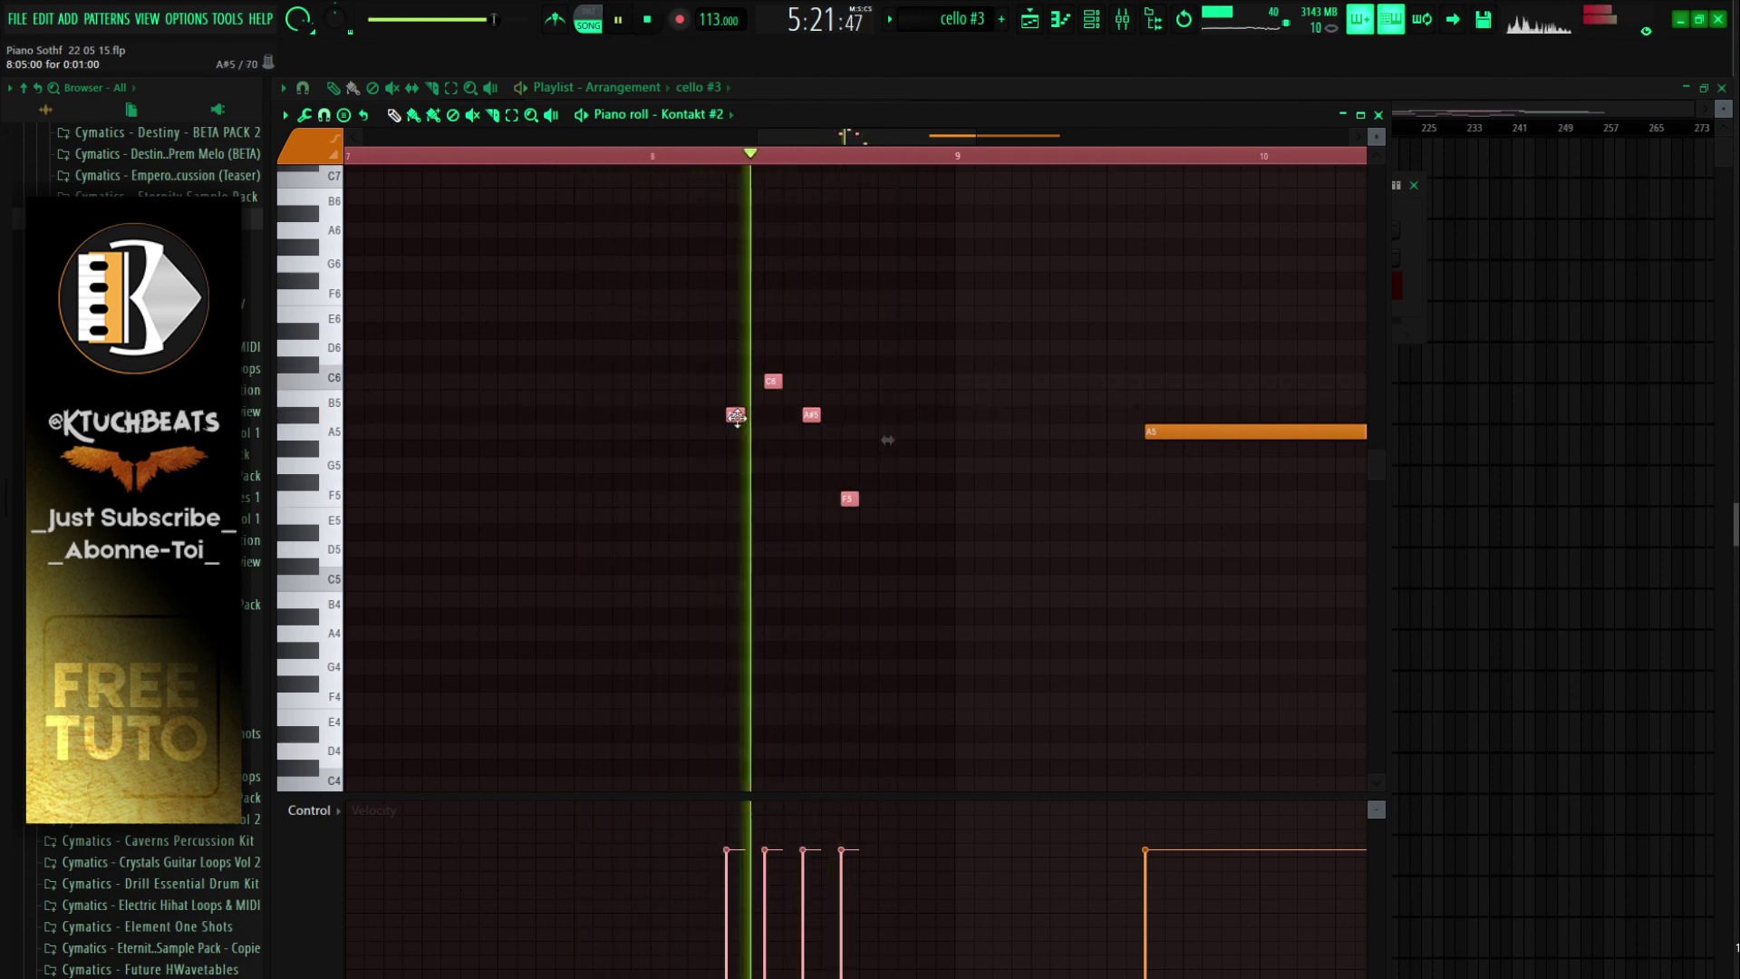
{"action": "left_click_drag", "start_coordinate": [736, 416], "coordinate": [812, 419]}
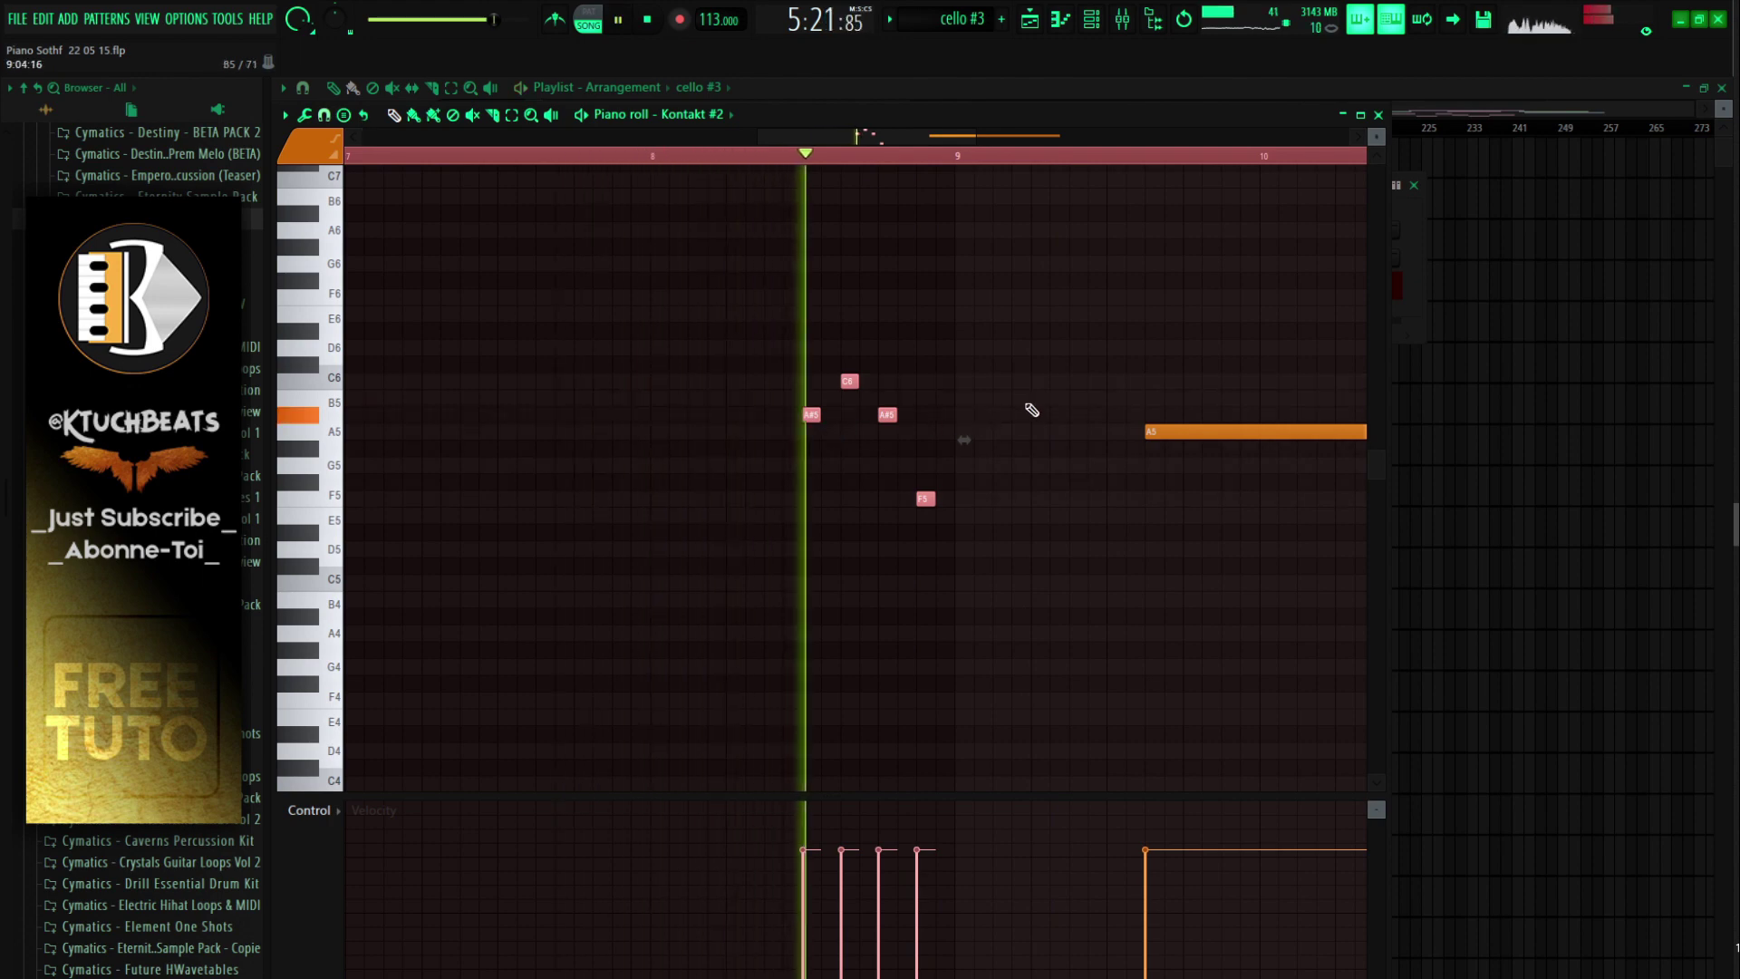
Step: Add a five-step G5 cello note at the start of bar 9 and an A#5 one beat after its start
{"action": "key", "text": "space"}
{"action": "left_click", "coordinate": [963, 400]}
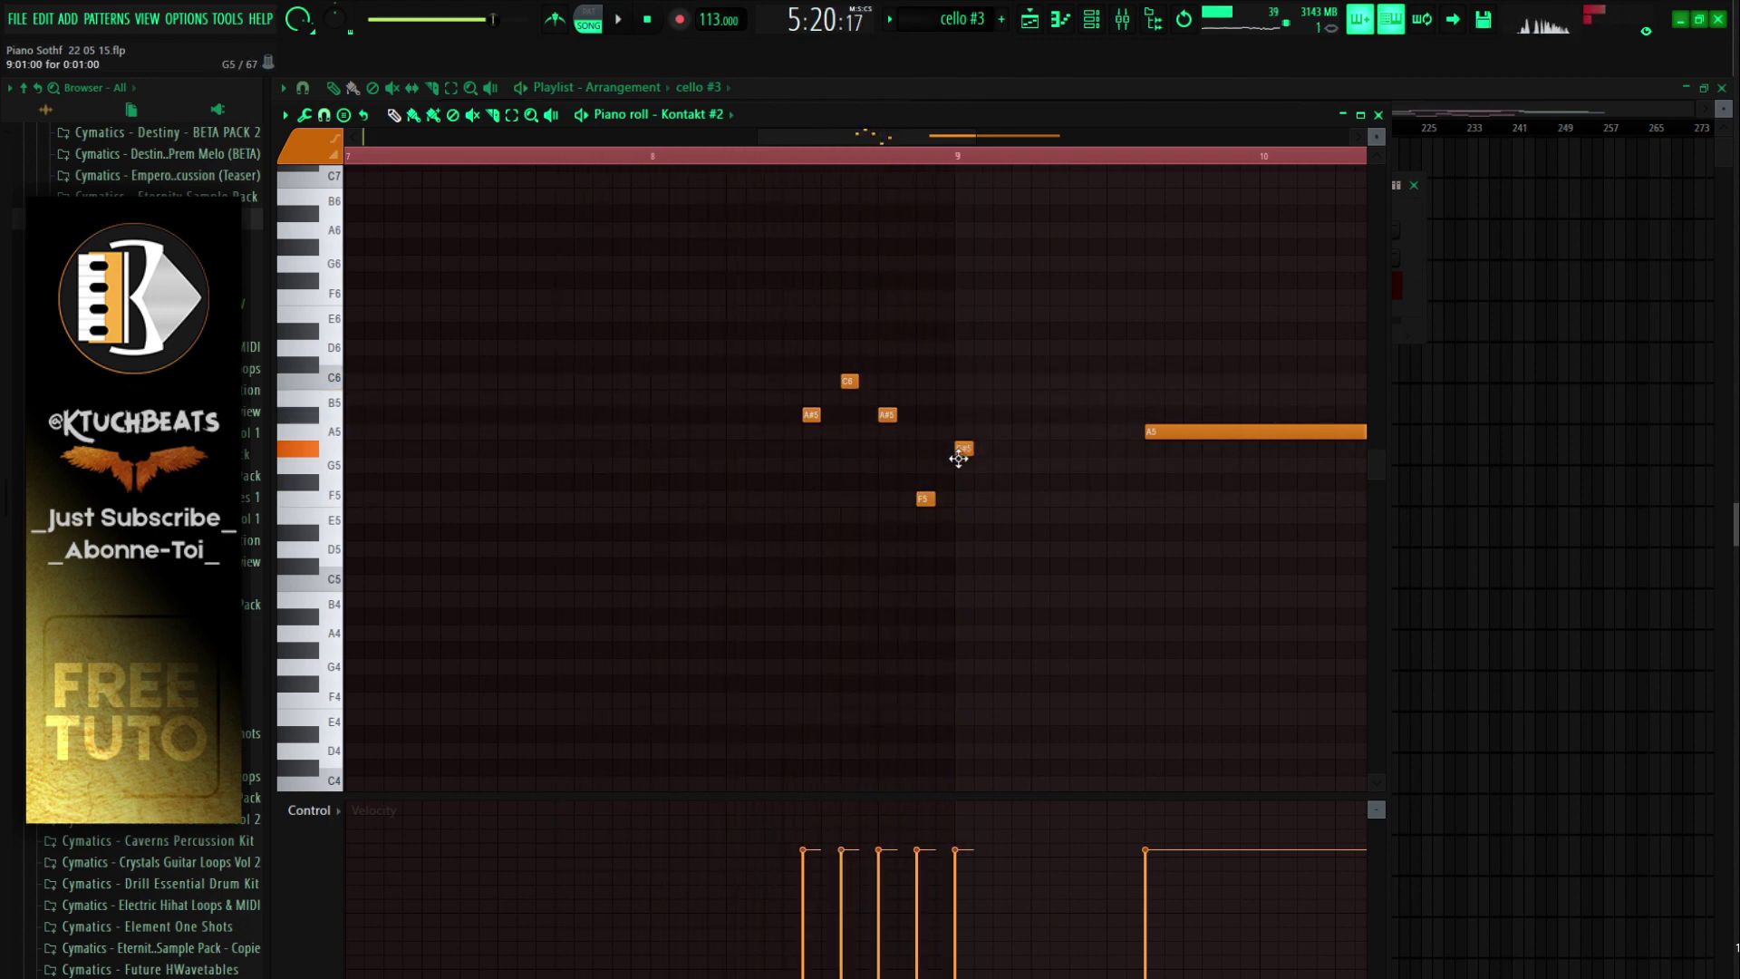
{"action": "left_click", "coordinate": [1047, 417]}
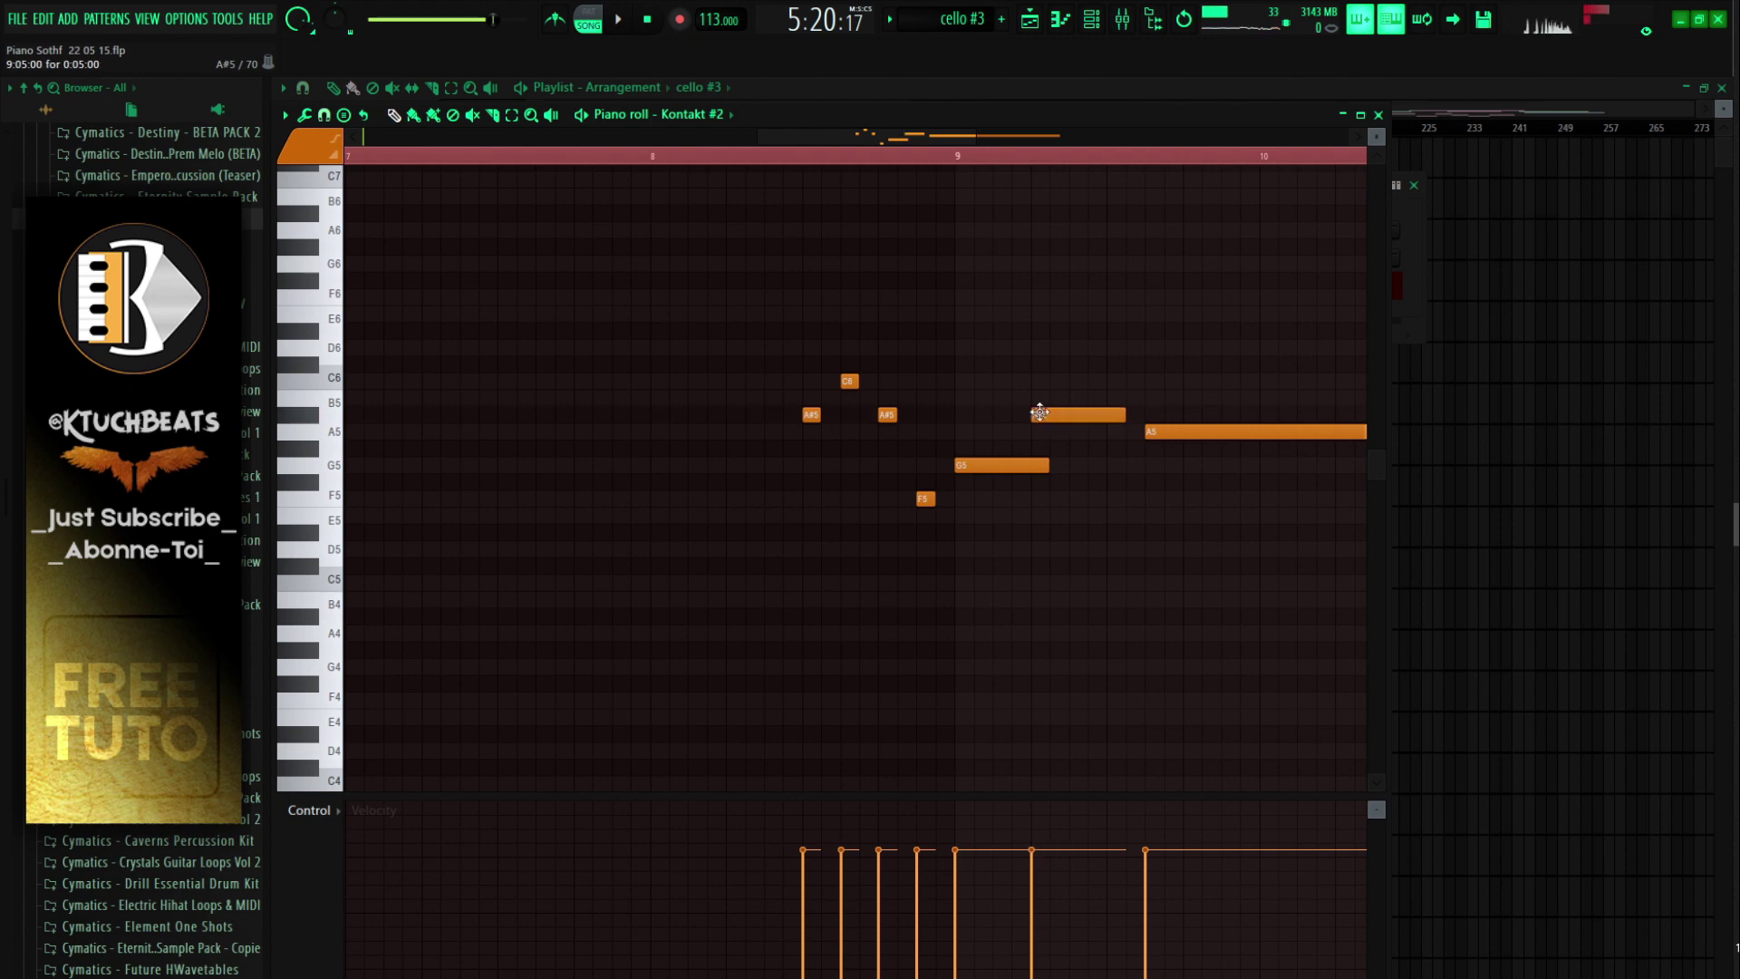
{"action": "key", "text": "space"}
Step: Delete the long A5 in bar 9 and shorten the A#5 to two steps and the G5 to three
{"action": "right_click", "coordinate": [1201, 433]}
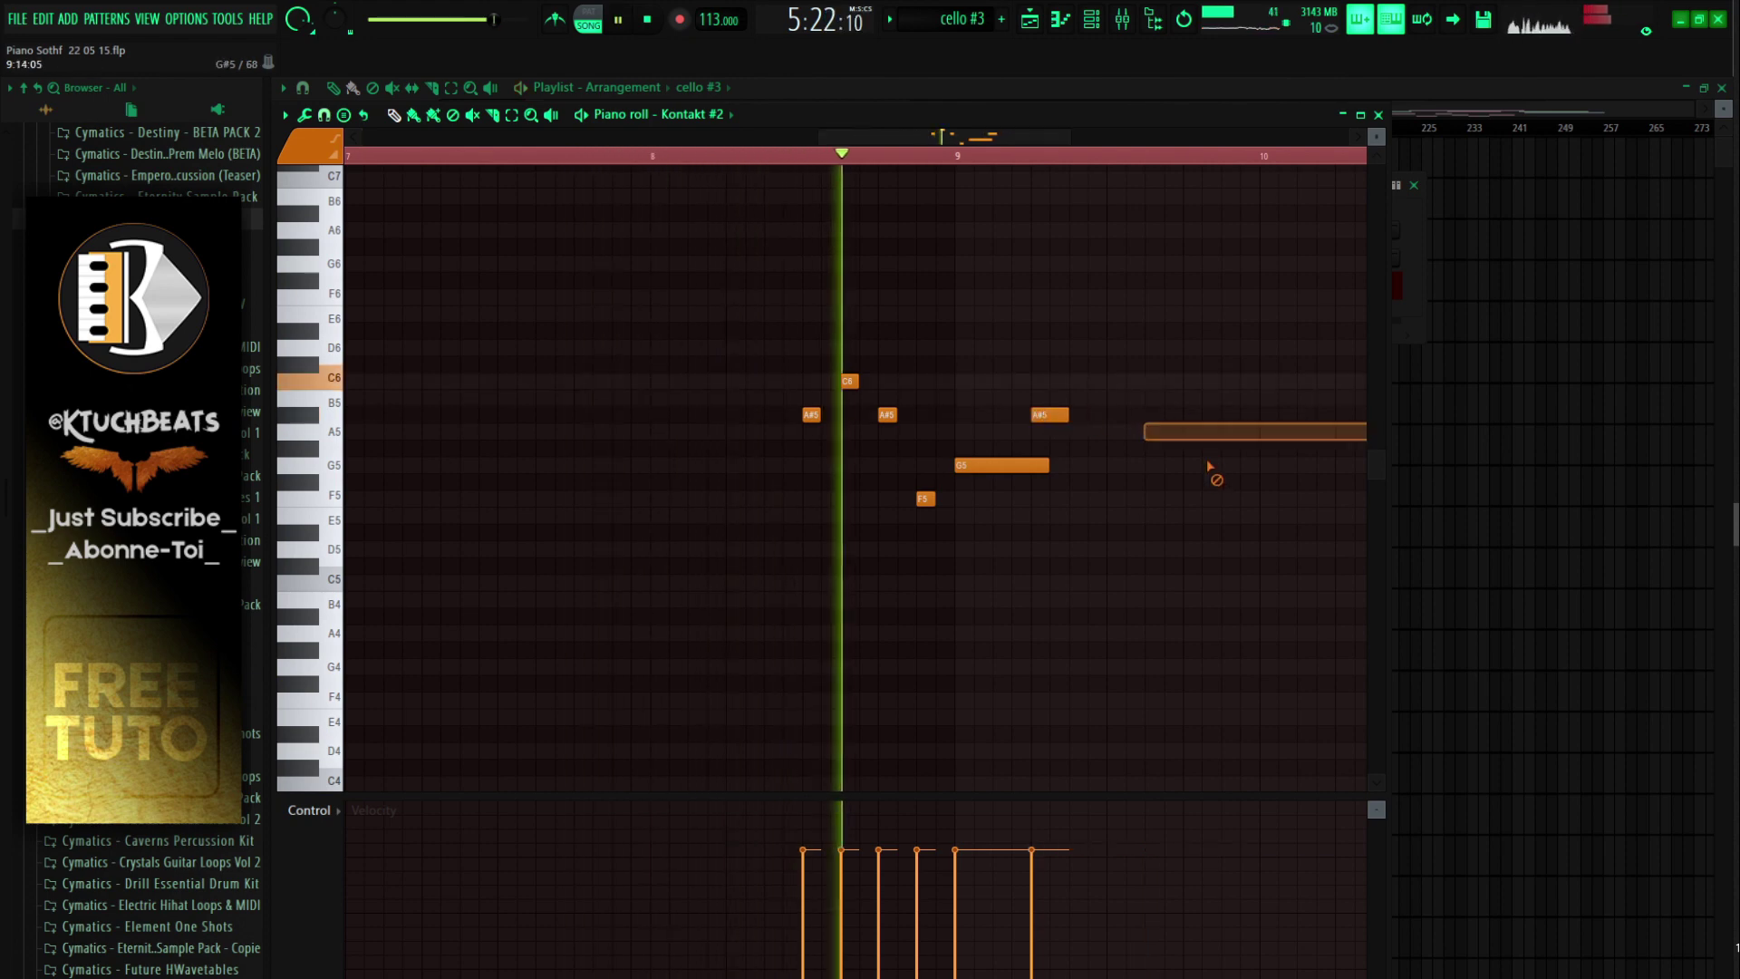
{"action": "scroll", "coordinate": [935, 174], "scroll_direction": "down", "scroll_amount": 4}
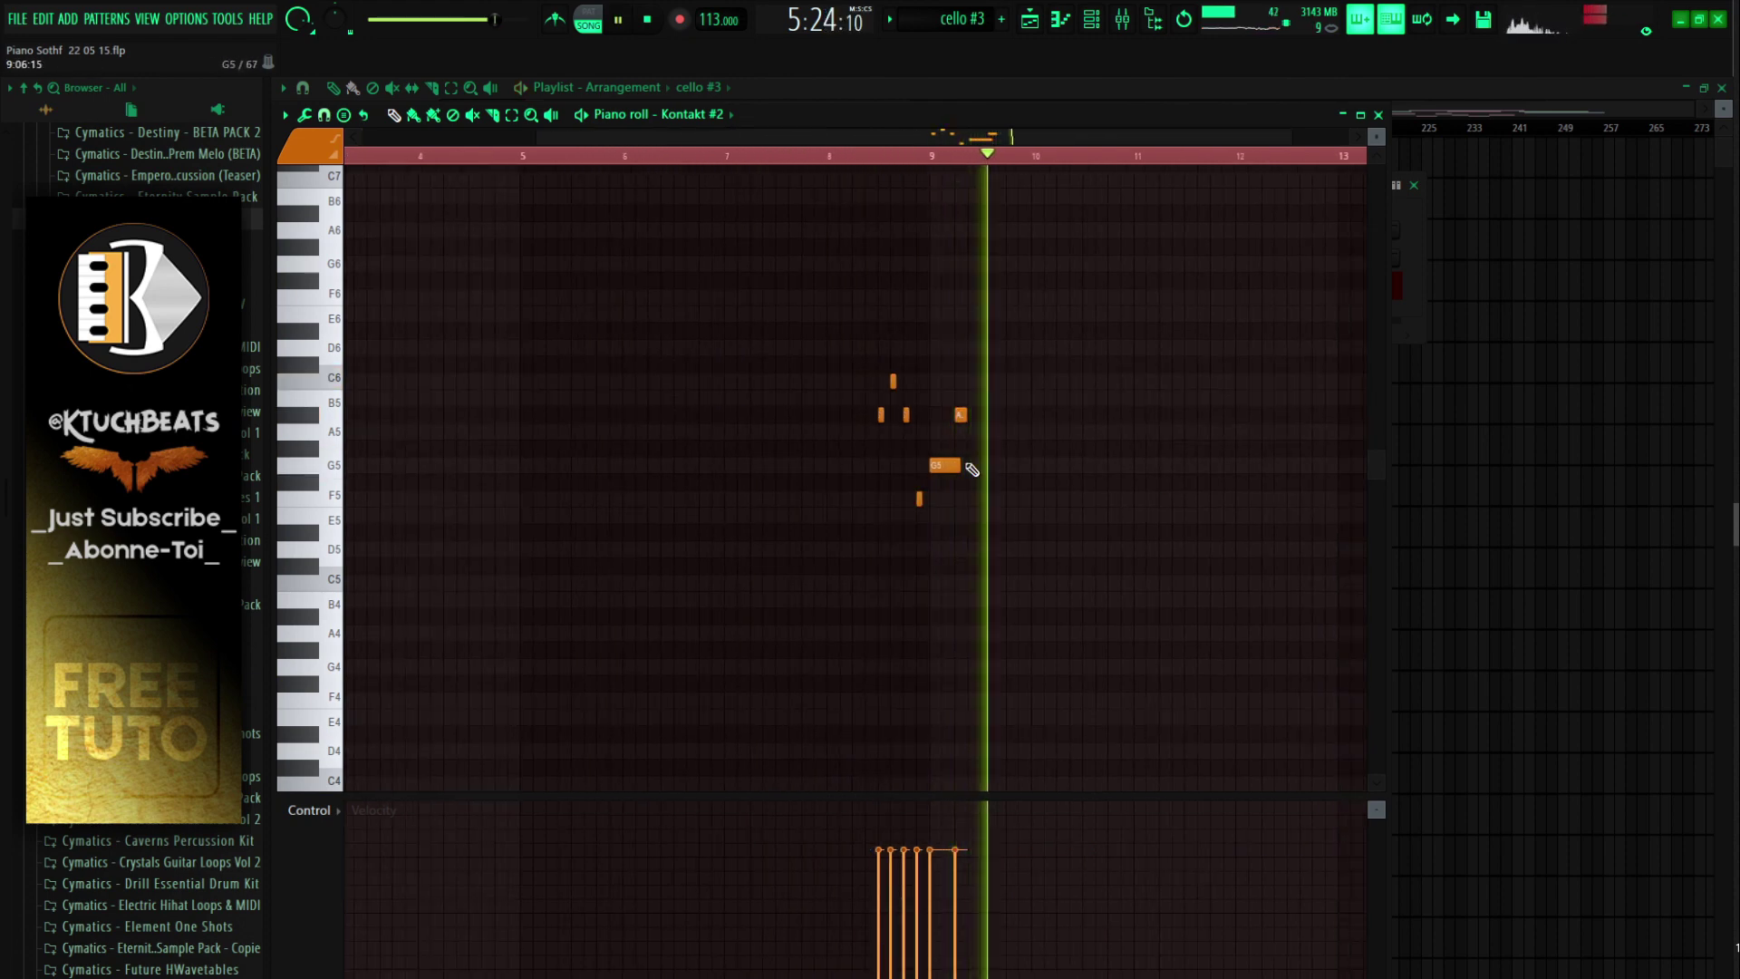
{"action": "left_click_drag", "start_coordinate": [959, 465], "coordinate": [939, 467]}
{"action": "key", "text": "space"}
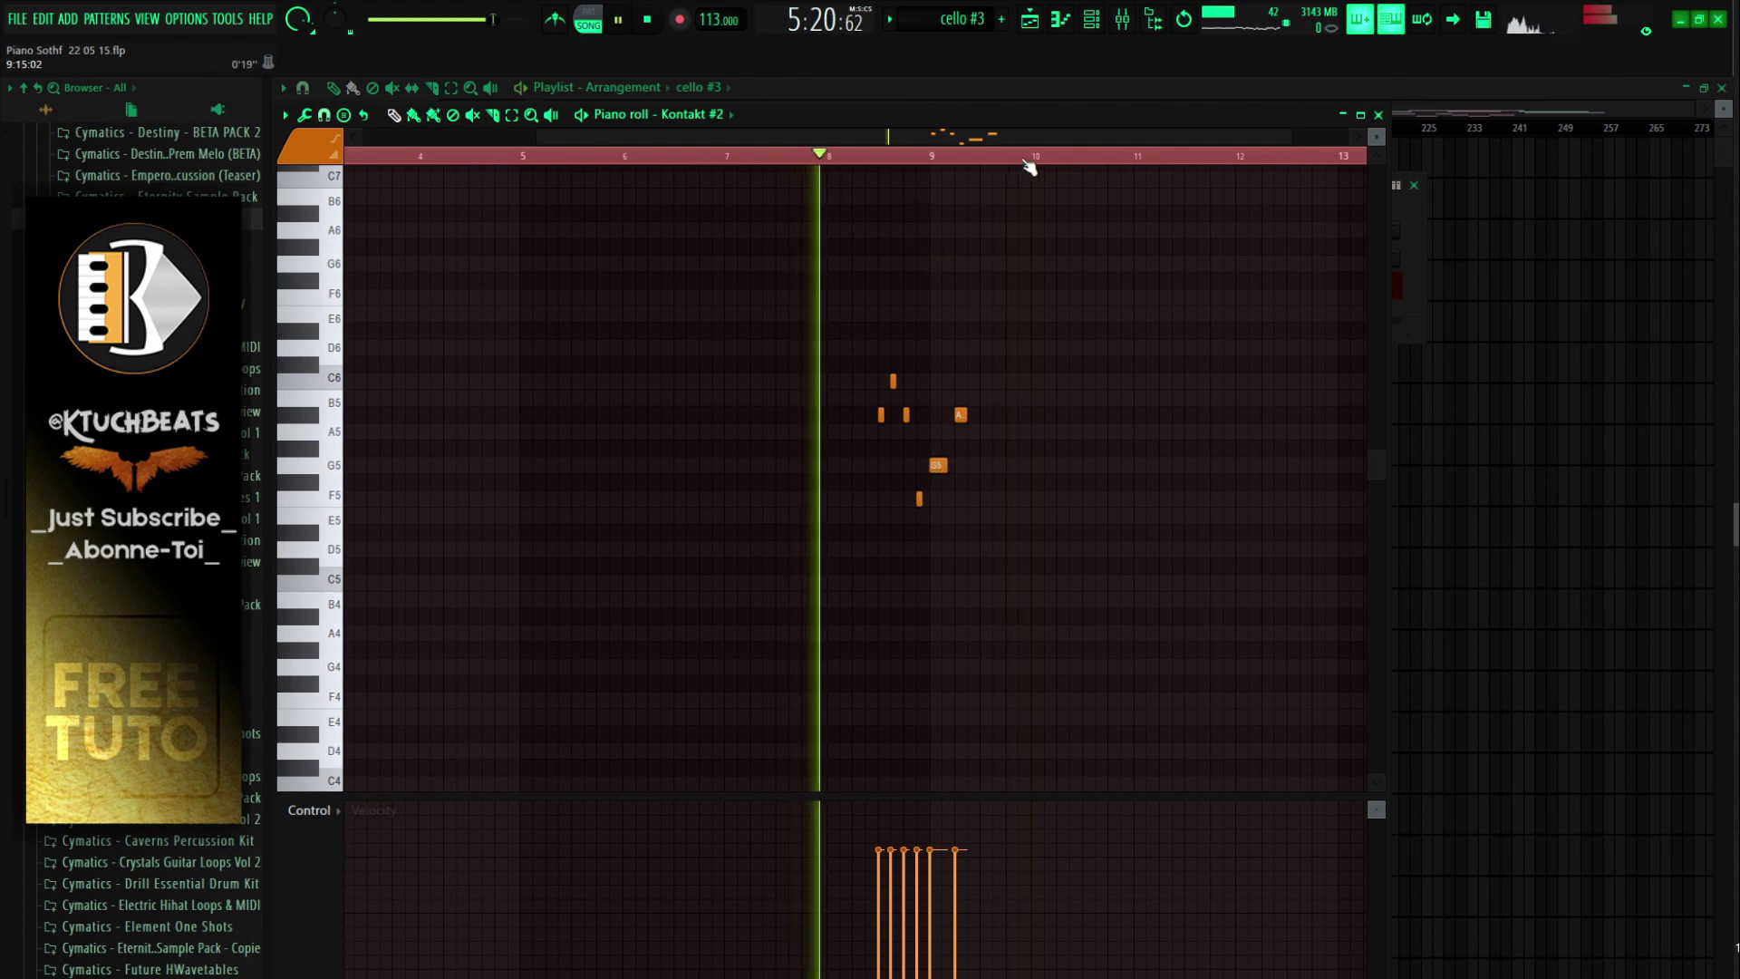
Step: Duplicate the six-note cello phrase and shift the copy two steps further so it starts in the middle of bar 9
{"action": "scroll", "coordinate": [1029, 165], "scroll_direction": "up", "scroll_amount": 5}
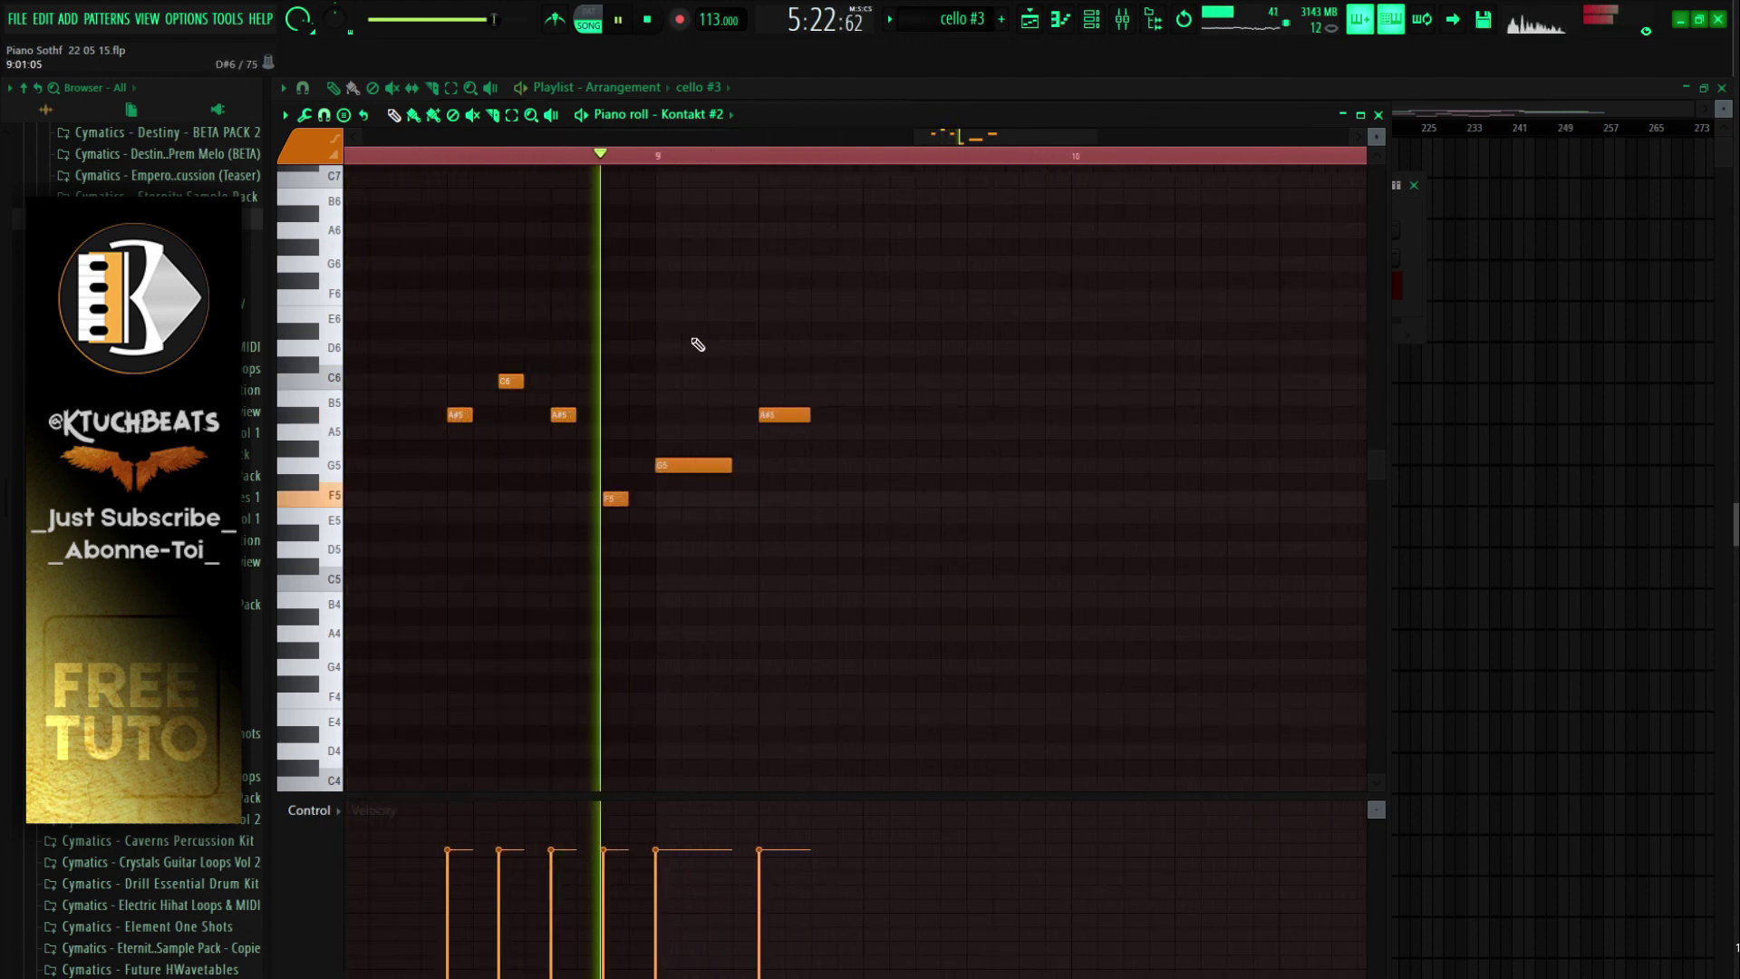
{"action": "left_click_drag", "start_coordinate": [928, 288], "coordinate": [450, 533]}
{"action": "key", "text": "ctrl+b"}
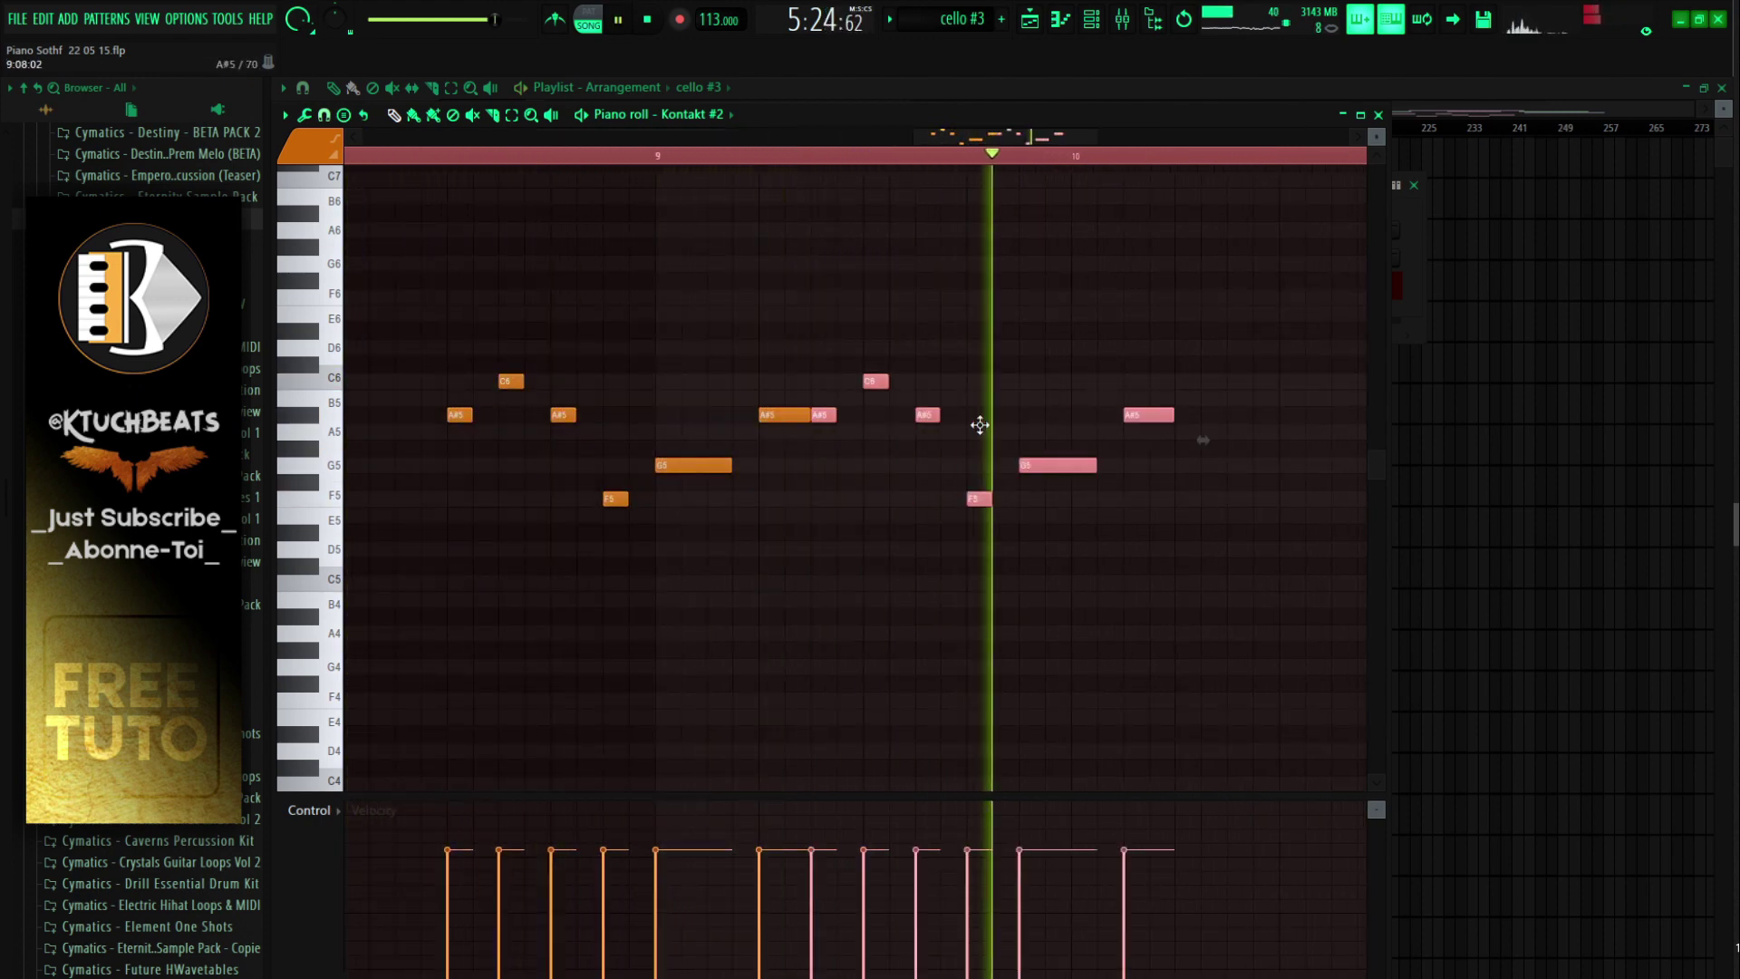
{"action": "left_click_drag", "start_coordinate": [821, 416], "coordinate": [878, 418]}
{"action": "key", "text": "space"}
{"action": "left_click", "coordinate": [836, 155]}
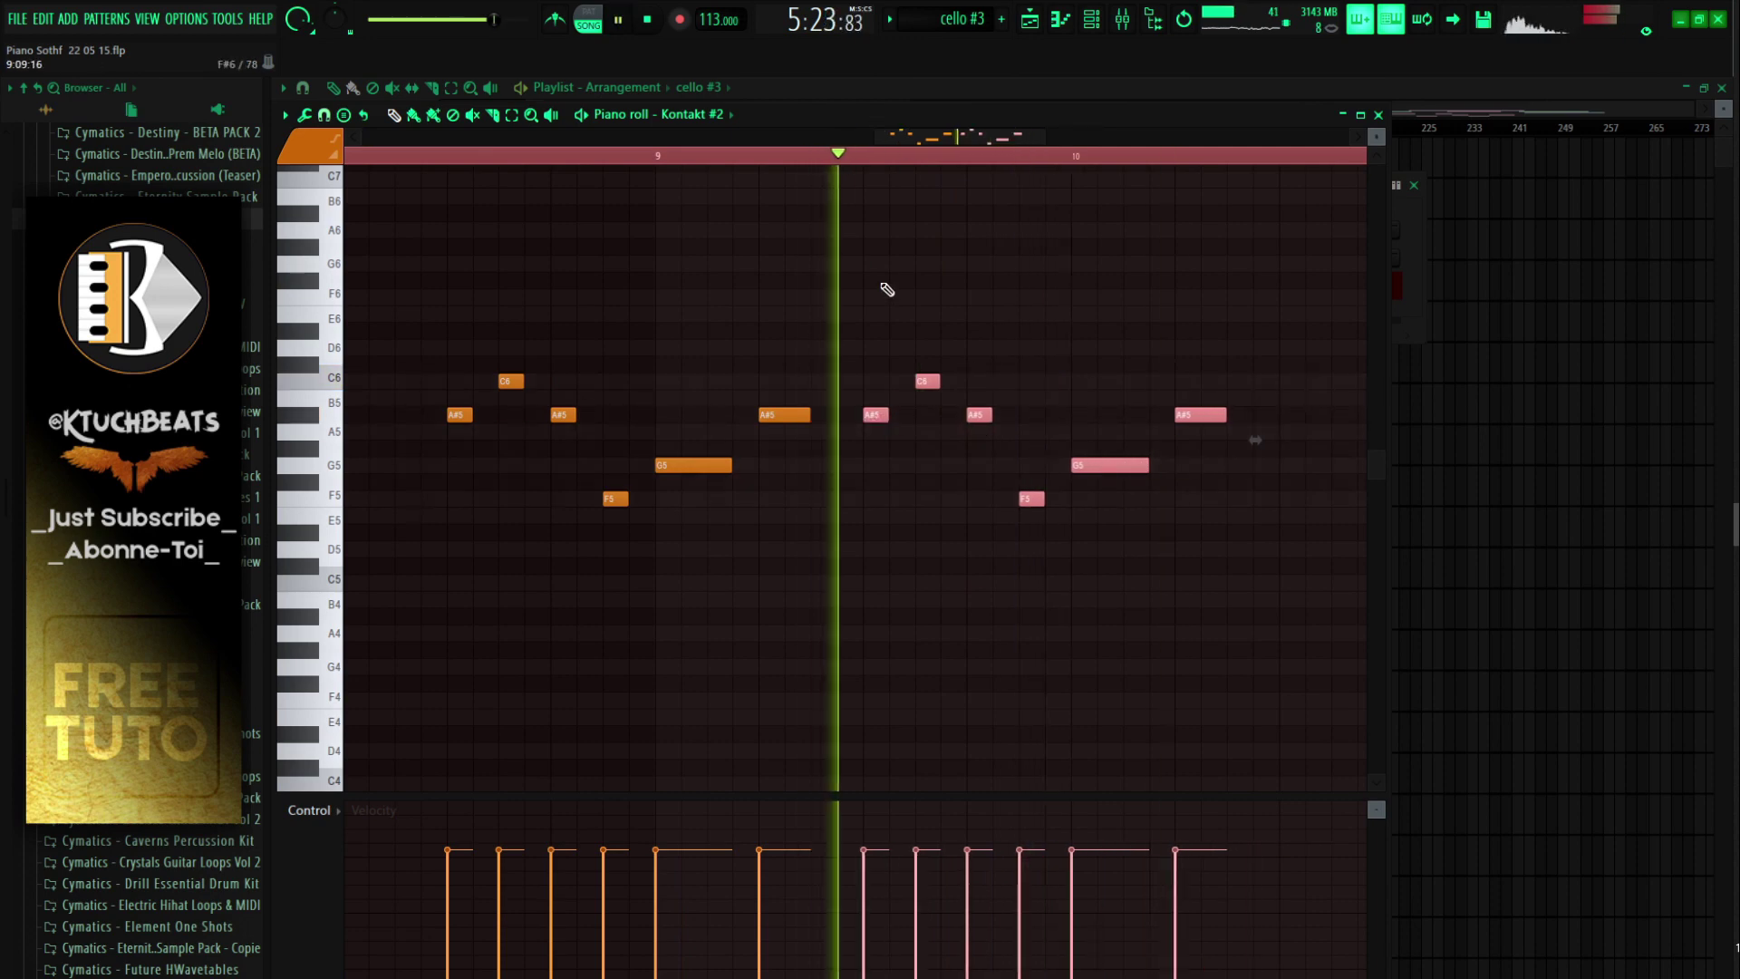
{"action": "key", "text": "space"}
Step: Raise the copied phrase's third note to D#6 and replace its F5 with an A#5 and a C6, using a different snap setting
{"action": "left_click_drag", "start_coordinate": [958, 364], "coordinate": [985, 321]}
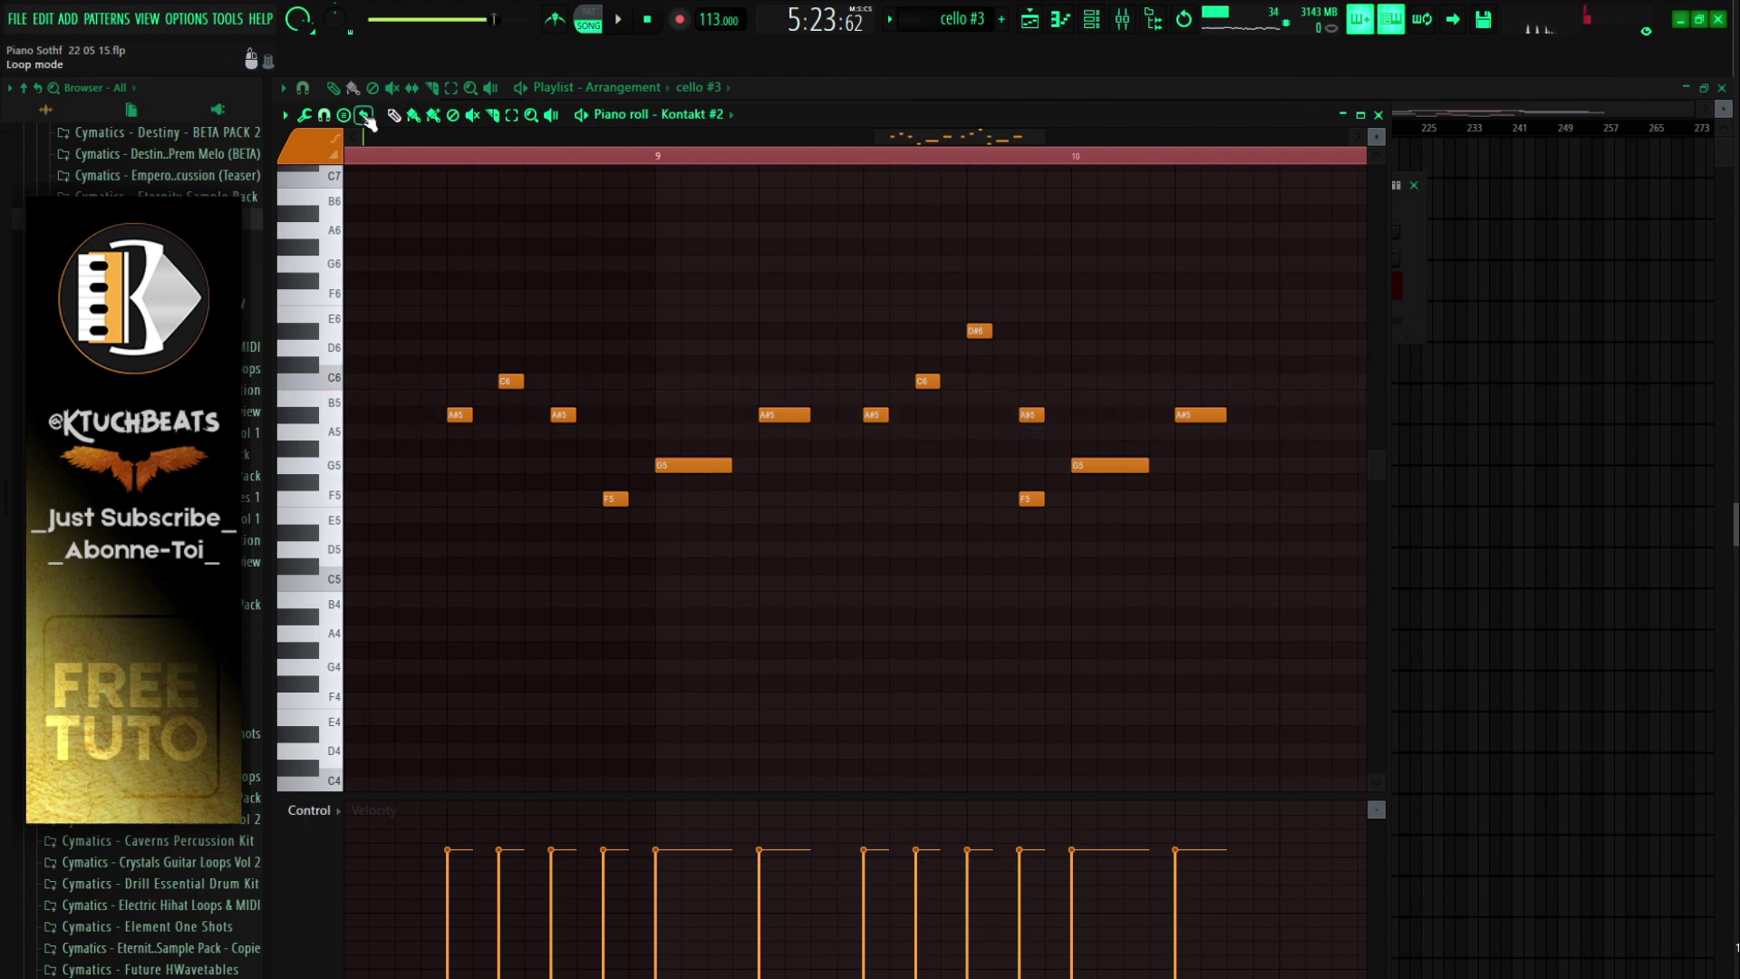
{"action": "left_click", "coordinate": [325, 115]}
{"action": "left_click", "coordinate": [349, 202]}
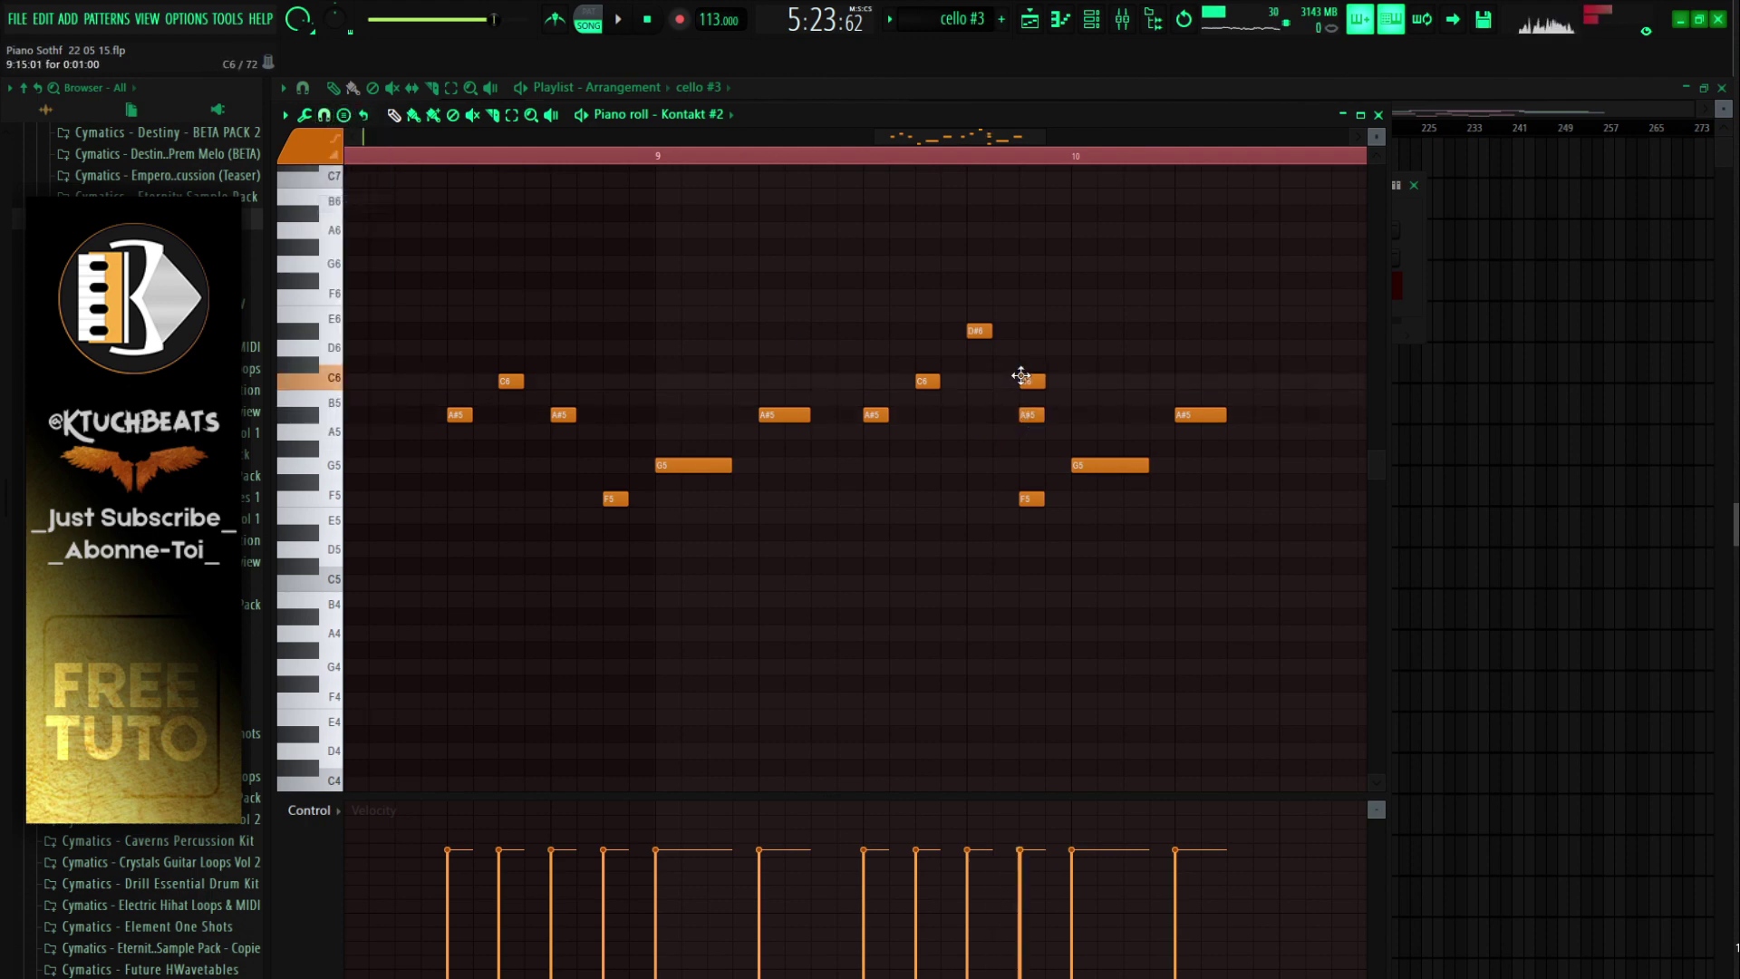
{"action": "key", "text": "space"}
{"action": "right_click", "coordinate": [1031, 500]}
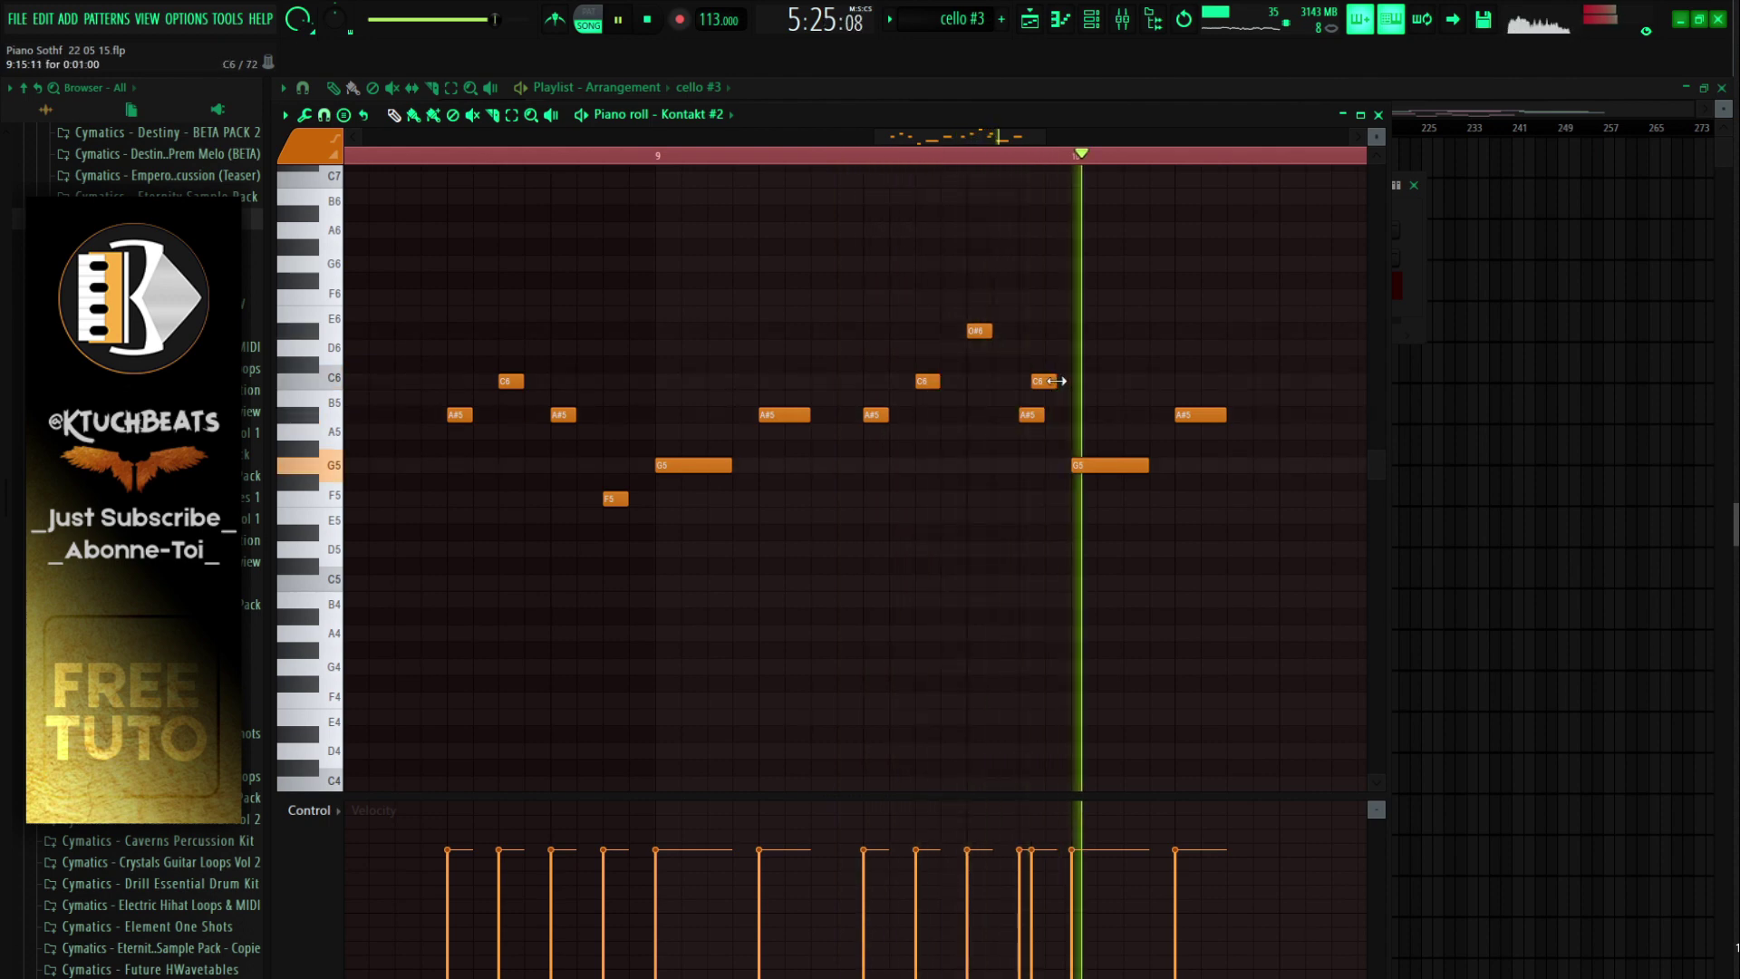
Step: Shorten the A#5 just before bar 10 to half a step and lengthen the C6 following it, and play the phrase
{"action": "left_click_drag", "start_coordinate": [1056, 385], "coordinate": [1030, 417]}
{"action": "key", "text": "space"}
{"action": "key", "text": "space"}
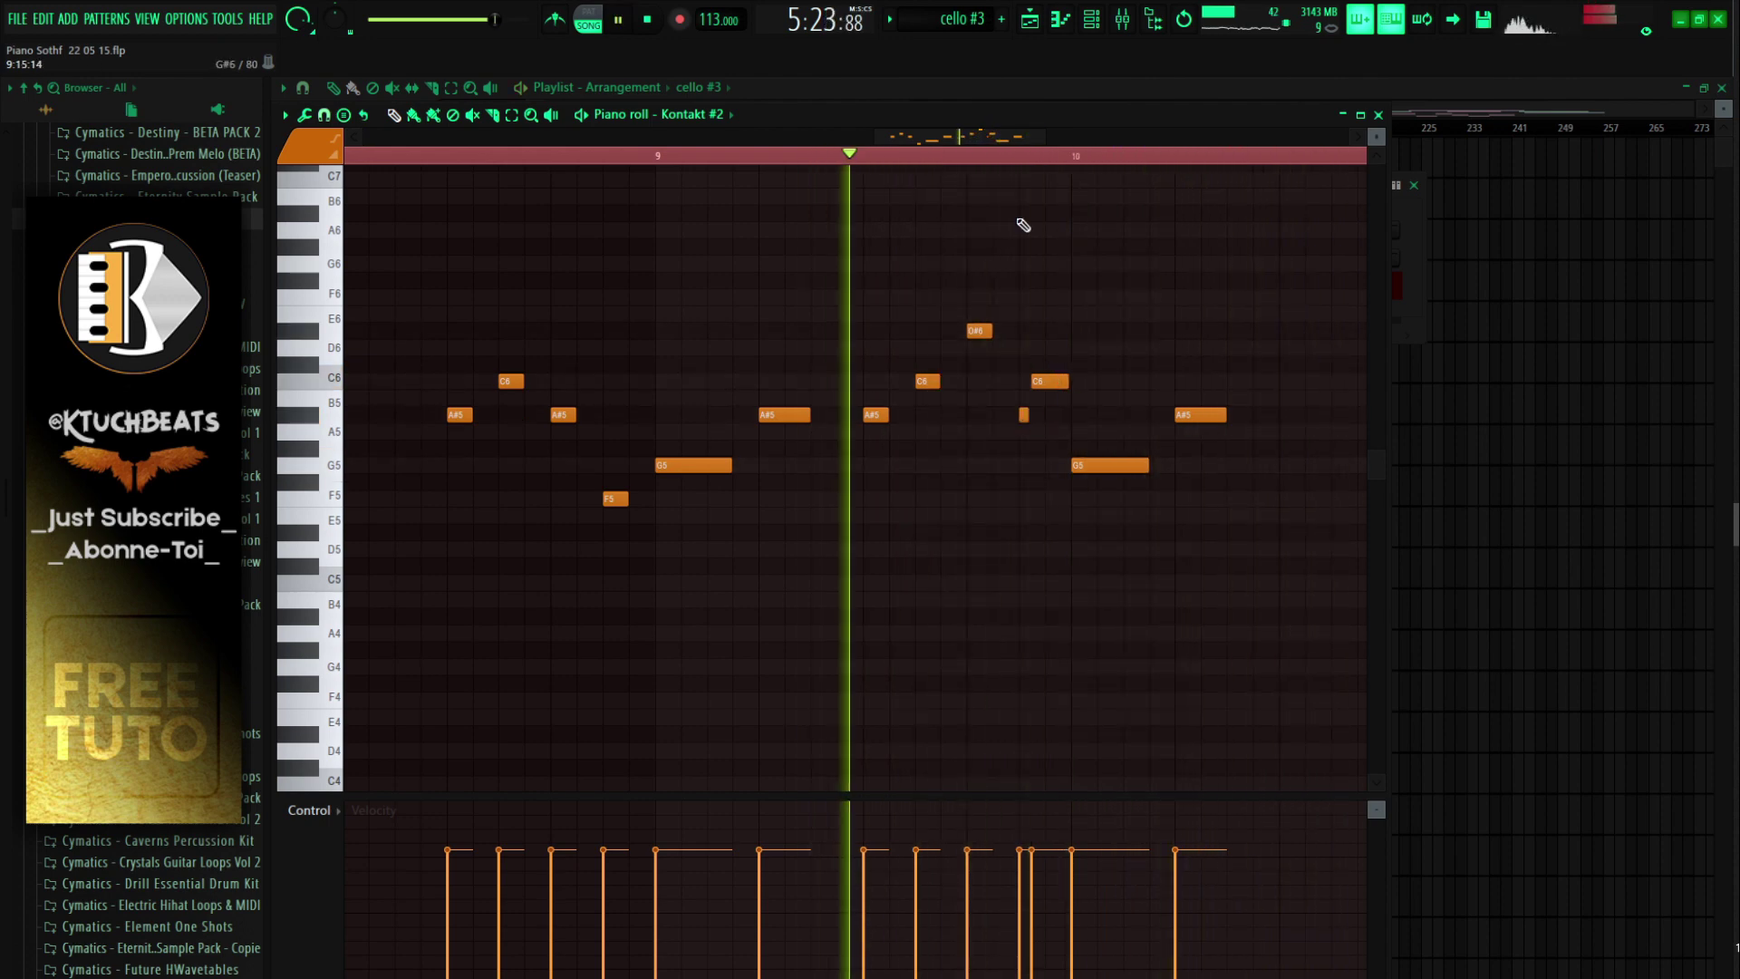
Step: Change the snap setting again and add two-step F5 and A#5 notes in the second half of bar 10
{"action": "scroll", "coordinate": [328, 120], "scroll_direction": "up", "scroll_amount": 1}
{"action": "left_click", "coordinate": [324, 116]}
{"action": "left_click", "coordinate": [352, 178]}
{"action": "key", "text": "space"}
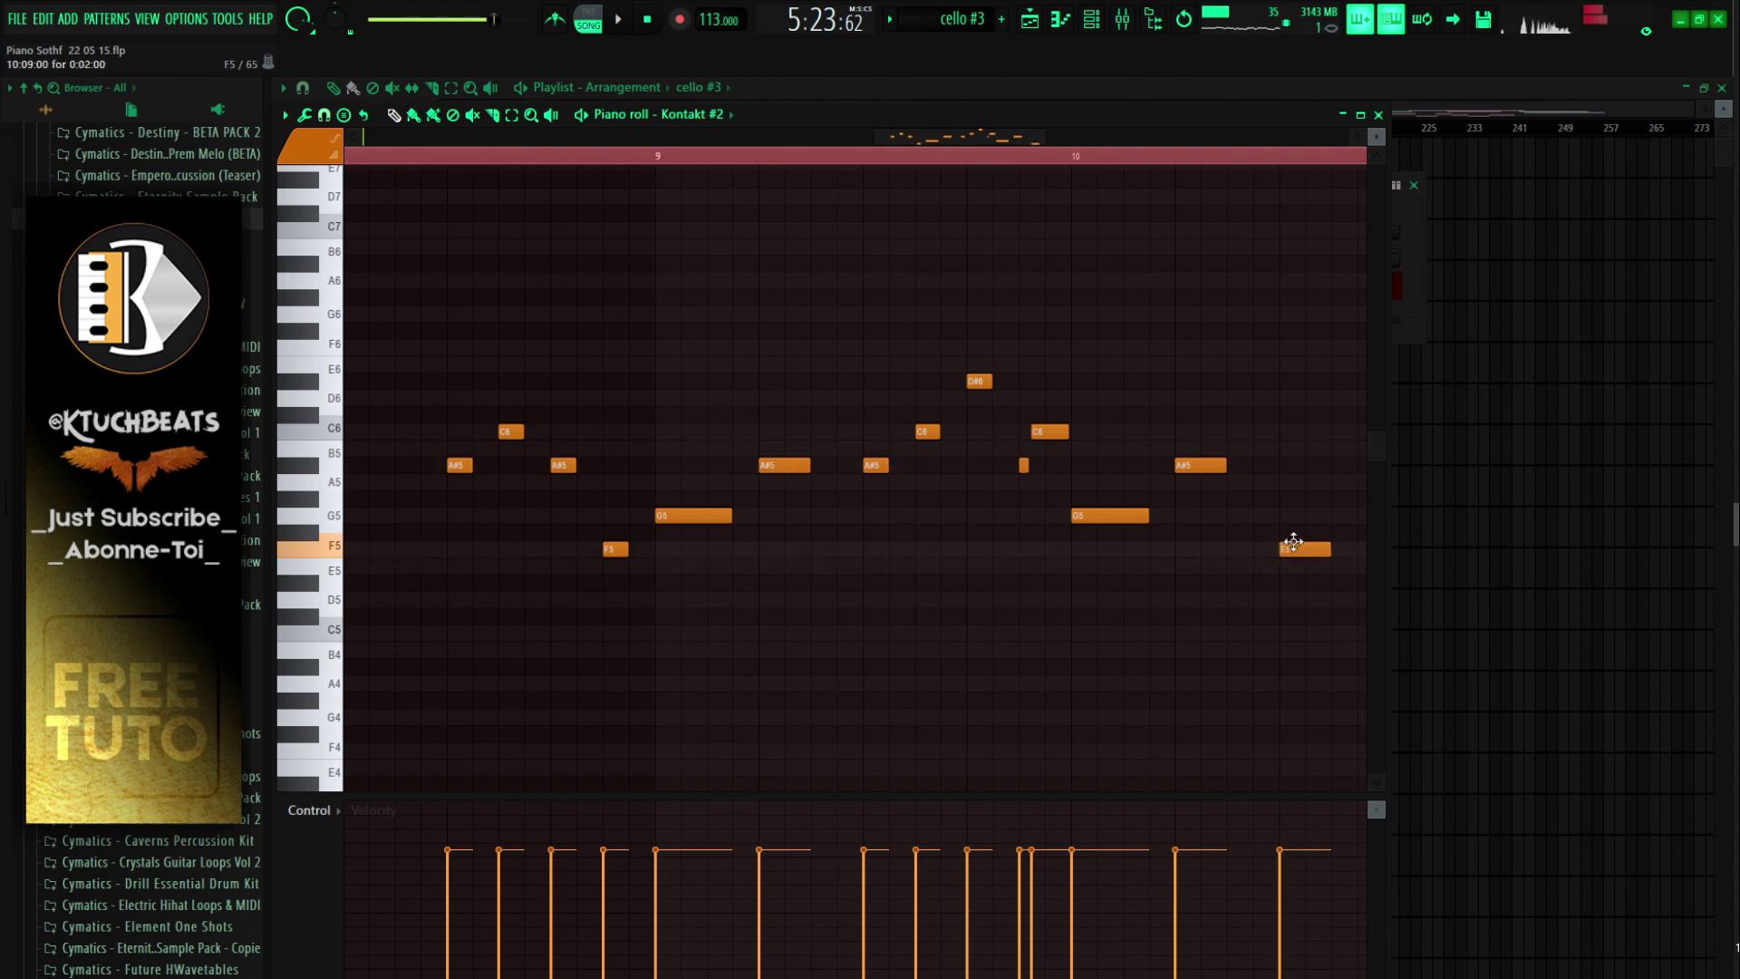
{"action": "key", "text": "space"}
{"action": "scroll", "coordinate": [1294, 541], "scroll_direction": "down", "scroll_amount": 5, "text": "ctrl"}
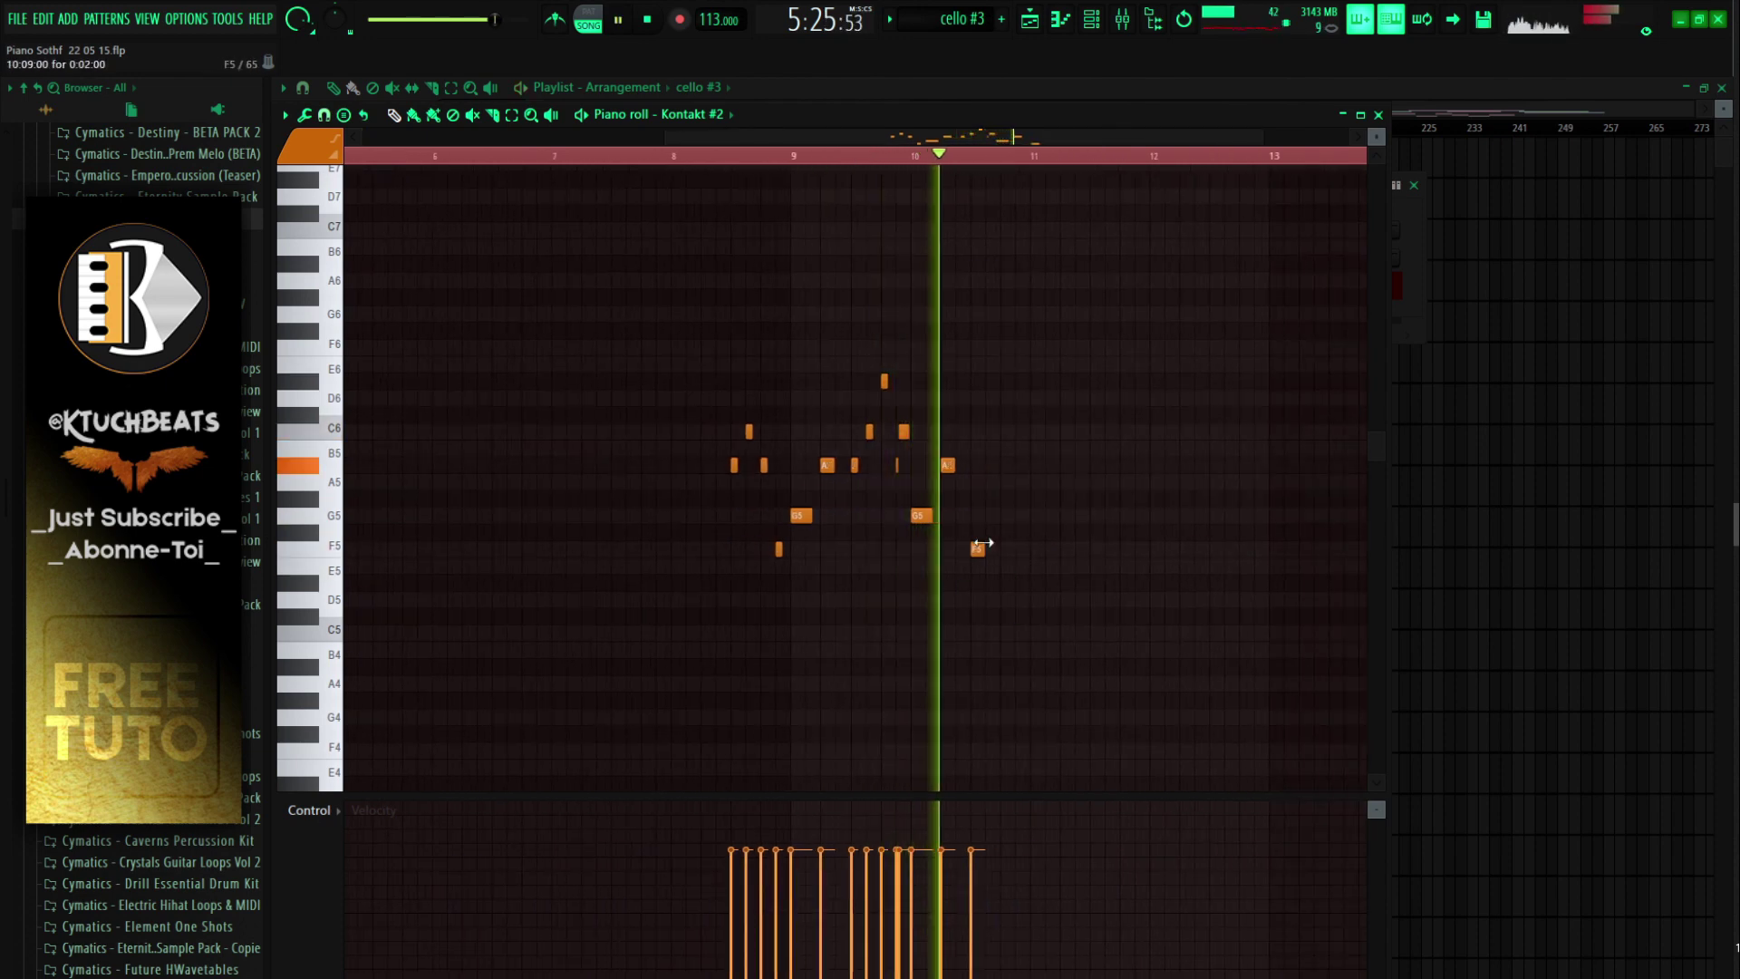
{"action": "left_click", "coordinate": [993, 465]}
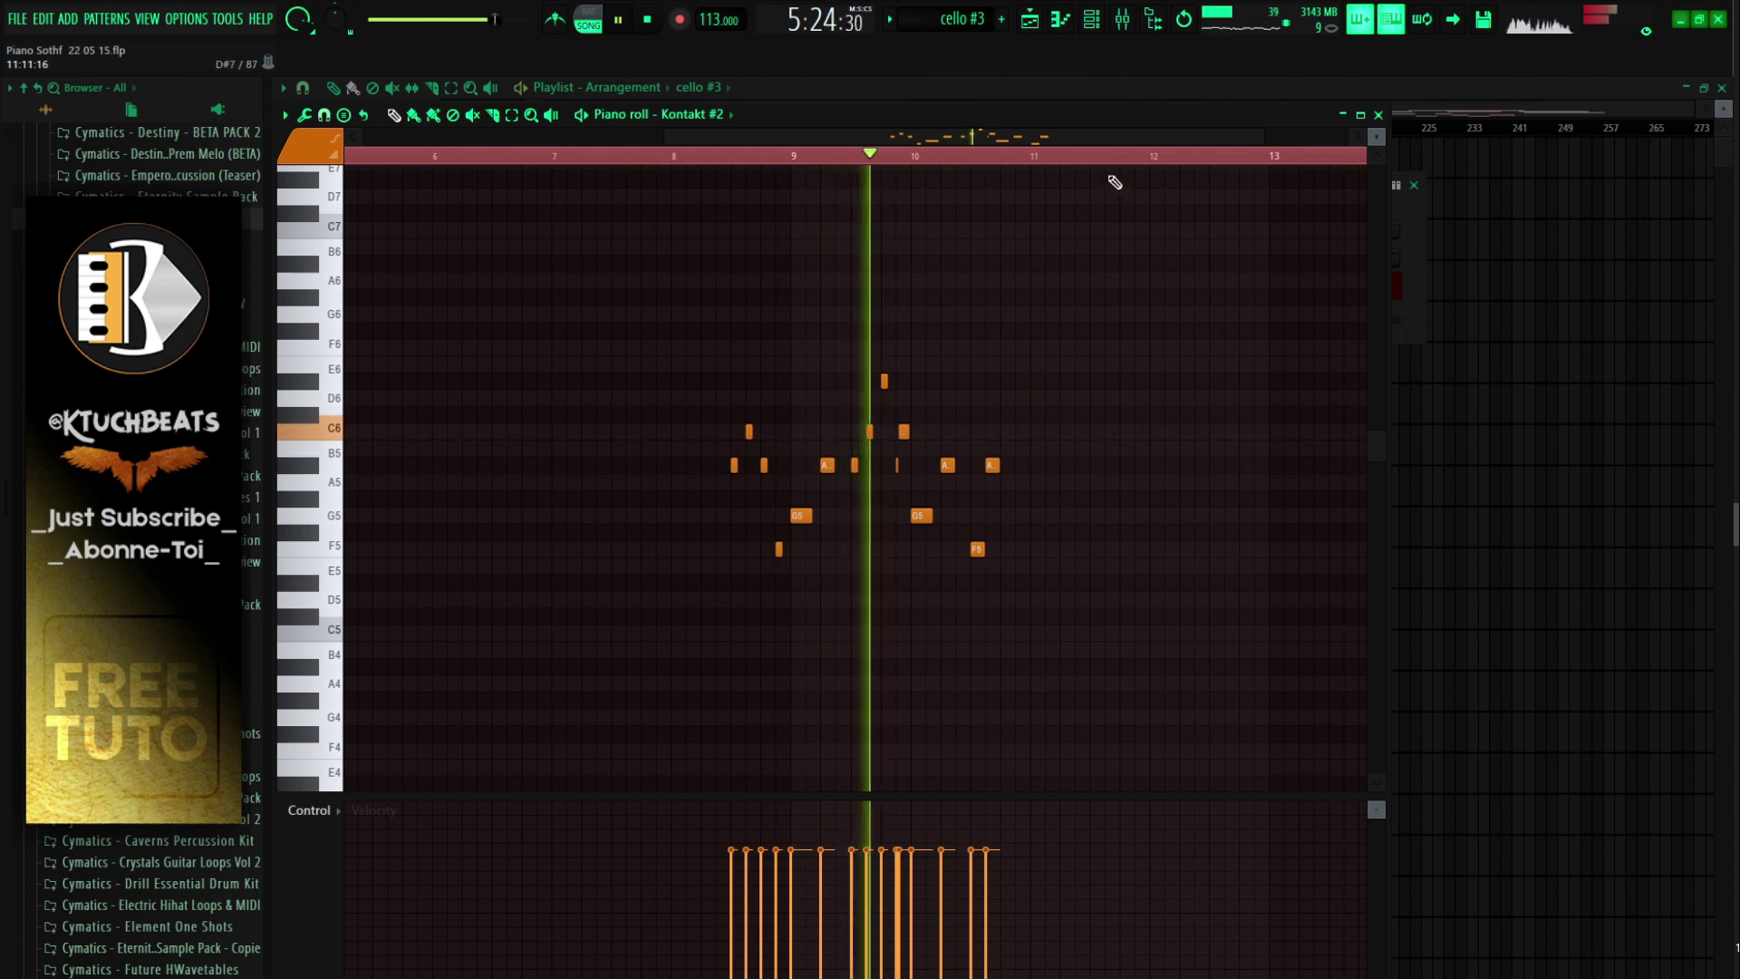
Step: Shorten the F5 and A#5 notes in the second half of bar 10 to one step each
{"action": "scroll", "coordinate": [1119, 172], "scroll_direction": "up", "scroll_amount": 4}
{"action": "left_click_drag", "start_coordinate": [855, 408], "coordinate": [760, 635]}
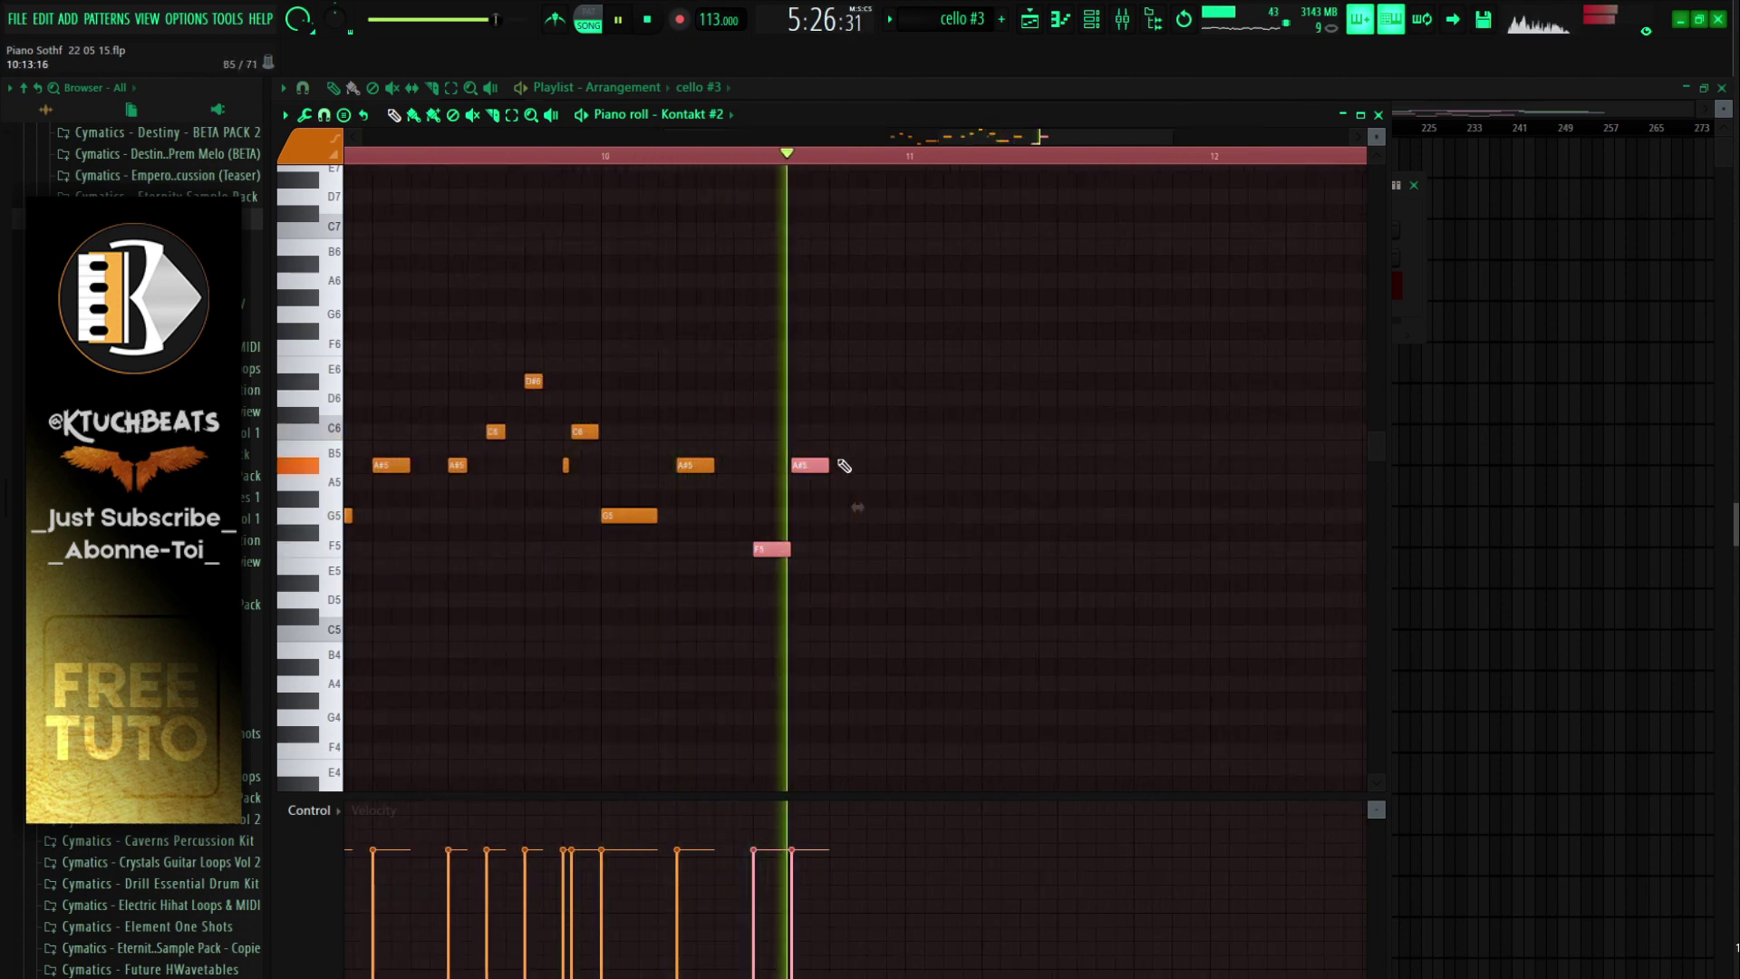
{"action": "left_click_drag", "start_coordinate": [828, 465], "coordinate": [810, 466]}
Step: Continue the cello line with two-step F5 and G5 notes ending bar 10 and one-step F5 and D#5 notes opening bar 11
{"action": "key", "text": "space"}
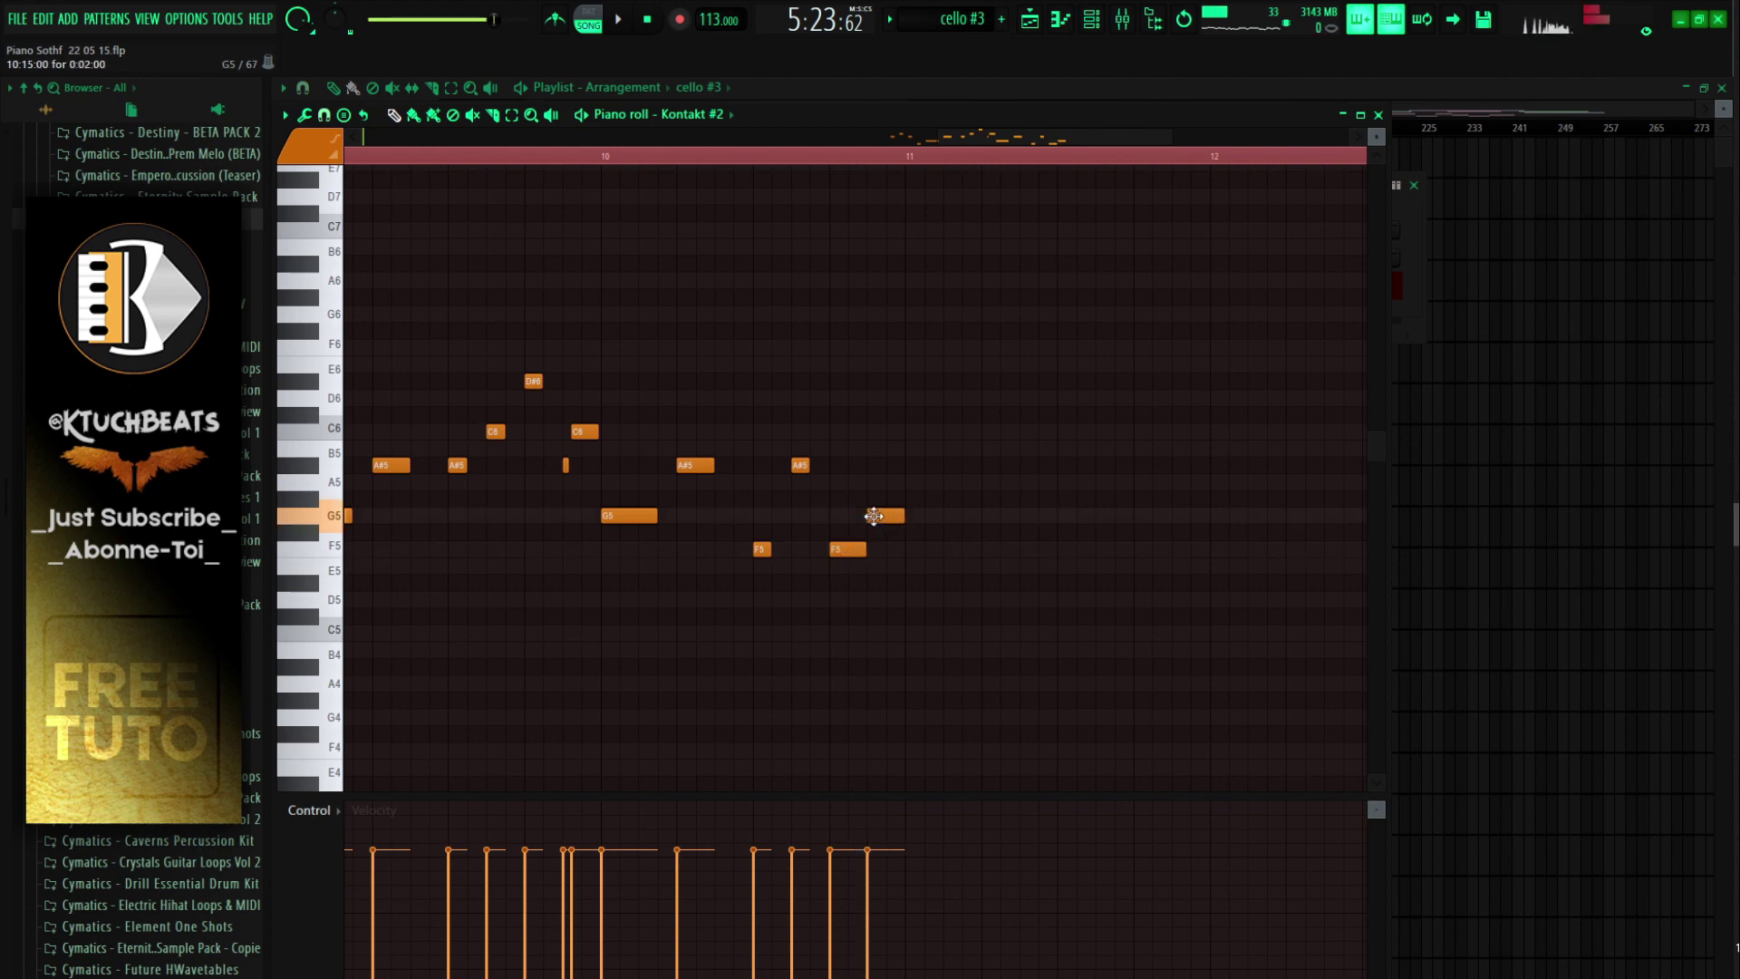
{"action": "left_click", "coordinate": [909, 550]}
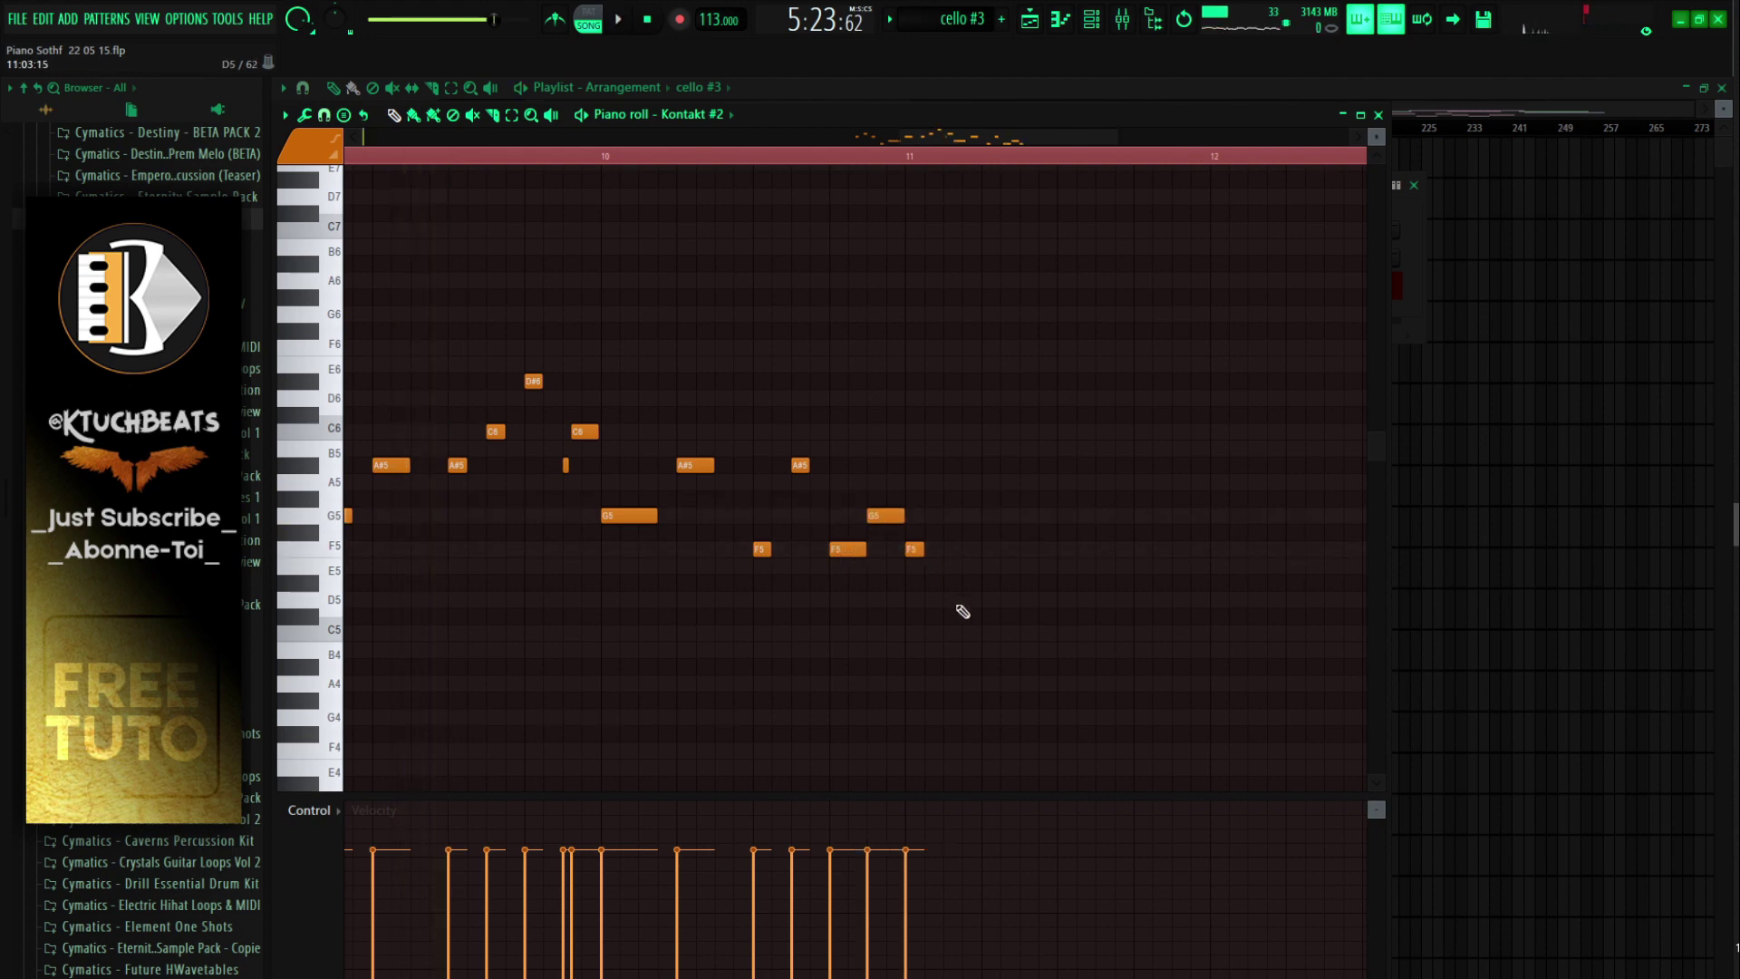
{"action": "key", "text": "space"}
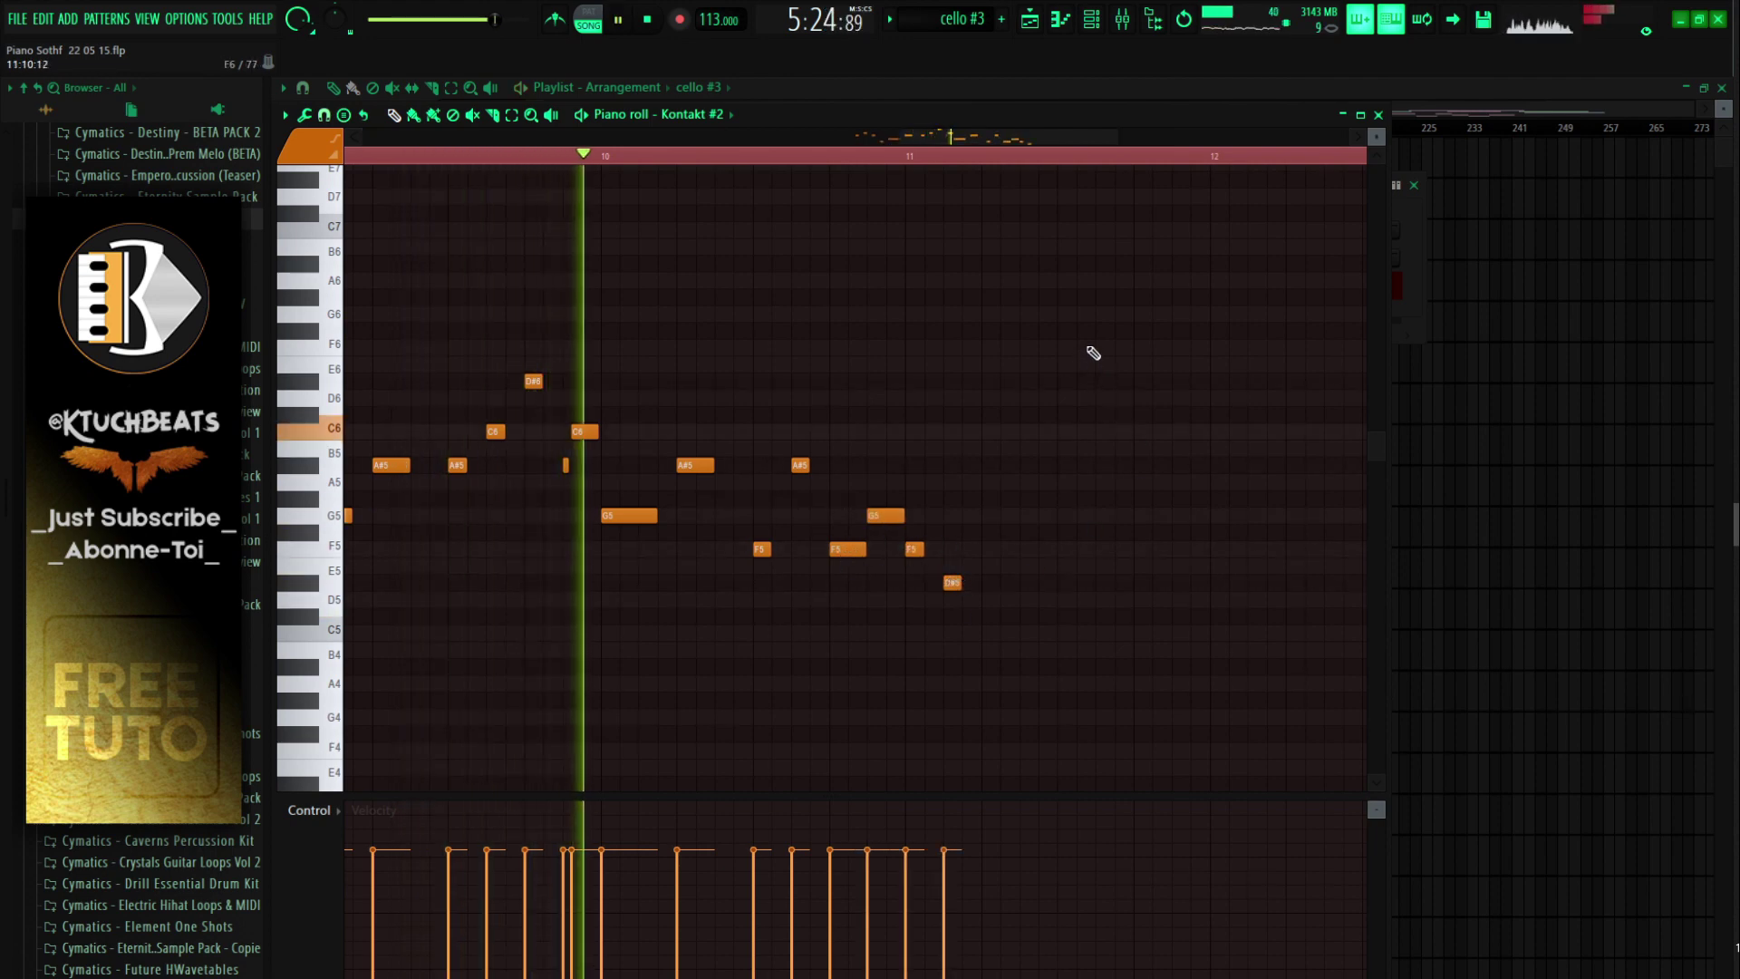
Step: Duplicate the six-note figure one bar later; in the original, move D#5 two steps on and stretch the F5 before it to four steps
{"action": "left_click_drag", "start_coordinate": [1079, 292], "coordinate": [738, 757]}
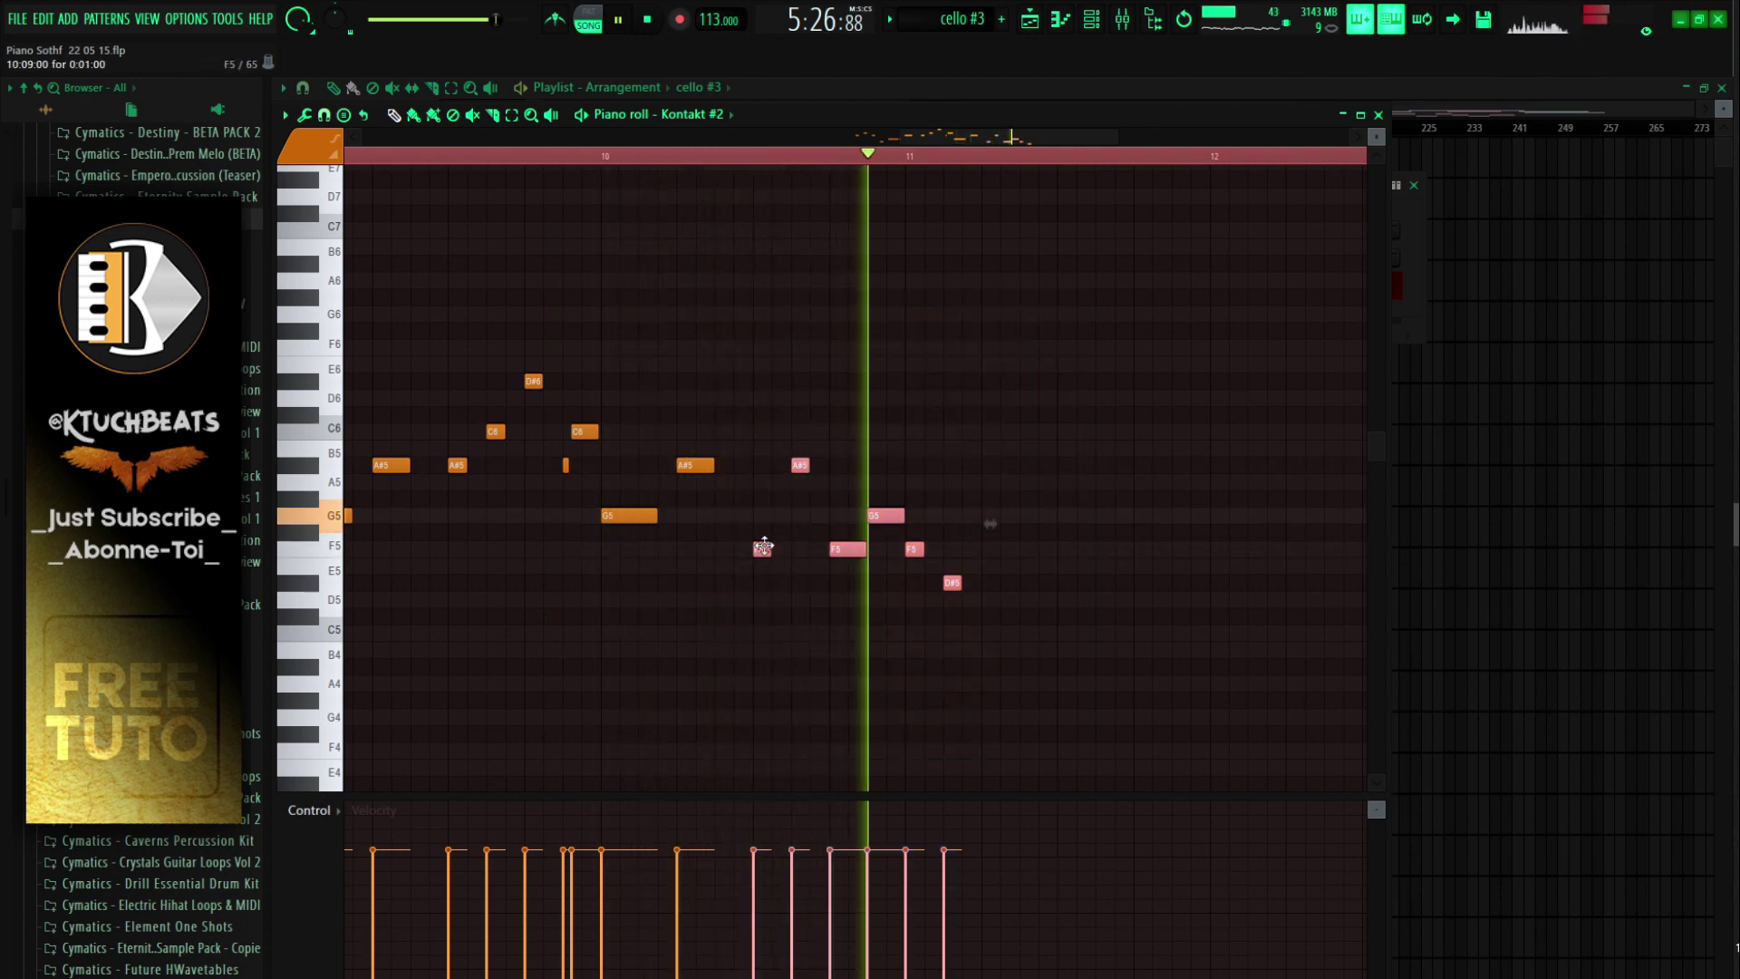
{"action": "key", "text": "ctrl+b"}
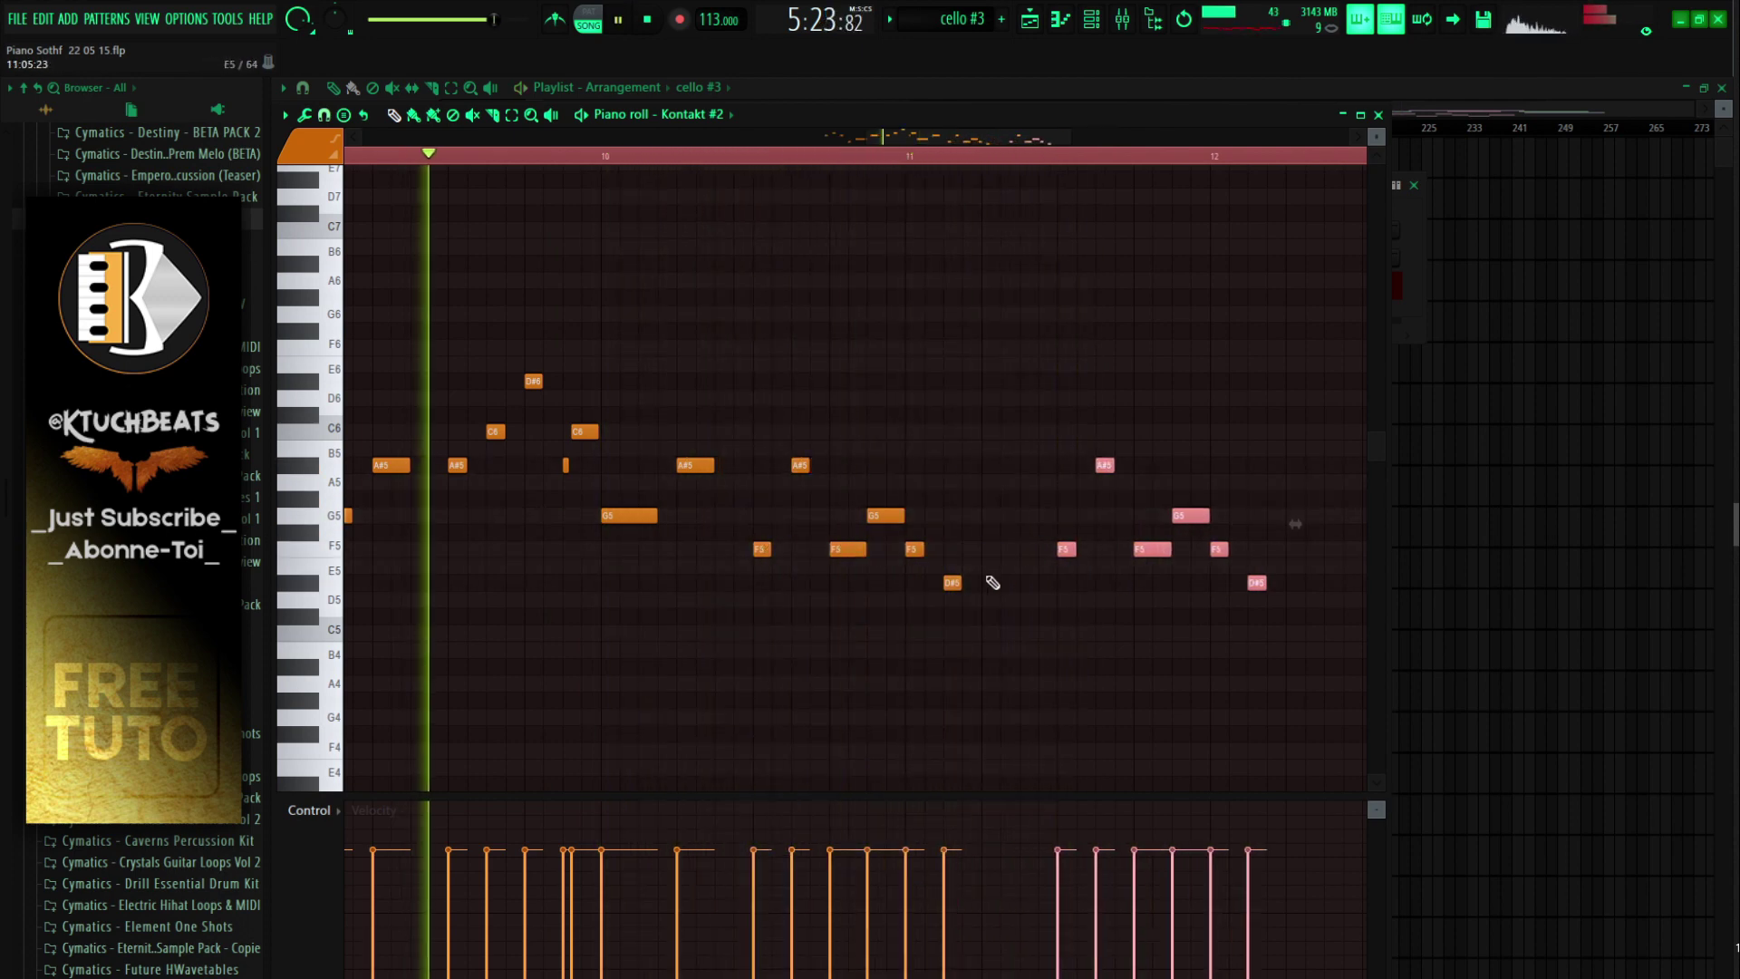
{"action": "left_click_drag", "start_coordinate": [954, 582], "coordinate": [984, 554]}
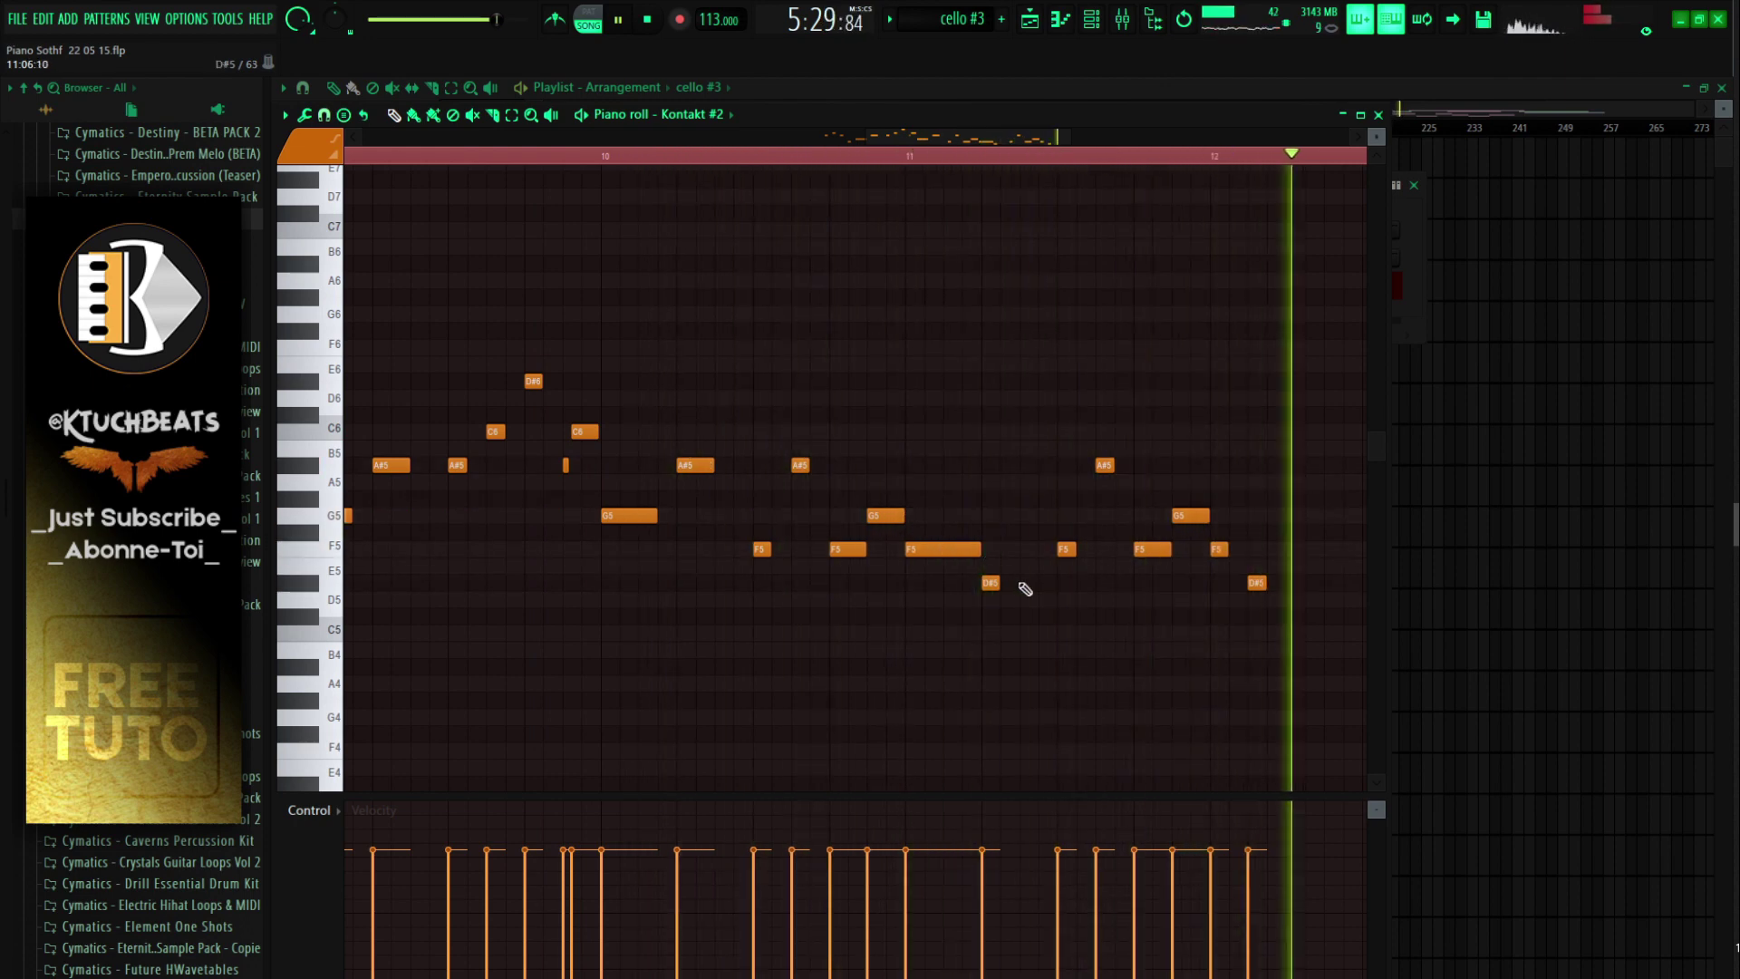
Step: End the line in bar 12 with a four-step C5 and an overlapping four-step D#5, and play it
{"action": "key", "text": "space"}
{"action": "left_click", "coordinate": [1306, 649]}
{"action": "left_click_drag", "start_coordinate": [1305, 646], "coordinate": [1303, 626]}
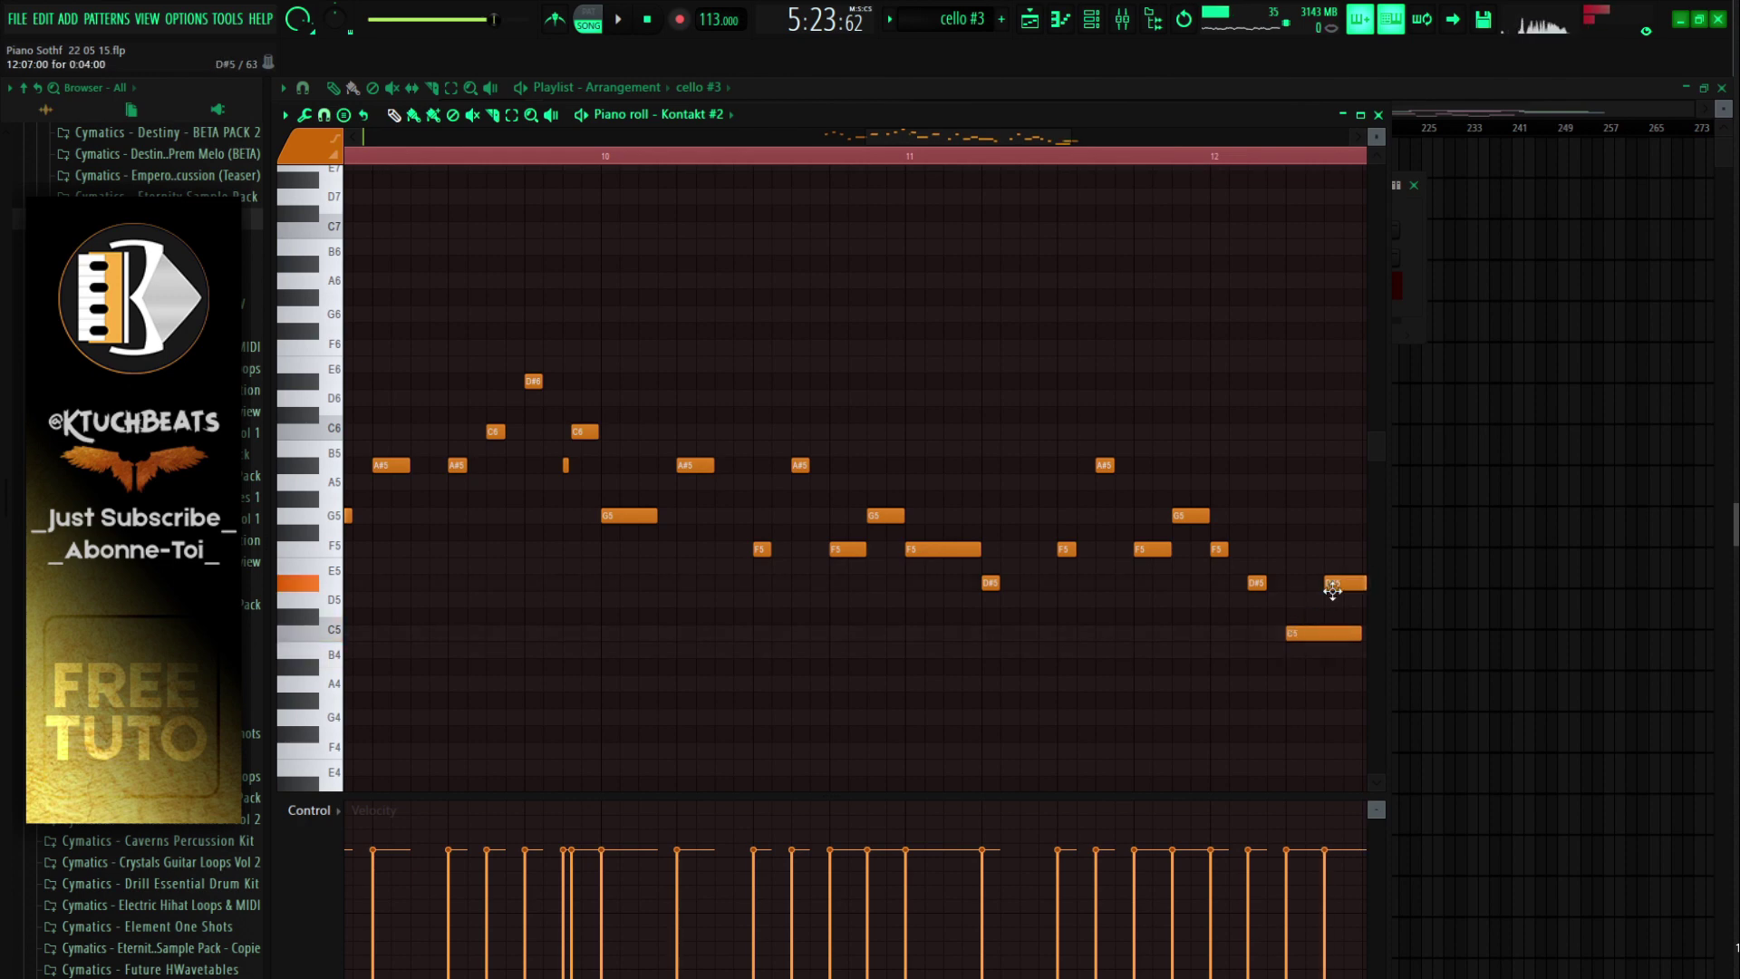
{"action": "key", "text": "space"}
Step: Duplicate the whole cello melody and shift the copy one beat further so it starts in the middle of bar 12
{"action": "scroll", "coordinate": [900, 165], "scroll_direction": "down", "scroll_amount": 3}
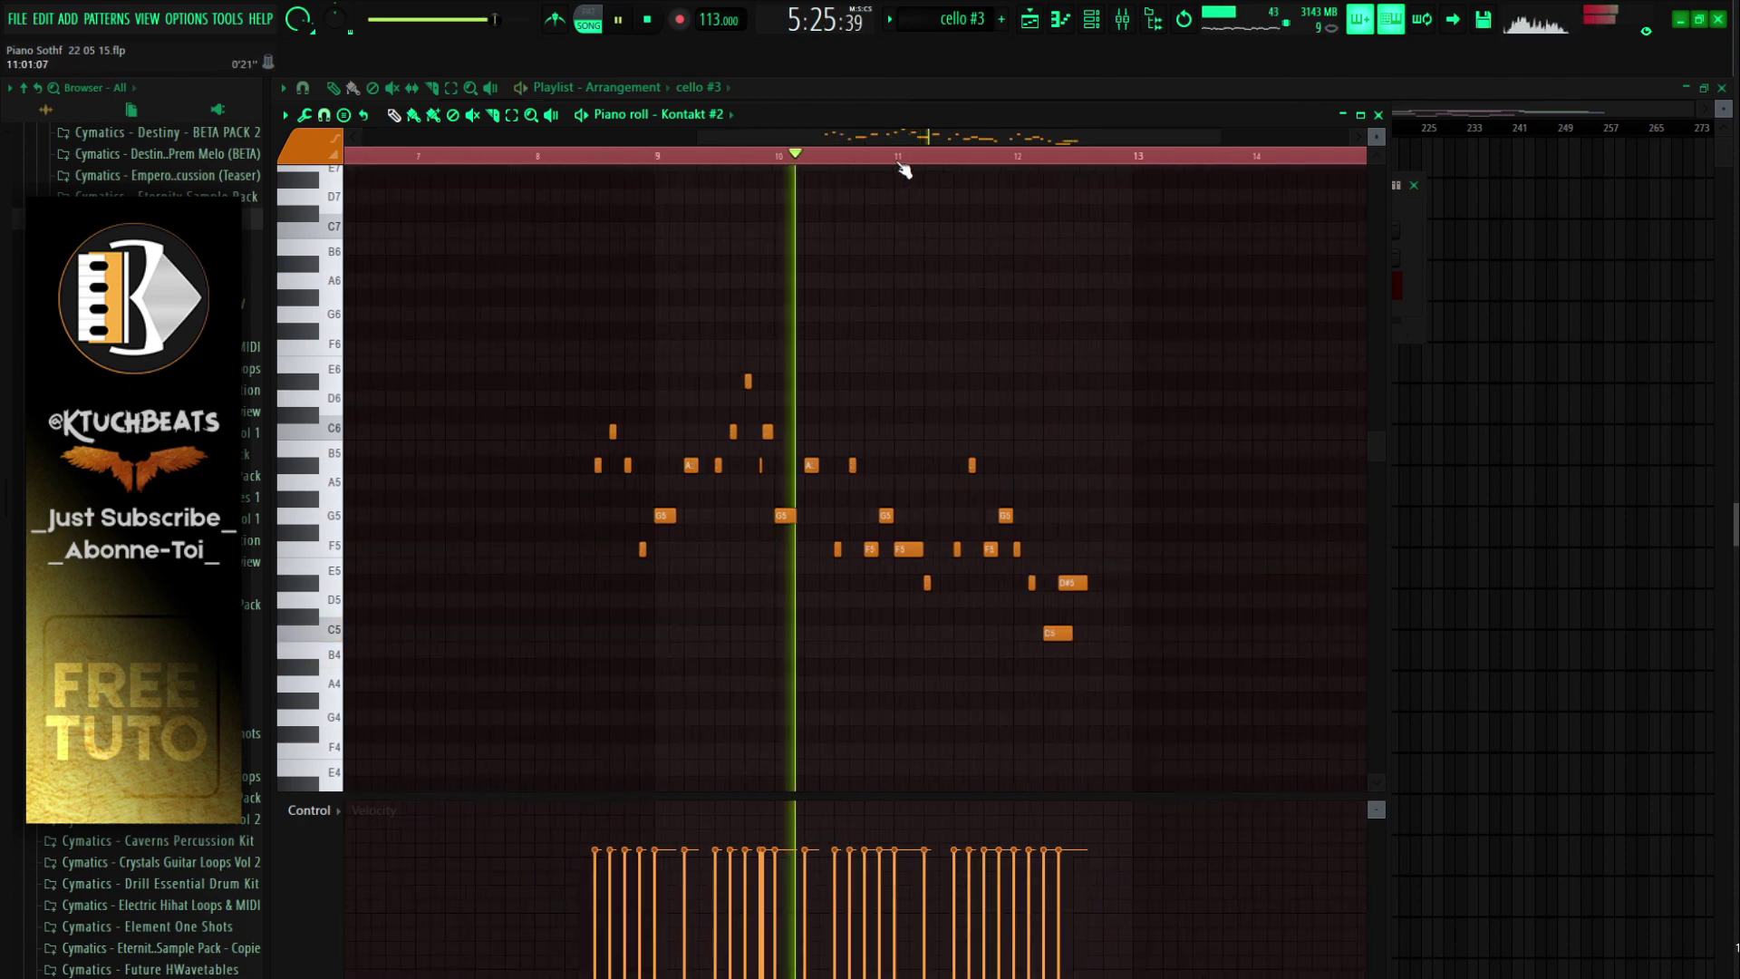
{"action": "scroll", "coordinate": [904, 169], "scroll_direction": "down", "scroll_amount": 2}
{"action": "left_click_drag", "start_coordinate": [1209, 273], "coordinate": [828, 707]}
{"action": "key", "text": "ctrl+b"}
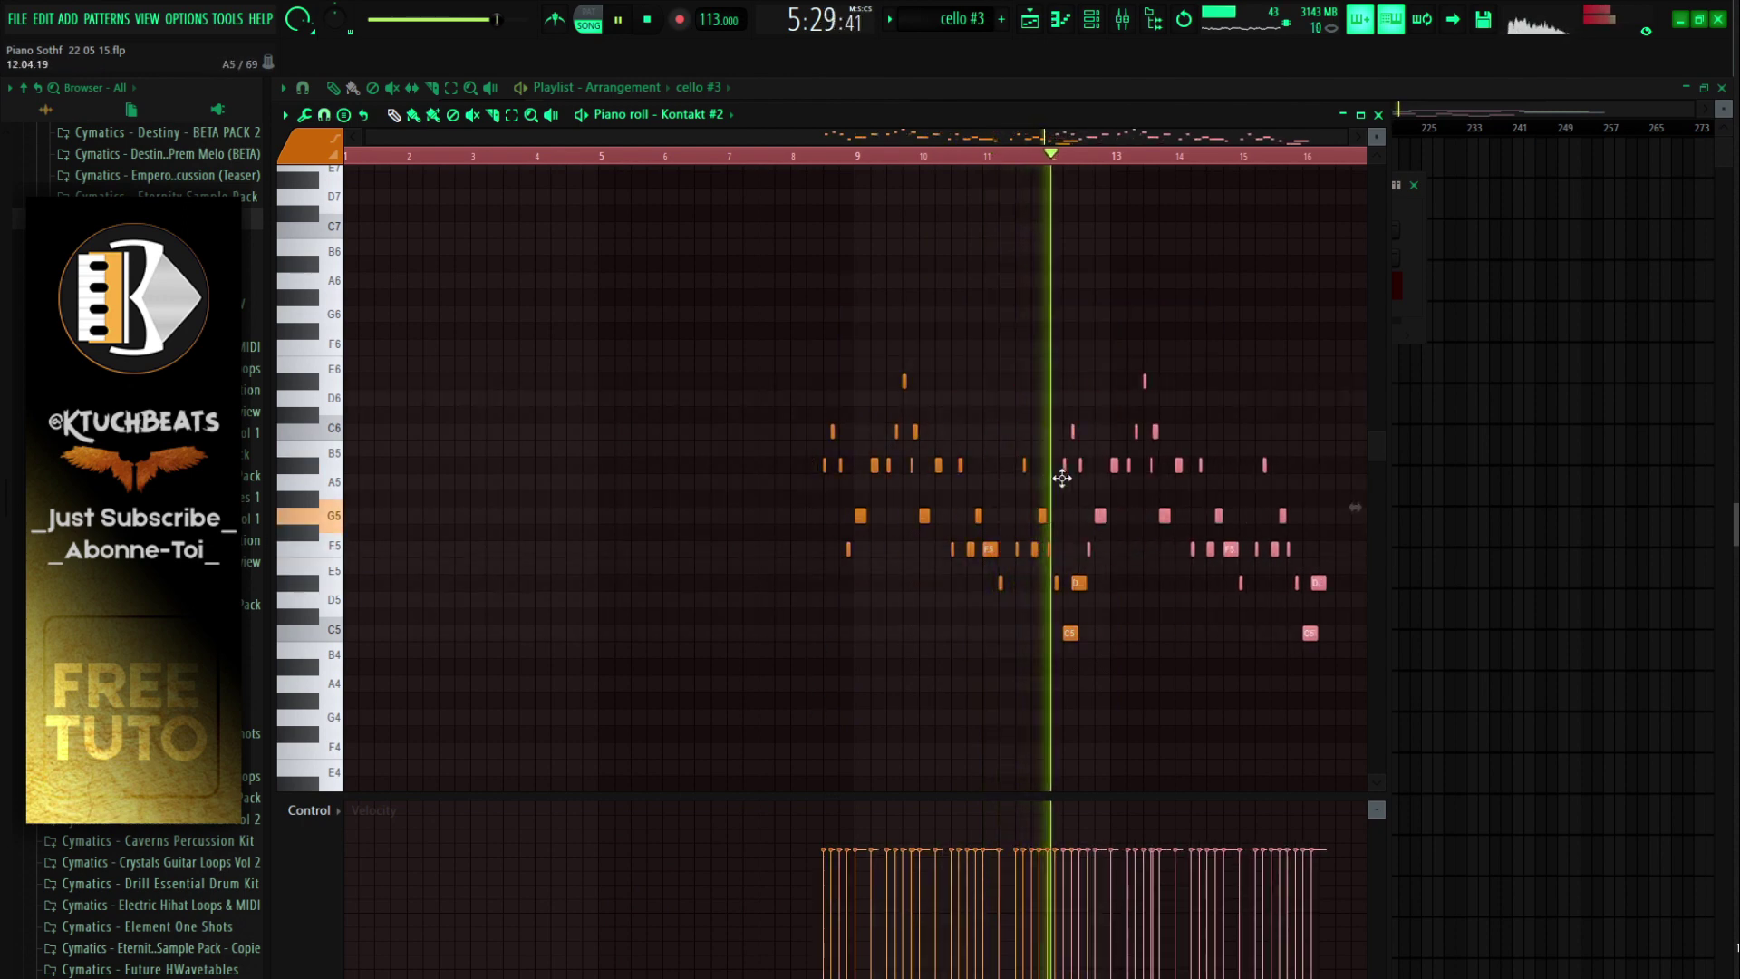
{"action": "left_click_drag", "start_coordinate": [1063, 478], "coordinate": [1079, 478]}
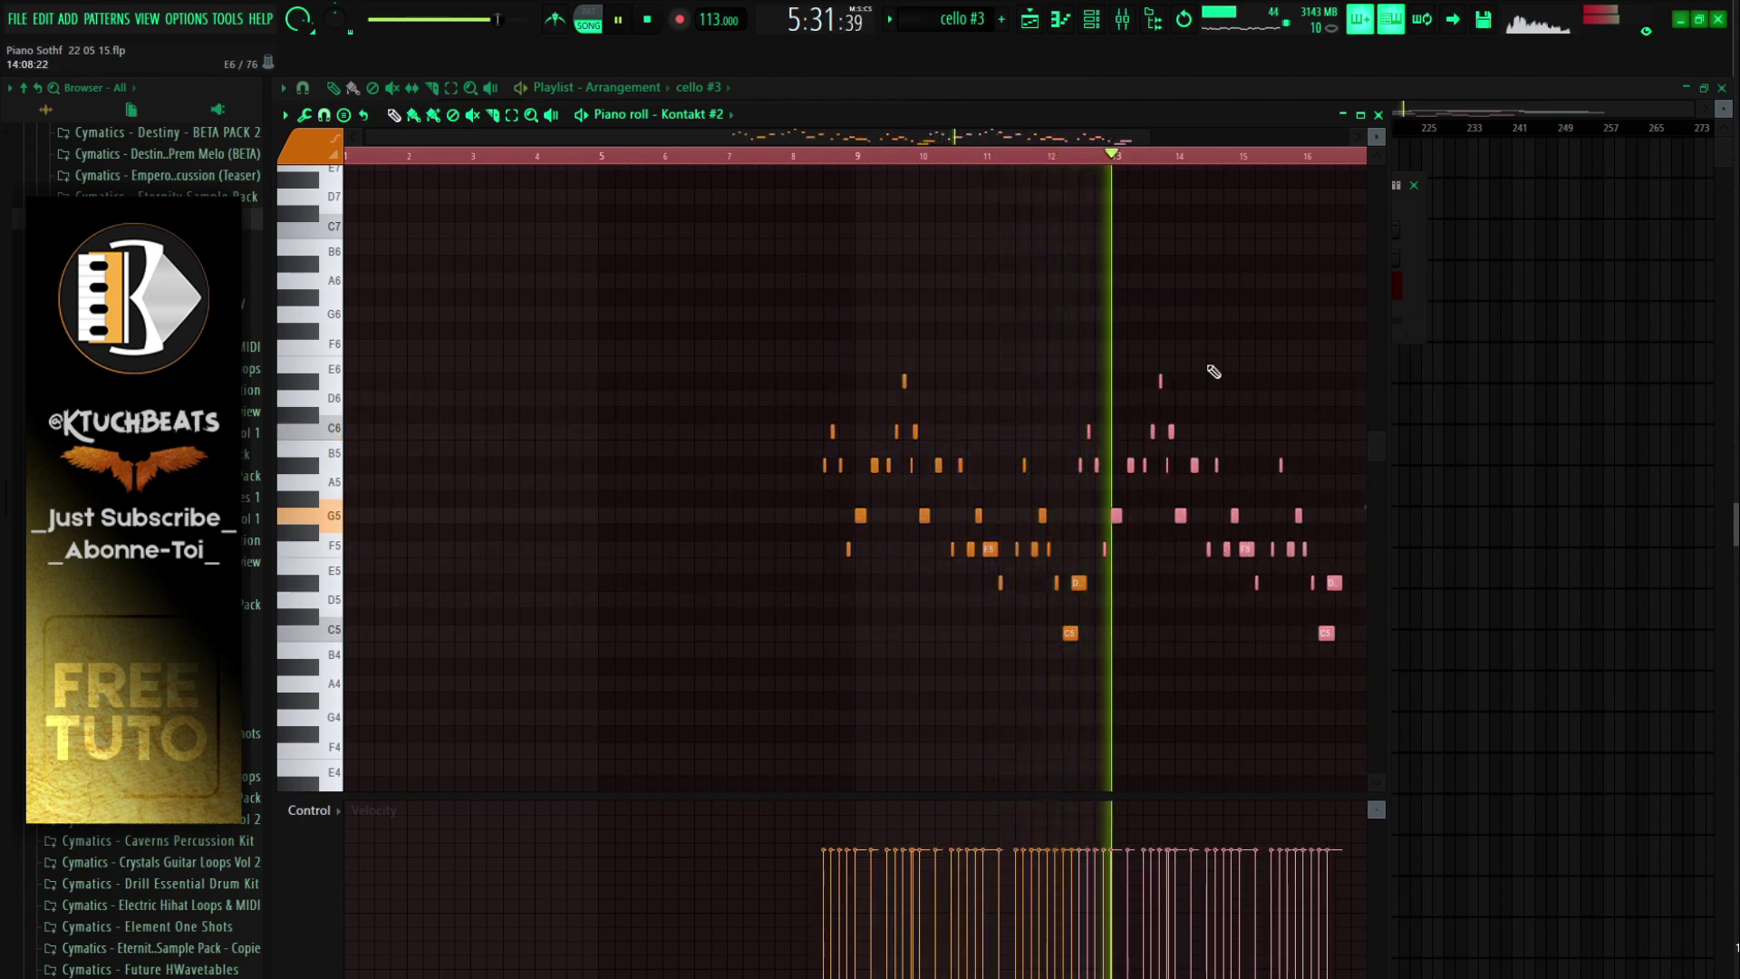
{"action": "left_click_drag", "start_coordinate": [841, 135], "coordinate": [1160, 139]}
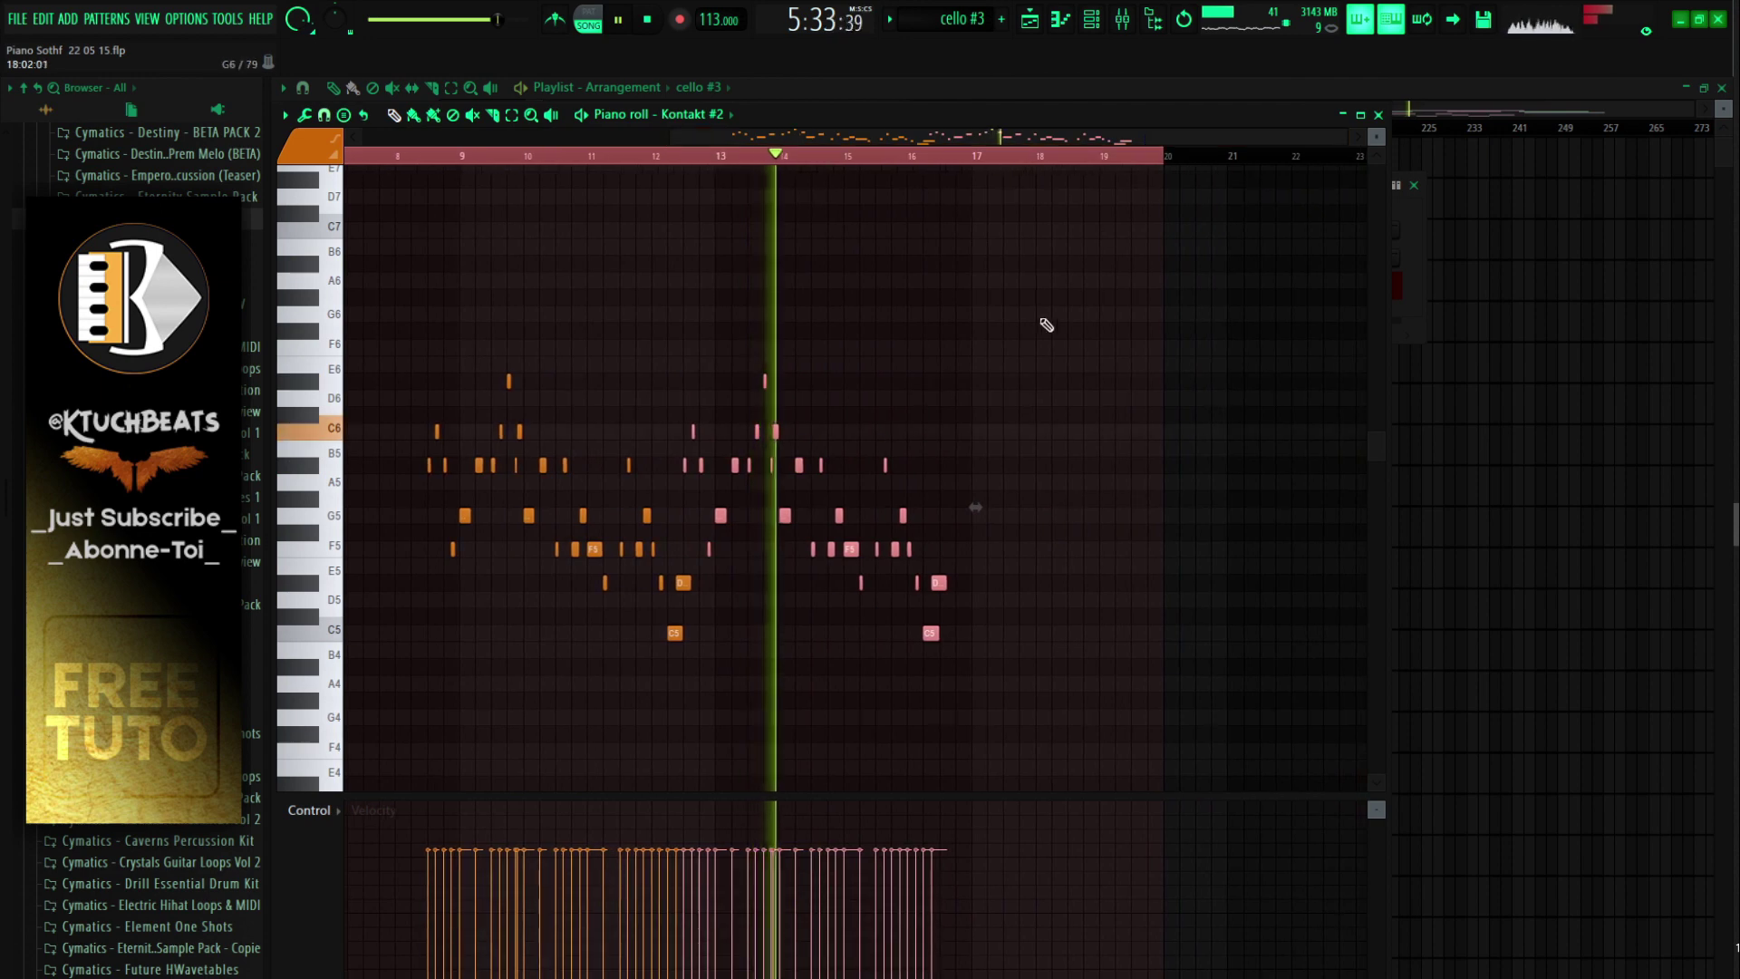
{"action": "left_click", "coordinate": [966, 373], "text": "ctrl"}
Step: Add a four-step C6 at the end of bar 14, extend the final D#5 to nine steps, and return to the playlist
{"action": "key", "text": "space"}
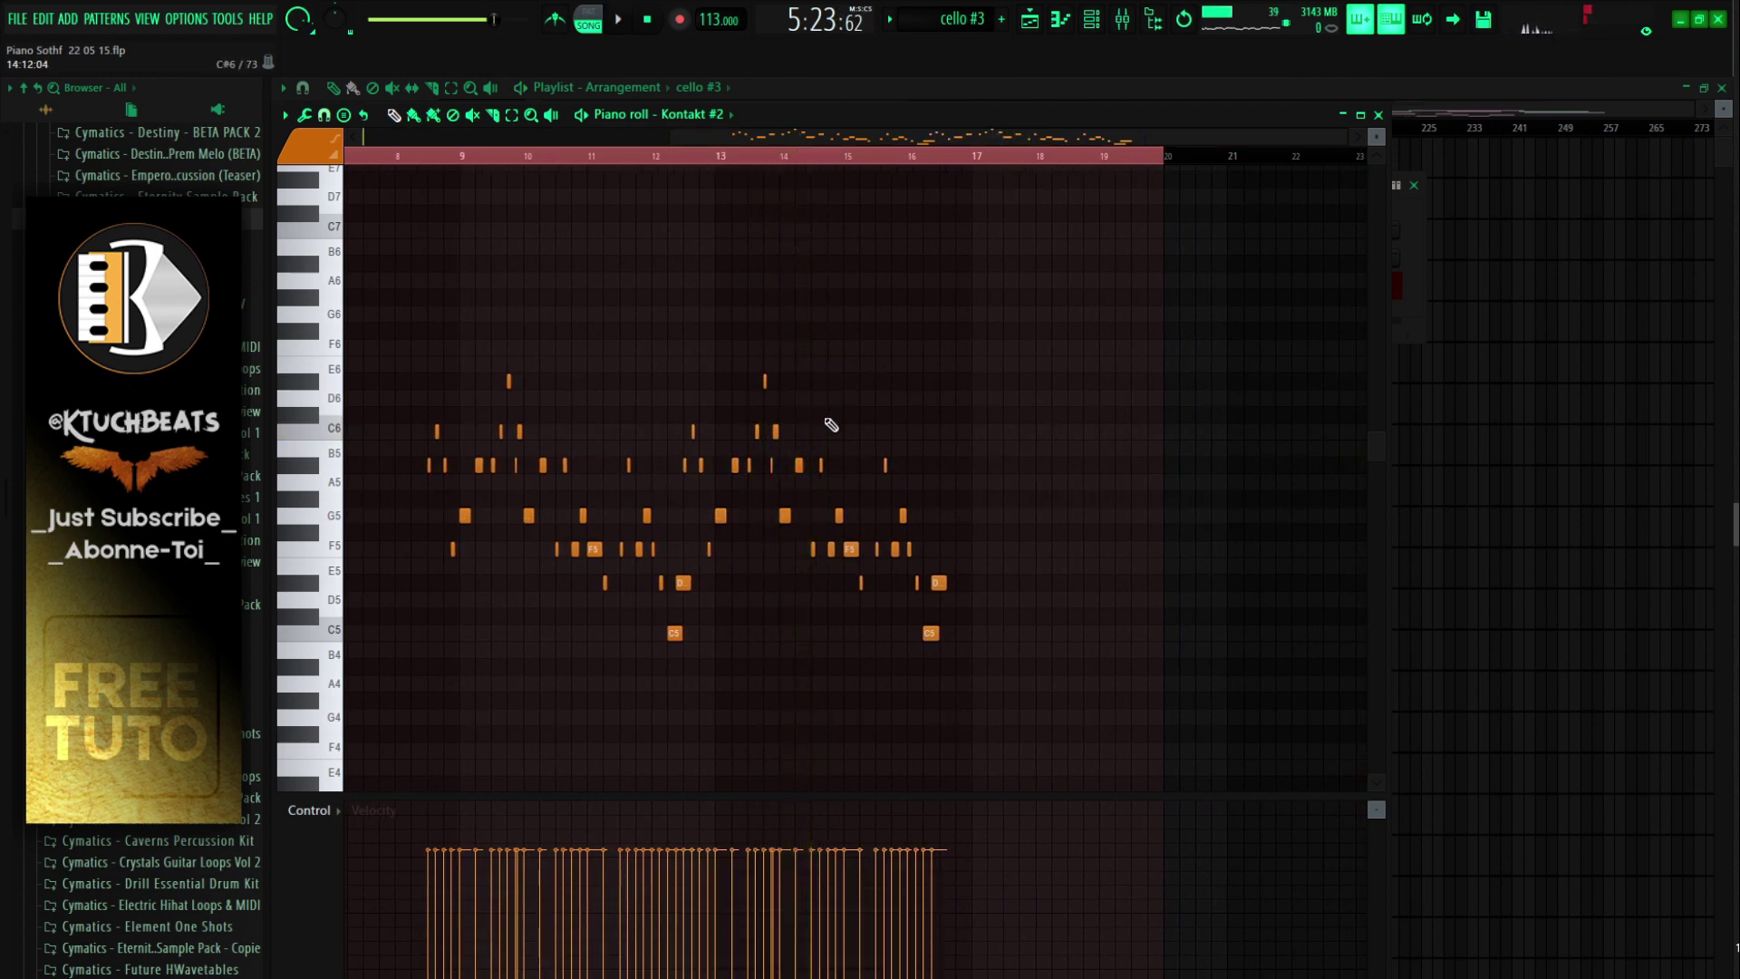
{"action": "key", "text": "space"}
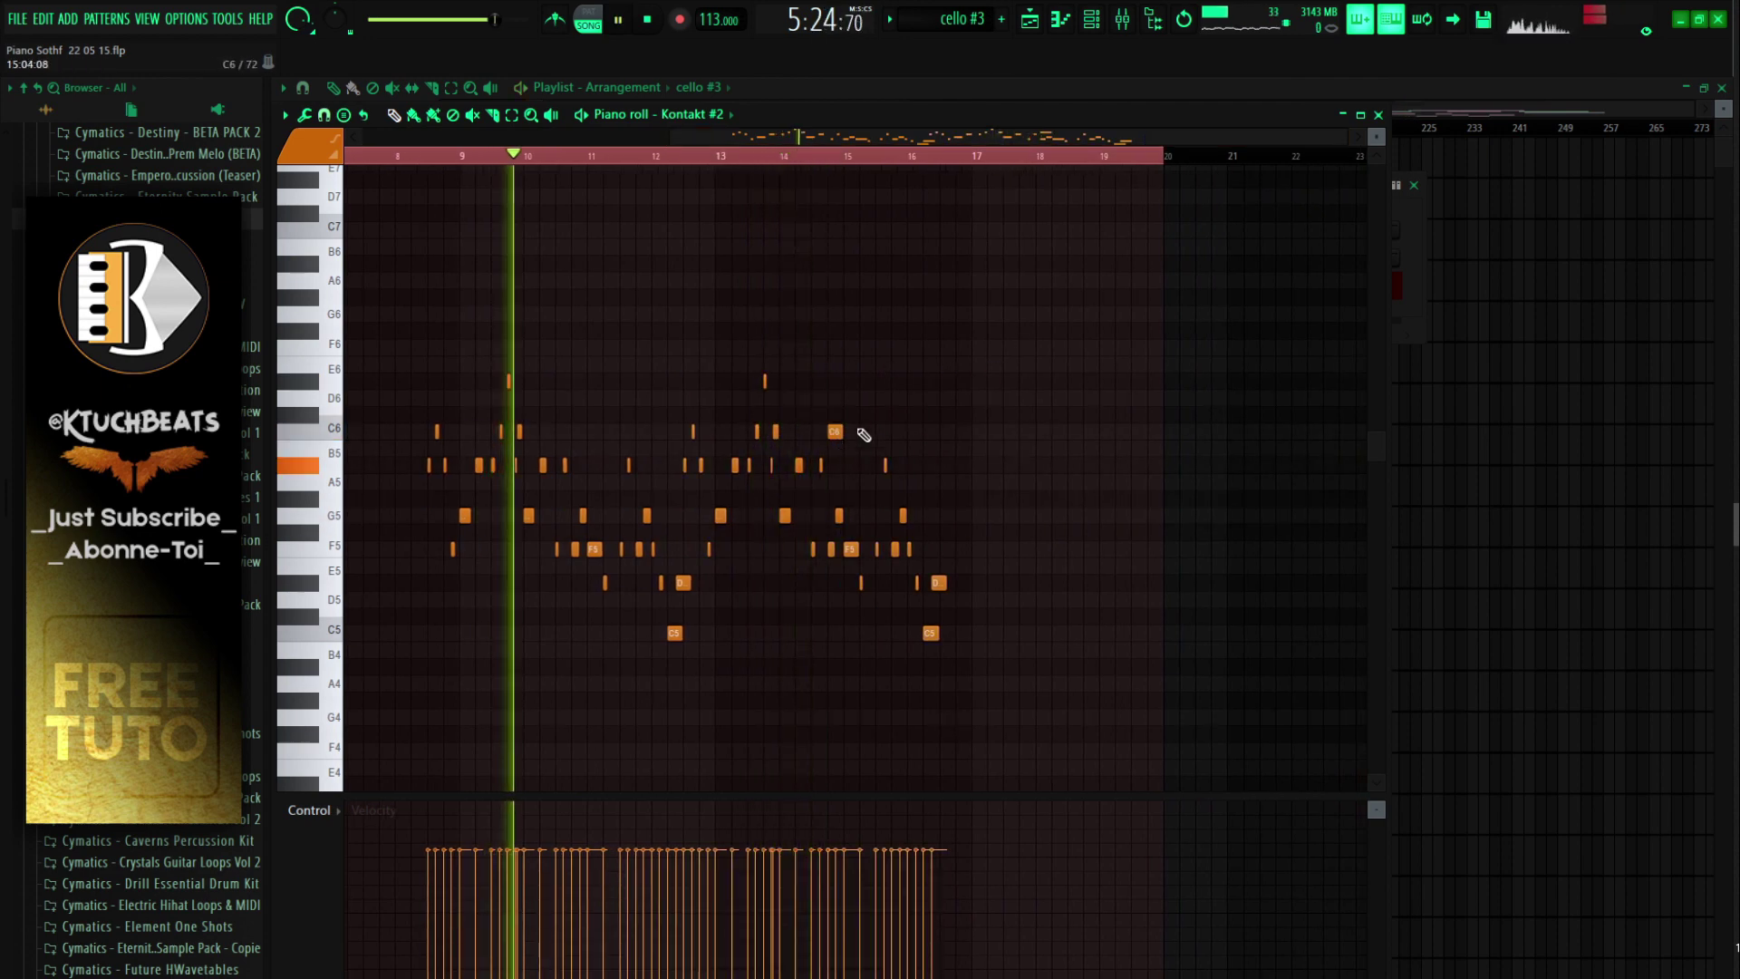
{"action": "scroll", "coordinate": [867, 188], "scroll_direction": "up", "scroll_amount": 4}
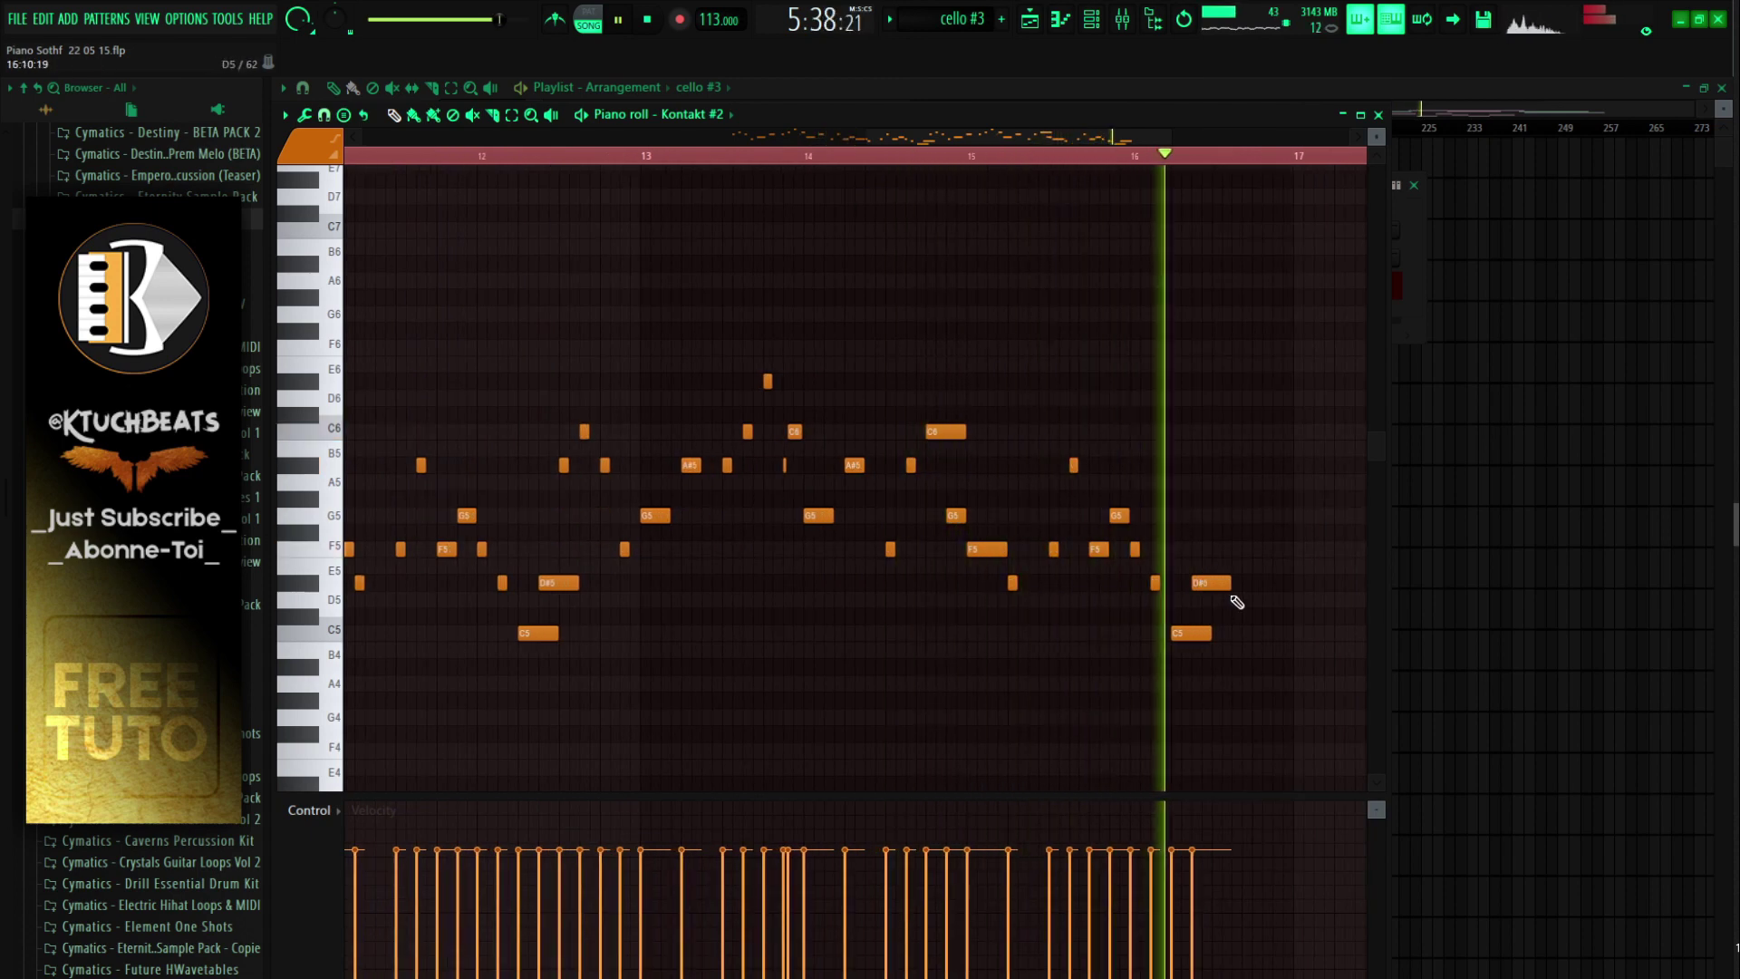
{"action": "left_click_drag", "start_coordinate": [1230, 584], "coordinate": [1278, 570]}
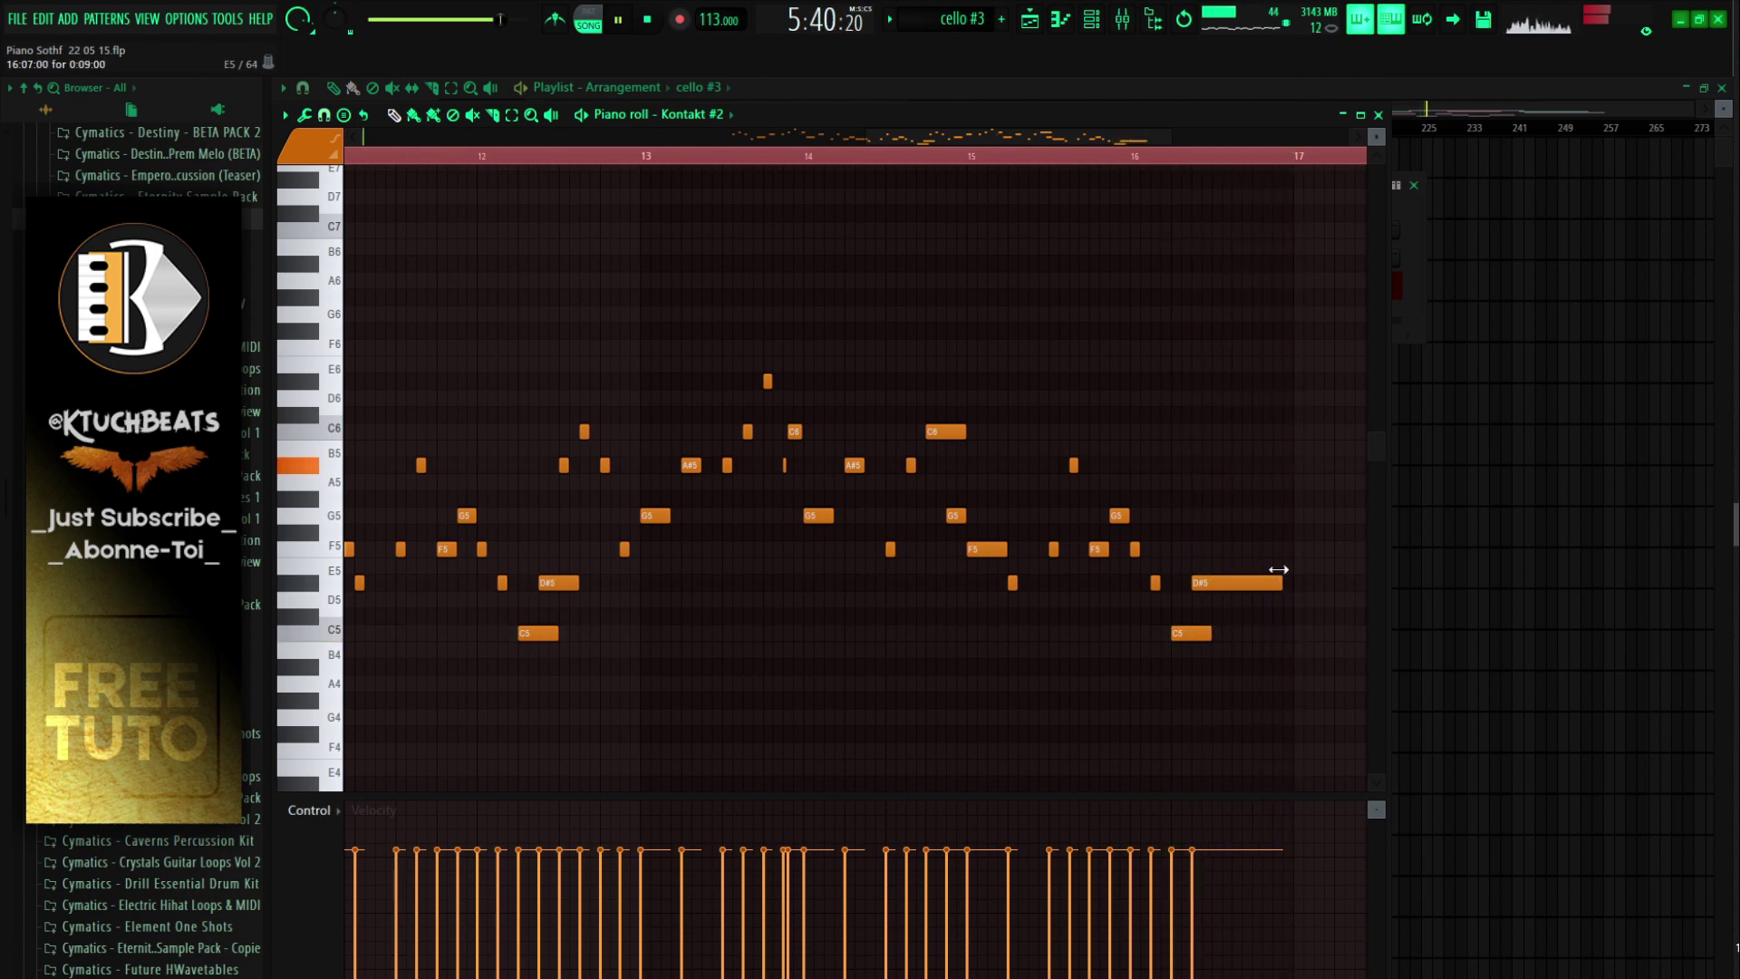
{"action": "left_click", "coordinate": [1379, 116]}
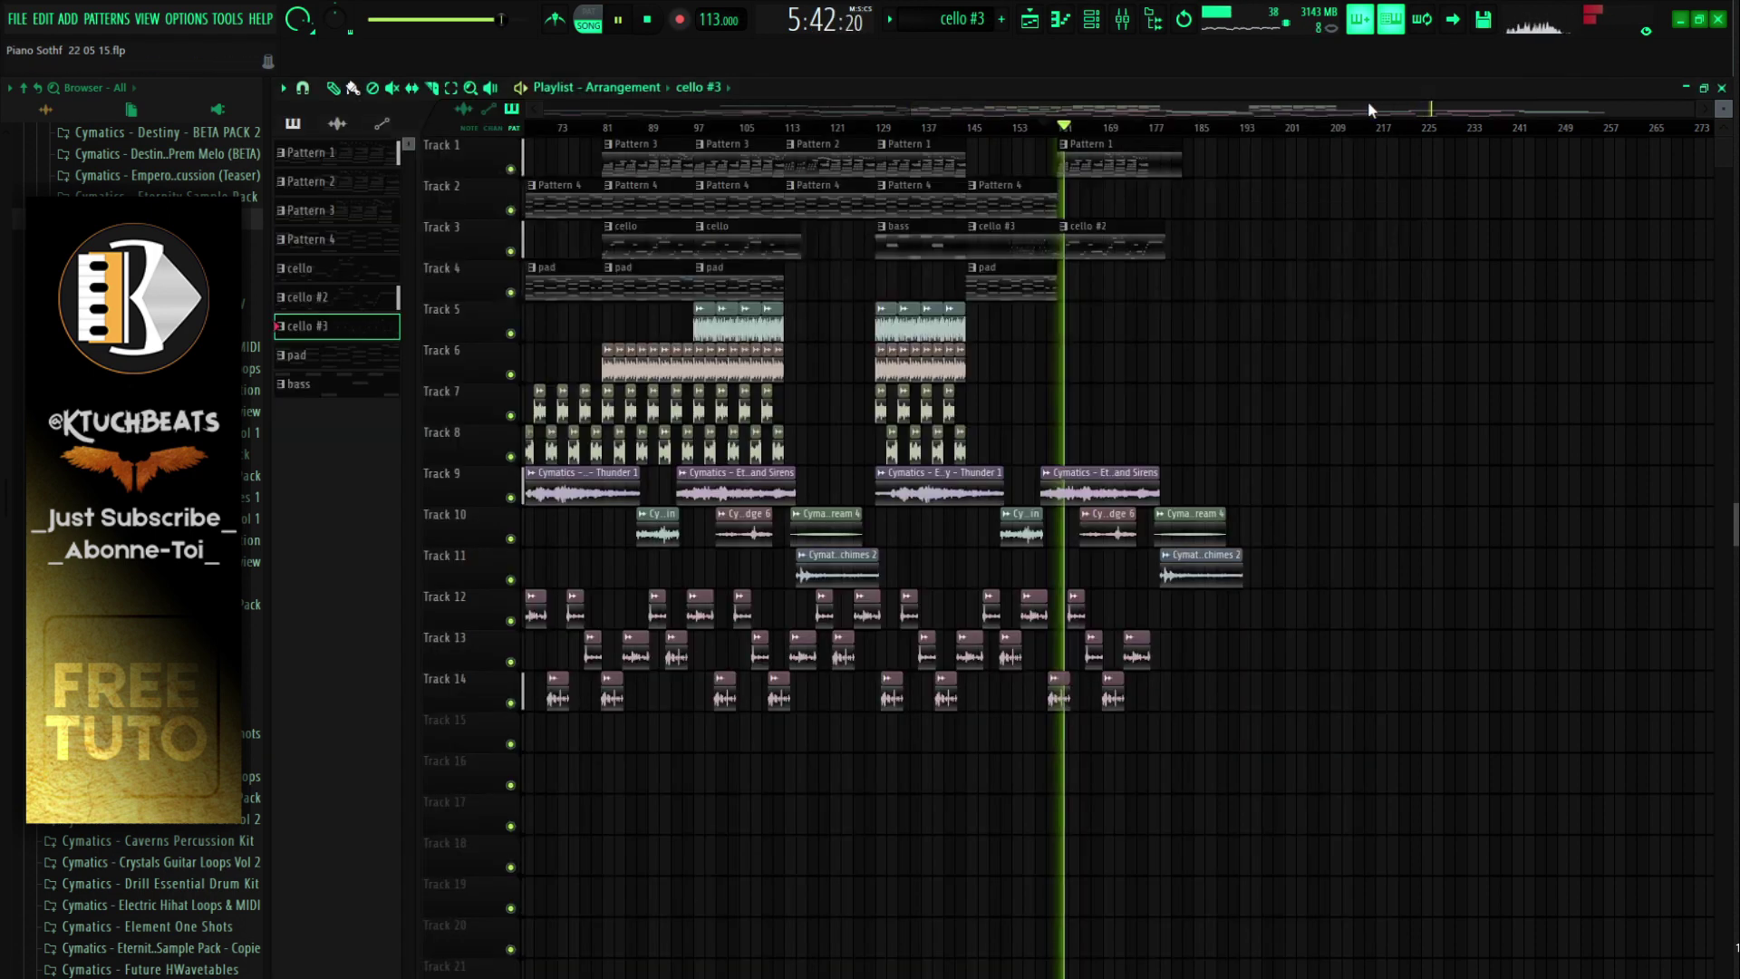
Step: Move the cello #2 clip on Track 3 eight bars later and place a bass clip on Track 4 at bar 161
{"action": "left_click", "coordinate": [1062, 240]}
{"action": "left_click_drag", "start_coordinate": [1062, 240], "coordinate": [1111, 240]}
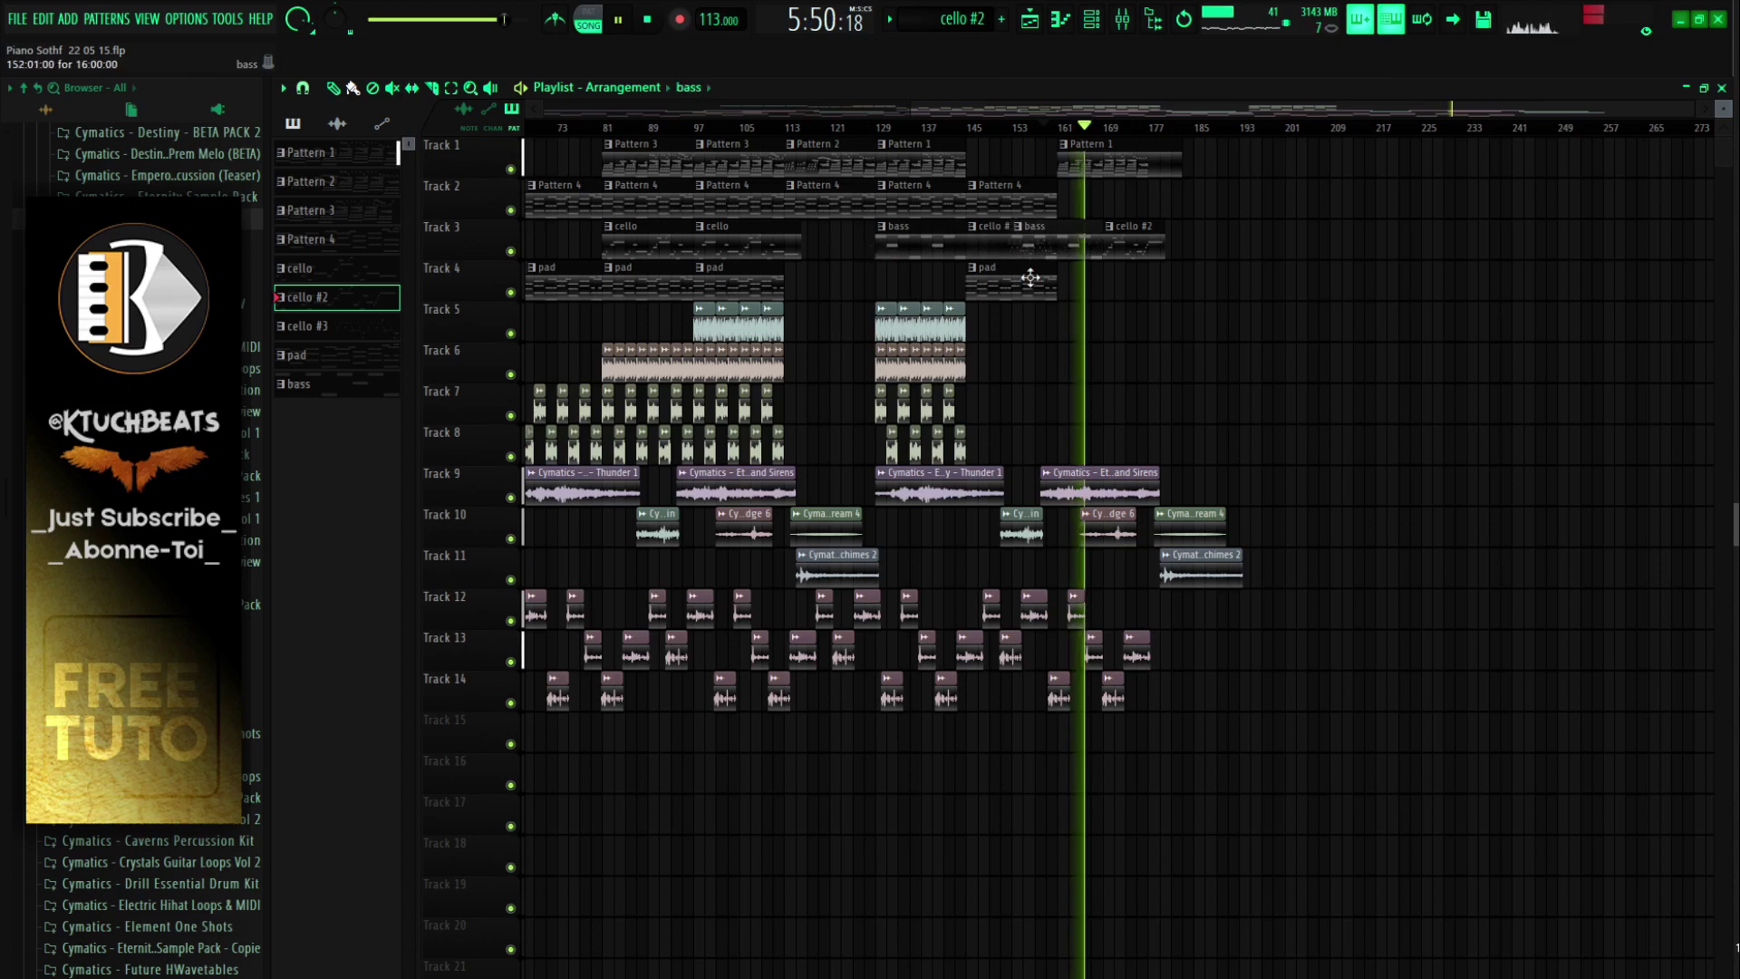
{"action": "left_click_drag", "start_coordinate": [1031, 277], "coordinate": [1073, 296]}
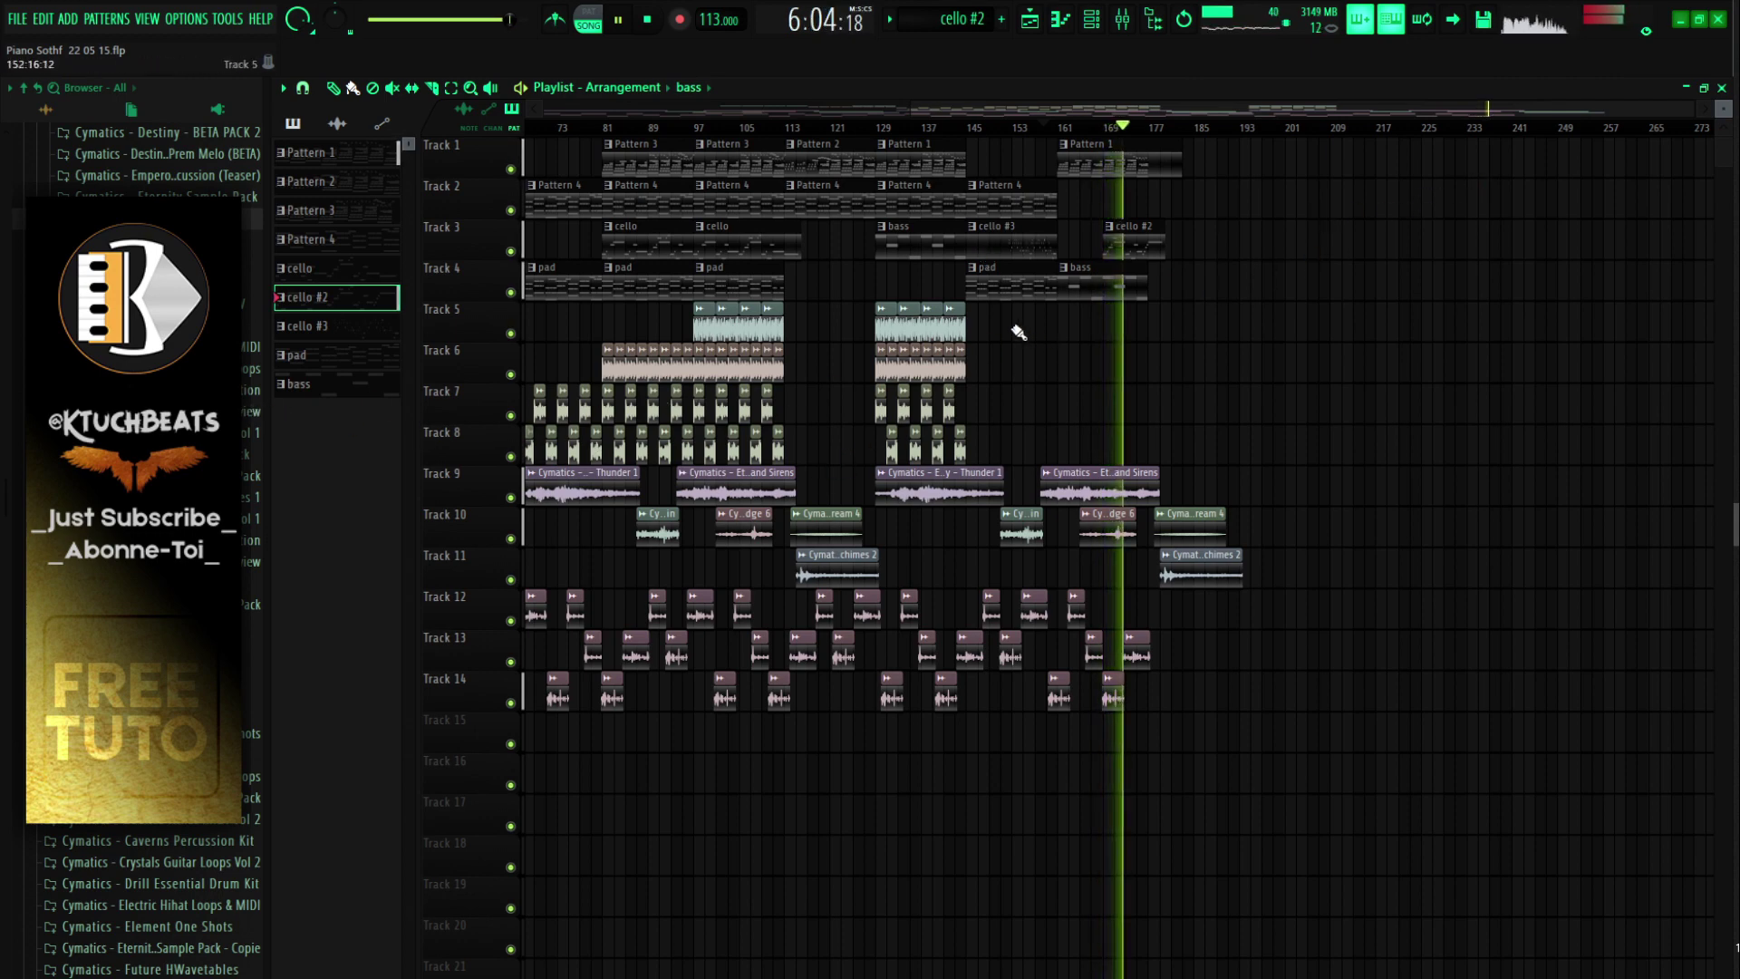
Step: Copy the drum loop clips at bars 129 to 144 on Tracks 5 to 8 to about bar 175 on the same tracks
{"action": "left_click_drag", "start_coordinate": [1008, 314], "coordinate": [882, 460]}
{"action": "mouse_move", "coordinate": [905, 321]}
{"action": "left_mouse_down"}
{"action": "mouse_move", "coordinate": [1158, 328]}
{"action": "mouse_move", "coordinate": [1148, 339]}
{"action": "left_mouse_up"}
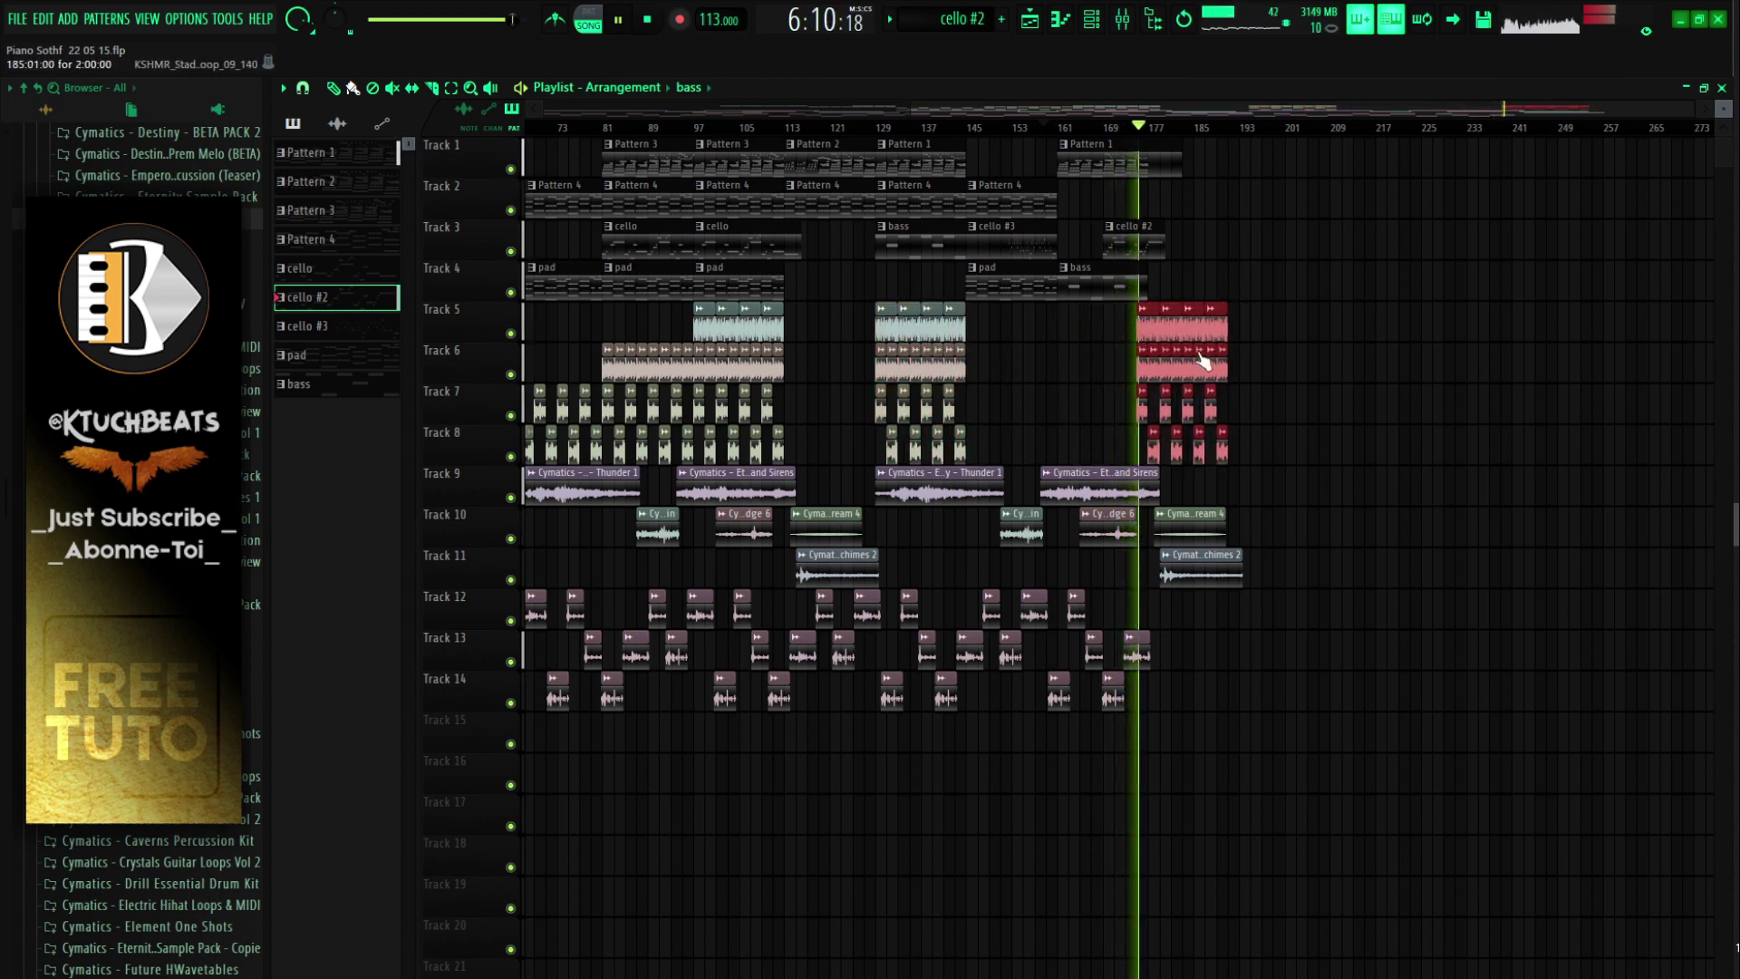
Step: Move the copied drum loop clips on Tracks 5 to 8 about two bars earlier so they start at bar 173
{"action": "right_click", "coordinate": [1175, 319]}
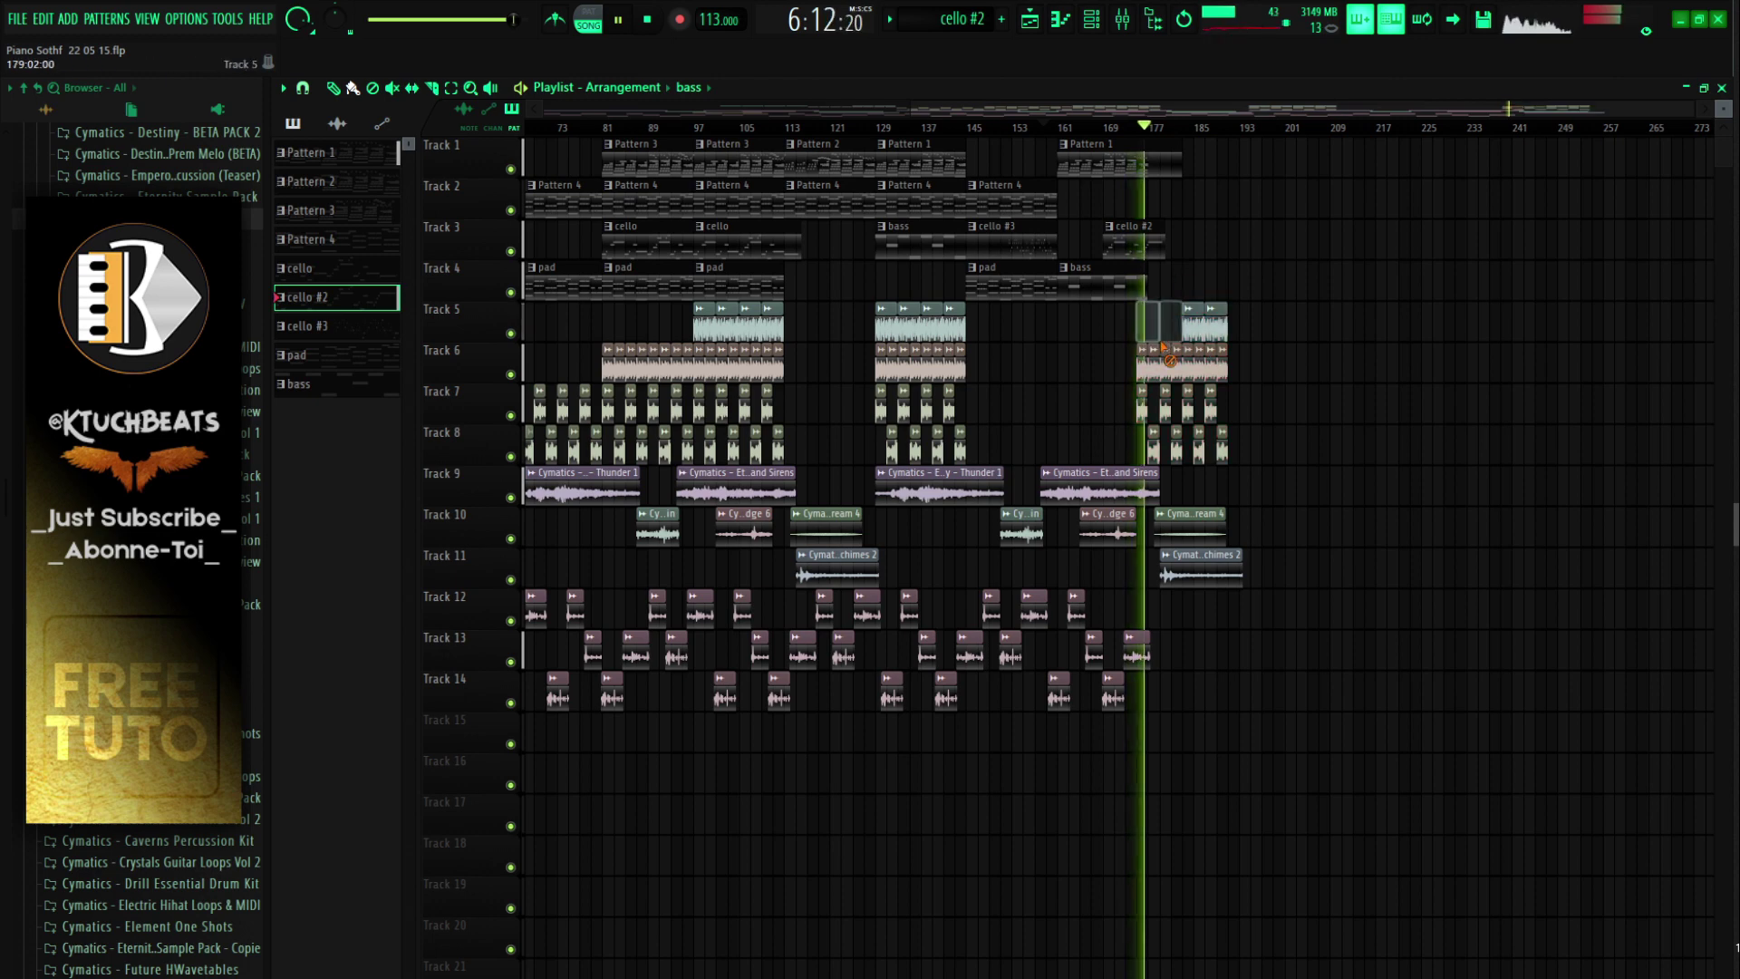
{"action": "key", "text": "ctrl+z"}
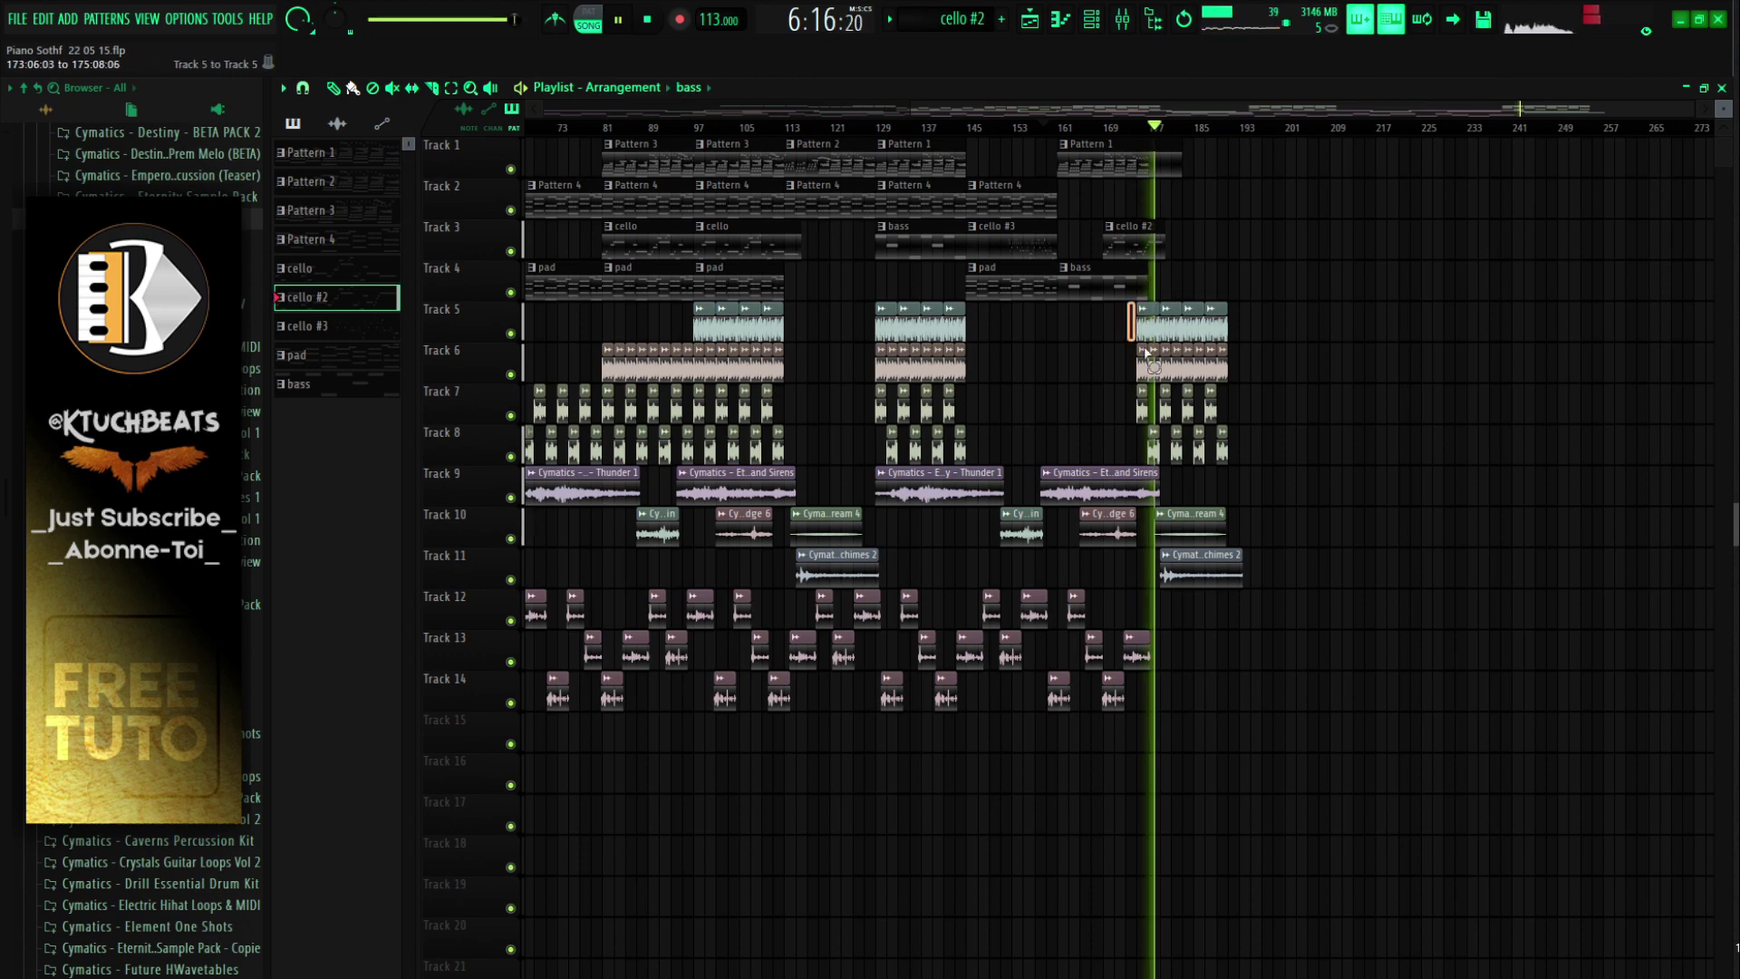
{"action": "left_click_drag", "start_coordinate": [1145, 353], "coordinate": [1227, 444]}
{"action": "key", "text": "space"}
{"action": "left_click_drag", "start_coordinate": [1150, 318], "coordinate": [1139, 318]}
{"action": "key", "text": "space"}
Step: Delete the copied loop clips on Tracks 5 to 8 that lie beyond bar 177, keeping only bars 173 to 176
{"action": "right_click", "coordinate": [1168, 315]}
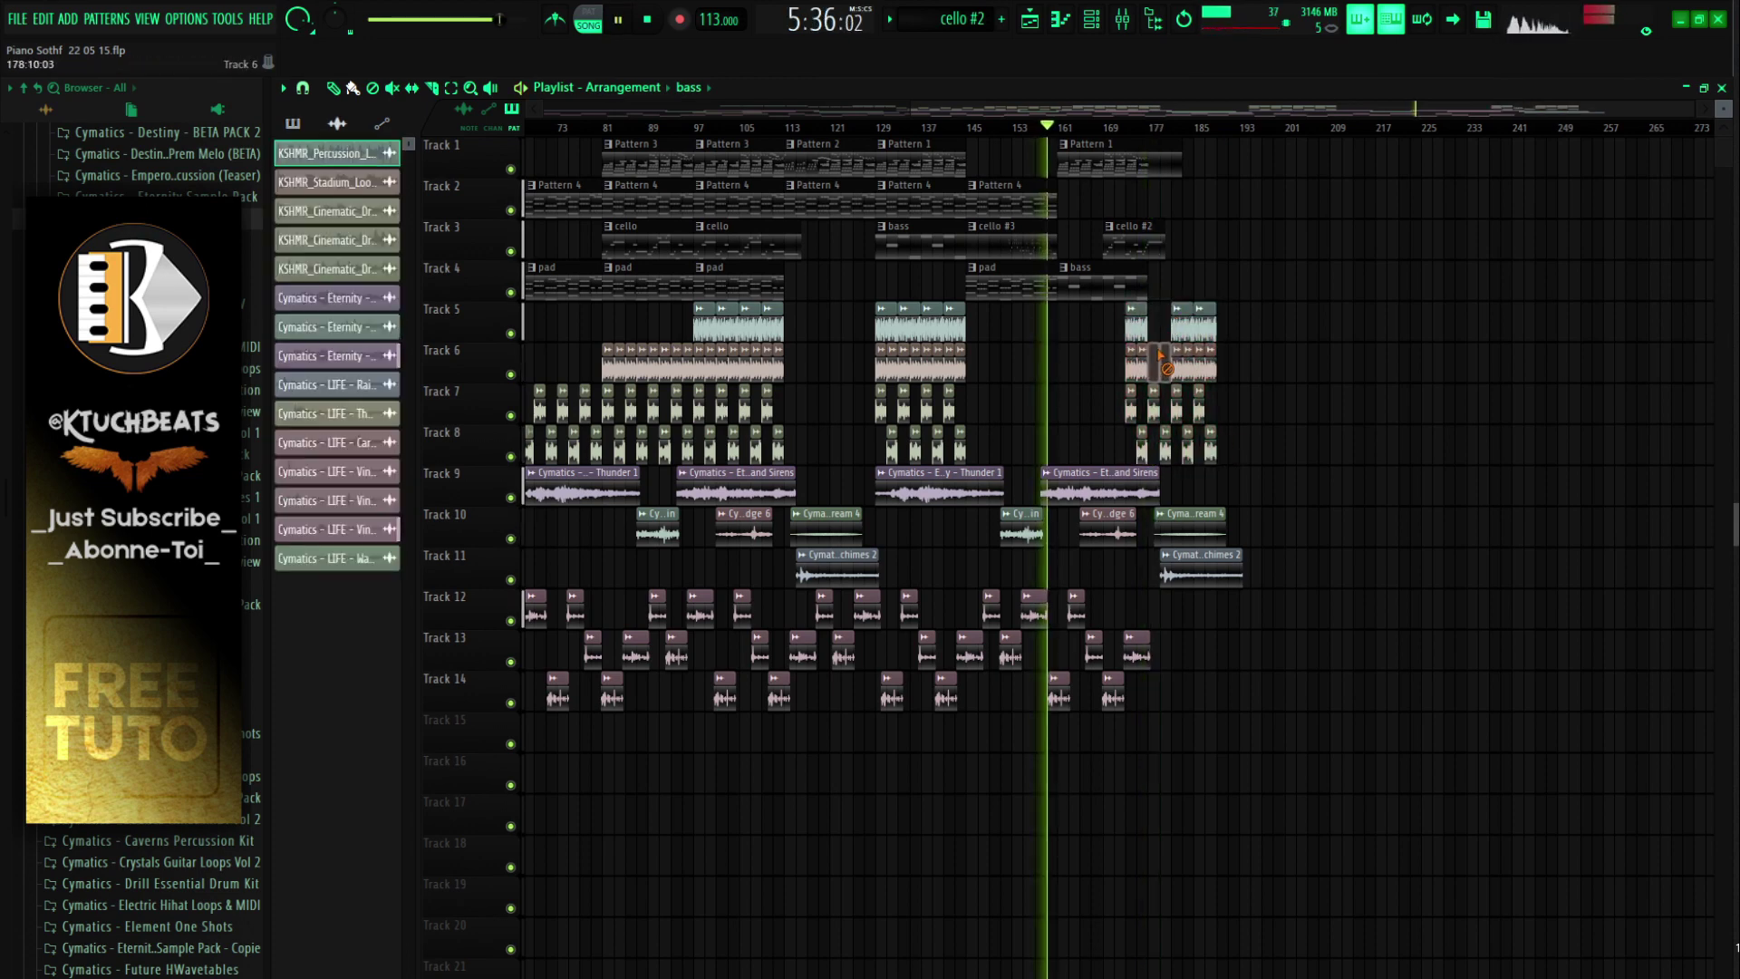
{"action": "right_click", "coordinate": [1155, 412]}
{"action": "right_click", "coordinate": [1164, 444]}
{"action": "right_click", "coordinate": [1187, 448]}
{"action": "right_click", "coordinate": [1211, 451]}
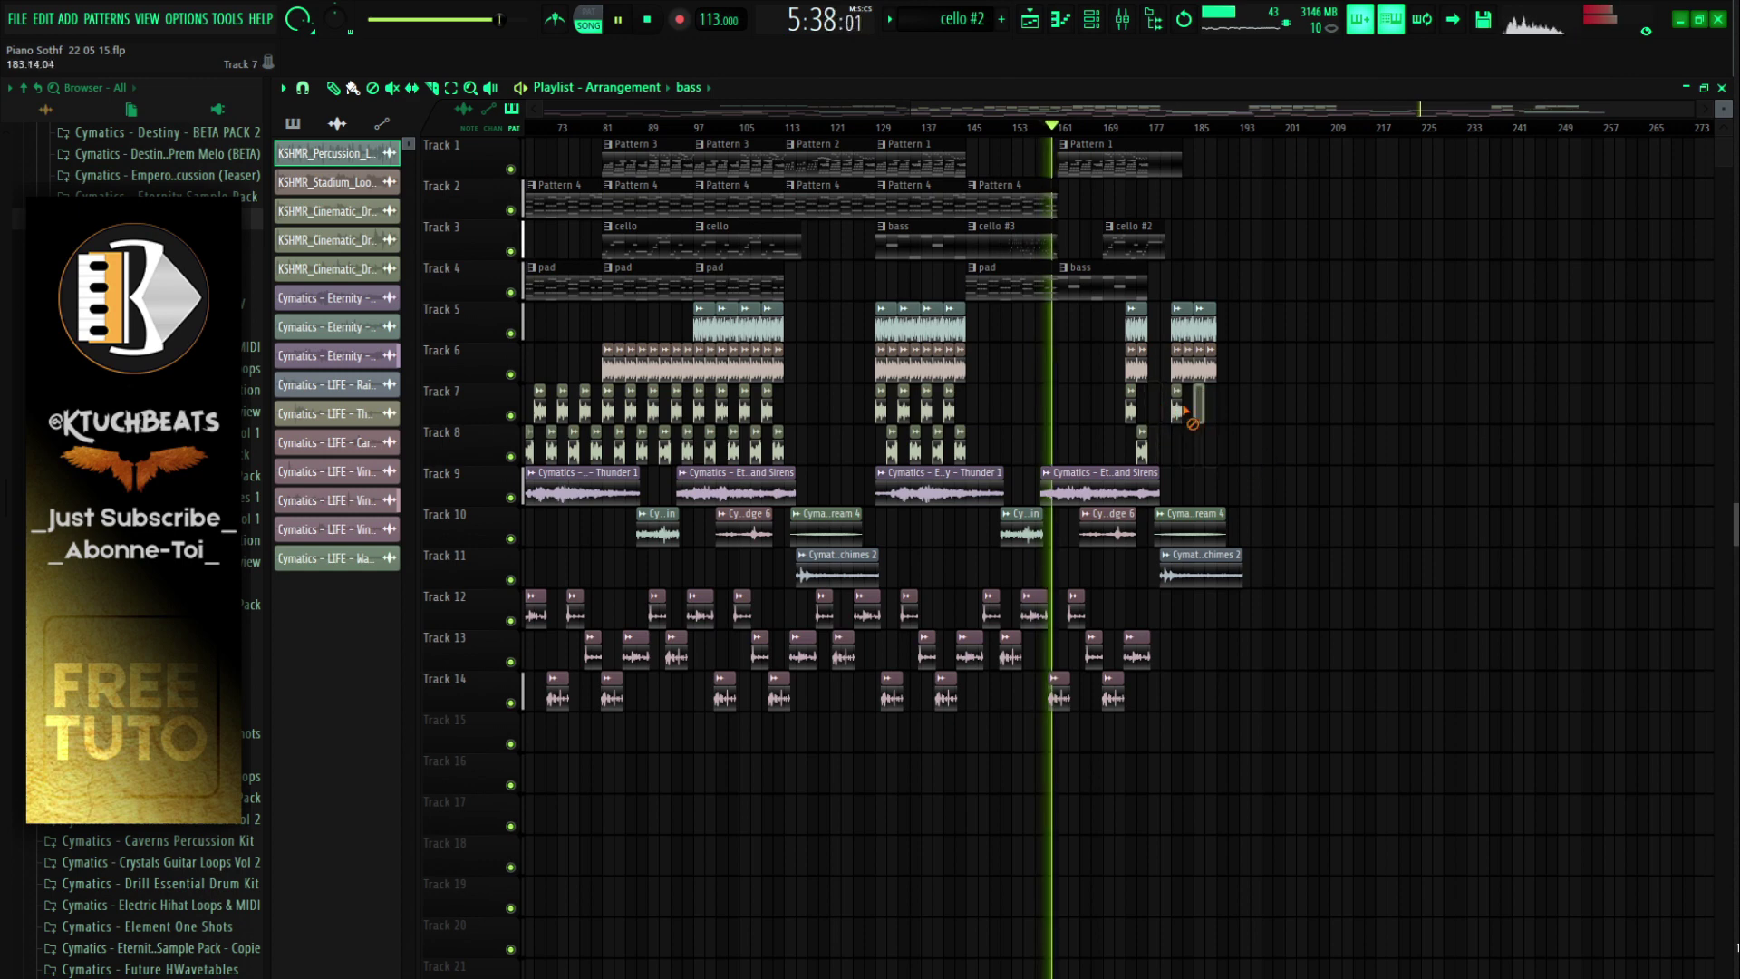
{"action": "right_click", "coordinate": [1187, 419]}
{"action": "right_click", "coordinate": [1206, 363]}
{"action": "right_click", "coordinate": [1192, 332]}
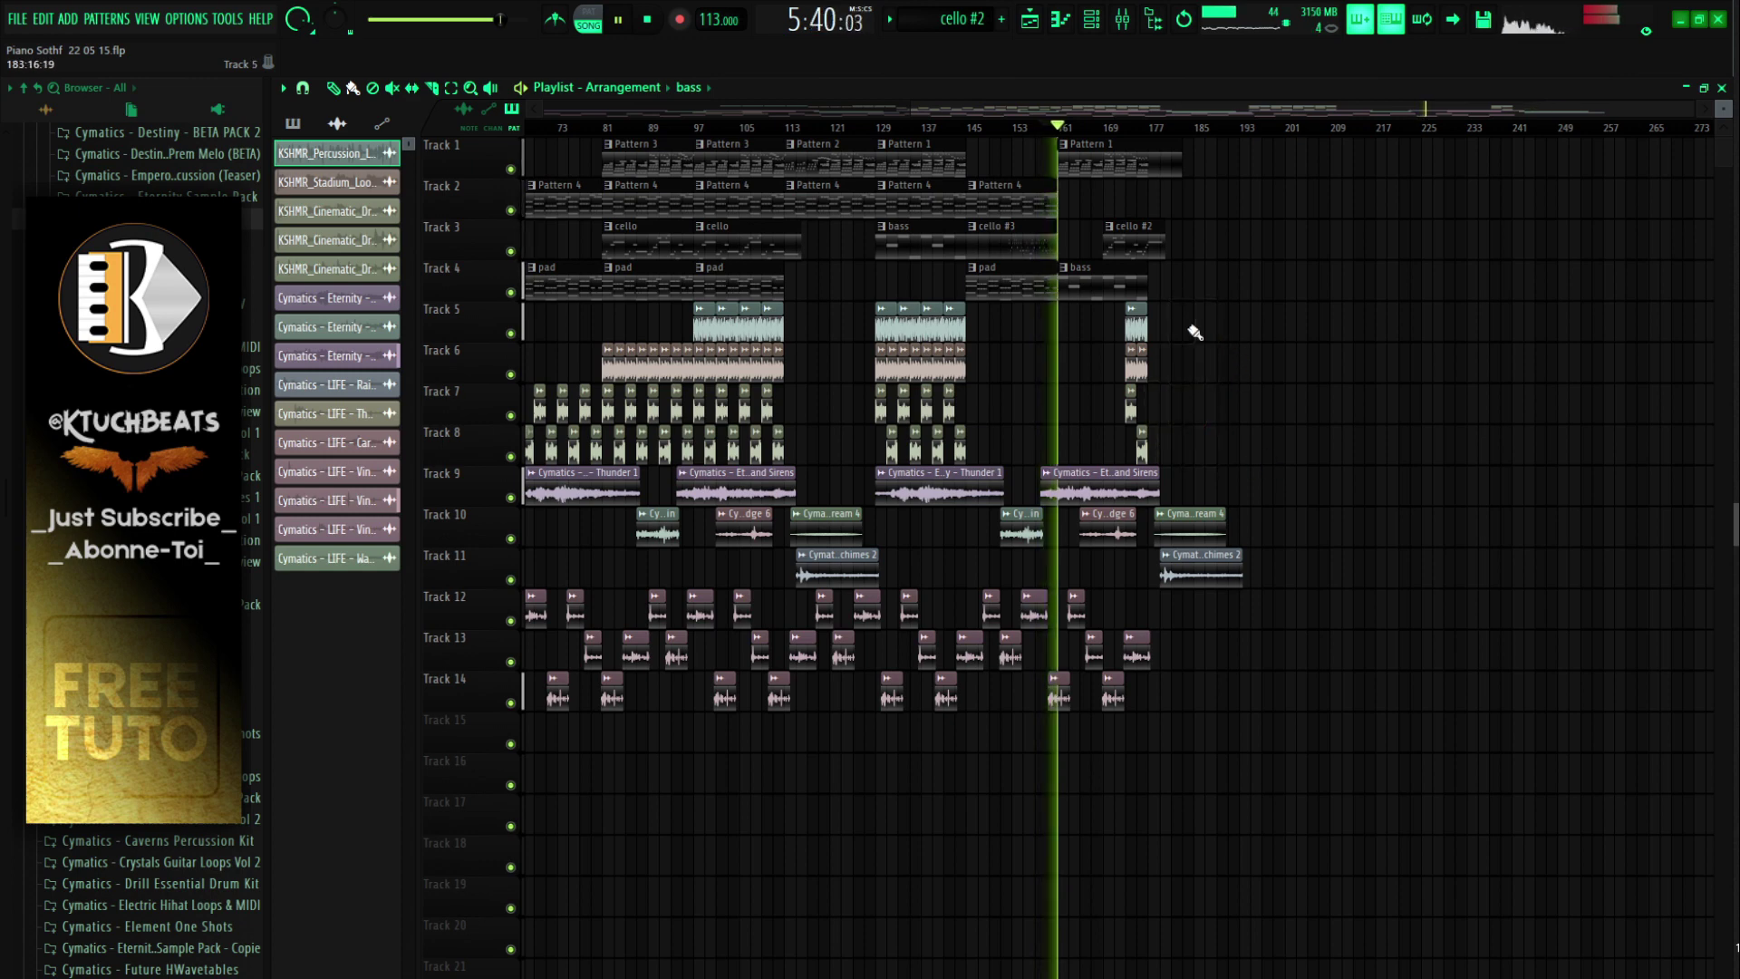
Step: Select all the Cymatics audio channels from Thunder 1 to Stream 4 and route them to mixer track 24, Cinématics fx
{"action": "left_click", "coordinate": [1091, 18]}
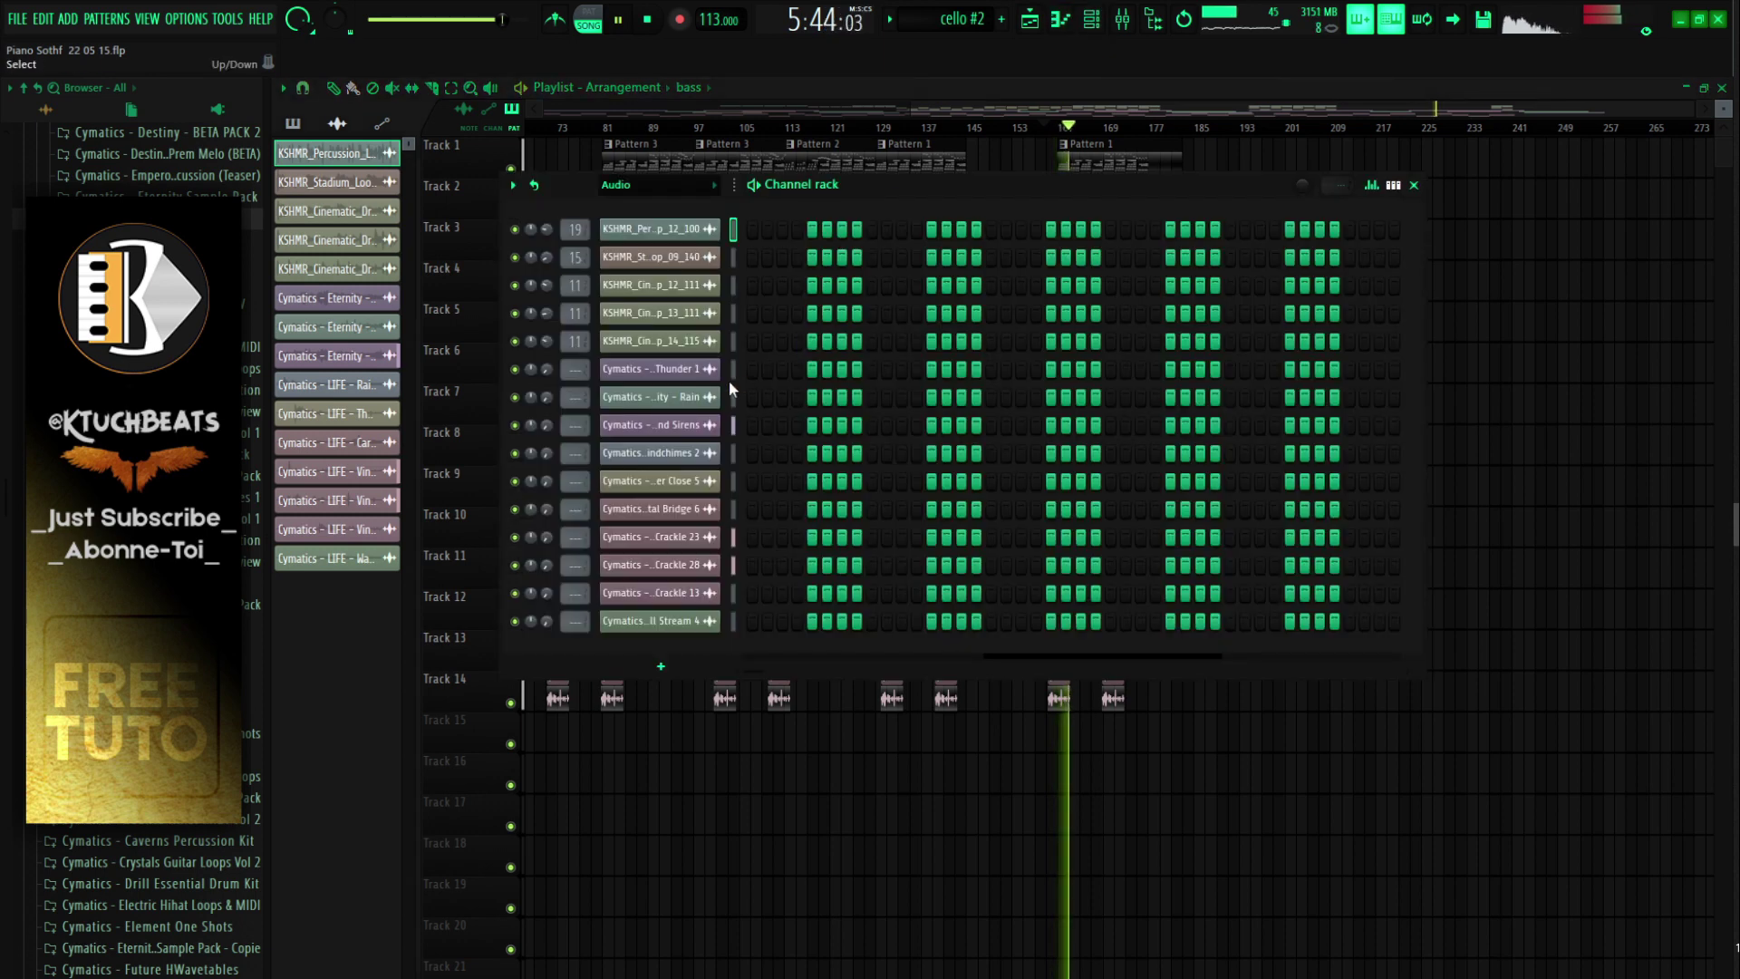
{"action": "left_click", "coordinate": [699, 375]}
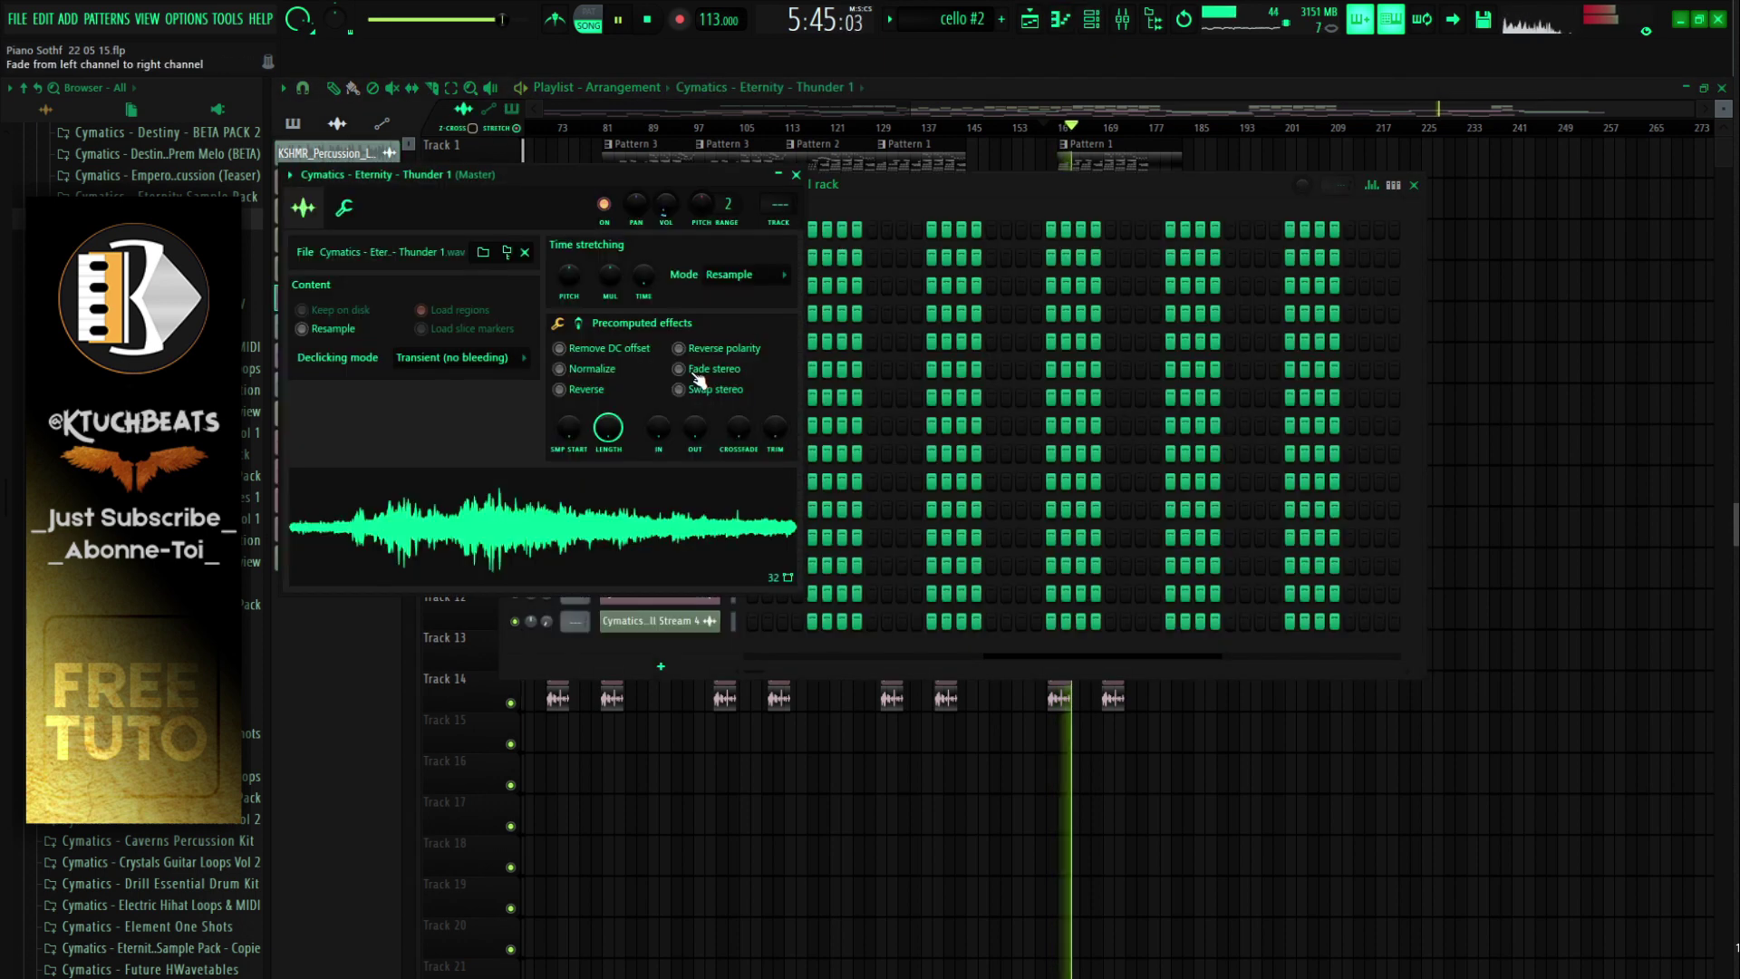
{"action": "left_click", "coordinate": [798, 175]}
{"action": "left_click_drag", "start_coordinate": [736, 399], "coordinate": [735, 635]}
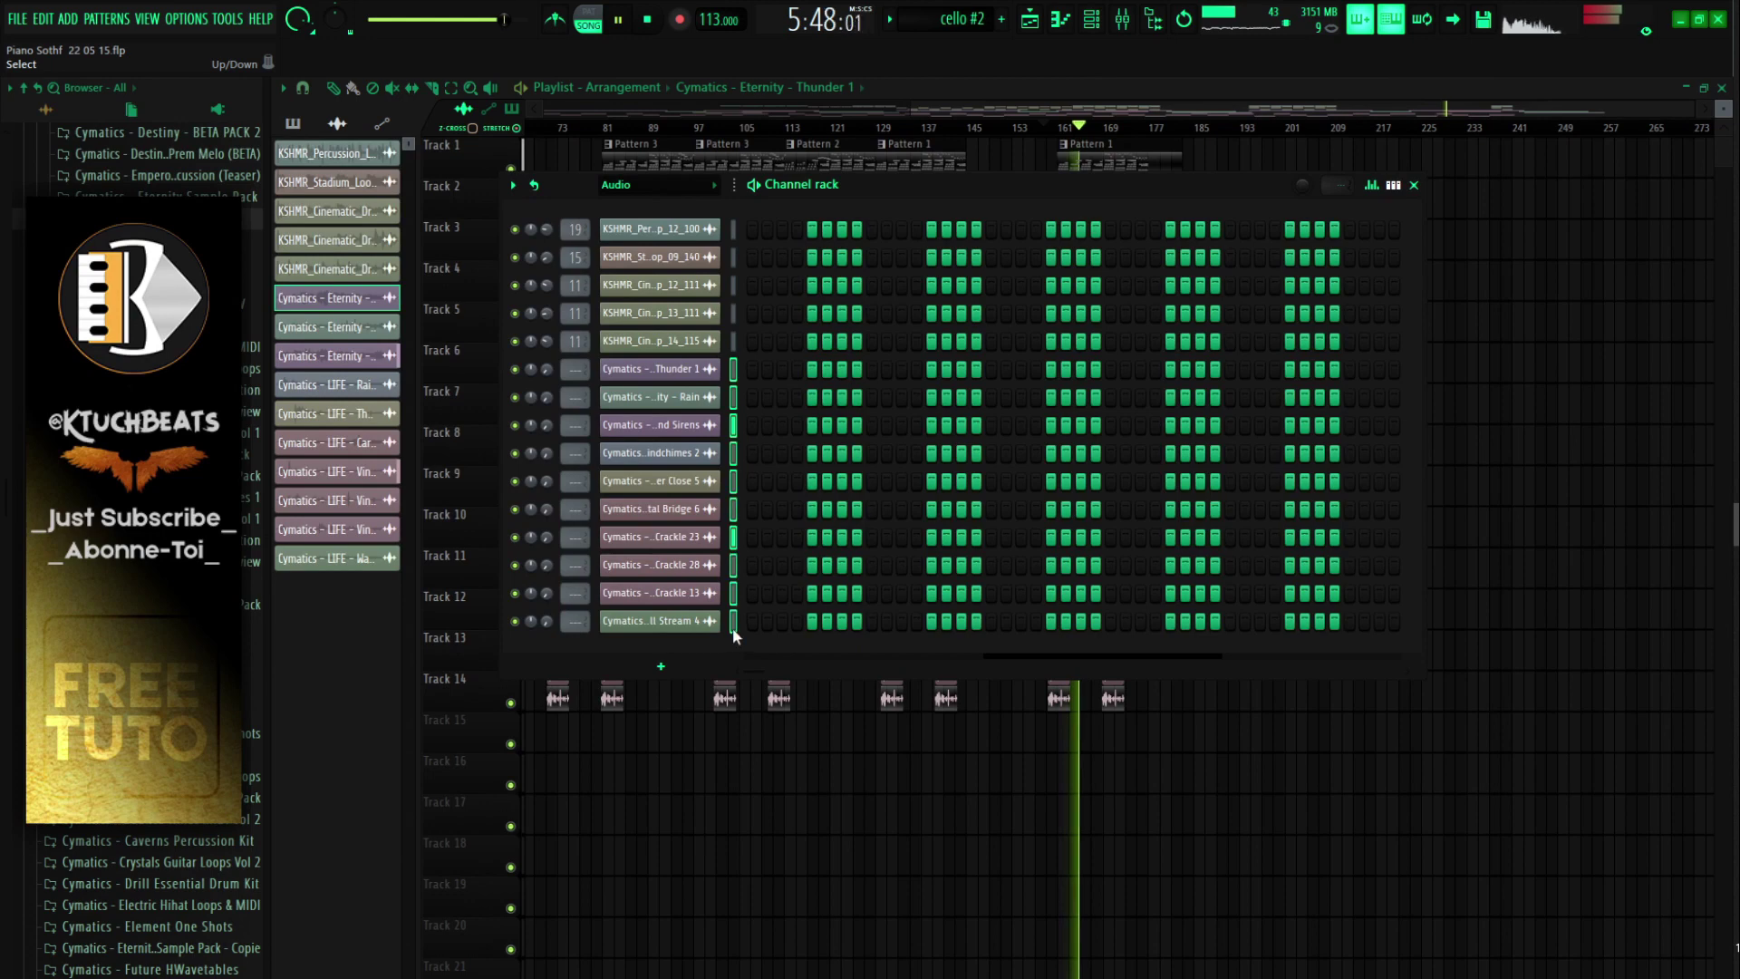
{"action": "left_click", "coordinate": [1131, 27]}
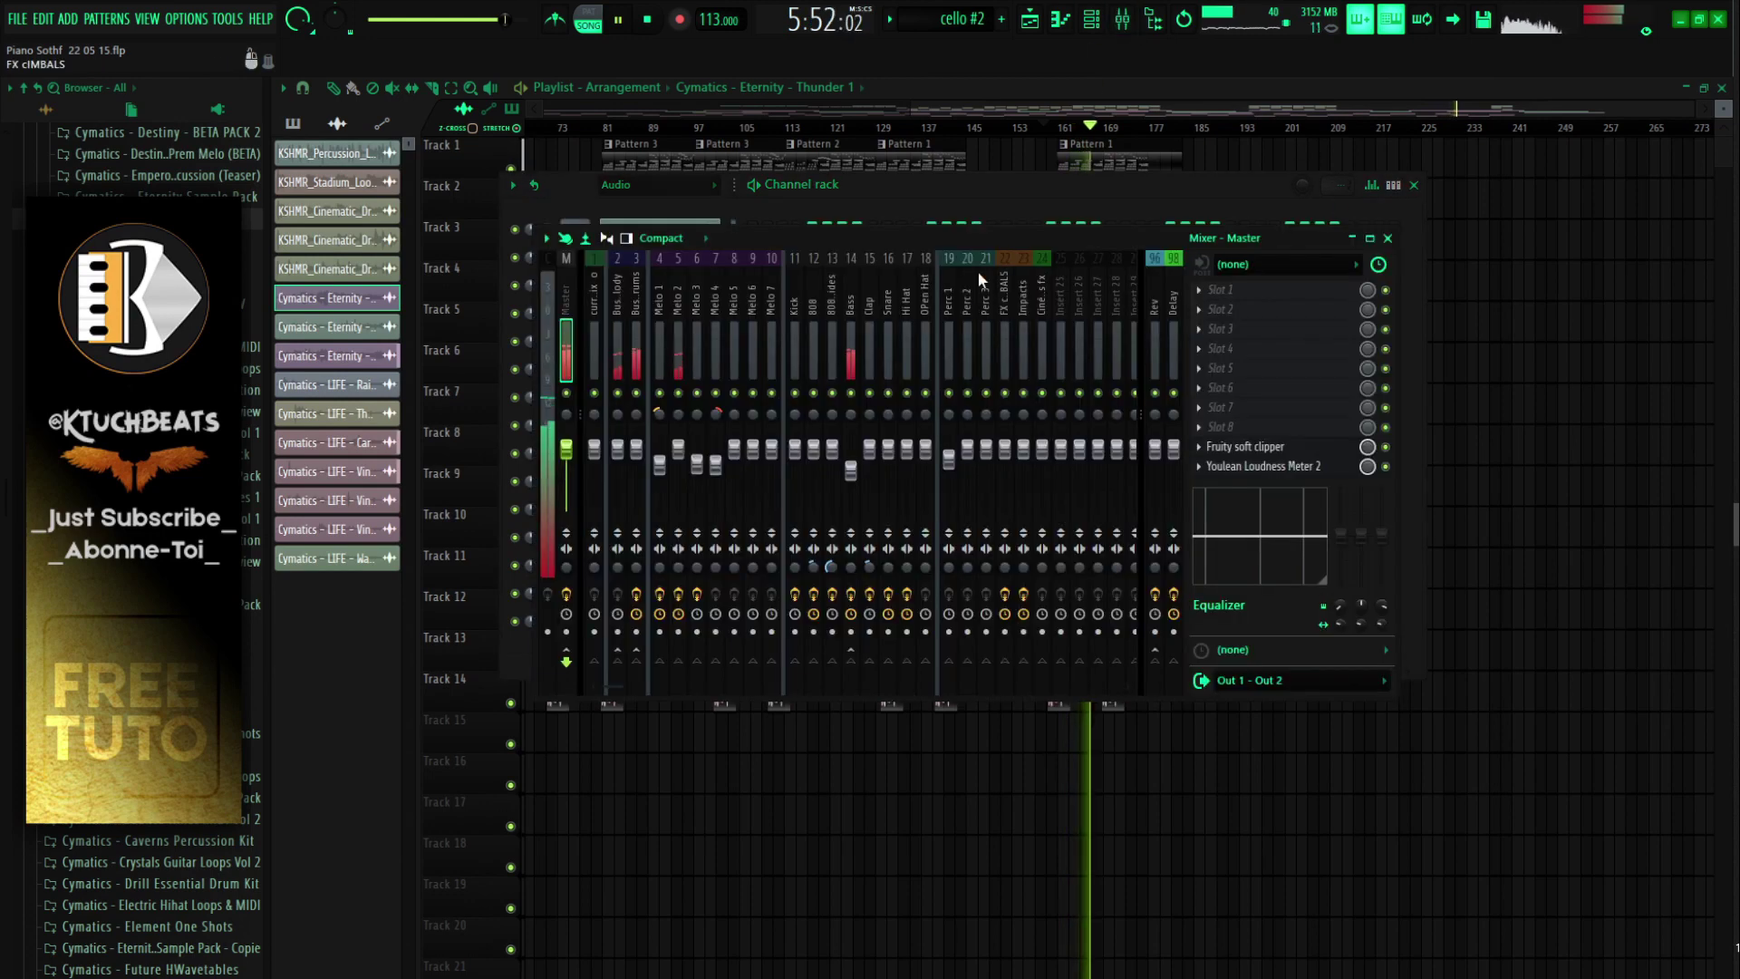
{"action": "left_click", "coordinate": [1044, 295]}
{"action": "right_click", "coordinate": [1049, 258]}
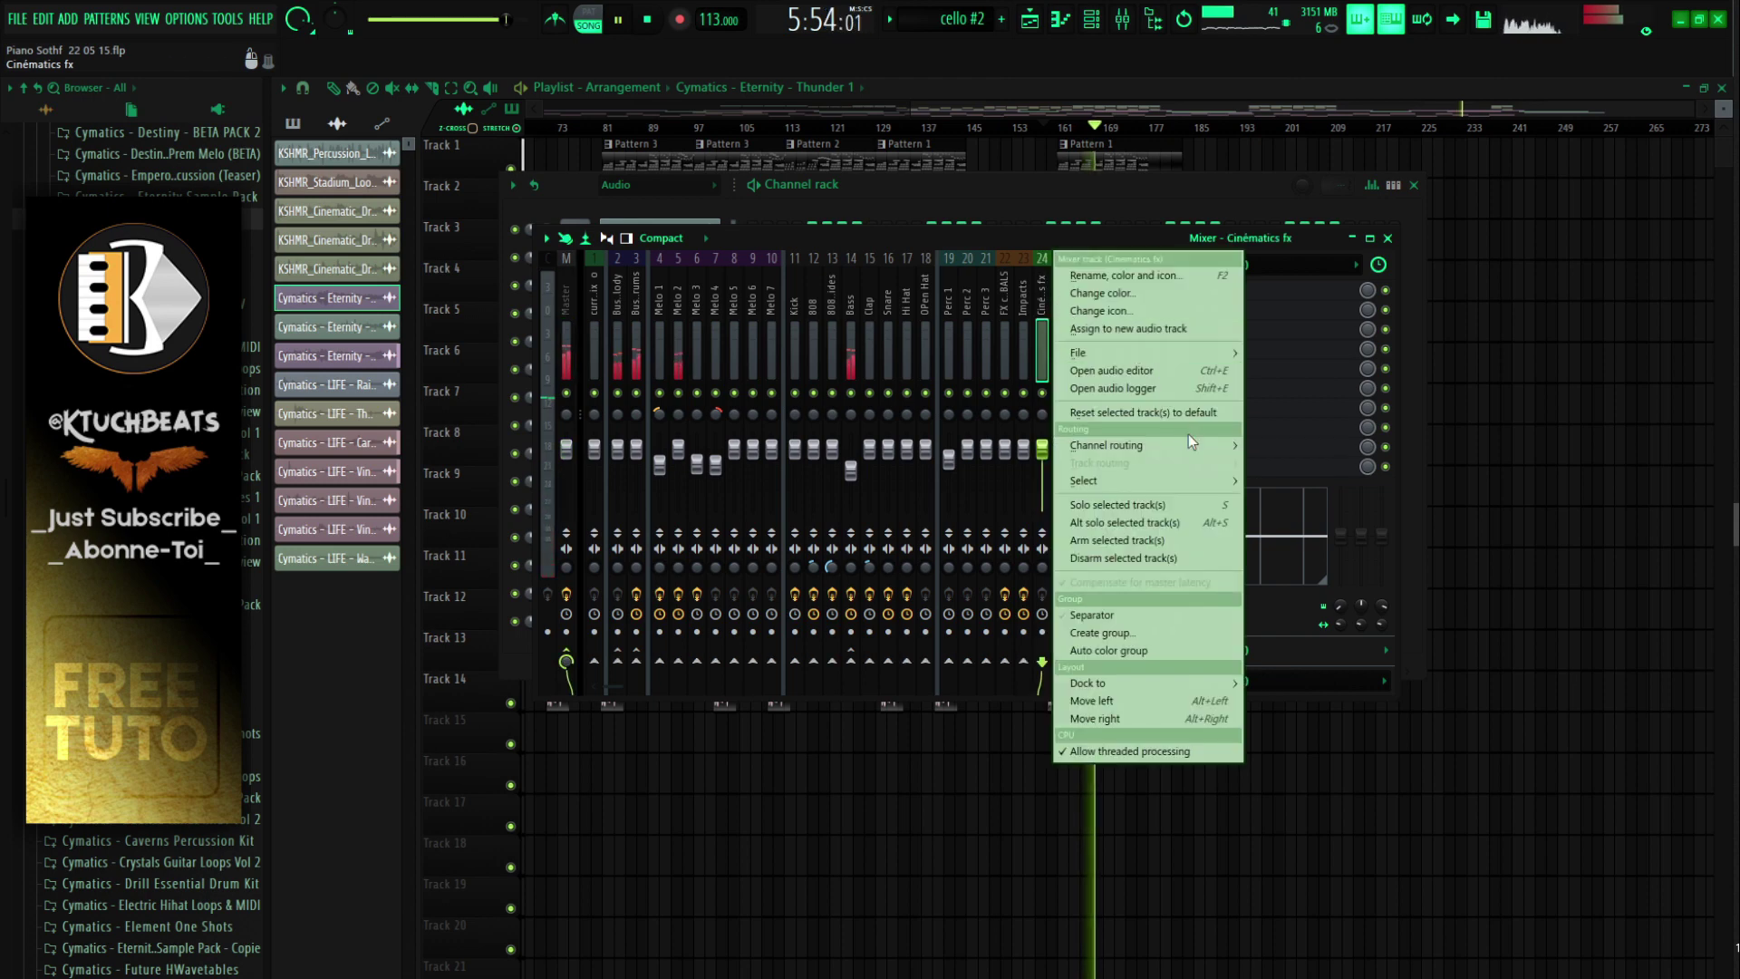
{"action": "mouse_move", "coordinate": [1199, 448]}
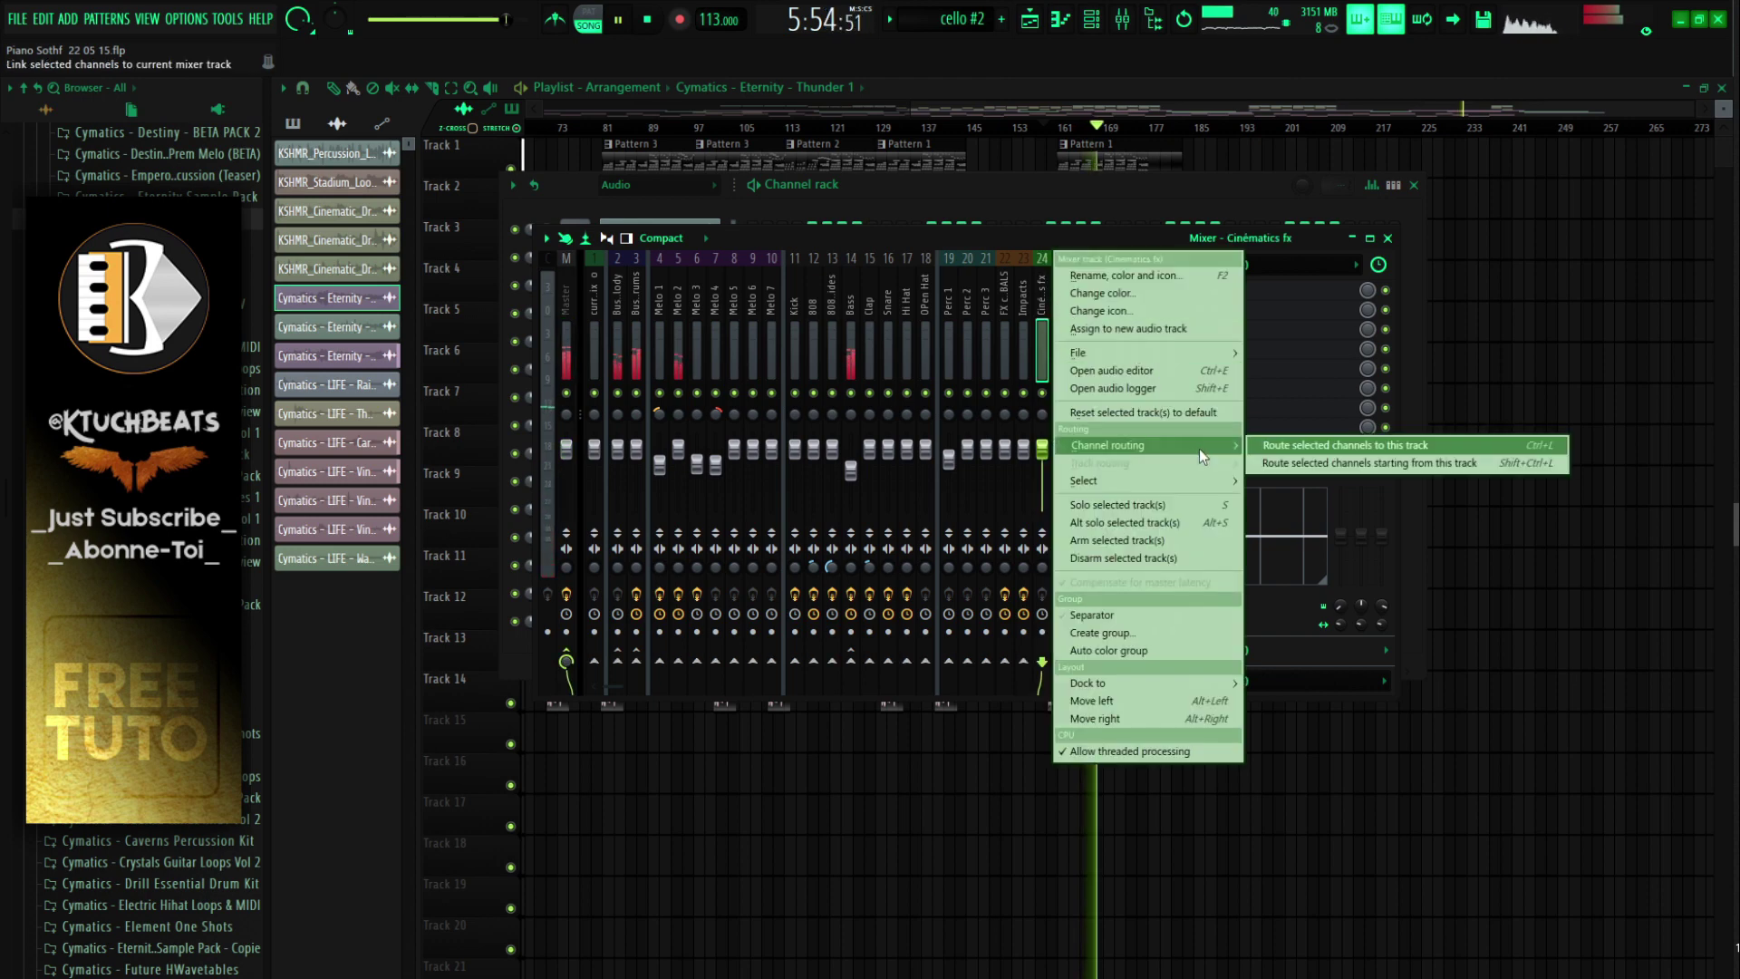
{"action": "left_click", "coordinate": [1387, 446]}
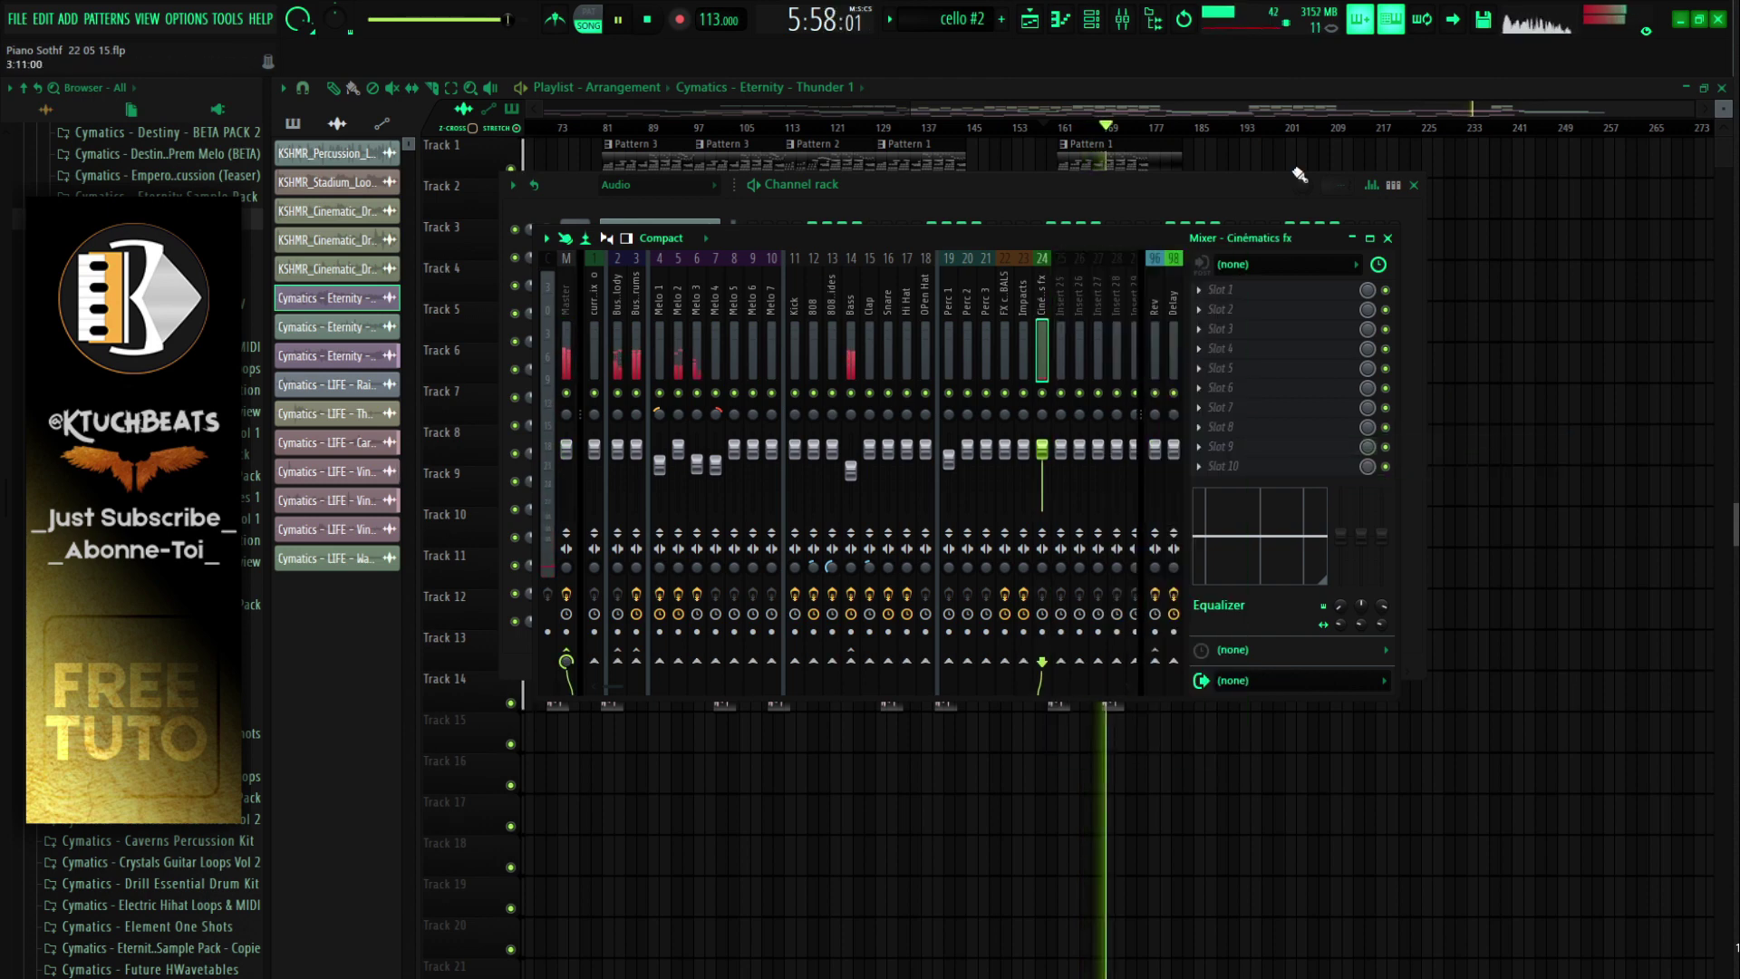
Step: Set the channel rack filter to All, look through the channels and return to the playlist
{"action": "left_click", "coordinate": [1092, 20]}
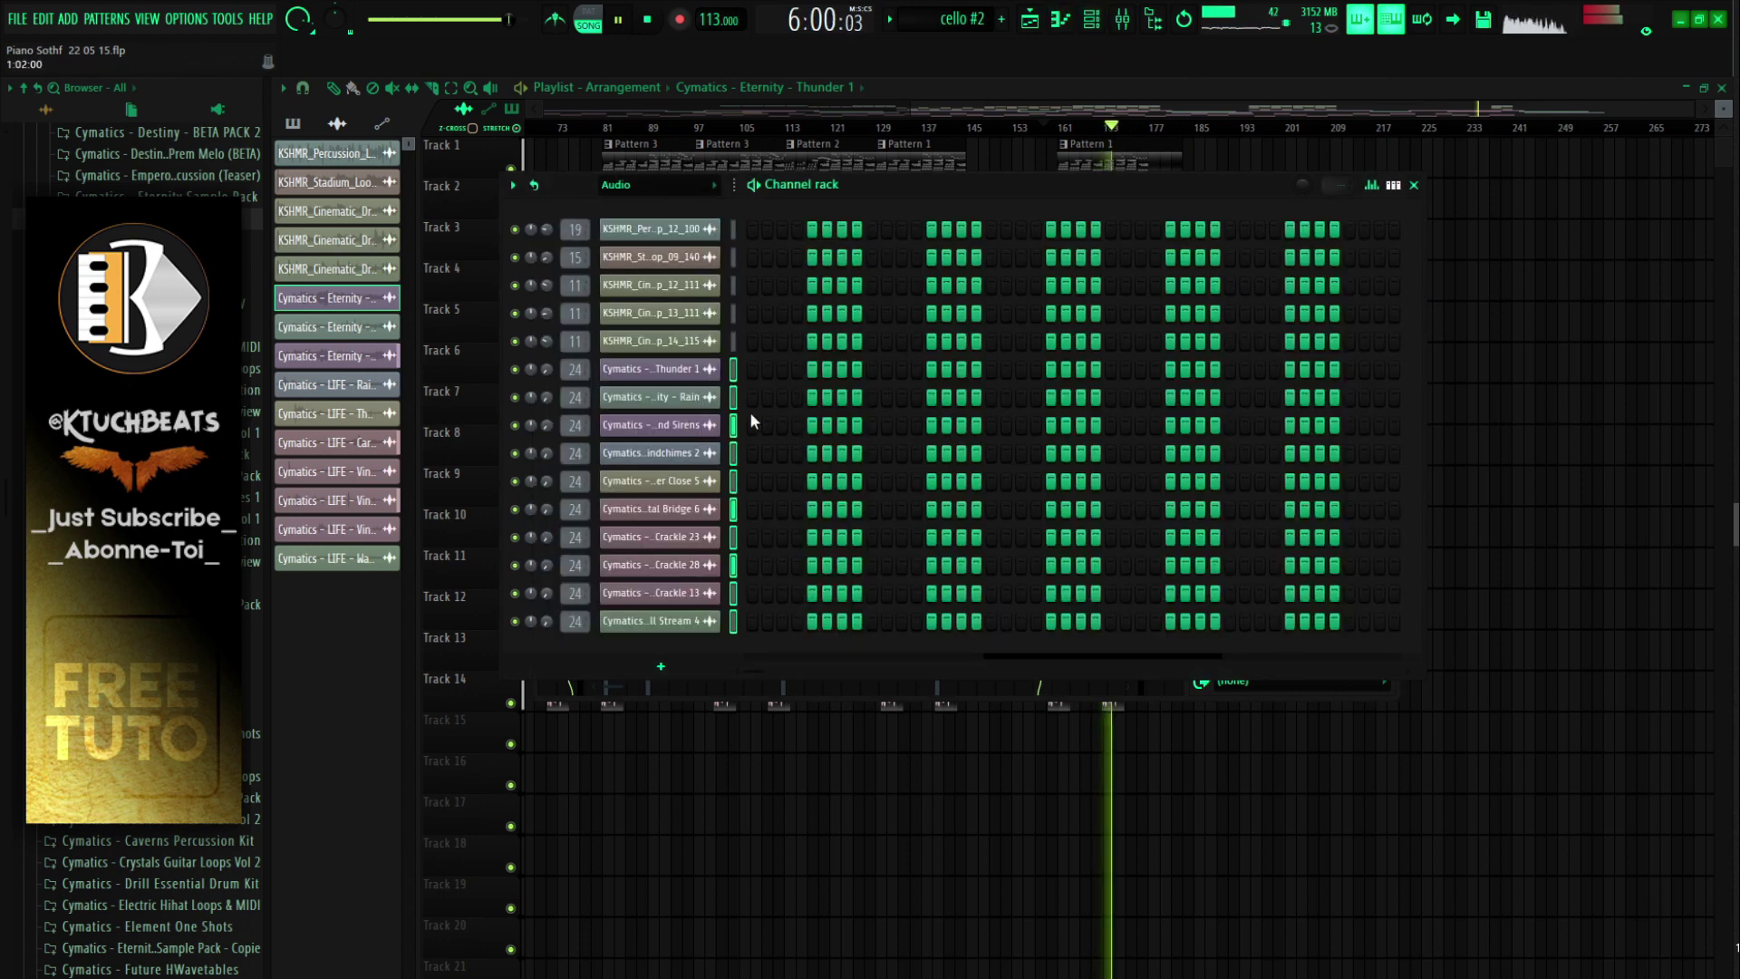
{"action": "left_click", "coordinate": [662, 185]}
{"action": "left_click", "coordinate": [639, 209]}
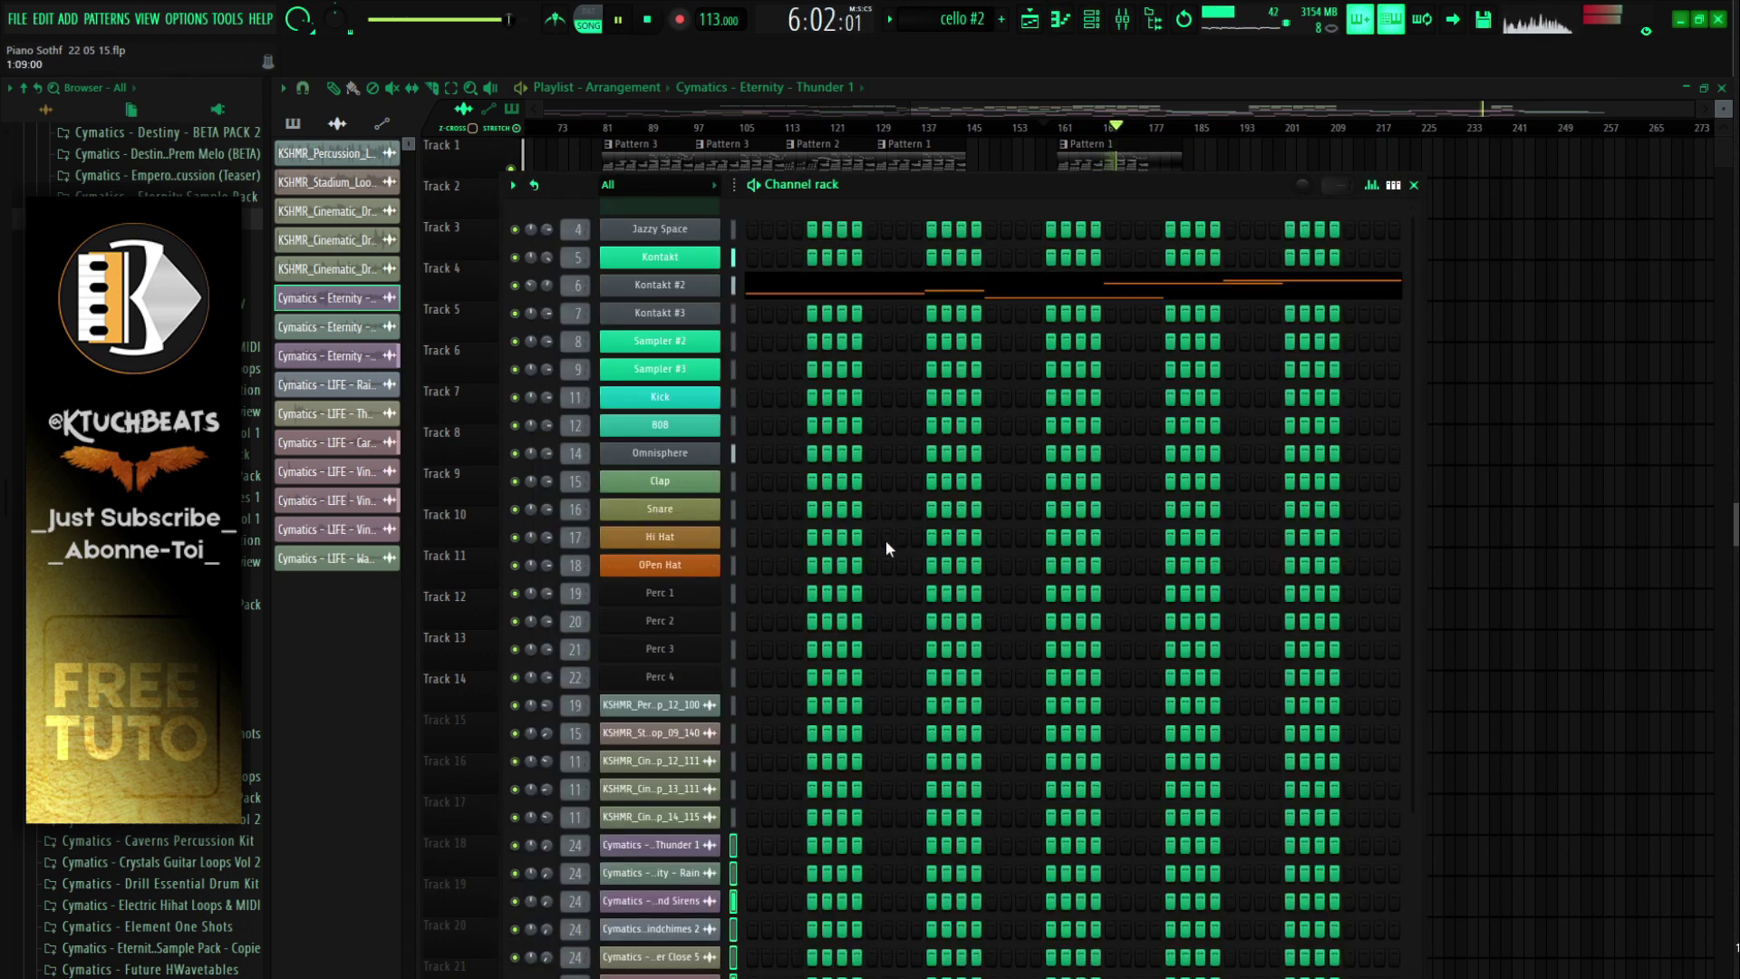
{"action": "scroll", "coordinate": [911, 623], "scroll_direction": "down", "scroll_amount": 2}
{"action": "scroll", "coordinate": [916, 617], "scroll_direction": "up", "scroll_amount": 3}
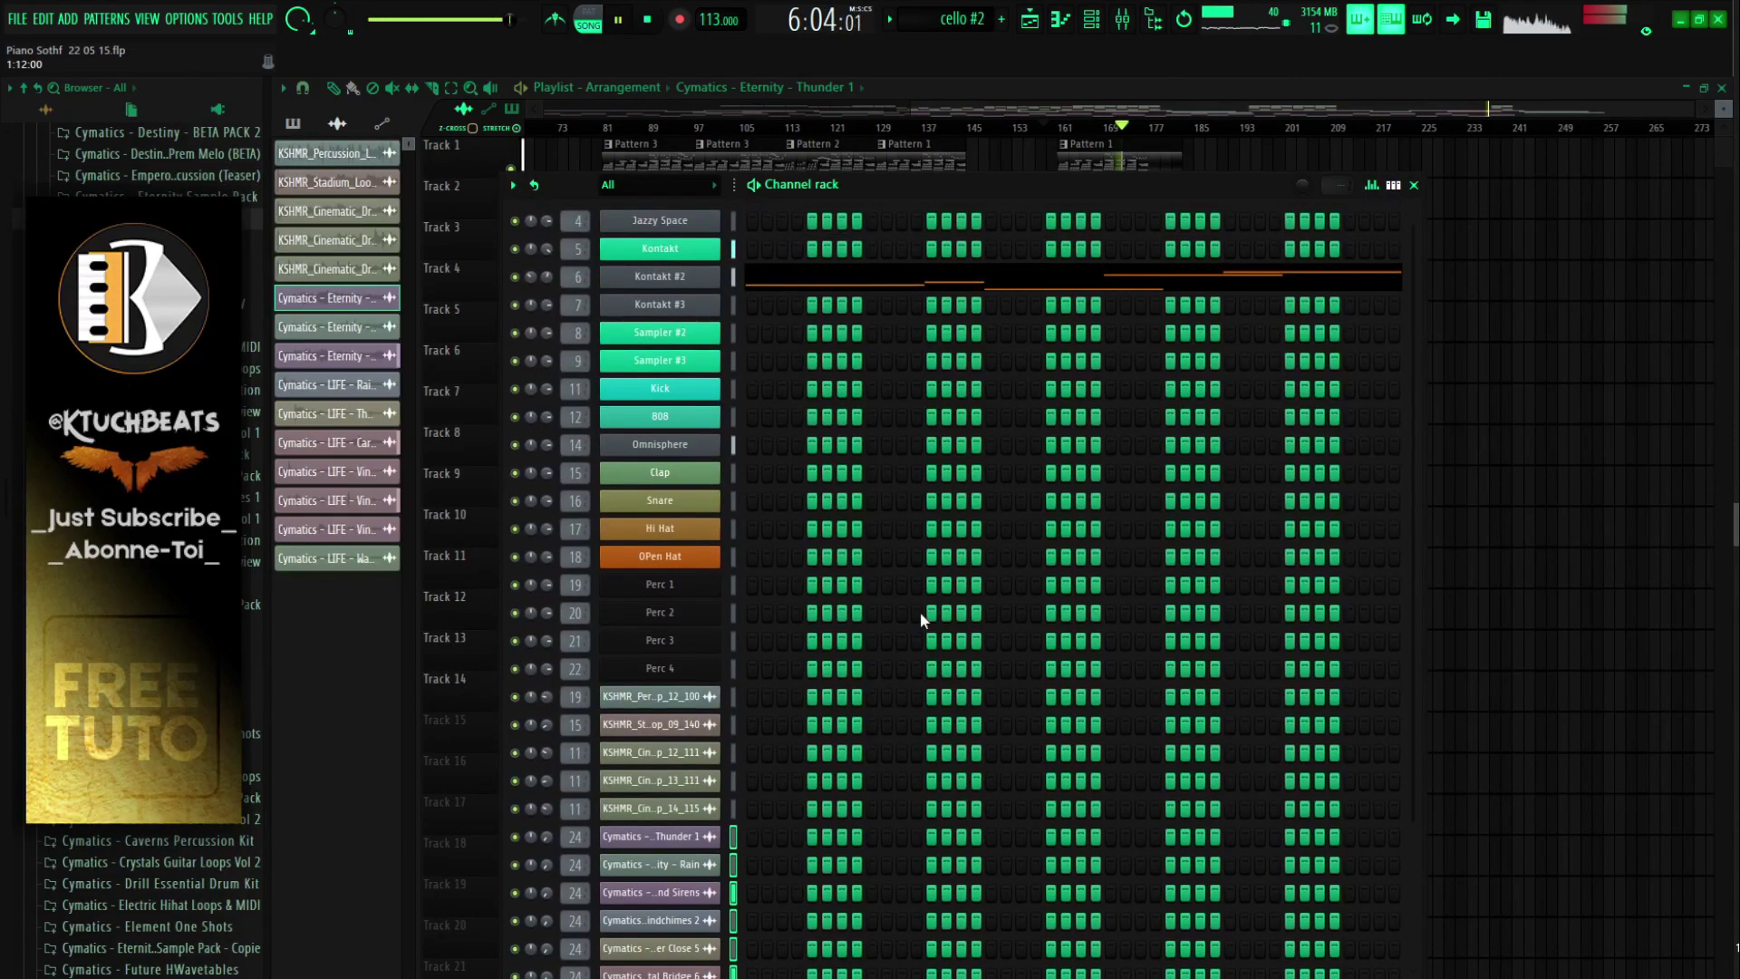
{"action": "key", "text": "F6"}
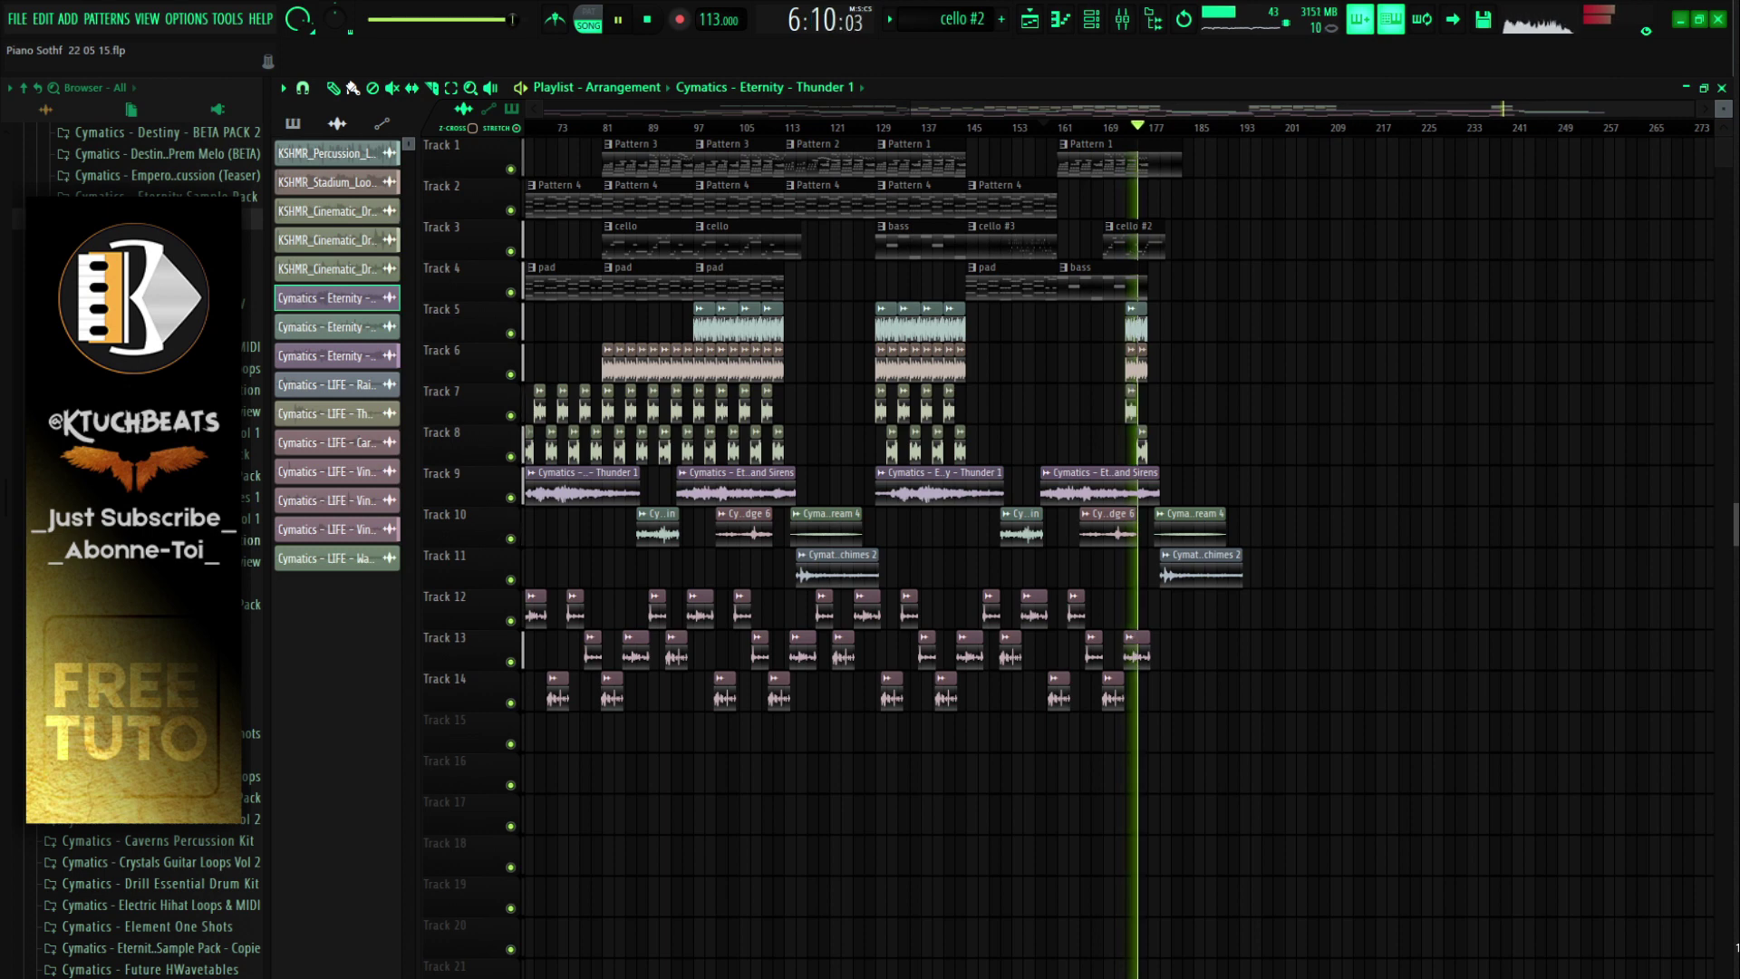
Step: Find the Cymatics impact samples and place Underground Impact and Reaper Impact clips at section starts on a new Track 7
{"action": "scroll", "coordinate": [254, 605], "scroll_direction": "up", "scroll_amount": 3}
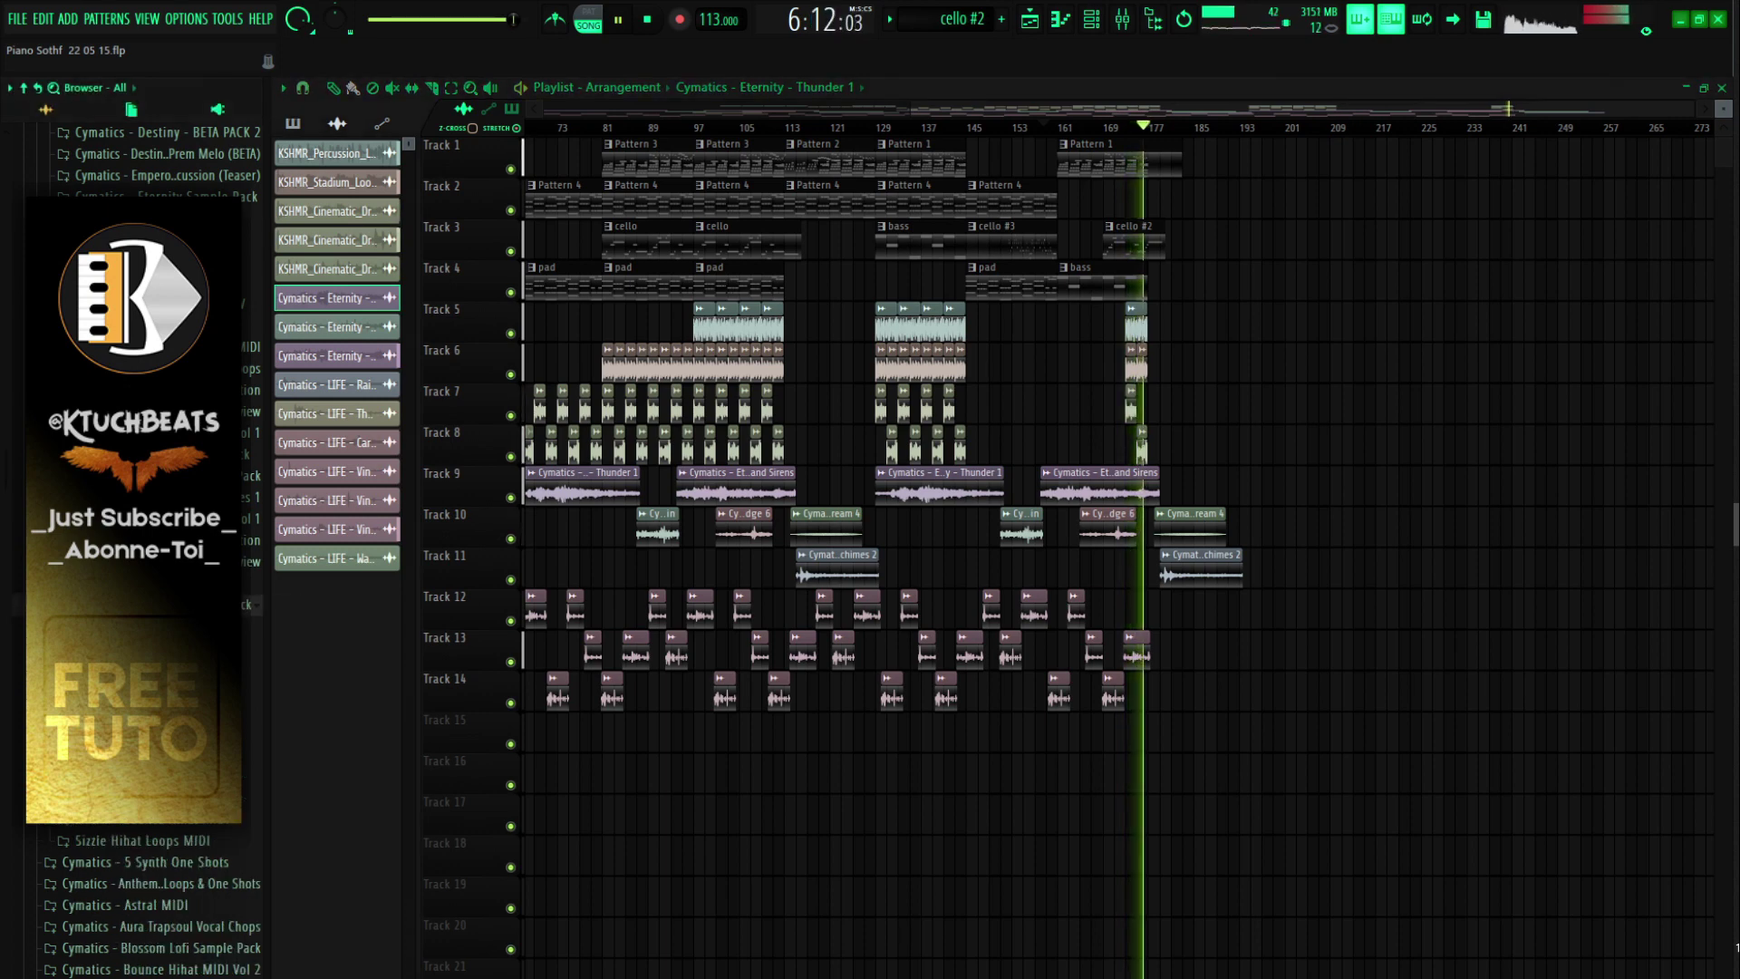
{"action": "scroll", "coordinate": [258, 605], "scroll_direction": "down", "scroll_amount": 5}
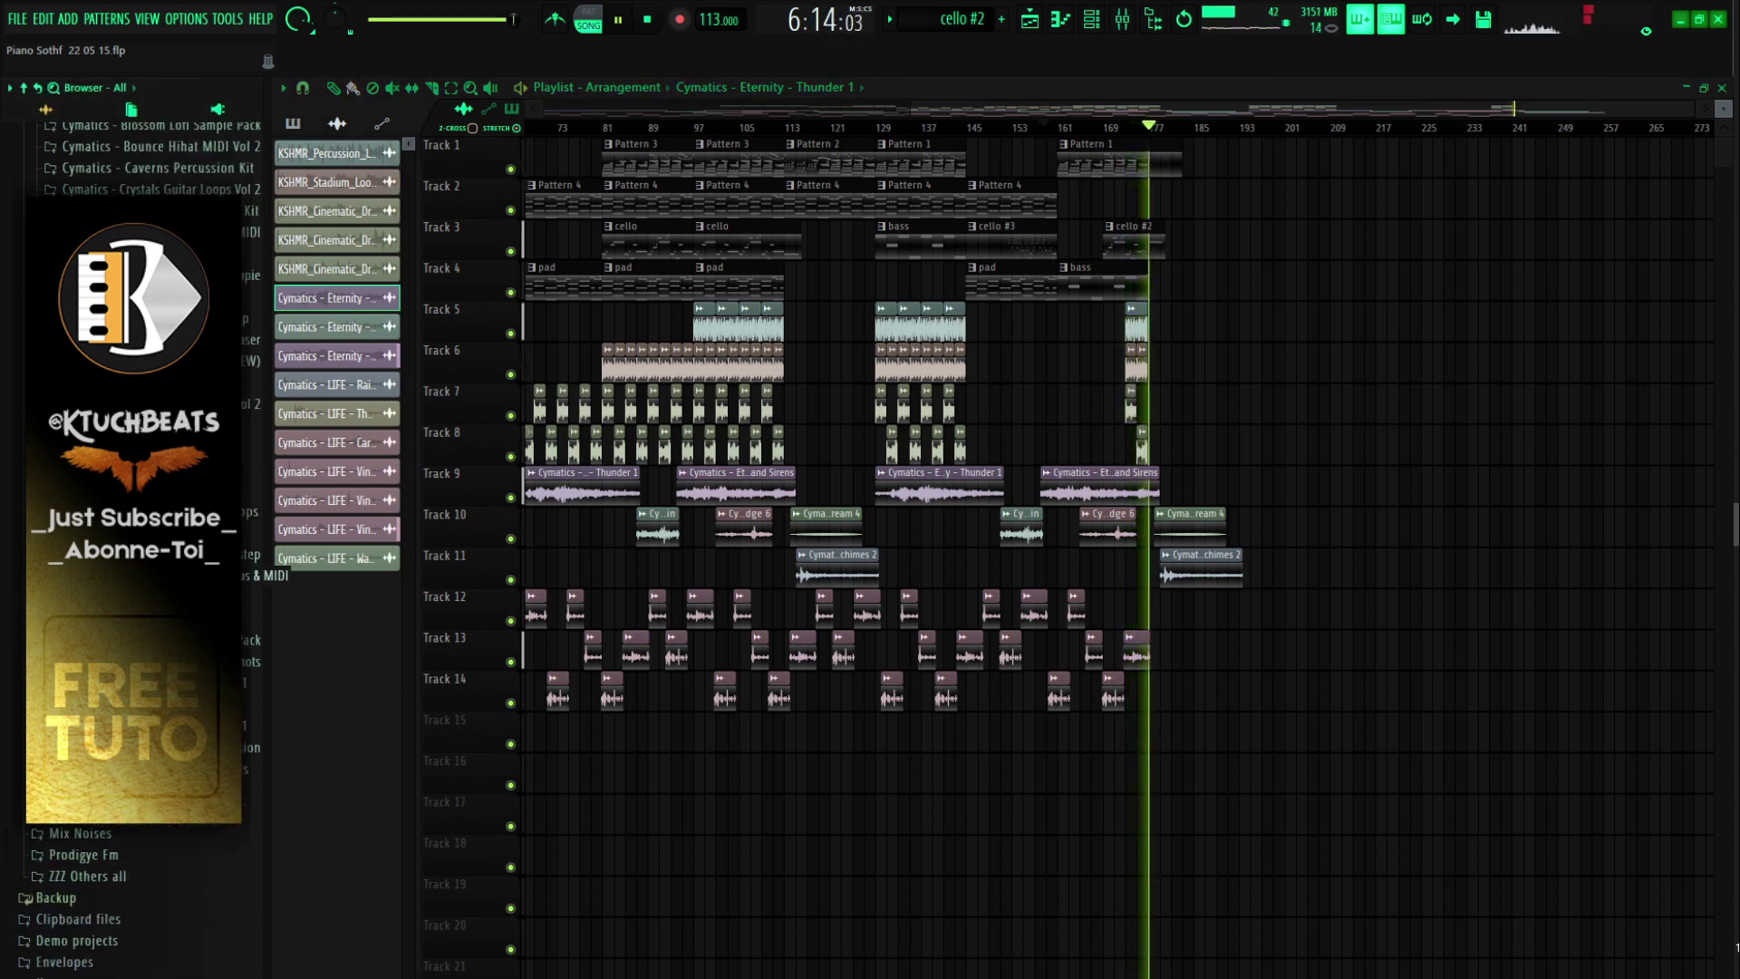
{"action": "scroll", "coordinate": [259, 605], "scroll_direction": "down", "scroll_amount": 5}
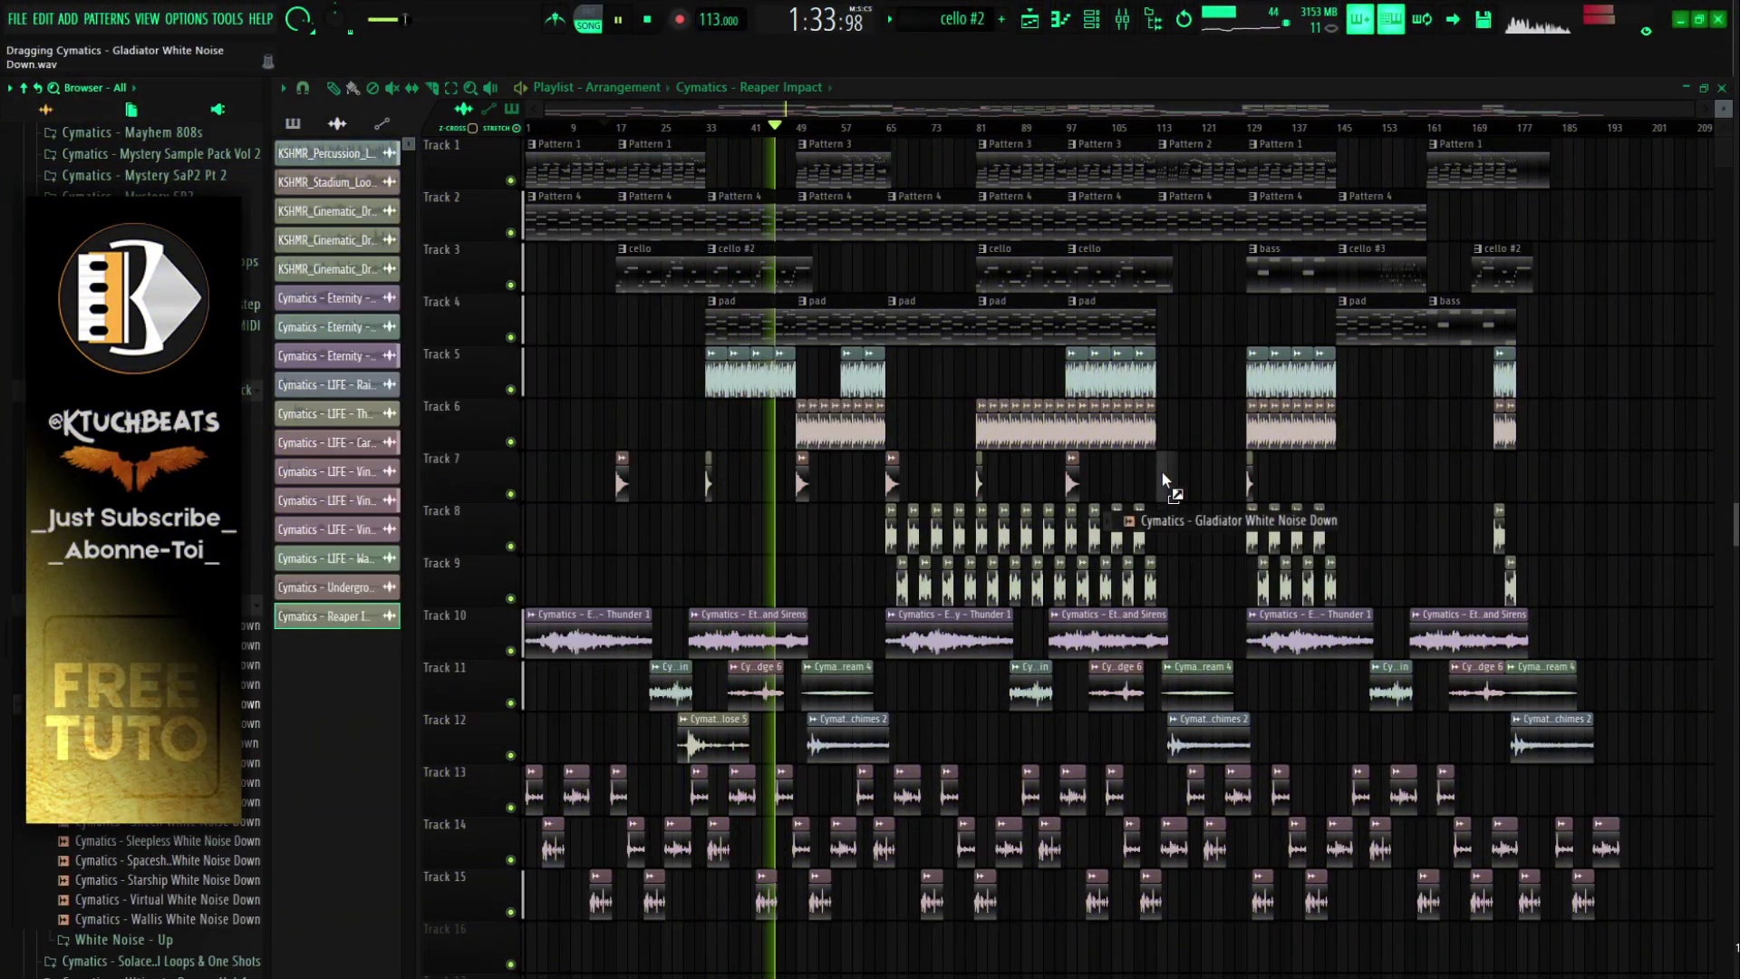
Step: Set the time-stretching mode of the Cymatics Atlas Reverse Impact sample to Resample
{"action": "key", "text": "space"}
{"action": "double_click", "coordinate": [354, 676]}
{"action": "left_click", "coordinate": [852, 397]}
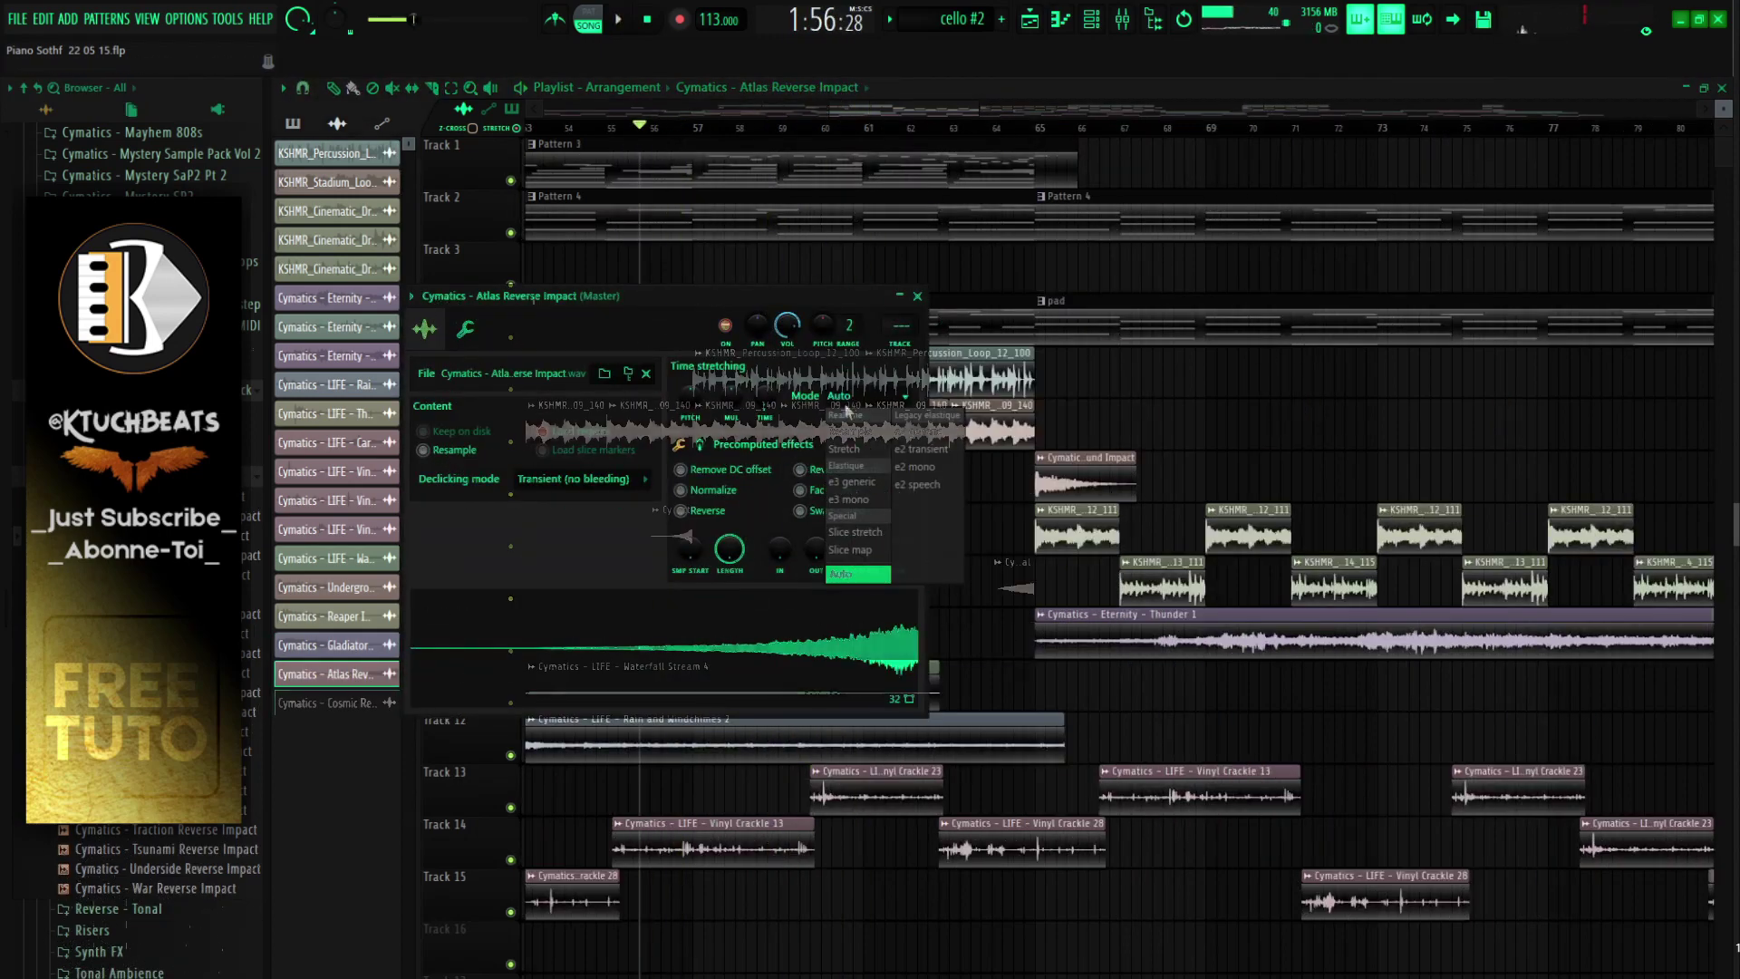
{"action": "left_click", "coordinate": [859, 431]}
{"action": "left_click", "coordinate": [916, 297]}
{"action": "key", "text": "space"}
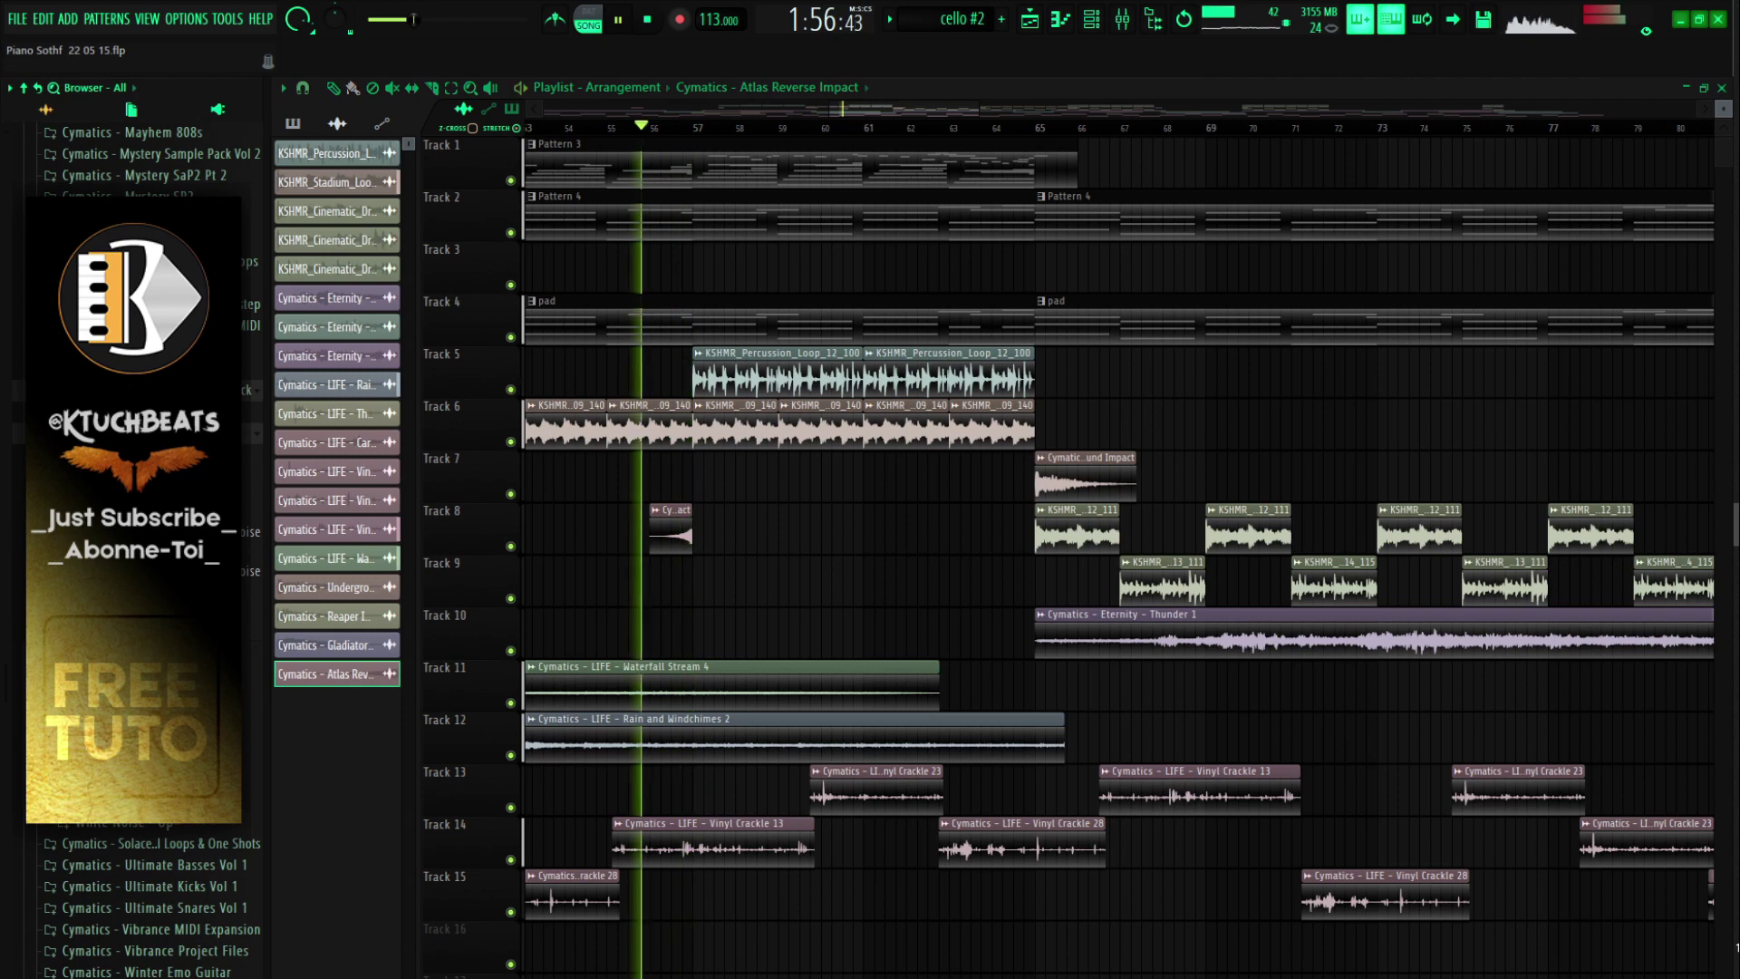
Step: Place the Cymatics Cosmic Reverse Cymbal sample on Track 9 around bar 62 and set its time stretch to 1 bar
{"action": "scroll", "coordinate": [136, 898], "scroll_direction": "down", "scroll_amount": 5}
{"action": "key", "text": "space"}
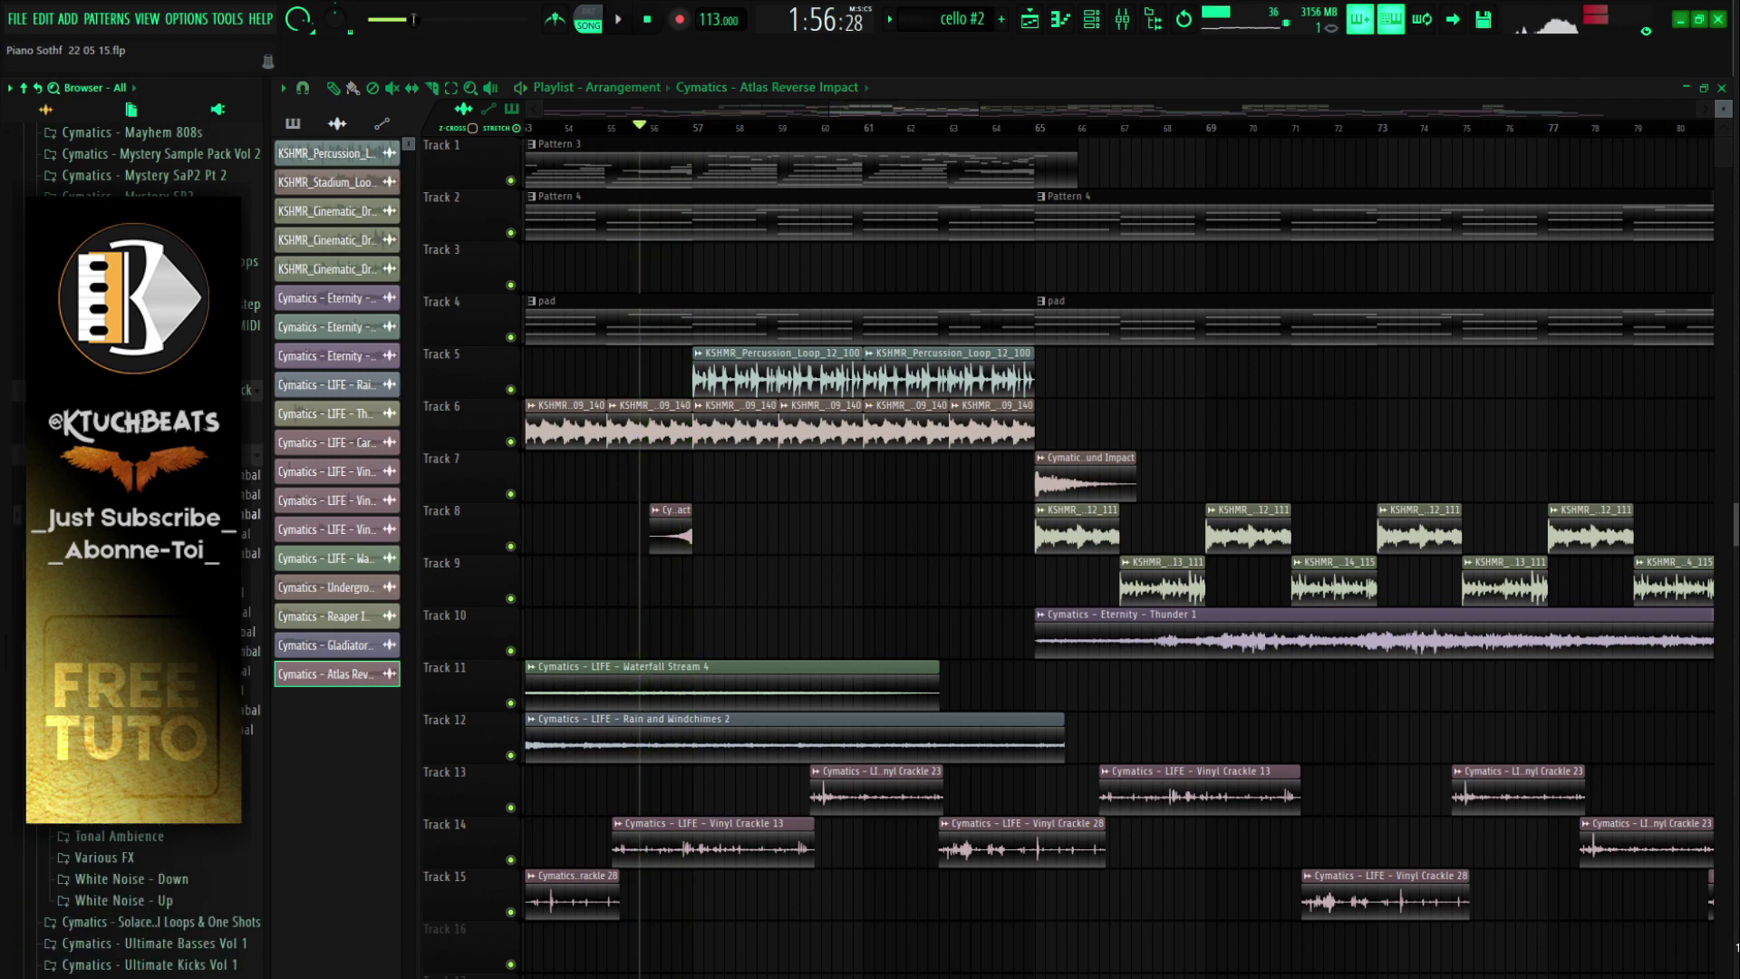
{"action": "left_click_drag", "start_coordinate": [136, 435], "coordinate": [933, 580]}
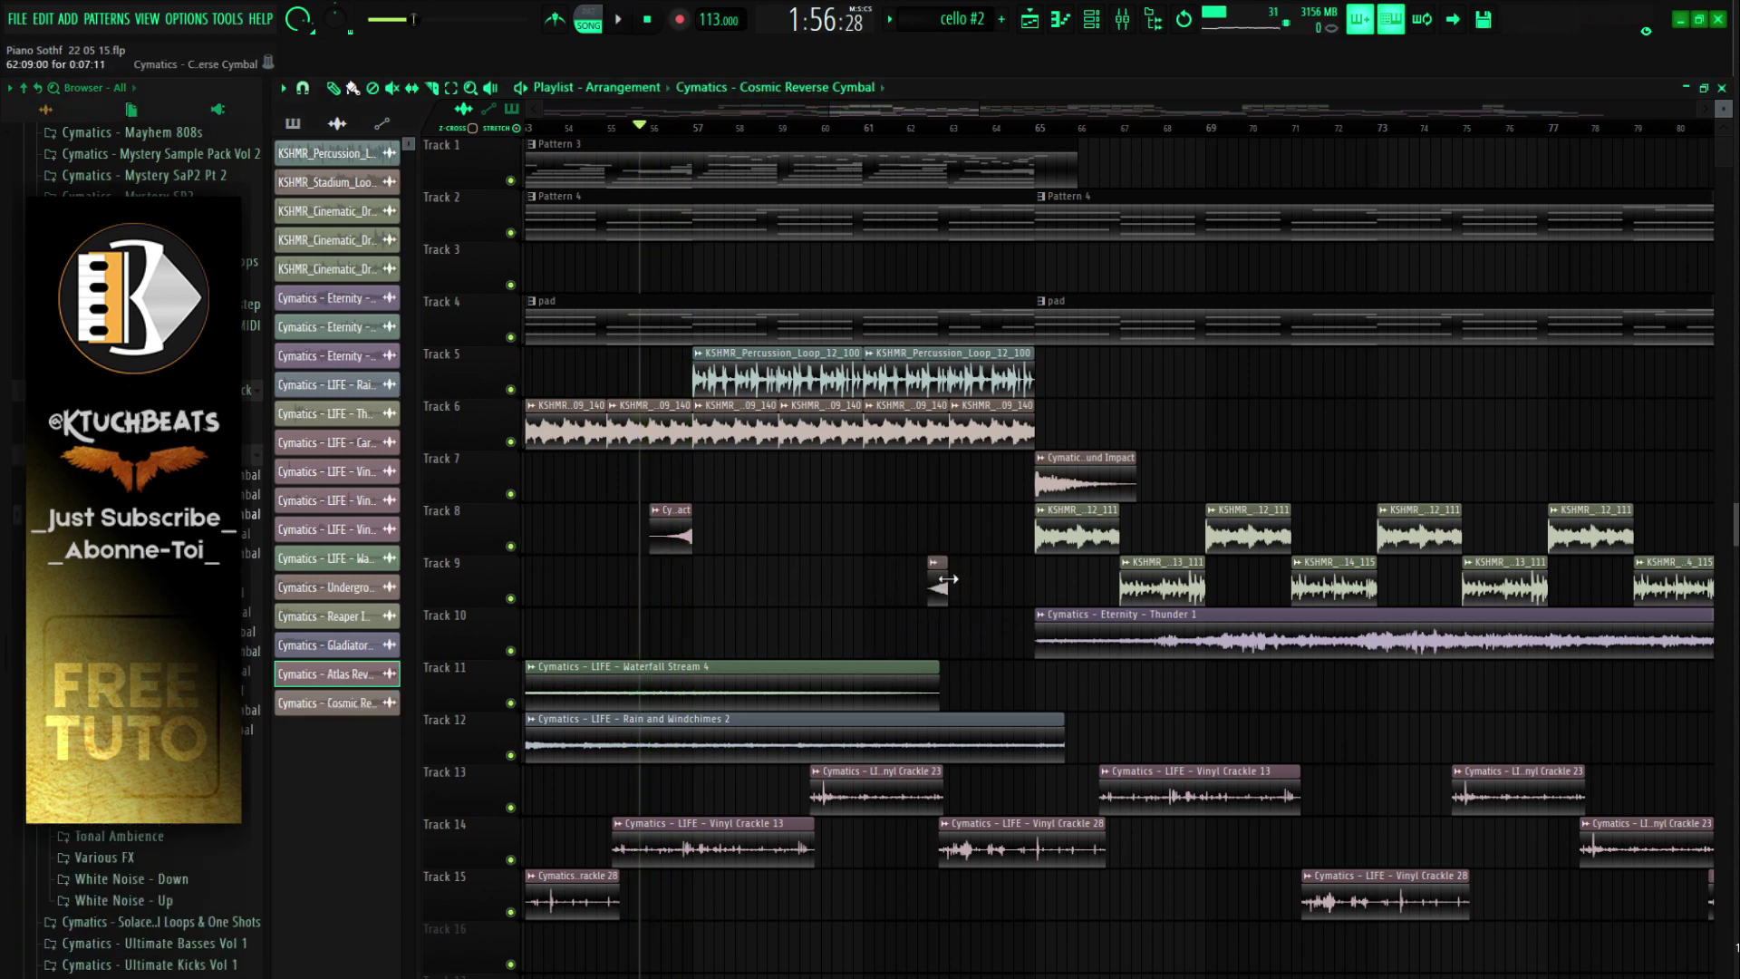
{"action": "double_click", "coordinate": [937, 588]}
{"action": "right_click", "coordinate": [786, 428]}
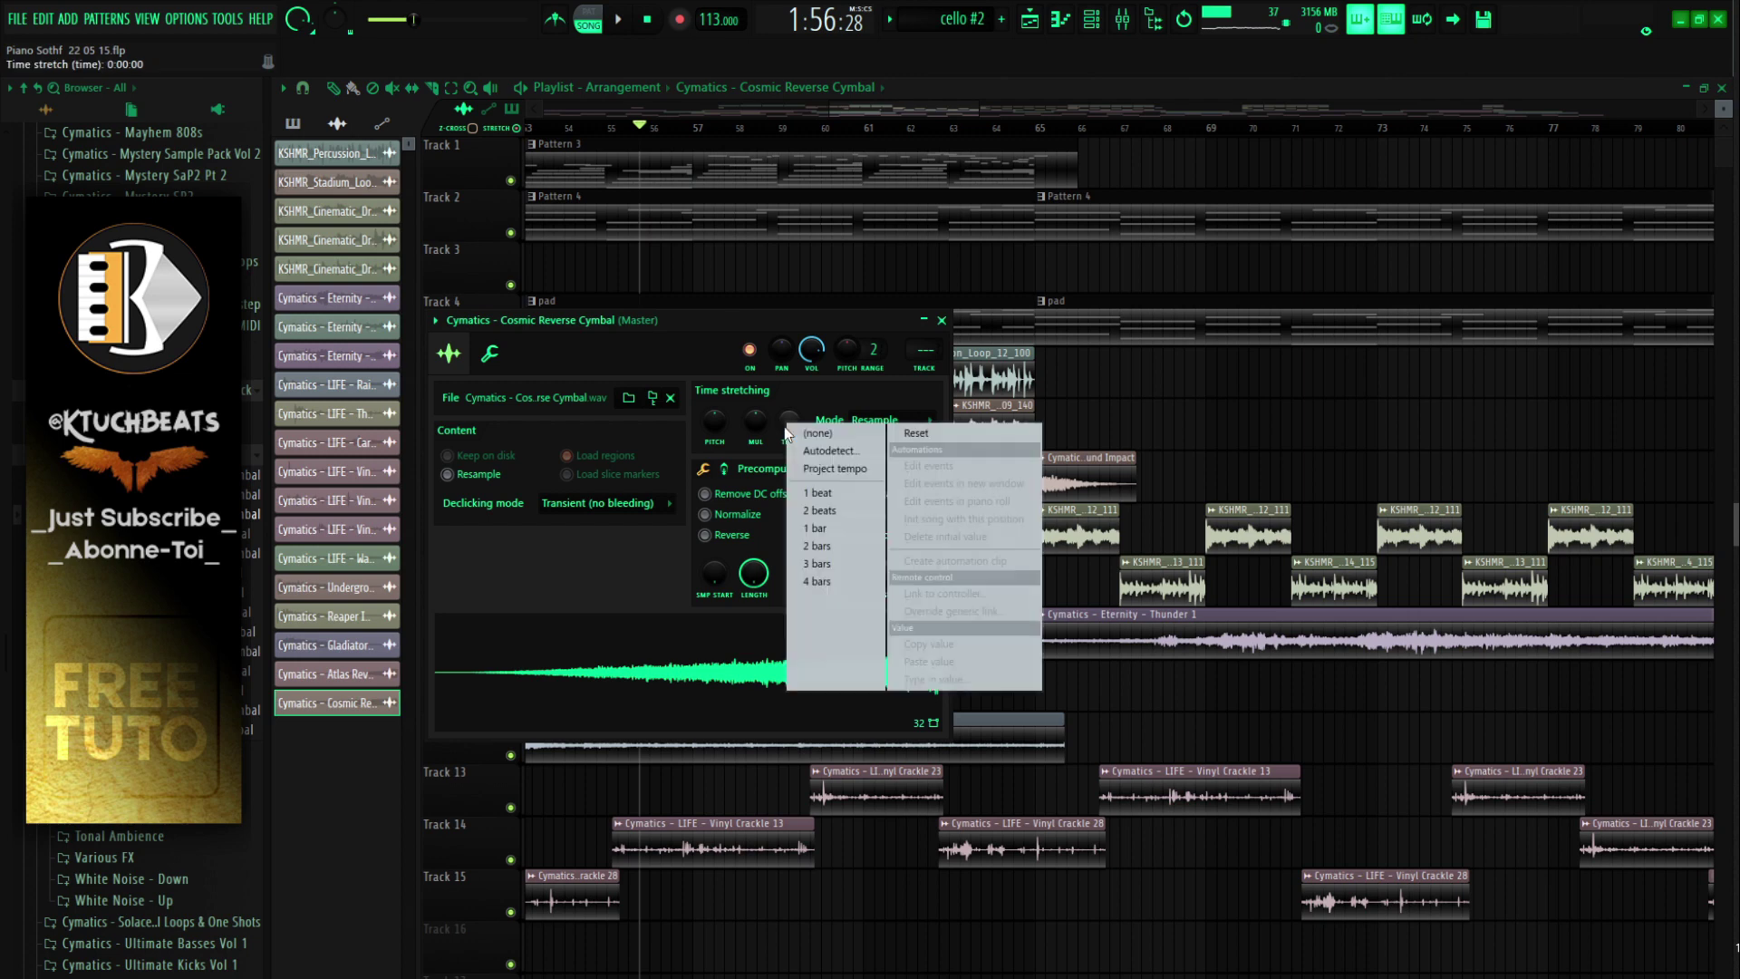
{"action": "left_click", "coordinate": [807, 529]}
{"action": "left_click", "coordinate": [943, 321]}
Step: Move the Cosmic Reverse Cymbal clip on Track 9 to bar 64 so it ends where bar 65 begins
{"action": "key", "text": "space"}
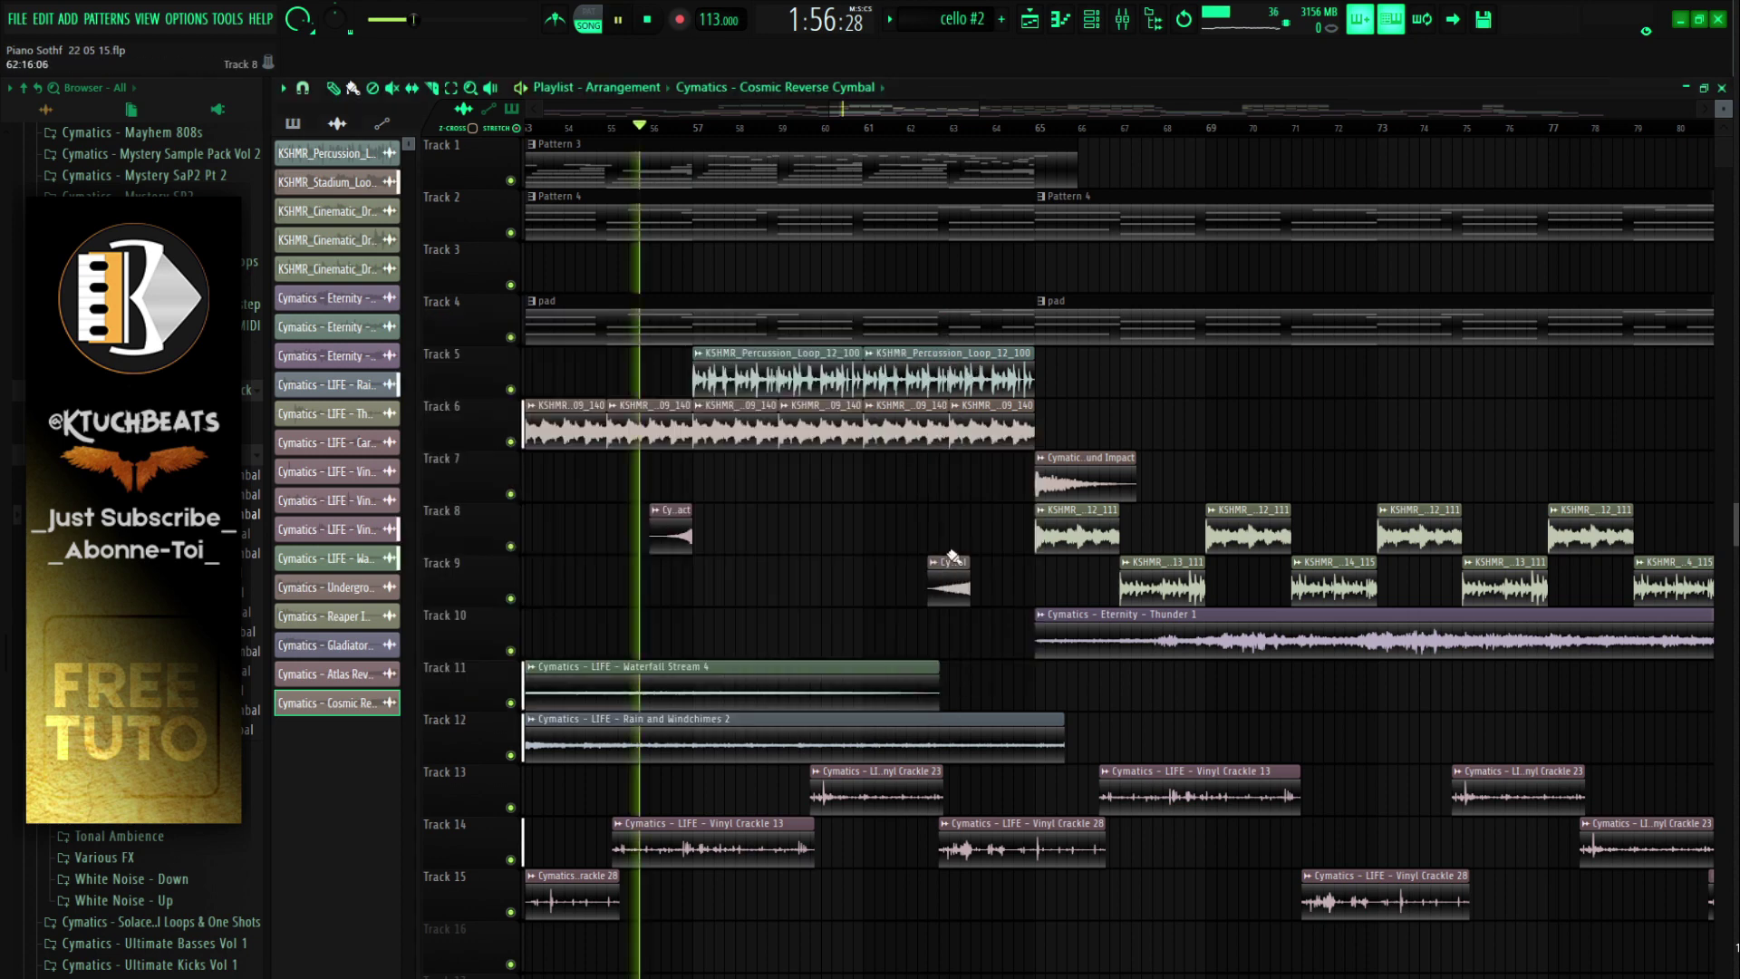
{"action": "left_click_drag", "start_coordinate": [955, 569], "coordinate": [1013, 568]}
{"action": "double_click", "coordinate": [1013, 568]}
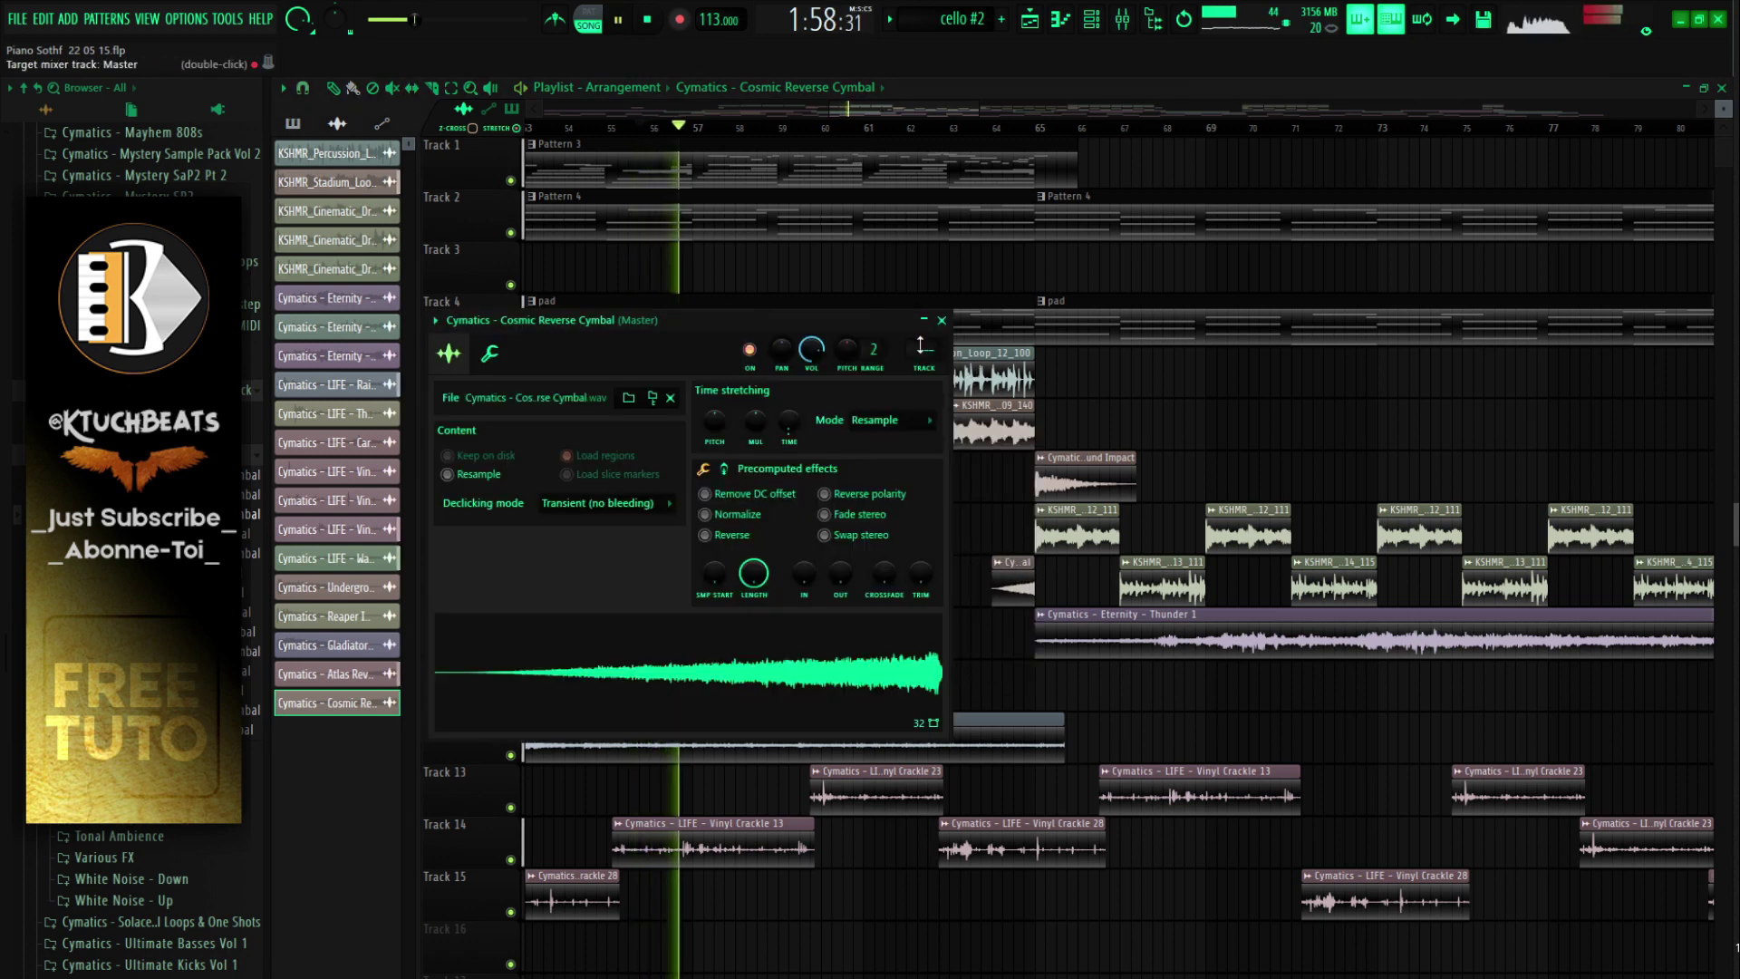
{"action": "left_click", "coordinate": [942, 320]}
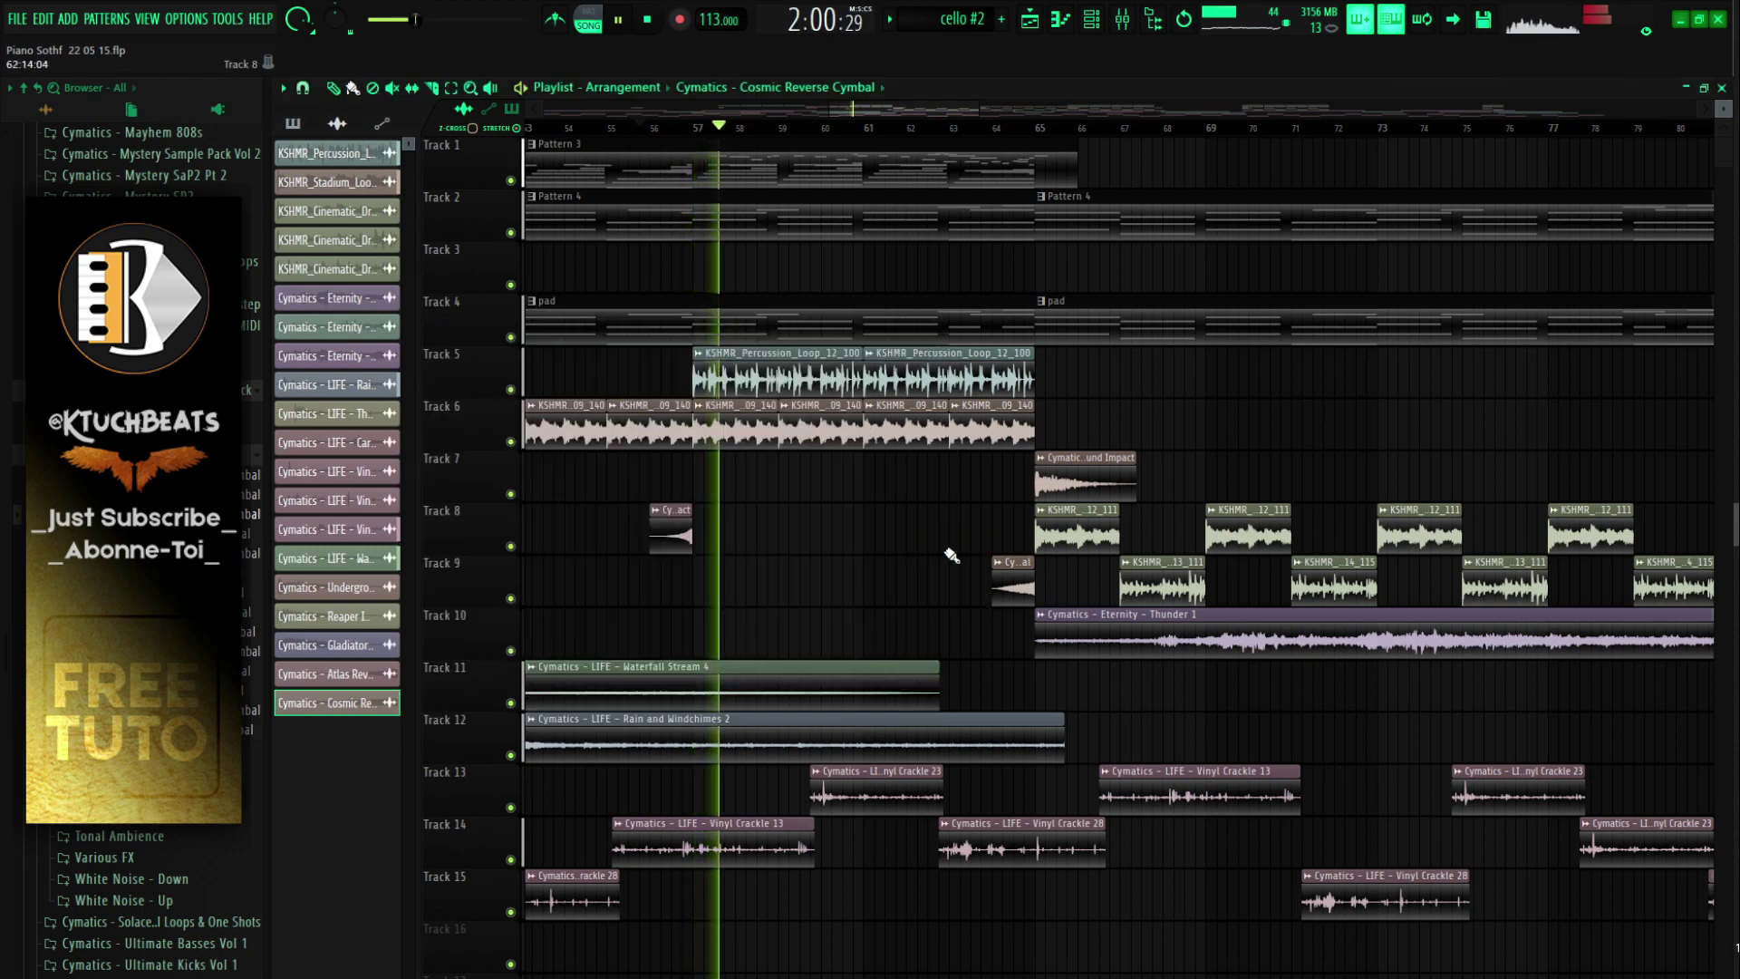
{"action": "key", "text": "space"}
Step: Find the Cymatics Collapse FX sample and place it on Track 7 at bar 57 and Track 6 at bars 65 and 73
{"action": "left_click", "coordinate": [136, 455]}
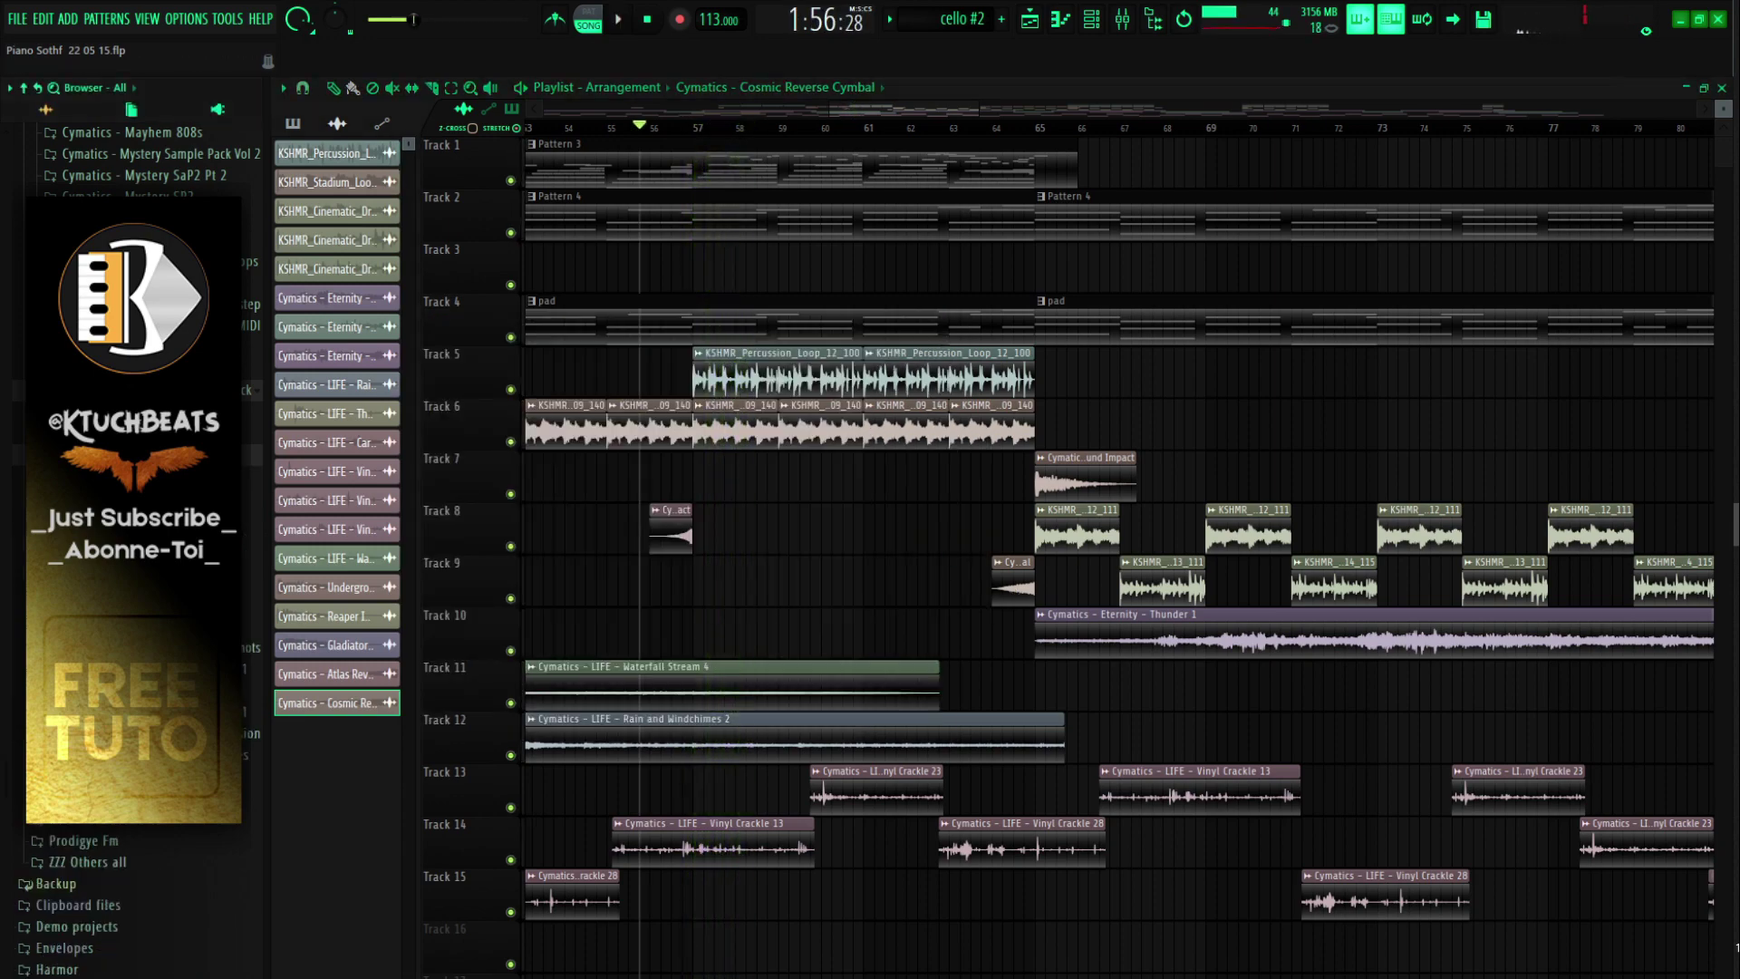
{"action": "scroll", "coordinate": [136, 455], "scroll_direction": "up", "scroll_amount": 4}
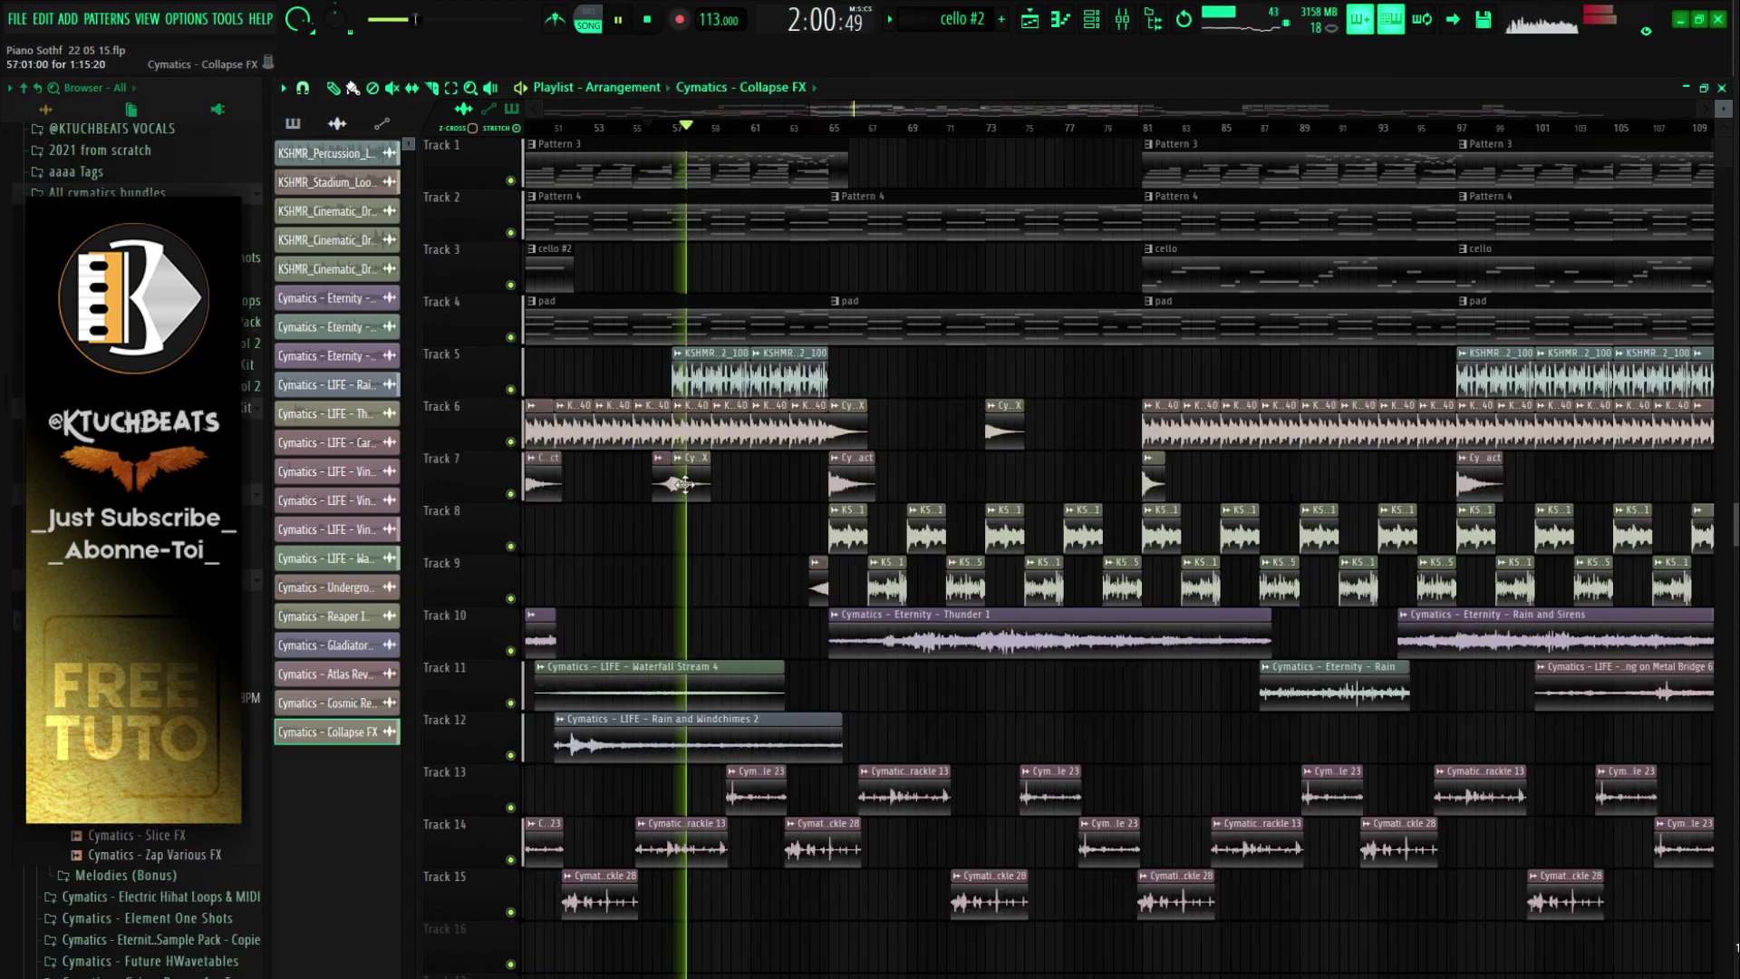
{"action": "left_click", "coordinate": [17, 19]}
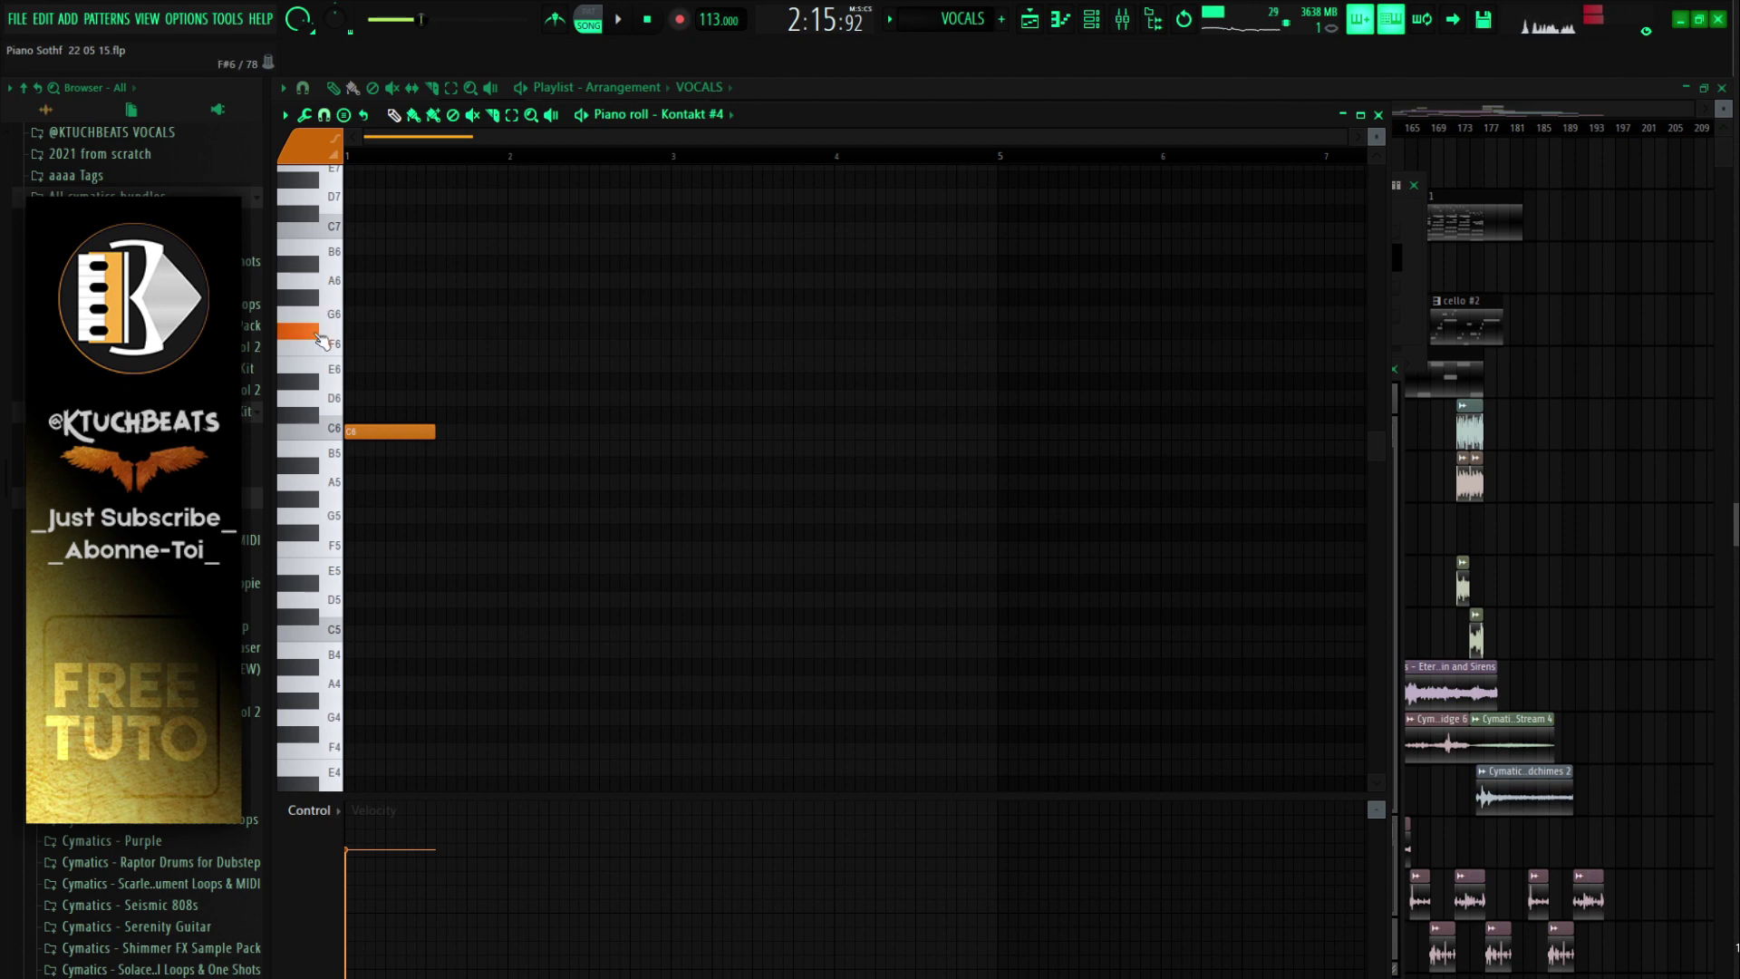
Step: Move the C6 note of the VOCALS pattern up to F#6 and lengthen it to about 3 bars and 9 steps
{"action": "left_click_drag", "start_coordinate": [372, 429], "coordinate": [924, 348]}
{"action": "key", "text": "space"}
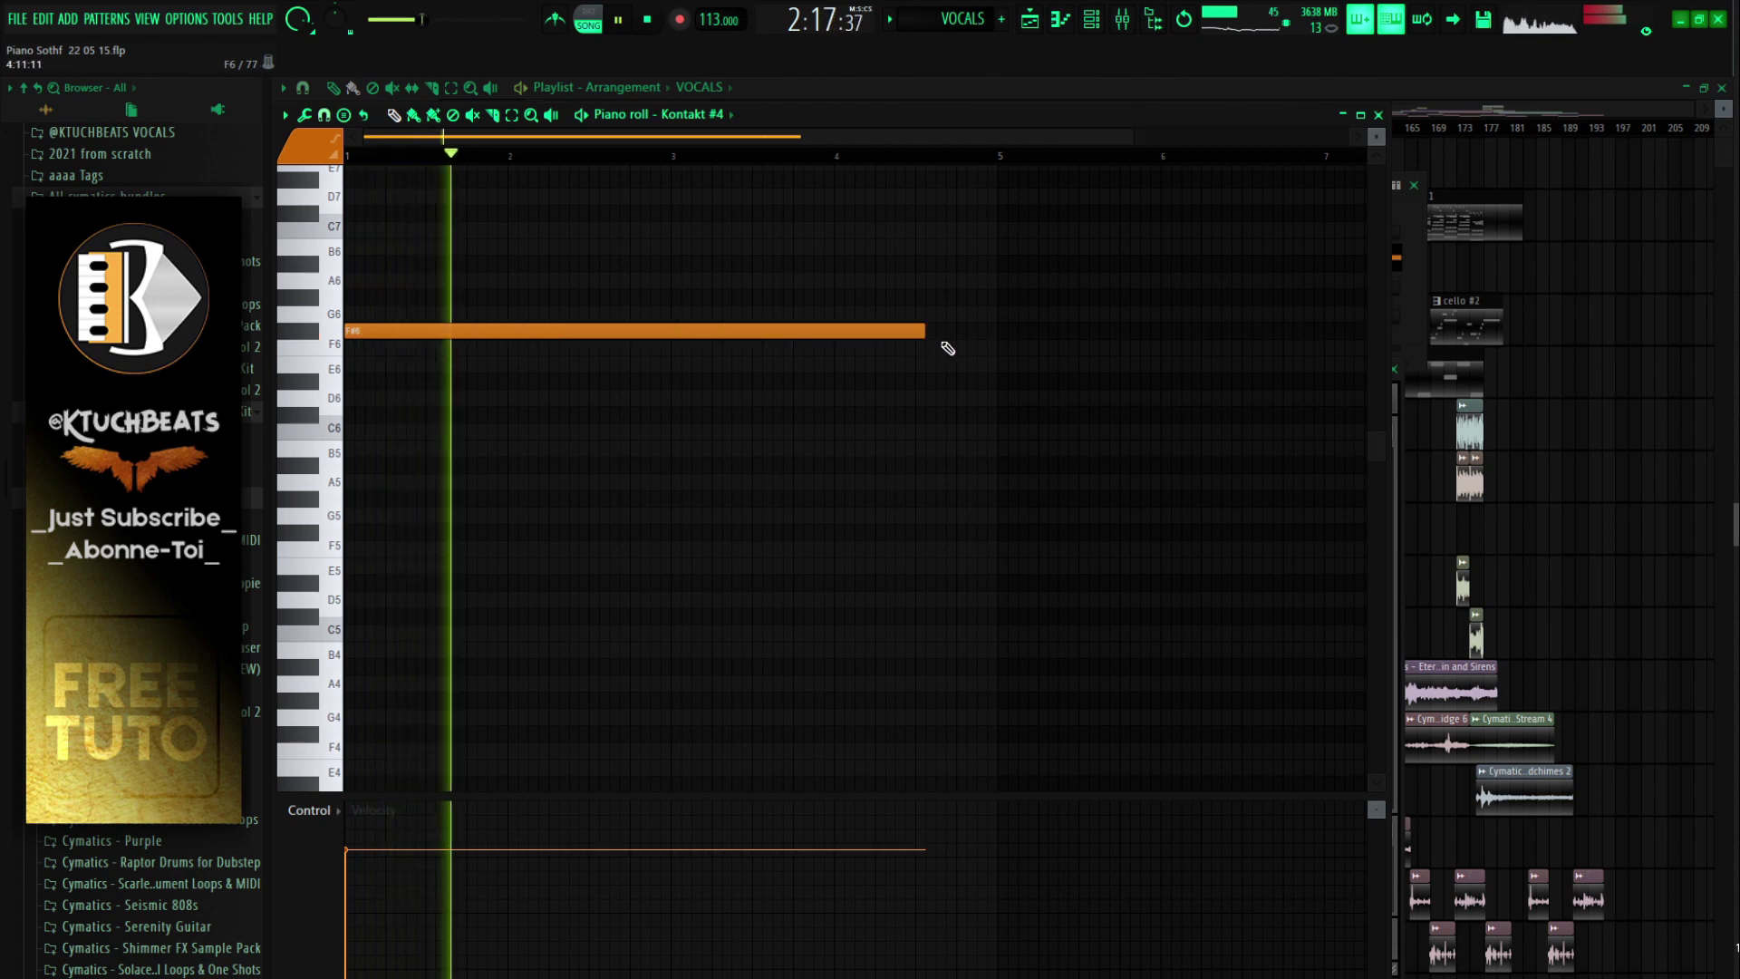
{"action": "scroll", "coordinate": [650, 163], "scroll_direction": "down", "scroll_amount": 1}
{"action": "scroll", "coordinate": [650, 163], "scroll_direction": "down", "scroll_amount": 1}
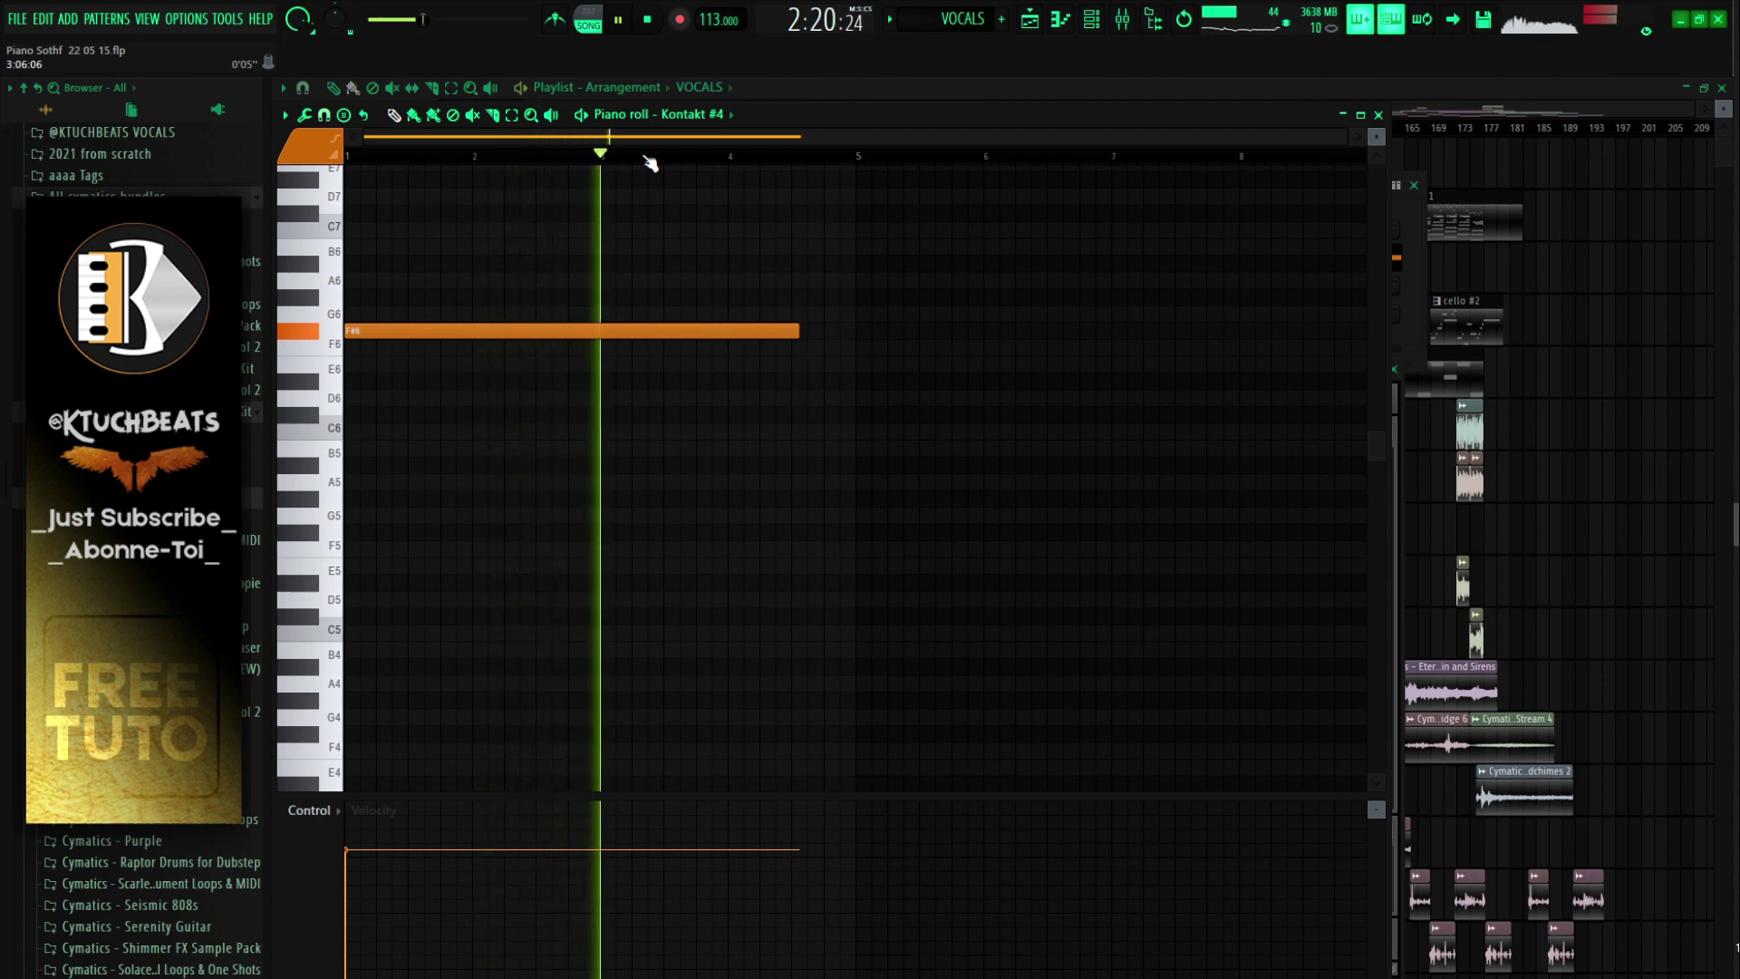
Step: Add a G#6 note at bar 5 of the VOCALS pattern and duplicate the F#6 and G#6 notes to bars 9 and 13
{"action": "left_click", "coordinate": [868, 298]}
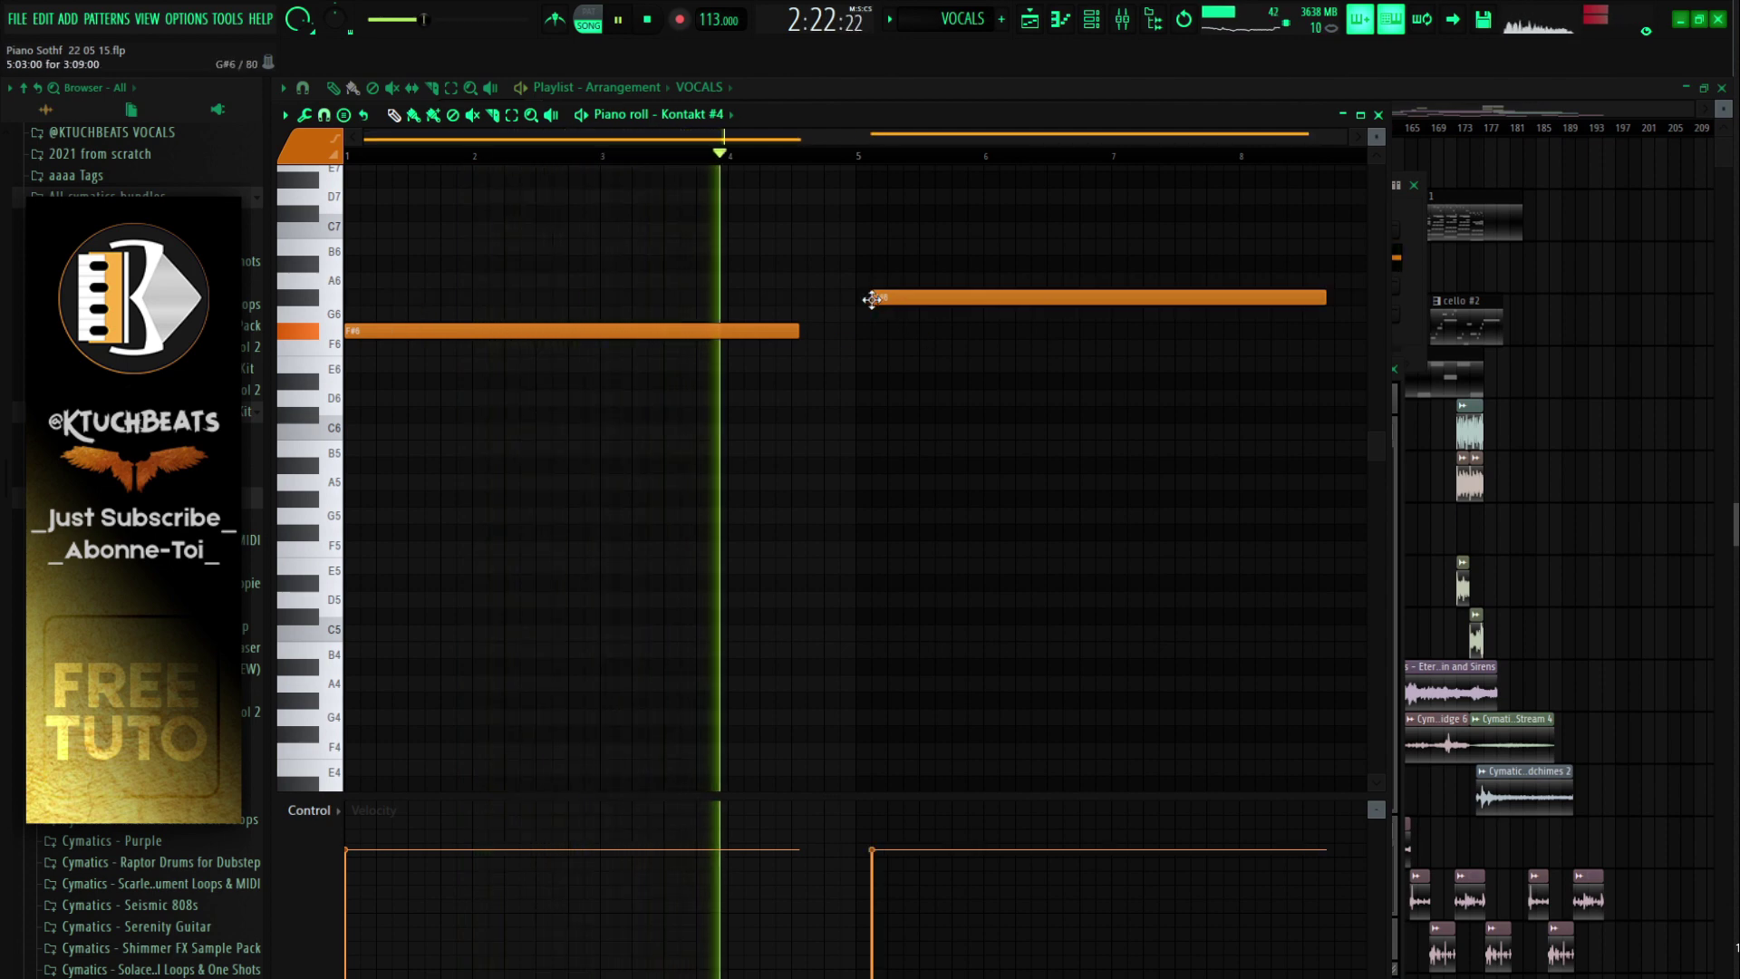
{"action": "scroll", "coordinate": [855, 172], "scroll_direction": "down", "scroll_amount": 2}
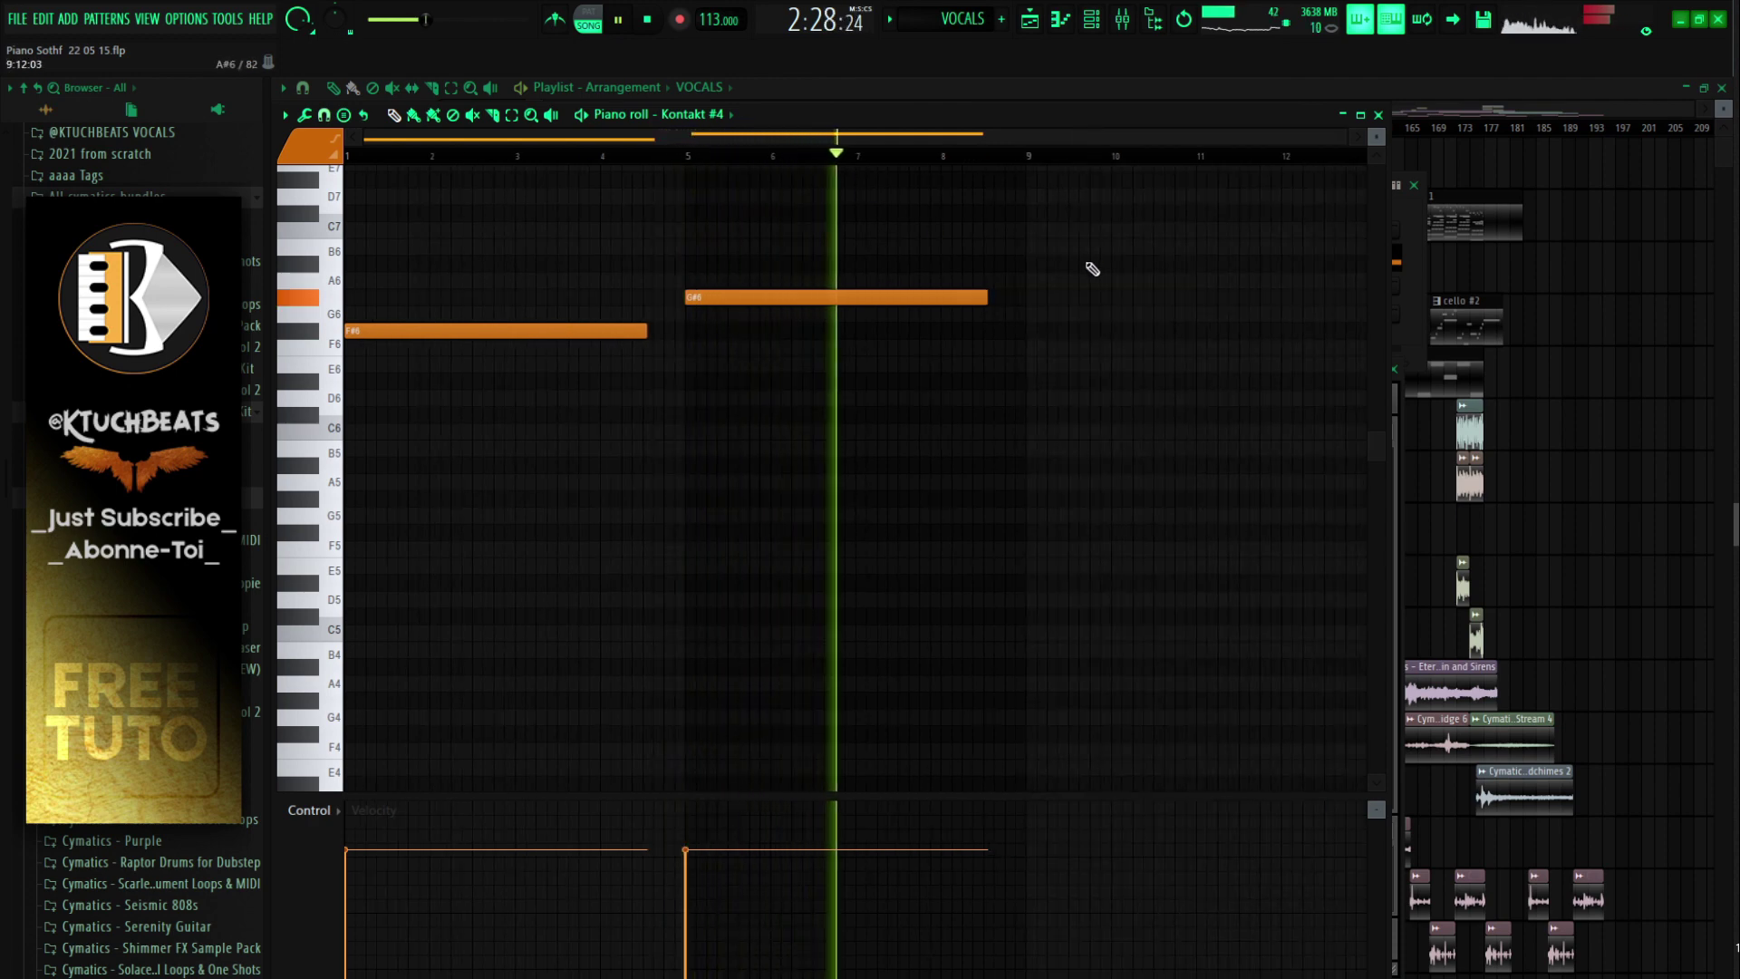
{"action": "key", "text": "ctrl+a"}
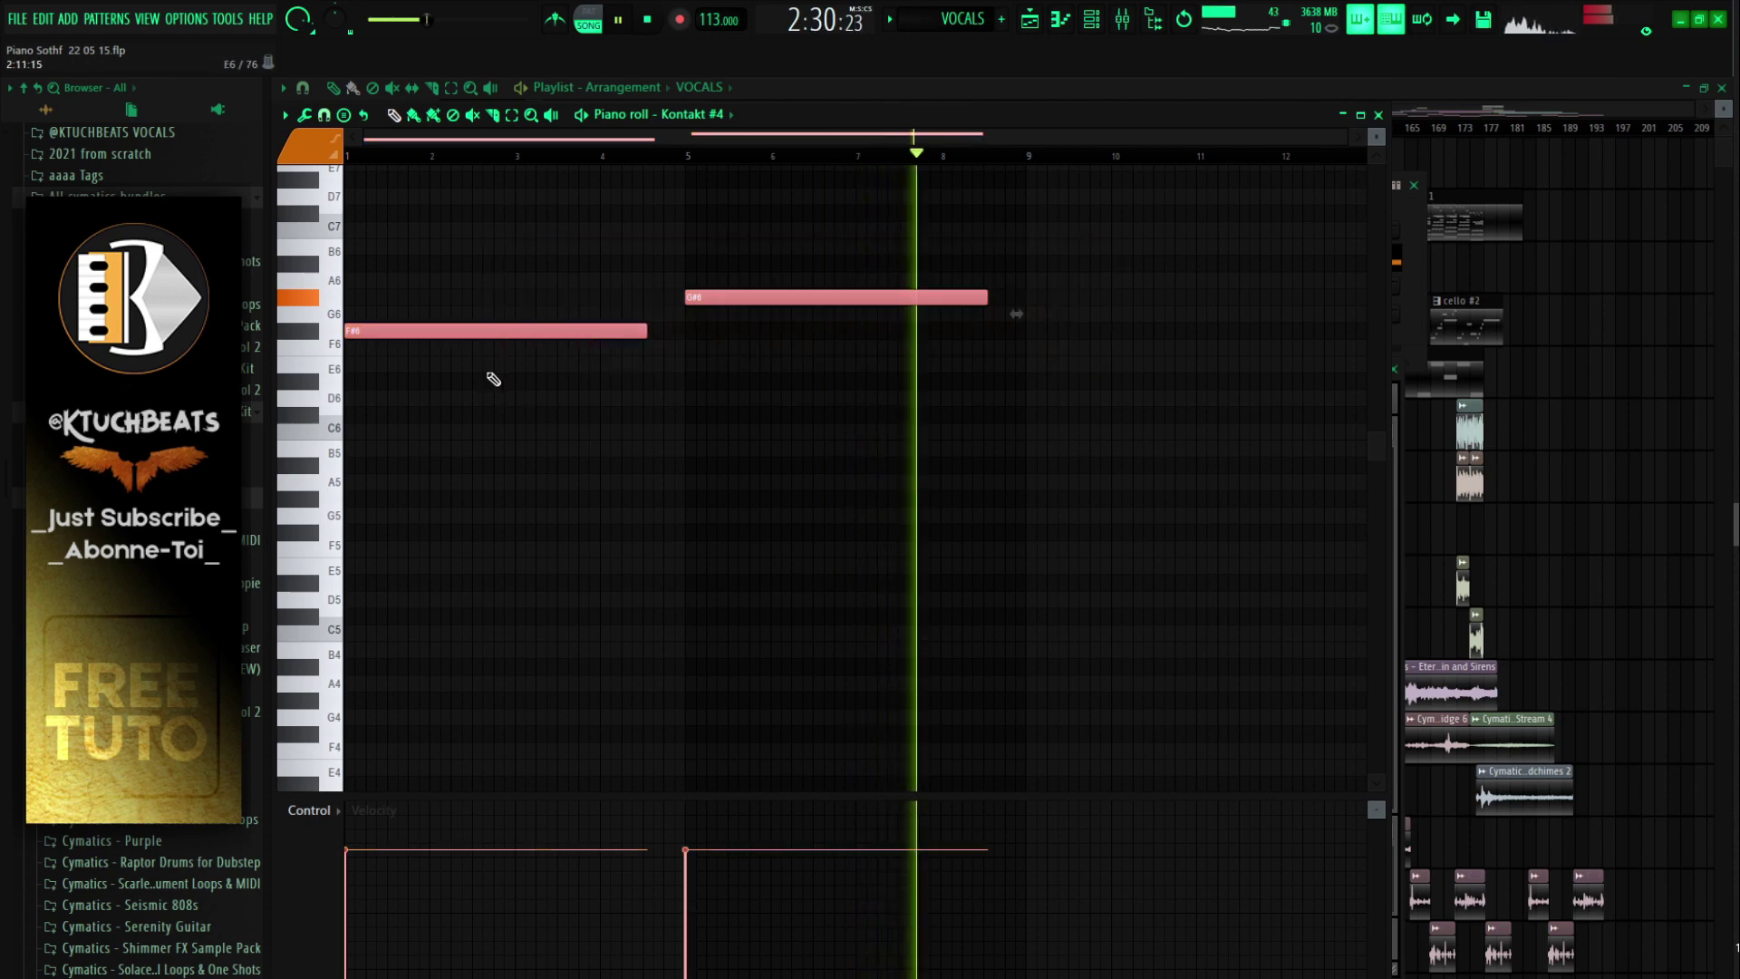
{"action": "left_click_drag", "start_coordinate": [439, 331], "coordinate": [1120, 332]}
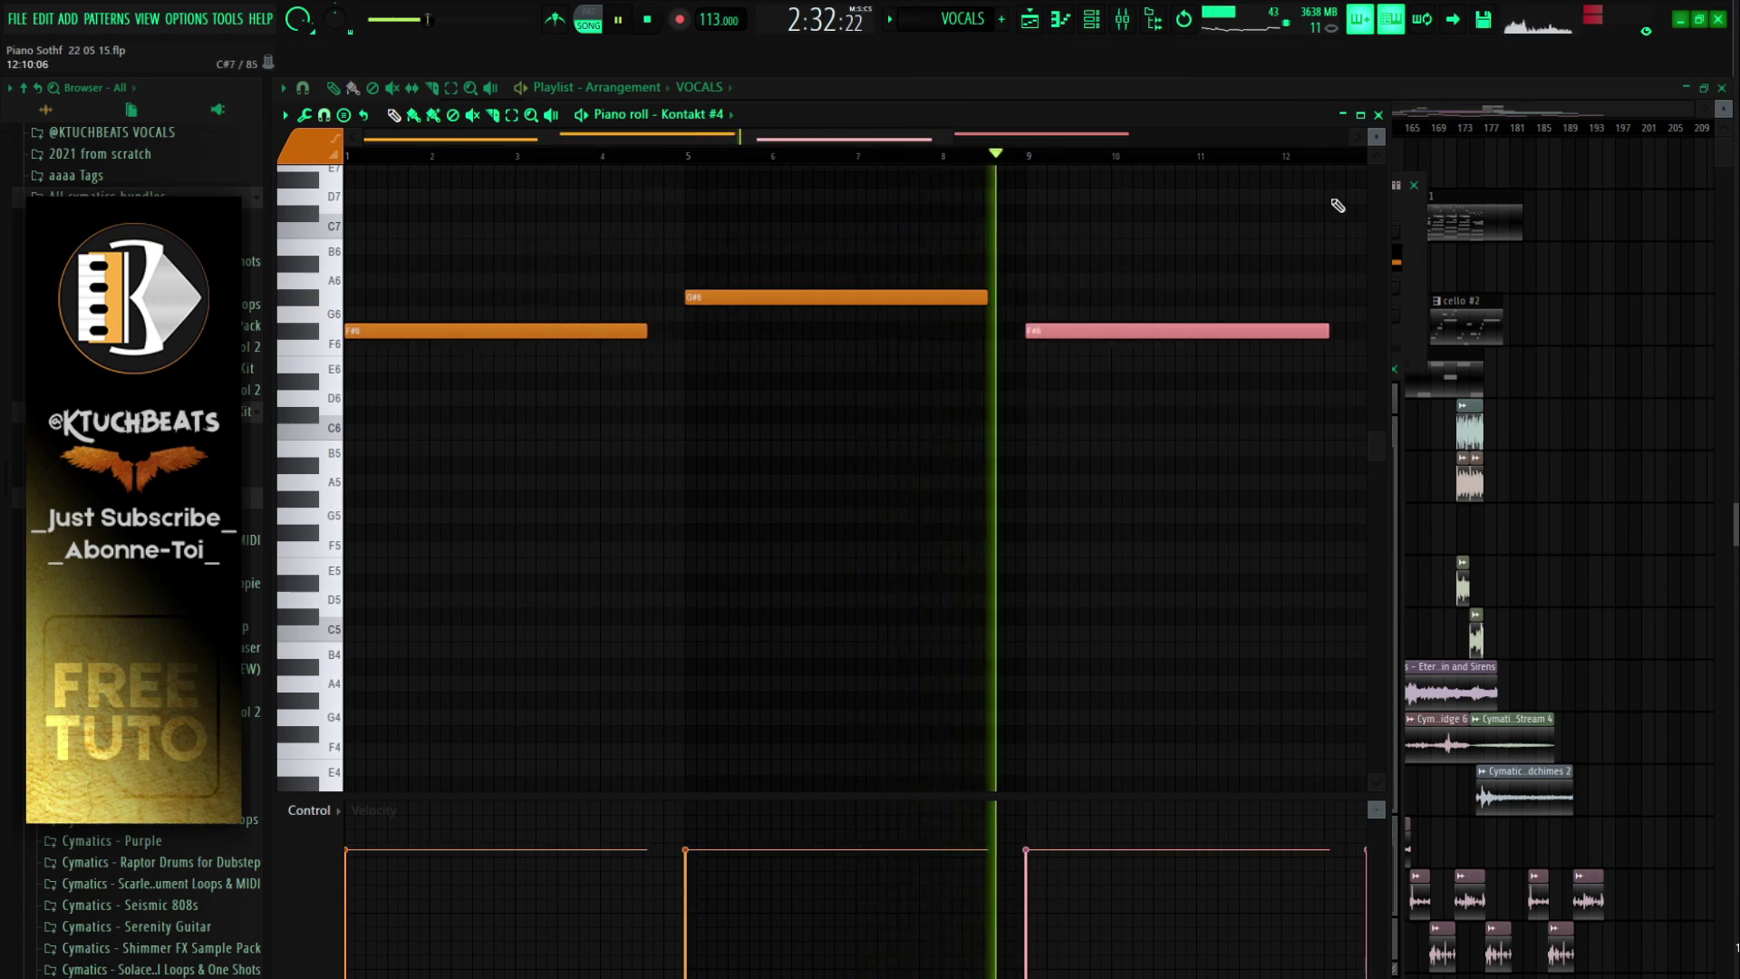
Step: Add a D#6 note at bar 10 shortened to 1 bar 13 steps' boundary grid, and a C7 note at bar 12 shortened to about 13 steps
{"action": "left_click", "coordinate": [1124, 386]}
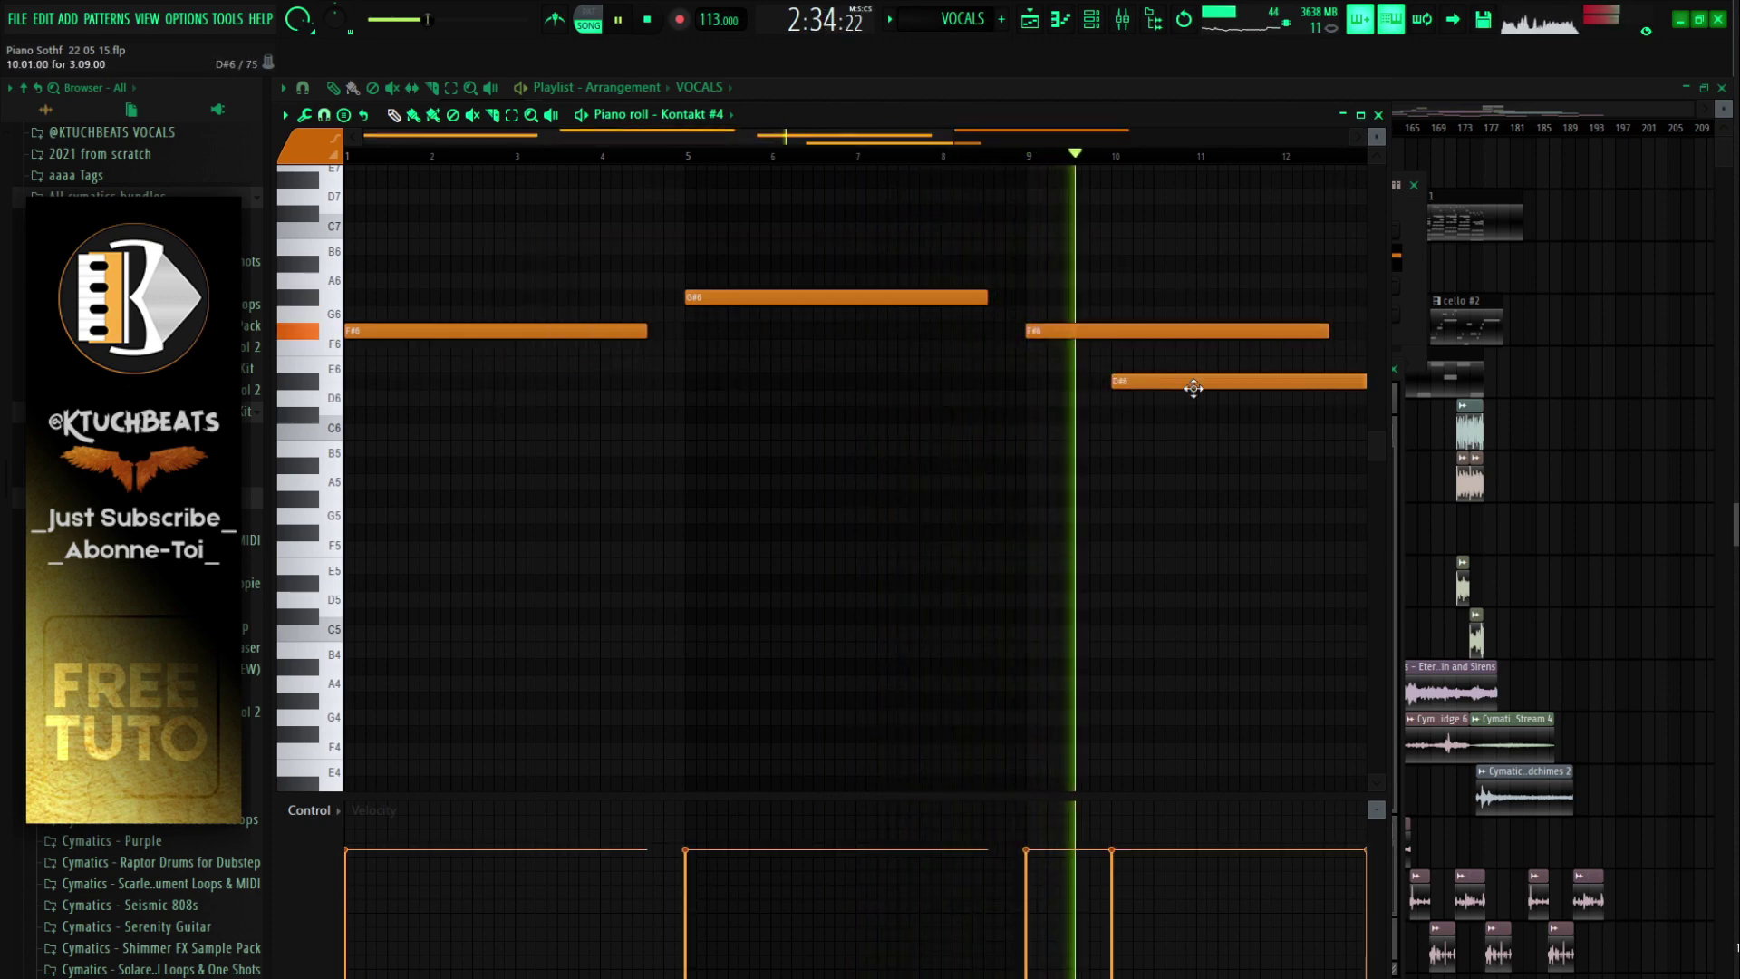
{"action": "scroll", "coordinate": [1085, 169], "scroll_direction": "down", "scroll_amount": 2}
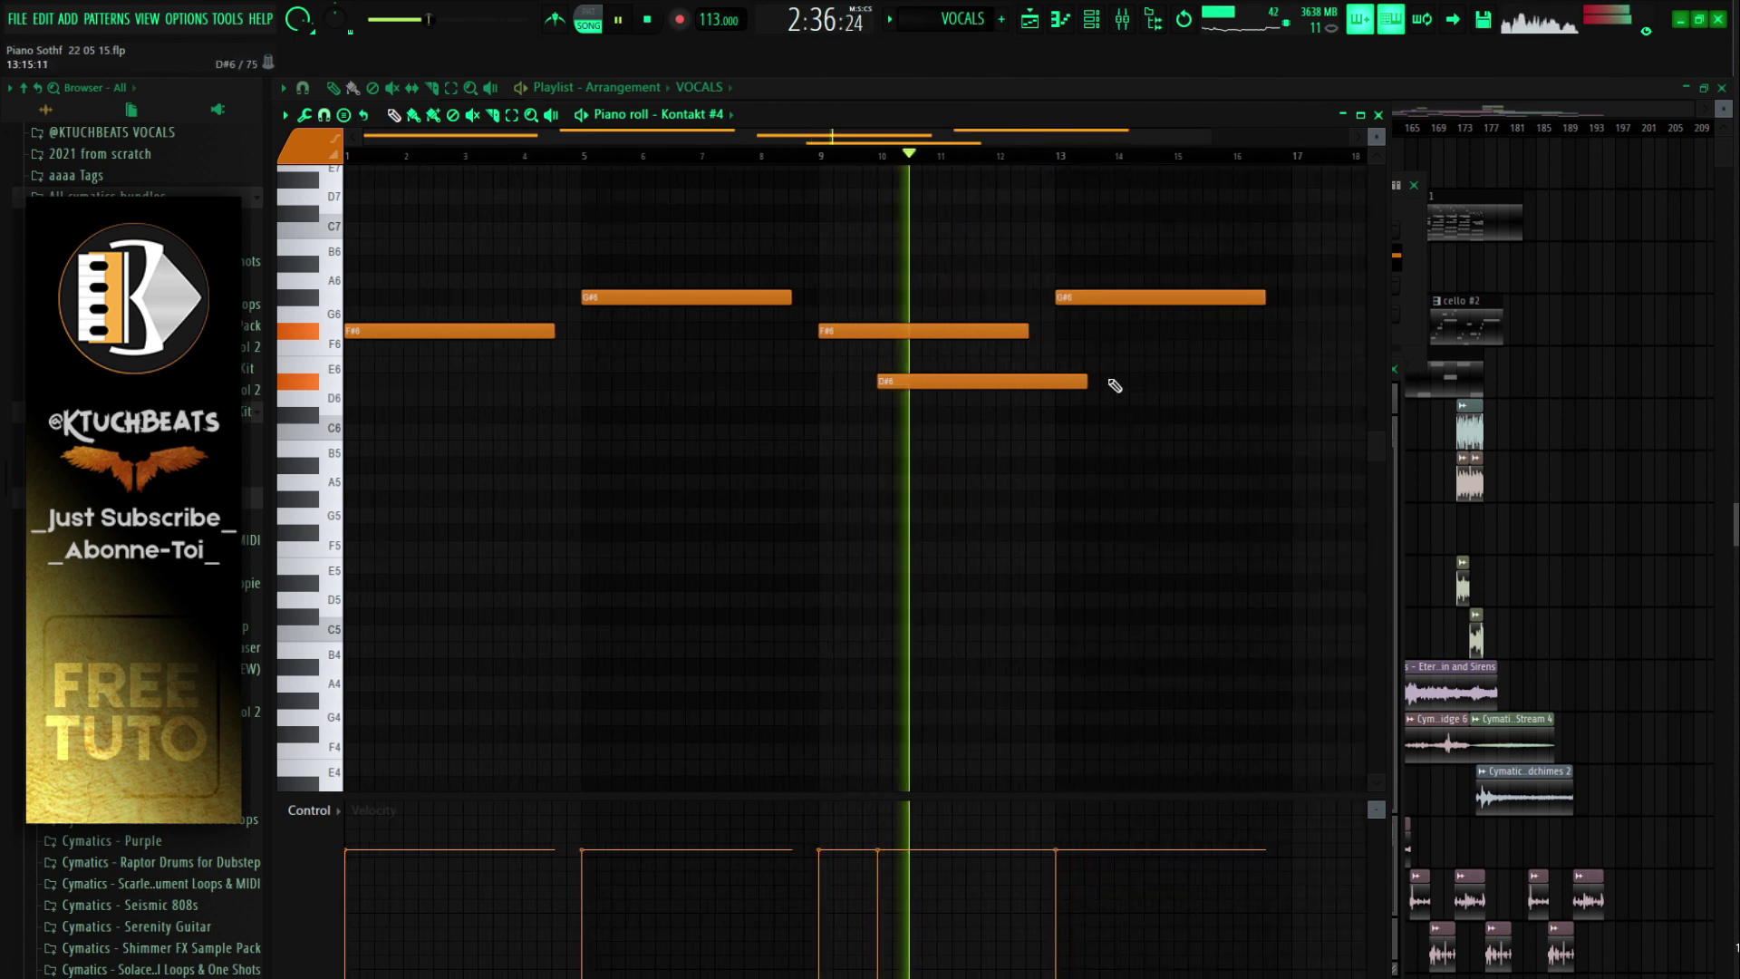
{"action": "left_click_drag", "start_coordinate": [1089, 381], "coordinate": [986, 382]}
{"action": "left_click", "coordinate": [1002, 231]}
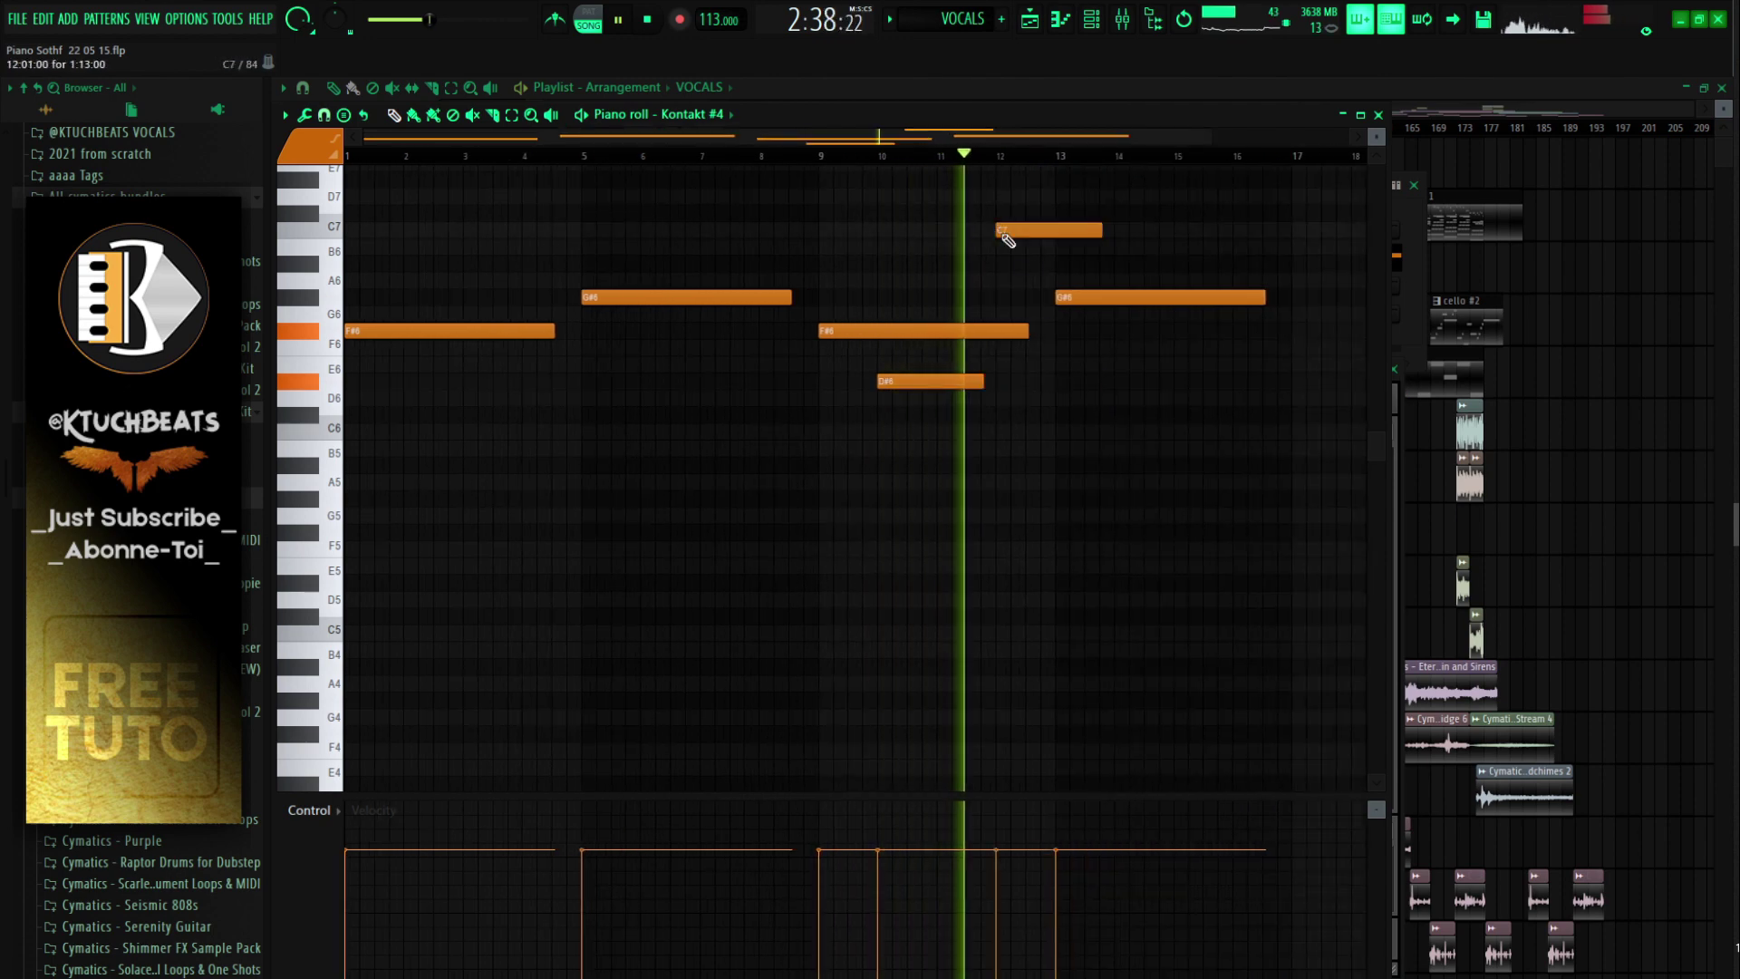
{"action": "left_click_drag", "start_coordinate": [1102, 232], "coordinate": [1043, 232]}
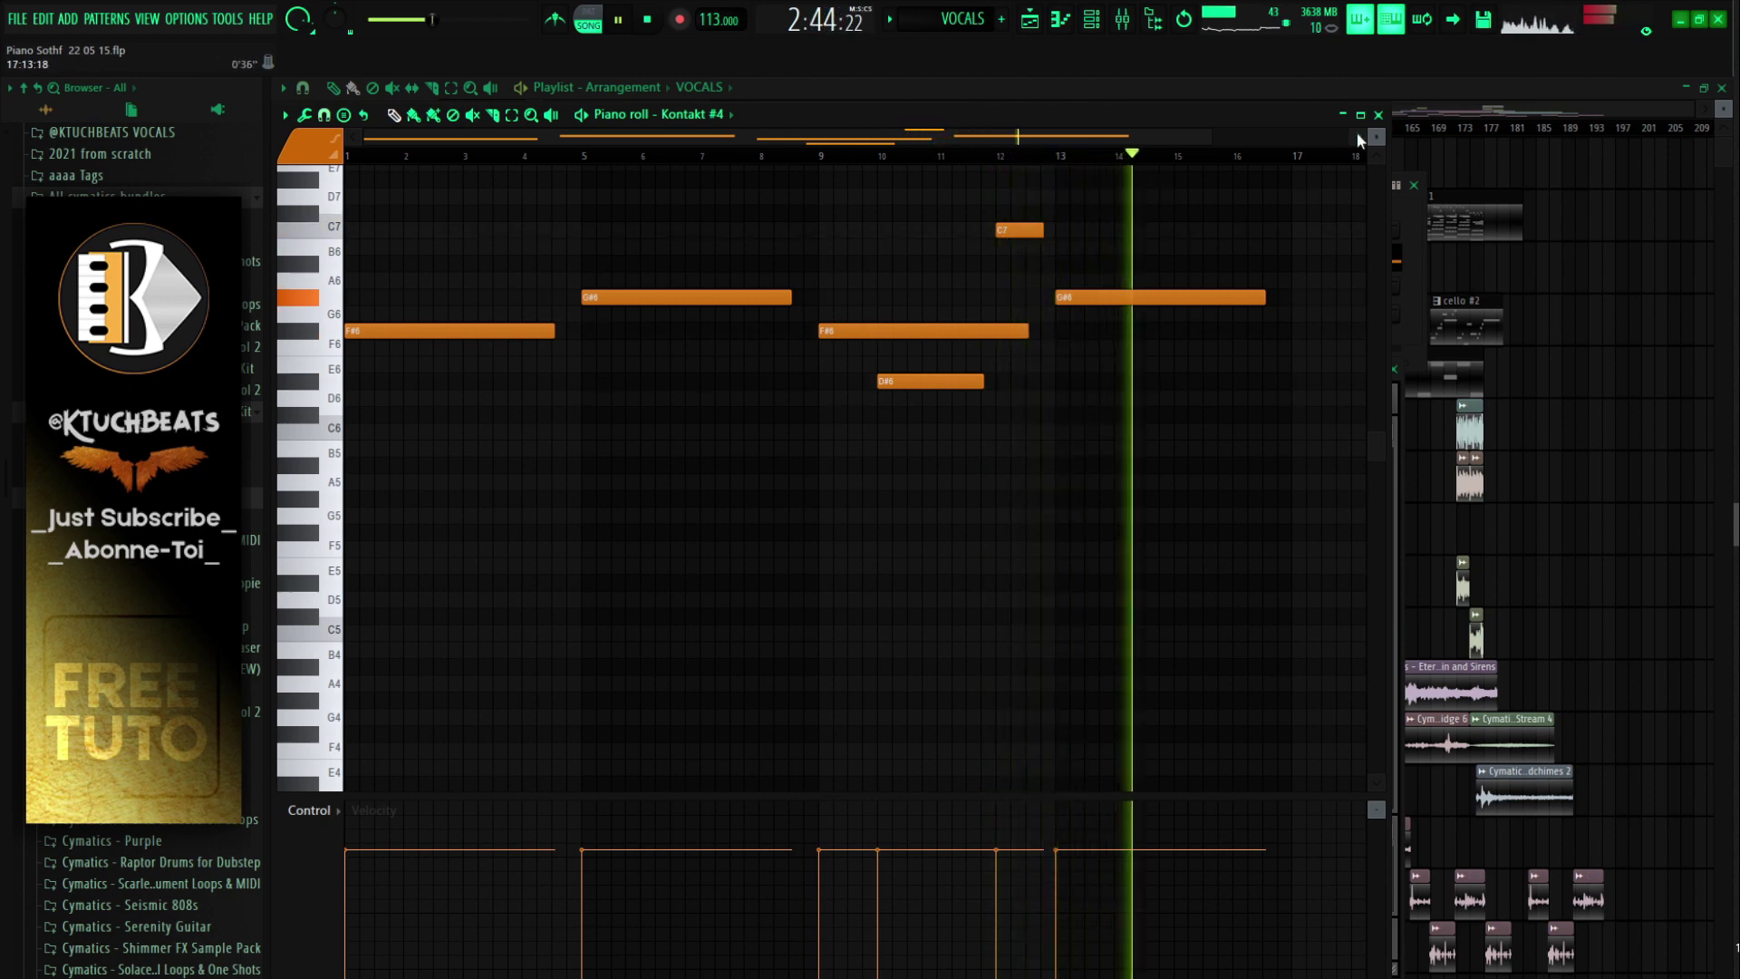
Step: Close the note editor, lower the Kontakt #4 channel volume and copy the VOCALS clip on Track 1 to bar 81
{"action": "left_click", "coordinate": [1379, 115]}
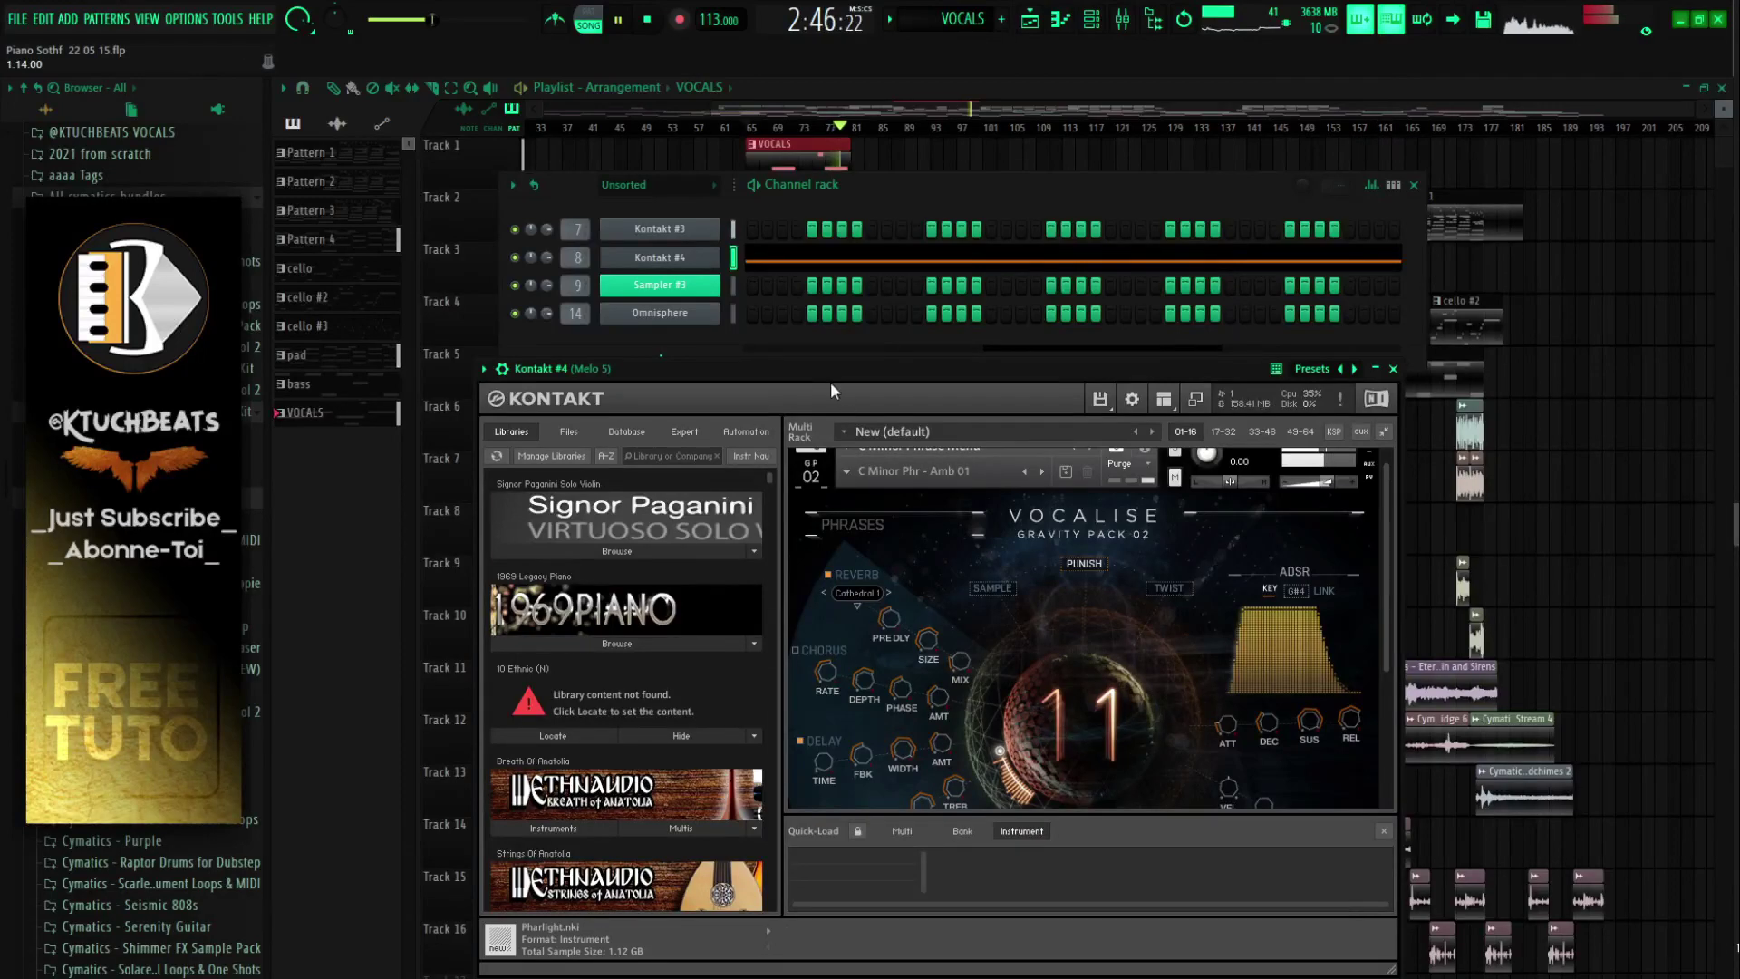
{"action": "left_click_drag", "start_coordinate": [546, 257], "coordinate": [547, 286]}
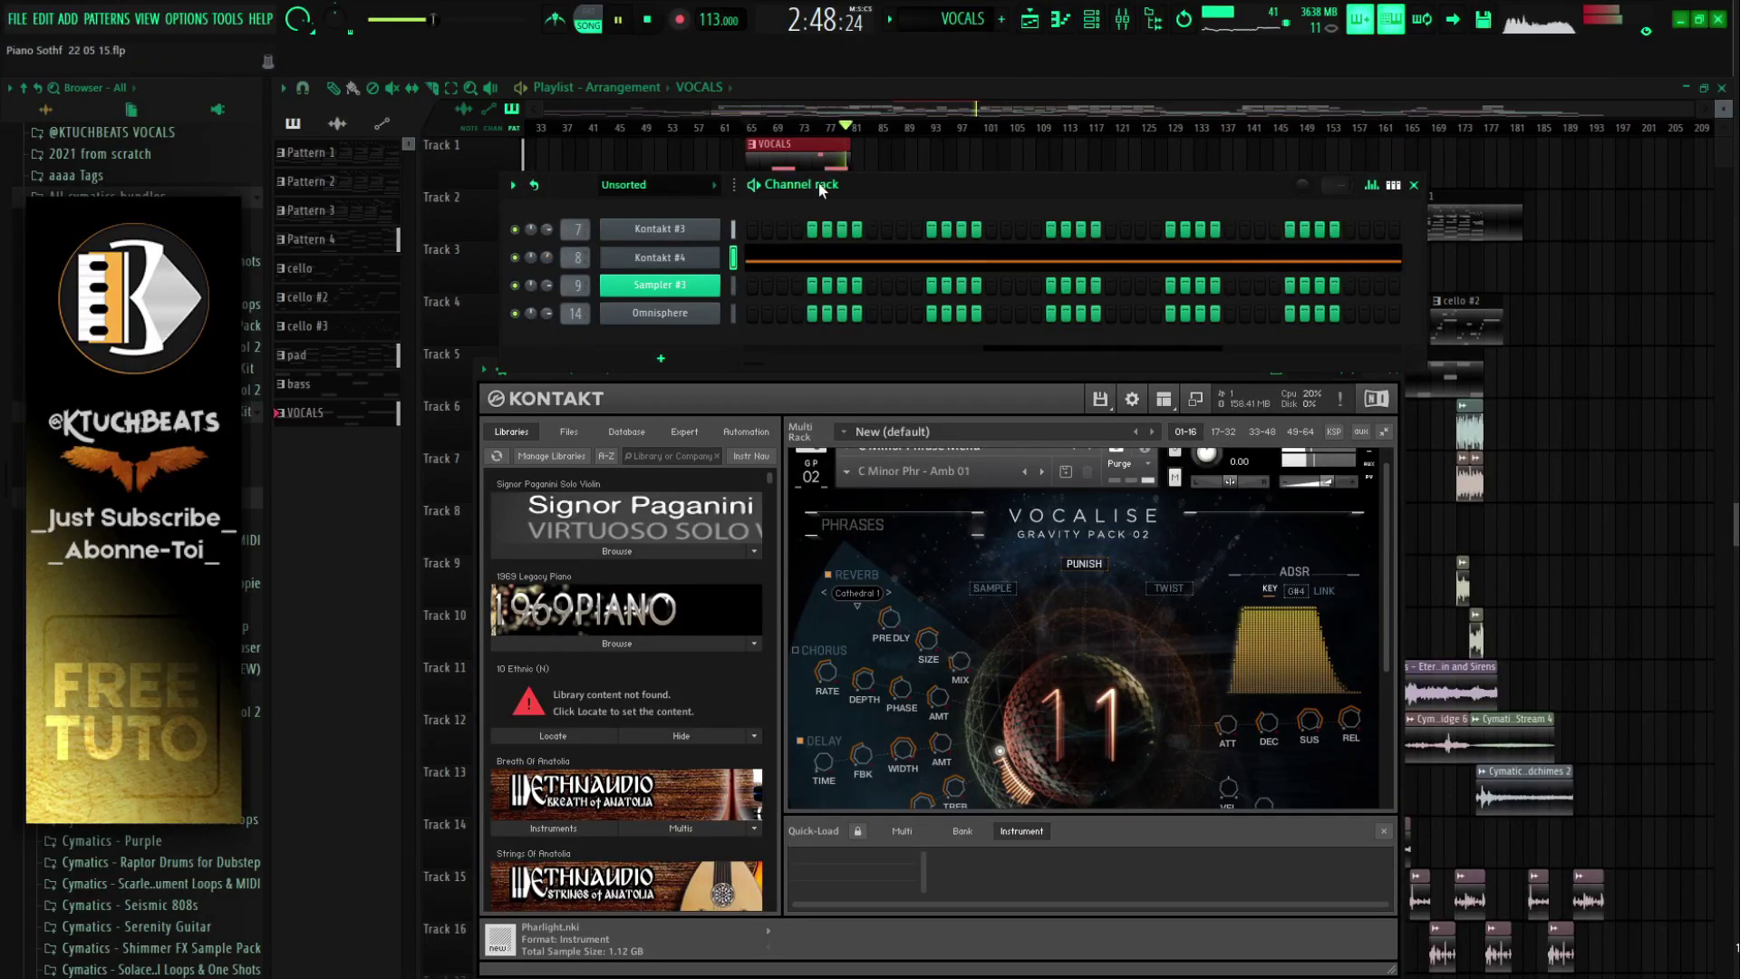
{"action": "left_click_drag", "start_coordinate": [802, 154], "coordinate": [904, 158]}
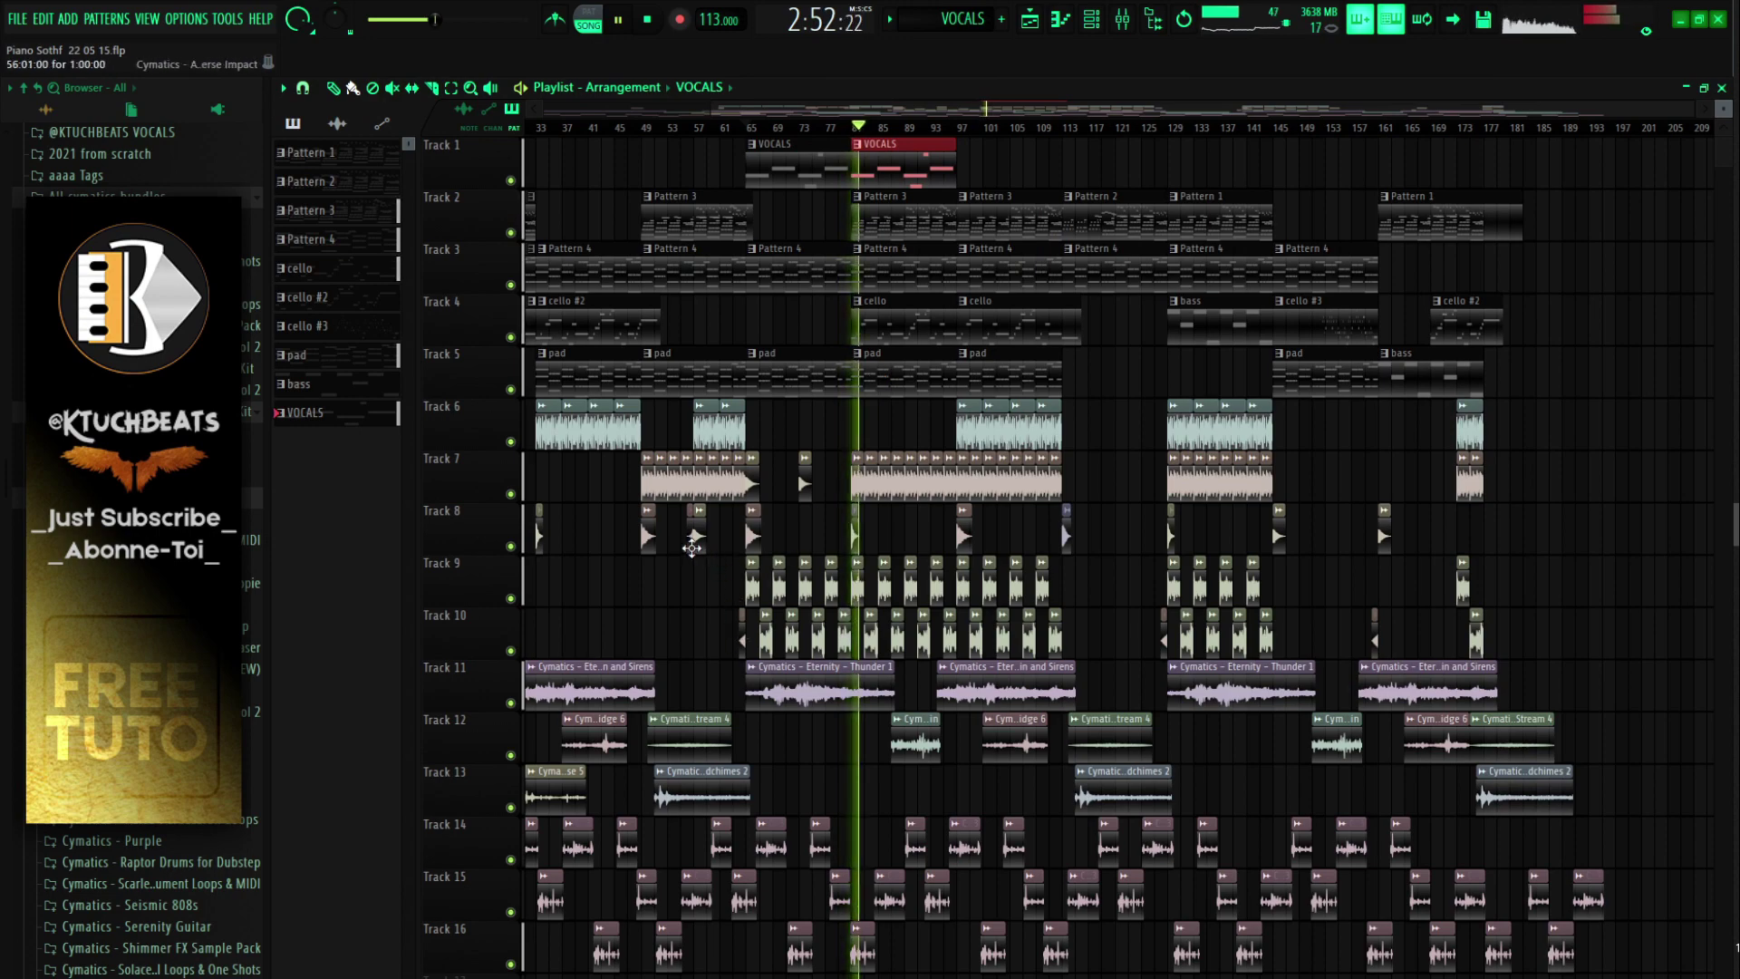
Step: Place the Cymatics Atlas Reverse Impact on Track 8 at bar 80 and cut the Pattern 4 and pad clips about half a bar before bar 81
{"action": "left_click", "coordinate": [692, 548]}
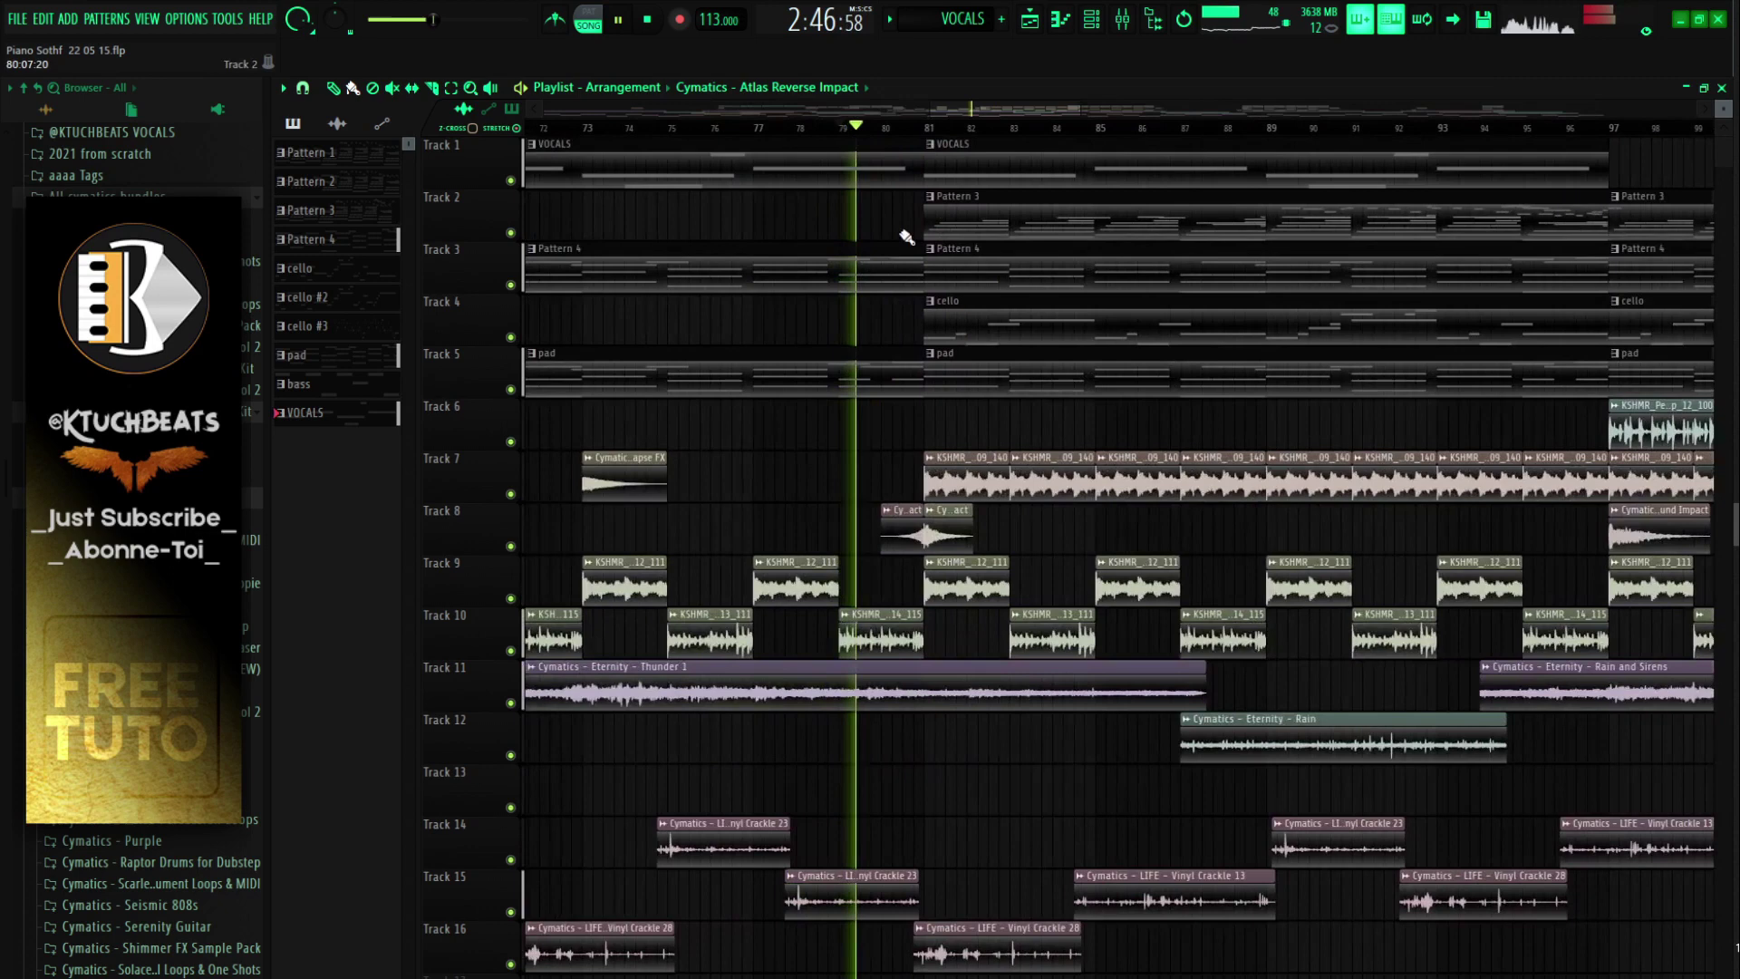
{"action": "left_click_drag", "start_coordinate": [901, 244], "coordinate": [902, 388]}
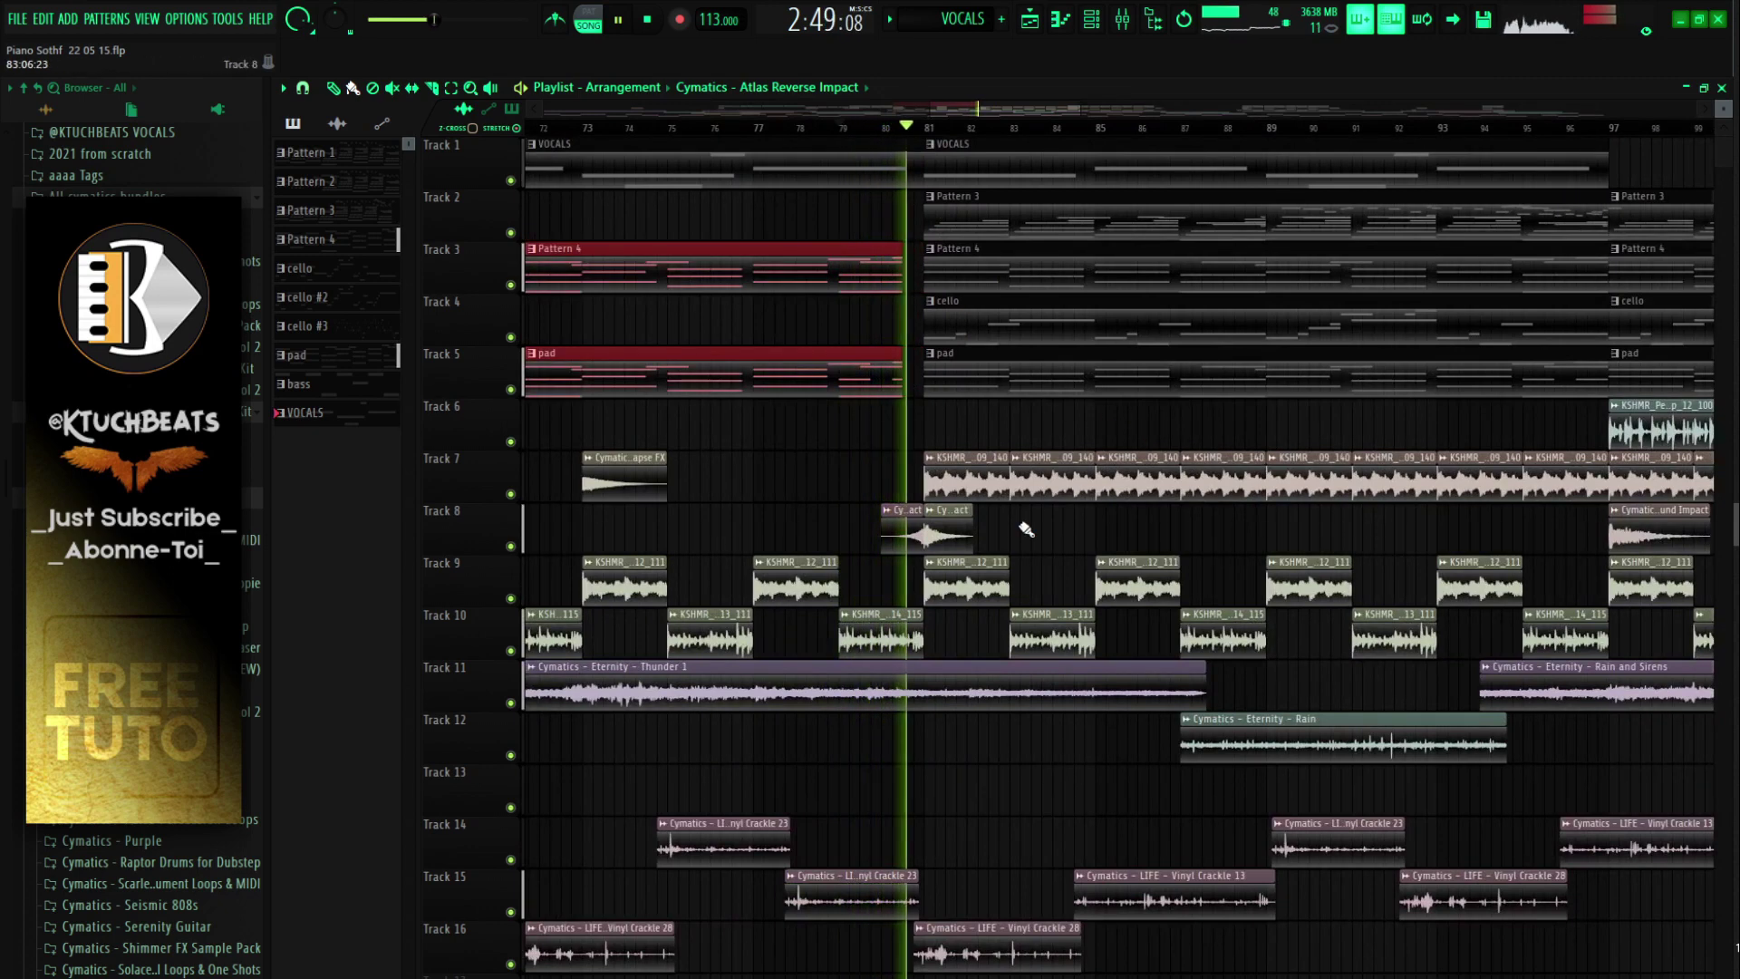
{"action": "left_click", "coordinate": [432, 88]}
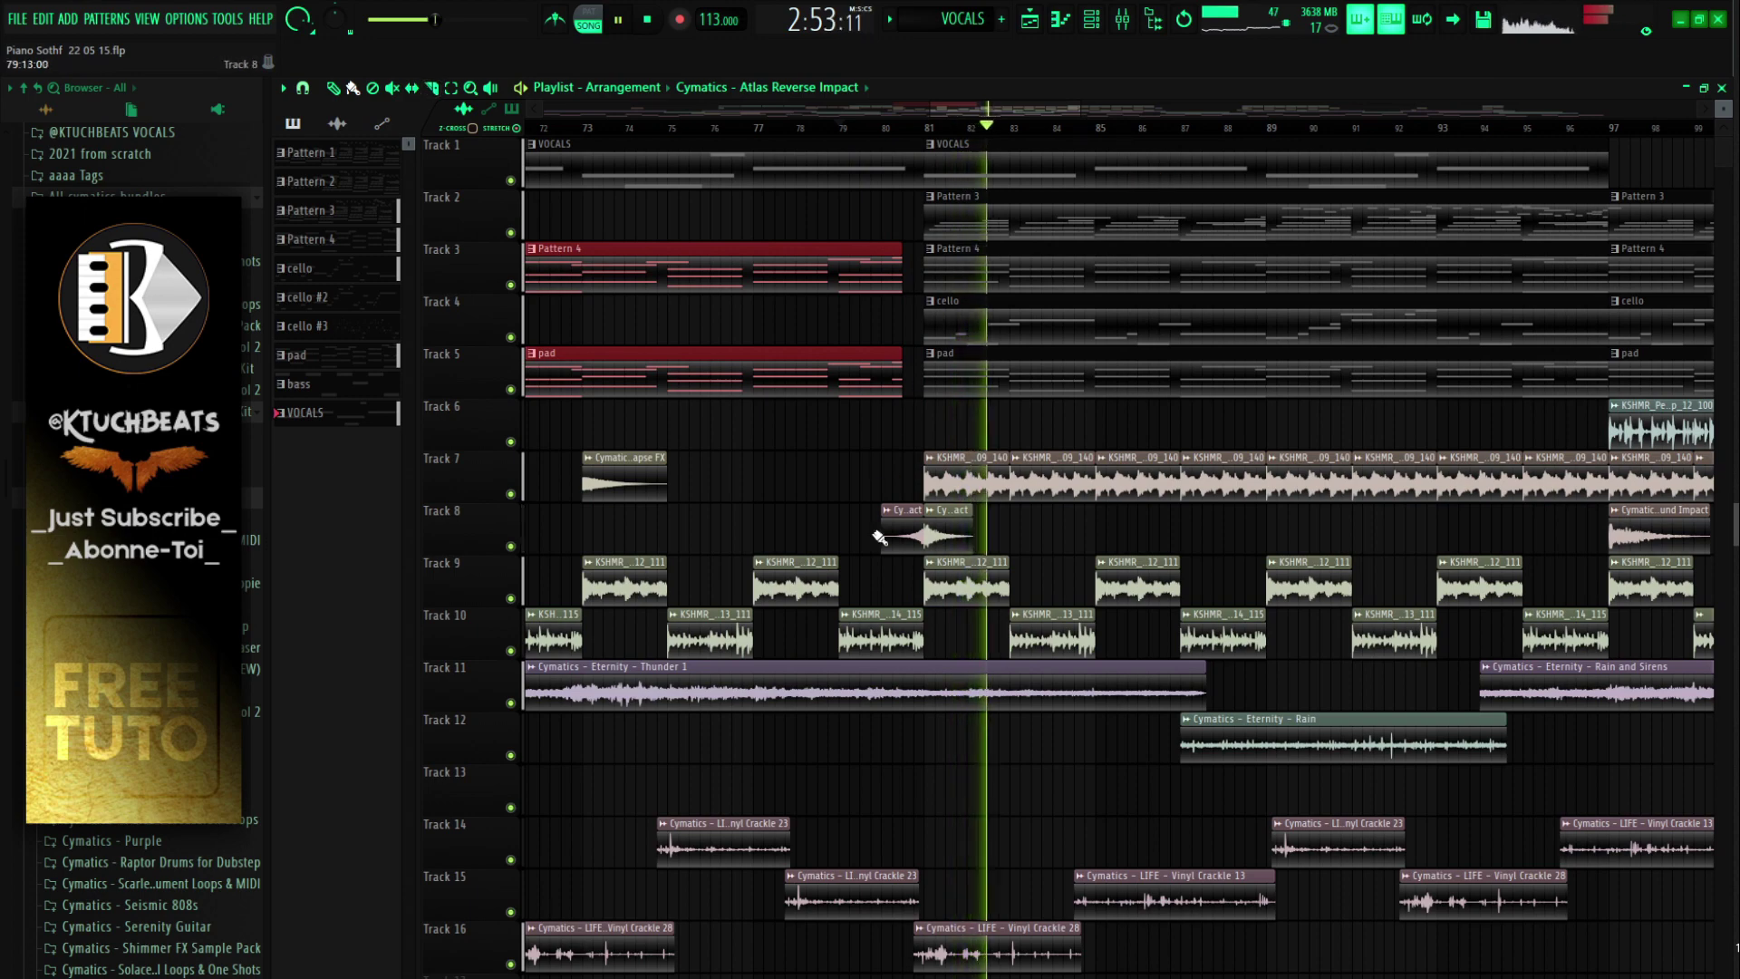
Step: Copy the two VOCALS clips on Track 1 to bars 145 and 161 and save the project
{"action": "scroll", "coordinate": [859, 136], "scroll_direction": "down", "scroll_amount": 5}
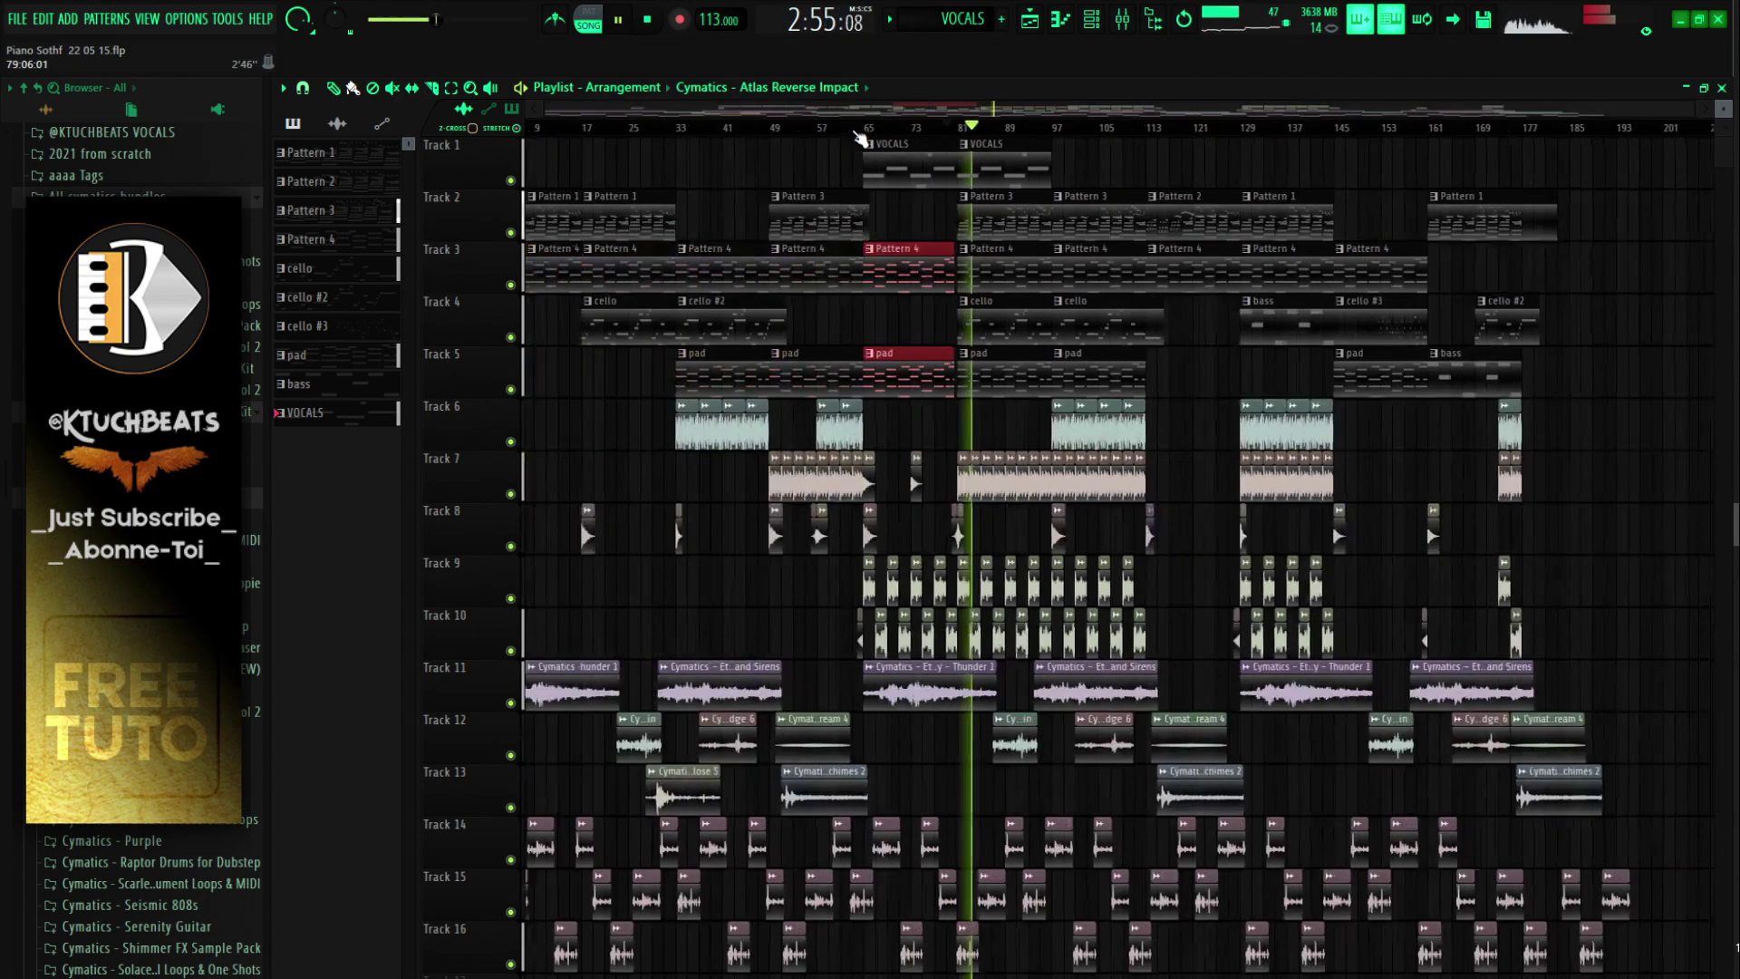
{"action": "scroll", "coordinate": [859, 138], "scroll_direction": "down", "scroll_amount": 1}
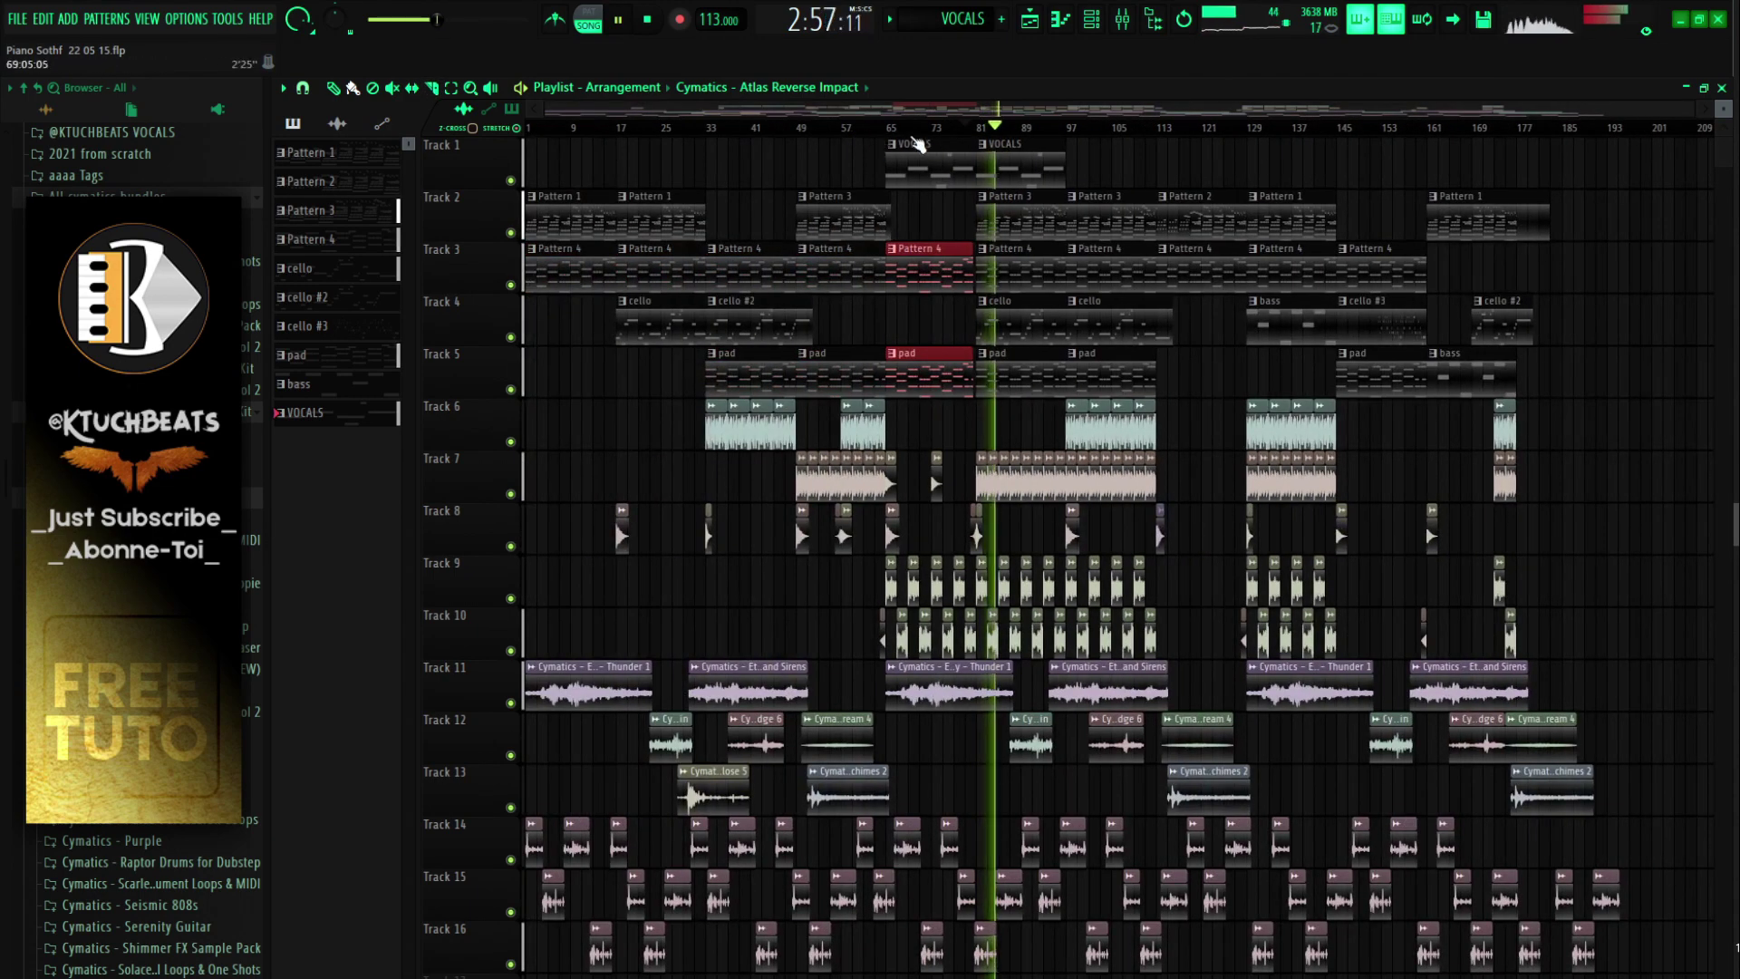
{"action": "left_click_drag", "start_coordinate": [1098, 167], "coordinate": [1383, 153]}
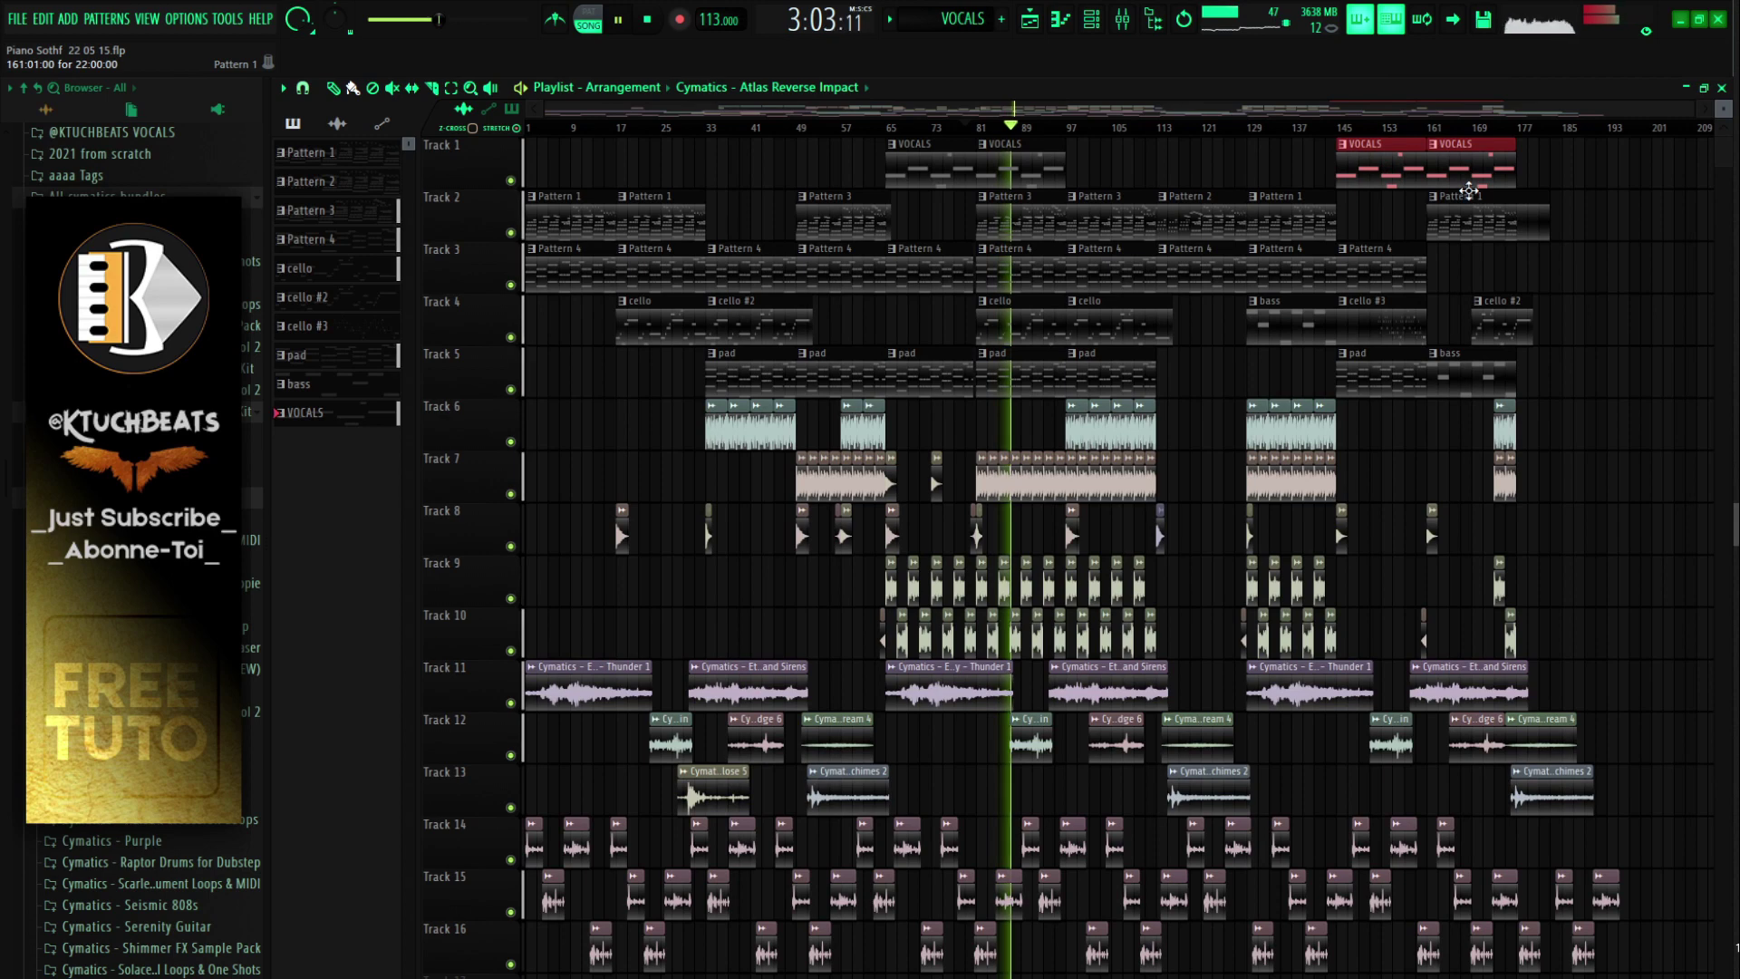
{"action": "key", "text": "ctrl+s"}
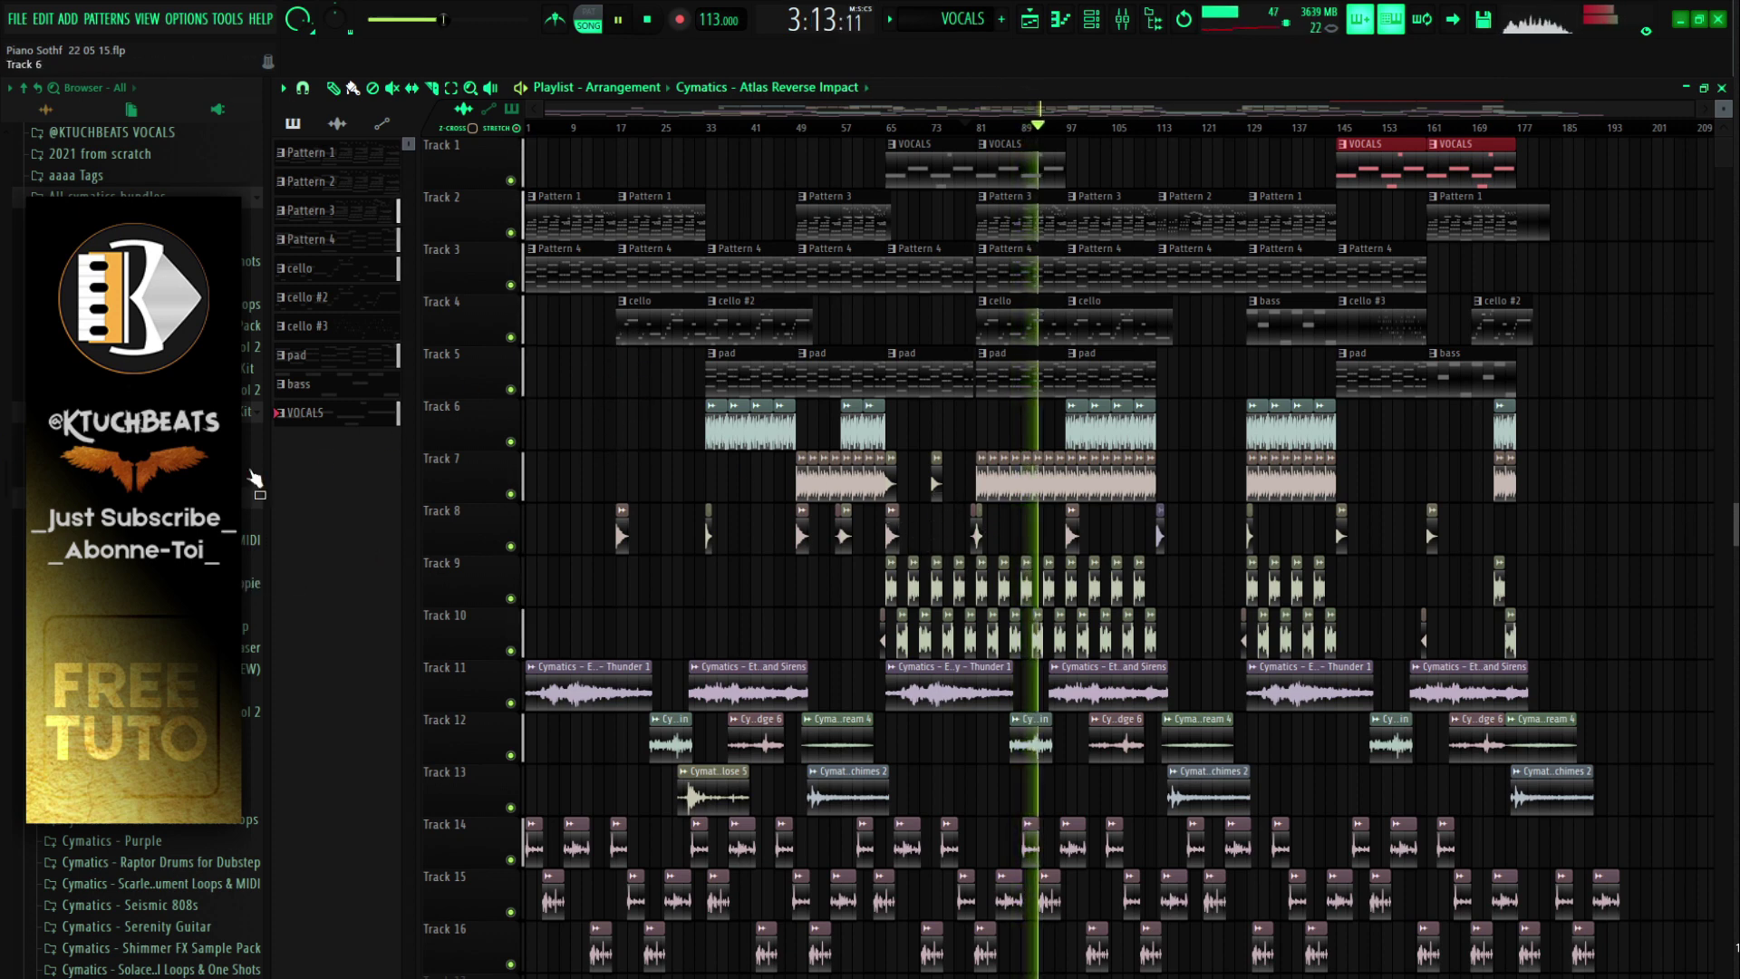
{"action": "scroll", "coordinate": [136, 544], "scroll_direction": "down", "scroll_amount": 5}
{"action": "scroll", "coordinate": [136, 544], "scroll_direction": "up", "scroll_amount": 4}
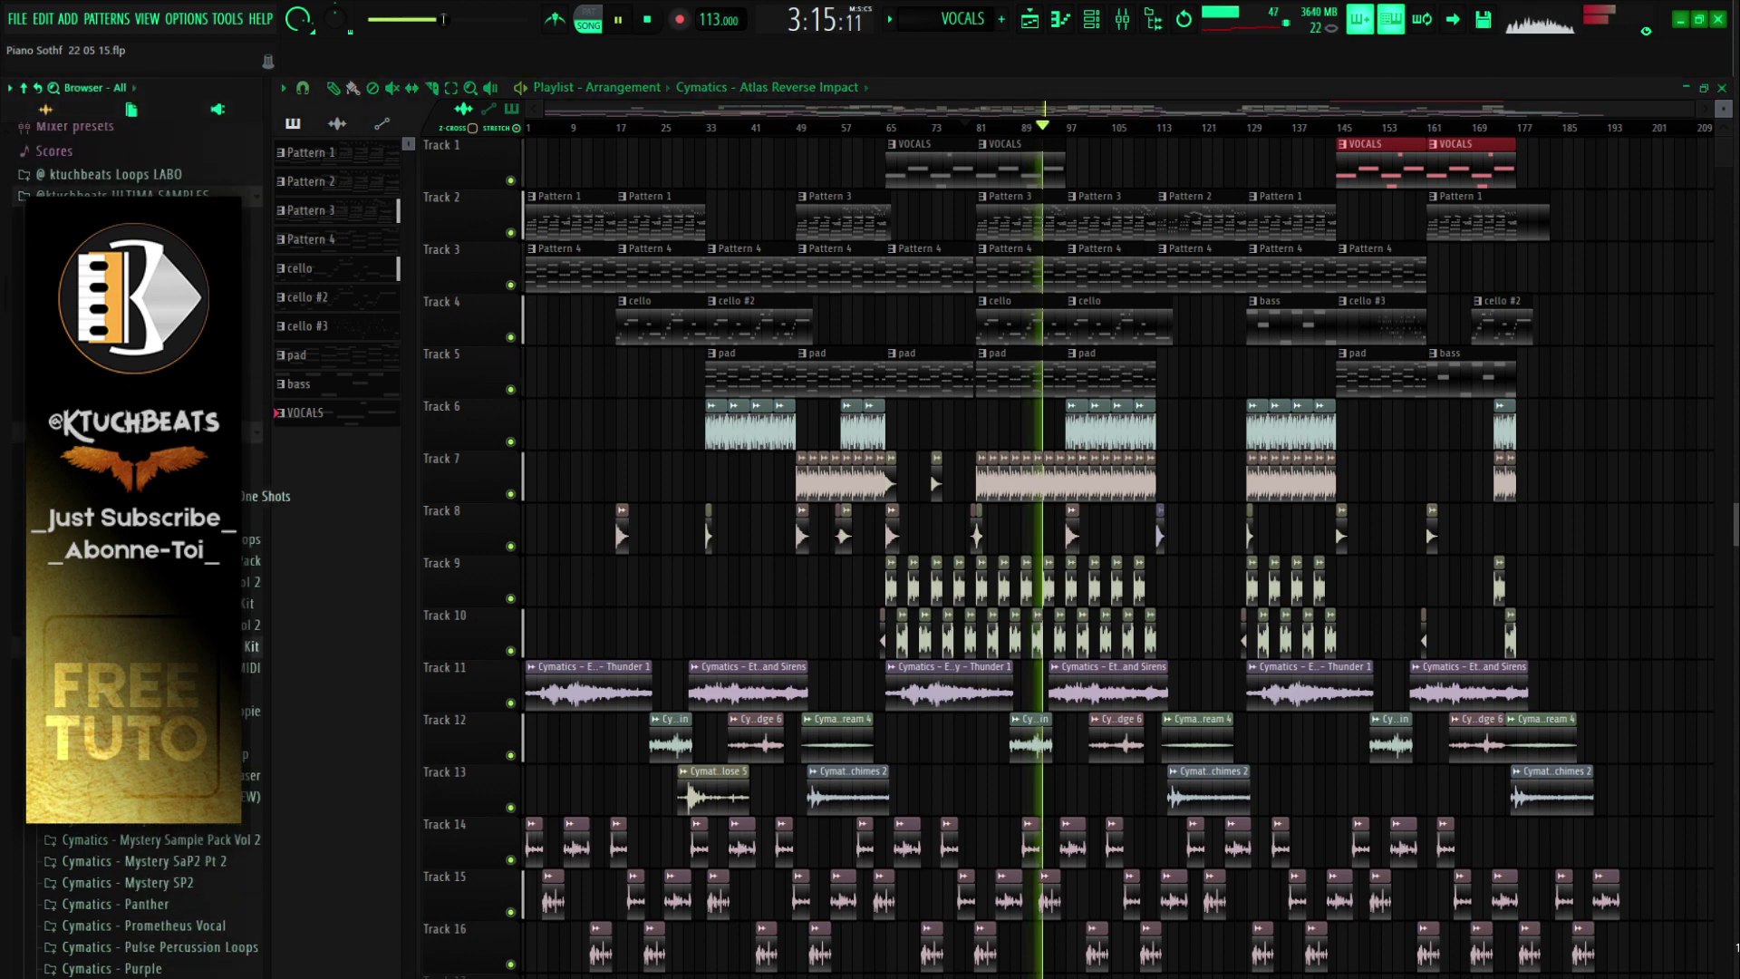
{"action": "left_click", "coordinate": [136, 432]}
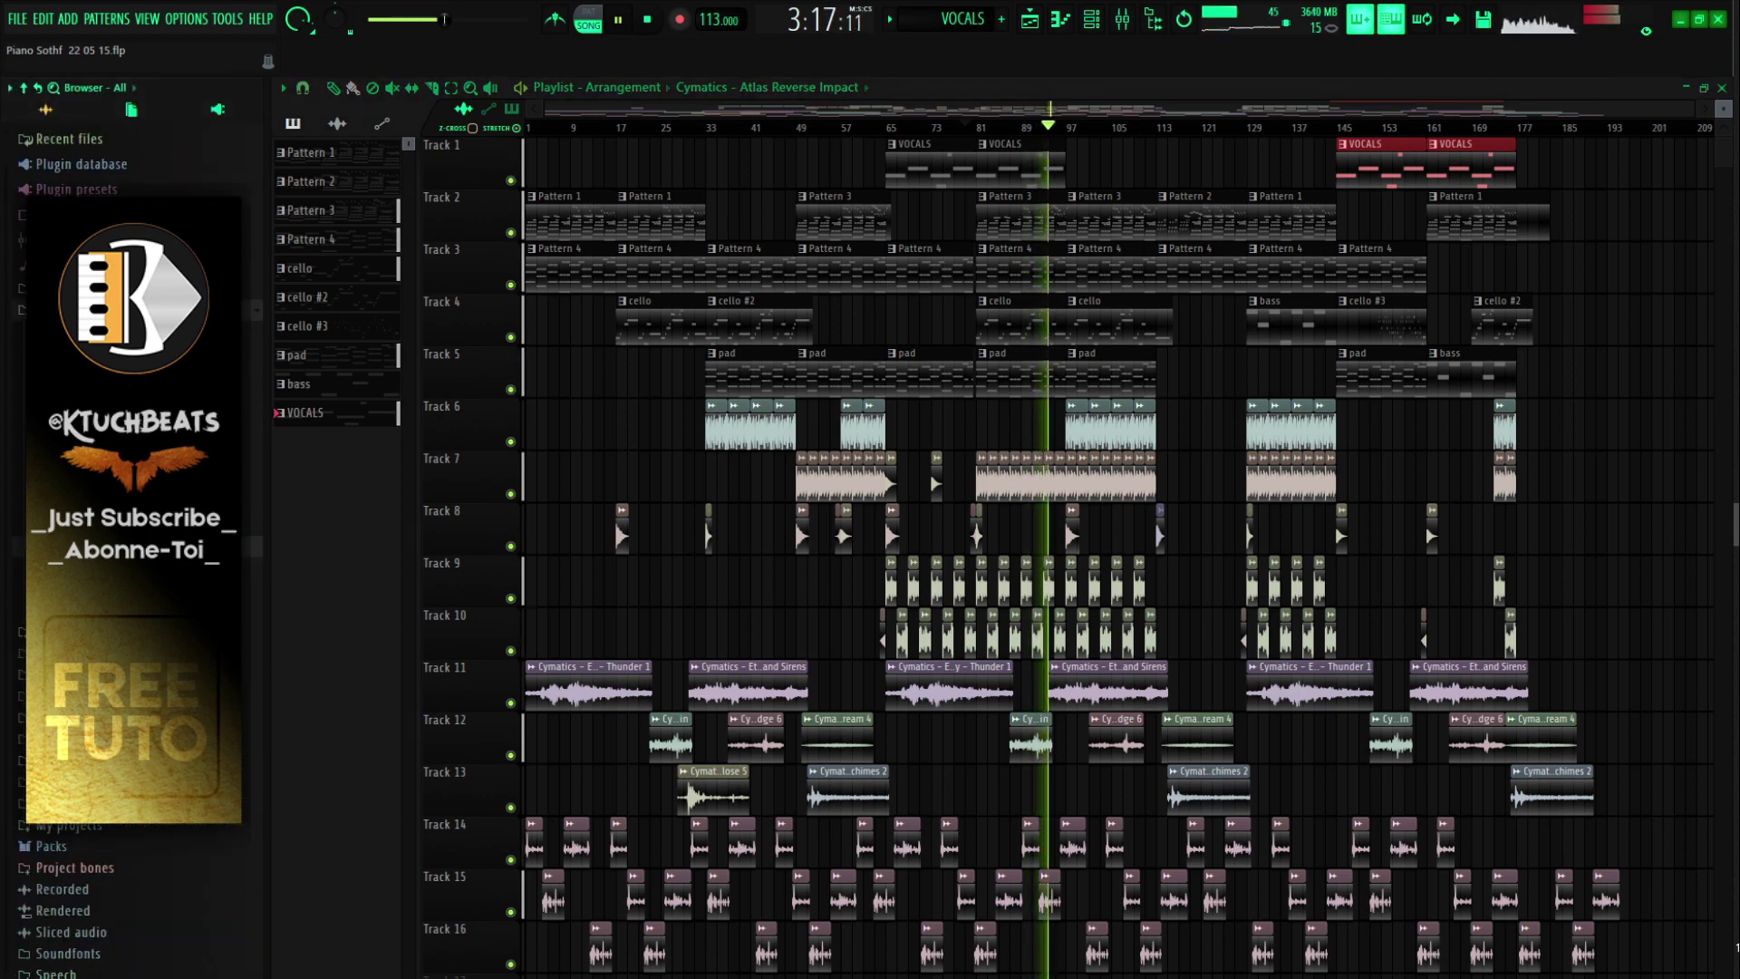
{"action": "left_click", "coordinate": [136, 610]}
{"action": "scroll", "coordinate": [136, 543], "scroll_direction": "down", "scroll_amount": 8}
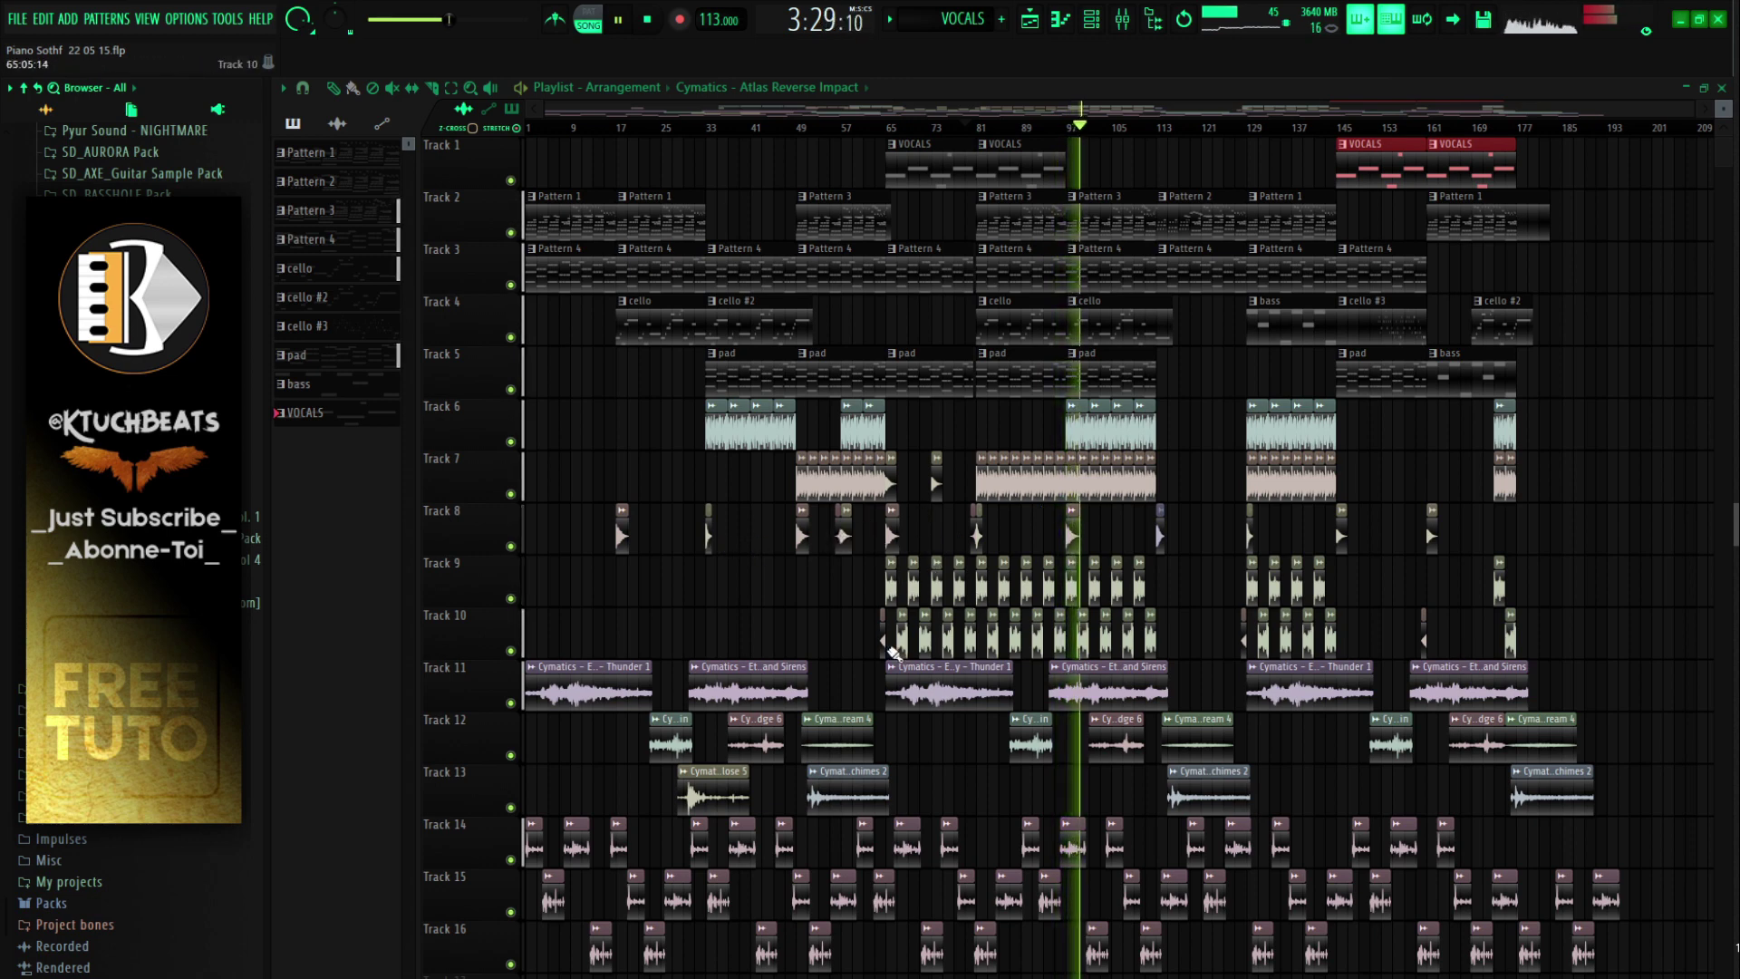
Step: Add copies of the Cymatics Atlas Reverse Impact clip on Track 8 at bars 96, 112 and 144
{"action": "left_click", "coordinate": [1069, 517]}
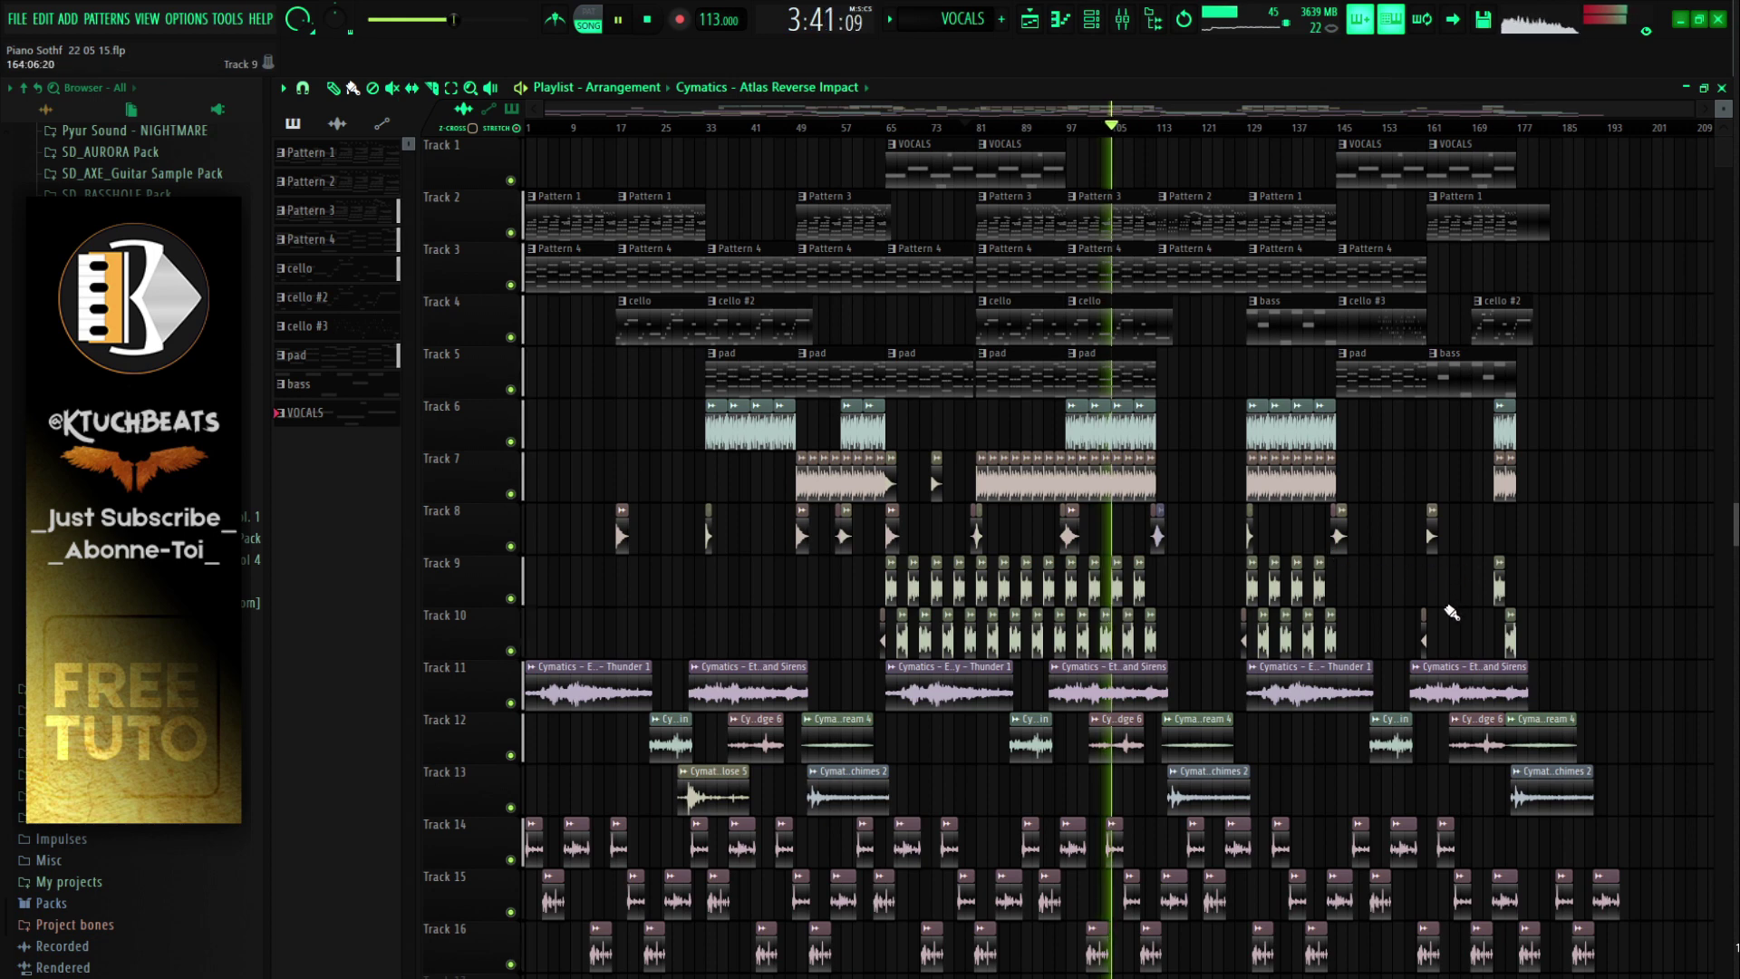
Step: Place the Cymatics Collapse FX clip on Track 8 at bar 177 and the Cosmic Reverse Cymbal at bar 176
{"action": "left_click", "coordinate": [1538, 532]}
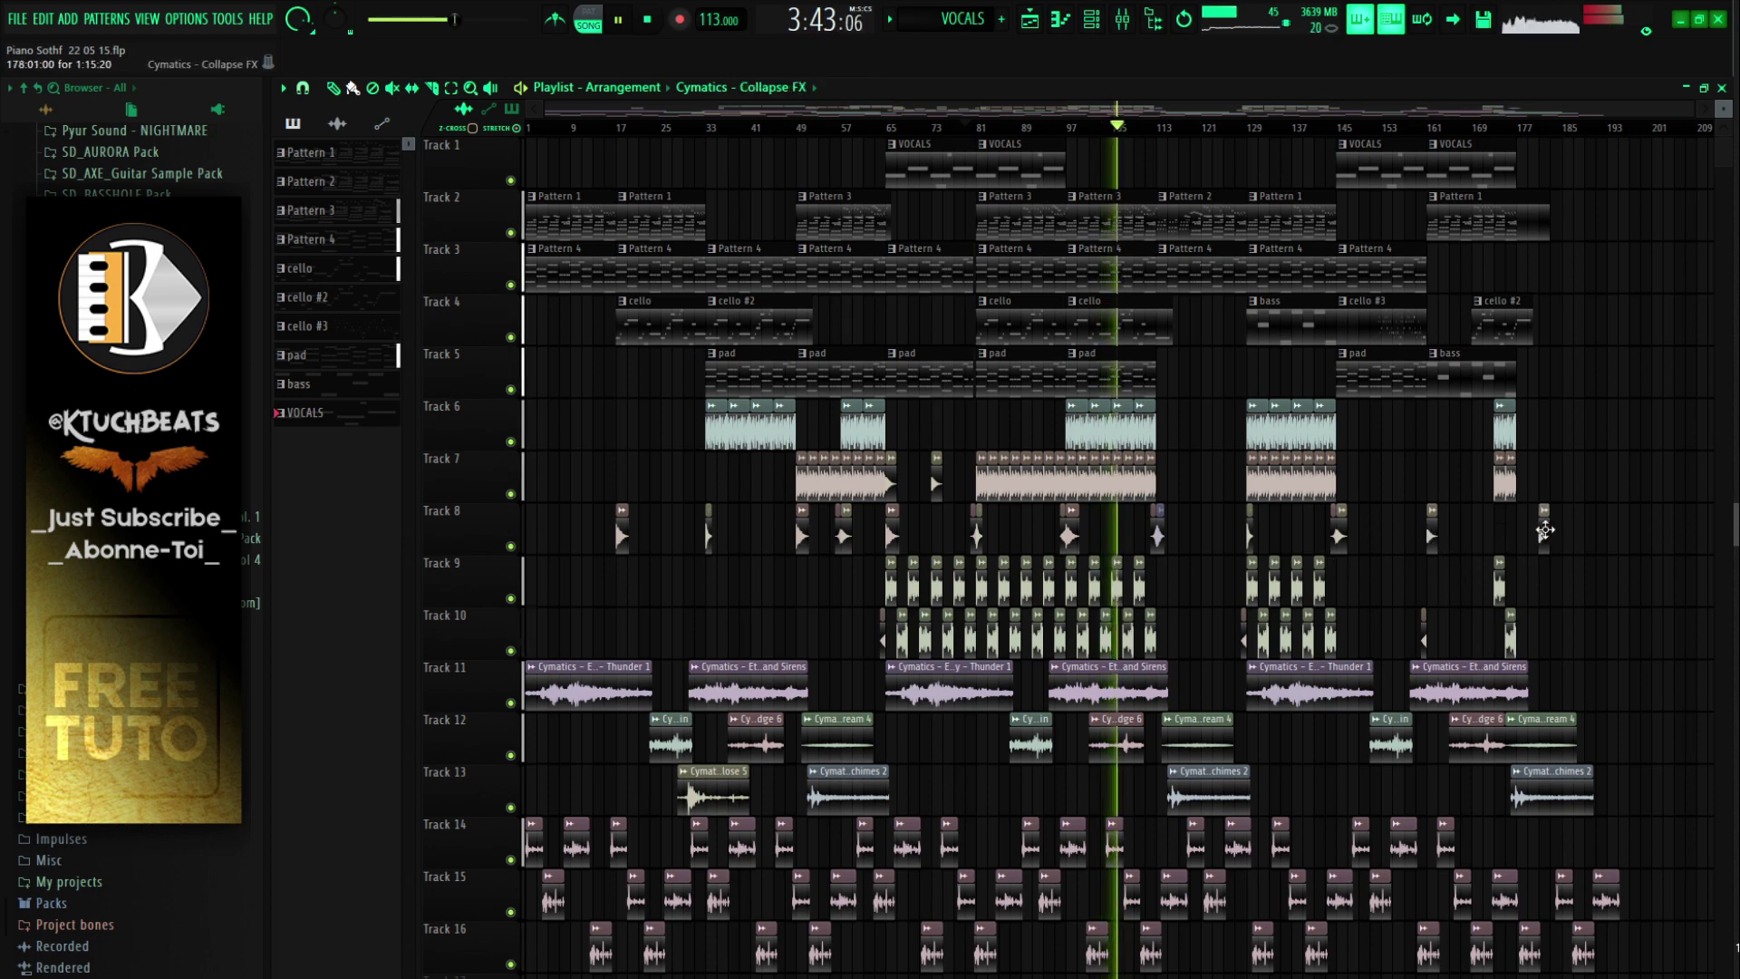
{"action": "left_click_drag", "start_coordinate": [1529, 534], "coordinate": [1524, 536]}
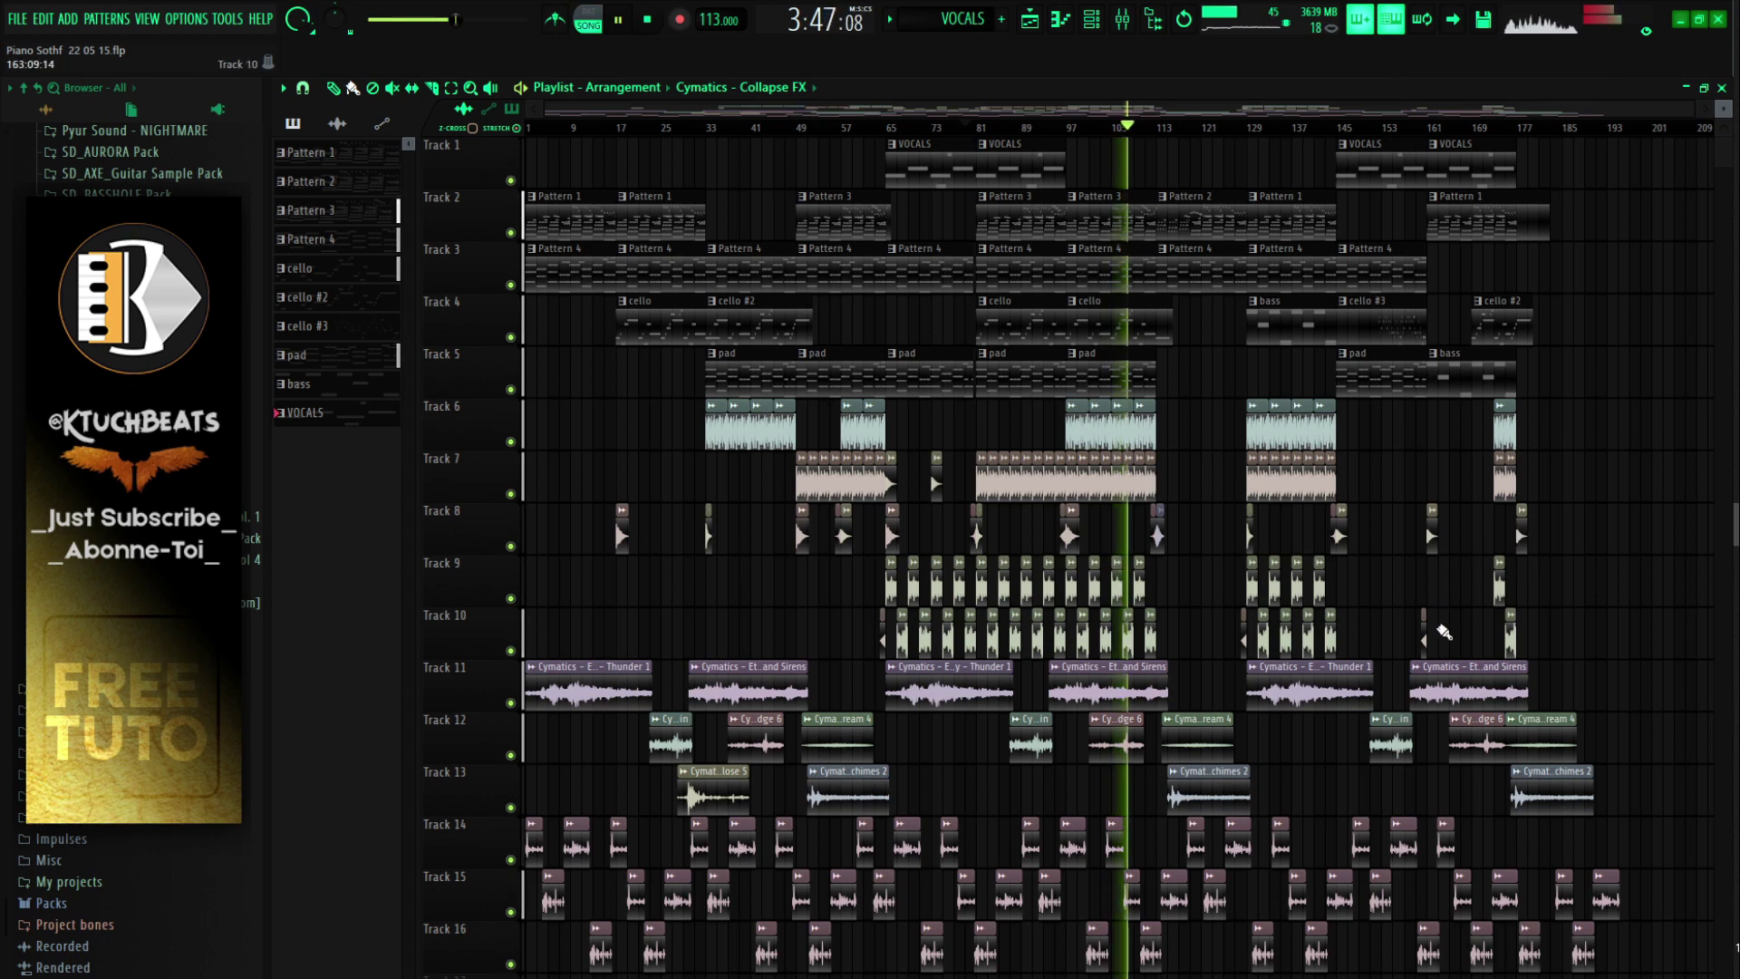
{"action": "left_click_drag", "start_coordinate": [1484, 641], "coordinate": [1533, 621]}
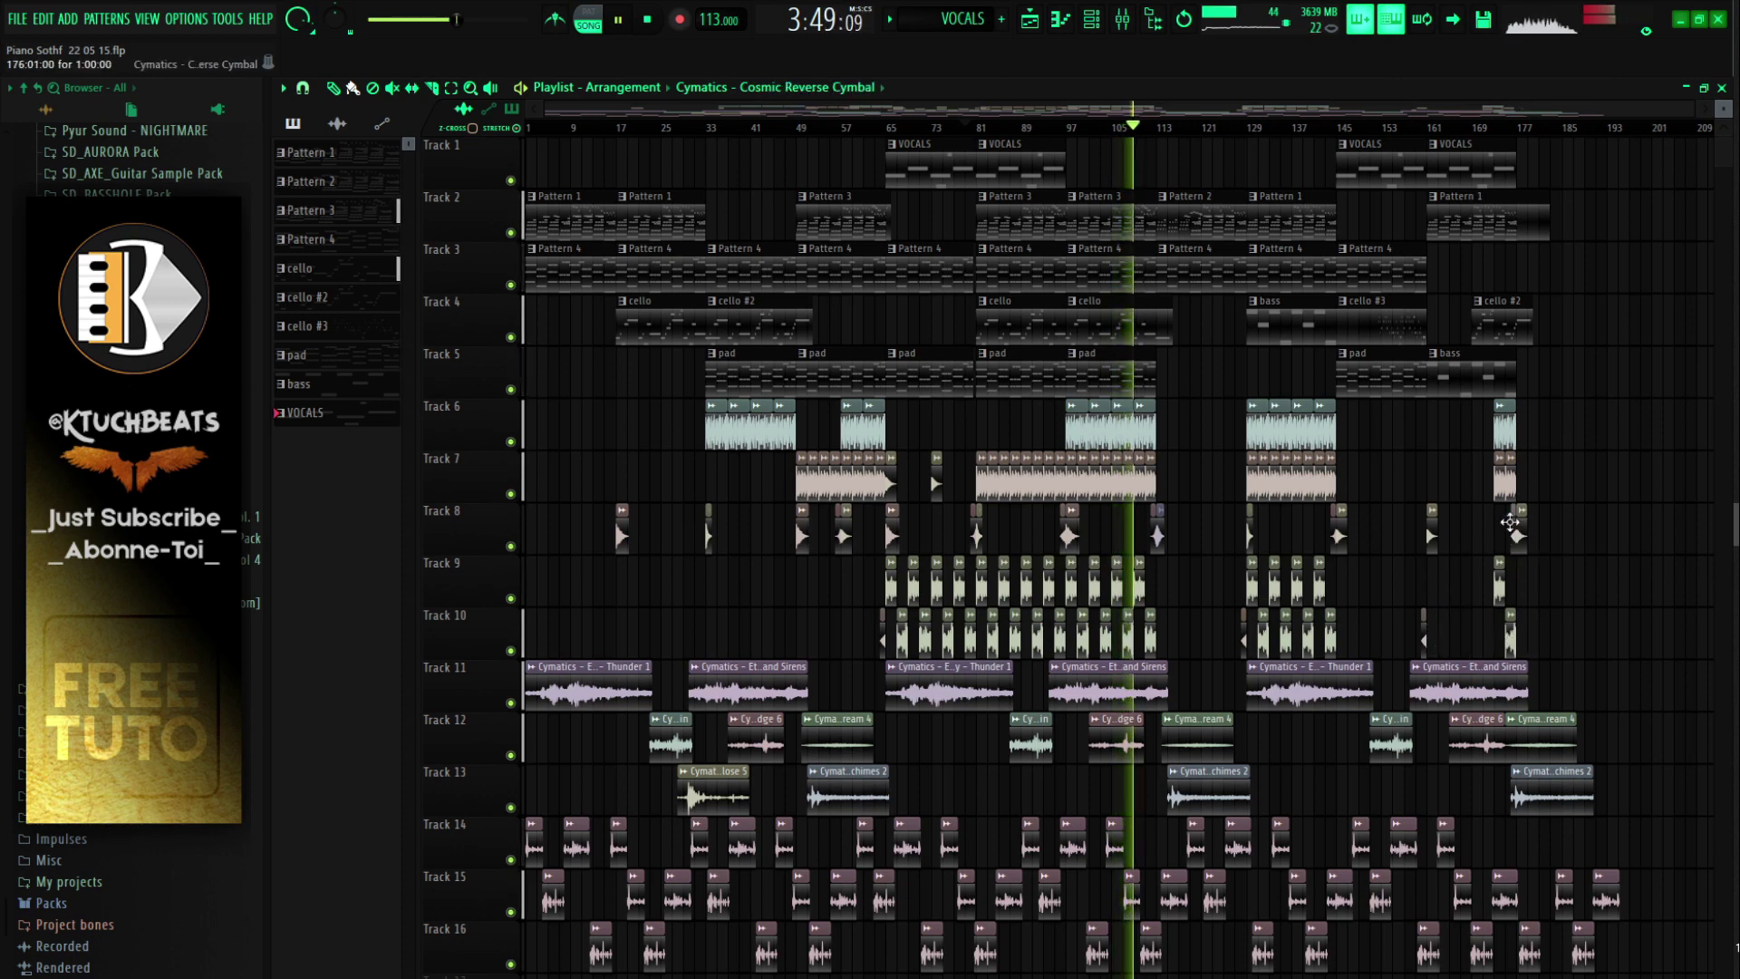
{"action": "left_click_drag", "start_coordinate": [1510, 523], "coordinate": [1508, 518]}
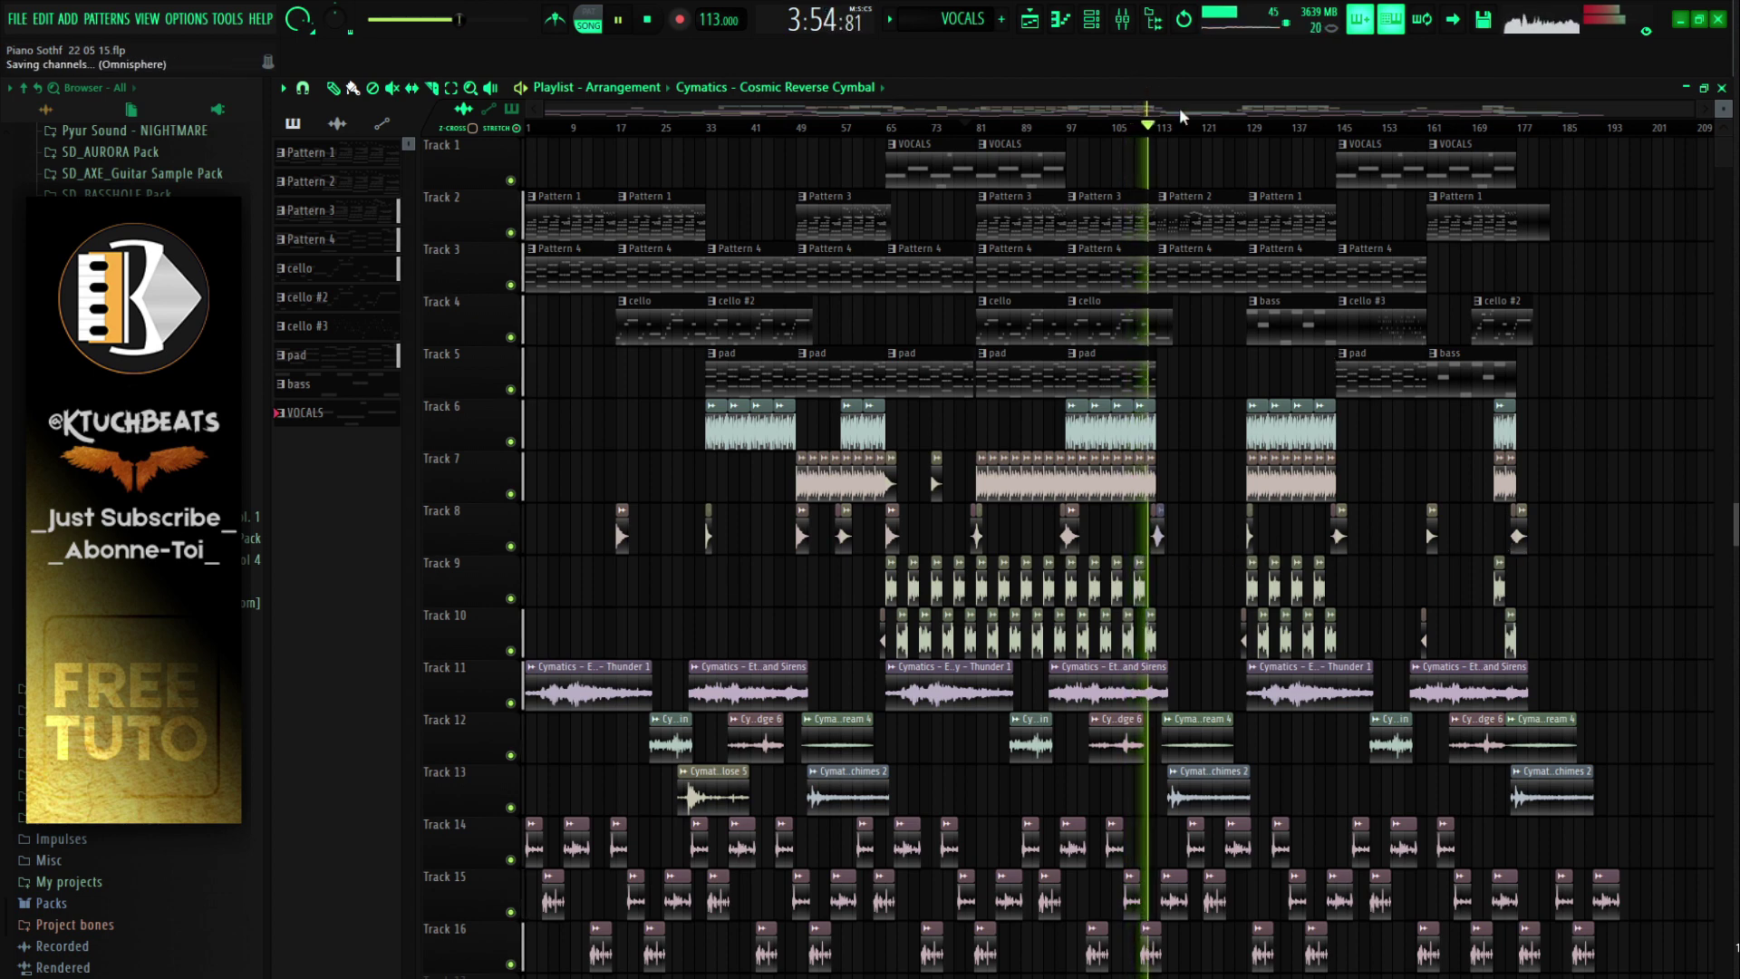
Step: Show all channels in the channel rack and route the Cymatics Atlas Reverse Impact channel to mixer track 22
{"action": "left_click", "coordinate": [1091, 18]}
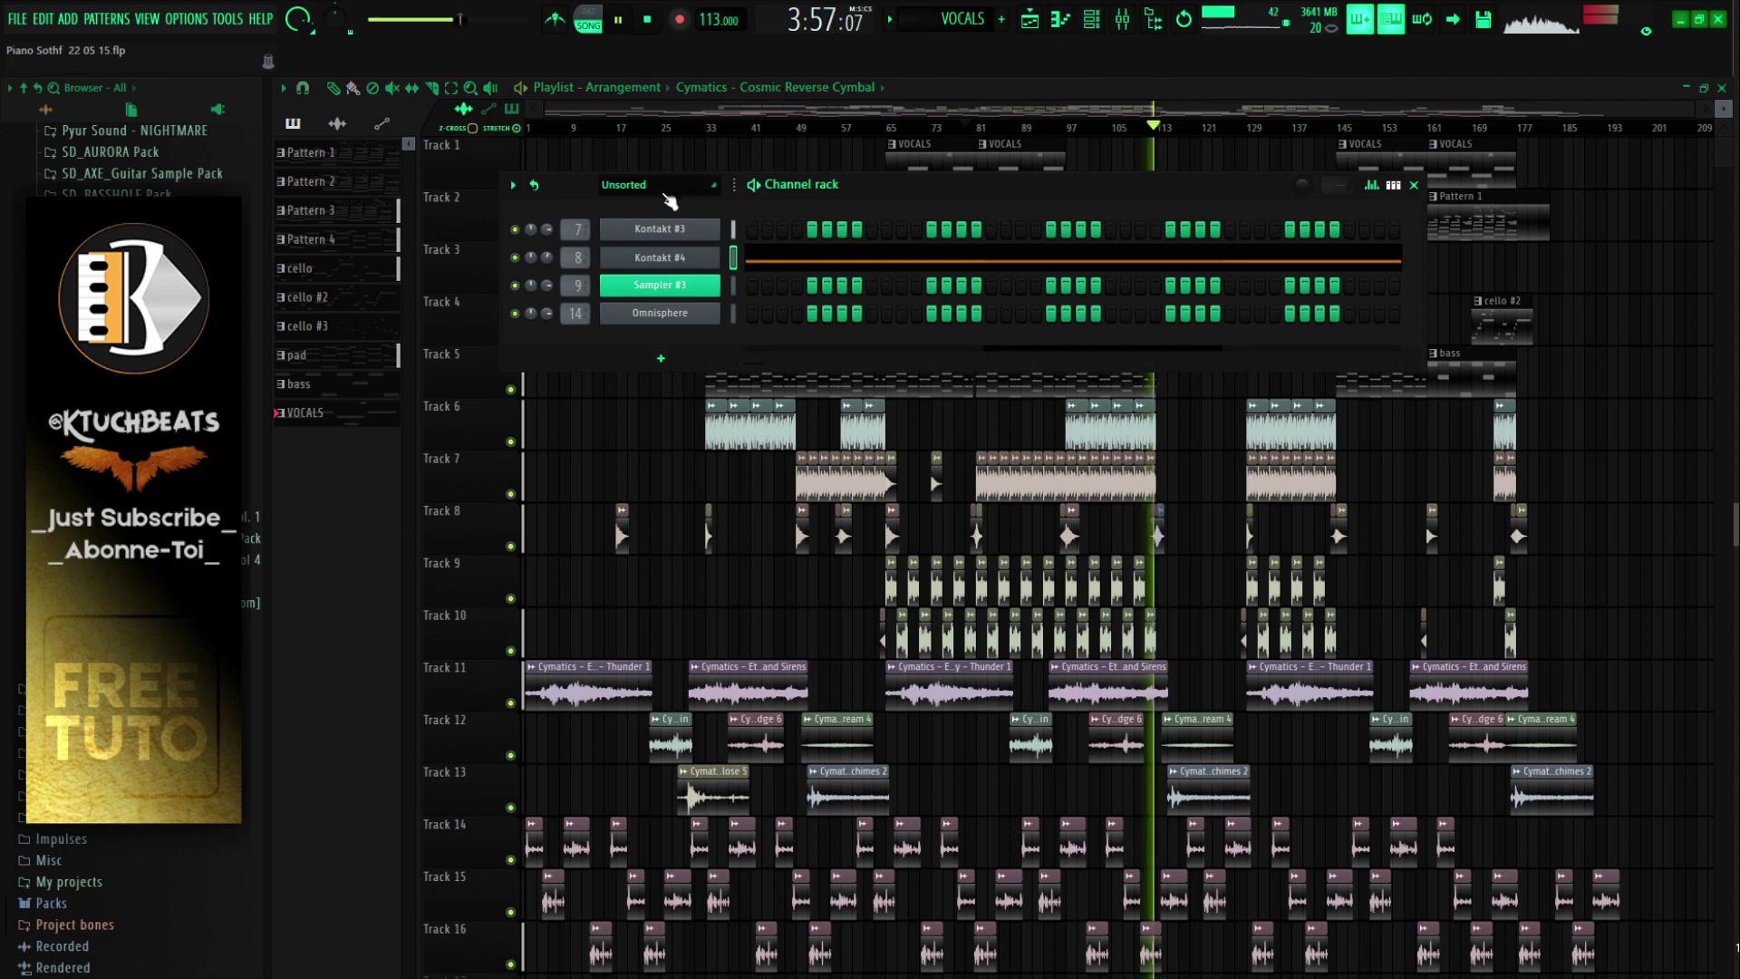
{"action": "left_click", "coordinate": [666, 190]}
{"action": "left_click", "coordinate": [653, 210]}
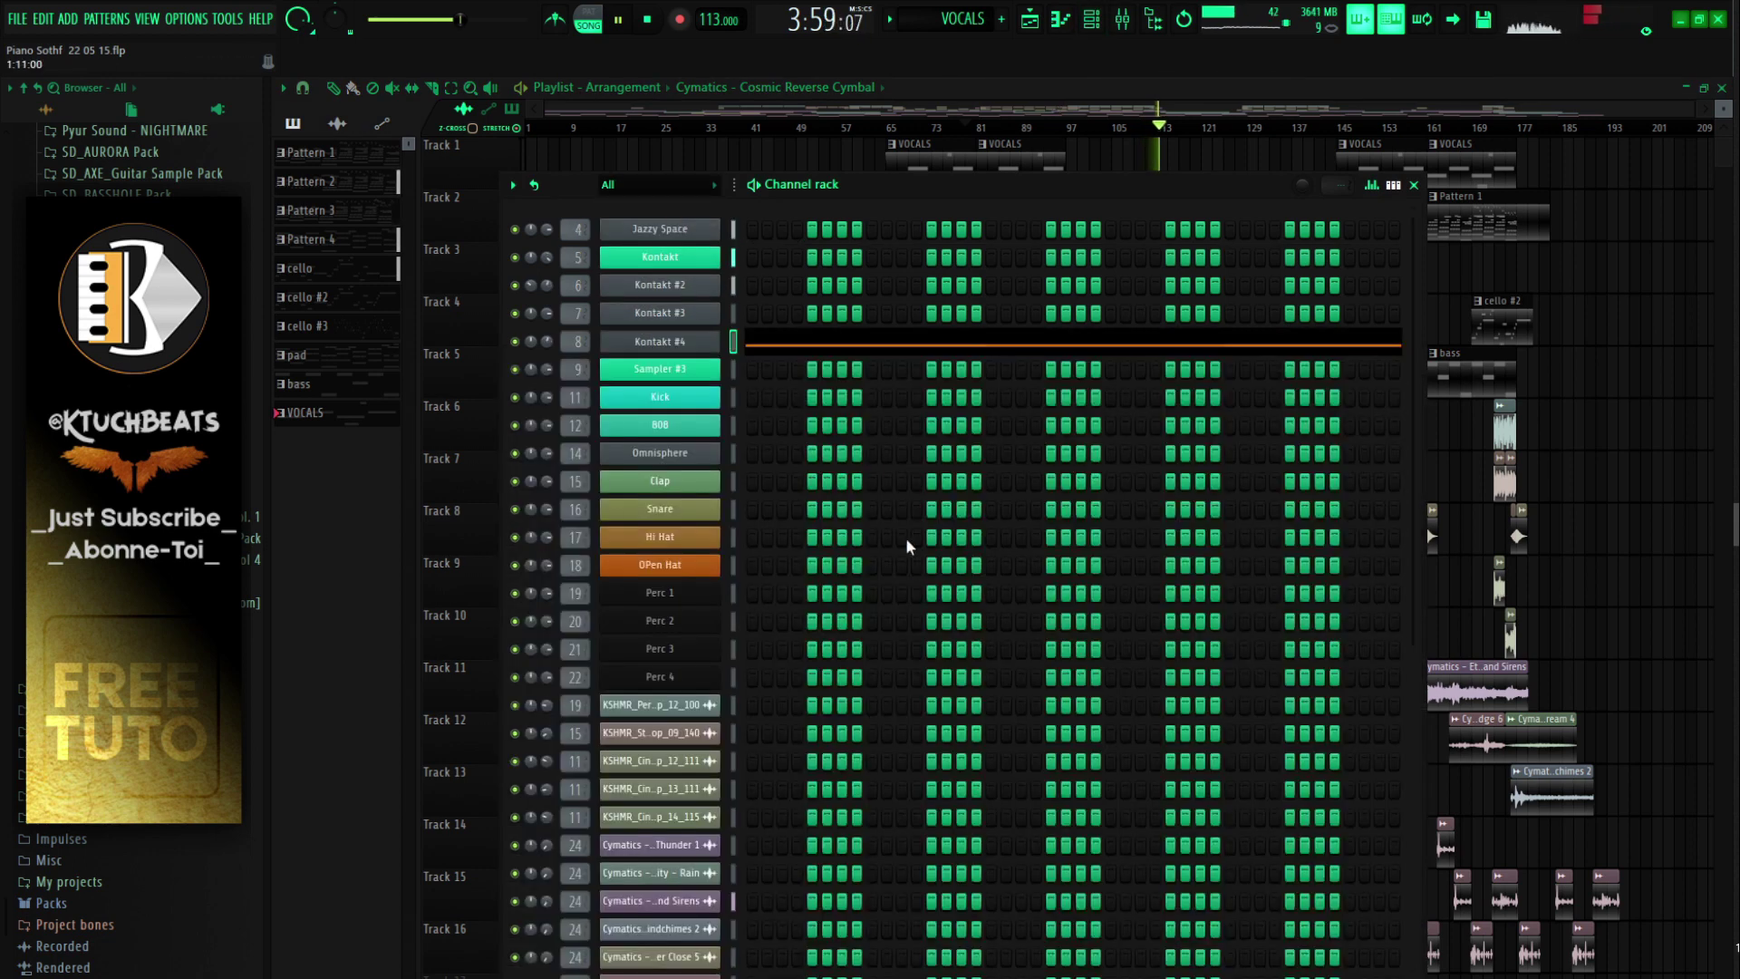
{"action": "scroll", "coordinate": [909, 546], "scroll_direction": "down", "scroll_amount": 4}
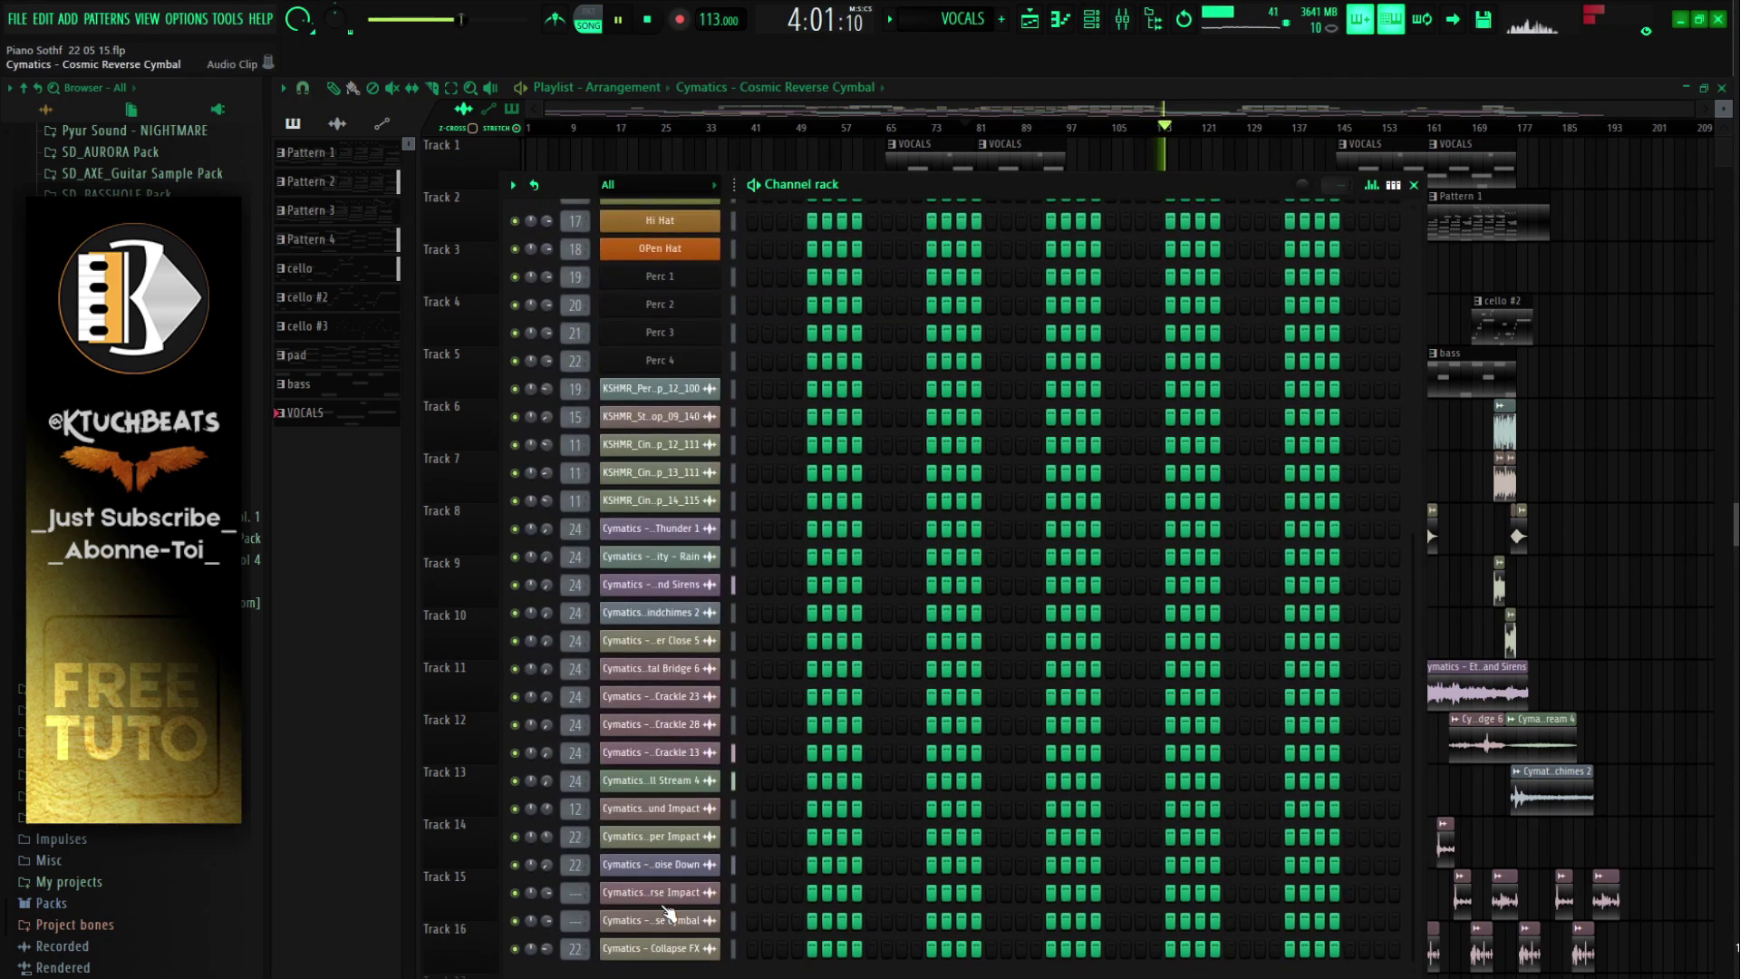
{"action": "left_click", "coordinate": [662, 895]}
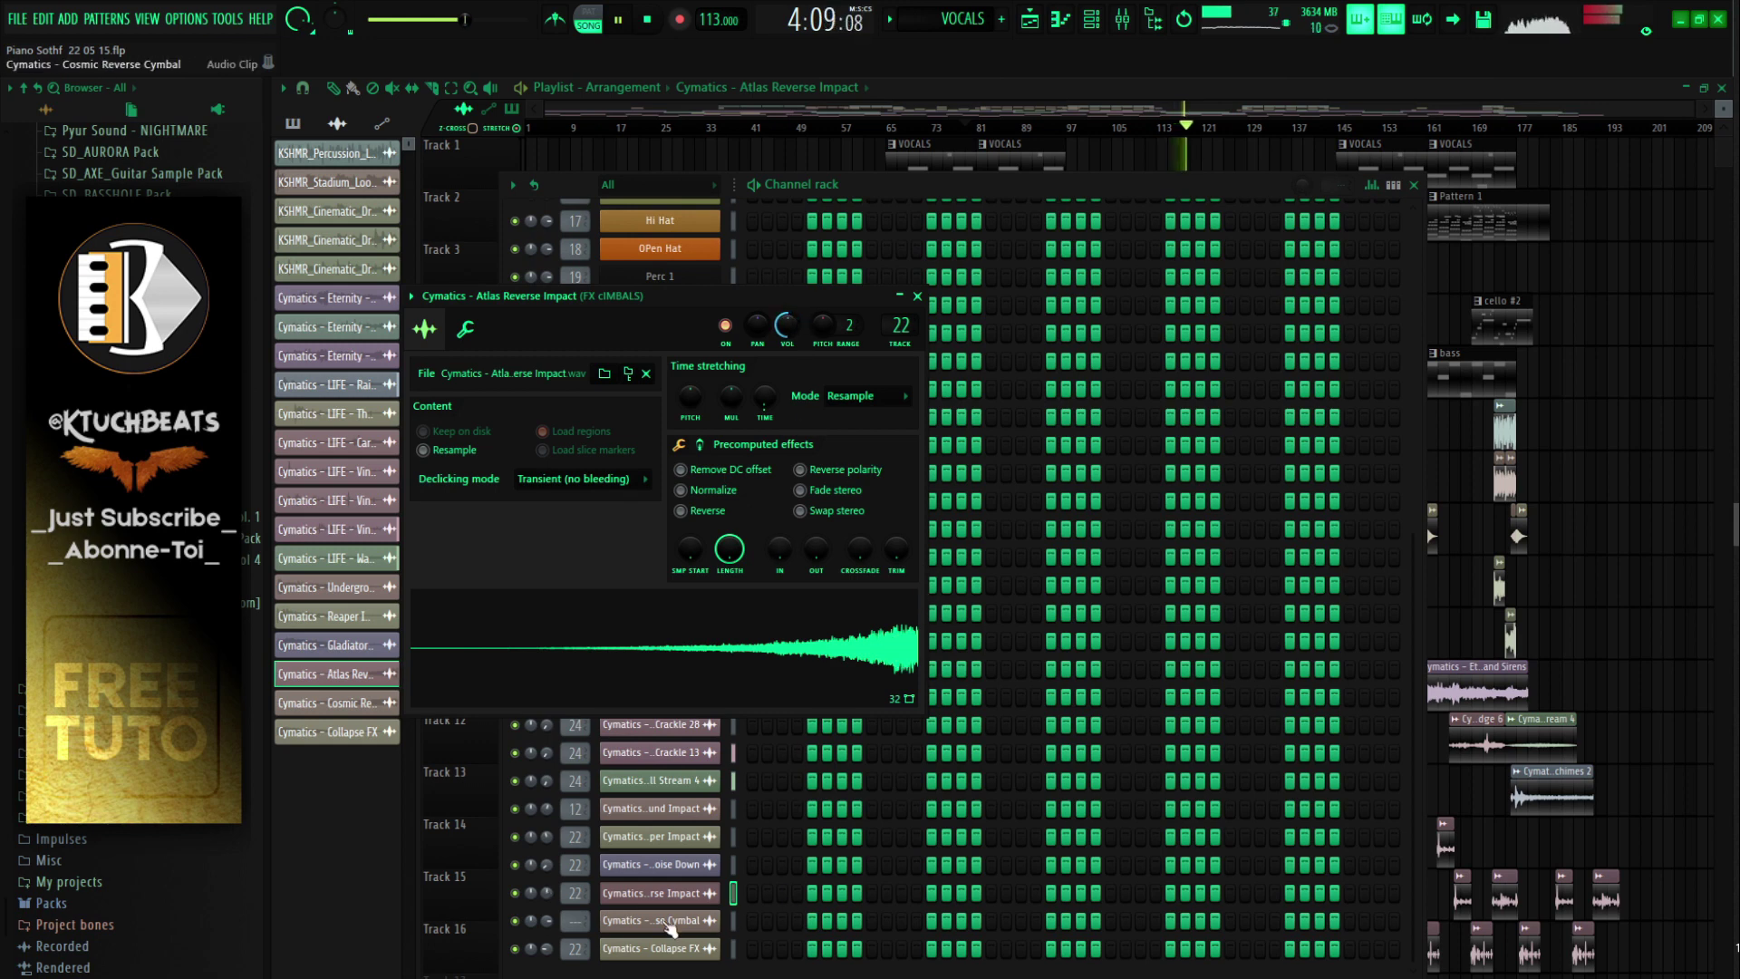
Step: Check the channel settings of the Cymatics Cosmic Reverse Cymbal and return to the playlist
{"action": "left_click", "coordinate": [663, 923]}
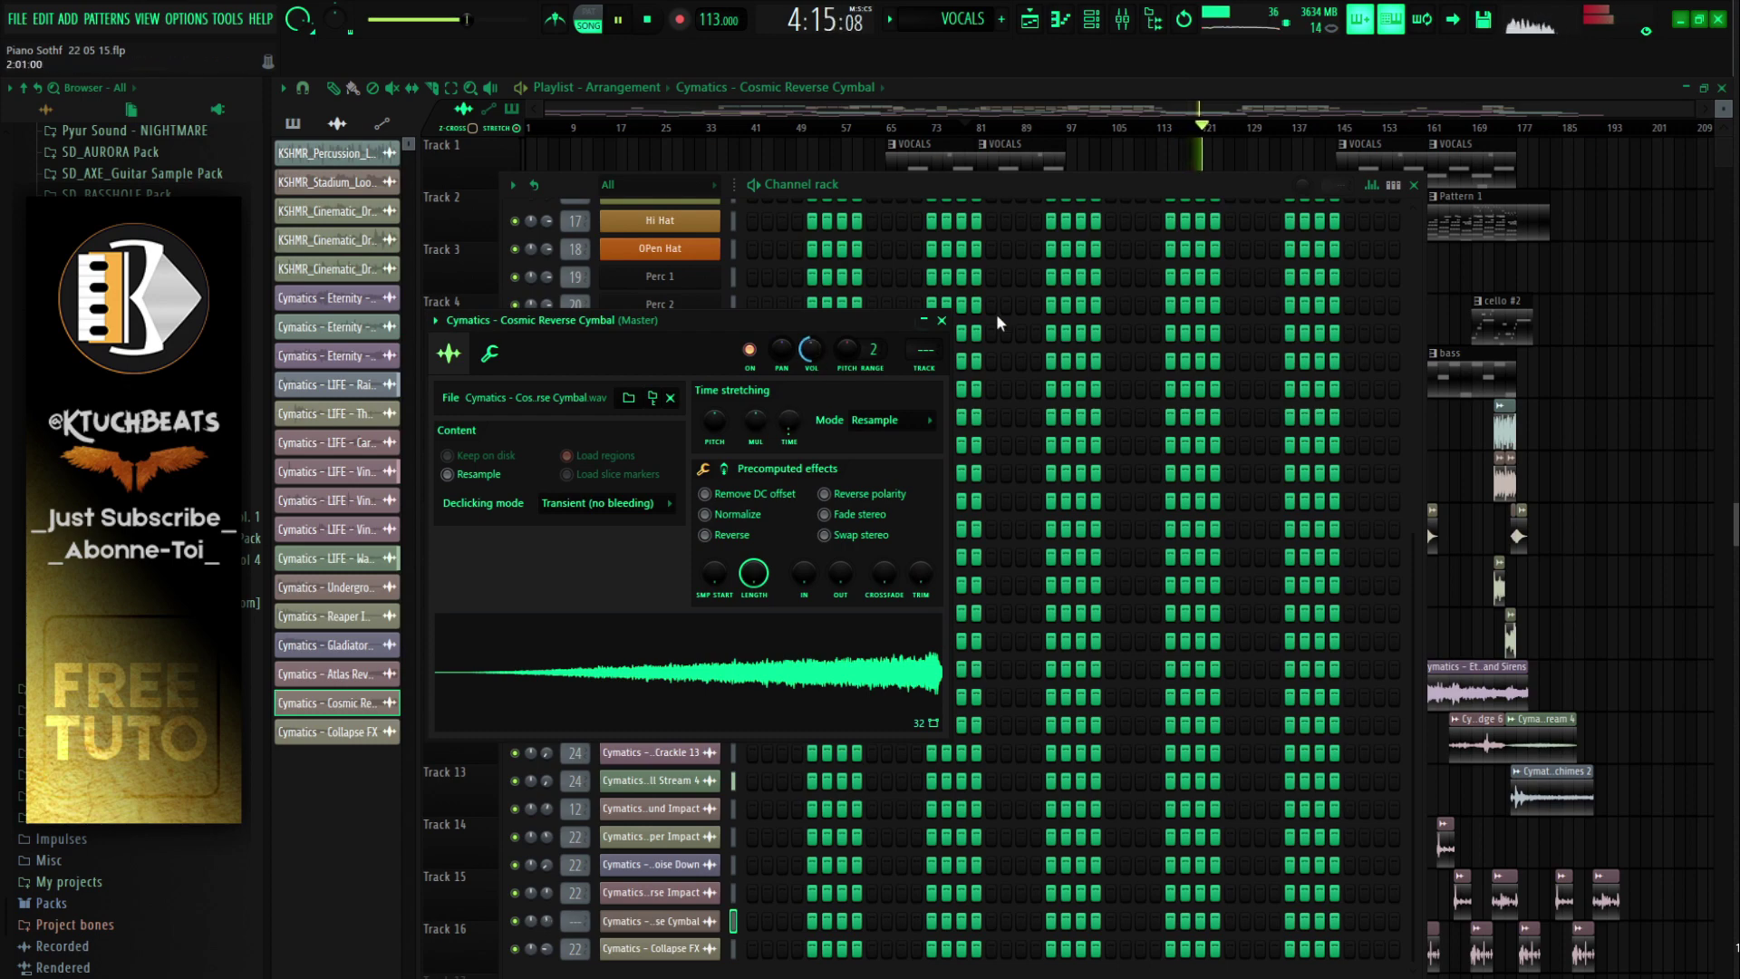
{"action": "left_click", "coordinate": [944, 324]}
{"action": "left_click", "coordinate": [1228, 101]}
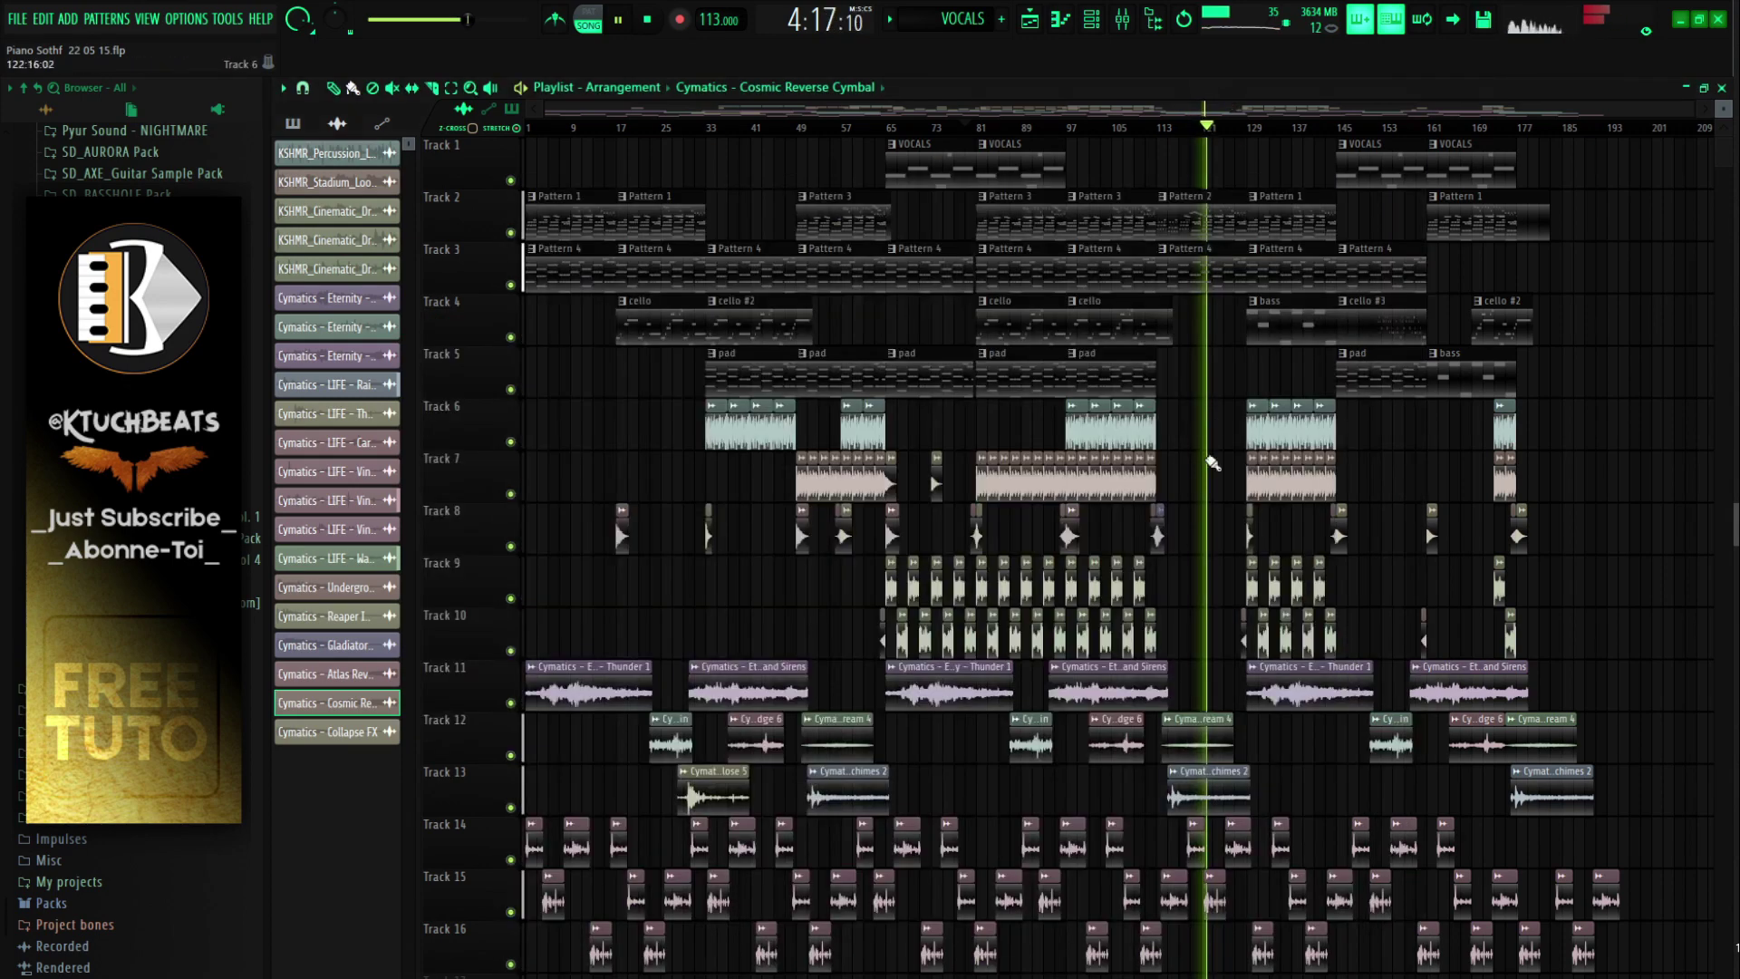
Step: Find the GARIXX_FX_WhiteNoise01 sample in the soundmasters folder and place it on Track 9 at bars 113 and 129
{"action": "scroll", "coordinate": [154, 516], "scroll_direction": "up", "scroll_amount": 8}
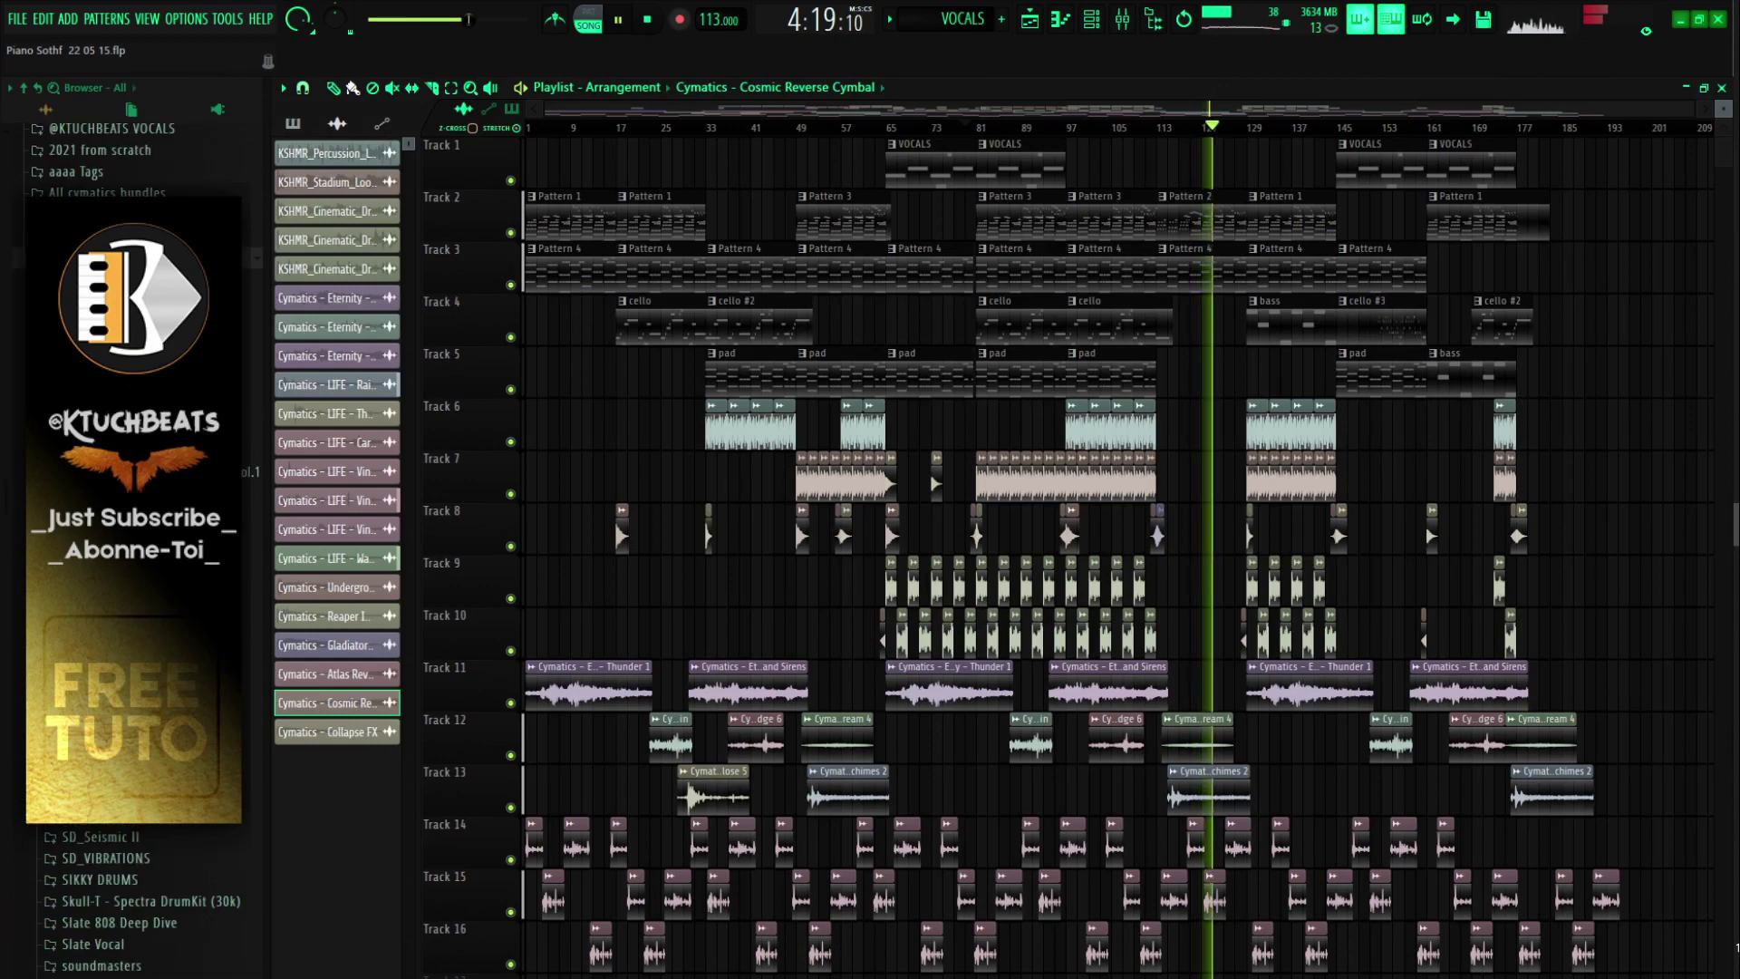
{"action": "scroll", "coordinate": [136, 517], "scroll_direction": "down", "scroll_amount": 5}
{"action": "left_click", "coordinate": [136, 614]}
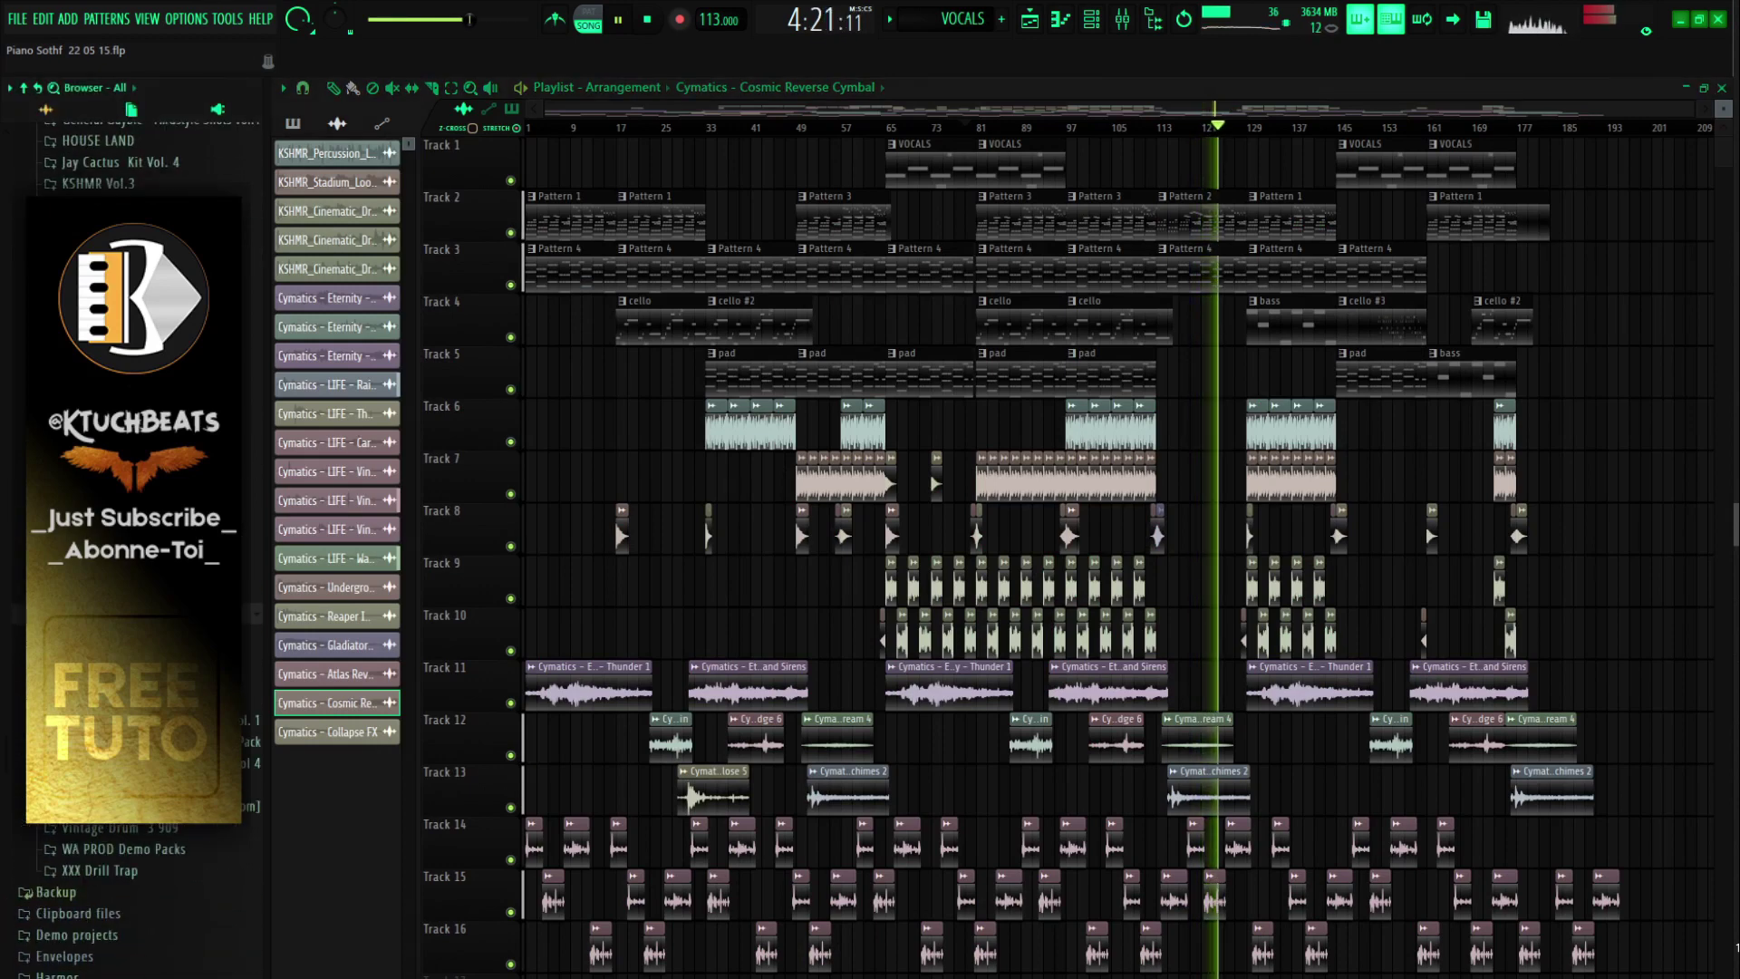
{"action": "left_click", "coordinate": [136, 678]}
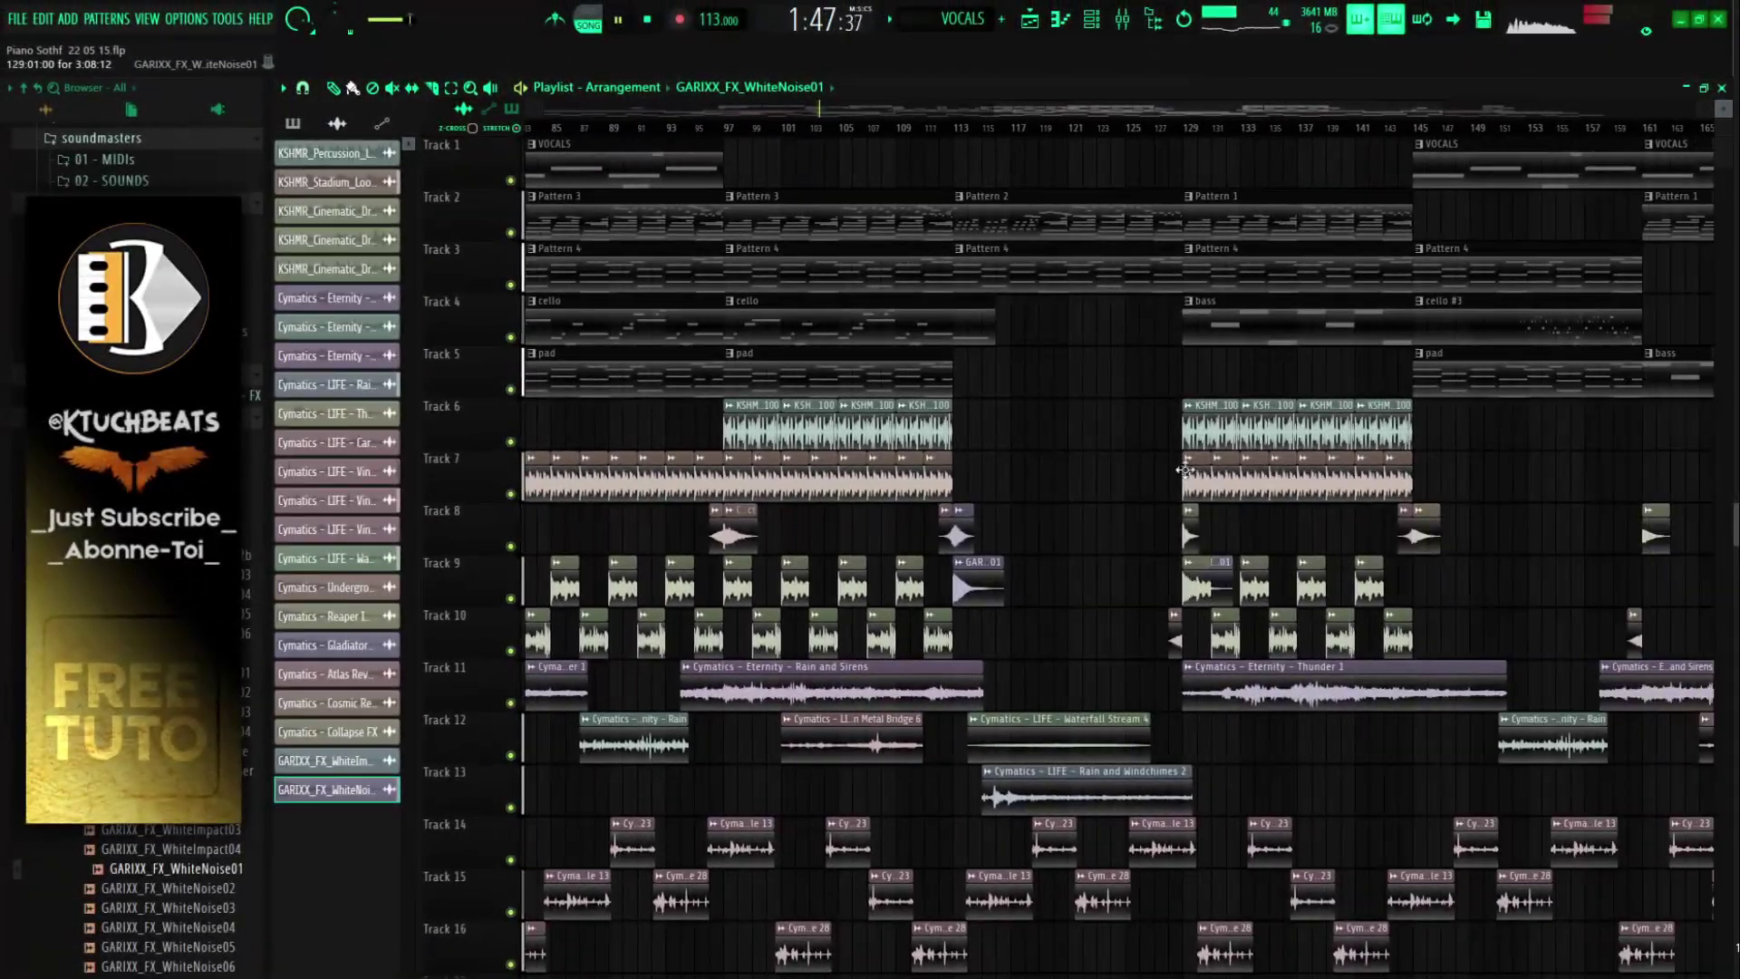
Step: Place more GARIXX_FX_WhiteNoise01 clips on Track 9 at bars 121, 153, 169 and 177
{"action": "mouse_move", "coordinate": [1186, 470]}
{"action": "left_mouse_down"}
{"action": "mouse_move", "coordinate": [1064, 485]}
{"action": "mouse_move", "coordinate": [1096, 490]}
{"action": "mouse_move", "coordinate": [1098, 560]}
{"action": "mouse_move", "coordinate": [1511, 509]}
{"action": "mouse_move", "coordinate": [1715, 521]}
{"action": "mouse_move", "coordinate": [1226, 563]}
{"action": "mouse_move", "coordinate": [1267, 562]}
{"action": "left_mouse_up"}
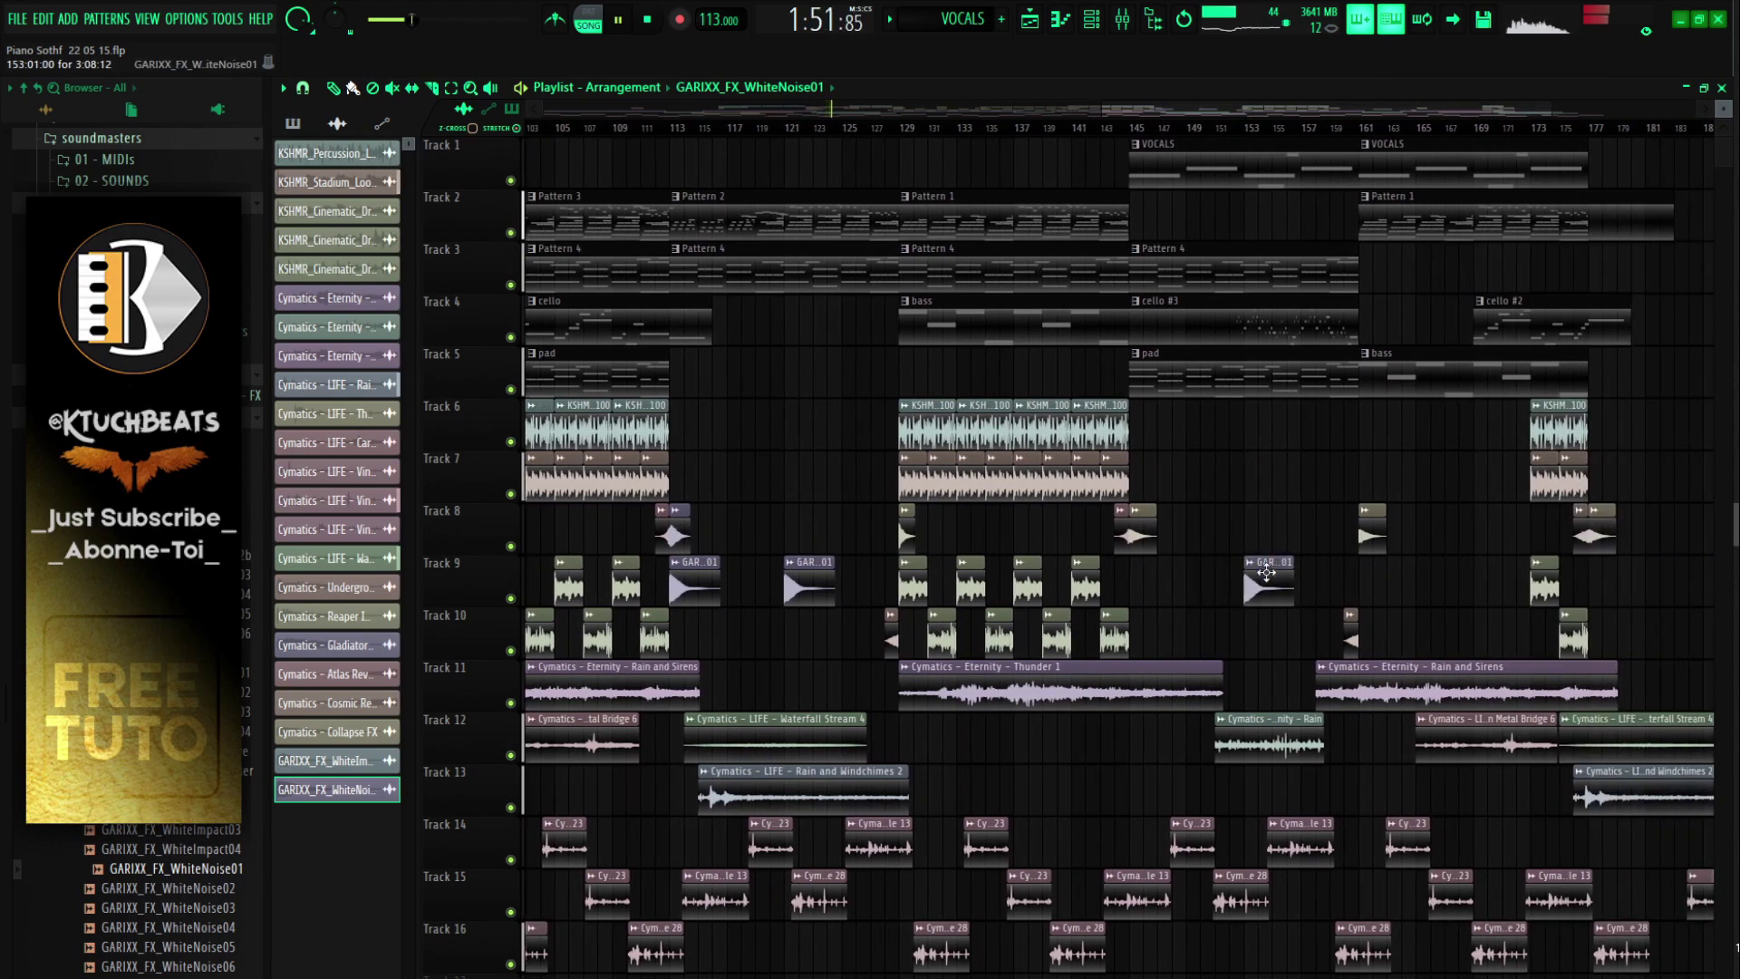
{"action": "left_click_drag", "start_coordinate": [1489, 564], "coordinate": [1619, 569]}
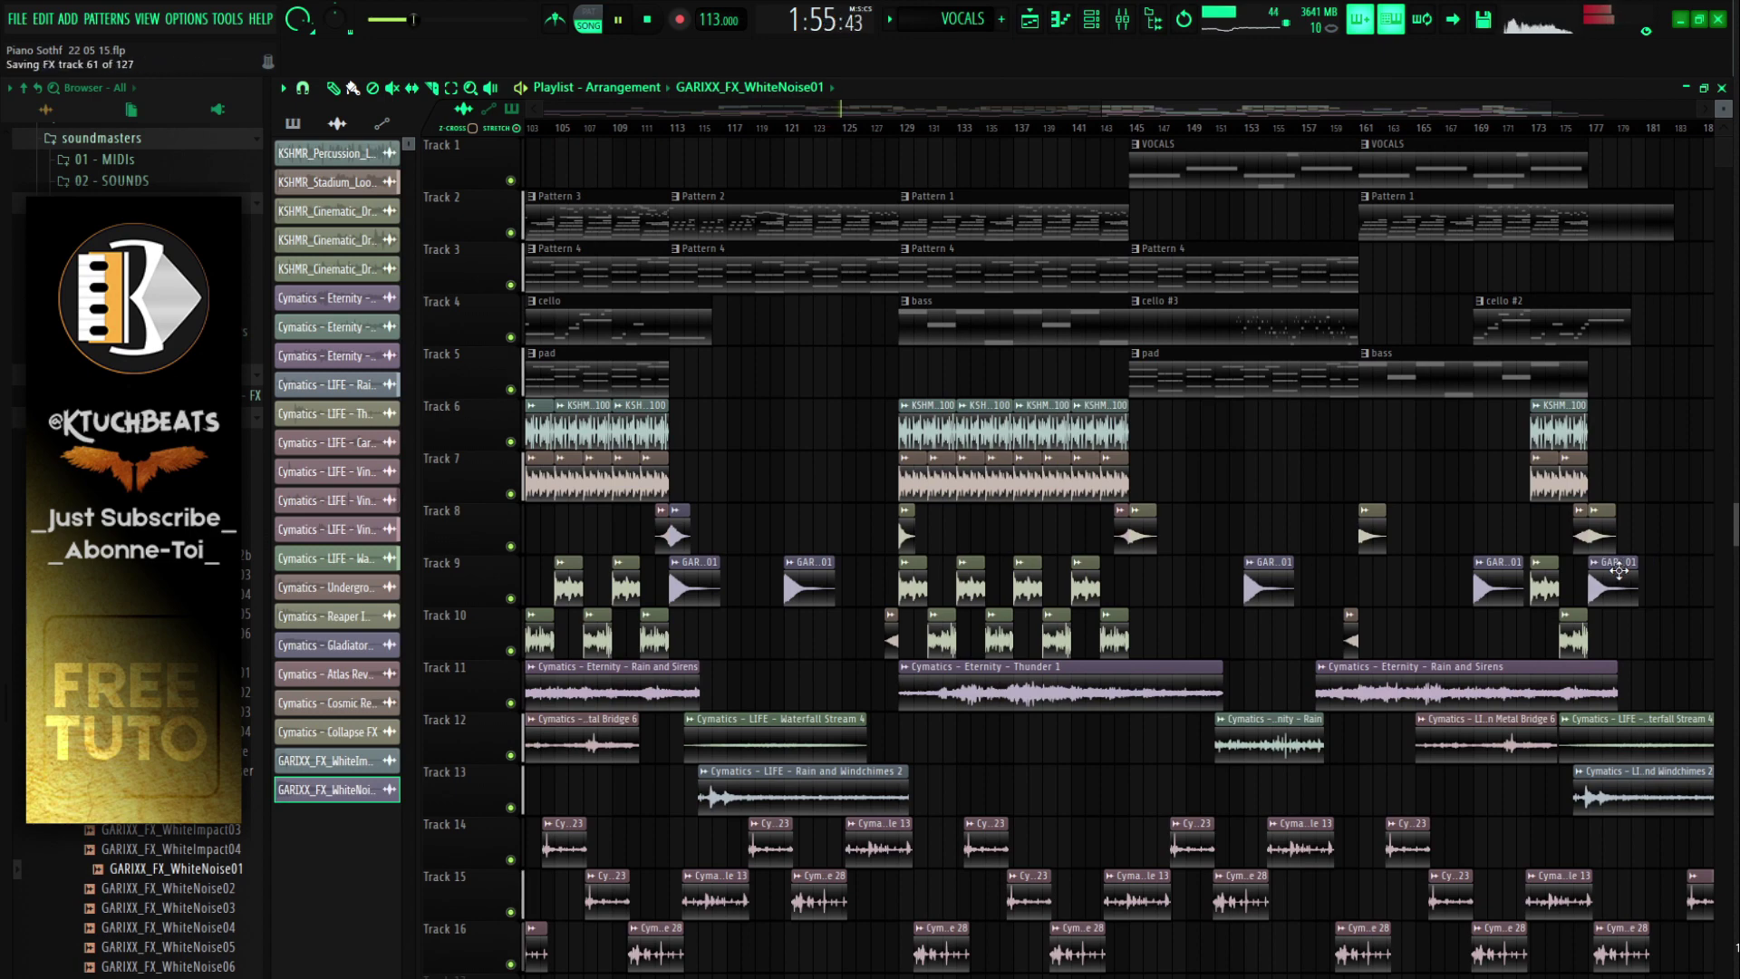
Step: Play the arrangement, set the GARIXX_FX_WhiteNoise01 channel volume to 18%, and check its routing on mixer track 22
{"action": "key", "text": "space"}
{"action": "scroll", "coordinate": [749, 138], "scroll_direction": "down", "scroll_amount": 2}
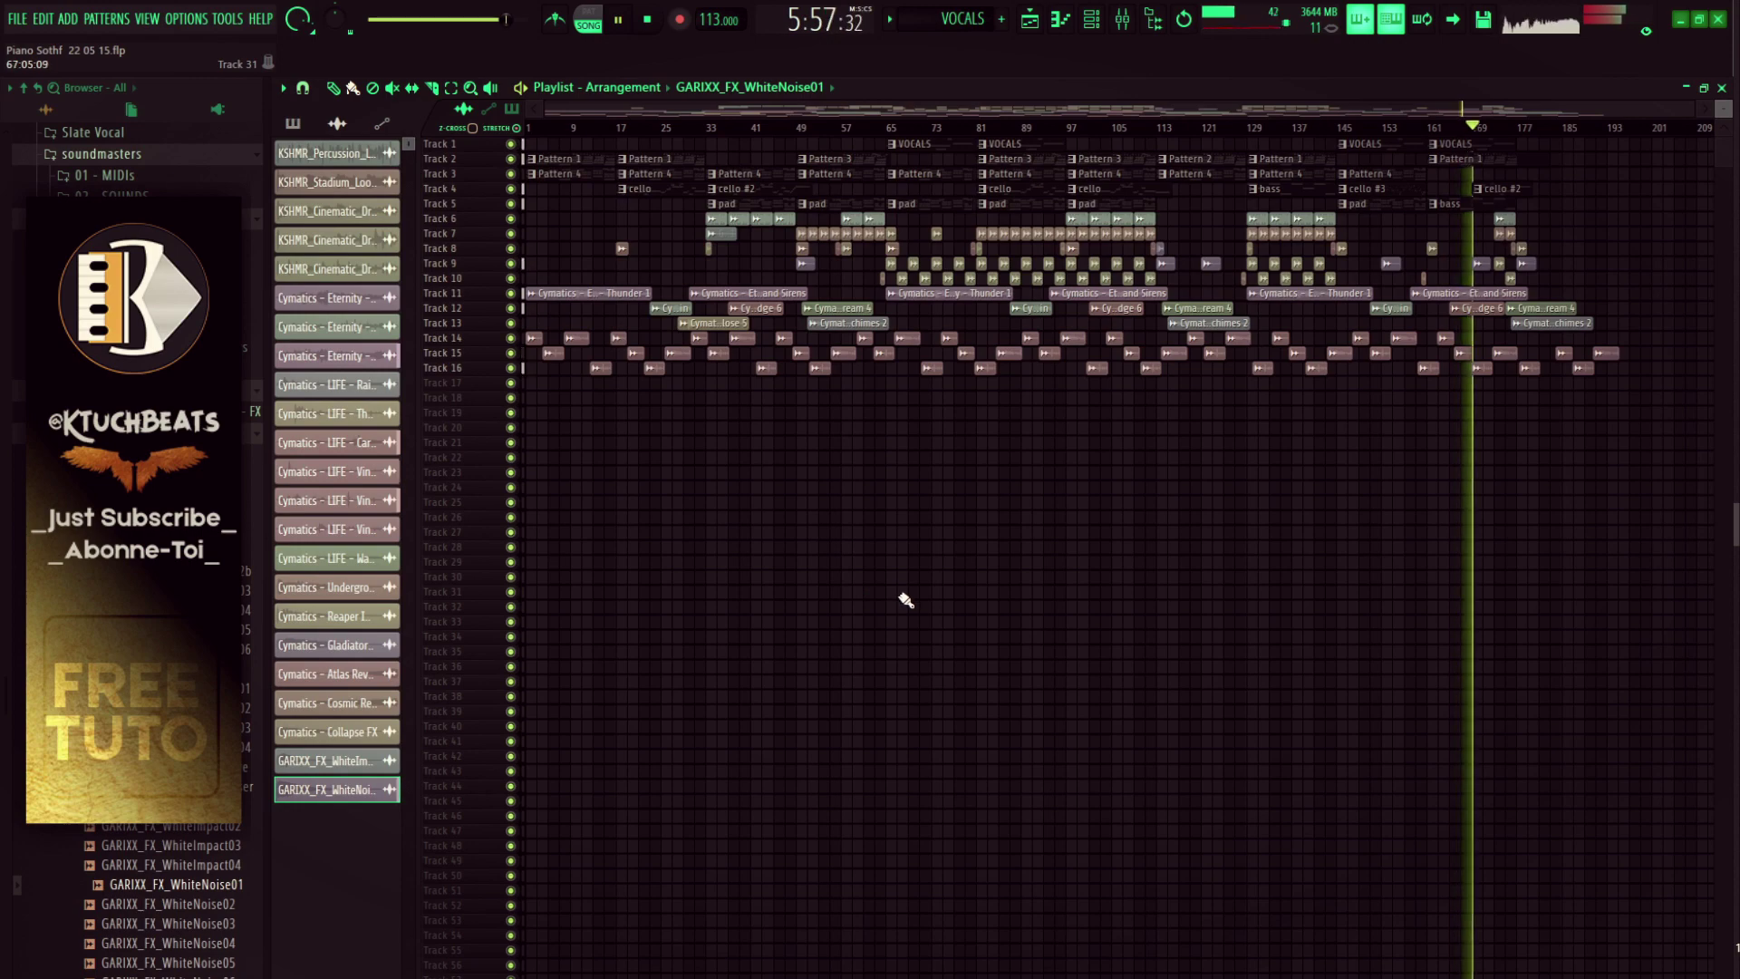
{"action": "double_click", "coordinate": [1479, 269]}
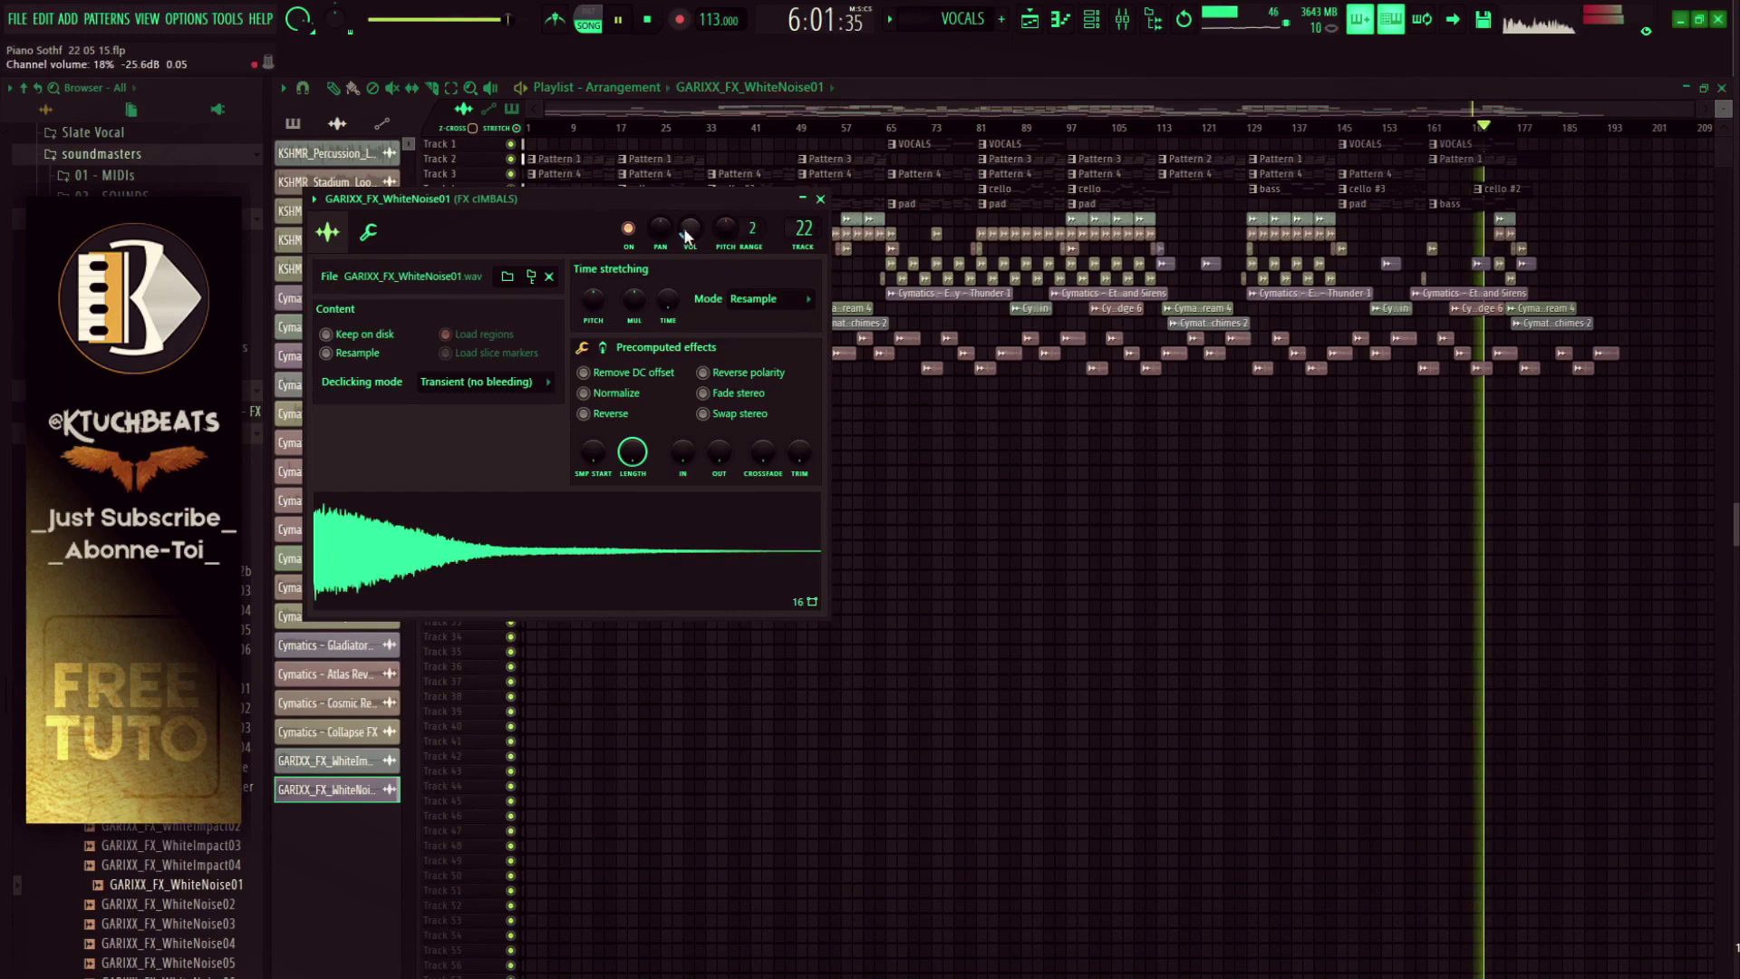
{"action": "left_click", "coordinate": [820, 199]}
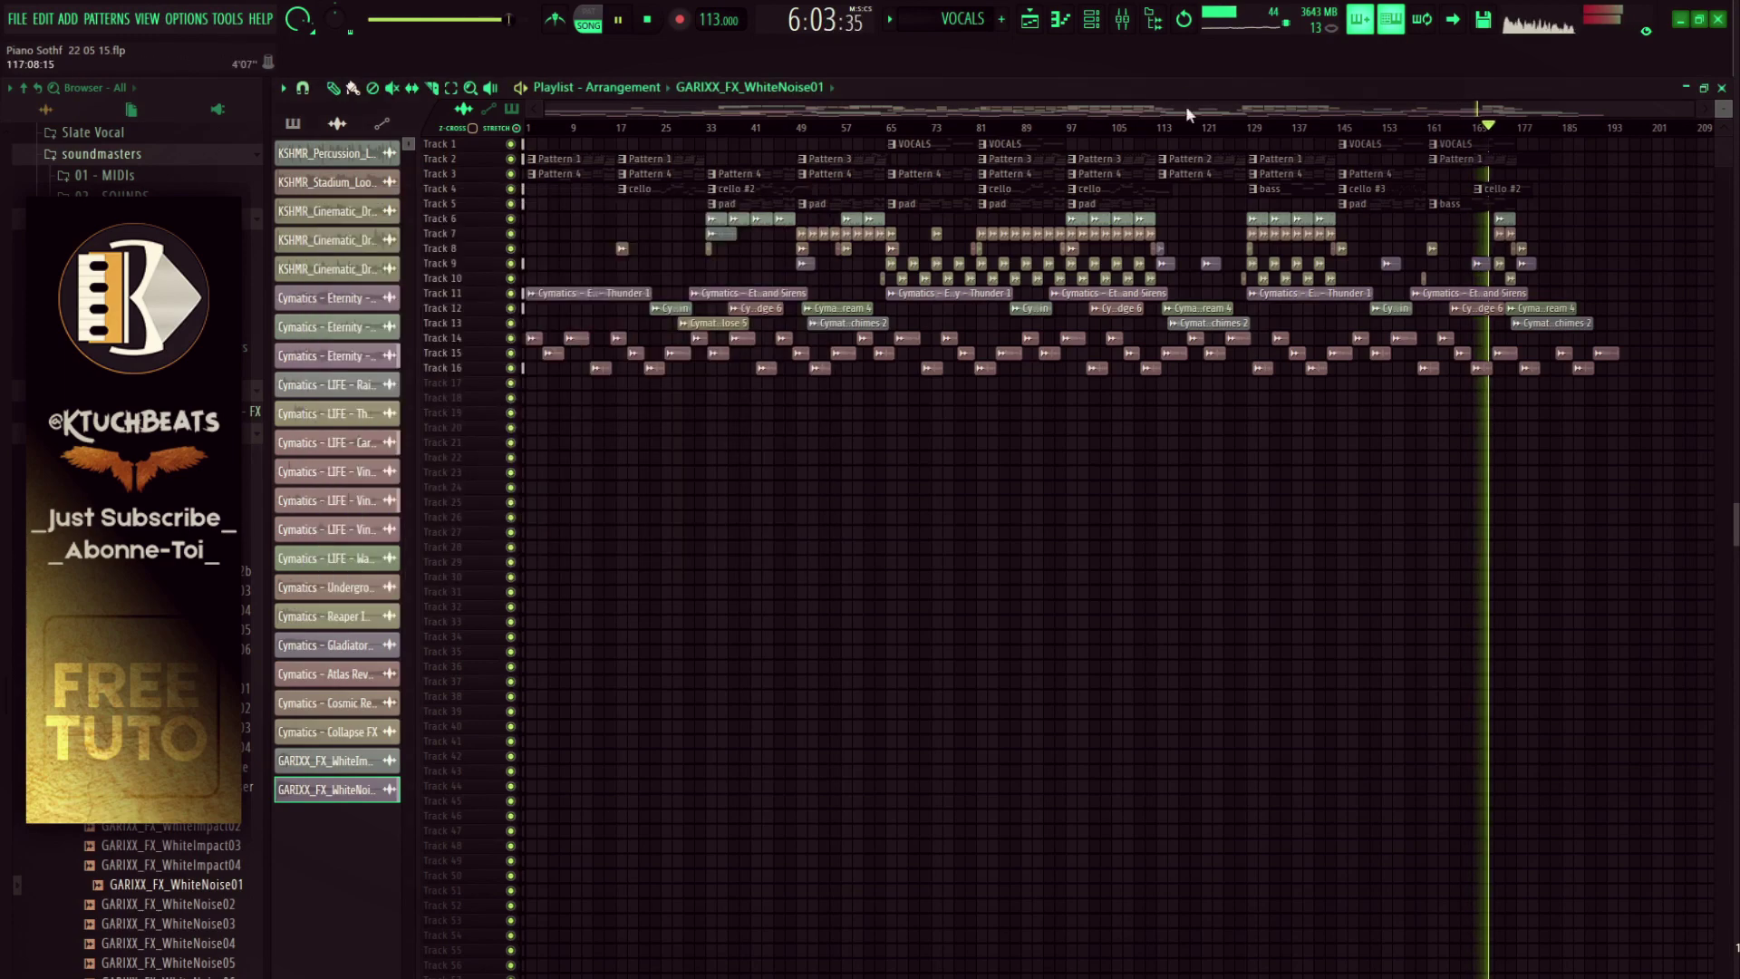
{"action": "left_click", "coordinate": [1124, 22]}
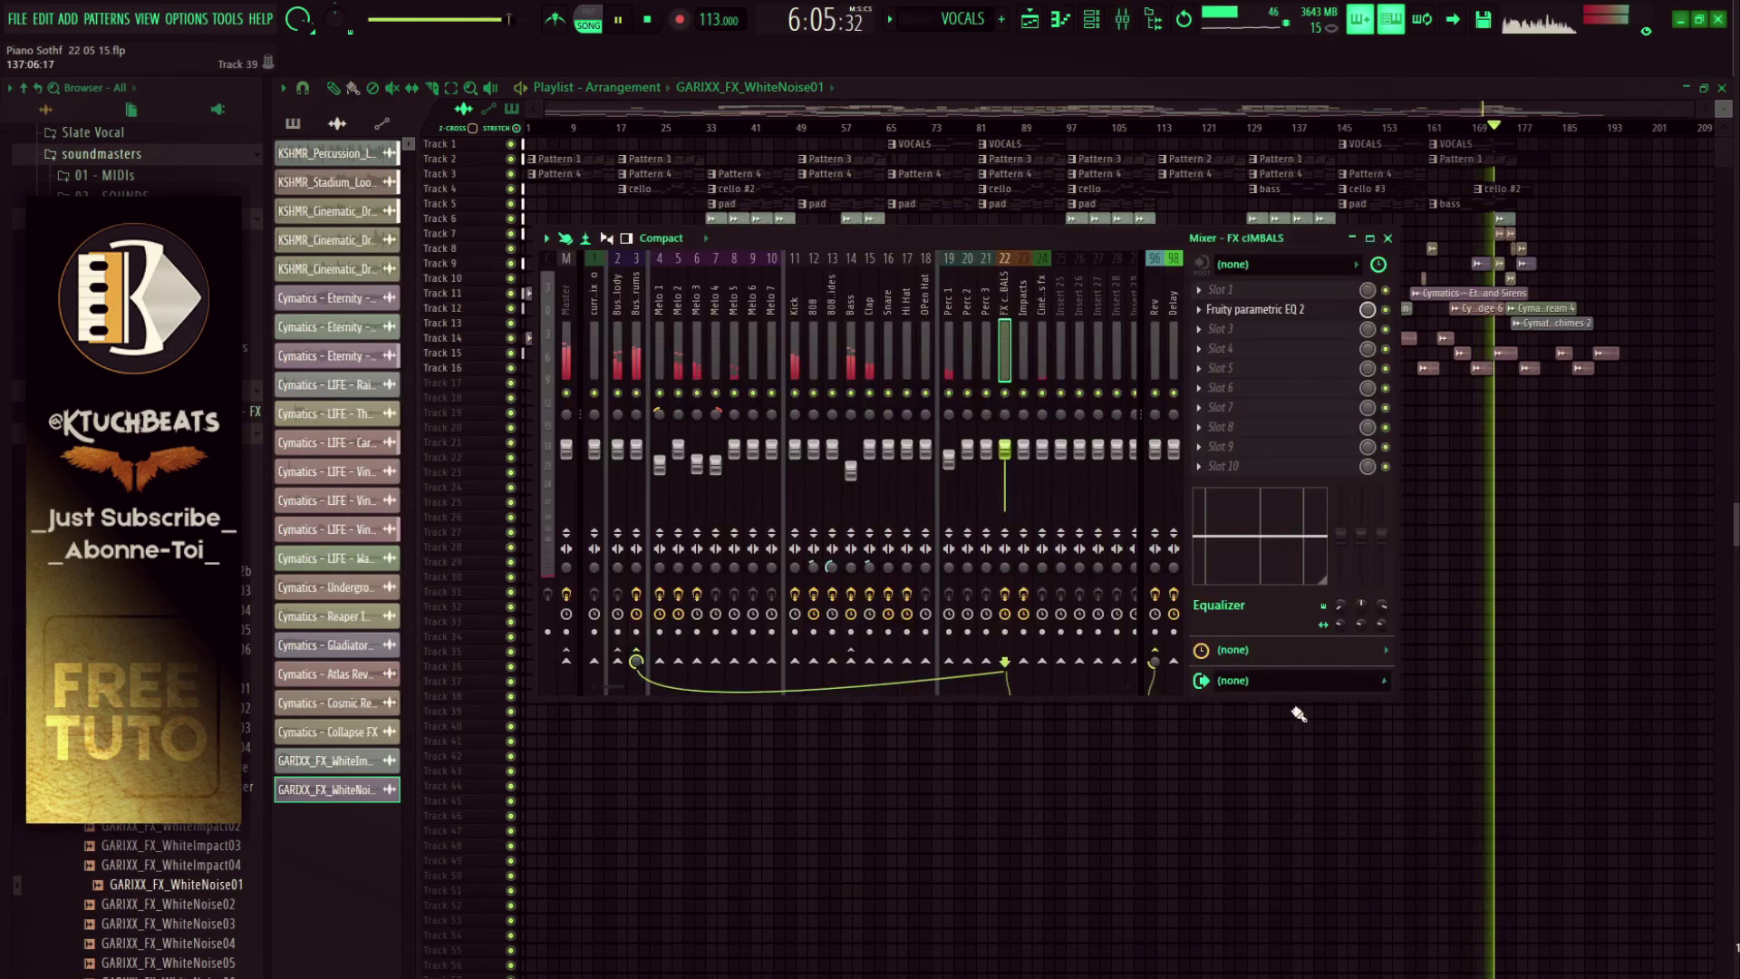
{"action": "left_click", "coordinate": [1388, 239]}
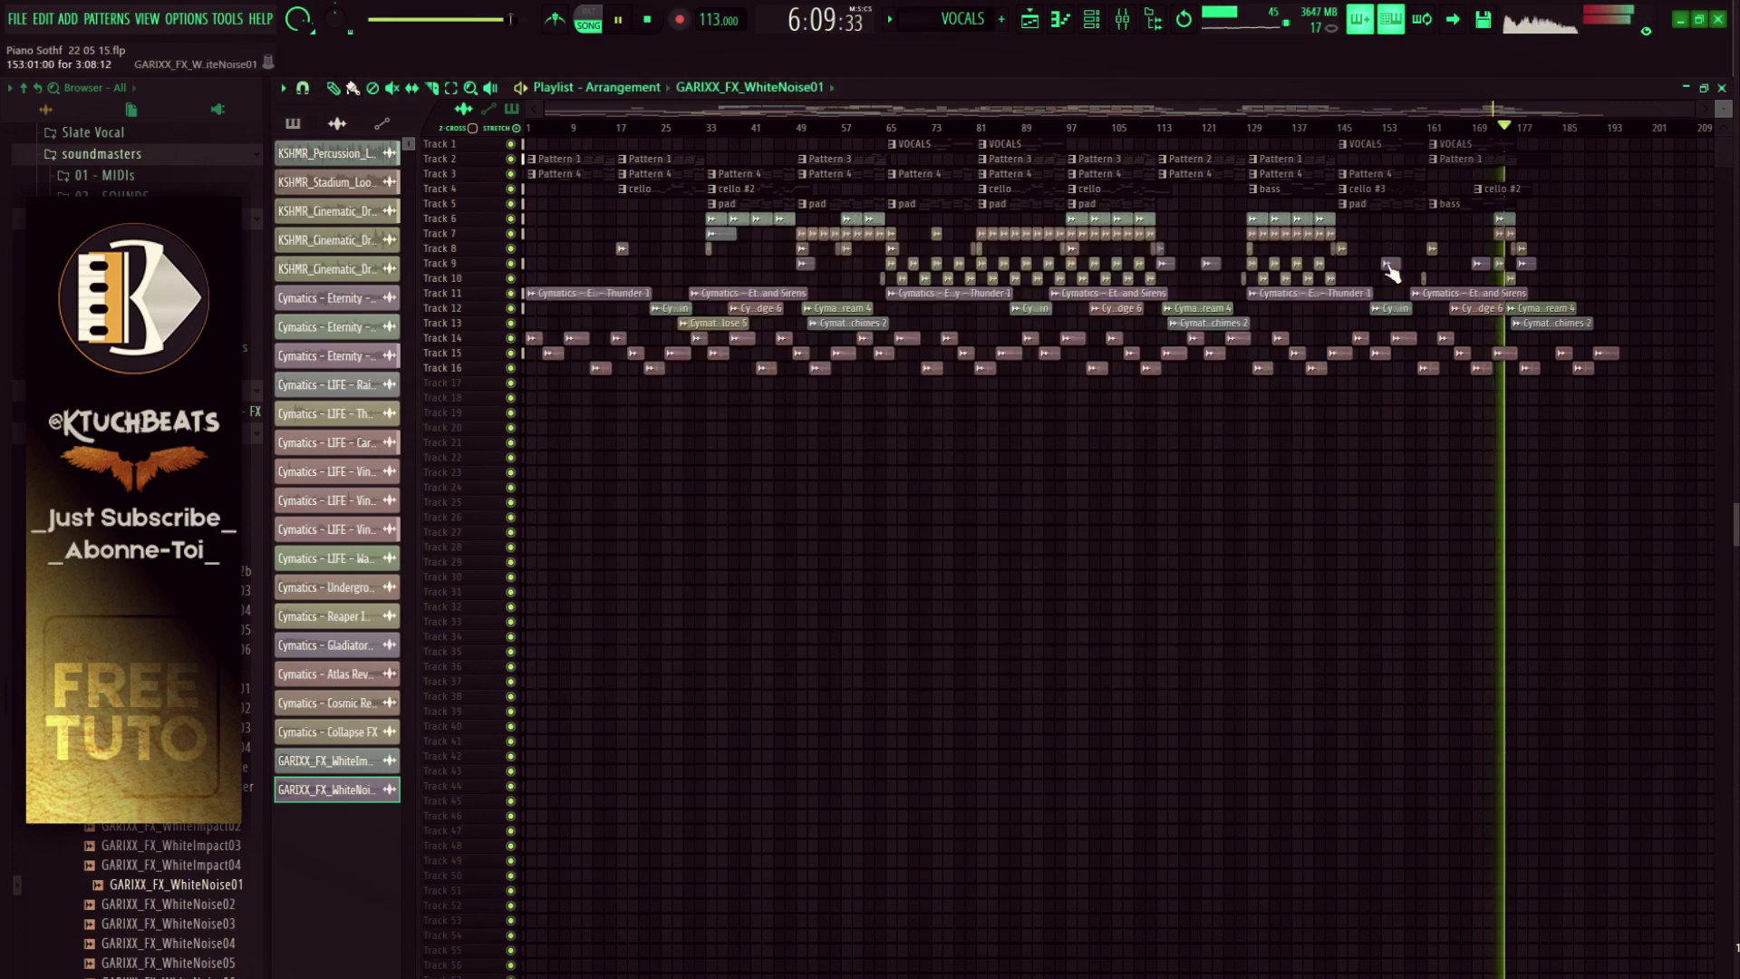